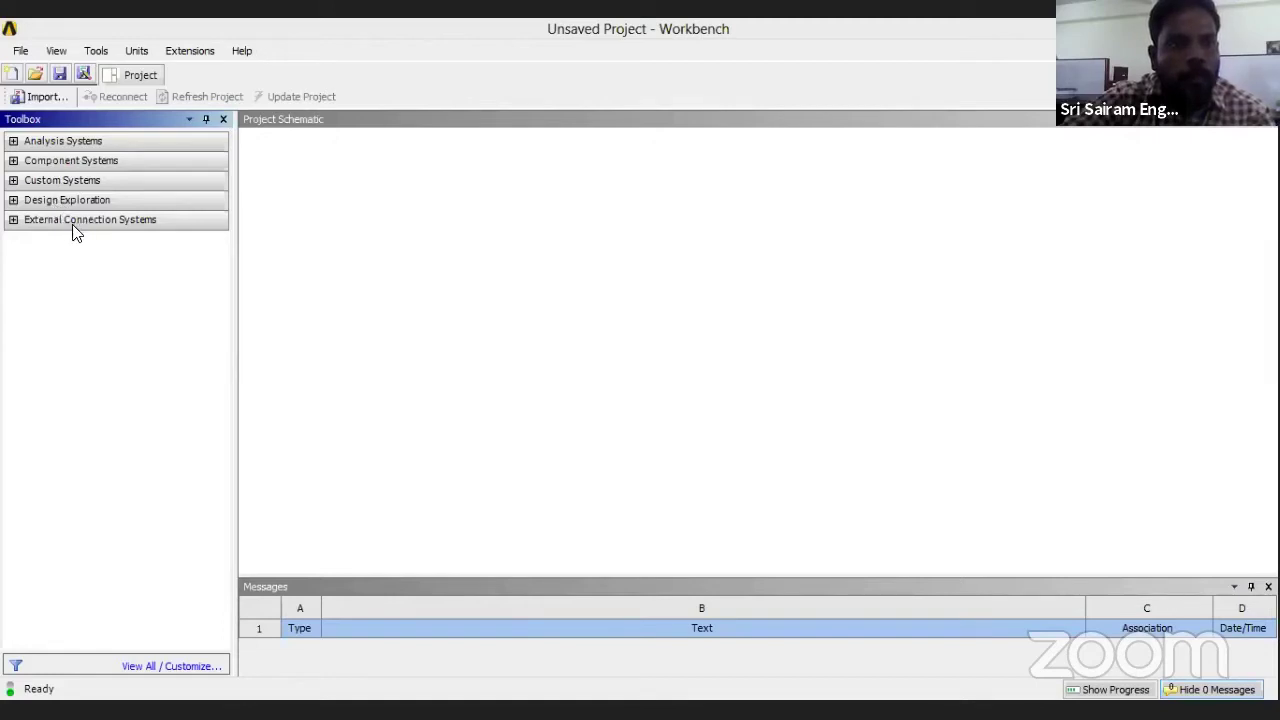
Add a Static Structural analysis system to the project schematic.
{"action": "left_click", "coordinate": [14, 144]}
{"action": "mouse_move", "coordinate": [220, 218]}
{"action": "left_mouse_down"}
{"action": "mouse_move", "coordinate": [214, 390]}
{"action": "mouse_move", "coordinate": [216, 194]}
{"action": "left_mouse_up"}
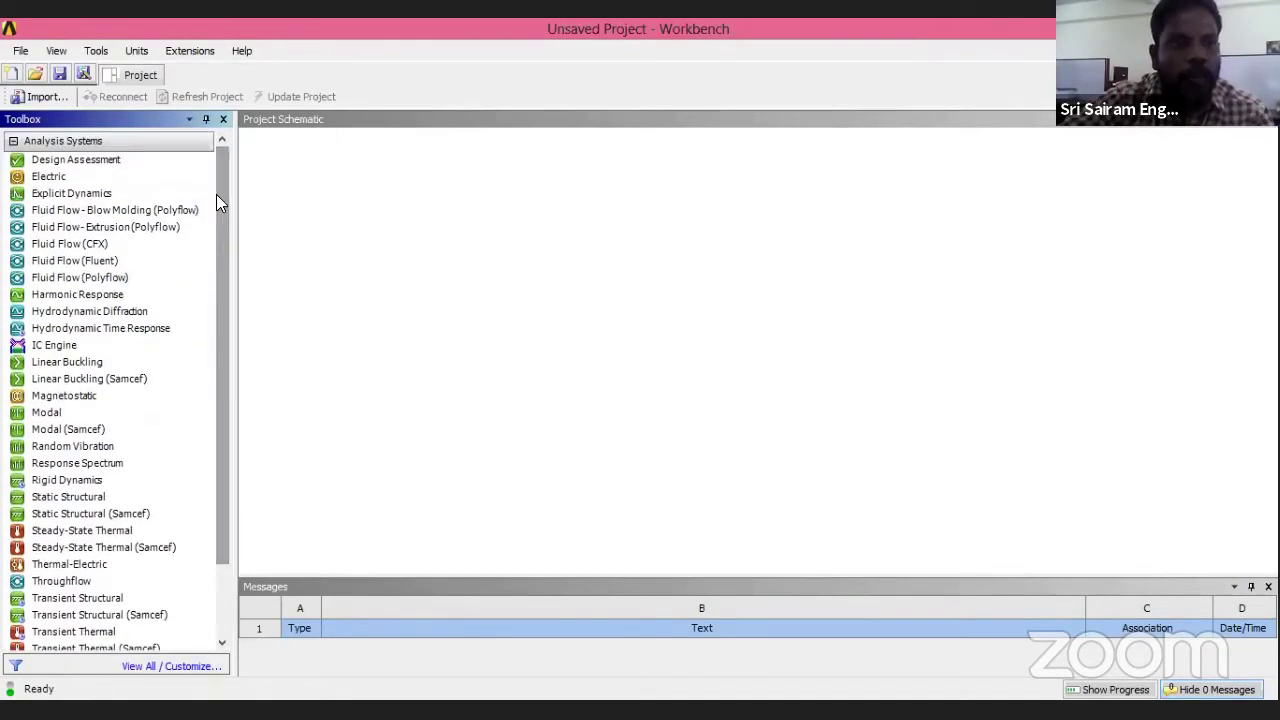
{"action": "left_click", "coordinate": [76, 176]}
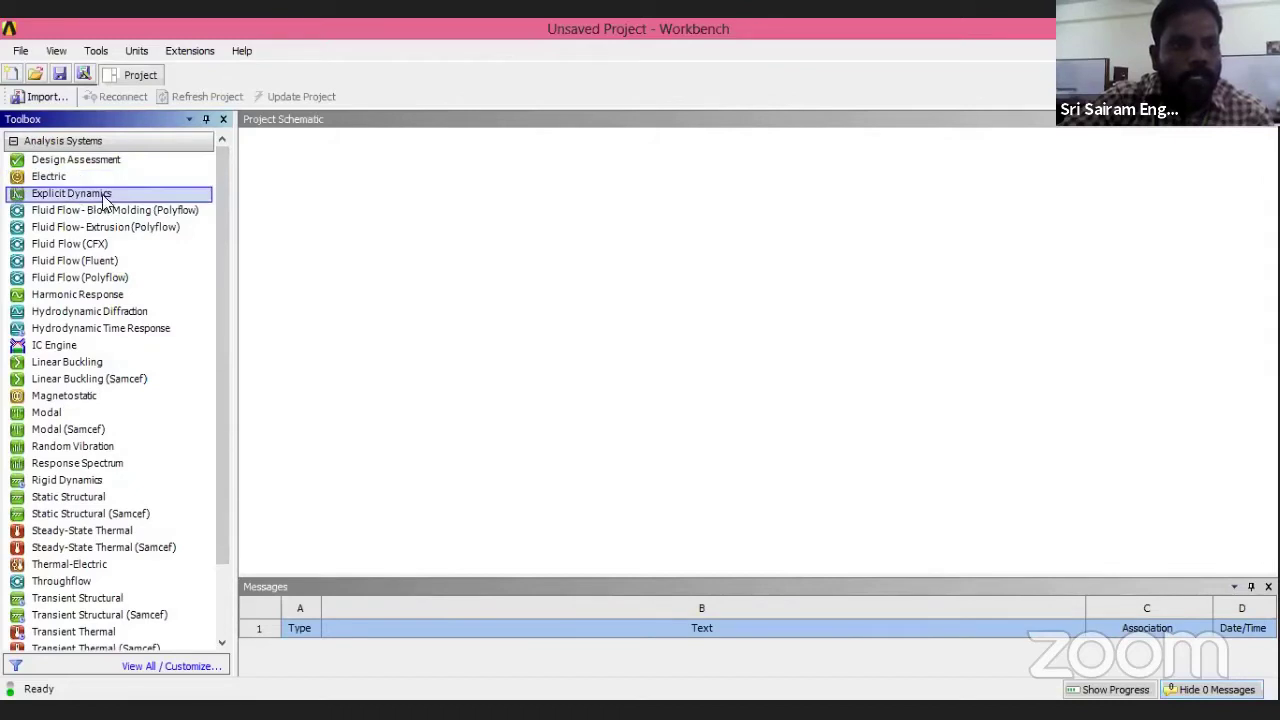
{"action": "left_click", "coordinate": [84, 226]}
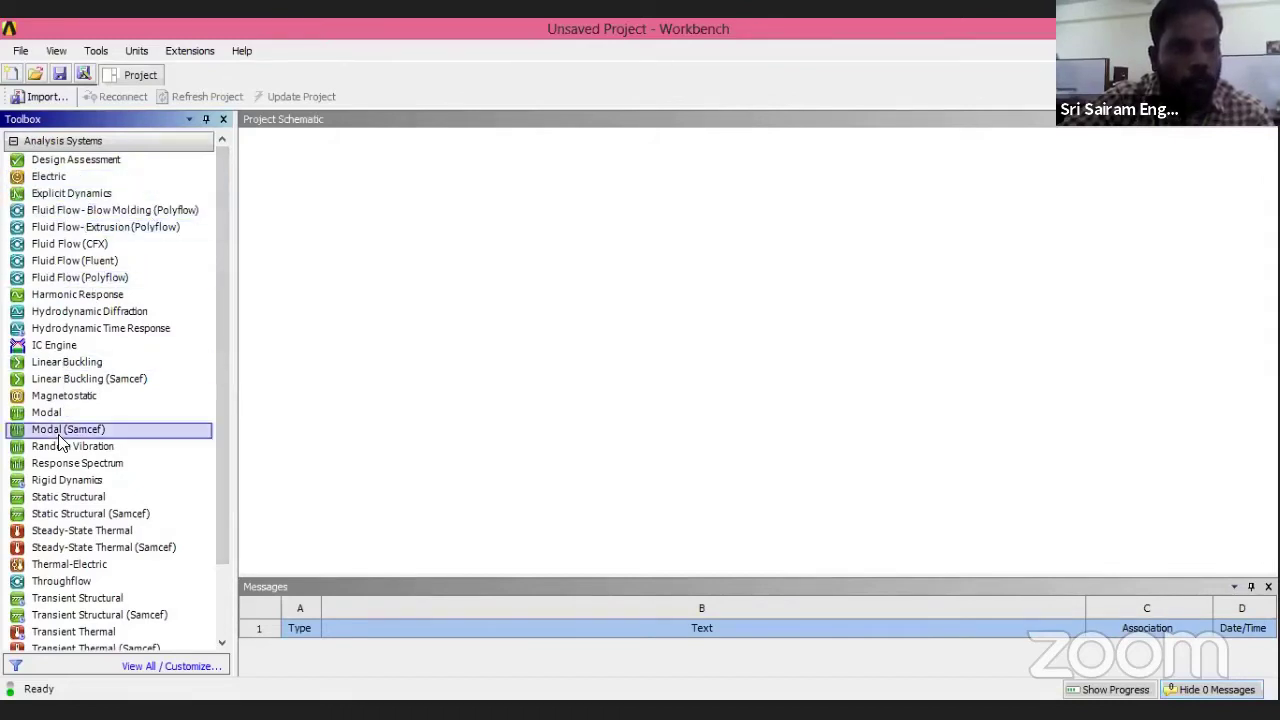
{"action": "left_click_drag", "start_coordinate": [221, 209], "coordinate": [219, 274]}
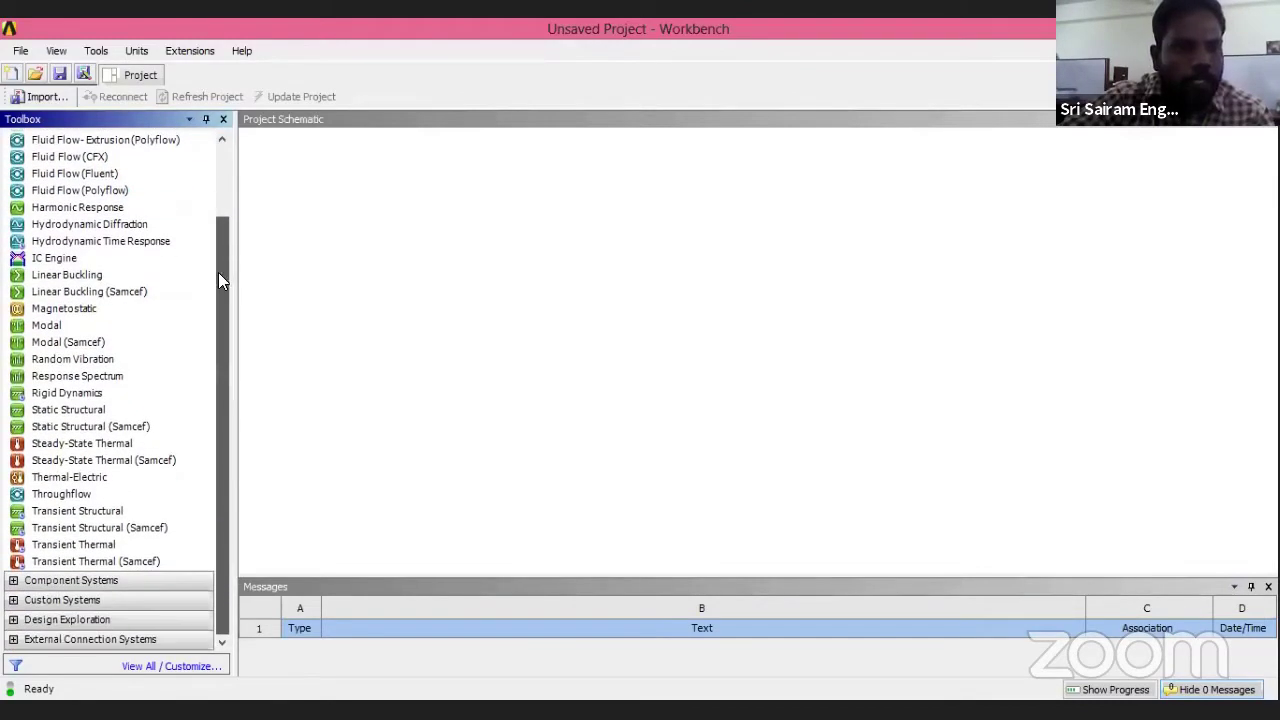
{"action": "left_click", "coordinate": [68, 410]}
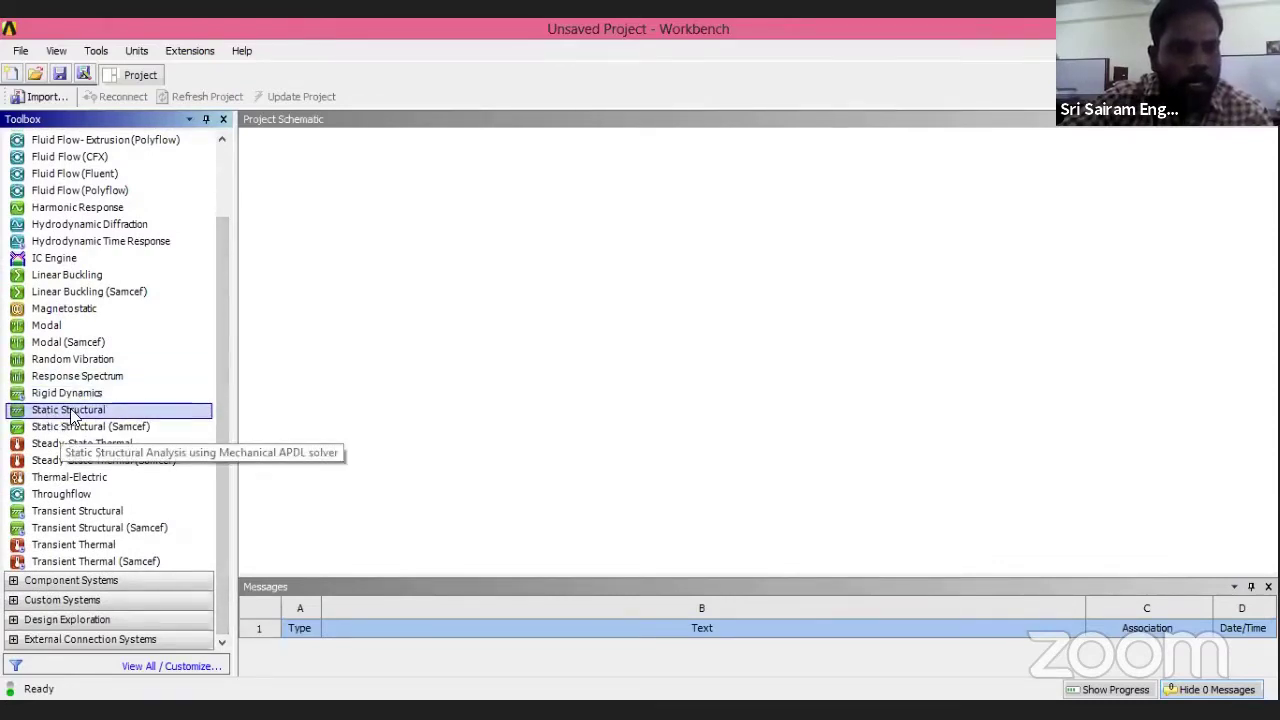
{"action": "left_click", "coordinate": [84, 443]}
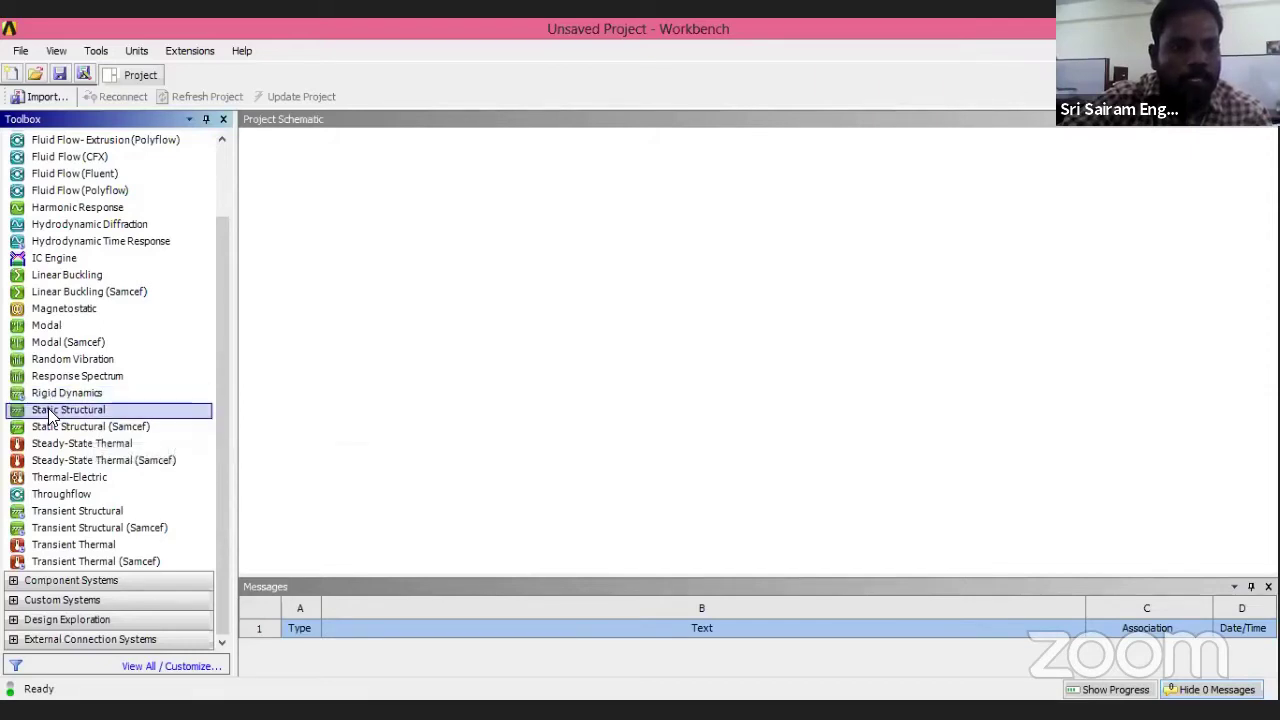
{"action": "left_click_drag", "start_coordinate": [47, 416], "coordinate": [329, 214]}
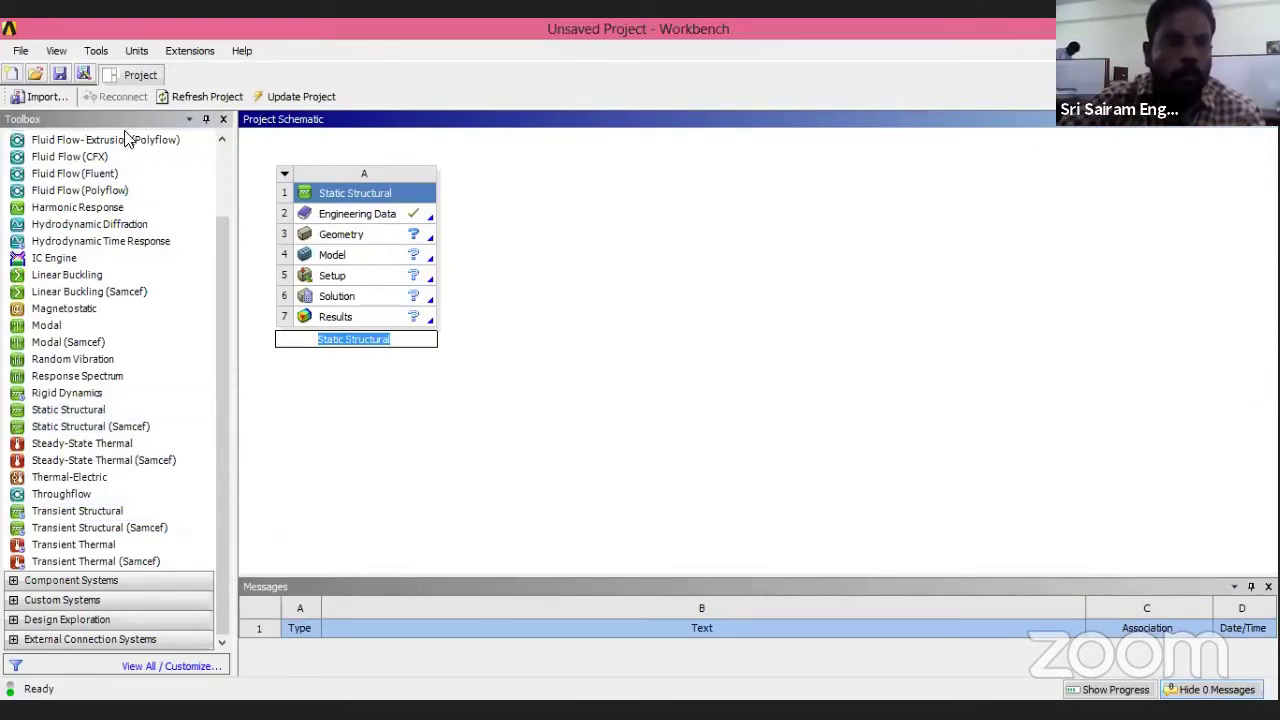
Open the Static Structural system's engineering data and show the contents of the General Materials library.
{"action": "double_click", "coordinate": [389, 215]}
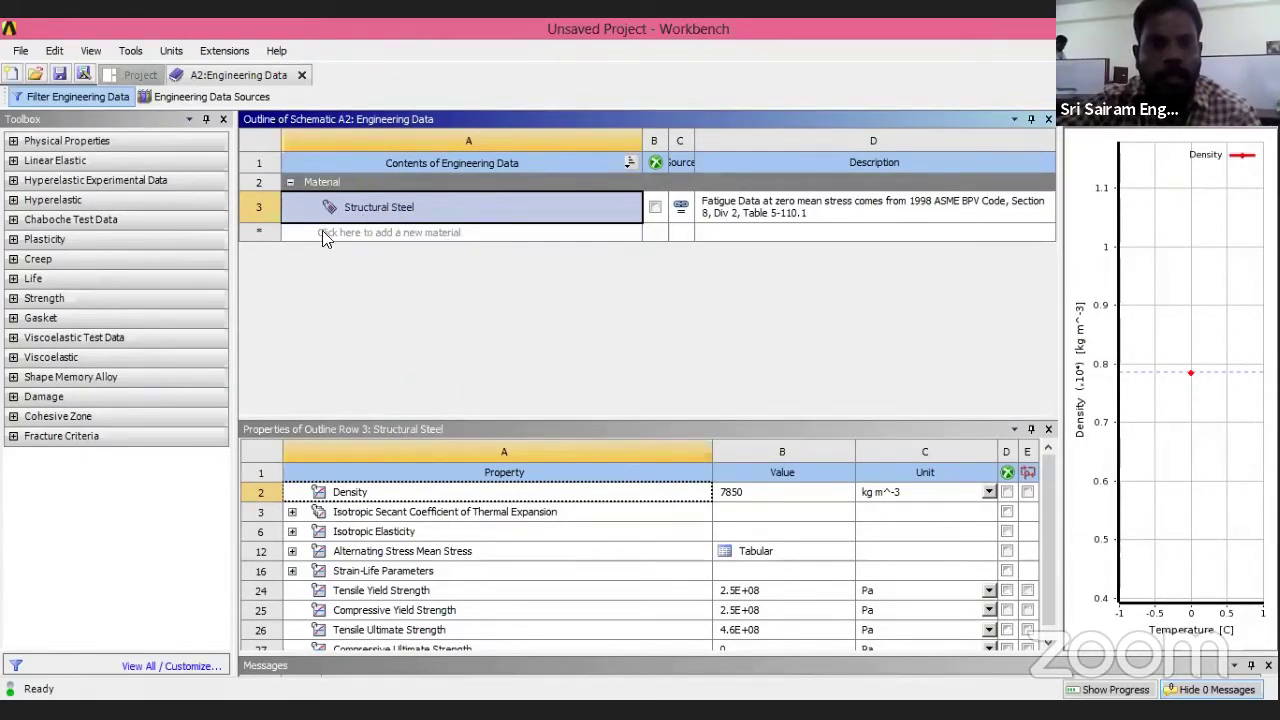
{"action": "left_click", "coordinate": [229, 97]}
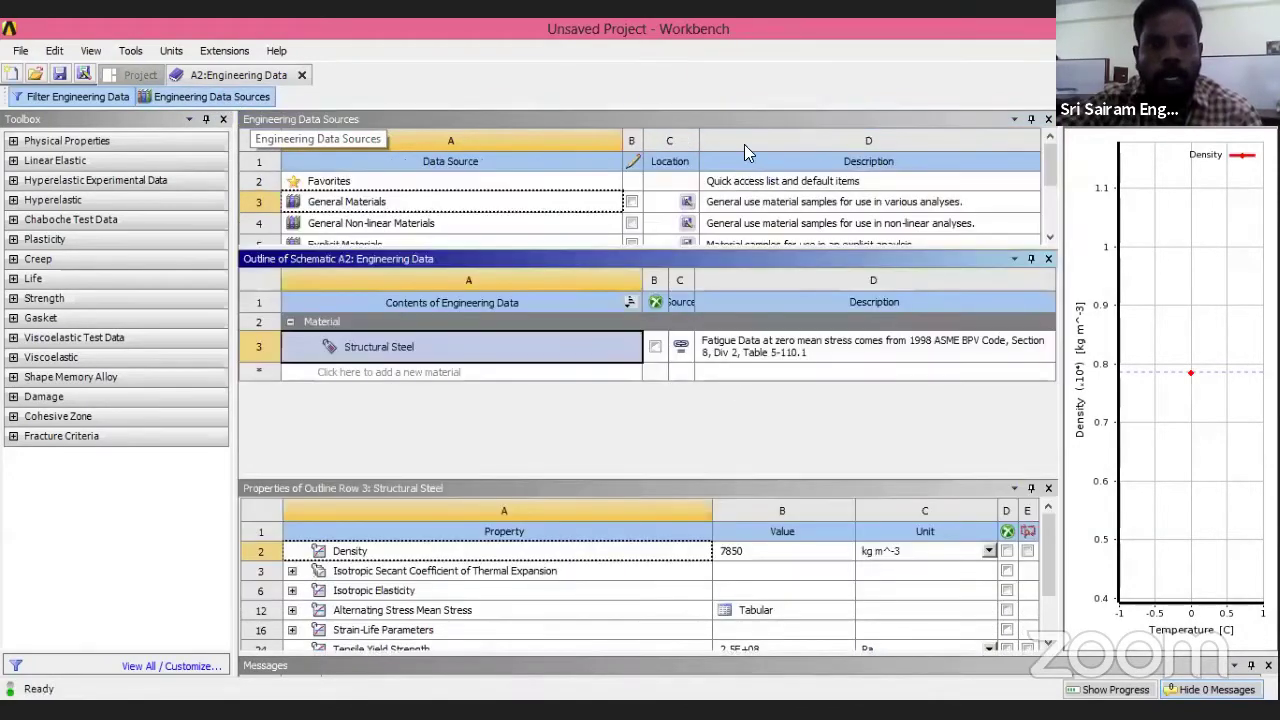
{"action": "left_click", "coordinate": [450, 201]}
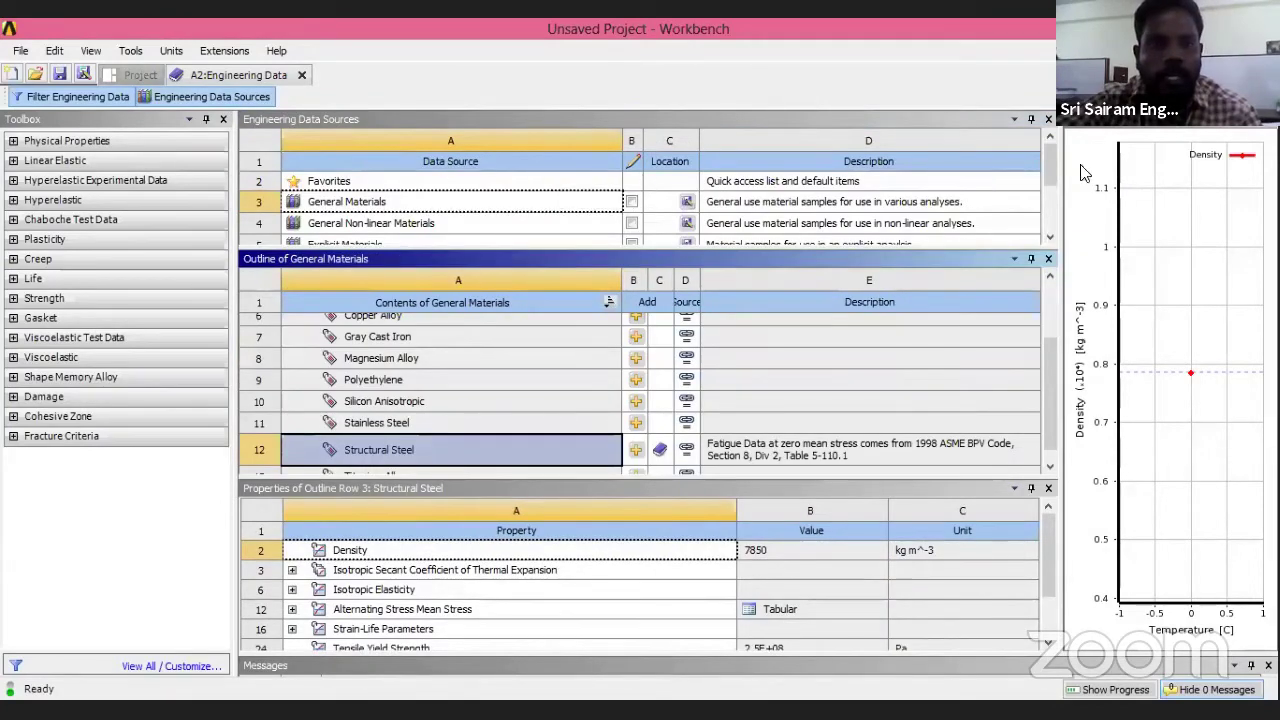
Add Stainless Steel and a second copy of Structural Steel from the General Materials library to the engineering data.
{"action": "left_click_drag", "start_coordinate": [1048, 156], "coordinate": [1050, 177]}
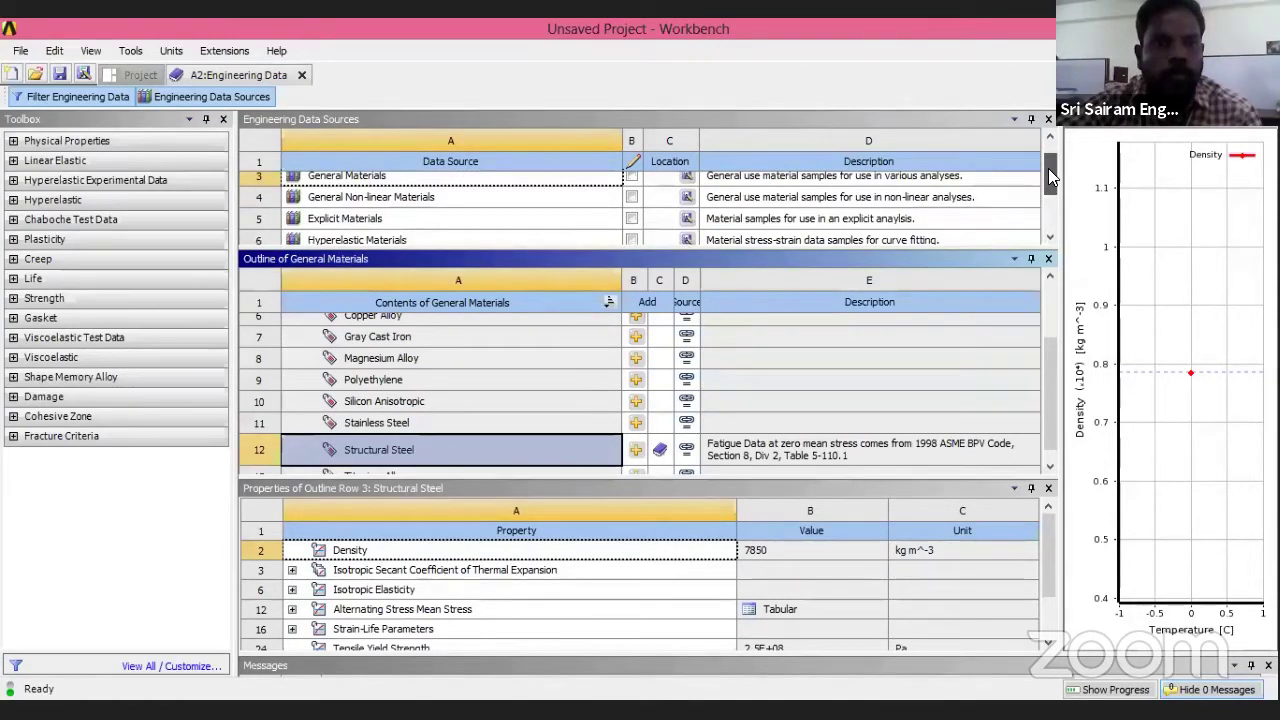
{"action": "left_click_drag", "start_coordinate": [1050, 177], "coordinate": [1050, 195]}
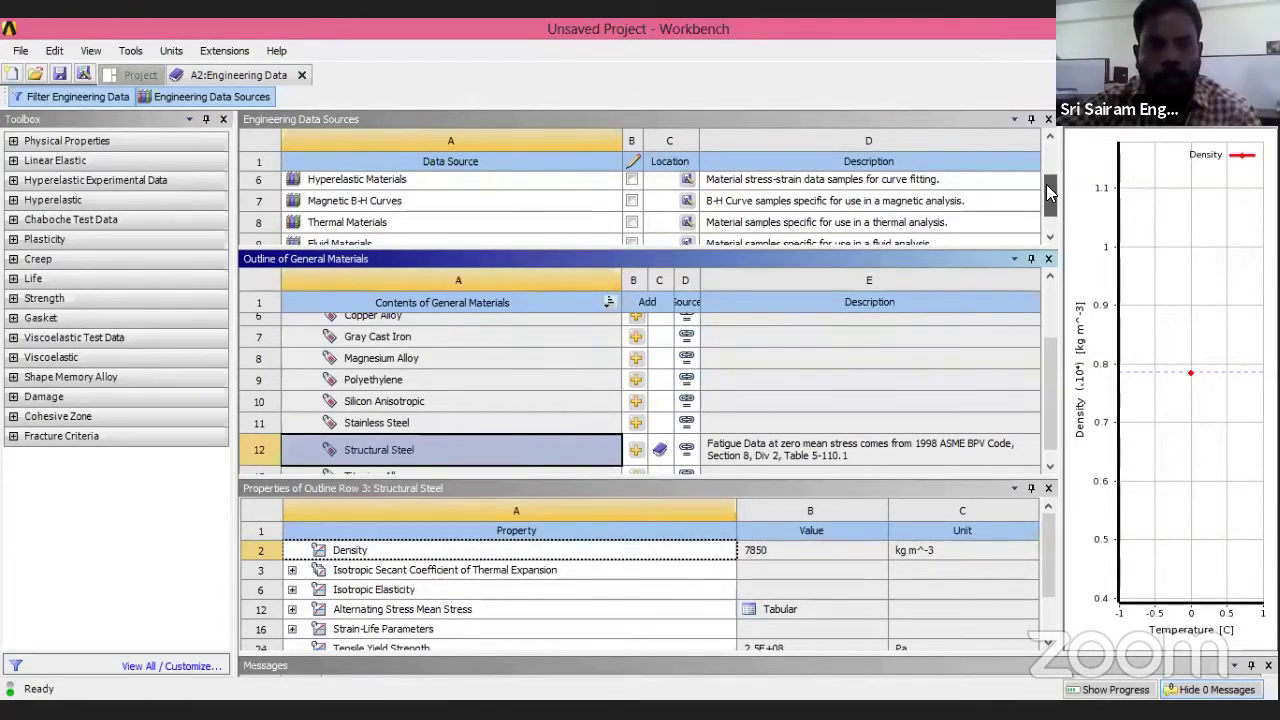
{"action": "left_click_drag", "start_coordinate": [1050, 195], "coordinate": [1058, 318]}
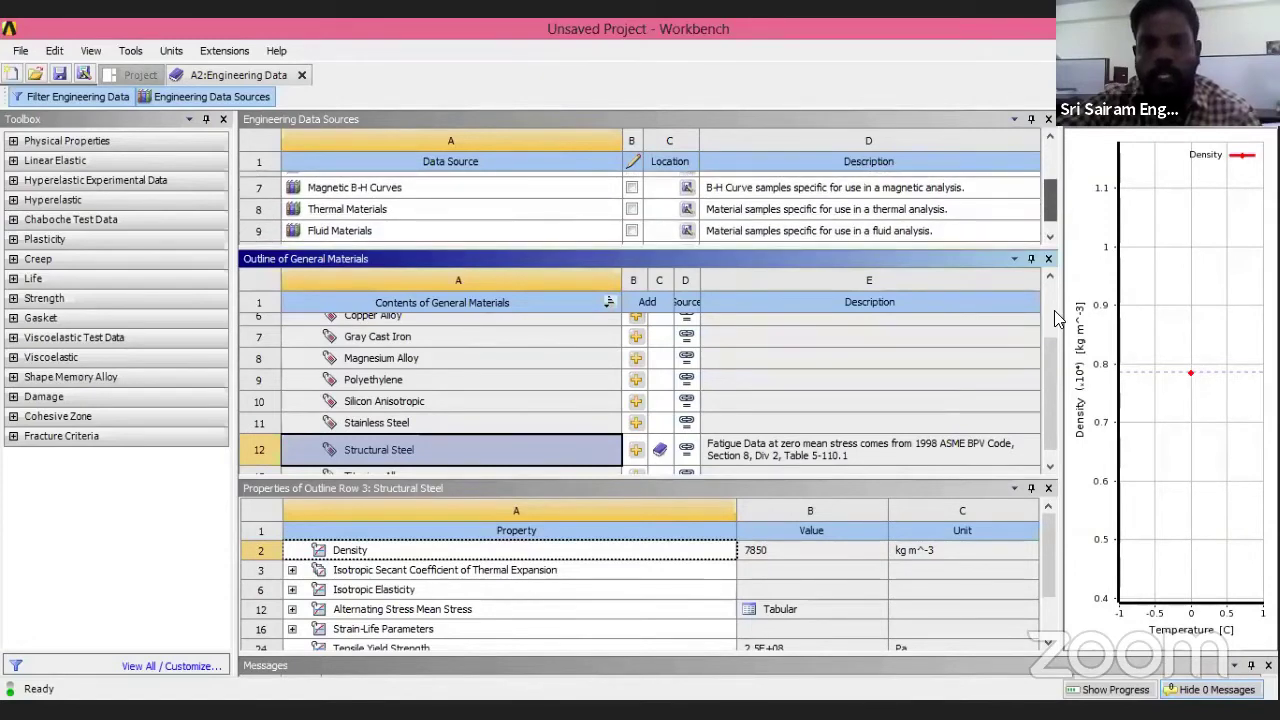
{"action": "left_click_drag", "start_coordinate": [1054, 318], "coordinate": [1061, 350]}
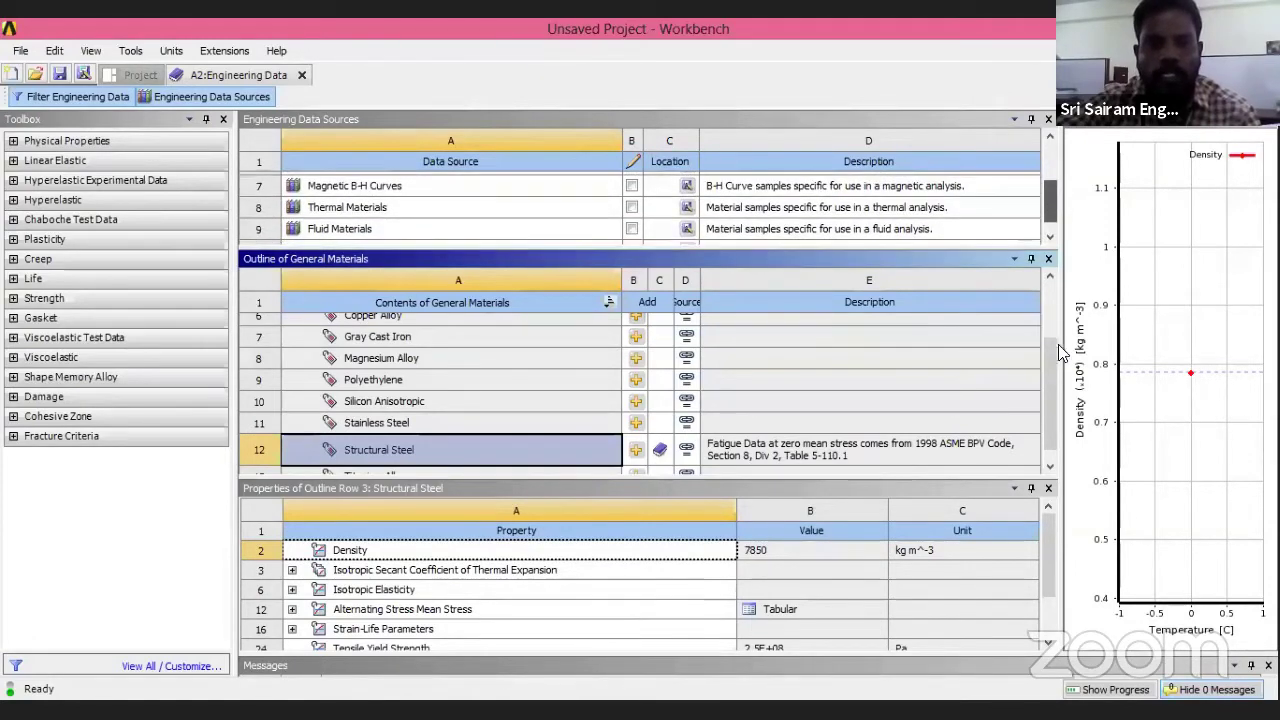
{"action": "scroll", "coordinate": [557, 409], "scroll_direction": "down", "scroll_amount": 2}
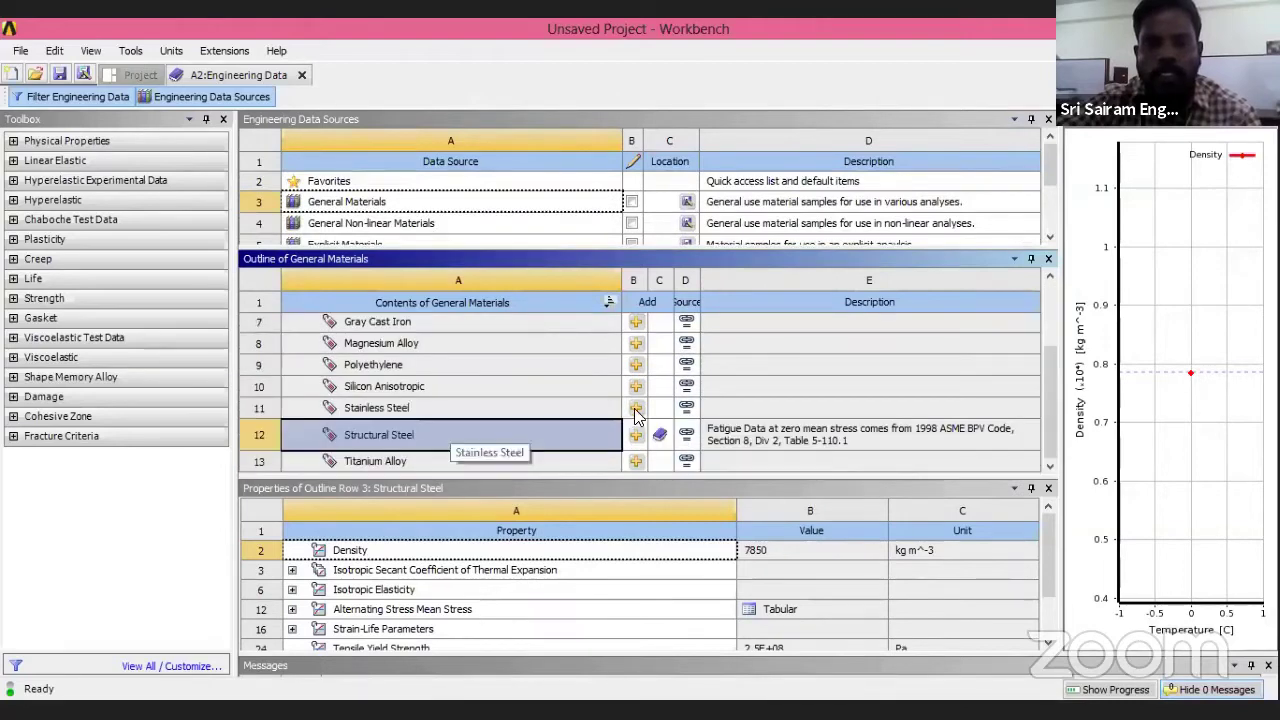
{"action": "left_click", "coordinate": [636, 409]}
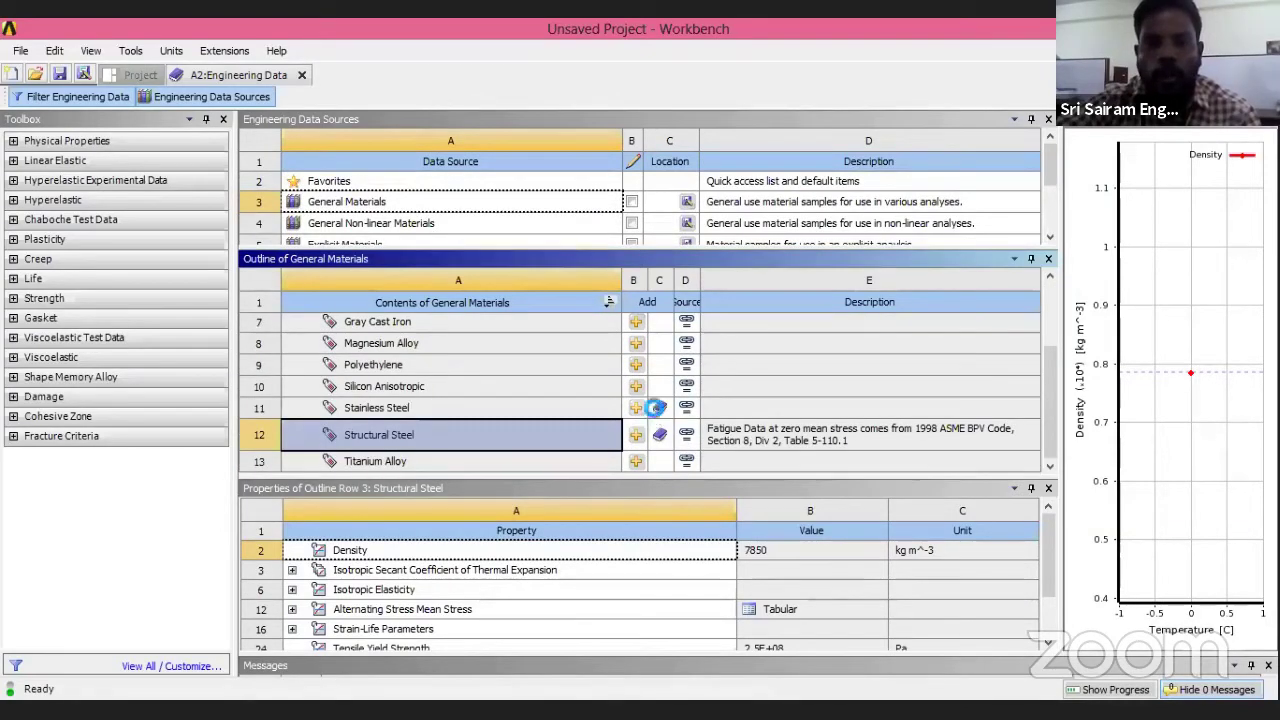
{"action": "left_click", "coordinate": [657, 412]}
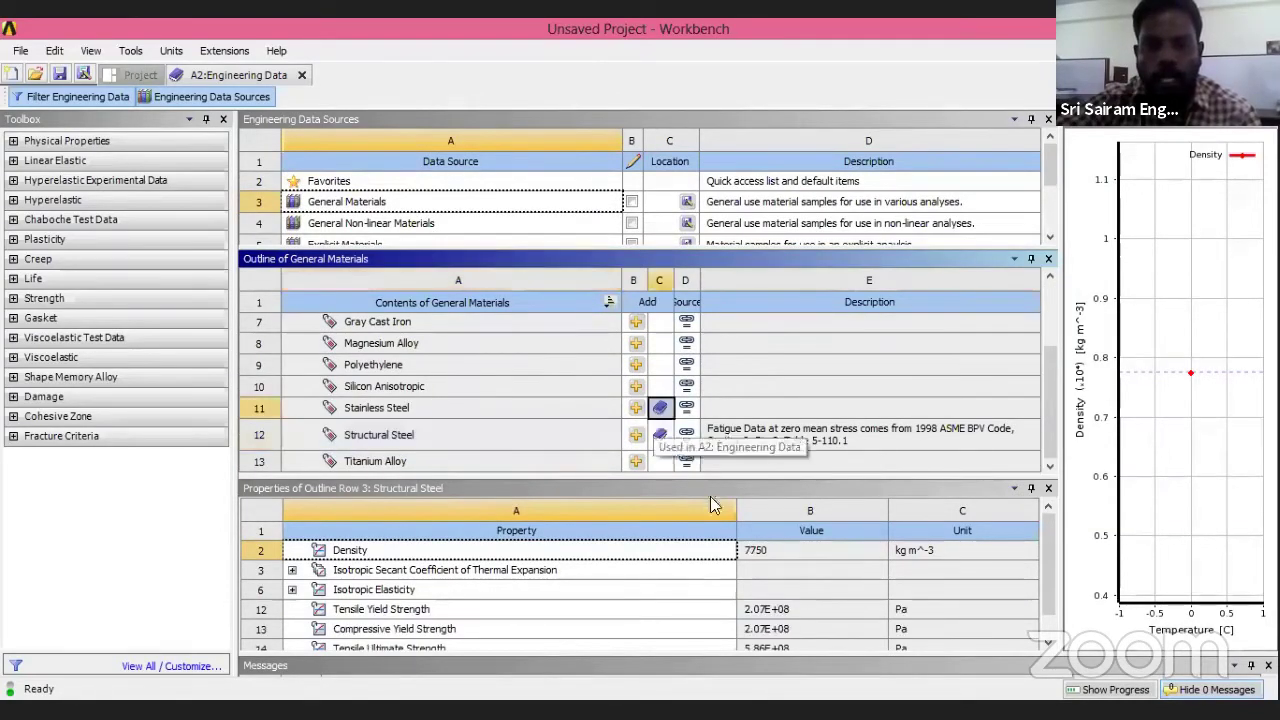
{"action": "right_click", "coordinate": [657, 410]}
{"action": "left_click", "coordinate": [655, 444]}
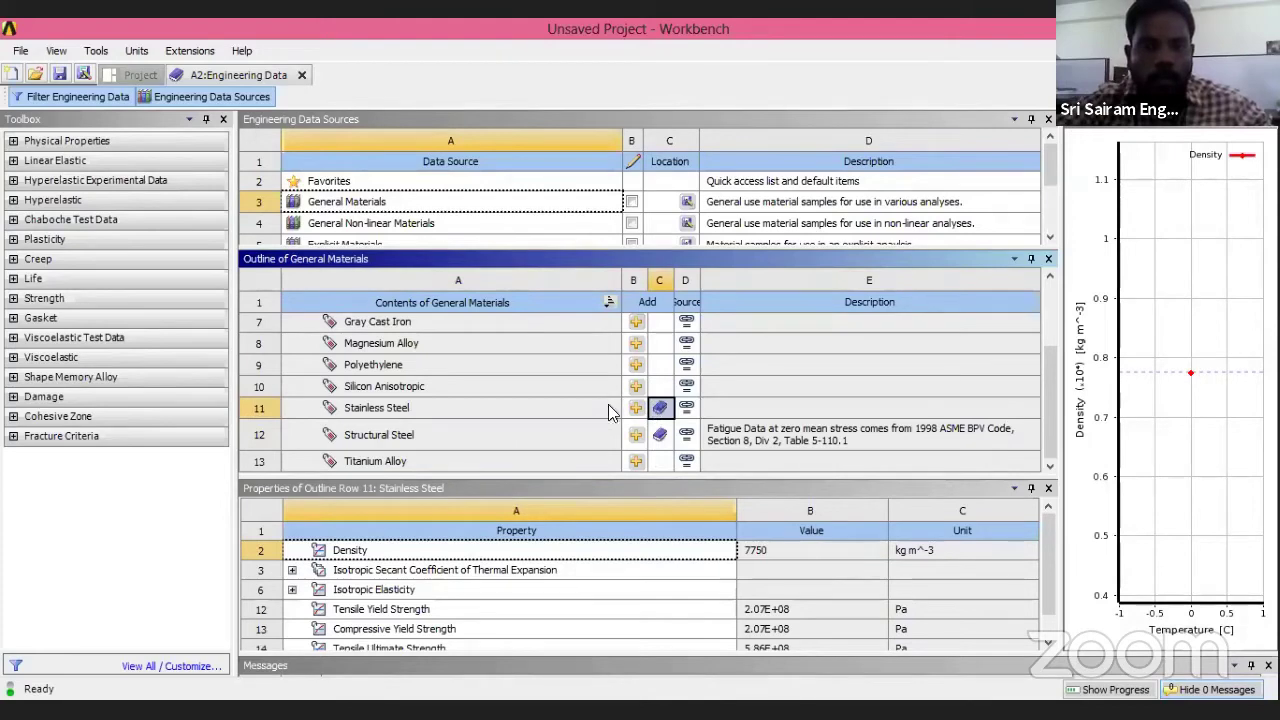
Suppress Structural Steel 2 and Stainless Steel in the analysis's own material list, and turn off the engineering data filter.
{"action": "left_click", "coordinate": [240, 100]}
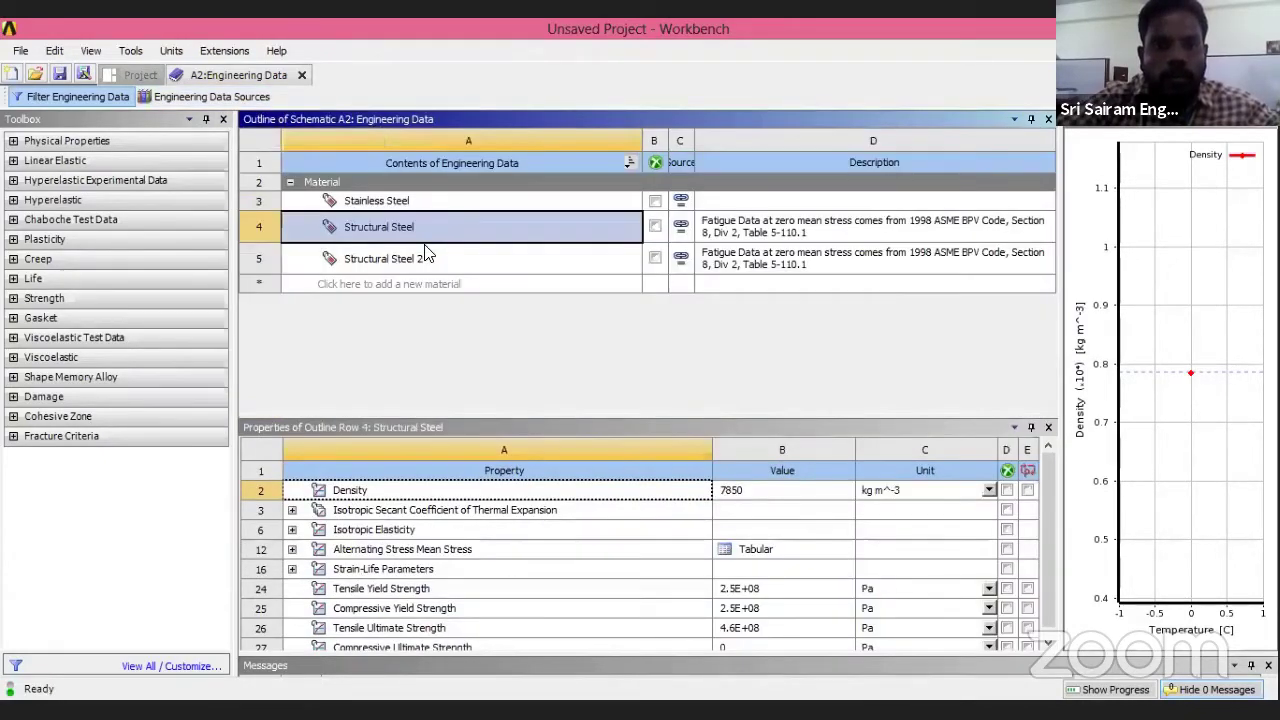
{"action": "left_click", "coordinate": [620, 260]}
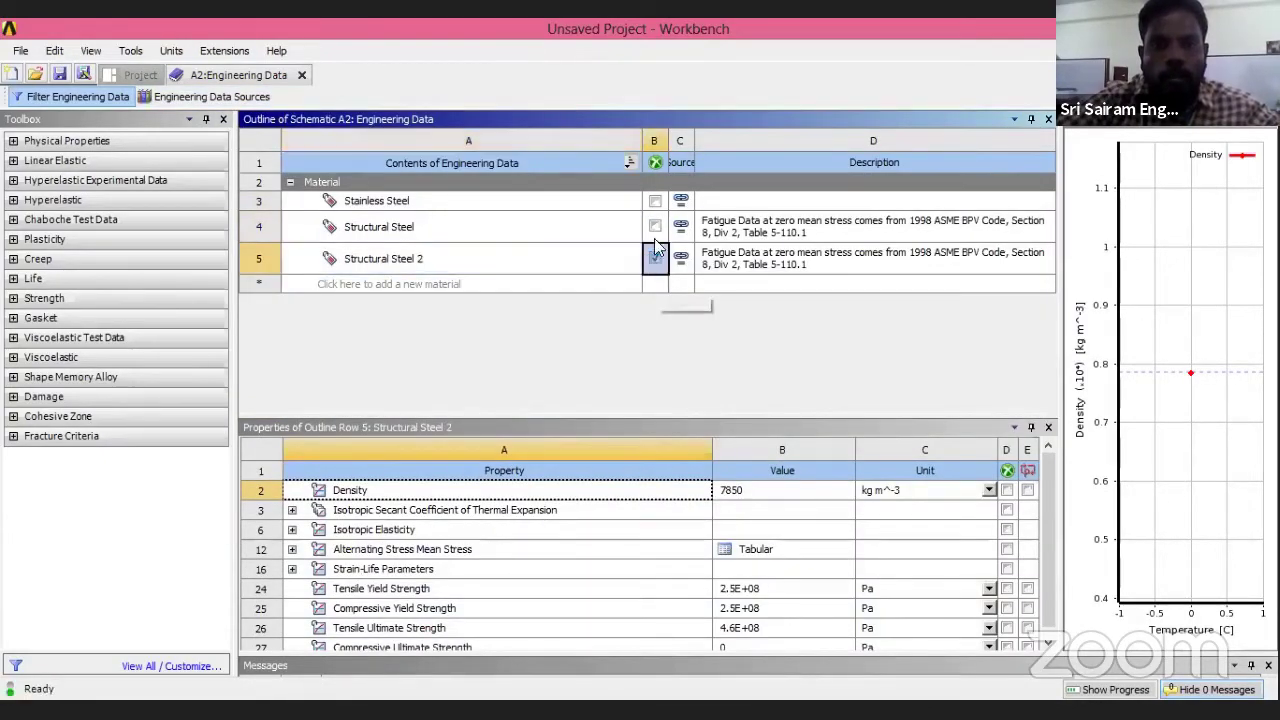
{"action": "left_click", "coordinate": [654, 165]}
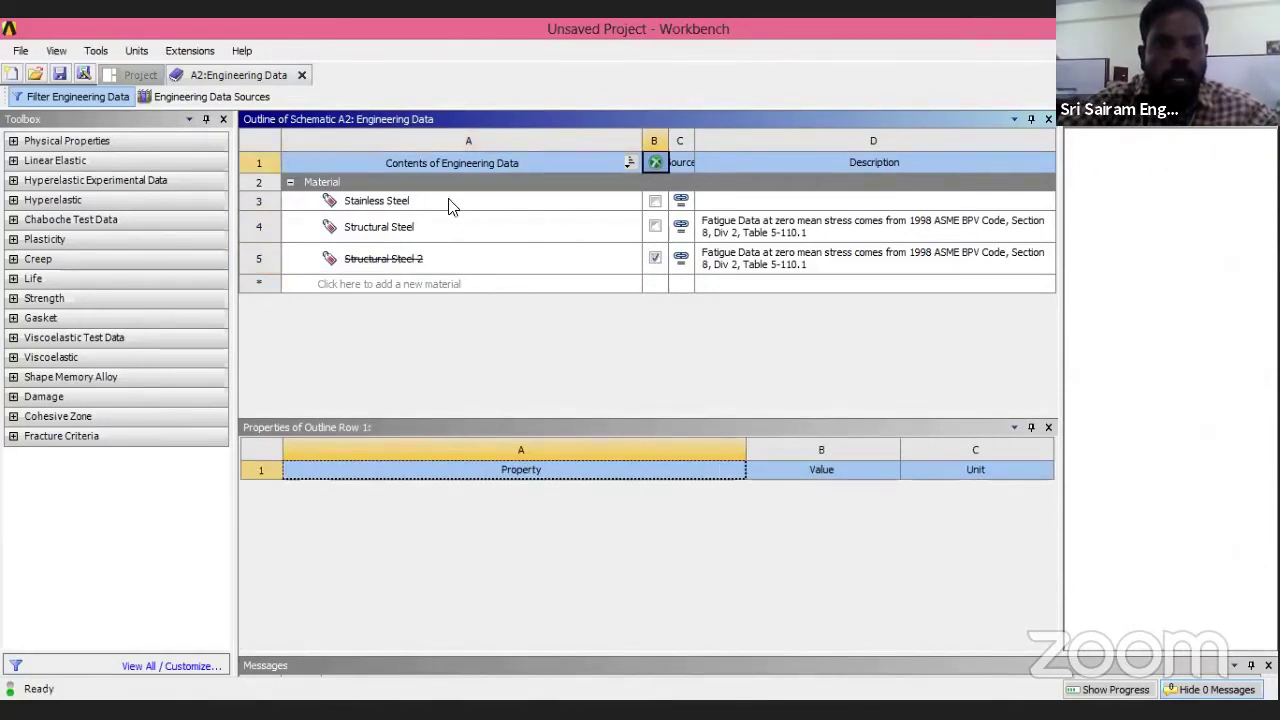
{"action": "left_click", "coordinate": [655, 201]}
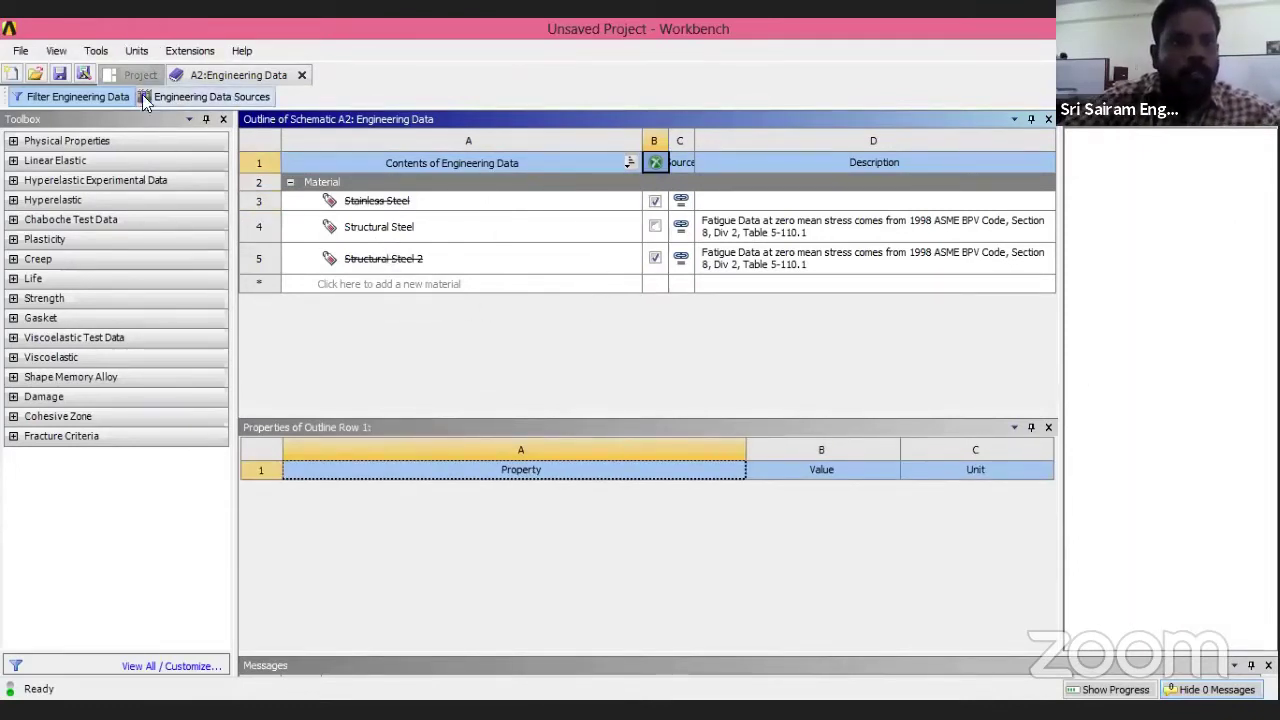
{"action": "left_click", "coordinate": [96, 94]}
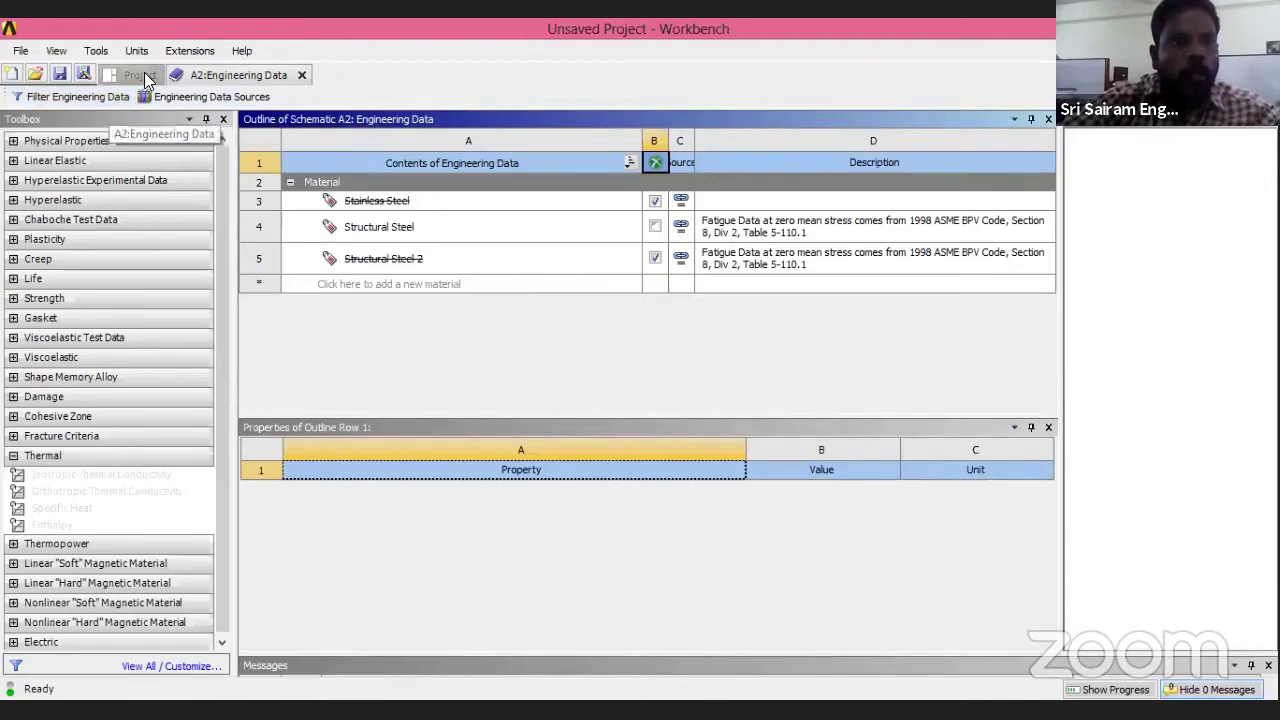
Return to the project schematic and open the Static Structural system's geometry for editing in DesignModeler.
{"action": "left_click", "coordinate": [144, 74]}
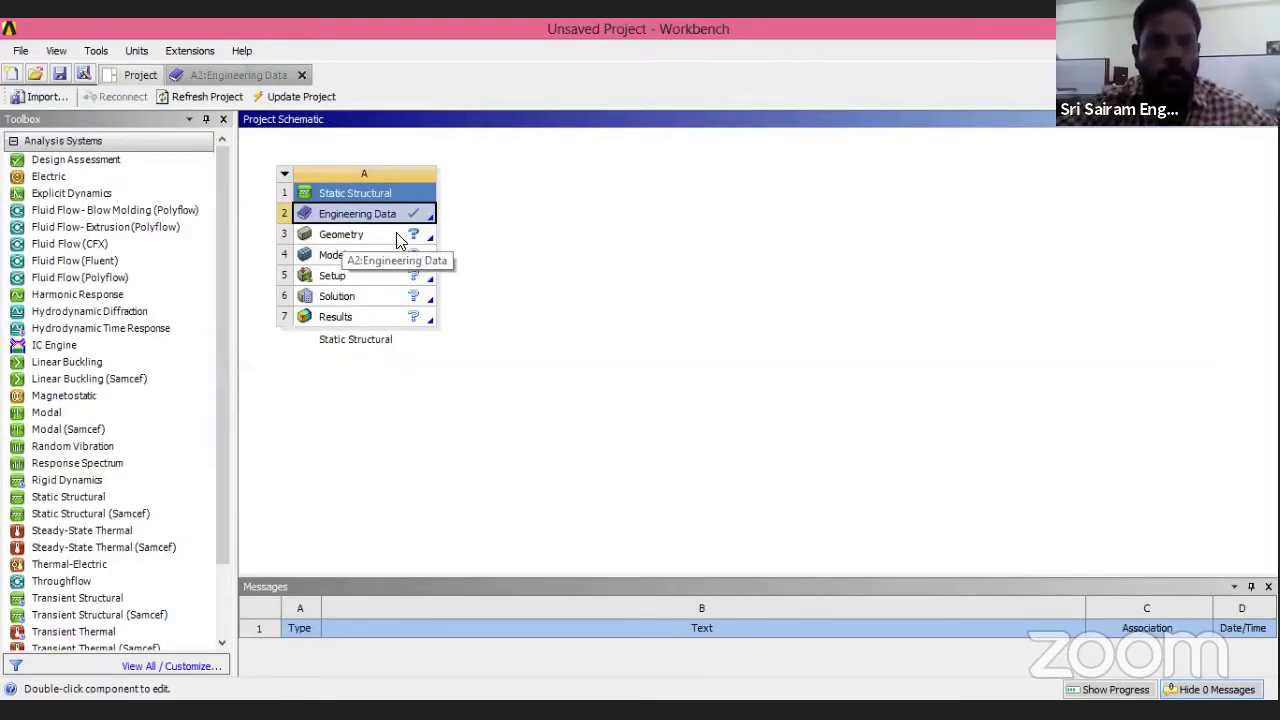
{"action": "double_click", "coordinate": [395, 236]}
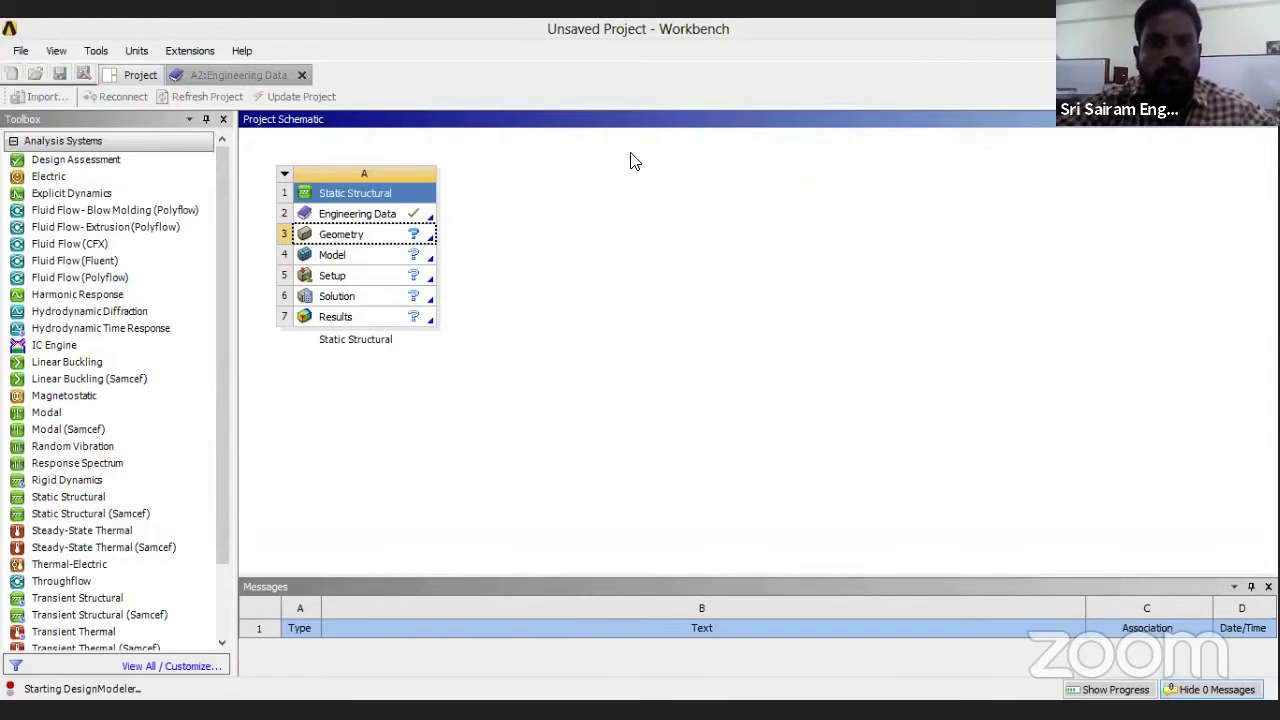
{"action": "right_click", "coordinate": [402, 232]}
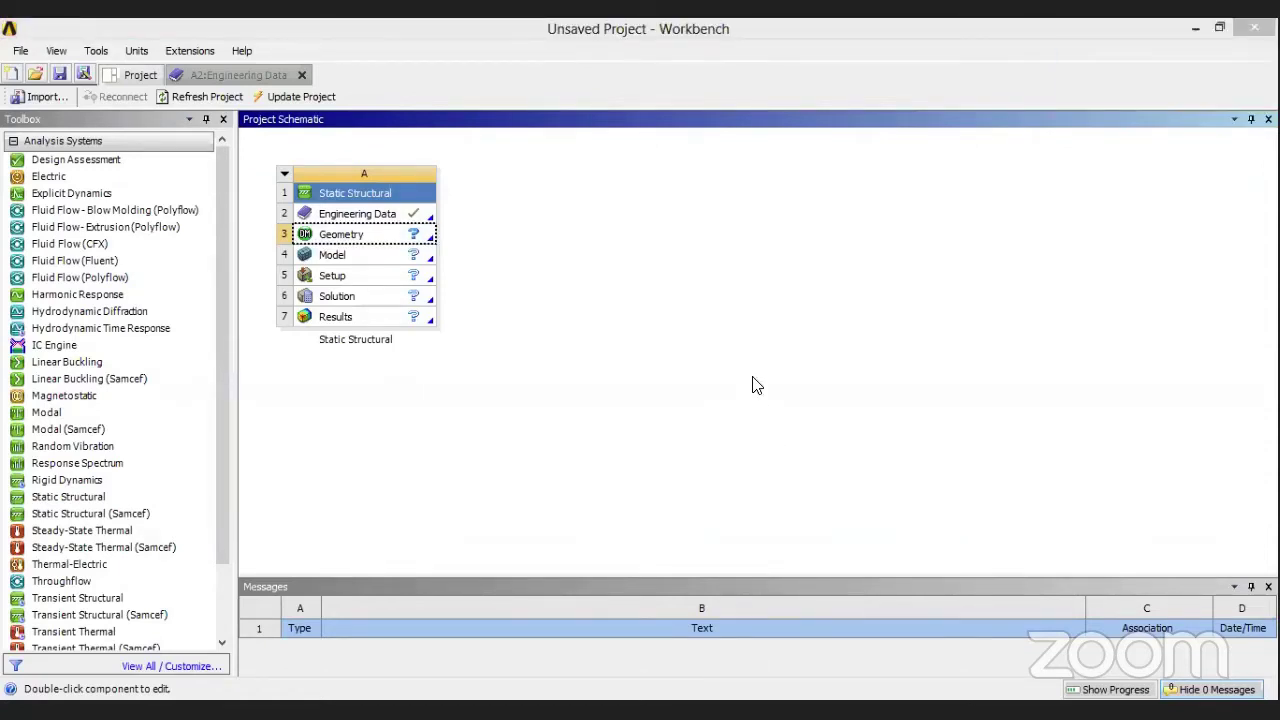
{"action": "left_click", "coordinate": [390, 235]}
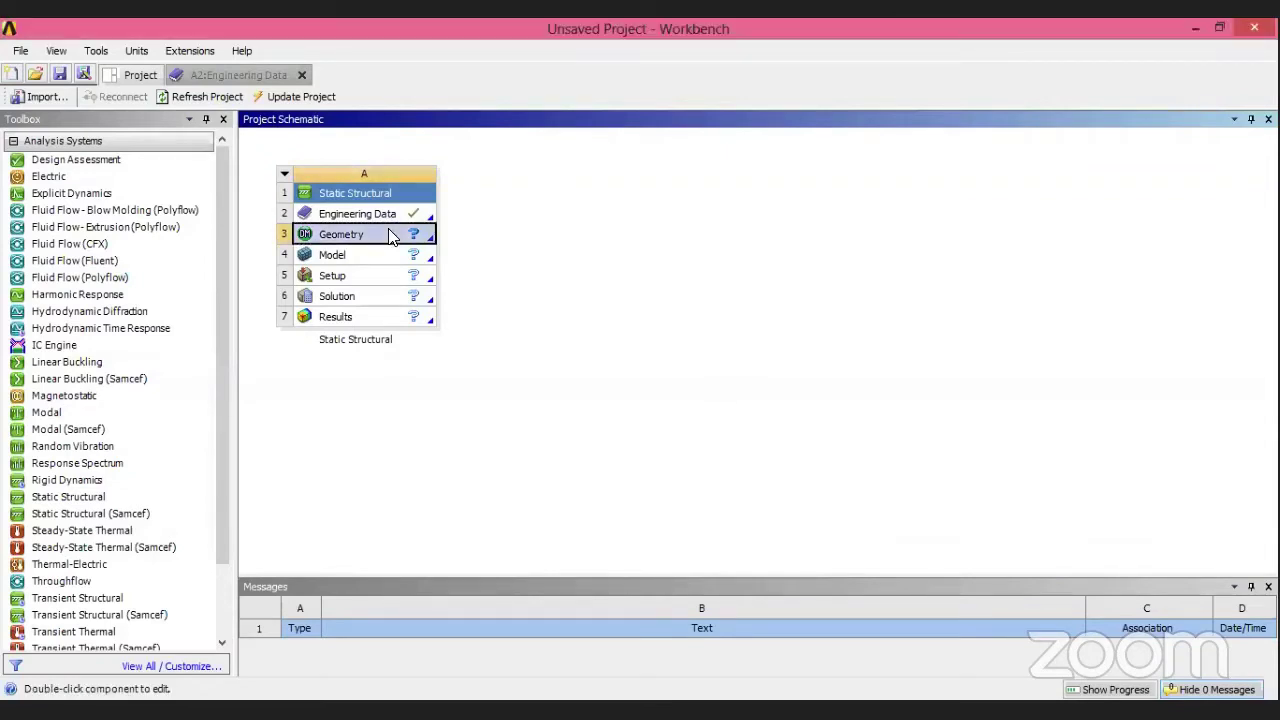
{"action": "right_click", "coordinate": [390, 235]}
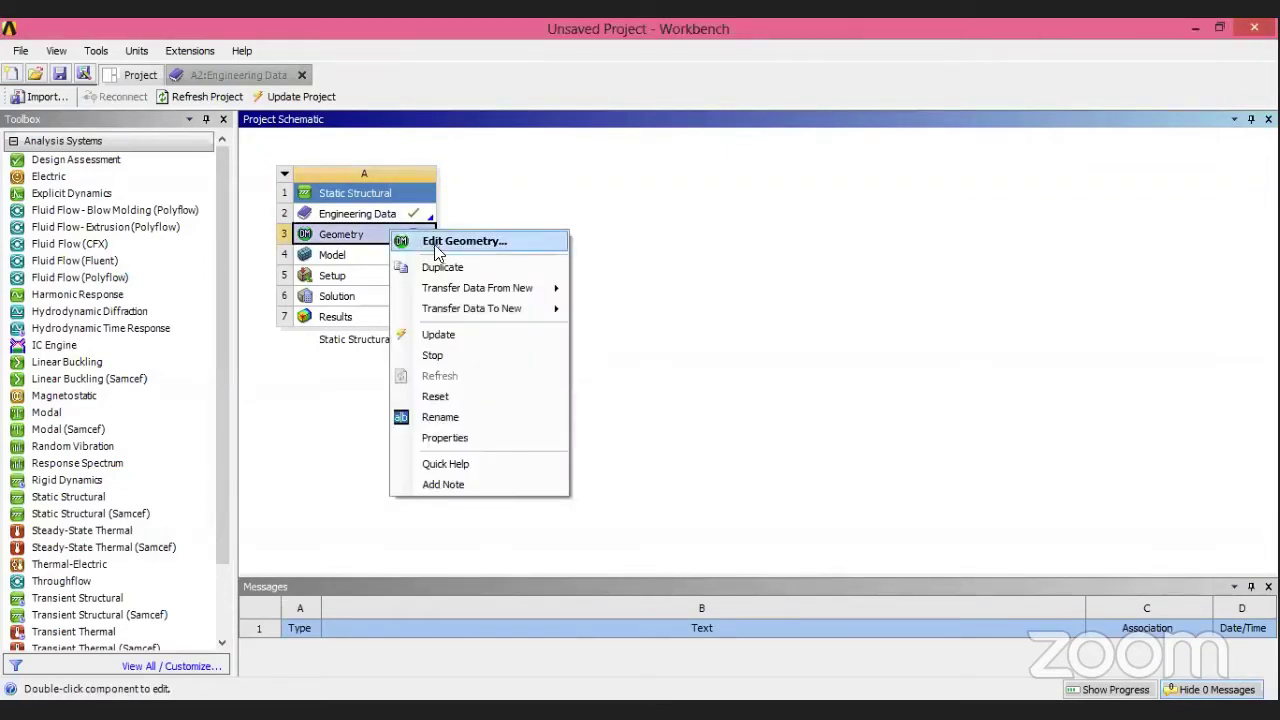
{"action": "left_click", "coordinate": [440, 243]}
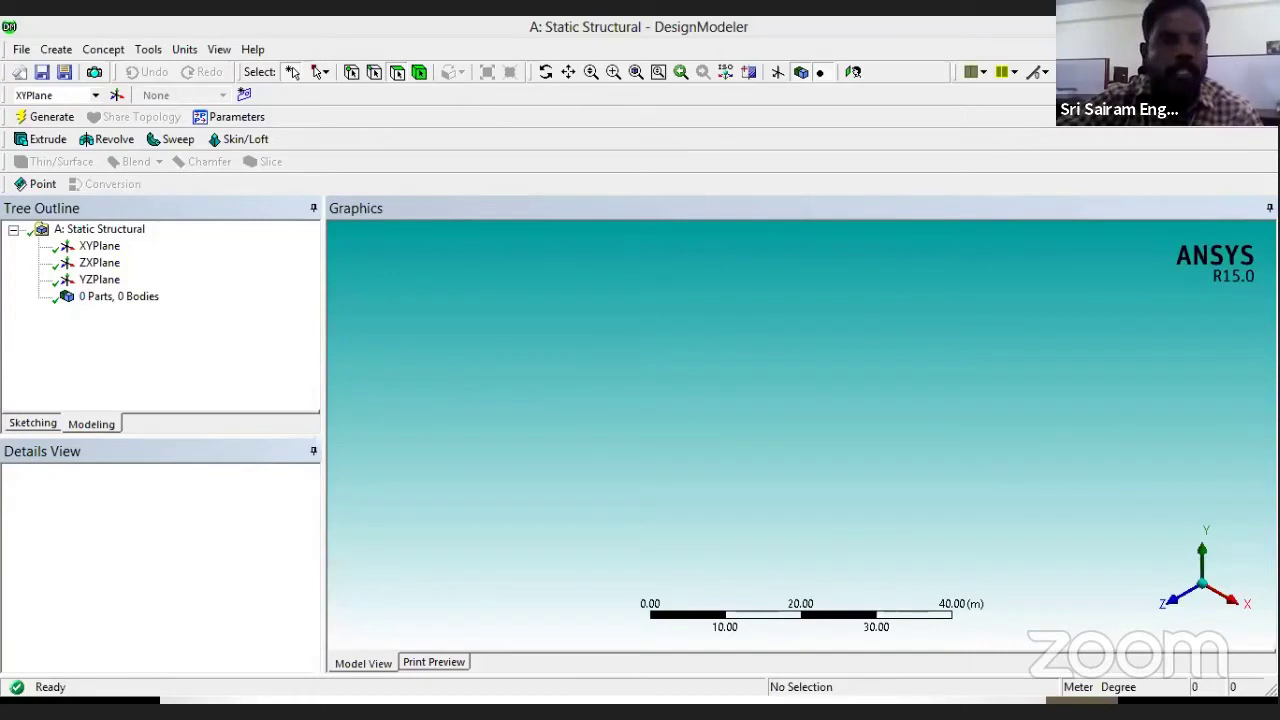
Select the XYPlane as the working plane and orient the view face-on to it.
{"action": "left_click", "coordinate": [632, 449]}
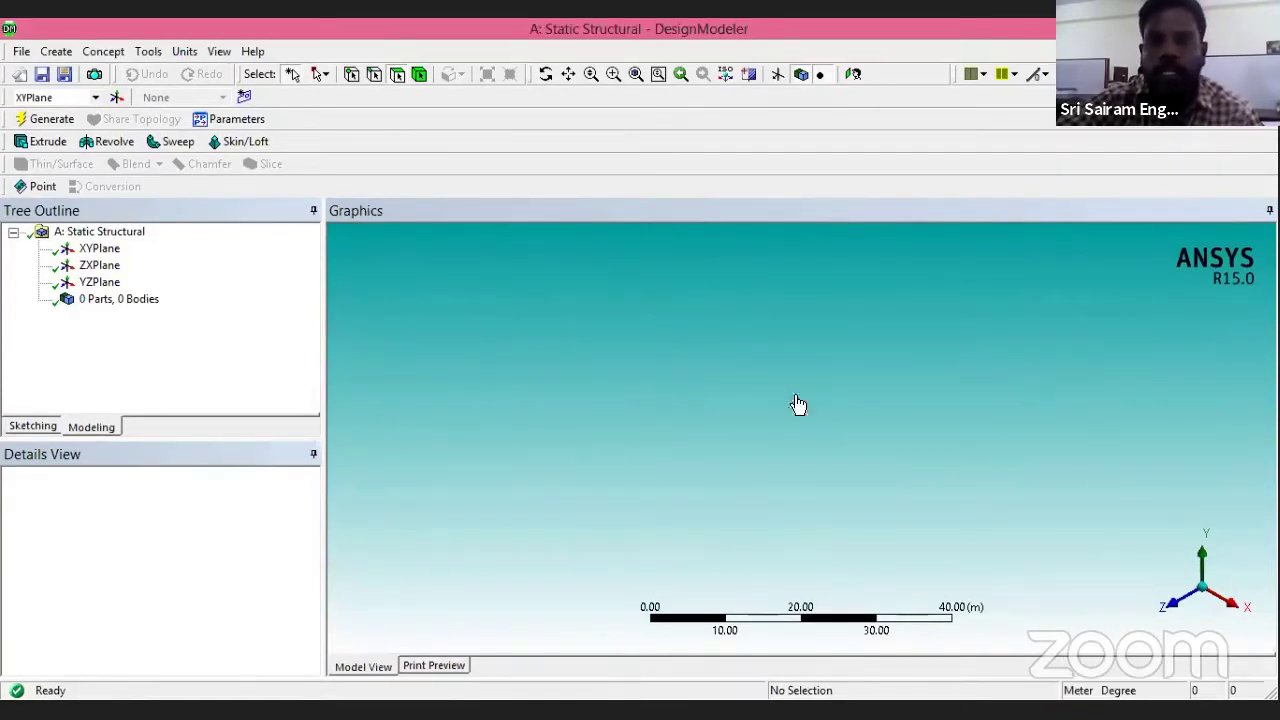
{"action": "left_click", "coordinate": [86, 250]}
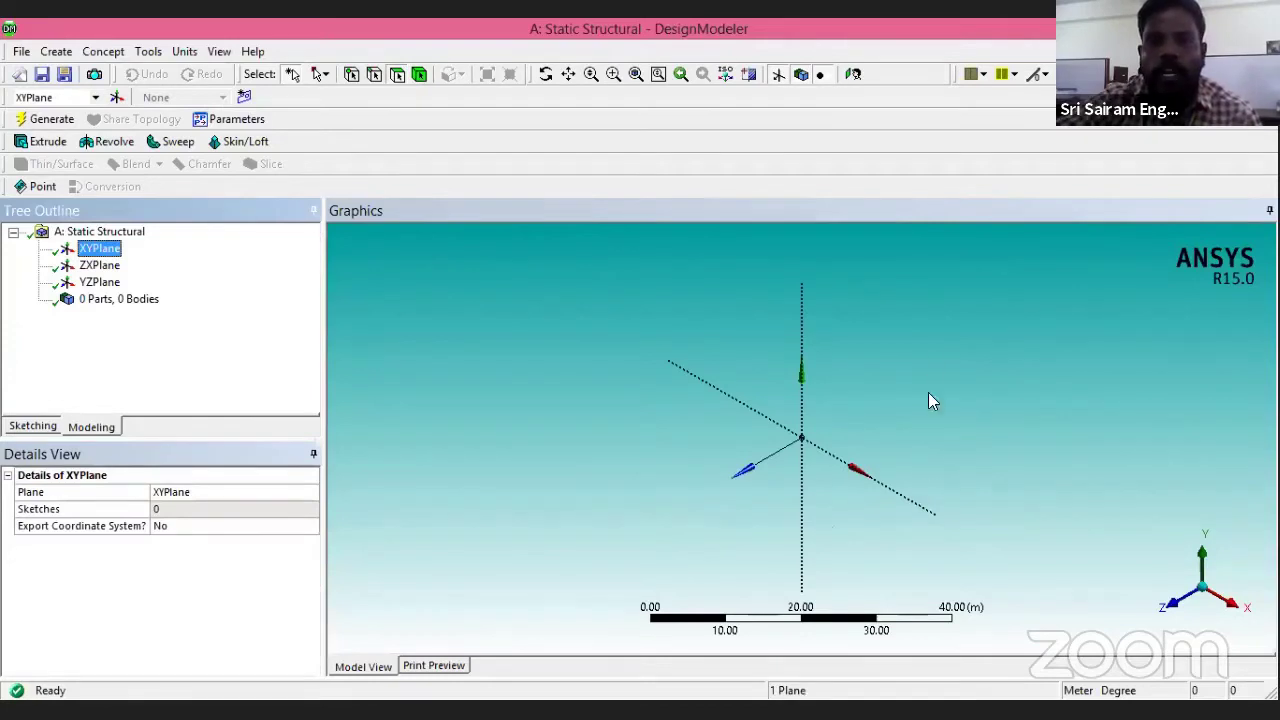
{"action": "left_click", "coordinate": [853, 74]}
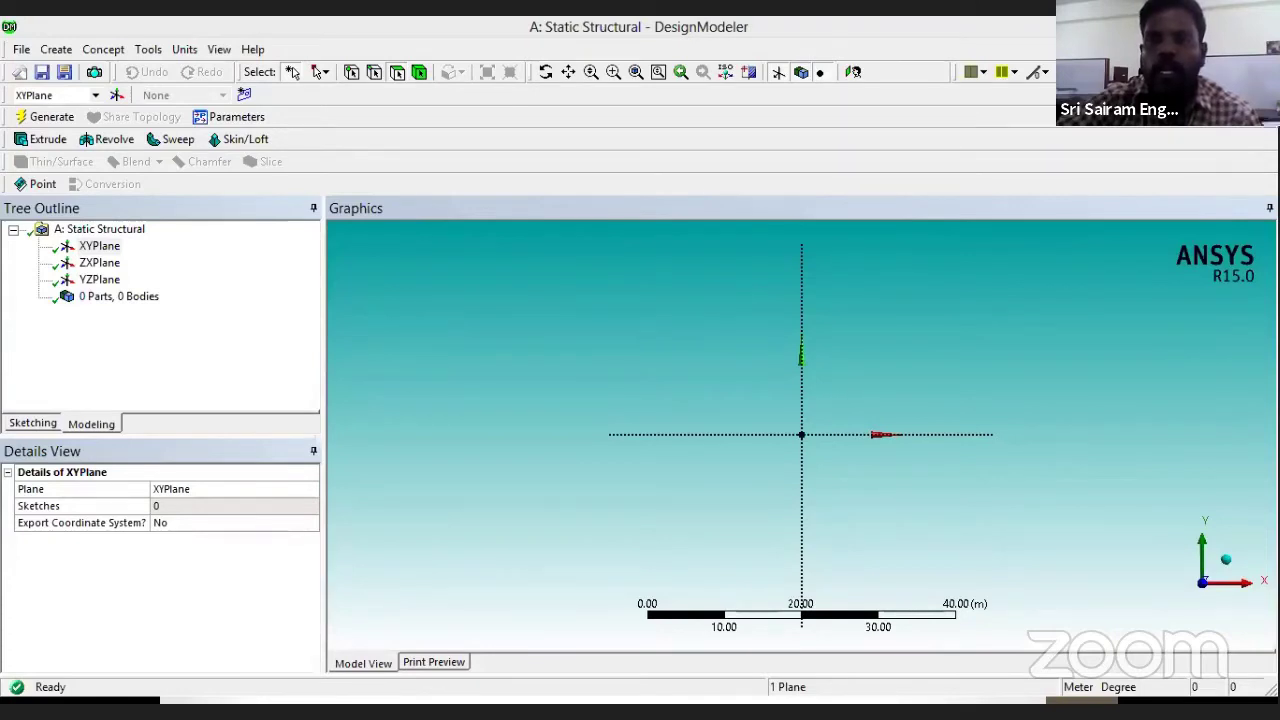
{"action": "left_click", "coordinate": [658, 622]}
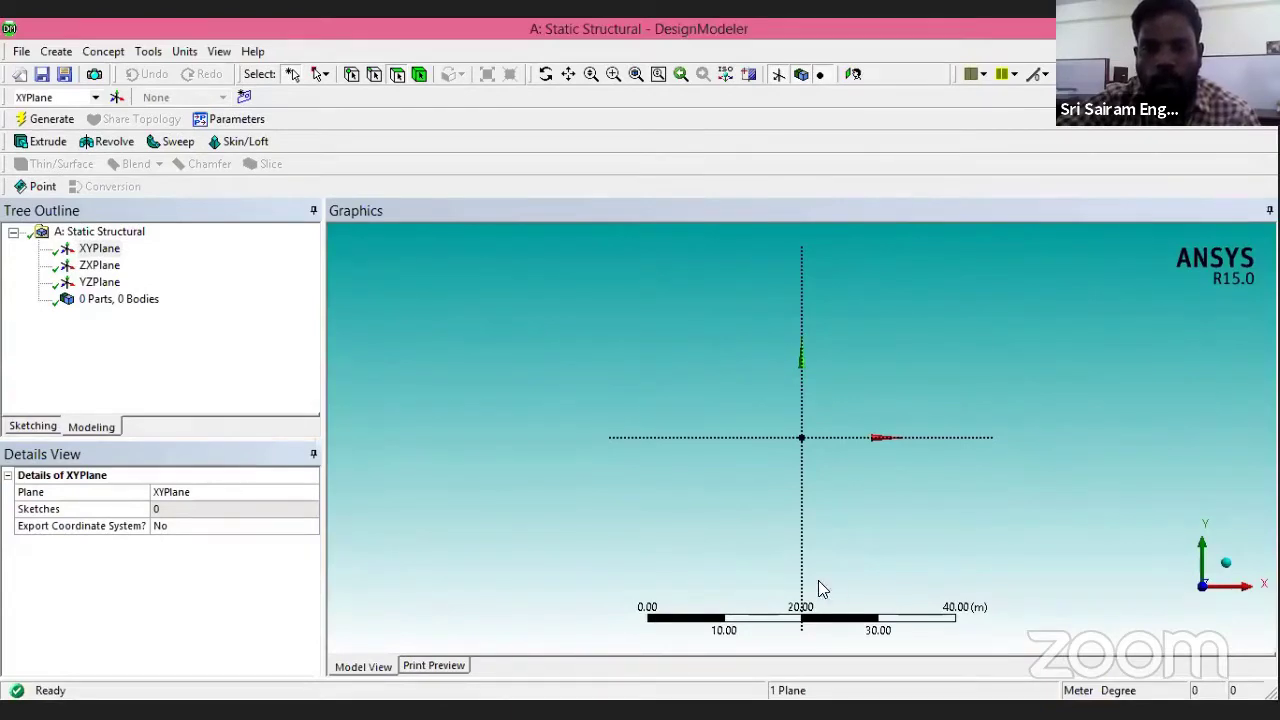
{"action": "left_click", "coordinate": [842, 503]}
{"action": "scroll", "coordinate": [842, 503], "scroll_direction": "up", "scroll_amount": 1}
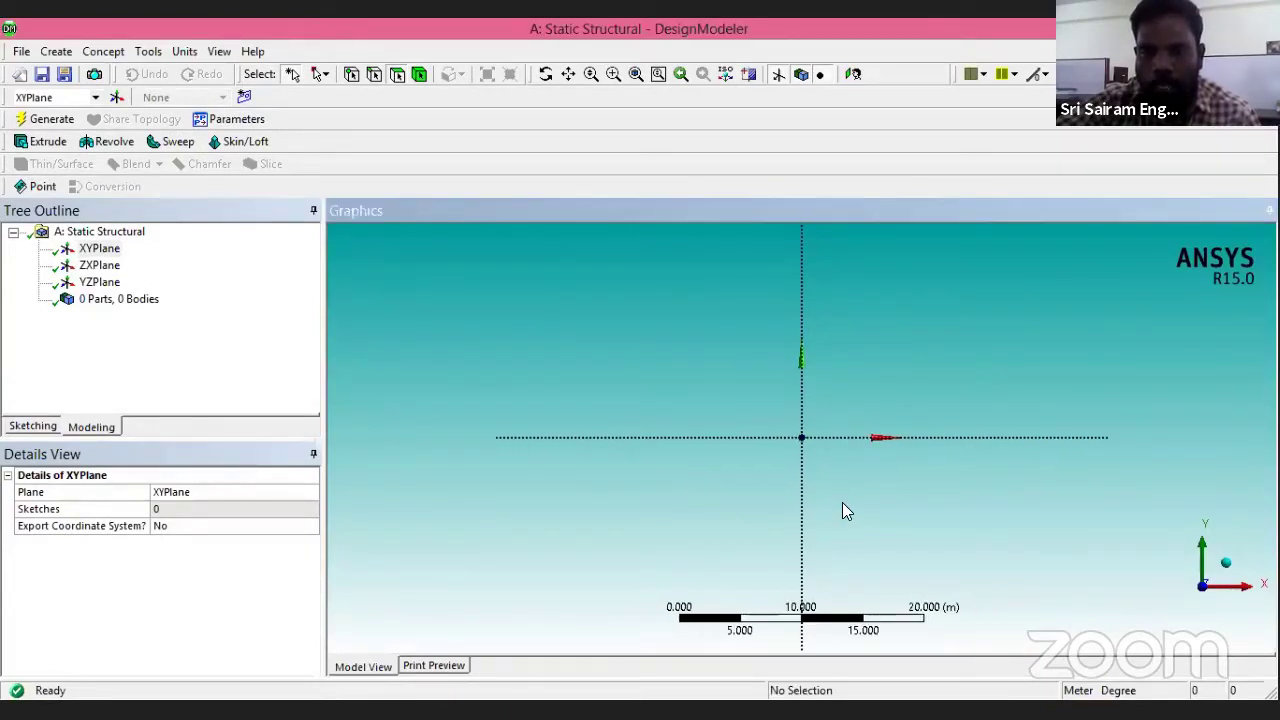
{"action": "scroll", "coordinate": [843, 504], "scroll_direction": "up", "scroll_amount": 3}
{"action": "scroll", "coordinate": [843, 504], "scroll_direction": "up", "scroll_amount": 1}
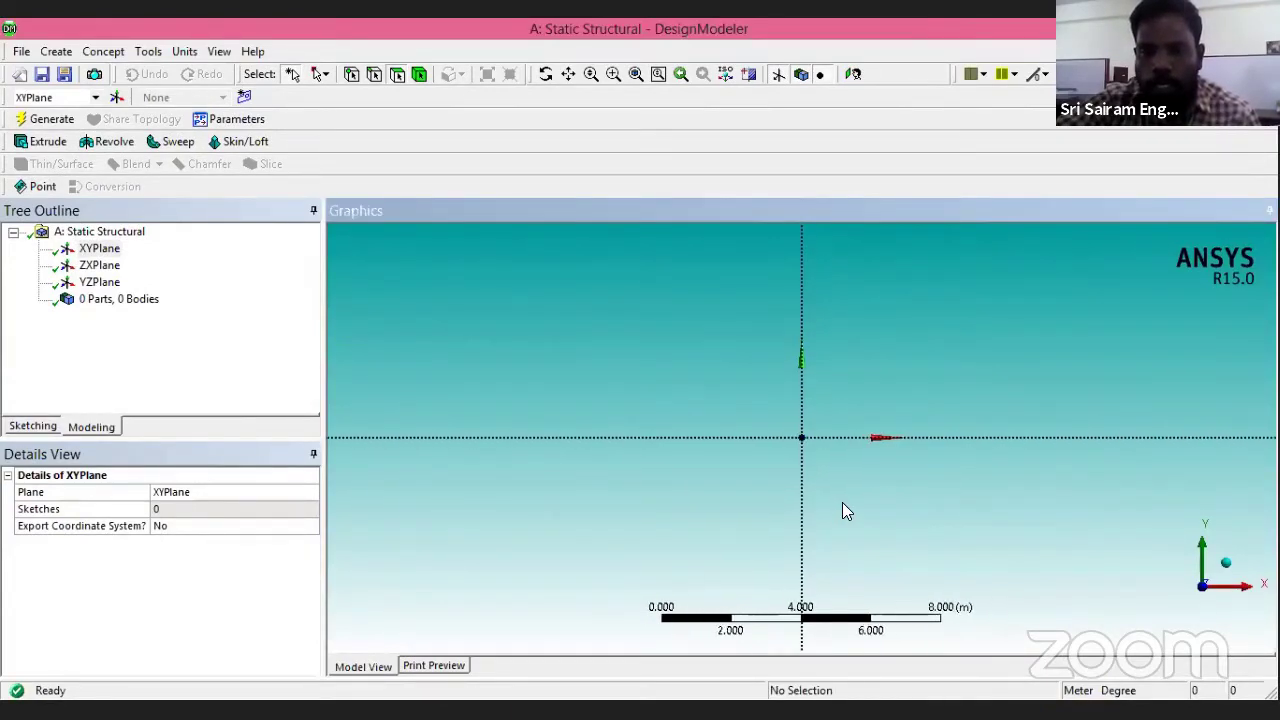
Draw two vertical lines up from the X axis on either side of the origin, about 0.62 m tall and 1.33 m apart.
{"action": "scroll", "coordinate": [842, 511], "scroll_direction": "up", "scroll_amount": 3}
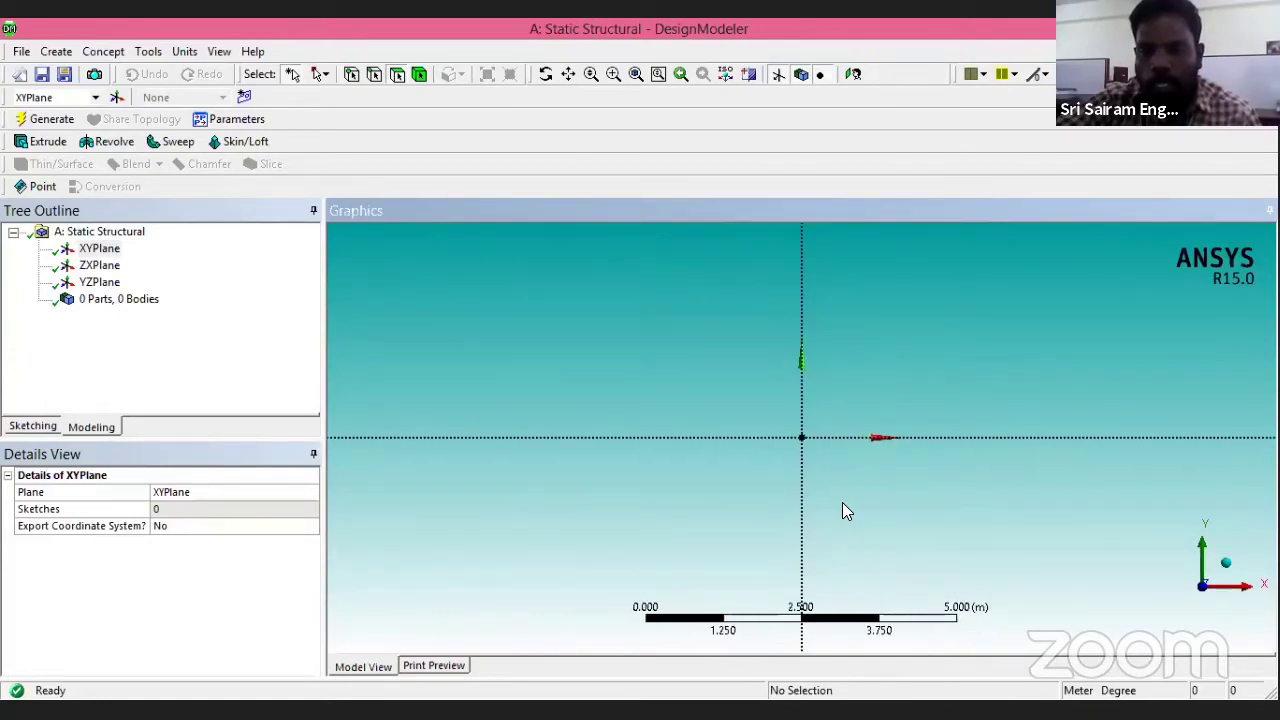
{"action": "scroll", "coordinate": [842, 511], "scroll_direction": "up", "scroll_amount": 1}
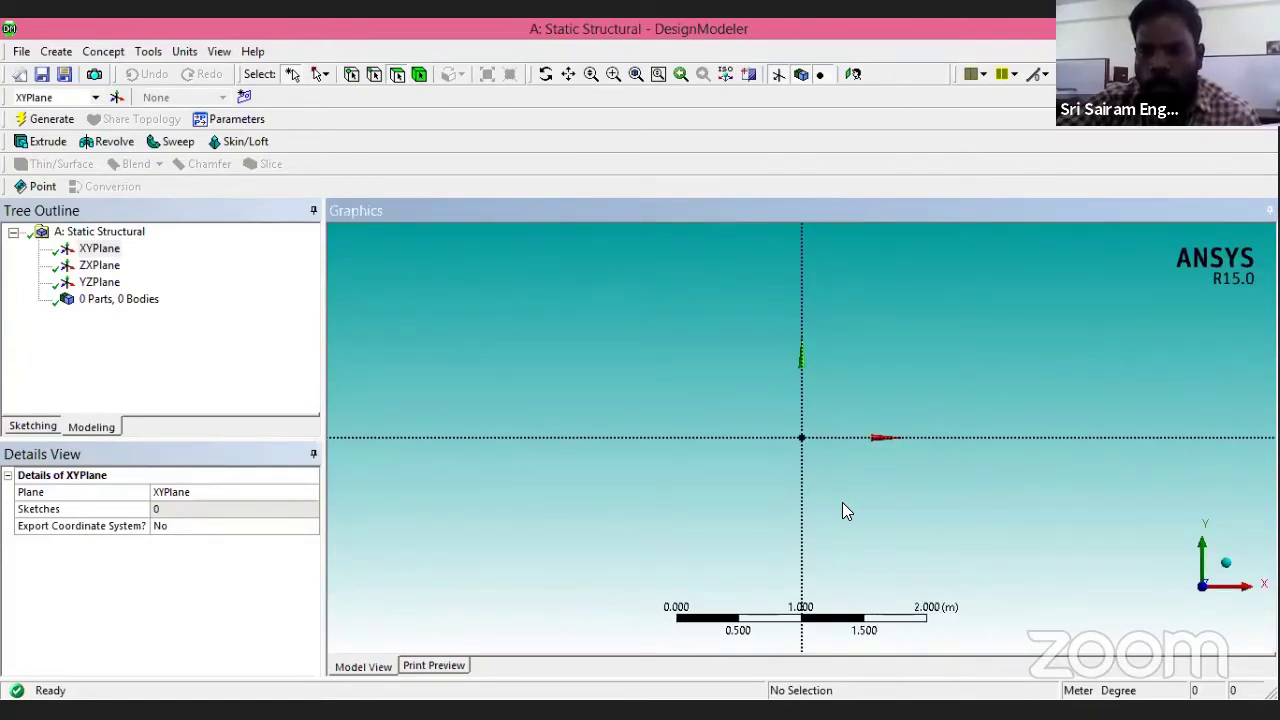
{"action": "scroll", "coordinate": [842, 511], "scroll_direction": "up", "scroll_amount": 2}
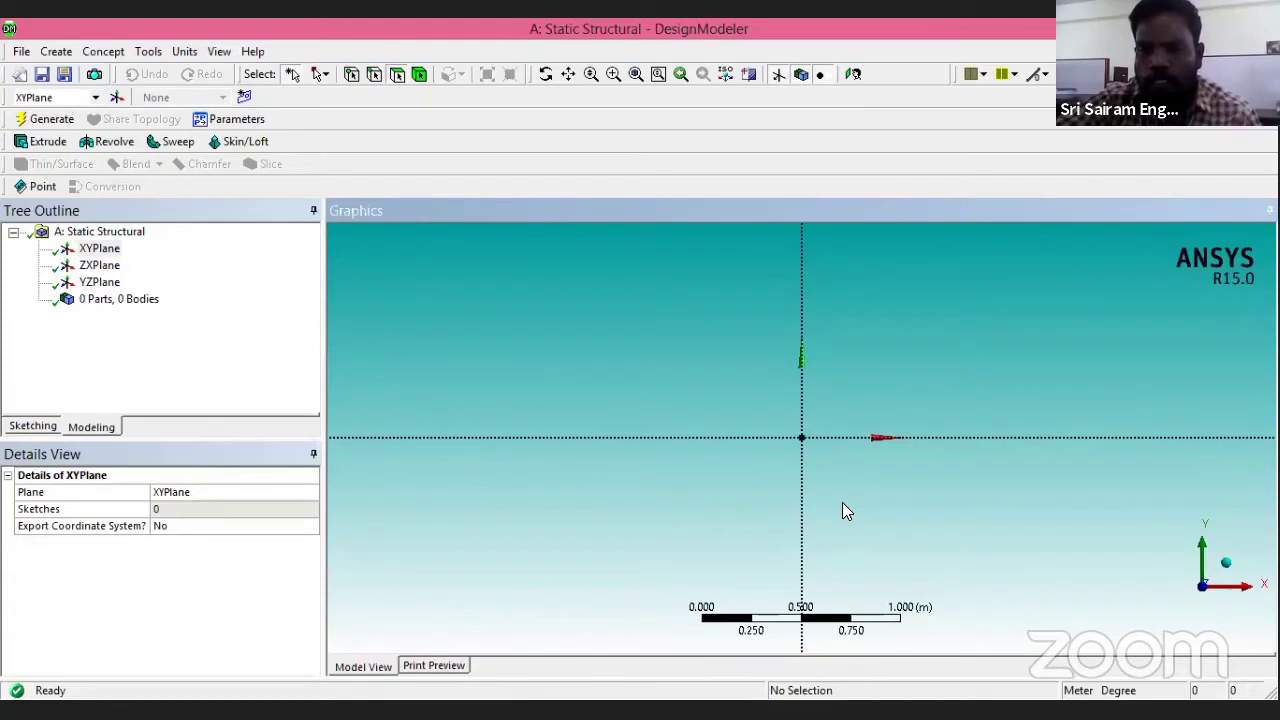
{"action": "scroll", "coordinate": [842, 511], "scroll_direction": "up", "scroll_amount": 2}
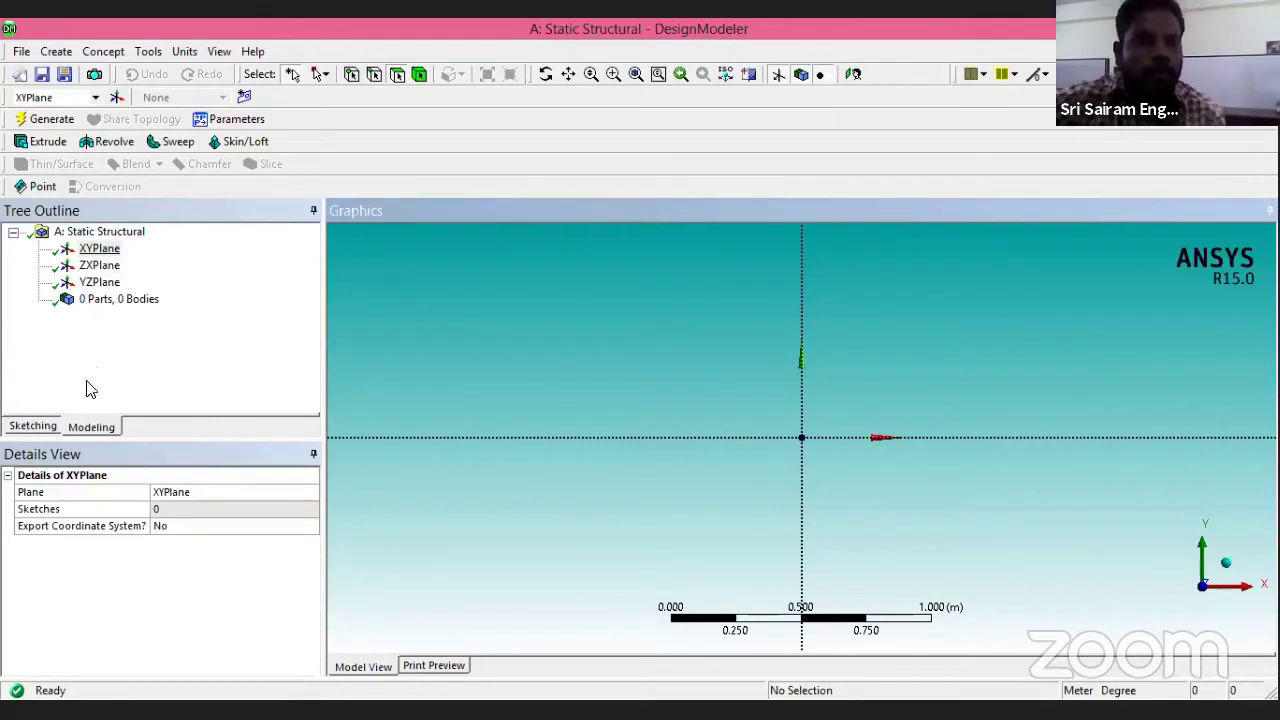
{"action": "left_click", "coordinate": [40, 427]}
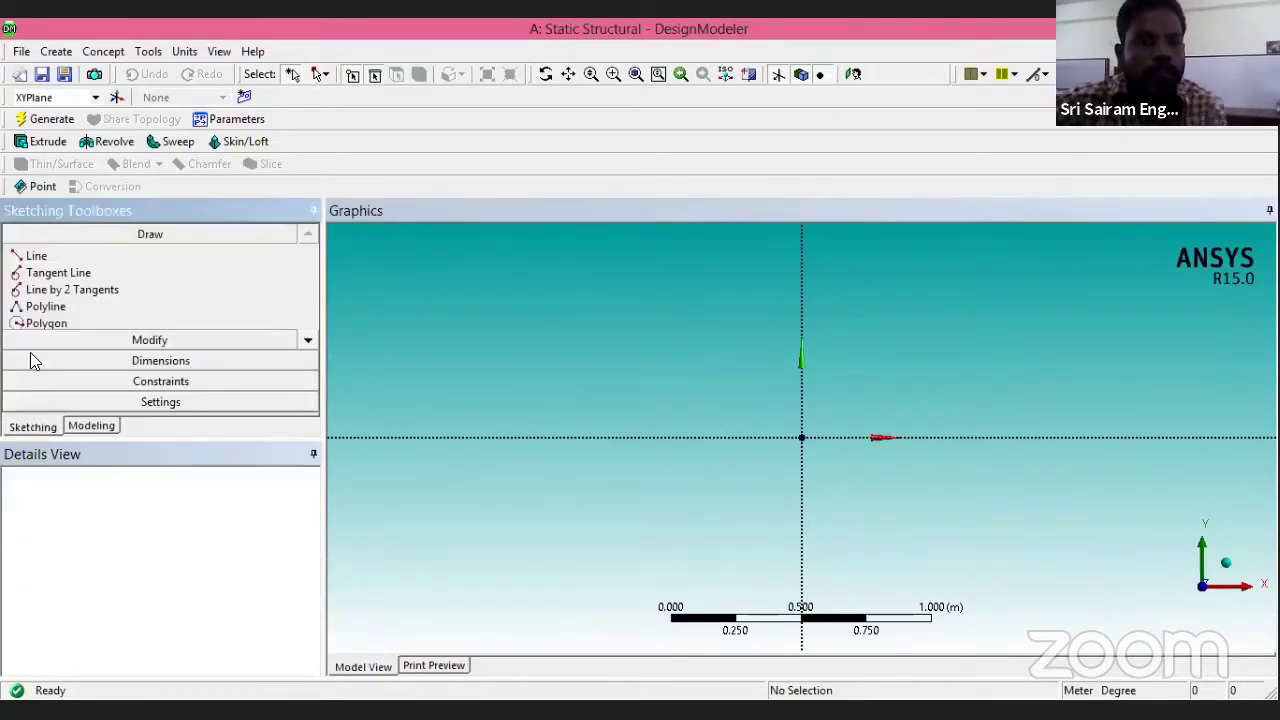
{"action": "left_click", "coordinate": [37, 257]}
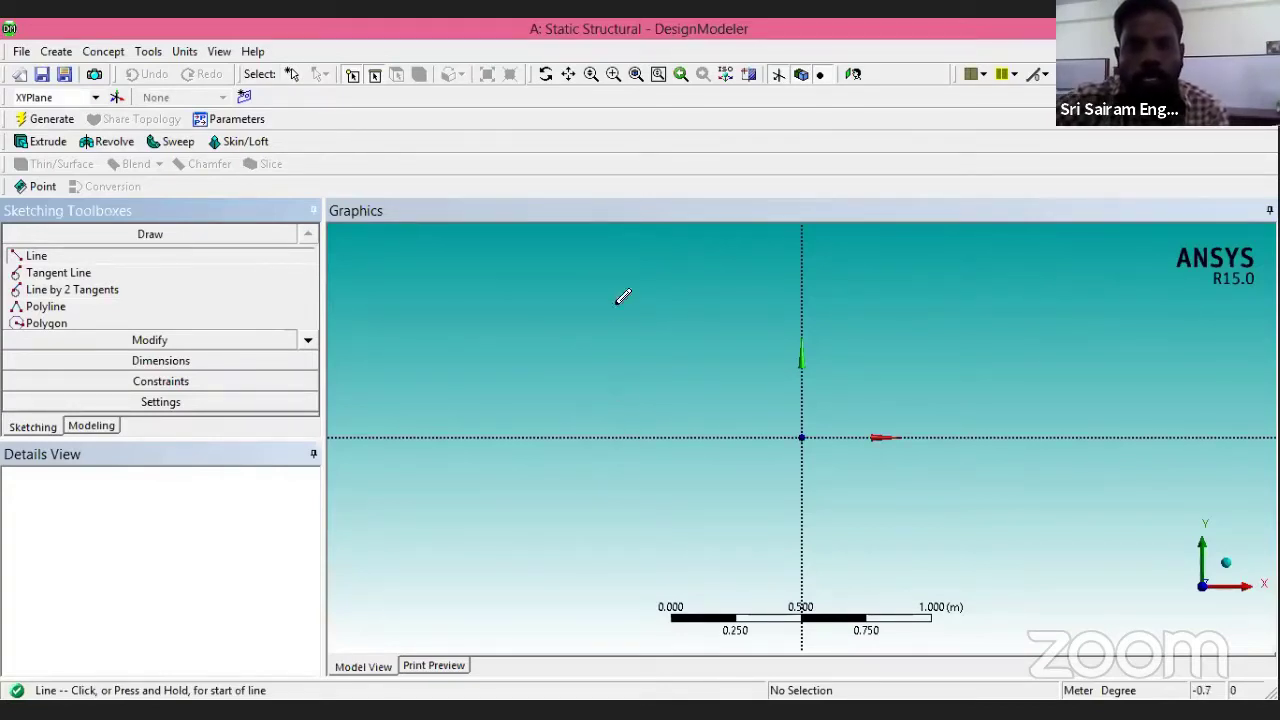
{"action": "left_click", "coordinate": [600, 437]}
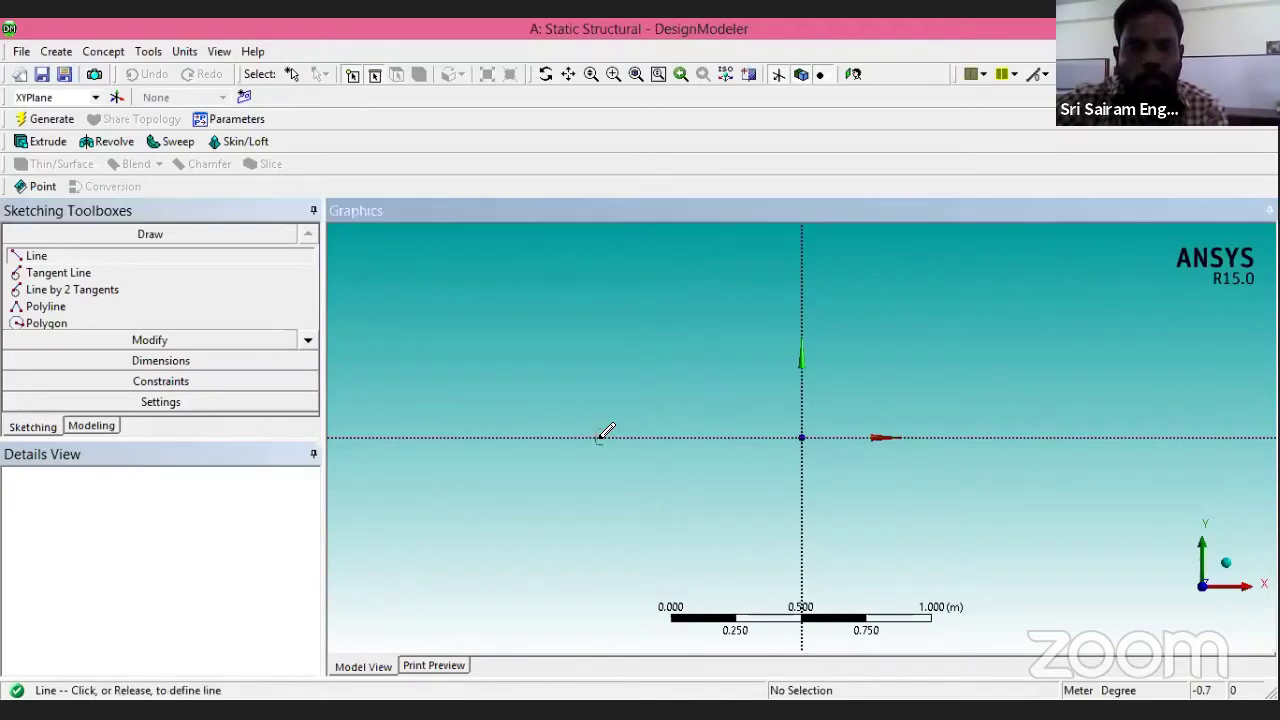
{"action": "left_click", "coordinate": [600, 274]}
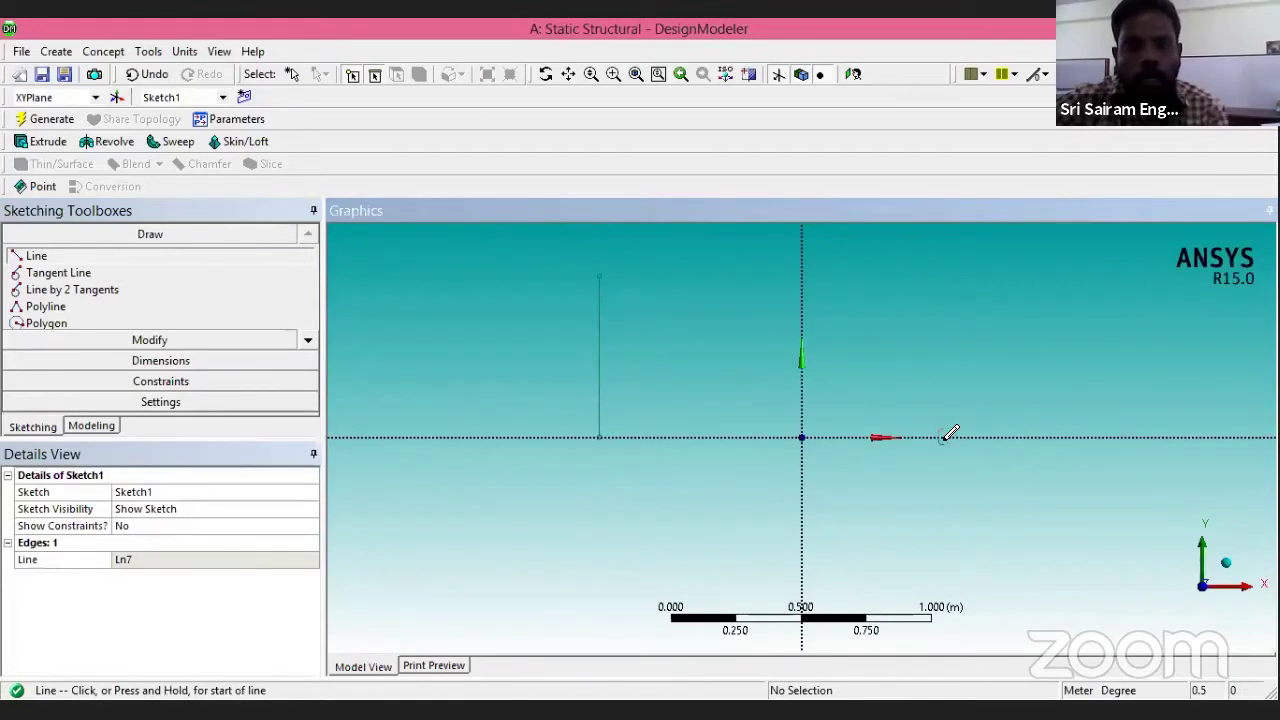
{"action": "left_click", "coordinate": [946, 436]}
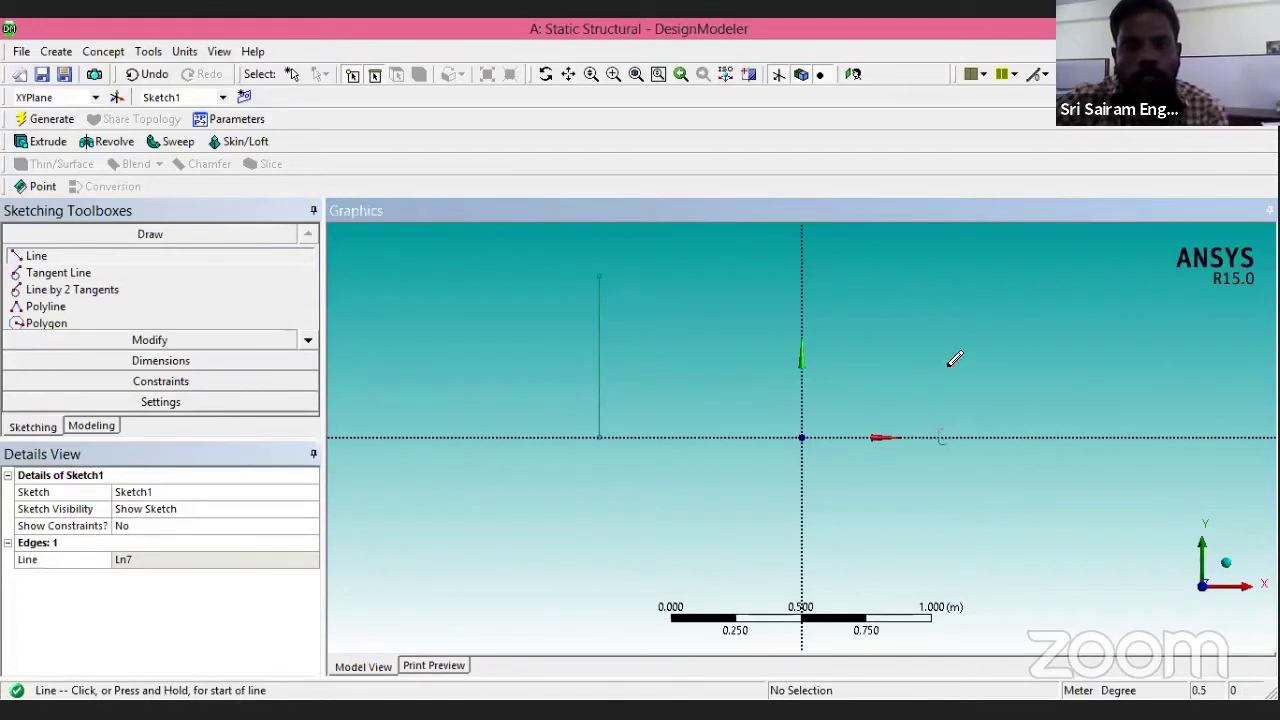
{"action": "left_click", "coordinate": [947, 266]}
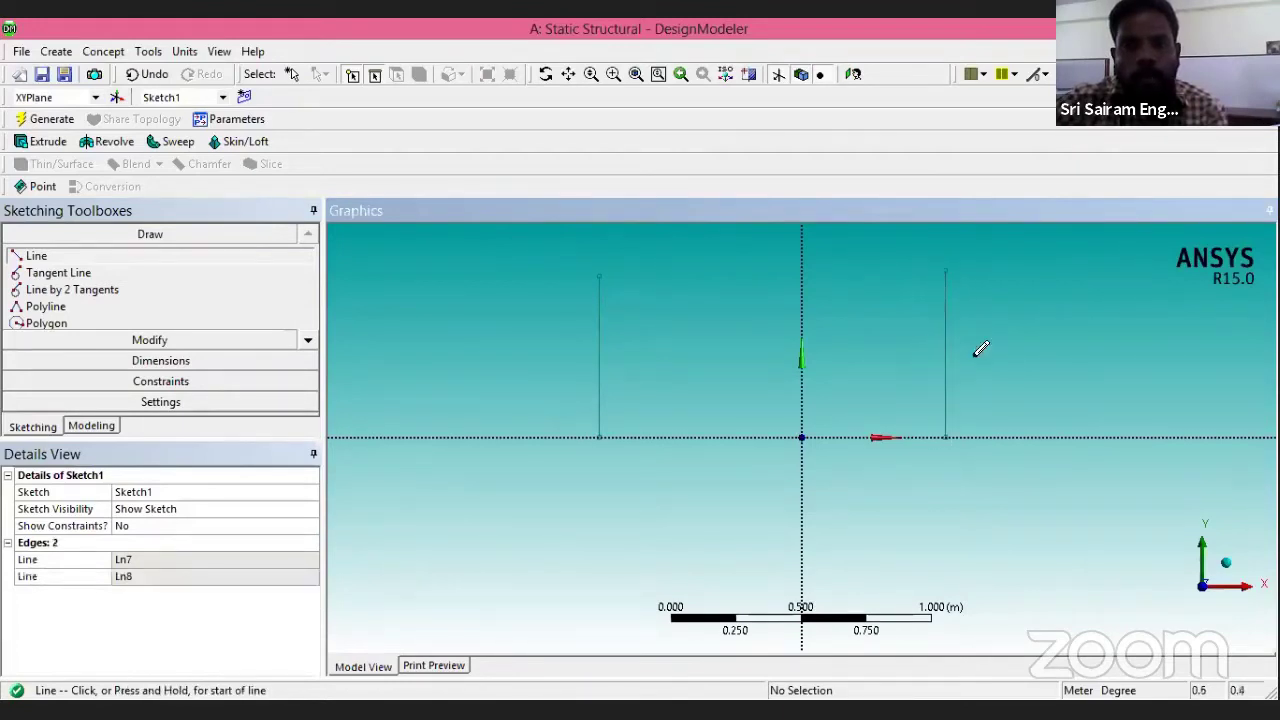
Join the upper ends of the two verticals with a horizontal line and add a crossbar between them slightly above mid-height.
{"action": "left_click", "coordinate": [599, 273]}
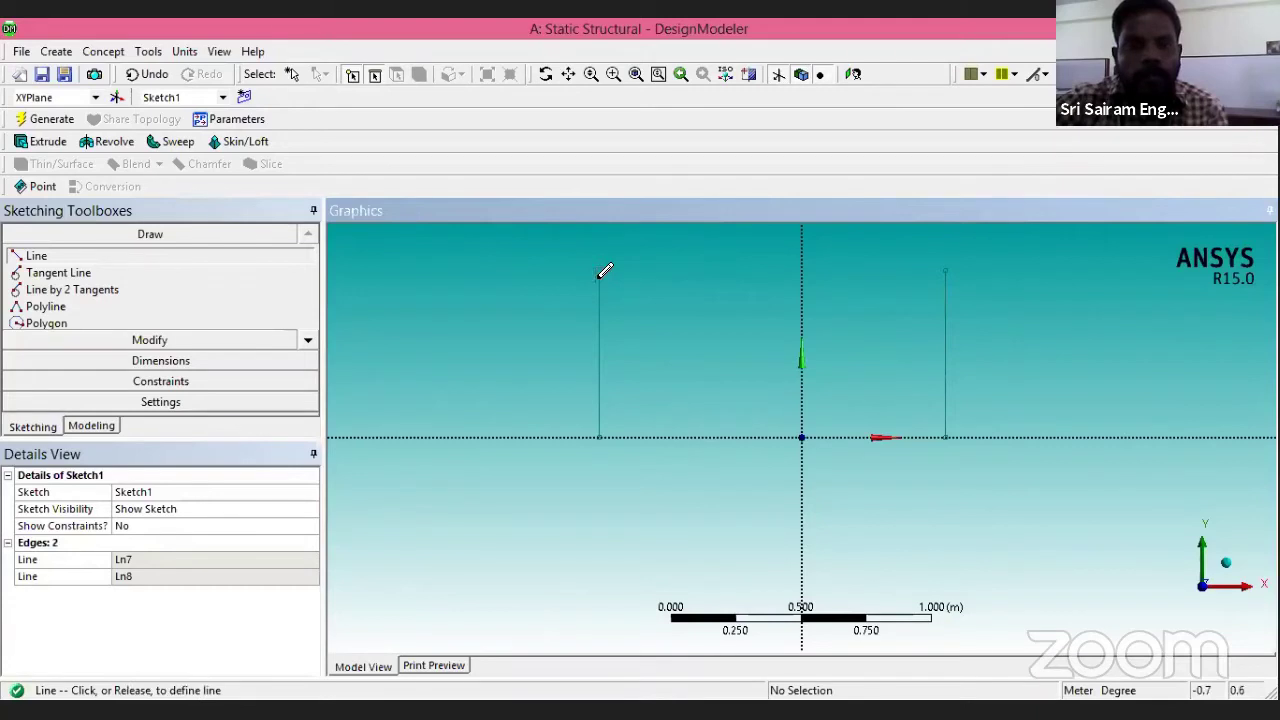
{"action": "left_click", "coordinate": [946, 269]}
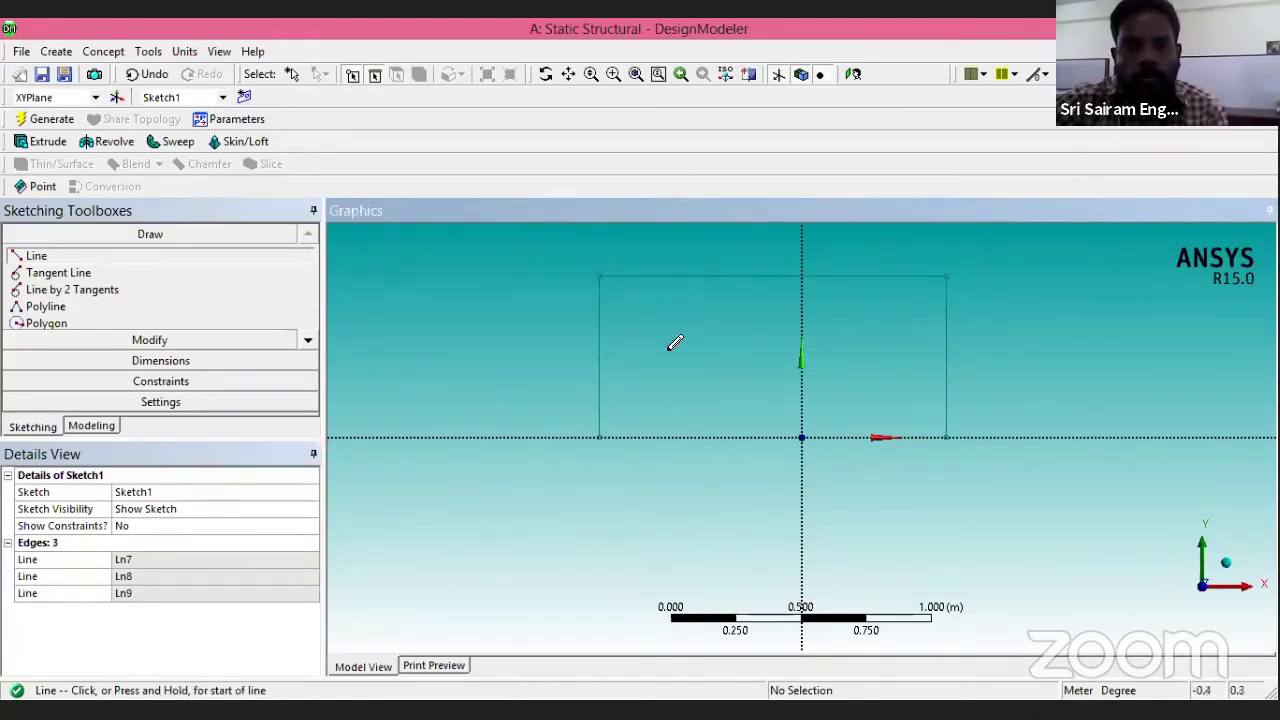
{"action": "left_click", "coordinate": [599, 347]}
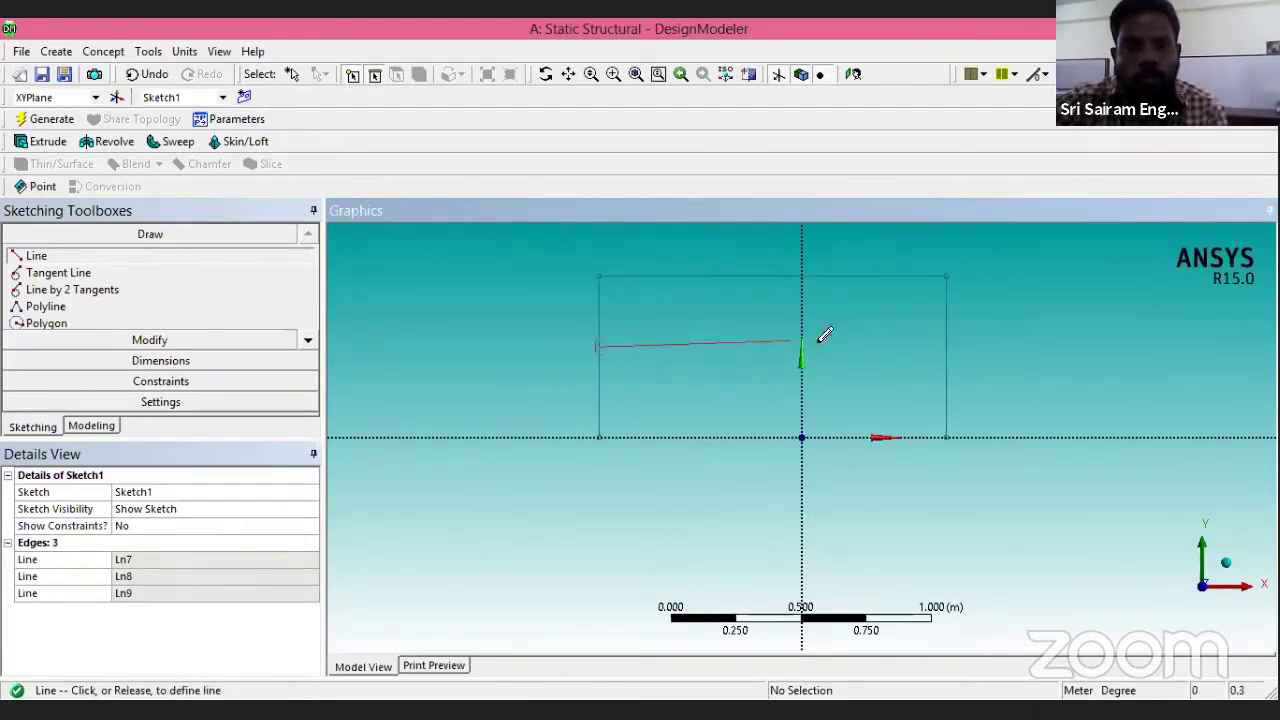
{"action": "left_click", "coordinate": [946, 348]}
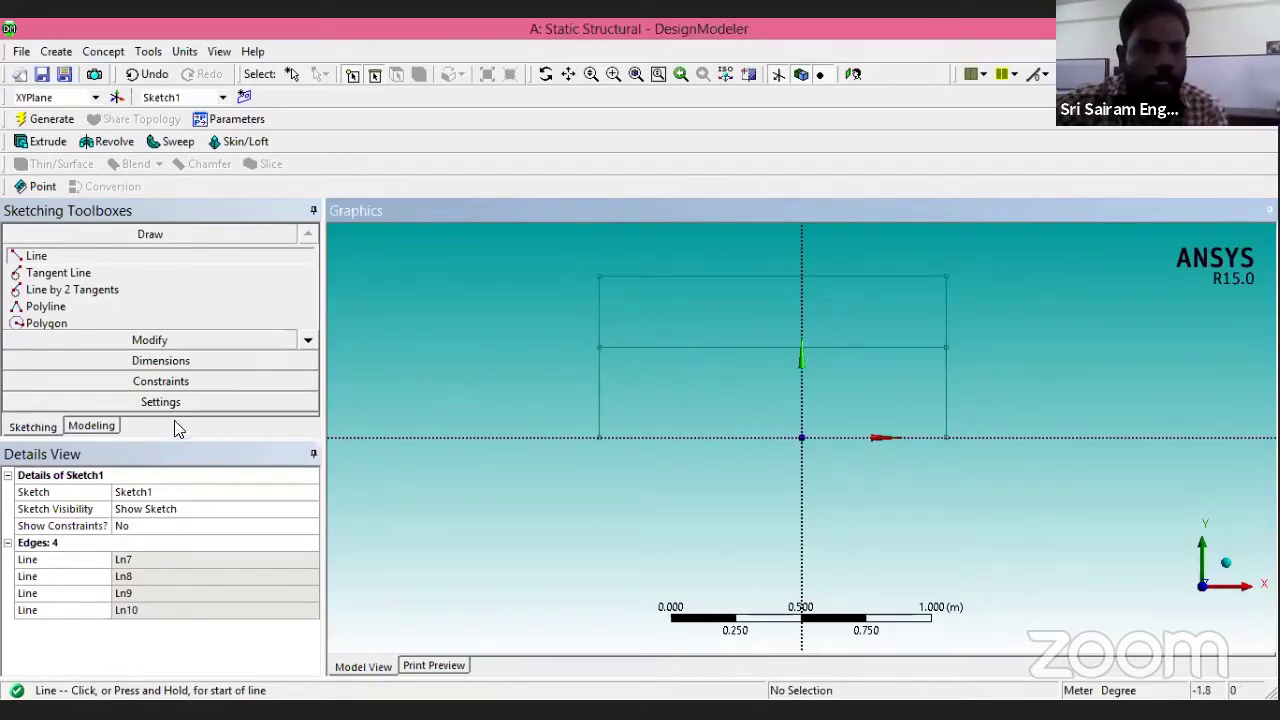
Dimension the horizontal distance between the lower endpoints of the two vertical lines, placing the dimension below the X axis.
{"action": "left_click", "coordinate": [163, 362]}
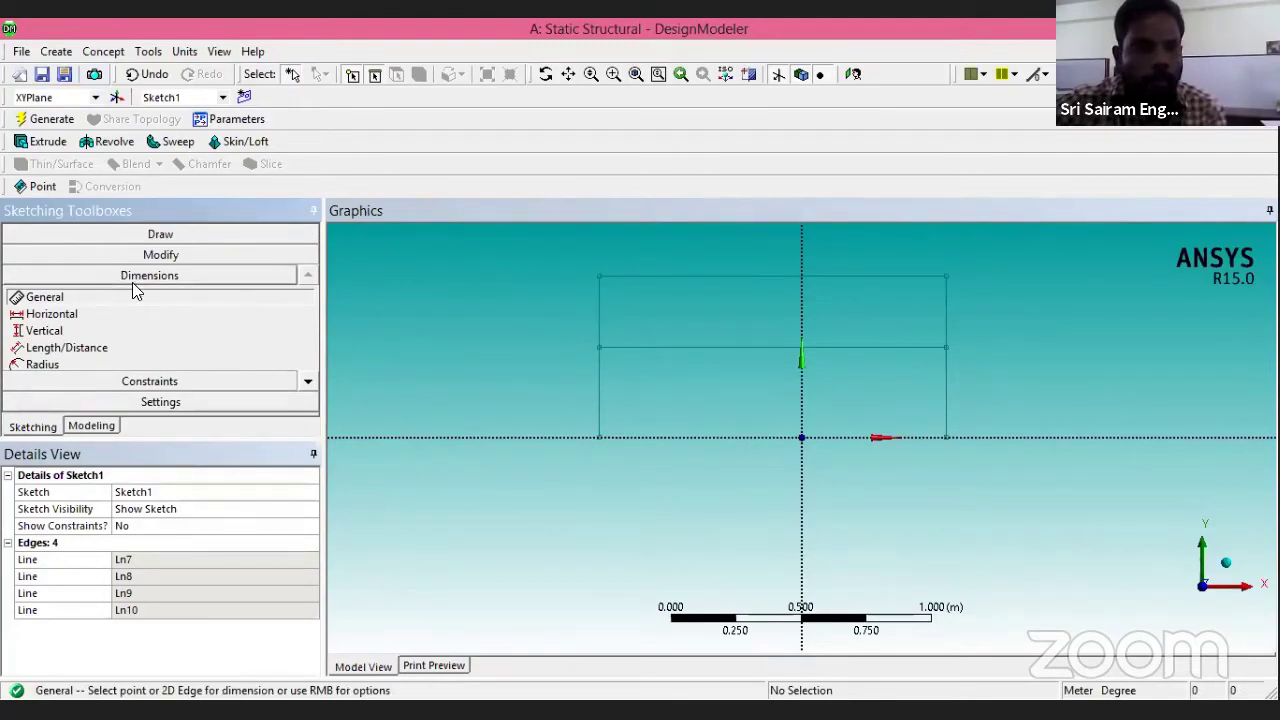
{"action": "left_click", "coordinate": [598, 437]}
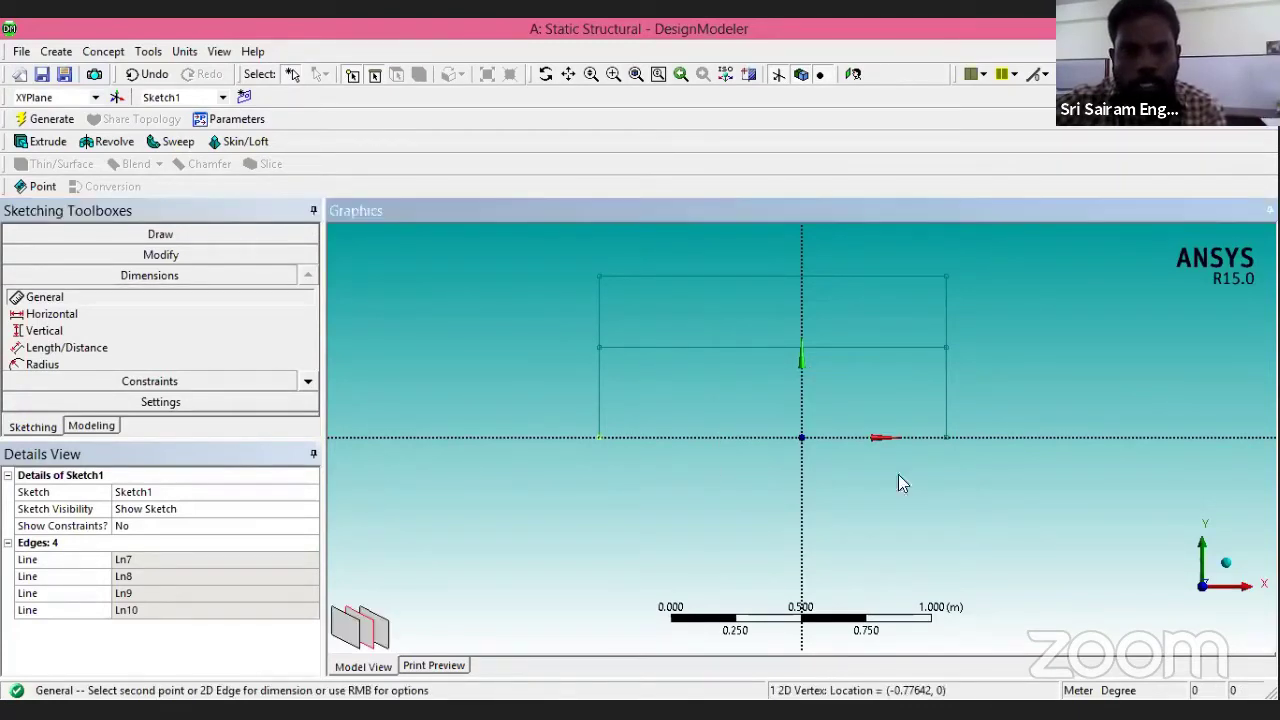
{"action": "left_click", "coordinate": [947, 435]}
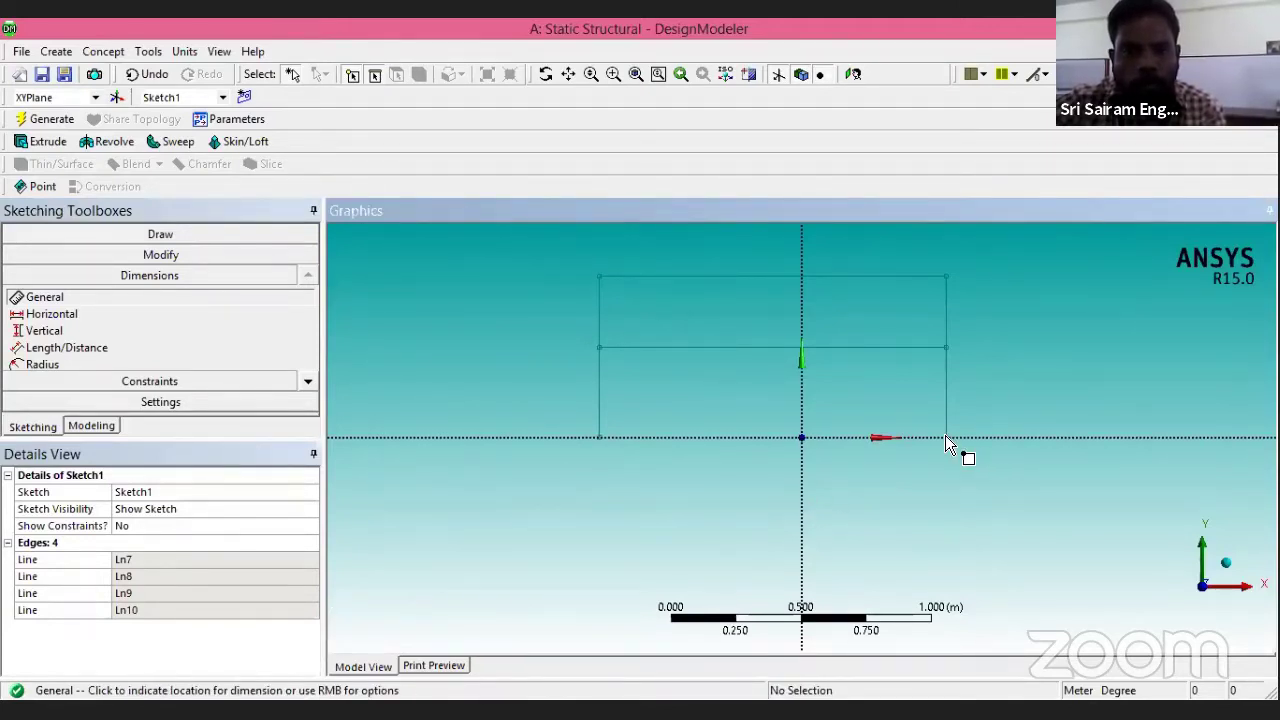
{"action": "left_click", "coordinate": [598, 438]}
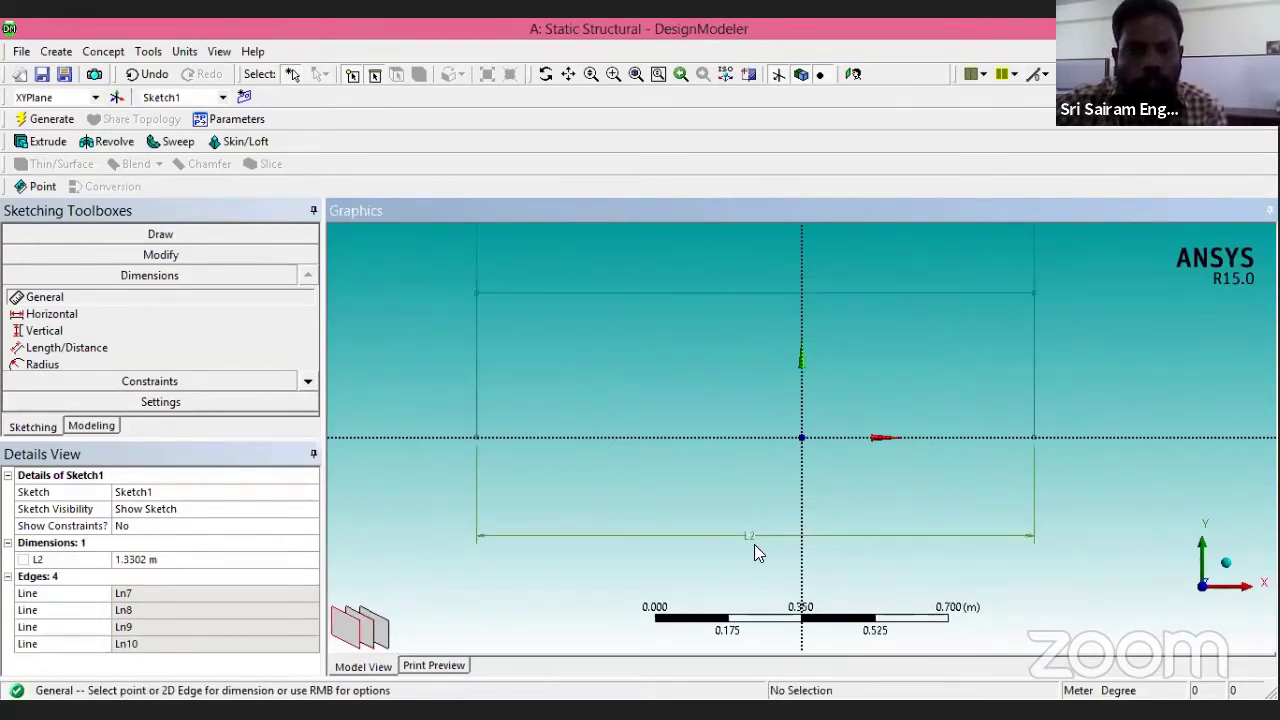
Dimension the full height between the endpoints of the right vertical line.
{"action": "left_click", "coordinate": [972, 249]}
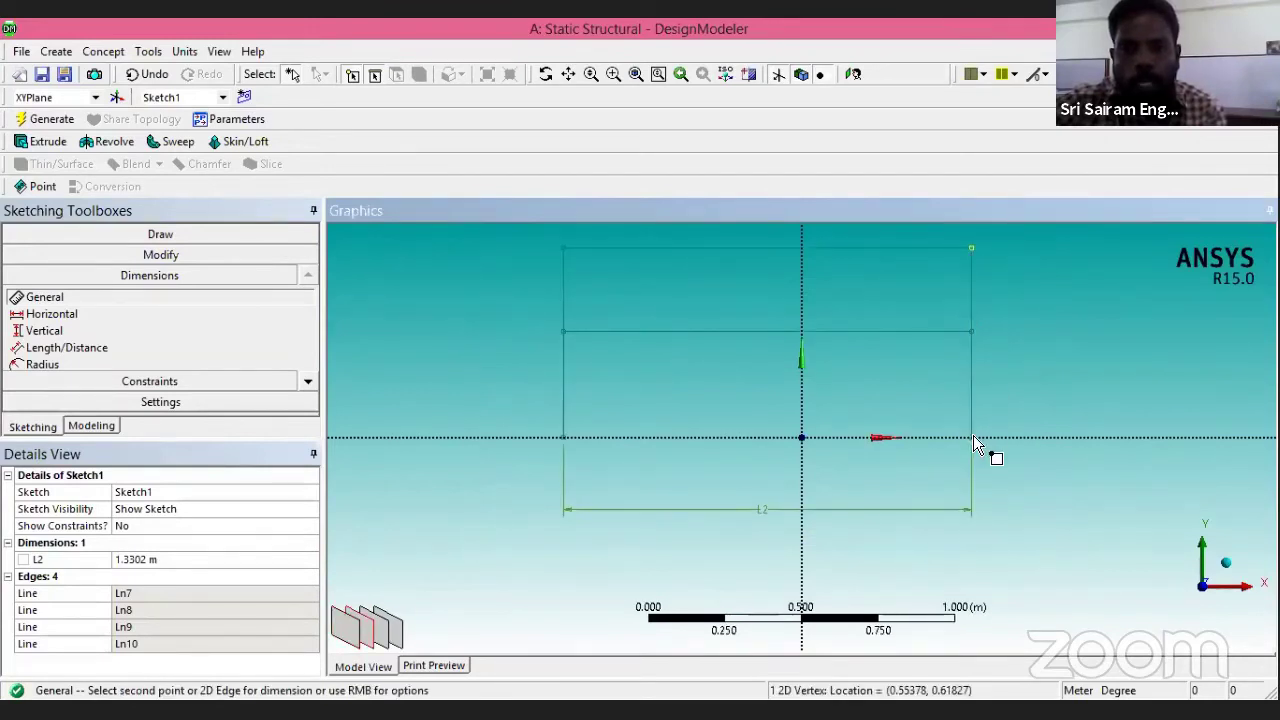
{"action": "left_click", "coordinate": [973, 437]}
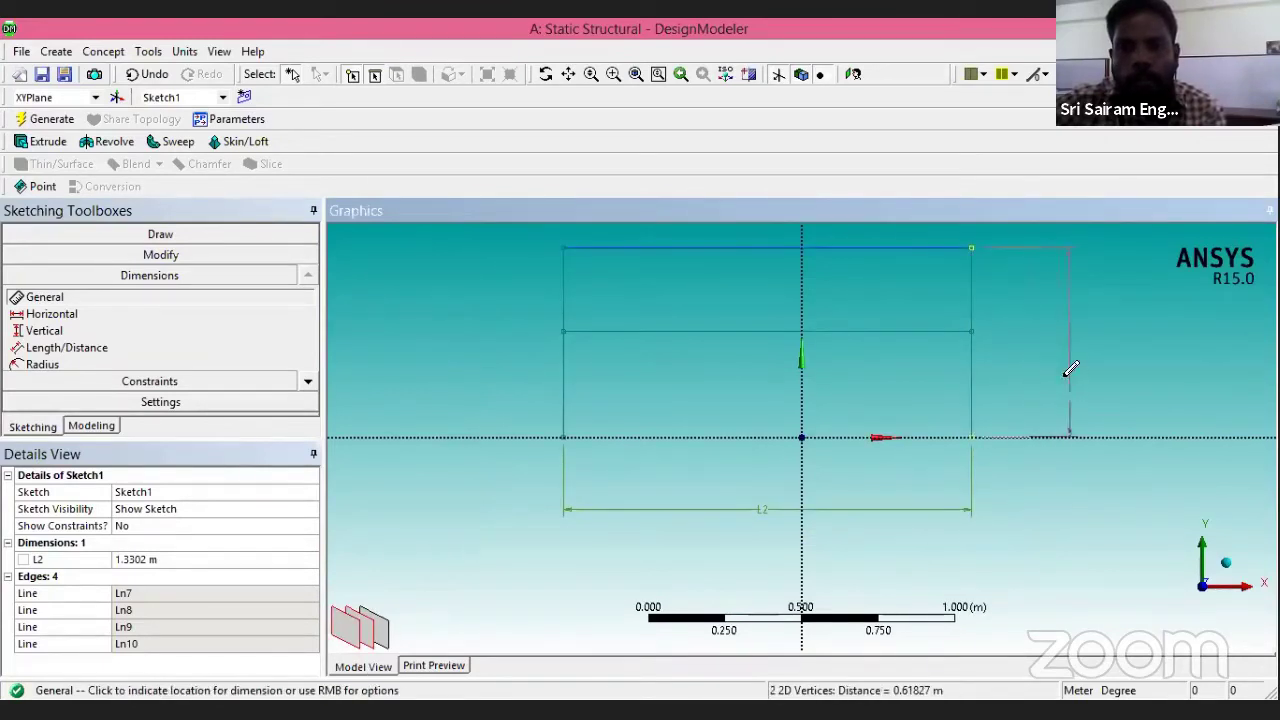
{"action": "left_click", "coordinate": [1082, 326]}
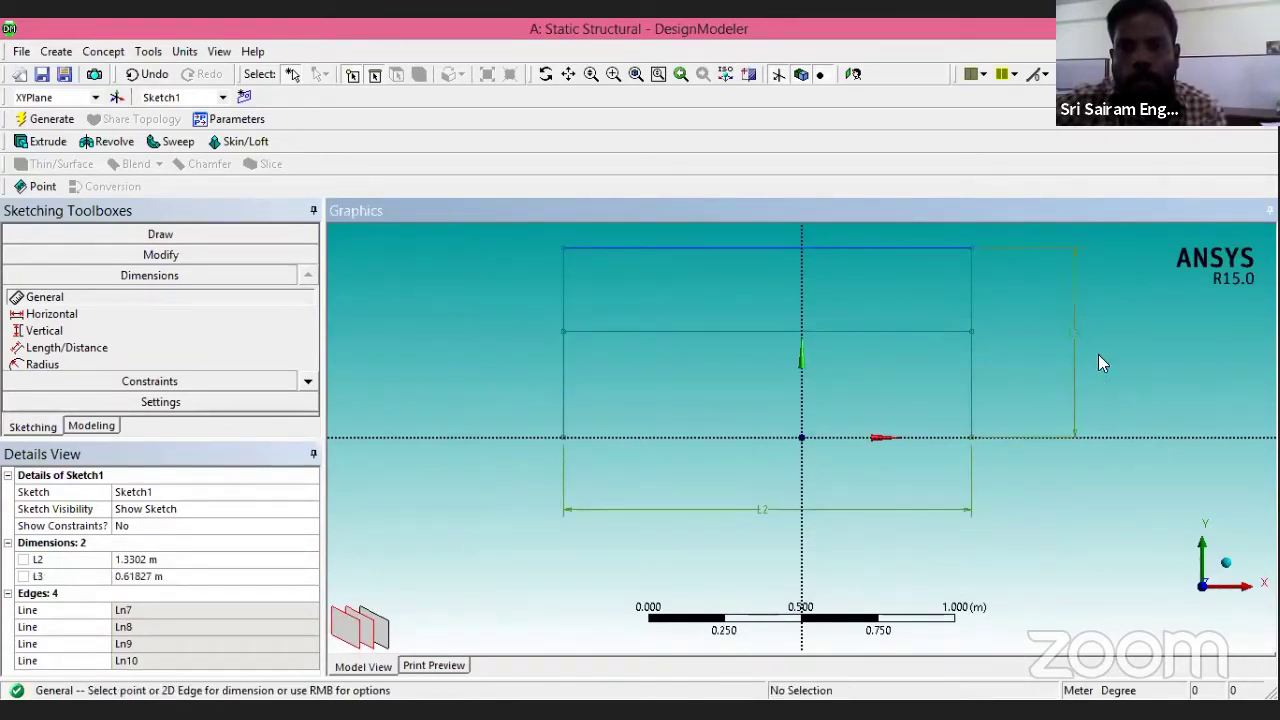
Try to add a second vertical dimension from the crossbar's right end, and undo both height dimensions.
{"action": "left_click", "coordinate": [972, 332]}
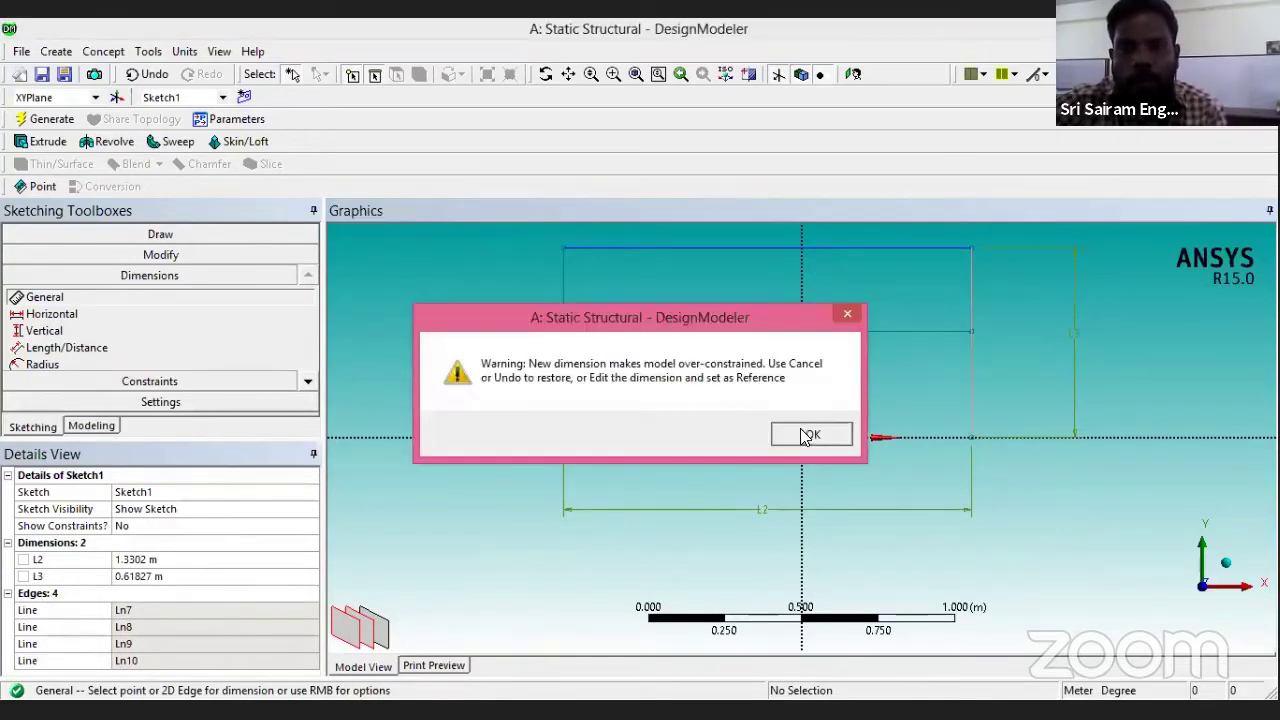
{"action": "key", "text": "Return"}
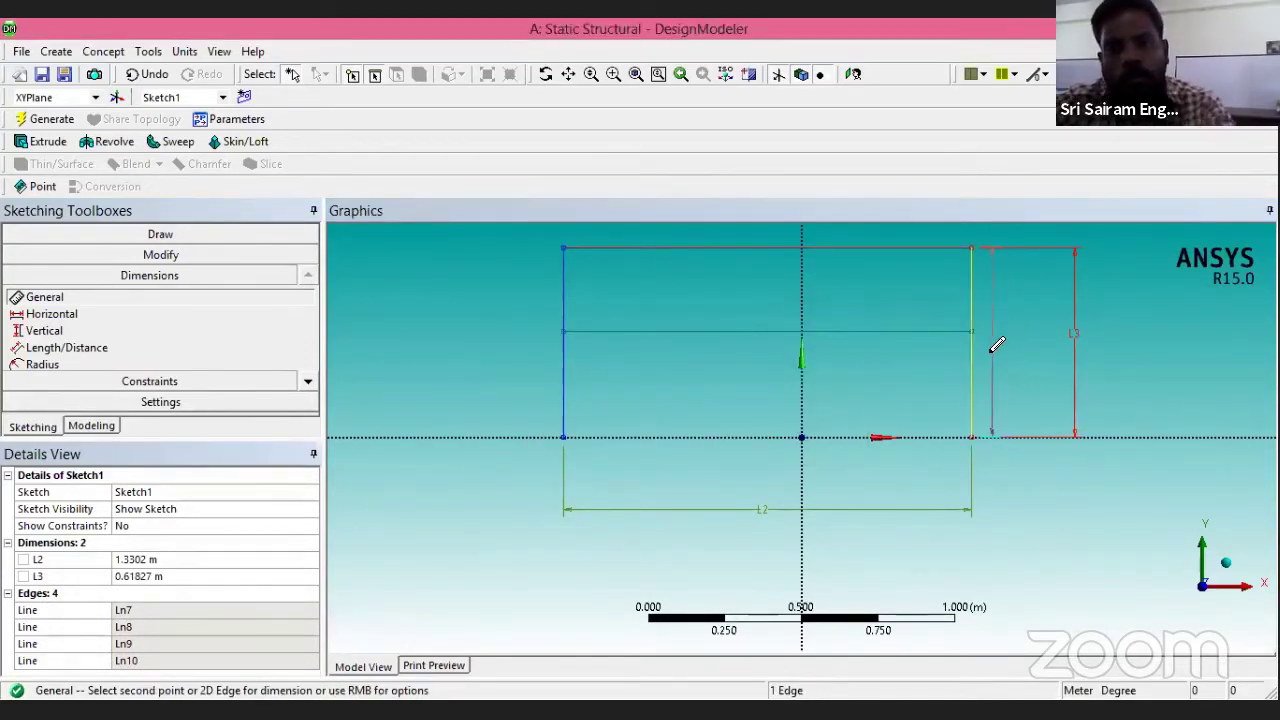
{"action": "key", "text": "Escape"}
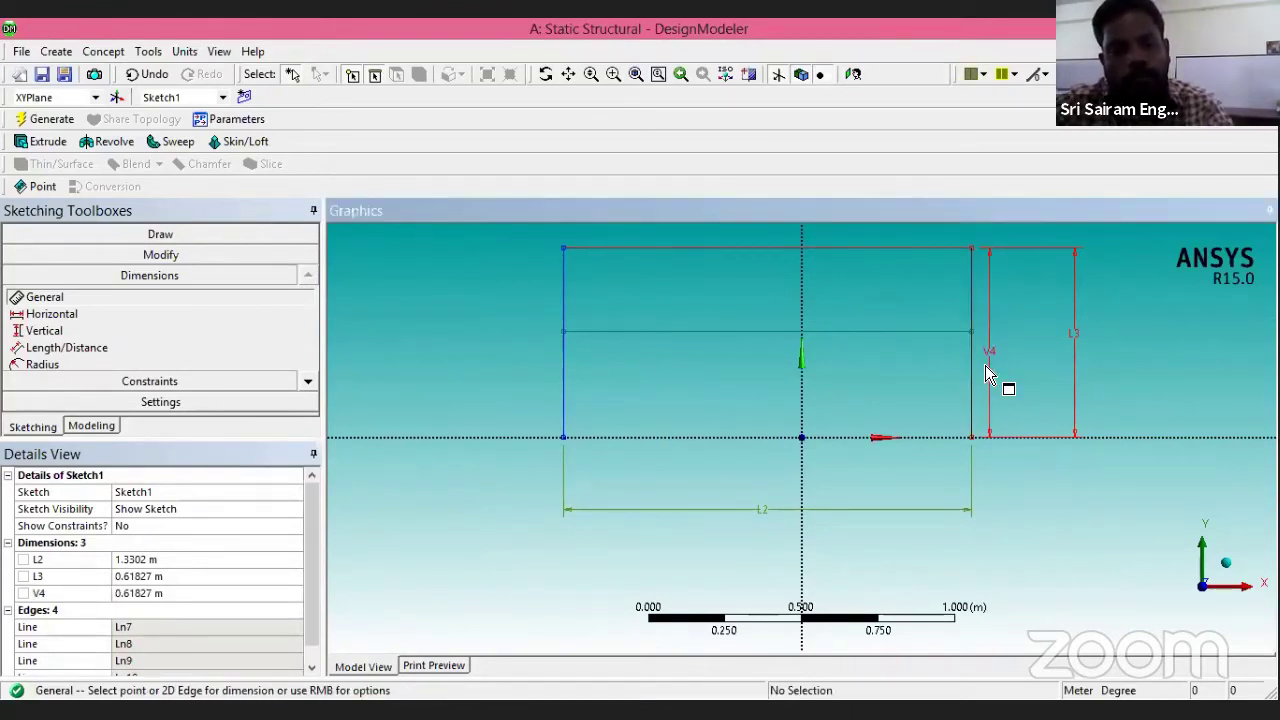
{"action": "left_click", "coordinate": [974, 424]}
{"action": "key", "text": "ctrl+z"}
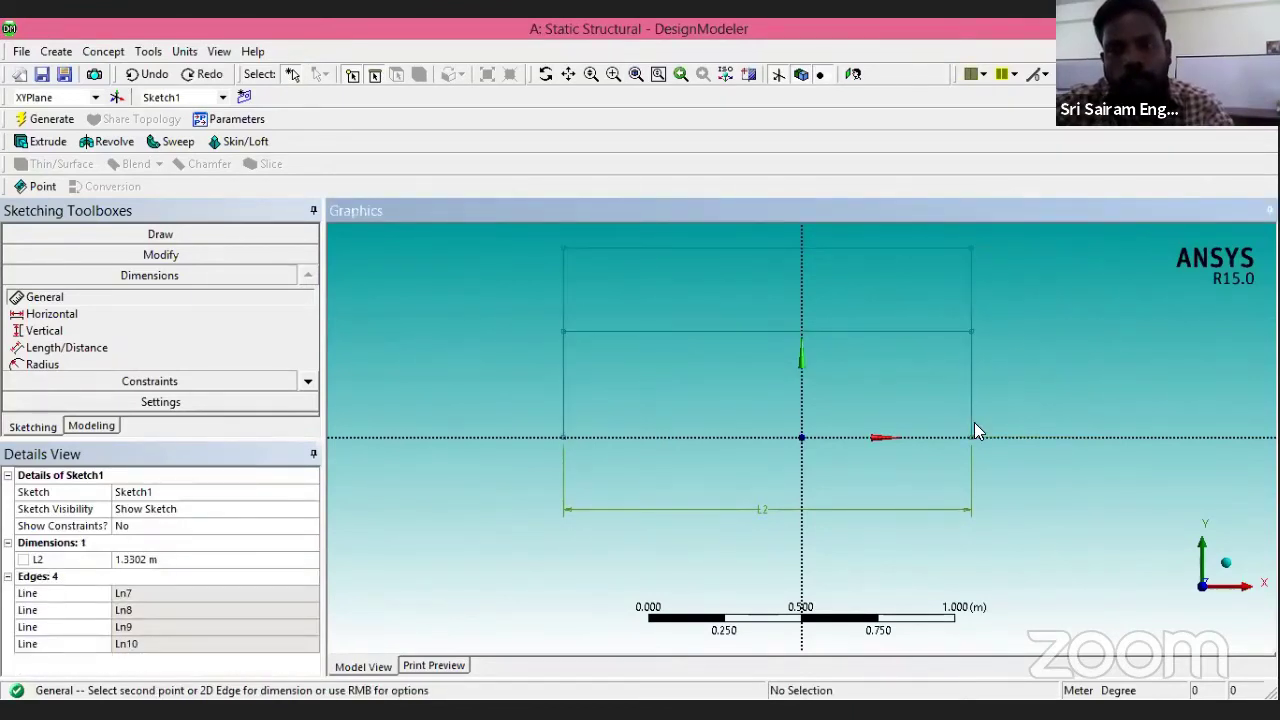
Dimension the right vertical line's full height again from its upper to its lower endpoint, placing the dimension to its right.
{"action": "left_click", "coordinate": [152, 276]}
{"action": "left_click", "coordinate": [973, 249]}
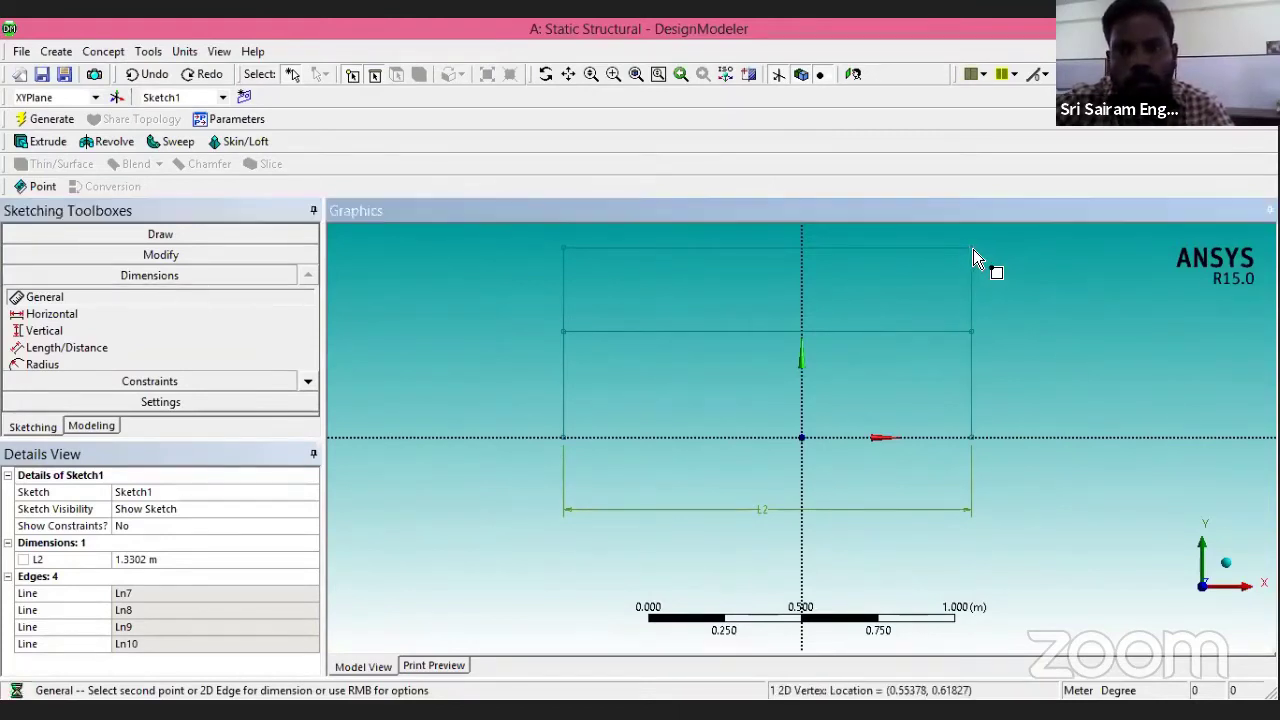
{"action": "left_click", "coordinate": [972, 438]}
{"action": "left_click", "coordinate": [1062, 403]}
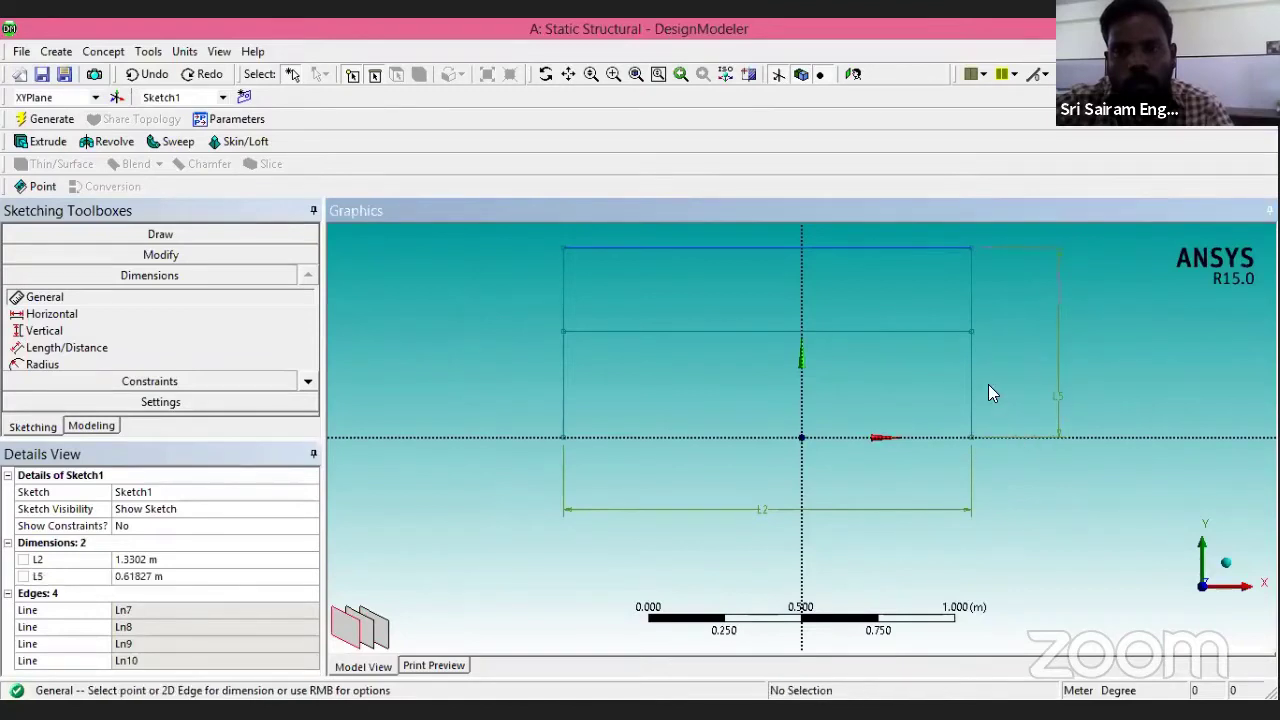
Try to dimension the crossbar's height from its right end, and undo the added vertical dimension.
{"action": "left_click", "coordinate": [973, 331]}
{"action": "left_click", "coordinate": [808, 434]}
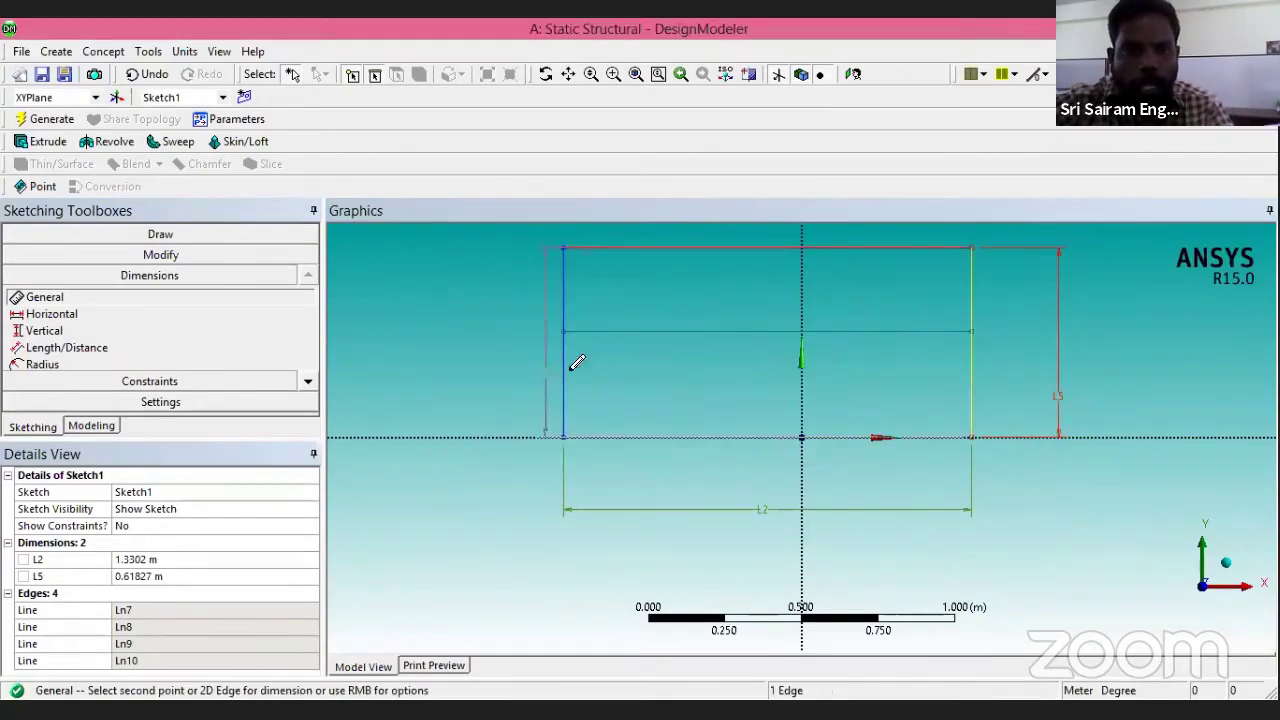
{"action": "left_click", "coordinate": [573, 365]}
{"action": "left_click", "coordinate": [463, 358]}
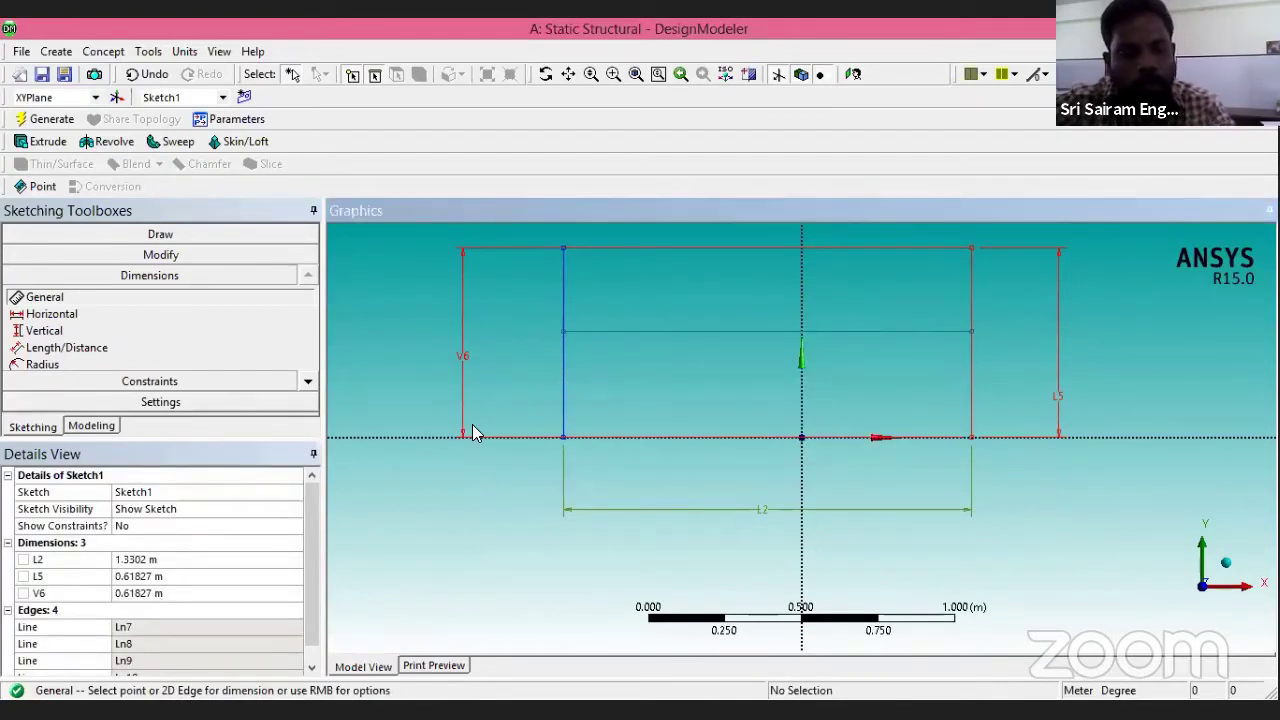
{"action": "key", "text": "ctrl+z"}
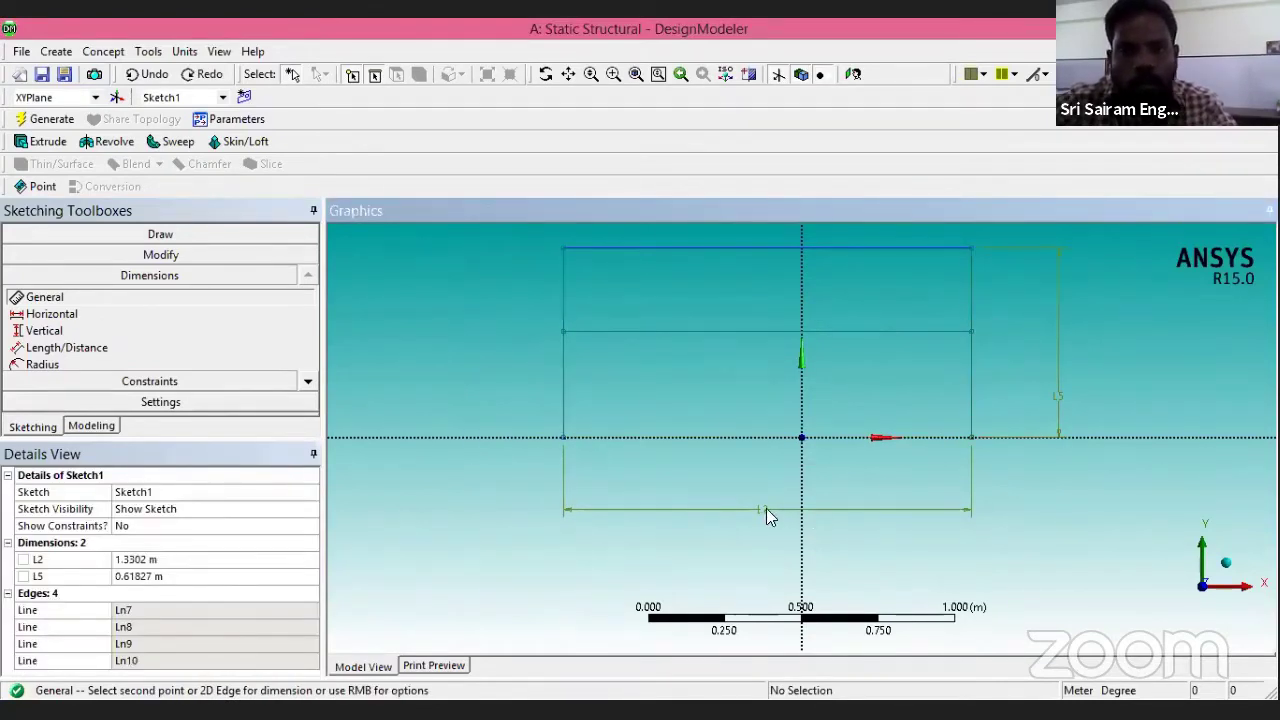
Try to dimension the crossbar's height from its left end, and undo the attempt.
{"action": "left_click", "coordinate": [563, 331]}
{"action": "left_click", "coordinate": [790, 435]}
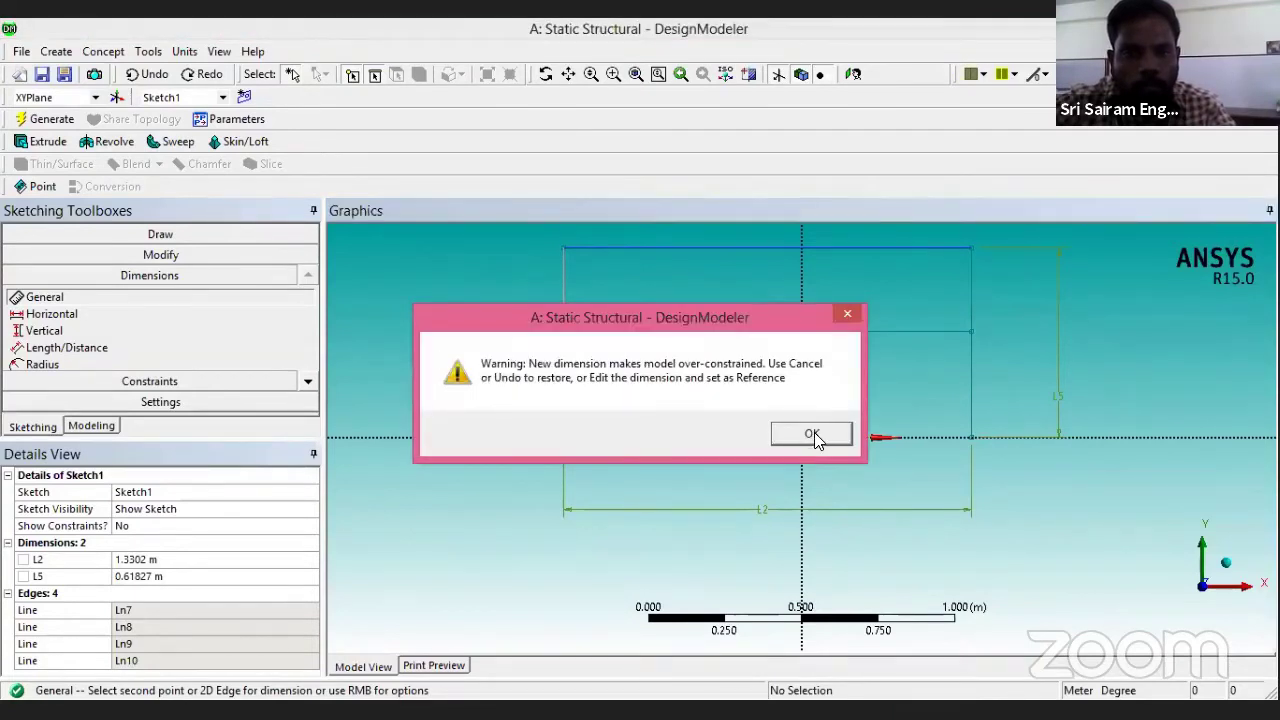
{"action": "left_click", "coordinate": [812, 436]}
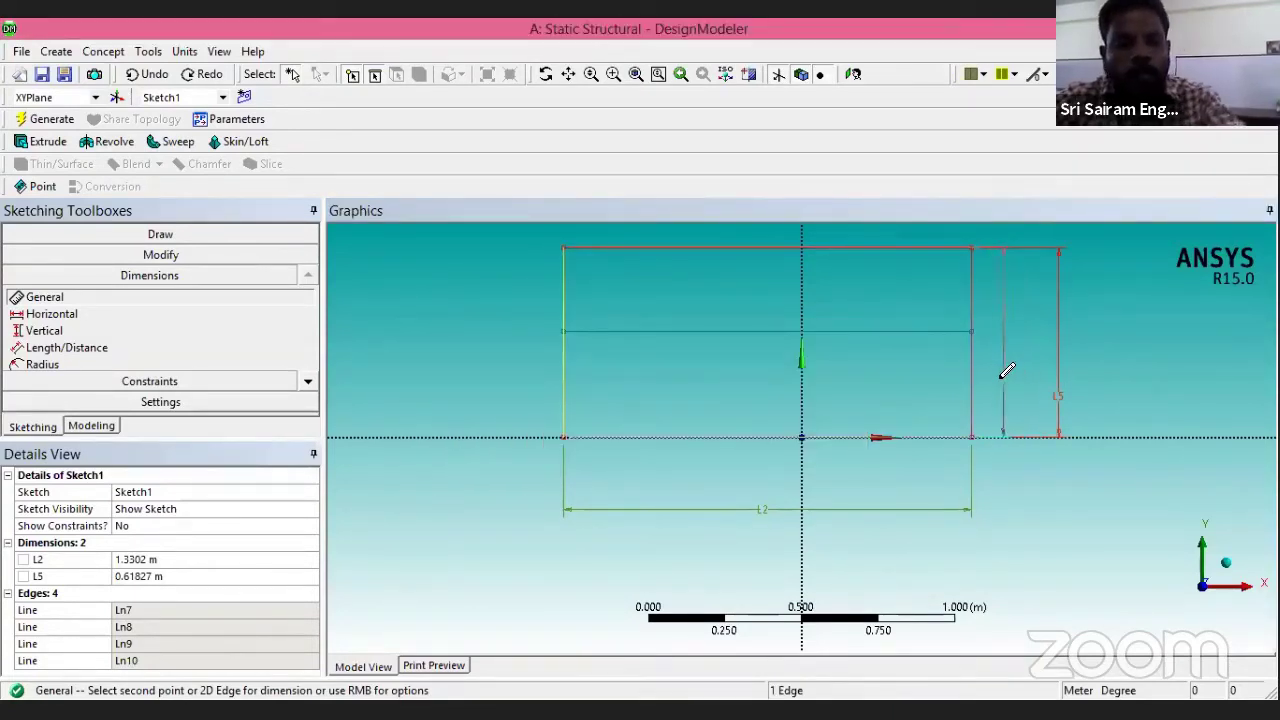
{"action": "left_click", "coordinate": [981, 363]}
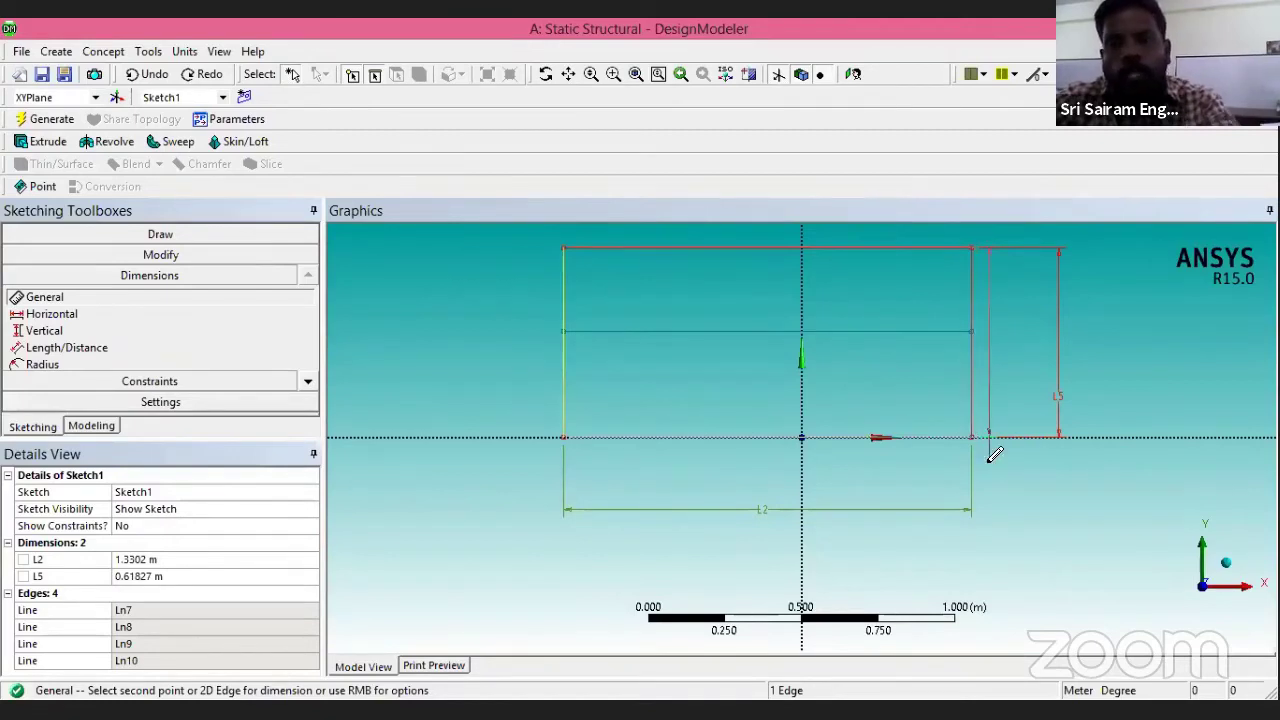
{"action": "left_click", "coordinate": [994, 470]}
{"action": "key", "text": "ctrl+z"}
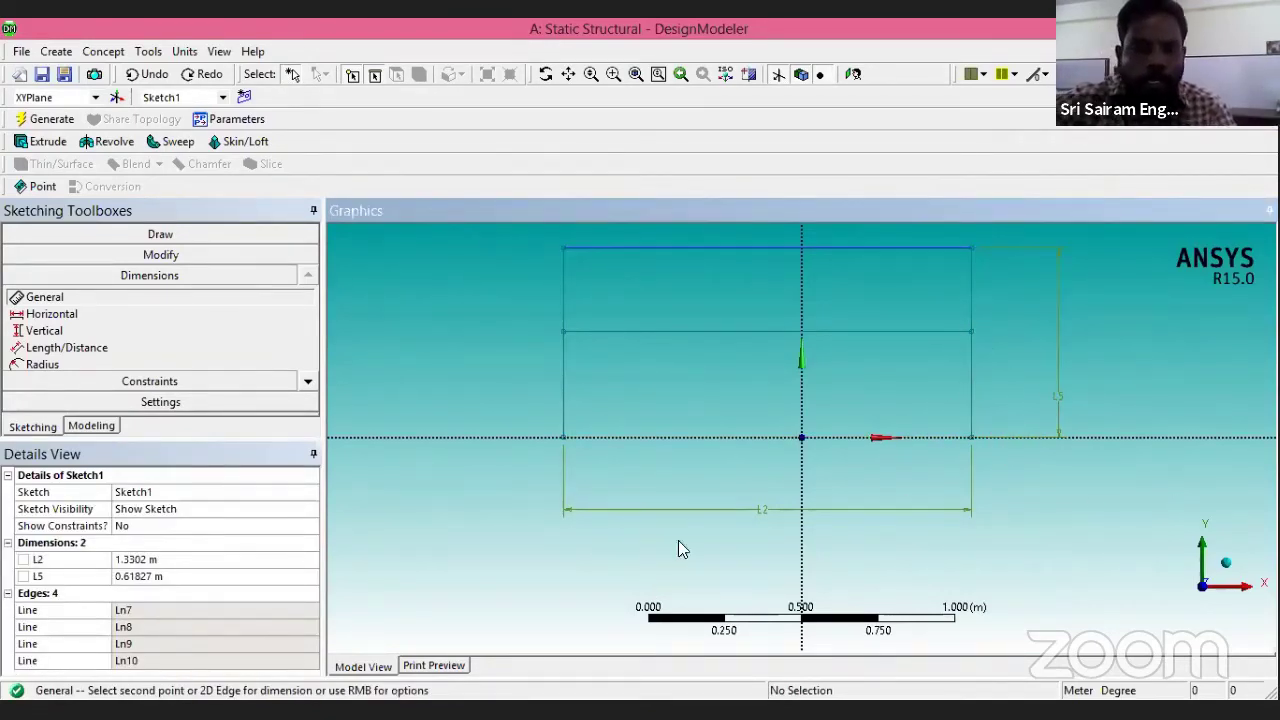
Set the frame's overall width dimension to 1.2 m and its full height dimension to 0.6 m.
{"action": "left_click", "coordinate": [144, 559]}
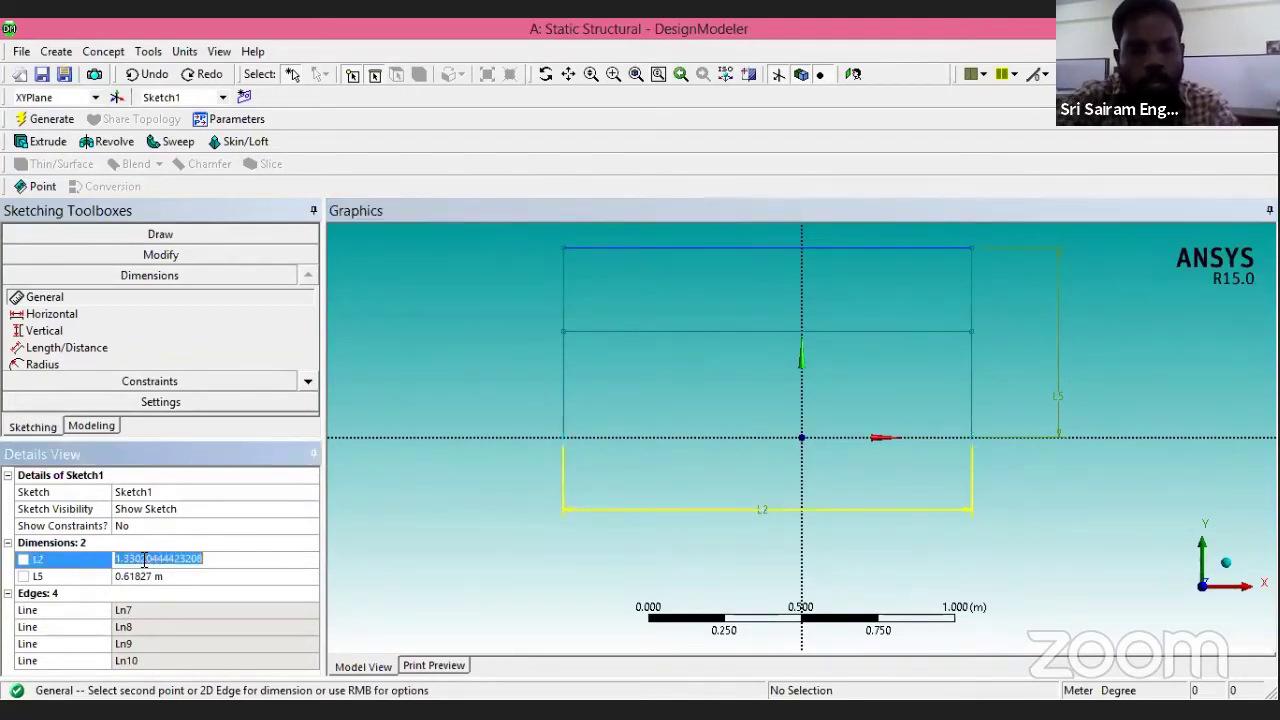
{"action": "type", "text": "1."}
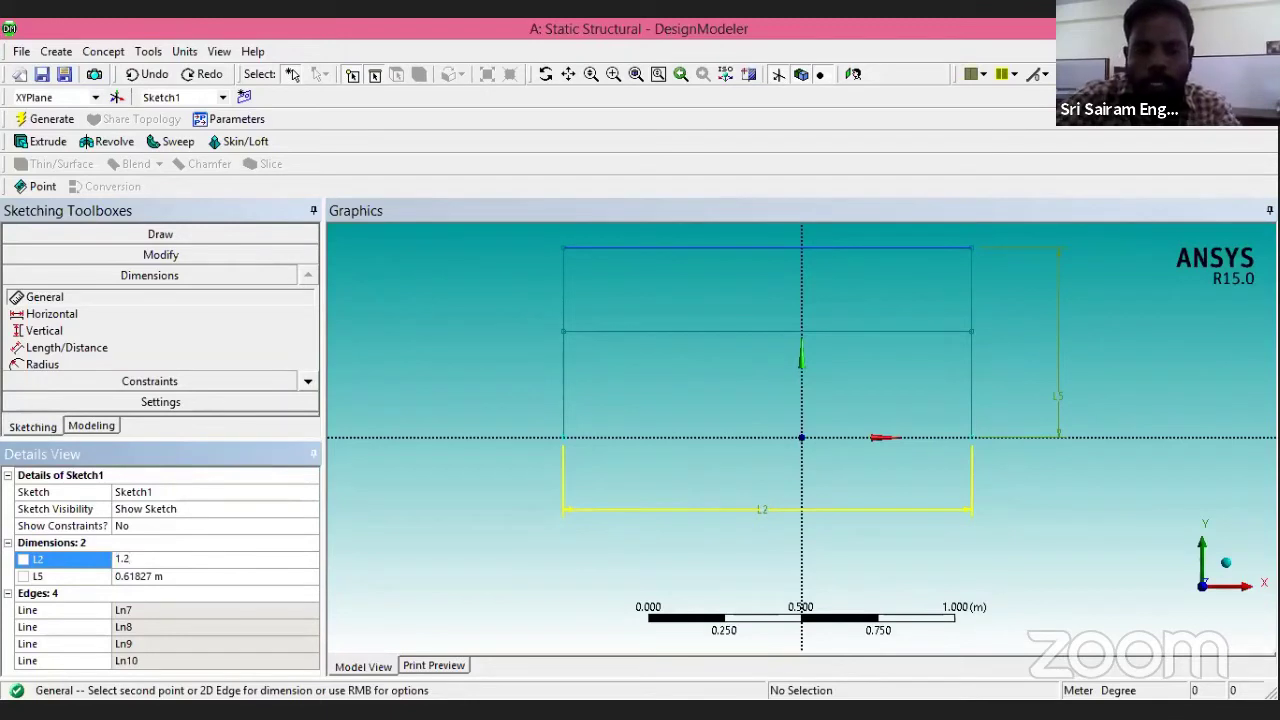
{"action": "type", "text": "2"}
{"action": "key", "text": "Return"}
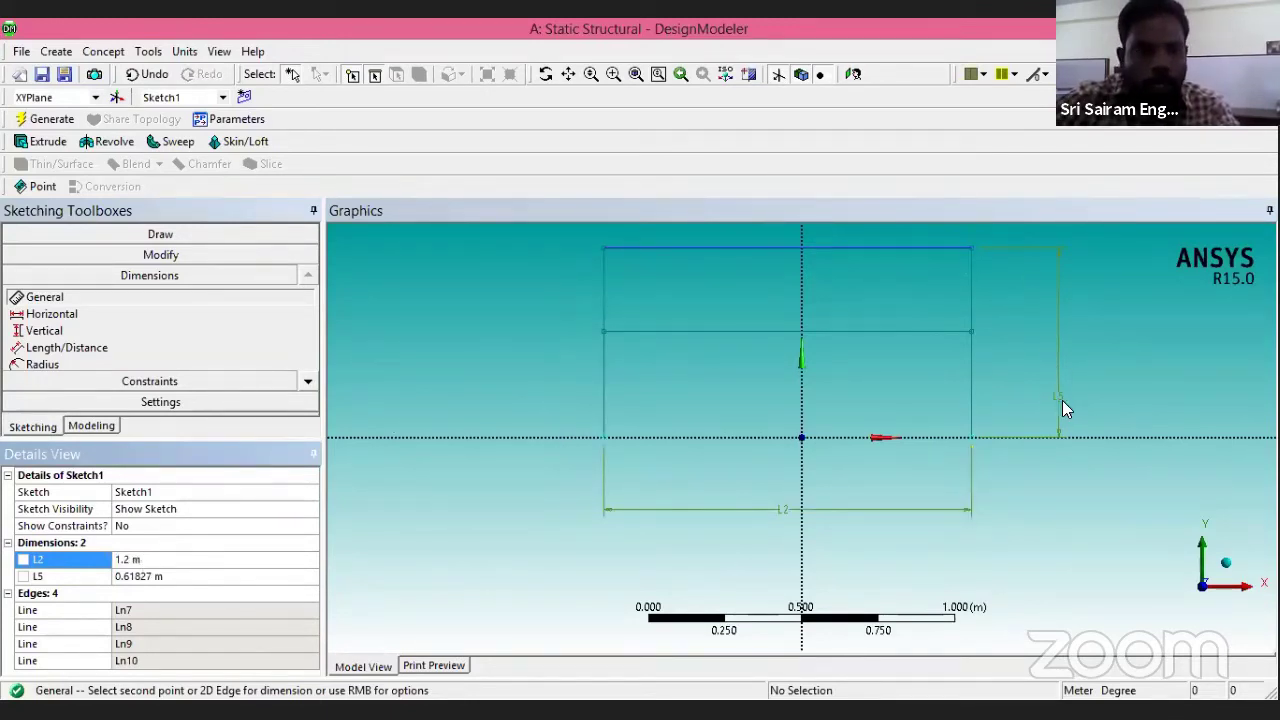
{"action": "left_click", "coordinate": [202, 575]}
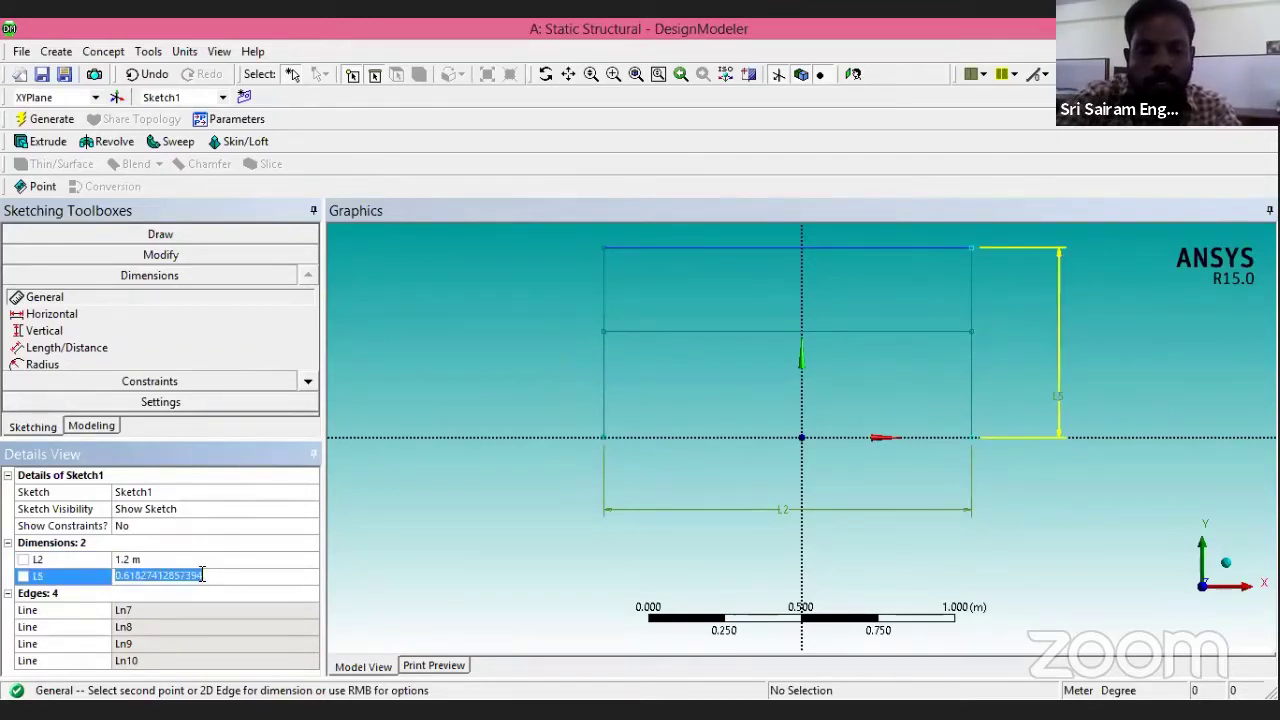
{"action": "type", "text": "0.6"}
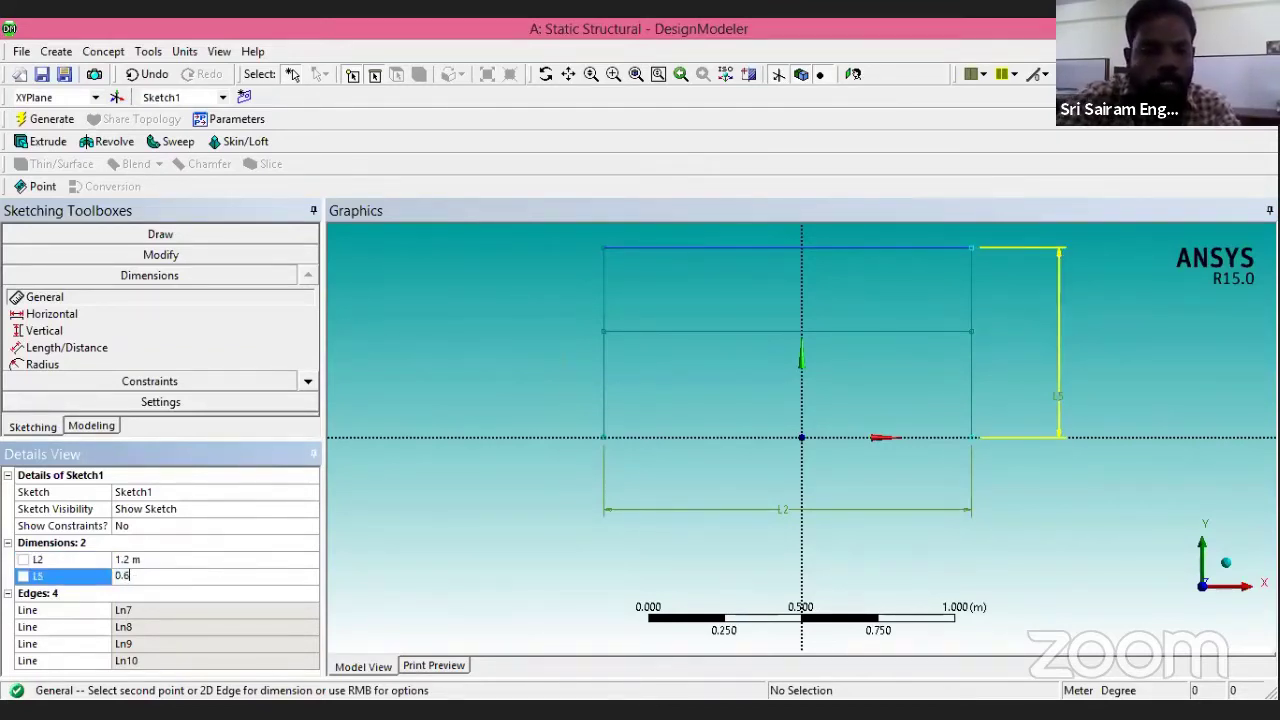
{"action": "key", "text": "Return"}
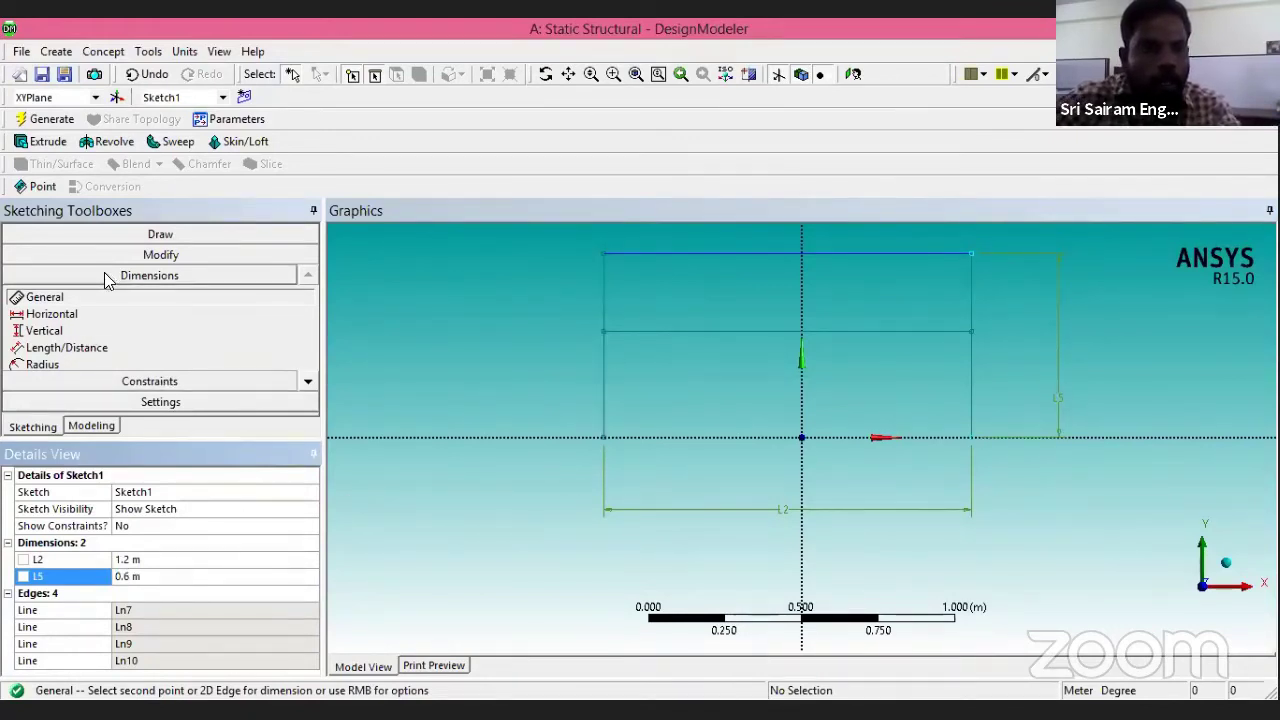
Add a second full-height vertical dimension between the frame's top line and the X axis, placing it to the left of the frame.
{"action": "left_click", "coordinate": [970, 332]}
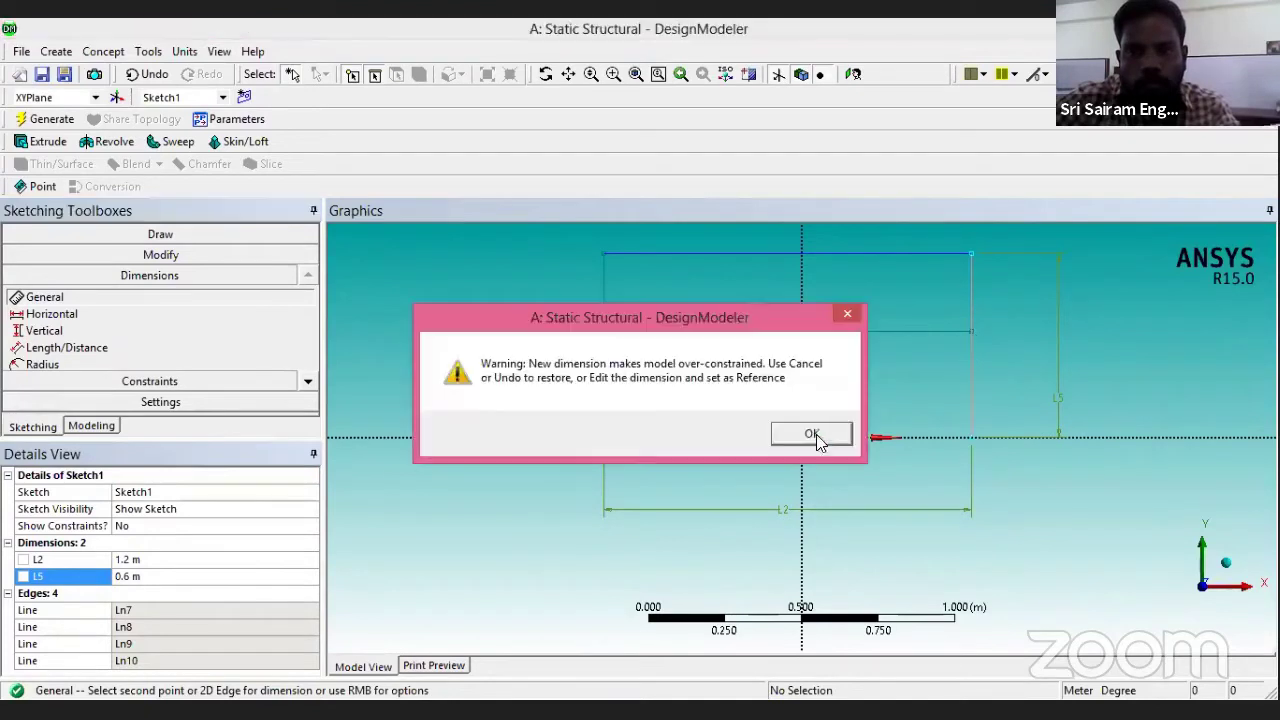
{"action": "left_click", "coordinate": [815, 434]}
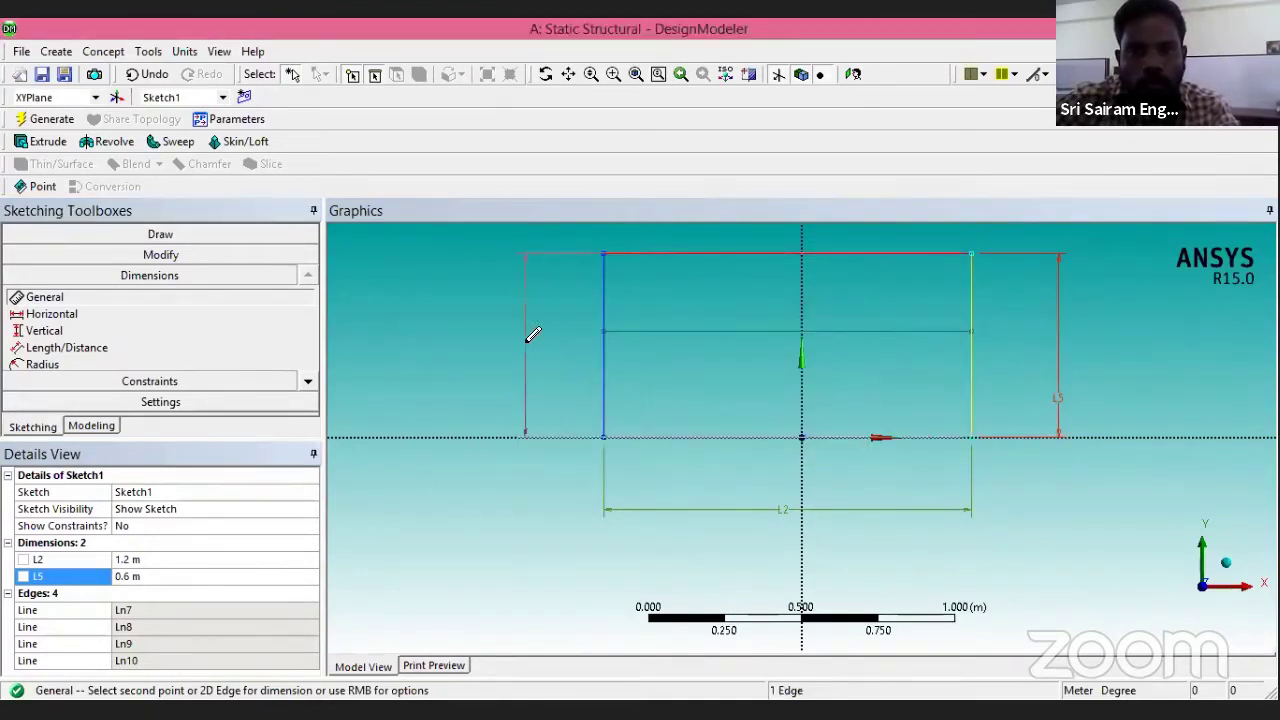
{"action": "left_click", "coordinate": [526, 344]}
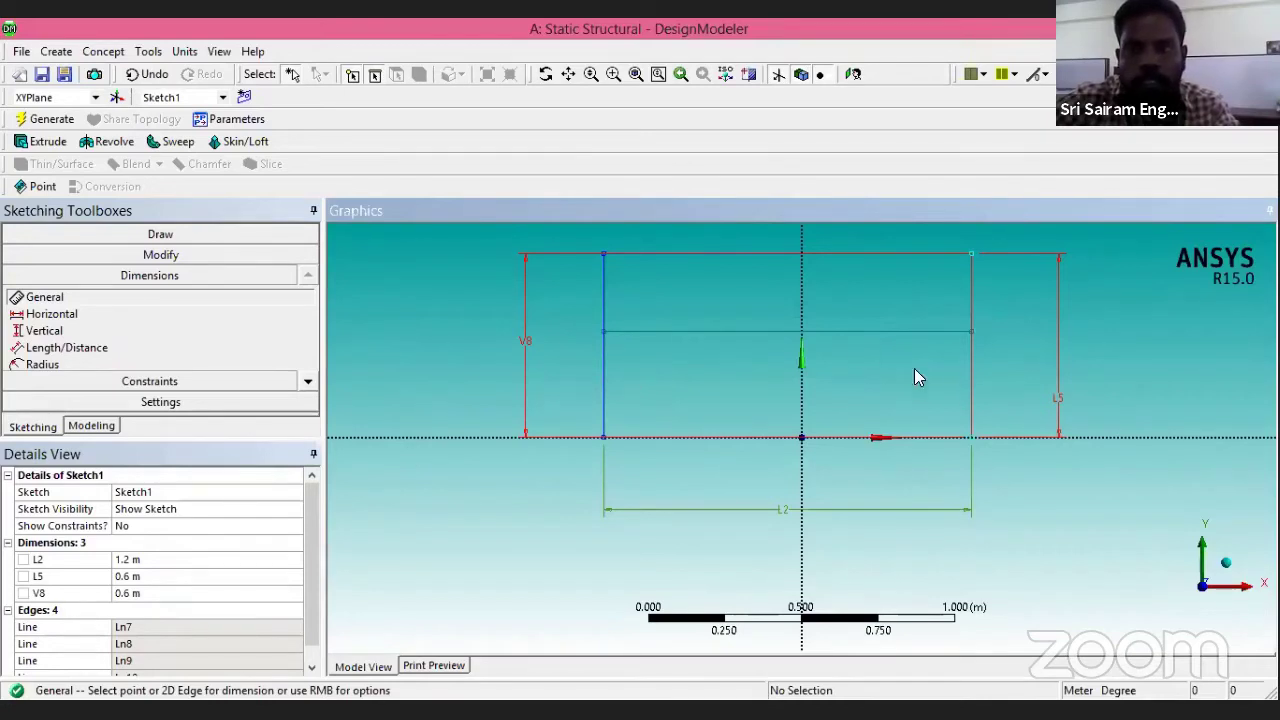
Dimension the horizontal distance from the Y axis to the left vertical line, then open the left height dimension's value.
{"action": "left_click", "coordinate": [801, 338]}
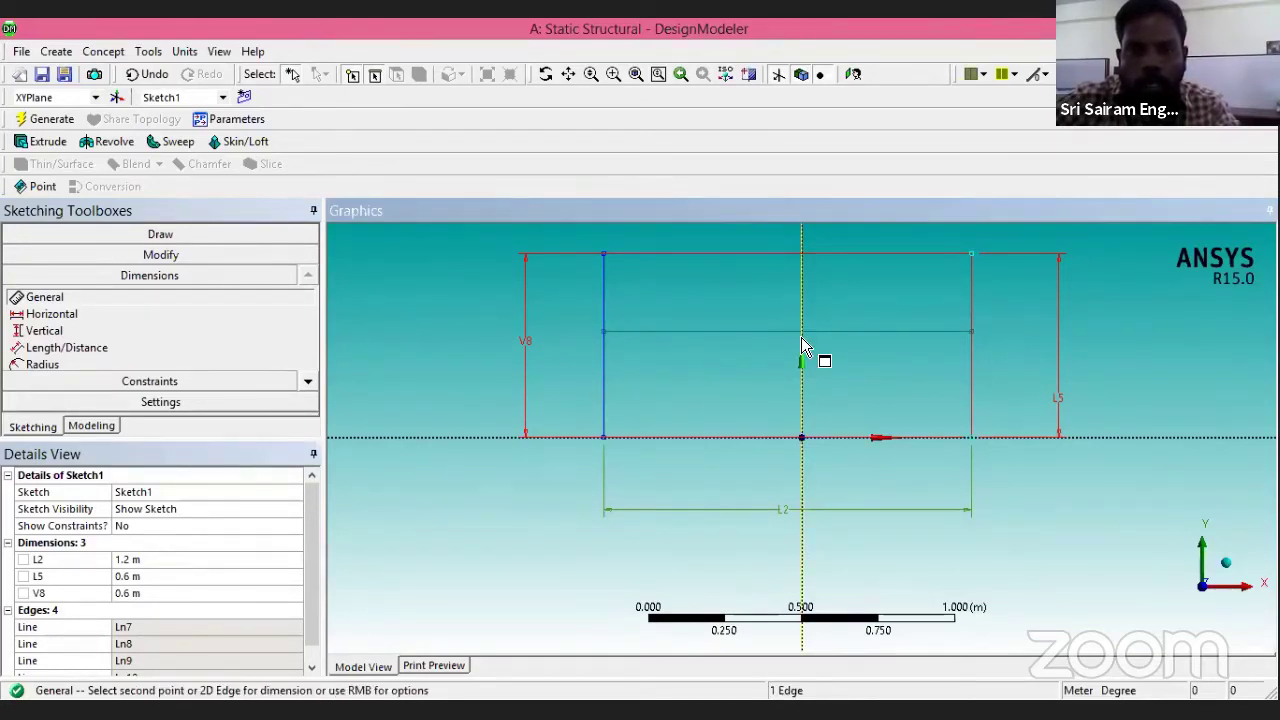
{"action": "left_click", "coordinate": [602, 380]}
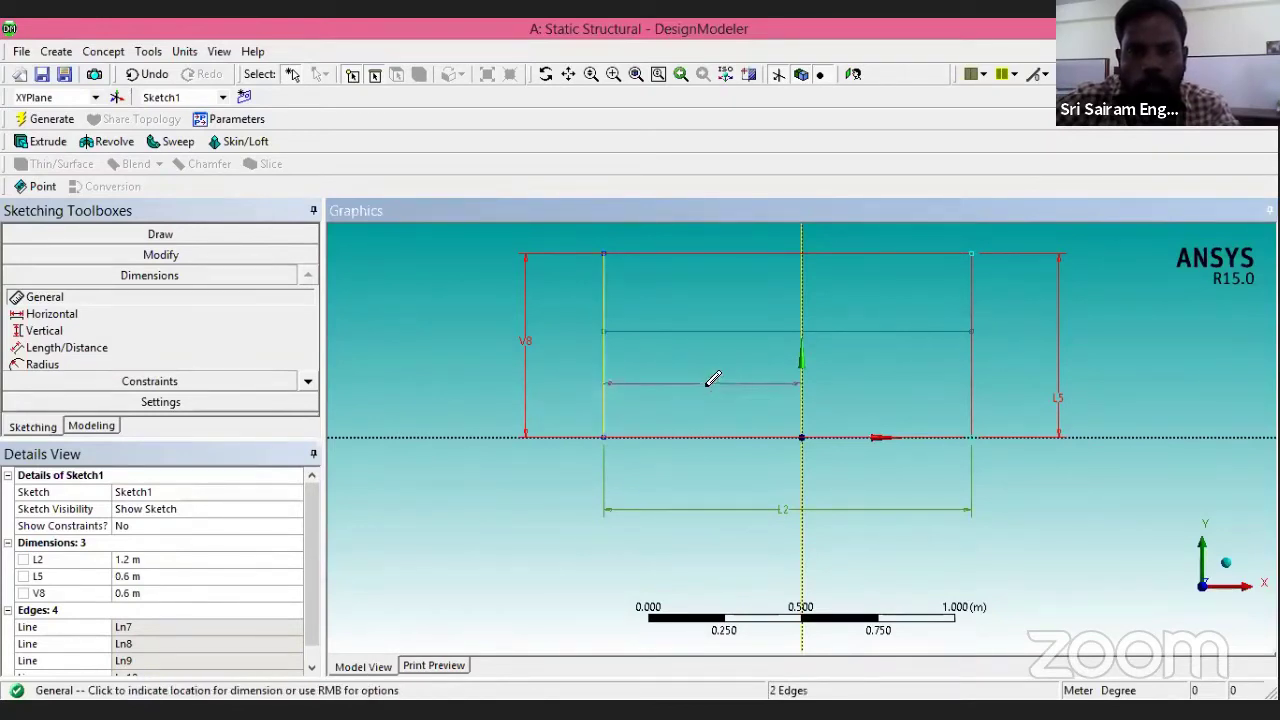
{"action": "left_click", "coordinate": [704, 384]}
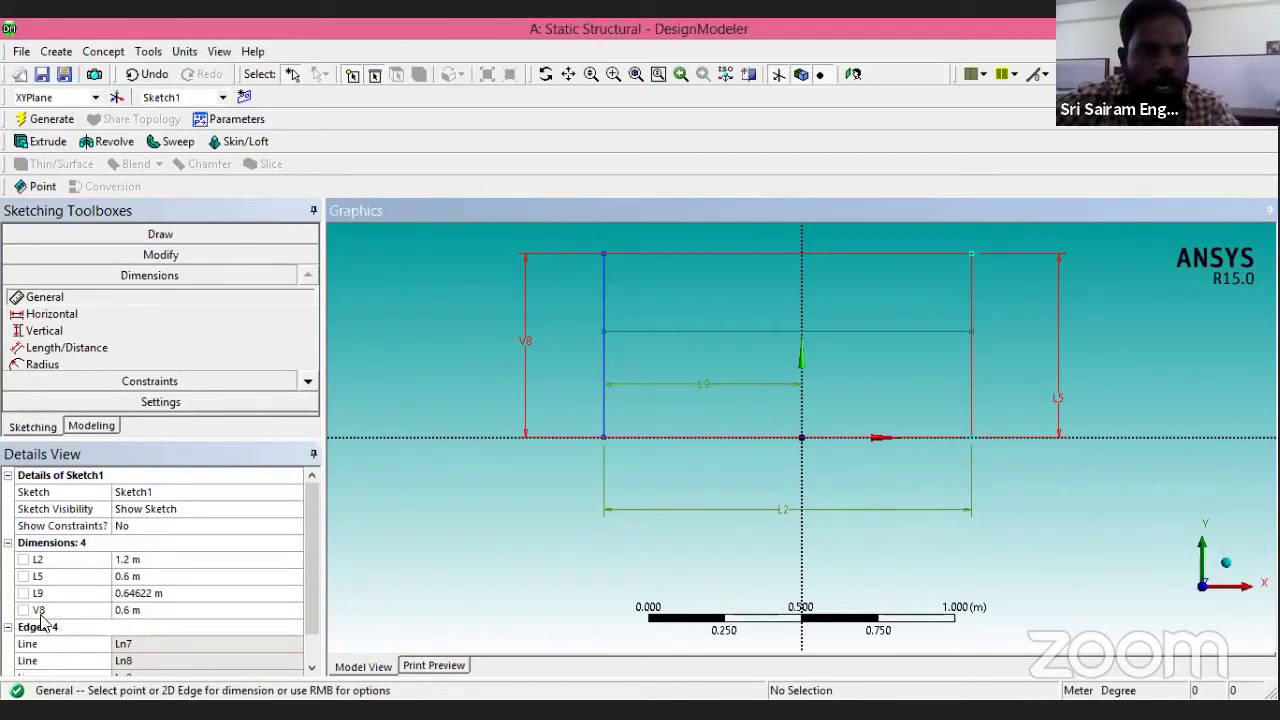
{"action": "left_click", "coordinate": [153, 612]}
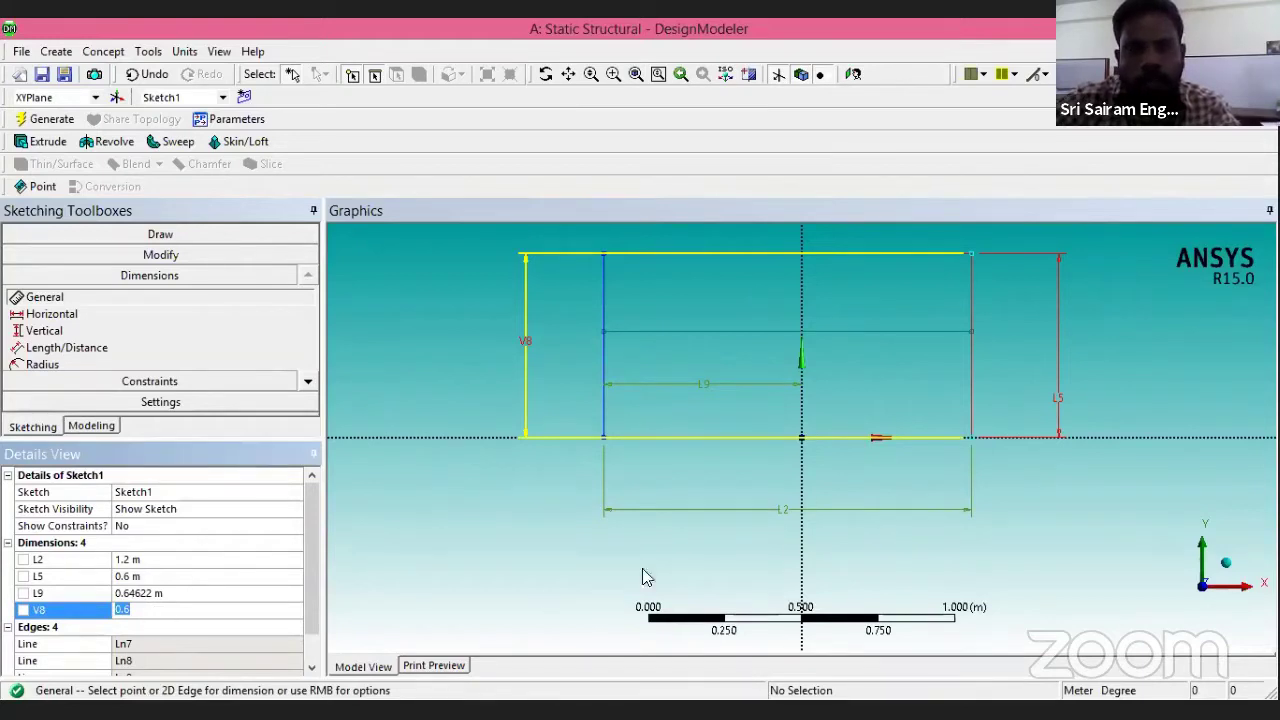
{"action": "left_click", "coordinate": [763, 403]}
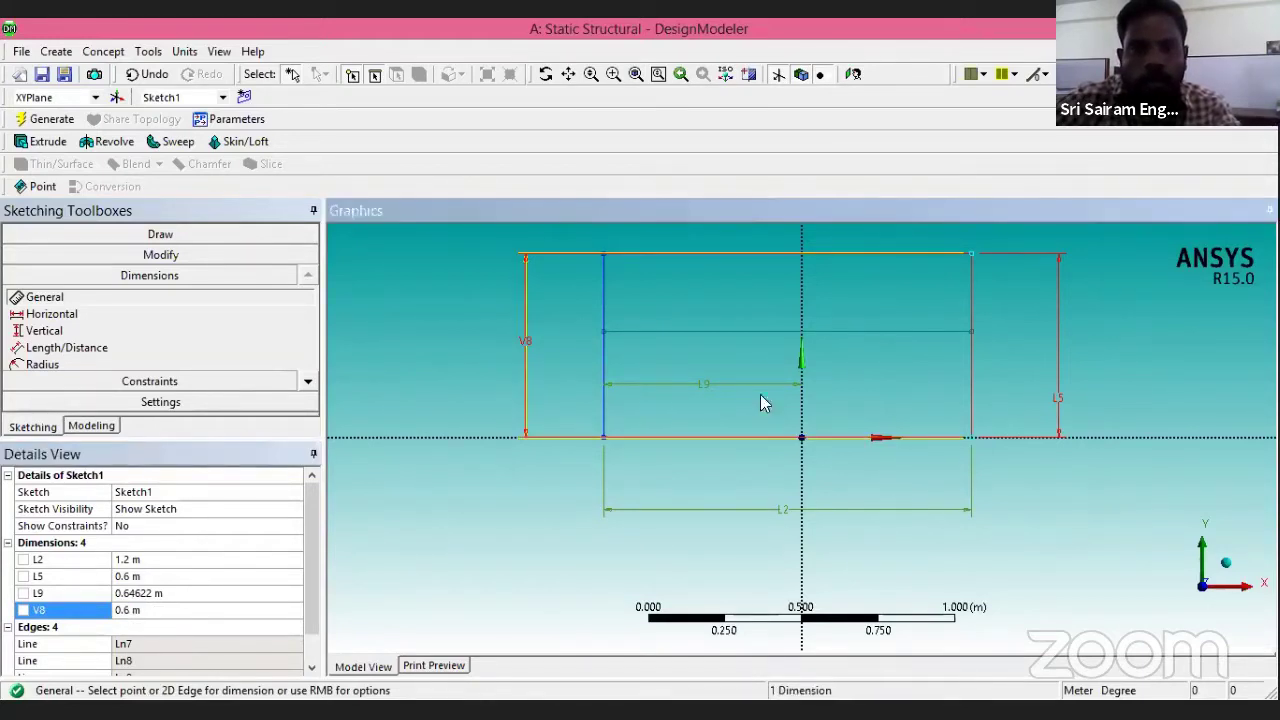
Try to dimension from the frame's upper-left corner to the crossbar's left end with General, then with a Horizontal dimension.
{"action": "left_click", "coordinate": [605, 262]}
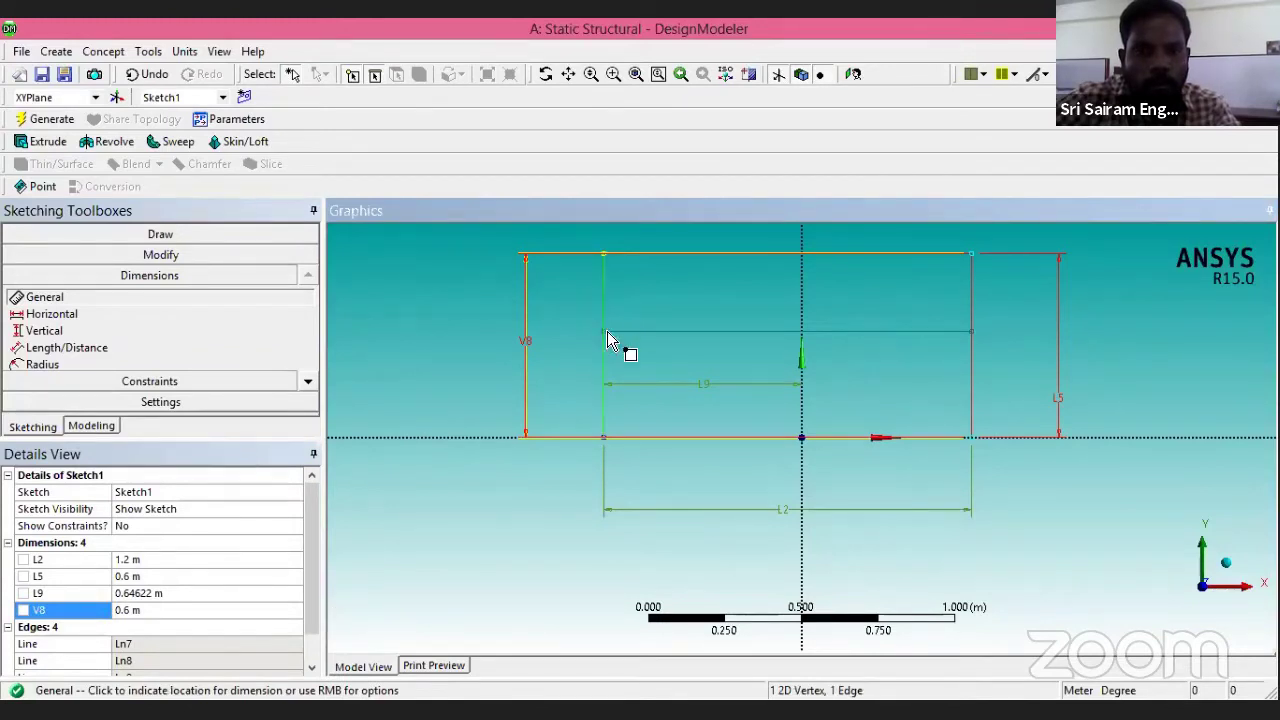
{"action": "left_click", "coordinate": [160, 285]}
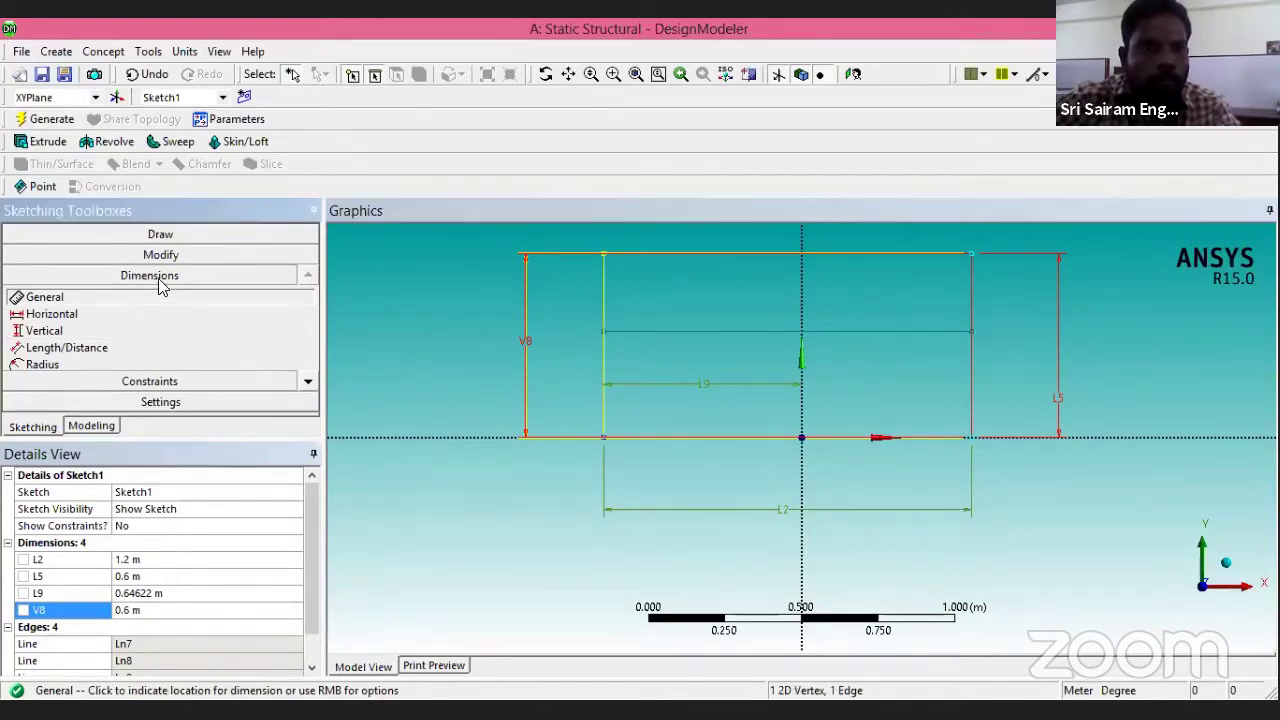
{"action": "left_click", "coordinate": [47, 315]}
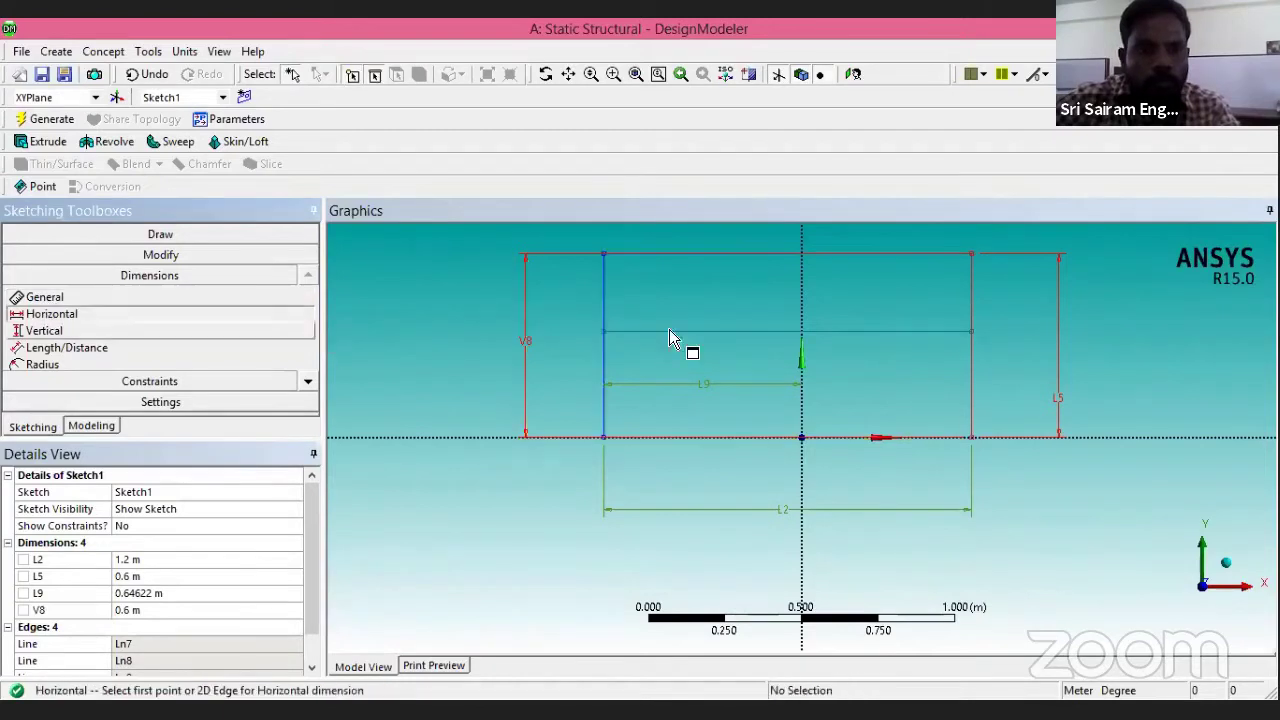
{"action": "left_click", "coordinate": [603, 254]}
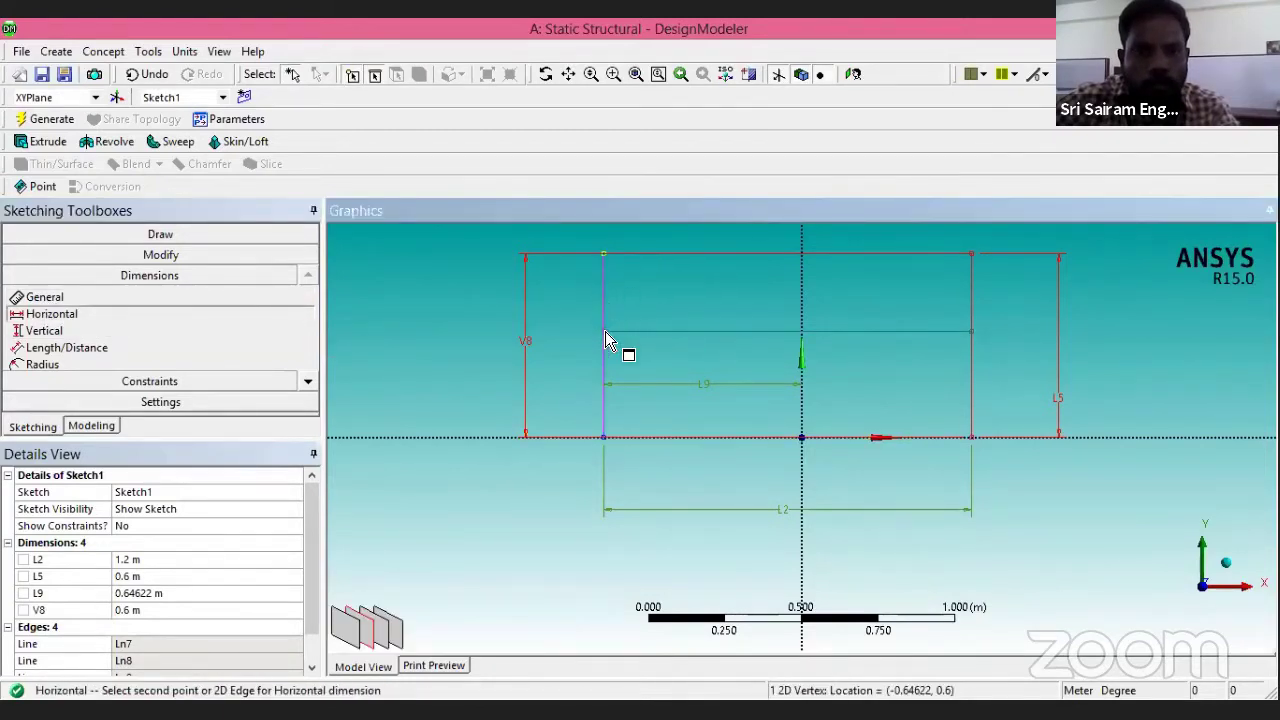
{"action": "left_click", "coordinate": [603, 333]}
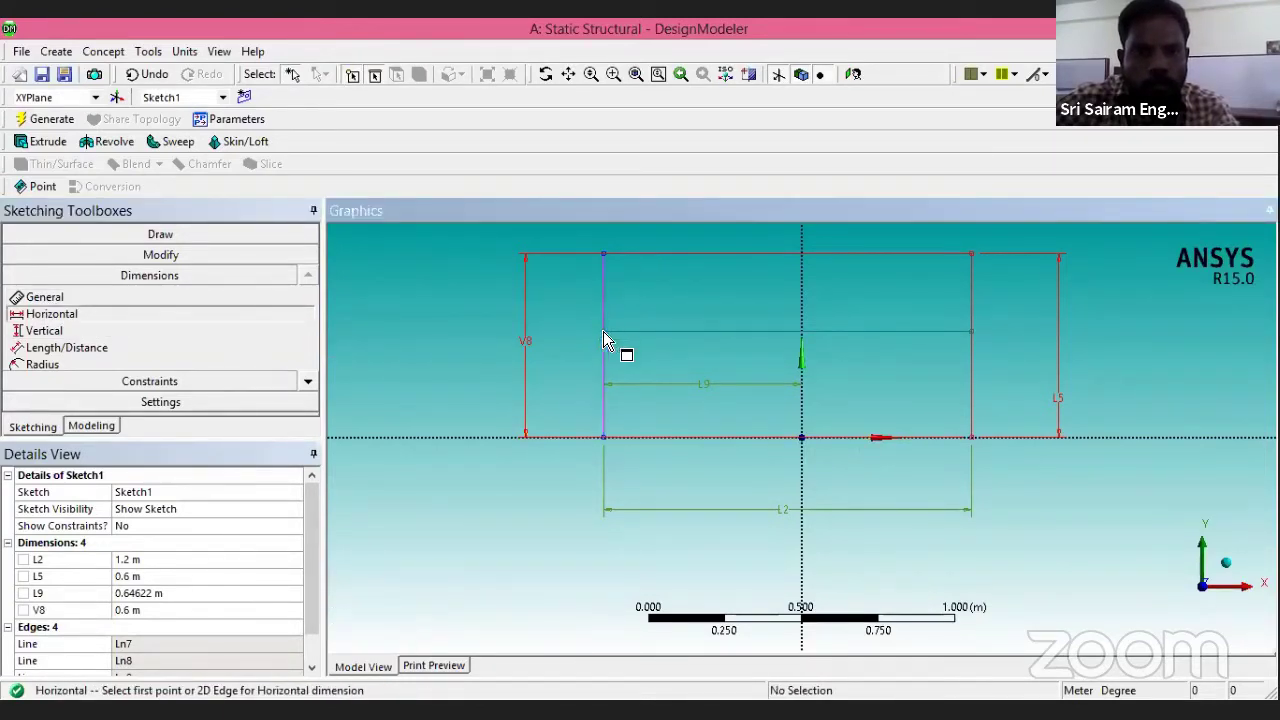
{"action": "left_click", "coordinate": [604, 340]}
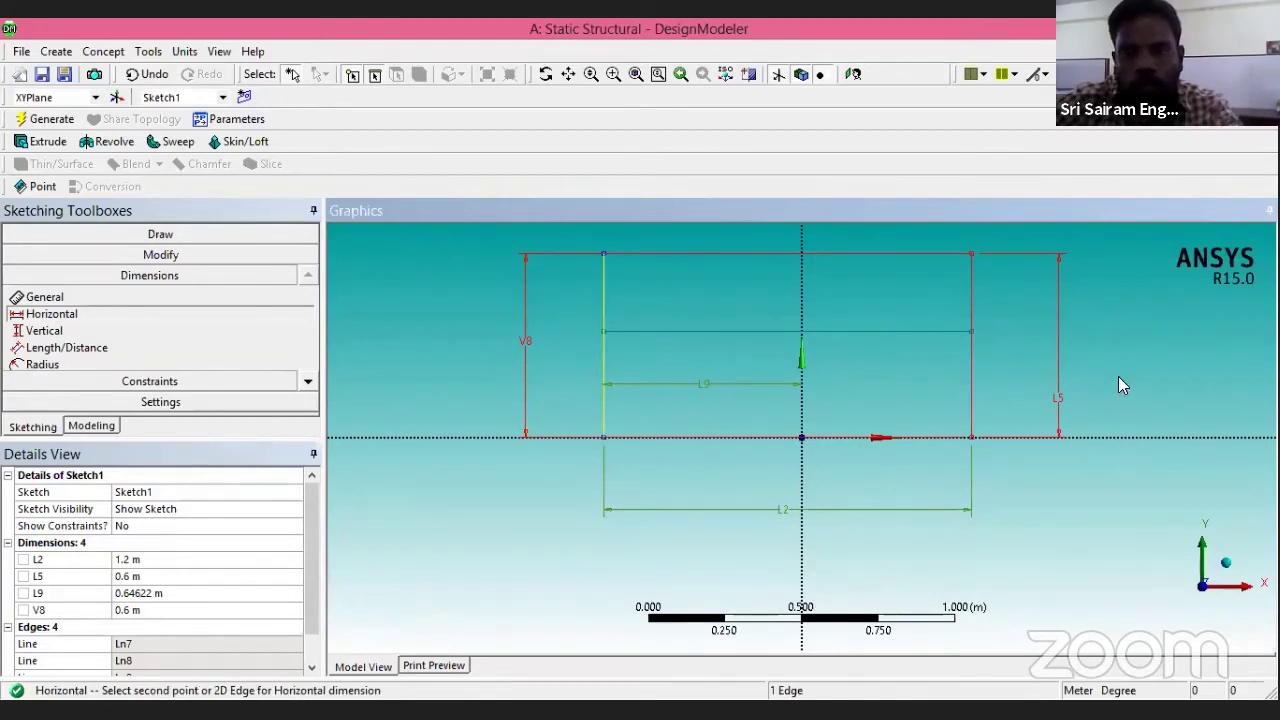
{"action": "key", "text": "Escape"}
Generate the model from the dimensioned frame sketch and inspect it in 3D.
{"action": "scroll", "coordinate": [1100, 443], "scroll_direction": "up", "scroll_amount": 1}
{"action": "scroll", "coordinate": [1136, 408], "scroll_direction": "down", "scroll_amount": 4}
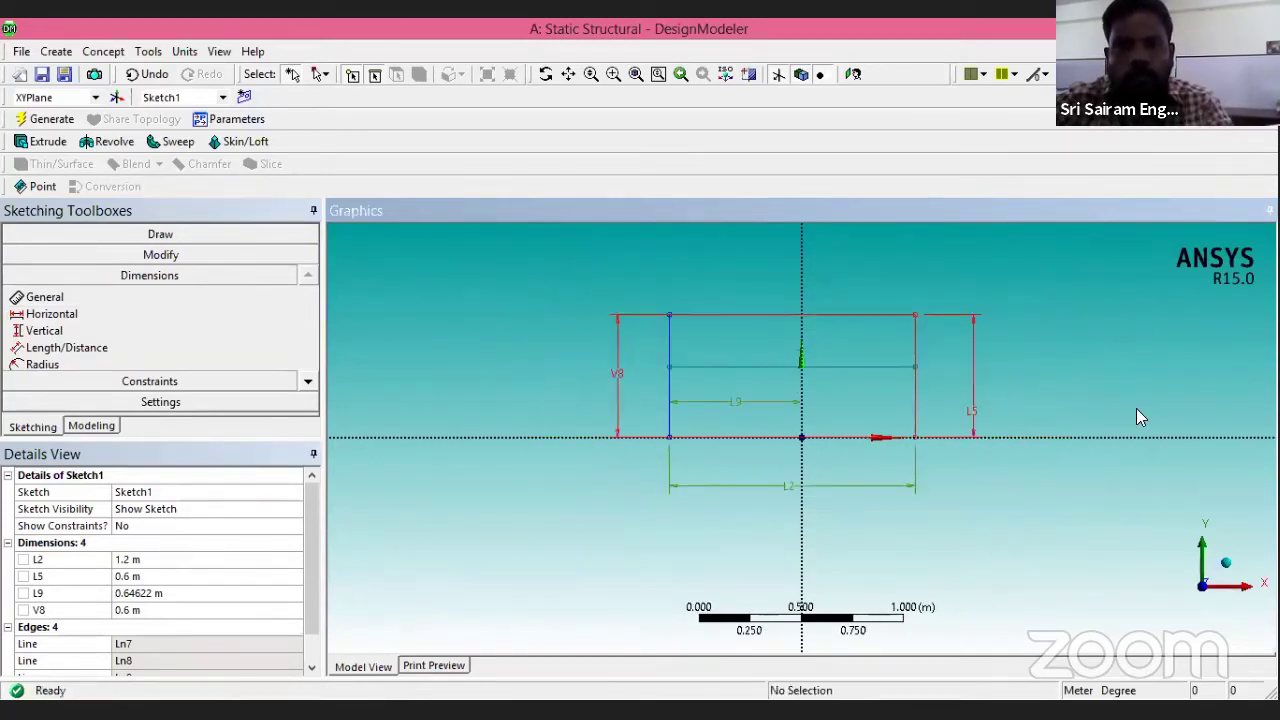
{"action": "middle_click_drag", "start_coordinate": [1136, 406], "coordinate": [1062, 444]}
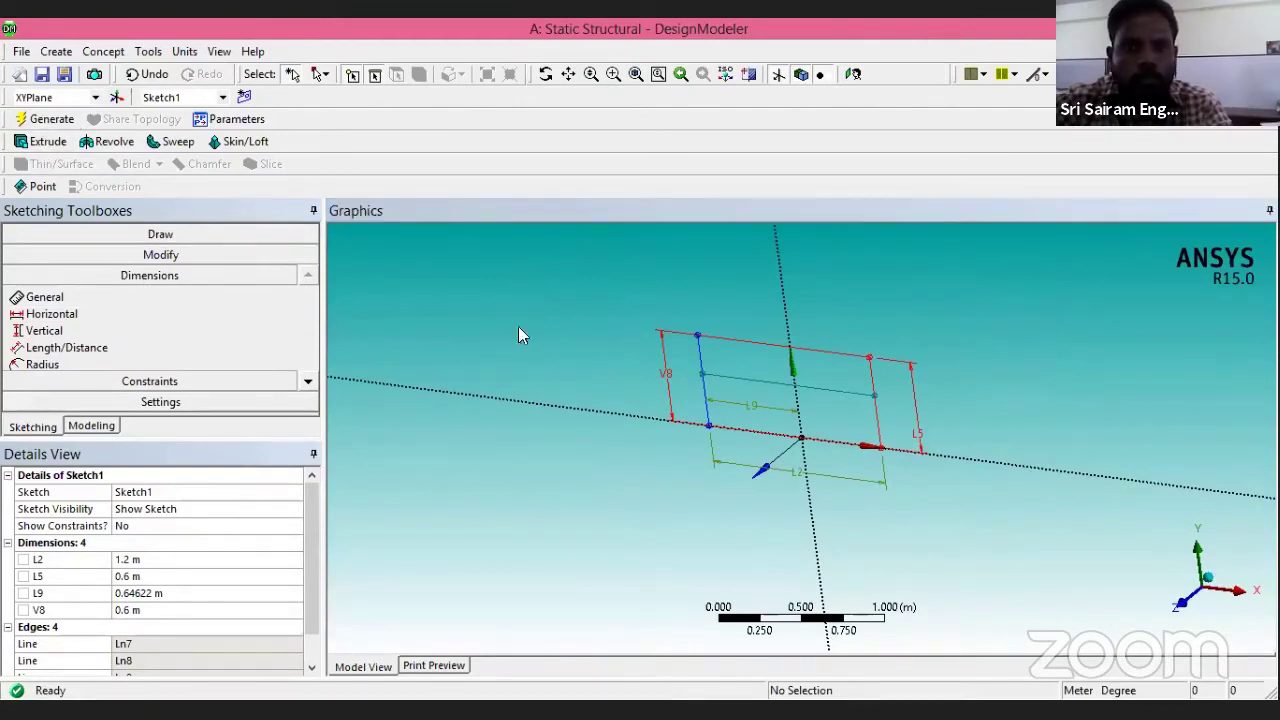
{"action": "left_click", "coordinate": [50, 119]}
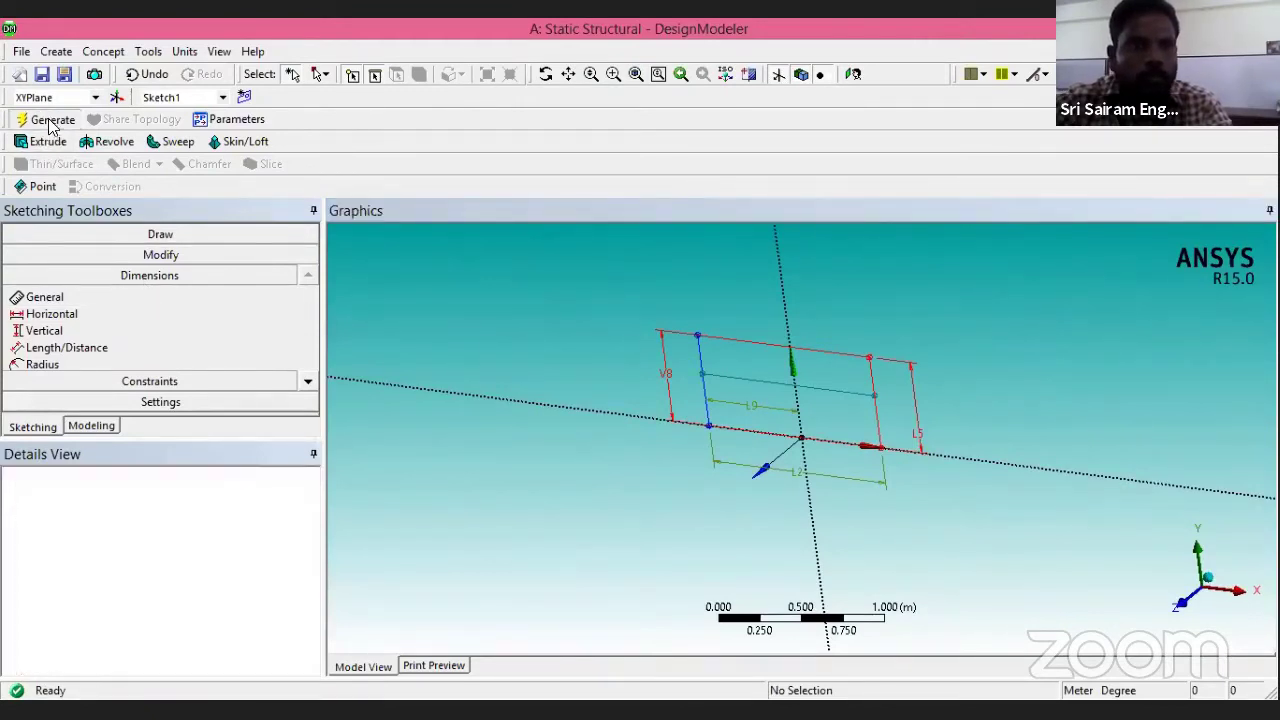
{"action": "mouse_move", "coordinate": [1094, 480]}
{"action": "middle_mouse_down"}
{"action": "mouse_move", "coordinate": [1151, 426]}
{"action": "mouse_move", "coordinate": [1165, 500]}
{"action": "middle_mouse_up"}
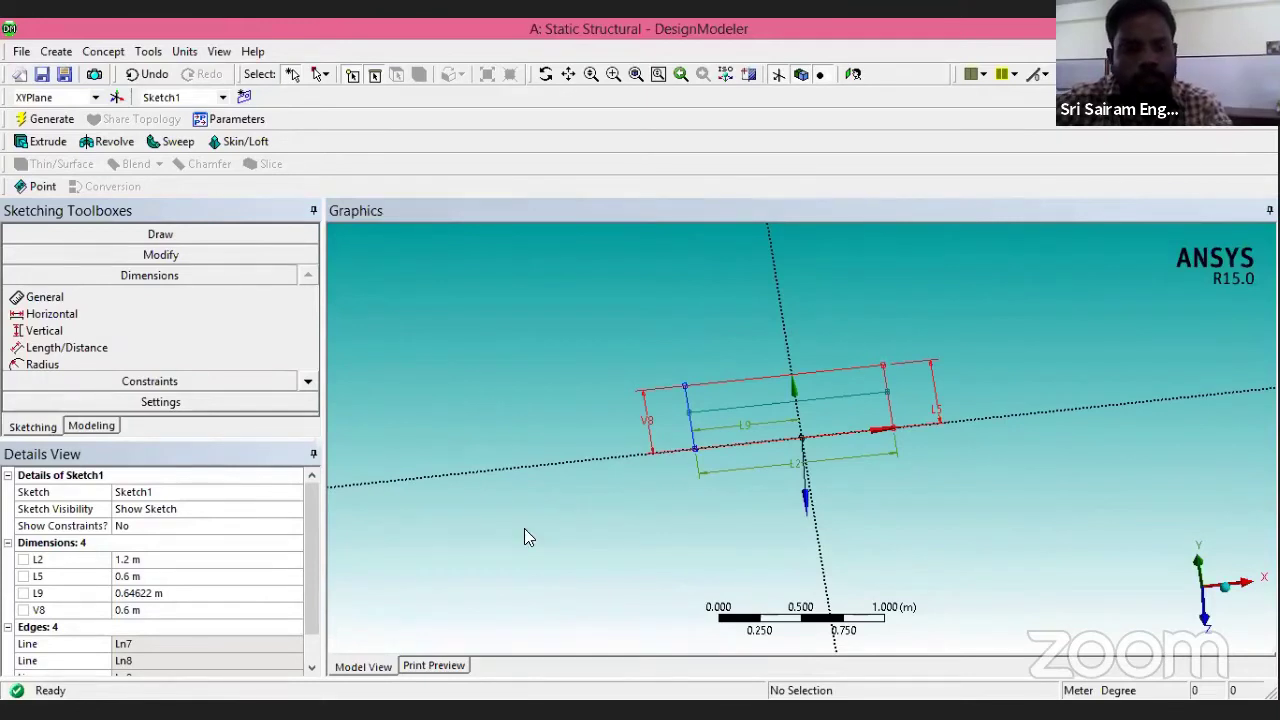
{"action": "left_click", "coordinate": [617, 678]}
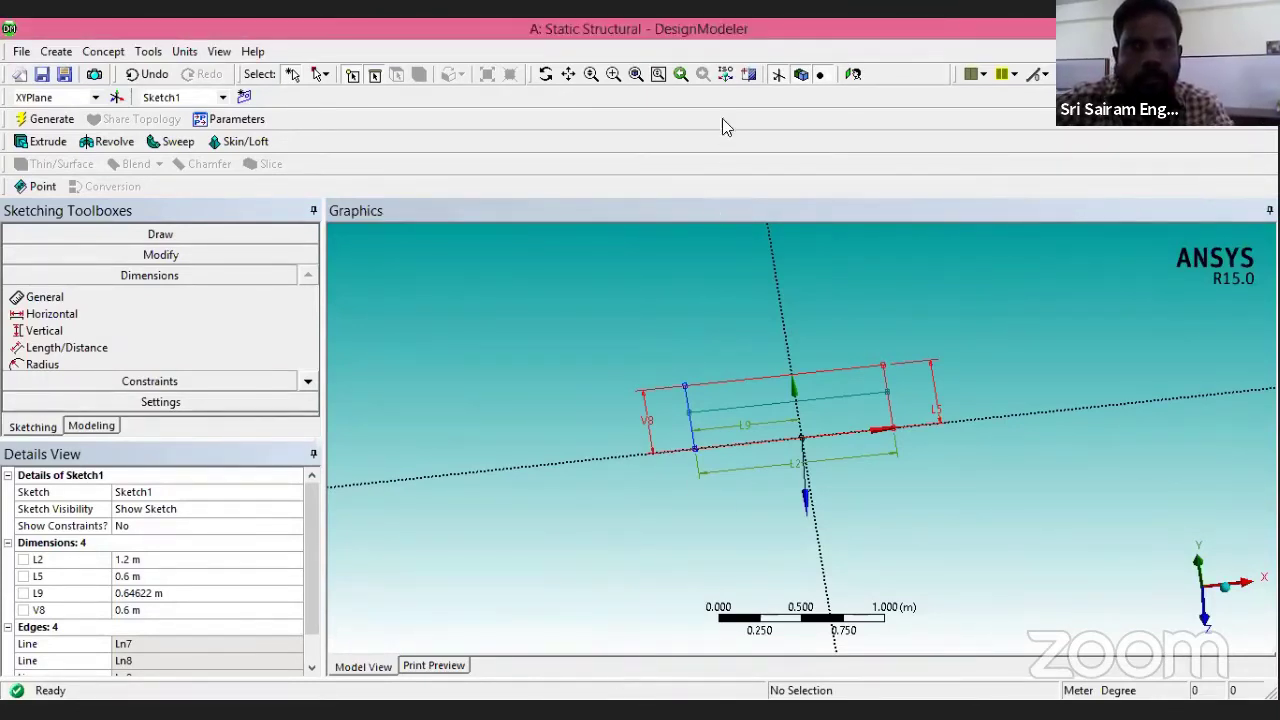
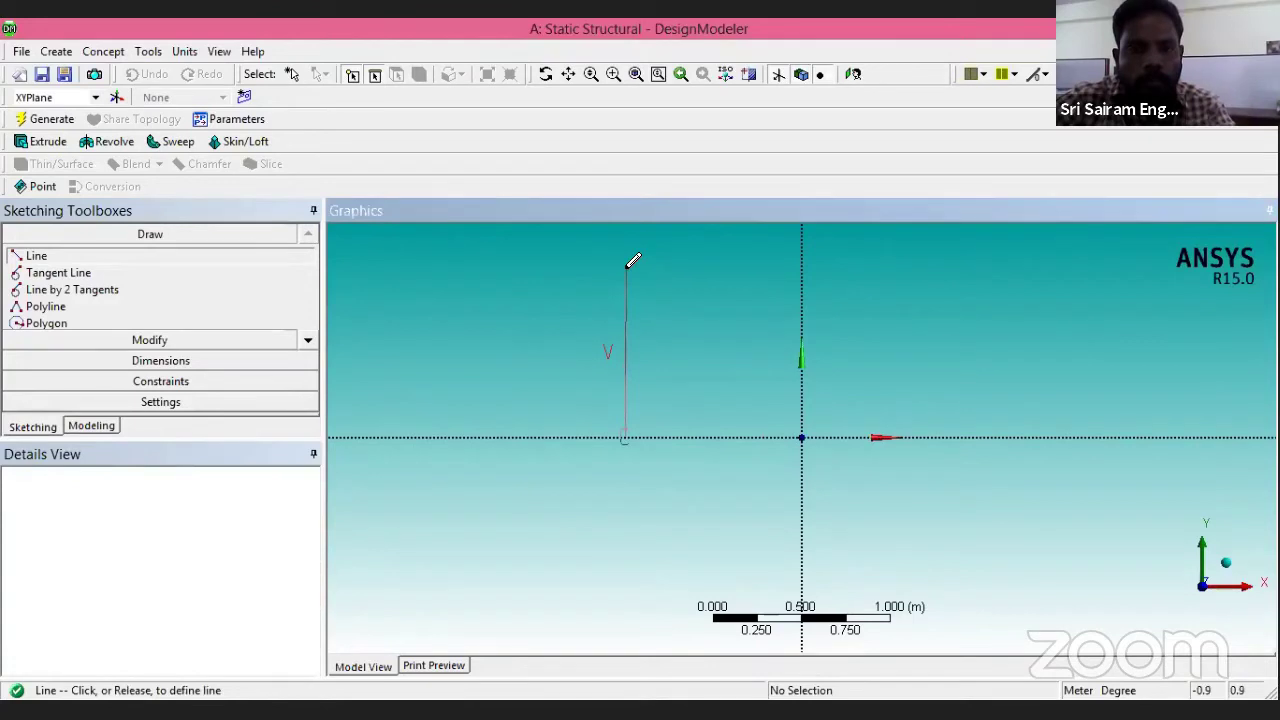
Draw two vertical lines on opposite sides of the Y axis, each rising from the X axis to a height of about 0.9 m.
{"action": "left_click", "coordinate": [626, 267]}
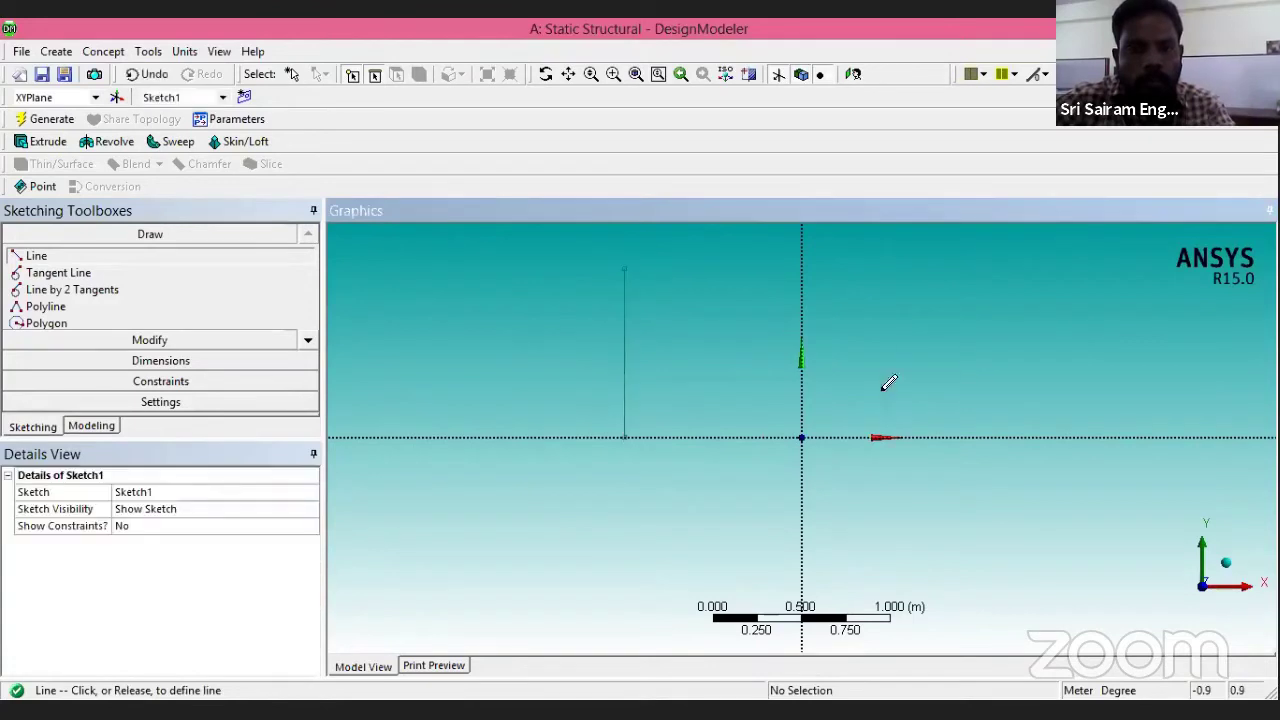
{"action": "left_click", "coordinate": [962, 437]}
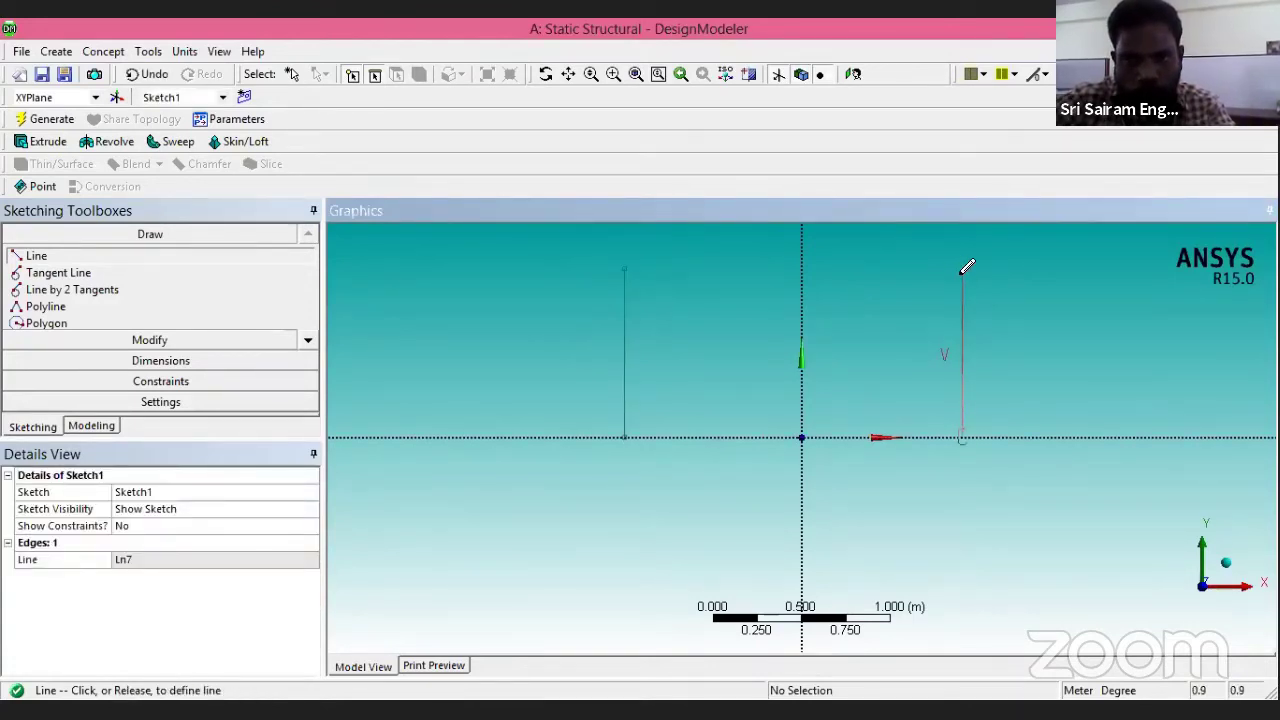
{"action": "left_click", "coordinate": [963, 269]}
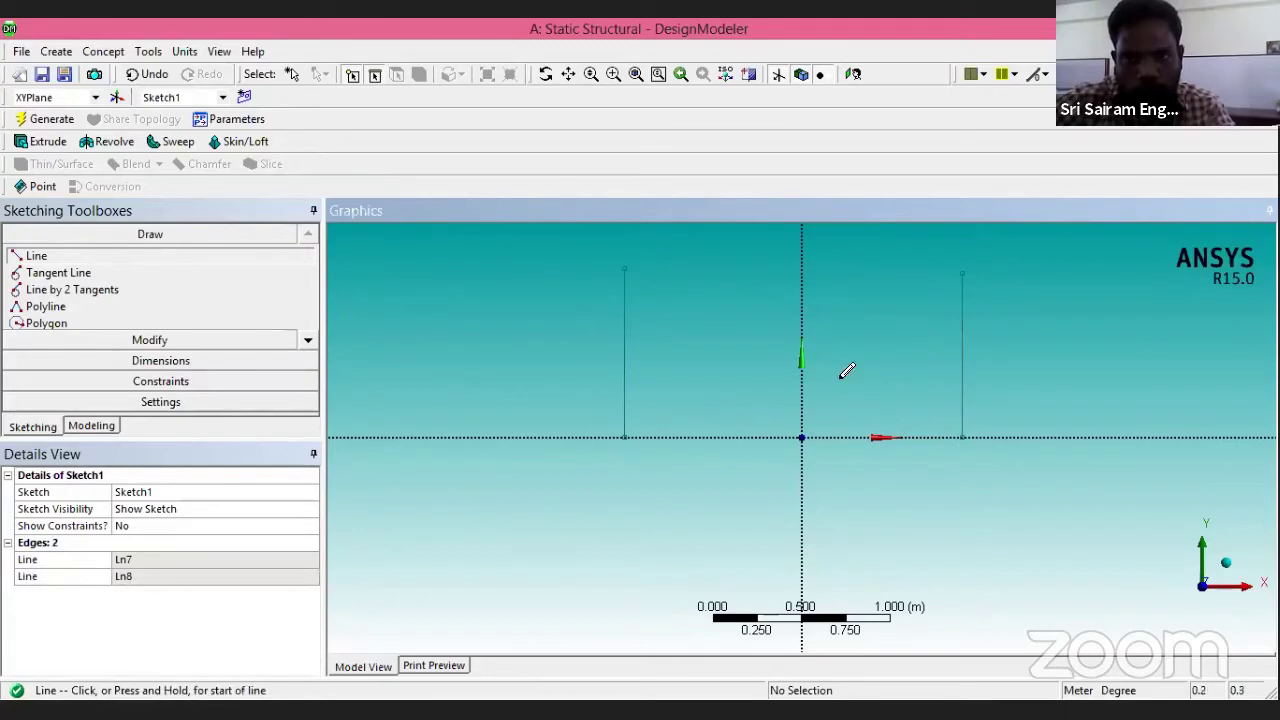
Try to draw the top line and a crossbar between the two vertical lines, and undo both lines.
{"action": "left_click", "coordinate": [626, 268]}
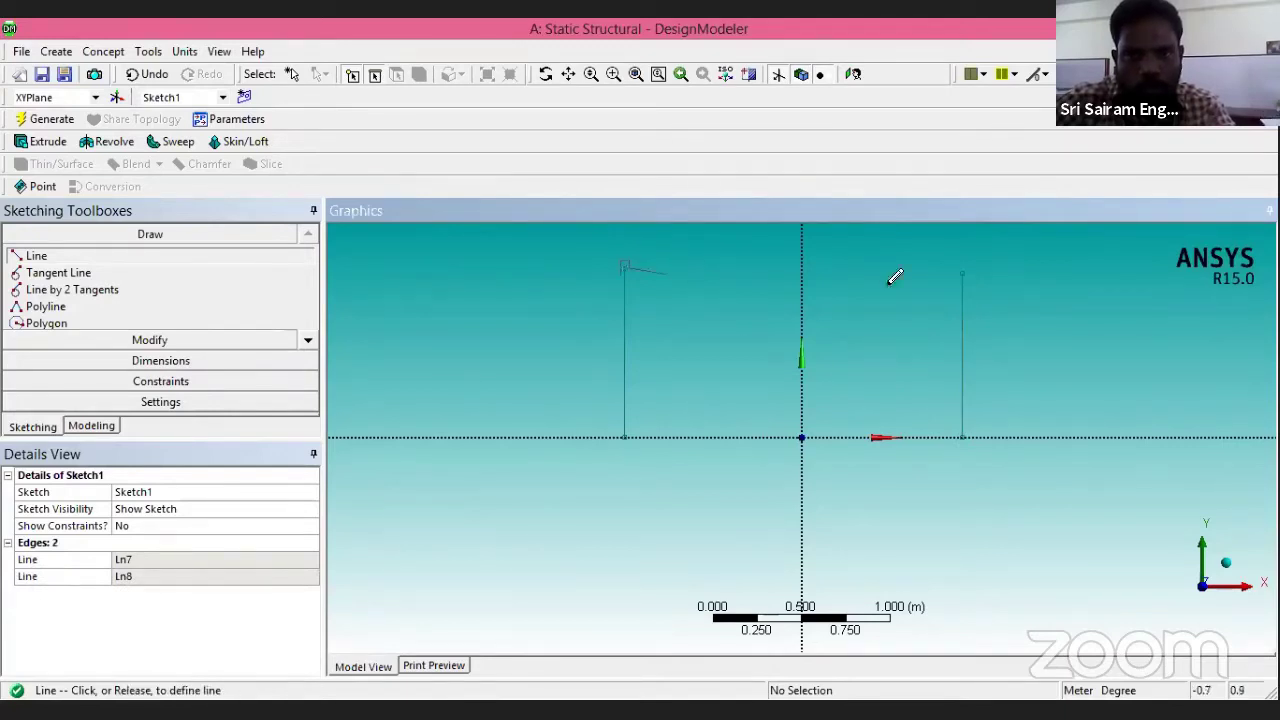
{"action": "left_click", "coordinate": [962, 268]}
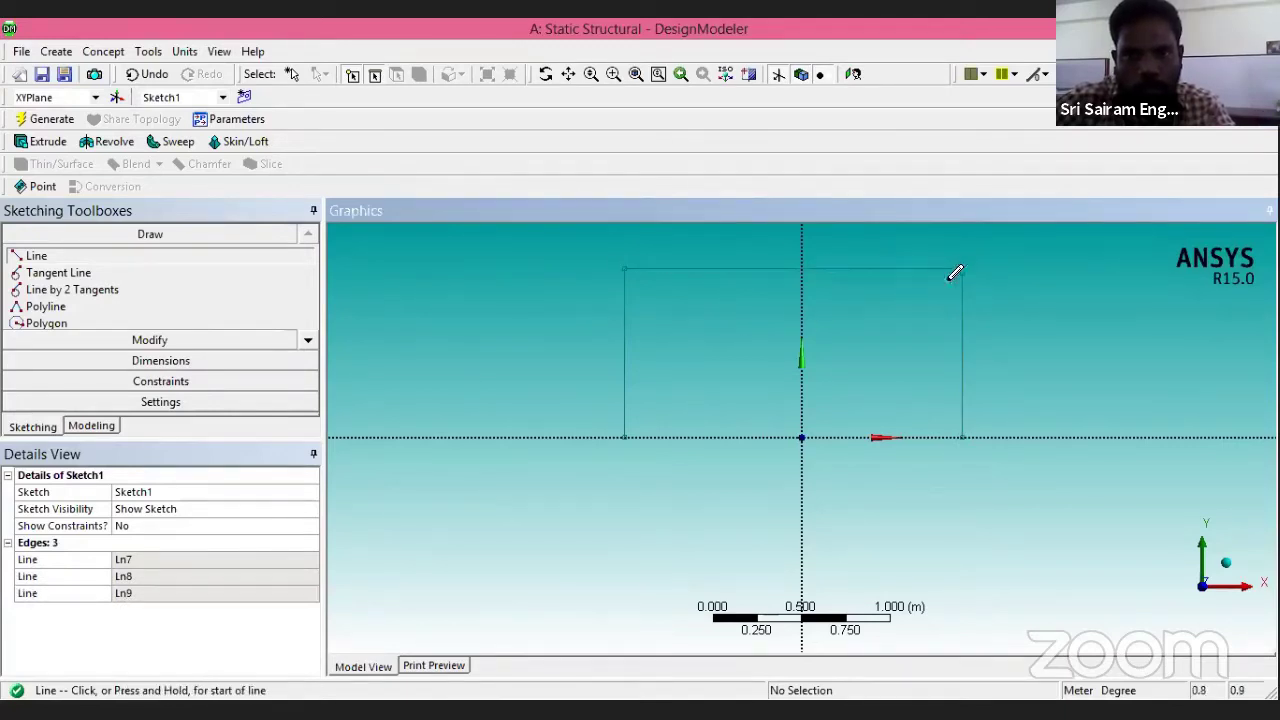
{"action": "left_click", "coordinate": [632, 327]}
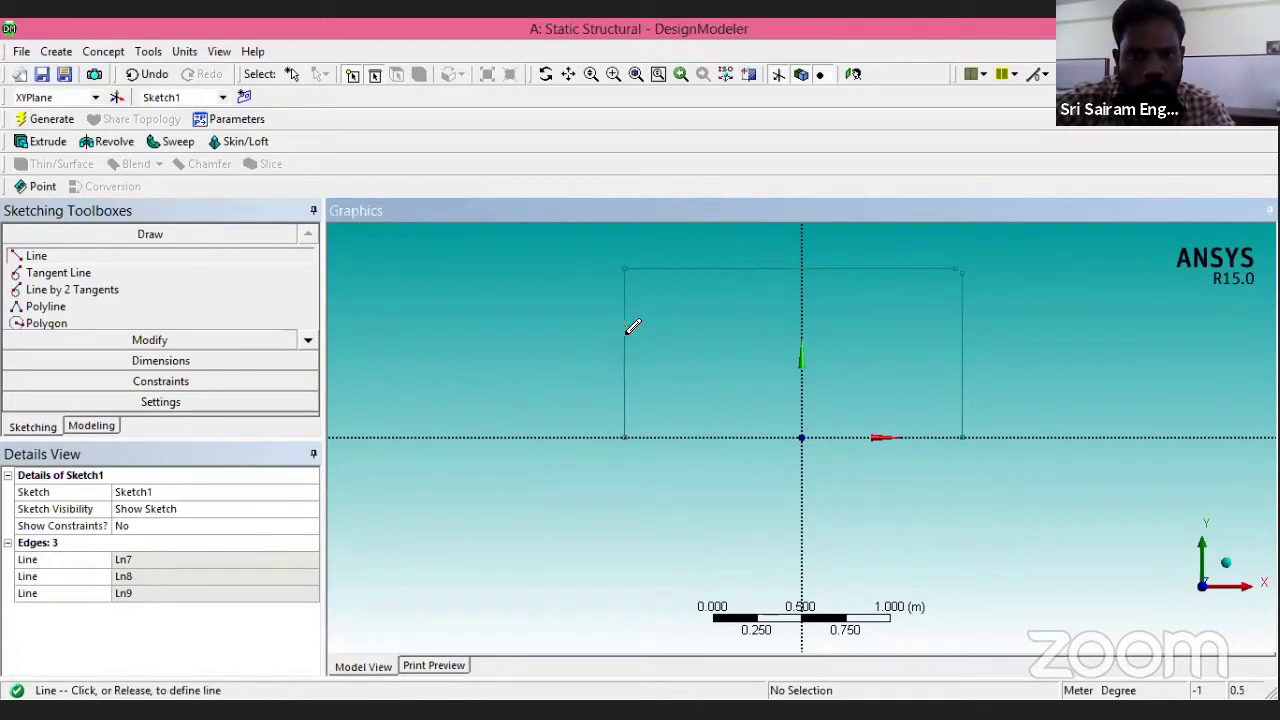
{"action": "left_click", "coordinate": [962, 333]}
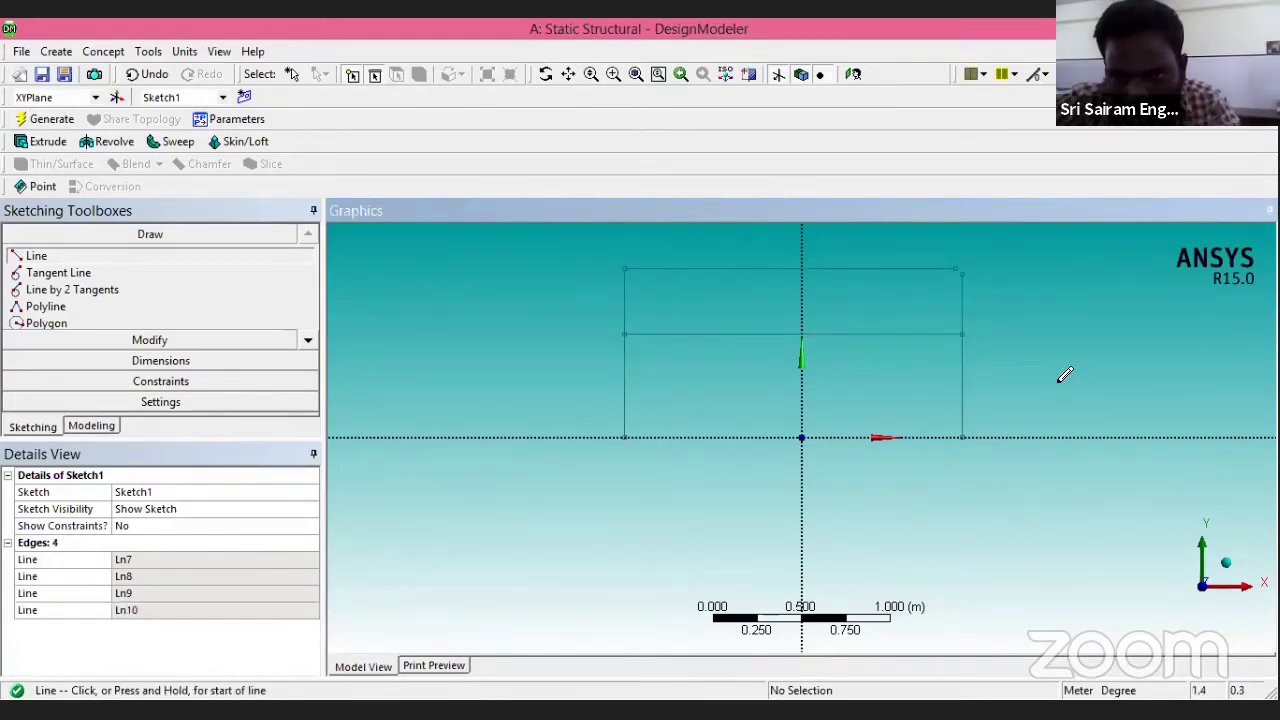
{"action": "key", "text": "ctrl+z"}
{"action": "key", "text": "ctrl+z"}
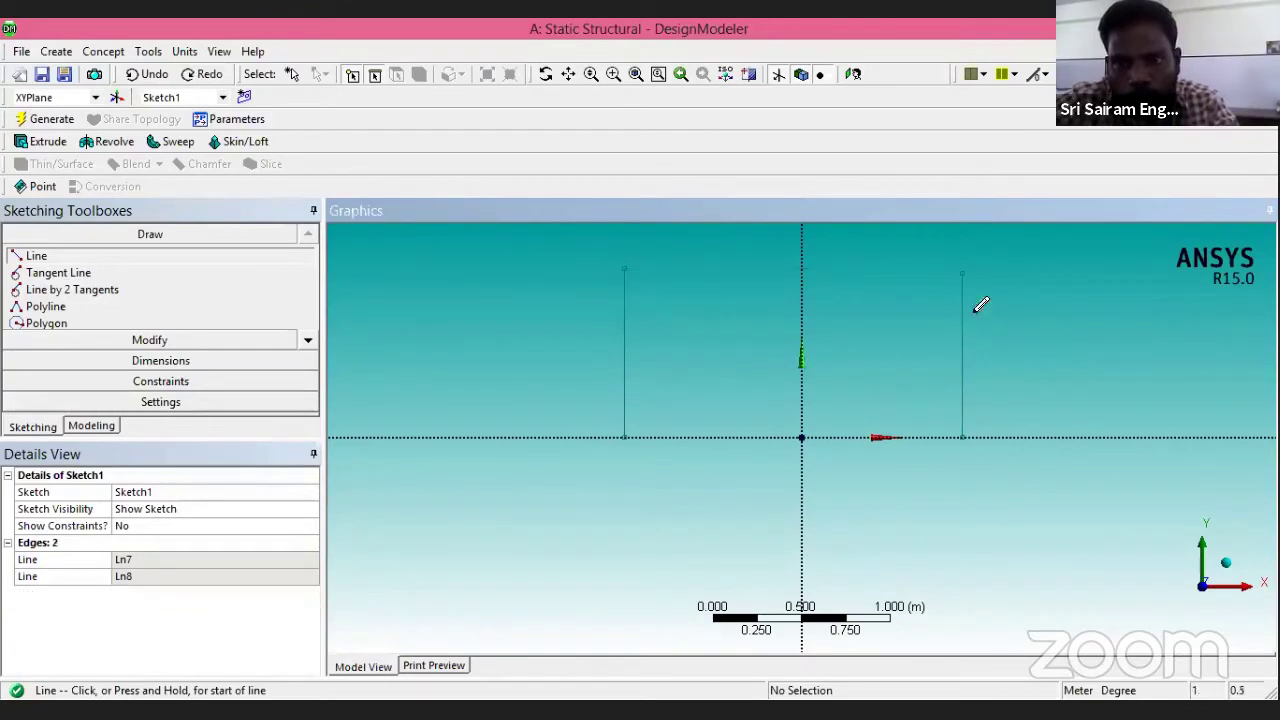
Draw a top line about 1.9 m long joining the vertical lines' upper ends, and a horizontal crossbar between them at about 0.5 m height.
{"action": "left_click", "coordinate": [624, 267]}
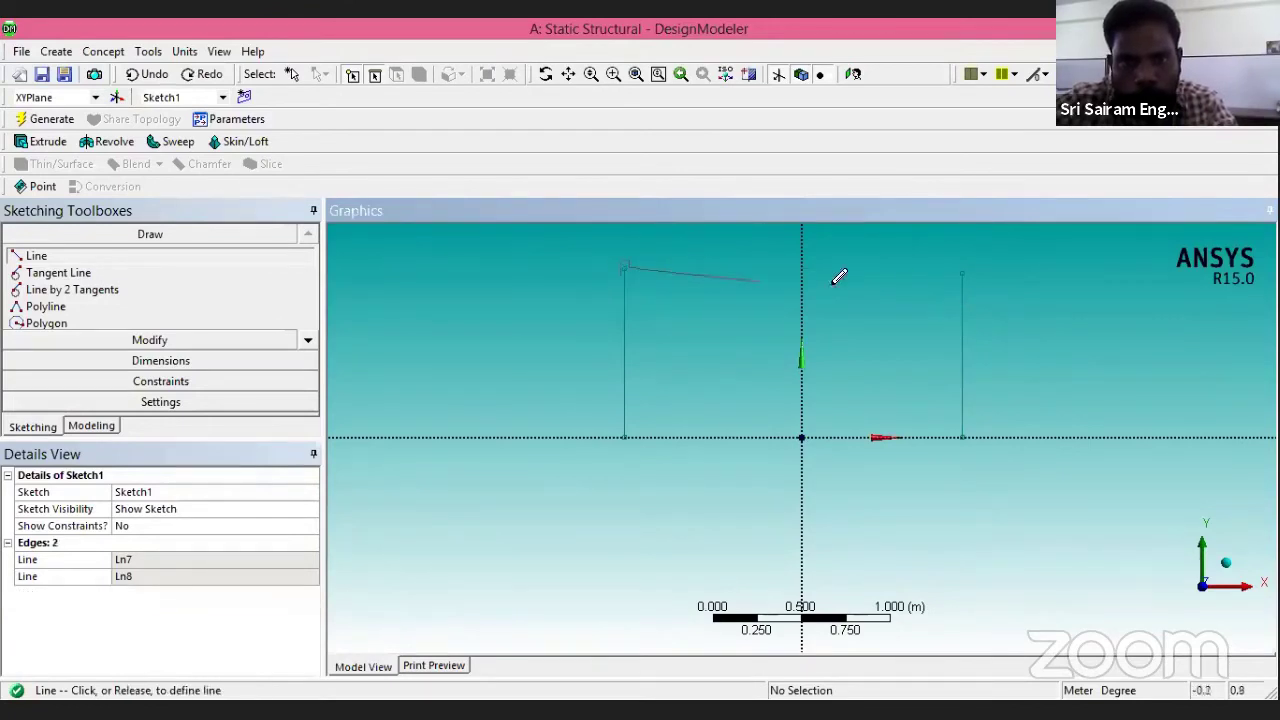
{"action": "left_click", "coordinate": [967, 269]}
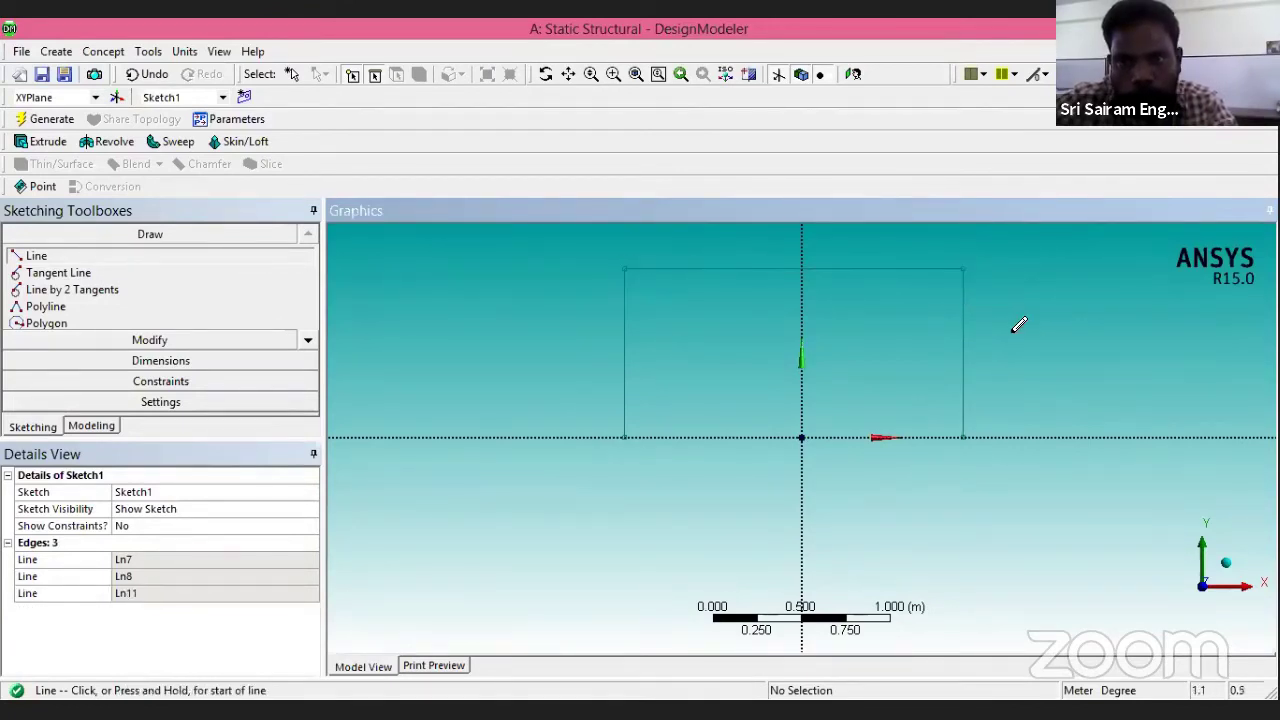
{"action": "left_click", "coordinate": [1012, 332]}
{"action": "key", "text": "Escape"}
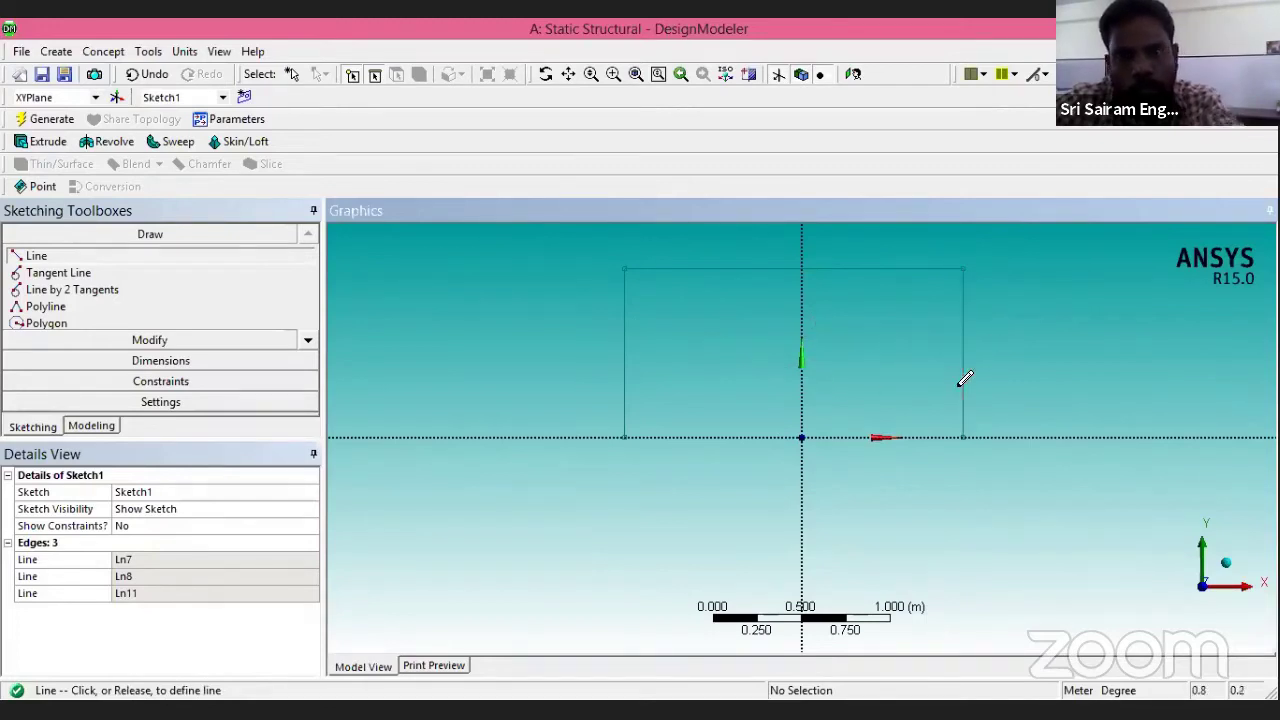
{"action": "left_click", "coordinate": [36, 257]}
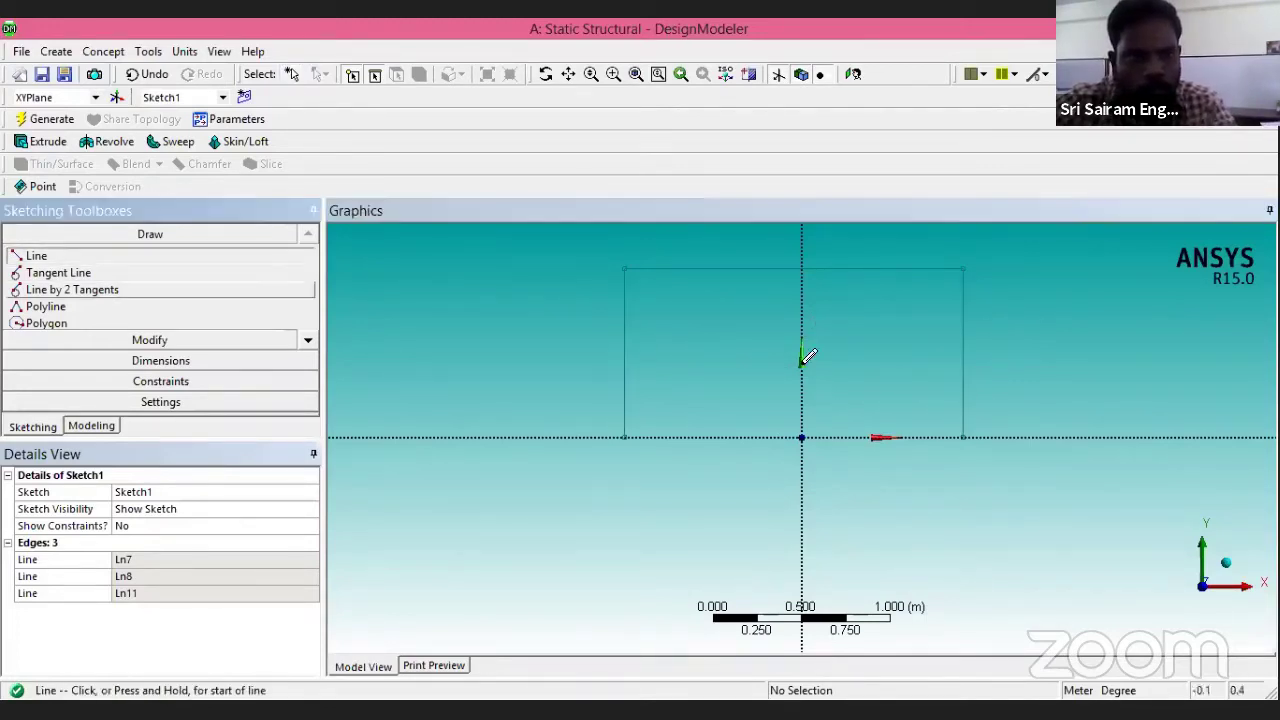
{"action": "left_click", "coordinate": [625, 340]}
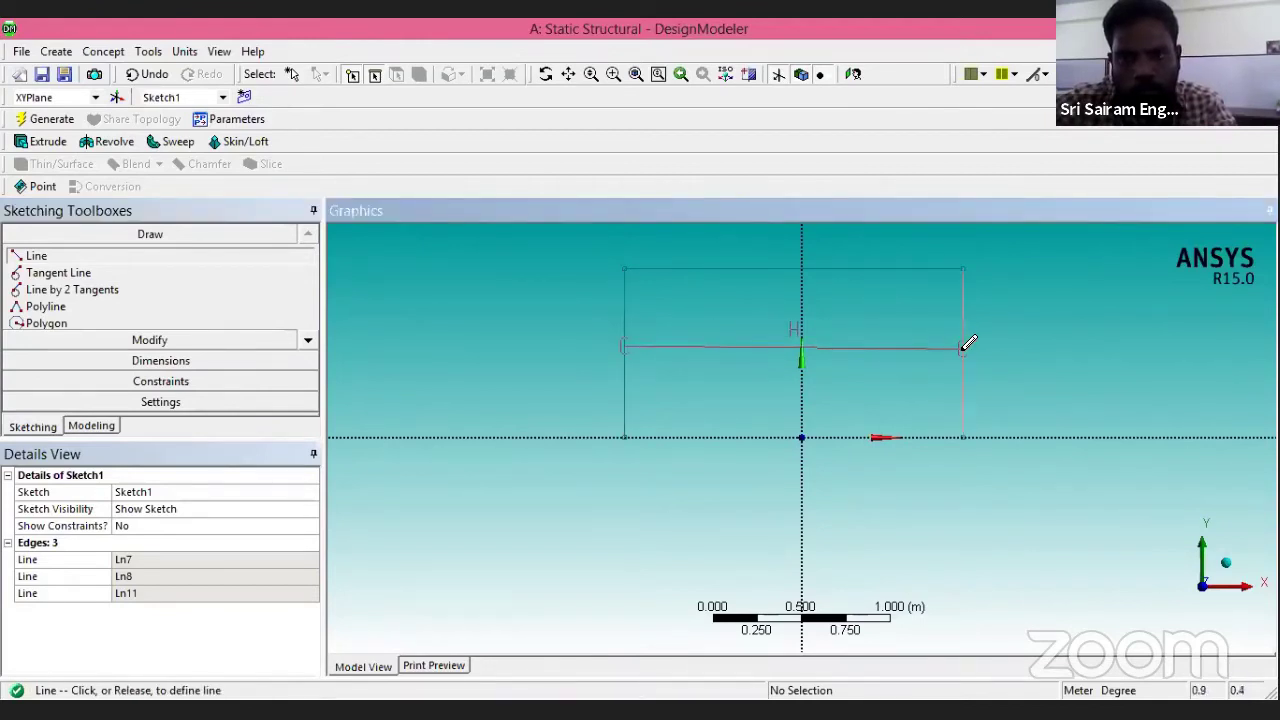
{"action": "left_click", "coordinate": [963, 347]}
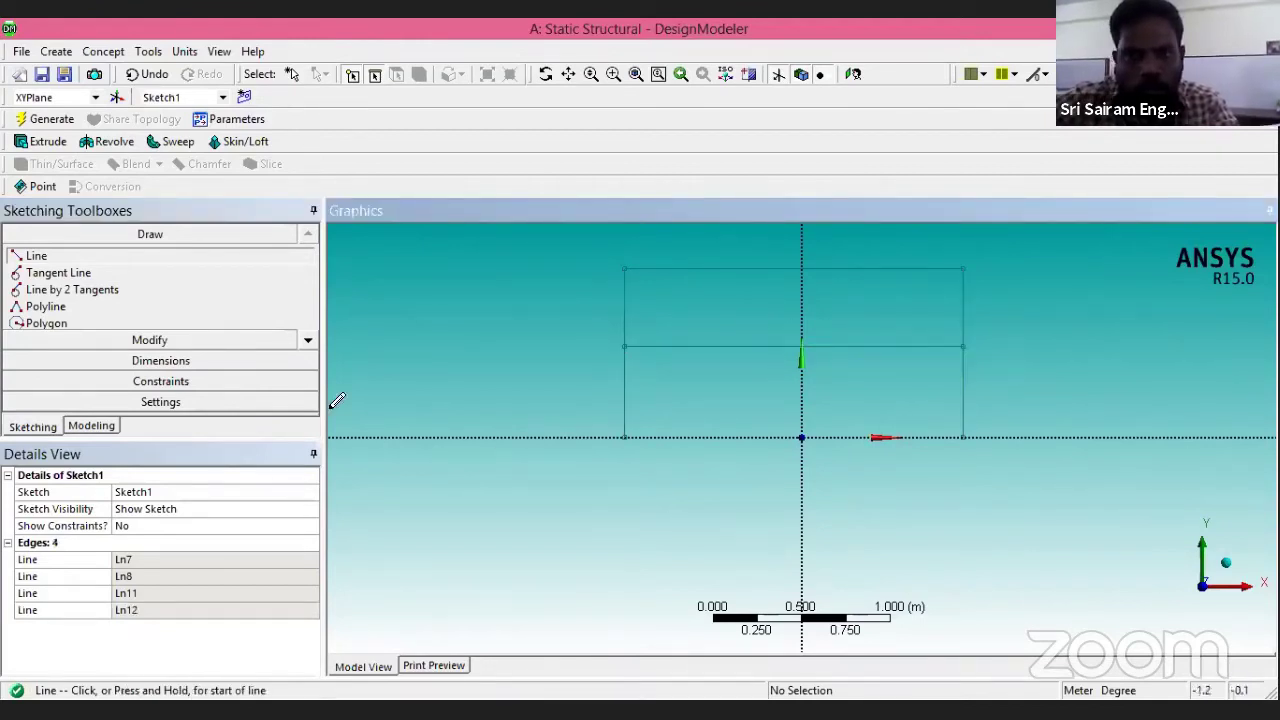
Add a General dimension for the frame's width between the lower ends of the two vertical lines, placed below the frame.
{"action": "left_click", "coordinate": [160, 360]}
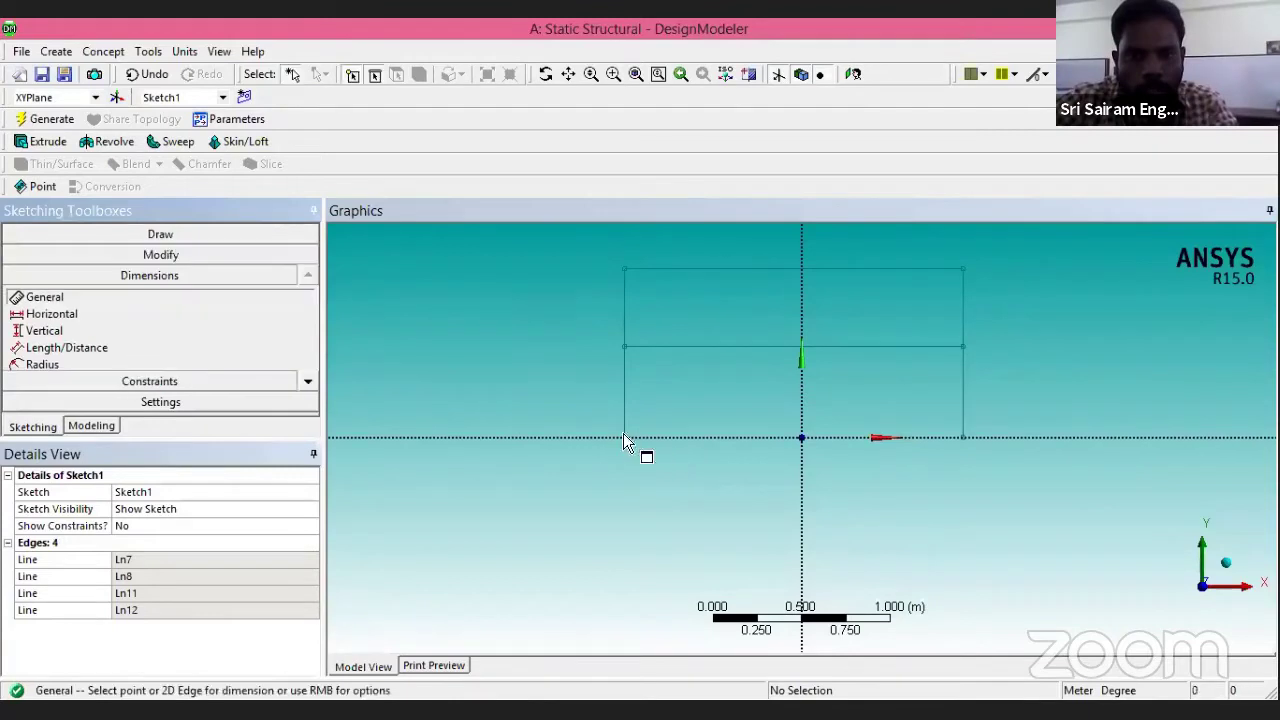
{"action": "left_click", "coordinate": [625, 437]}
{"action": "left_click", "coordinate": [962, 438]}
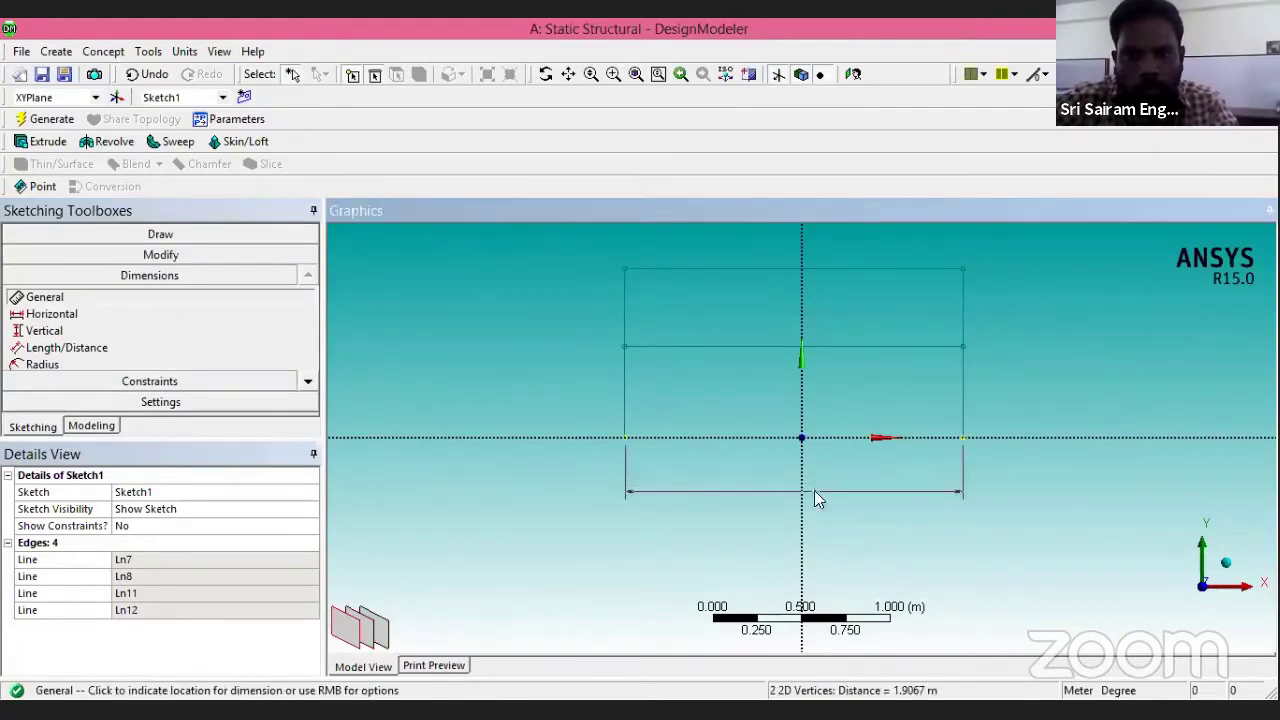
{"action": "left_click", "coordinate": [814, 491]}
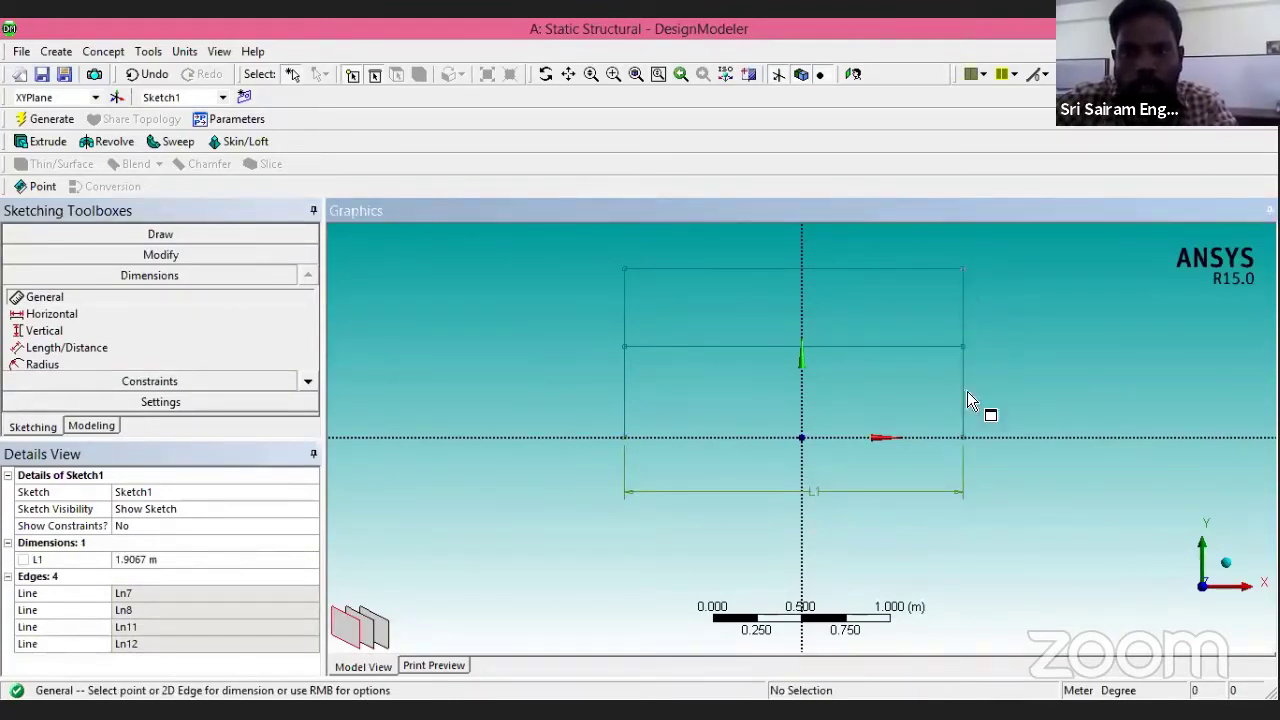
Dimension the frame's full height and the crossbar's height above the X axis, both placed beside the +X vertical line.
{"action": "left_click", "coordinate": [962, 268]}
{"action": "left_click", "coordinate": [962, 437]}
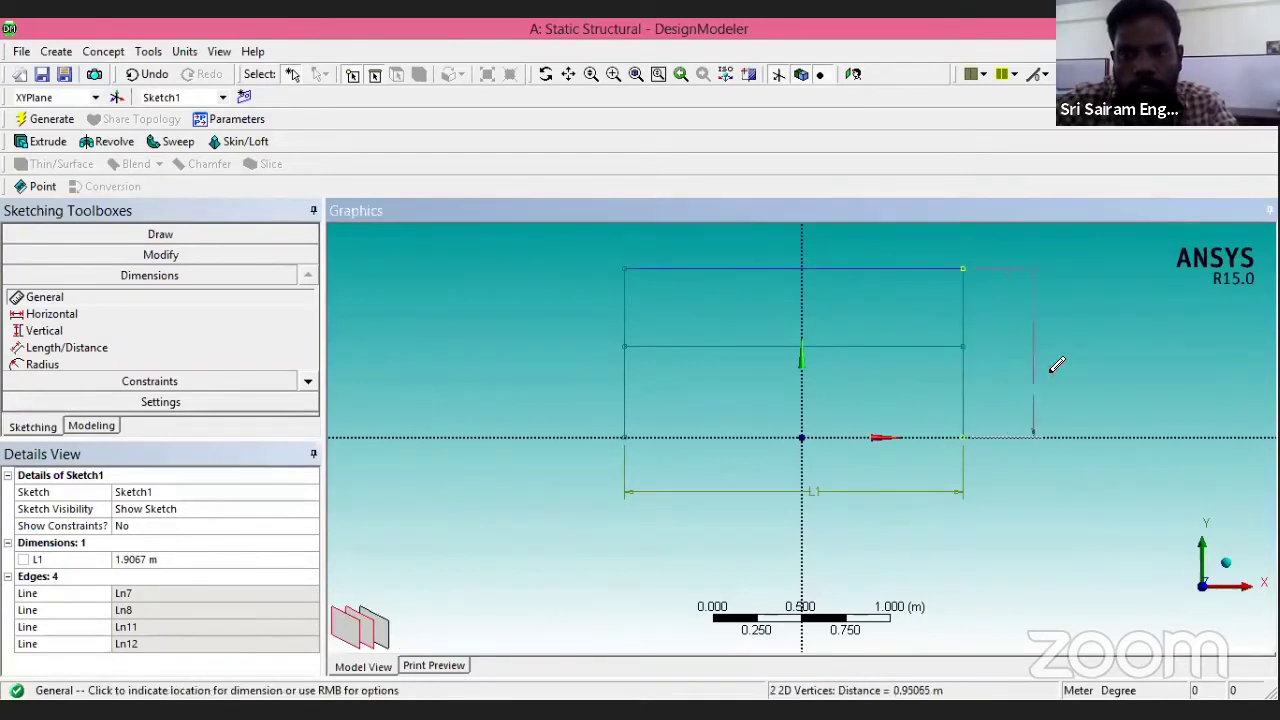
{"action": "left_click", "coordinate": [1068, 354]}
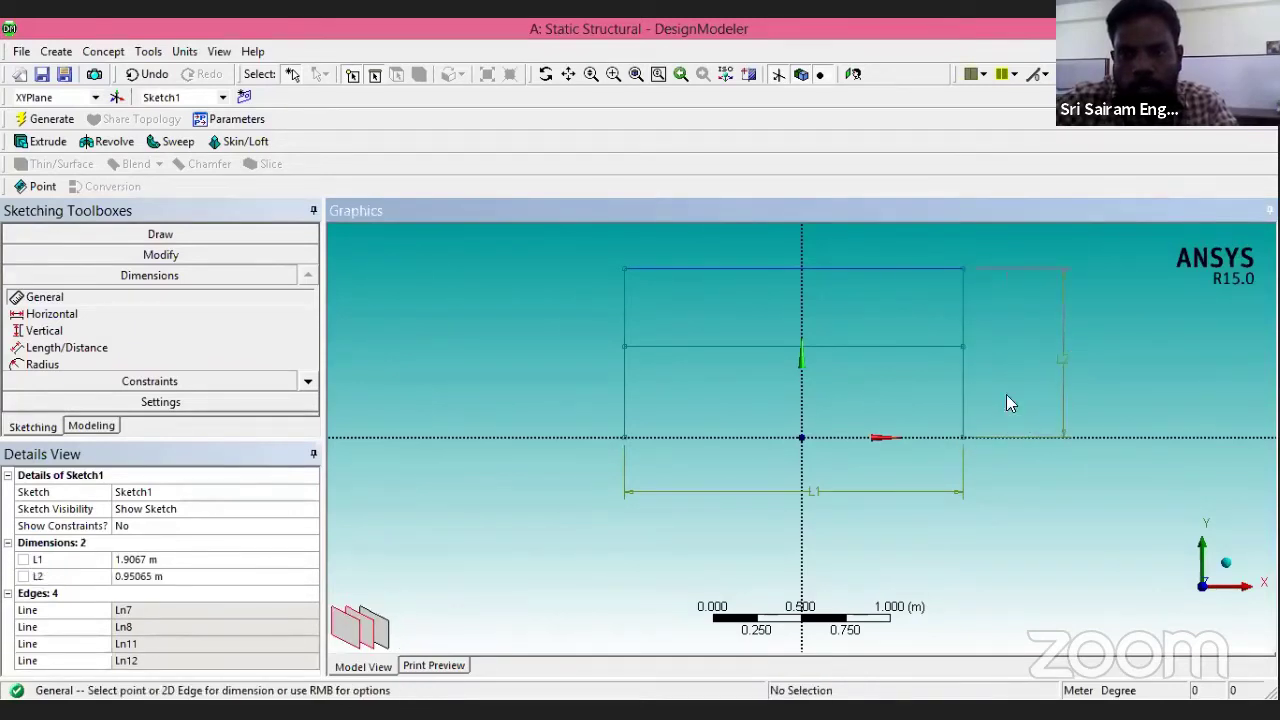
{"action": "left_click", "coordinate": [963, 347]}
{"action": "left_click", "coordinate": [962, 437]}
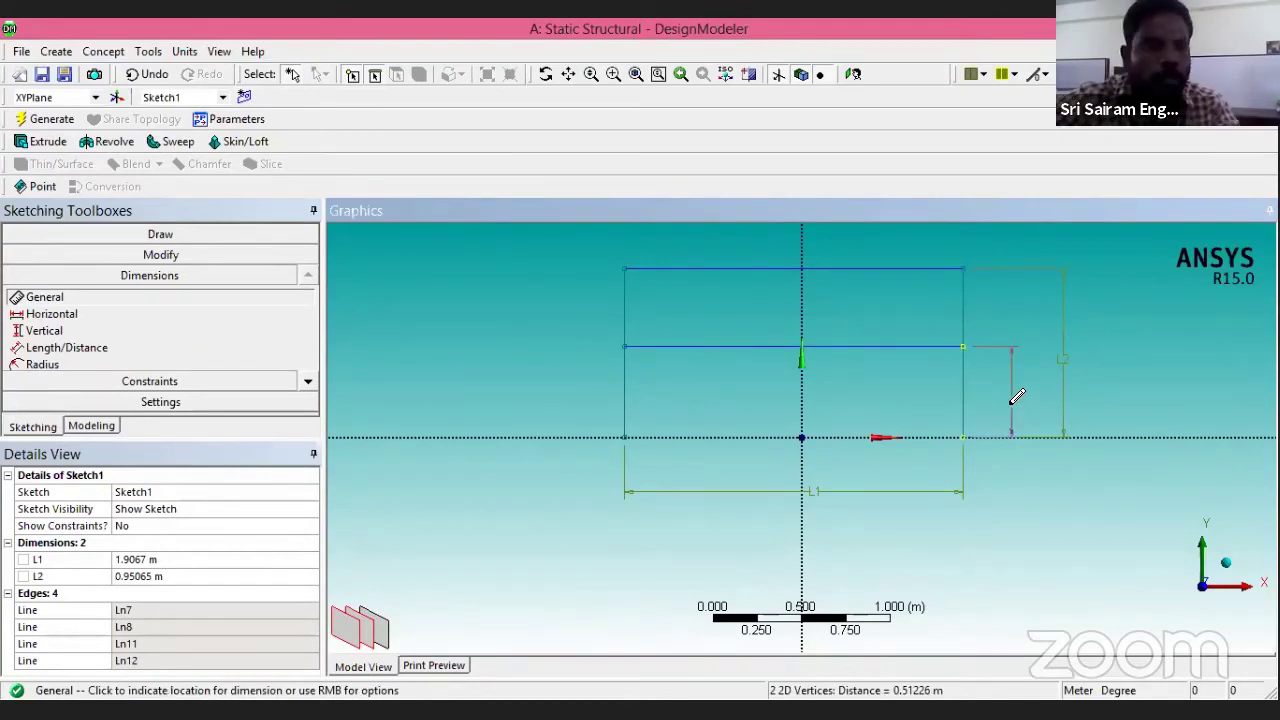
{"action": "left_click", "coordinate": [1015, 399]}
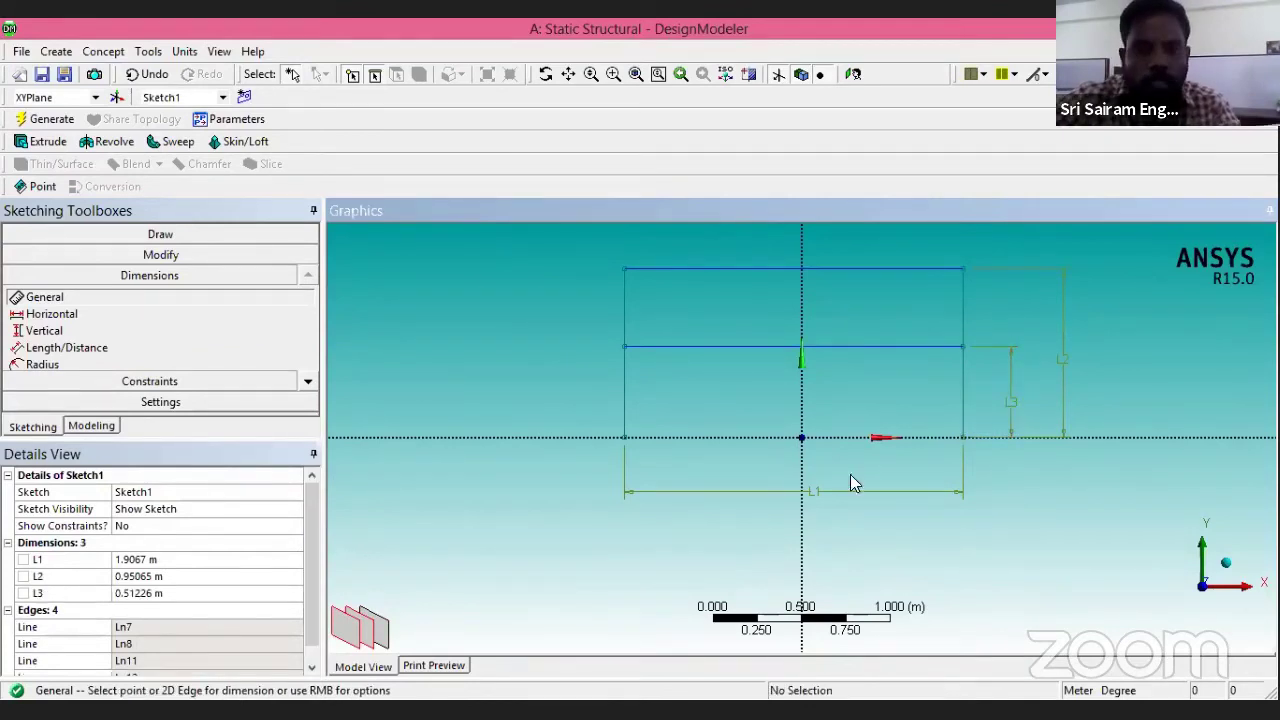
Set the frame's width L1 to 1.2 m and its full height L2 to 0.6 m.
{"action": "left_click", "coordinate": [130, 560]}
{"action": "type", "text": "1"}
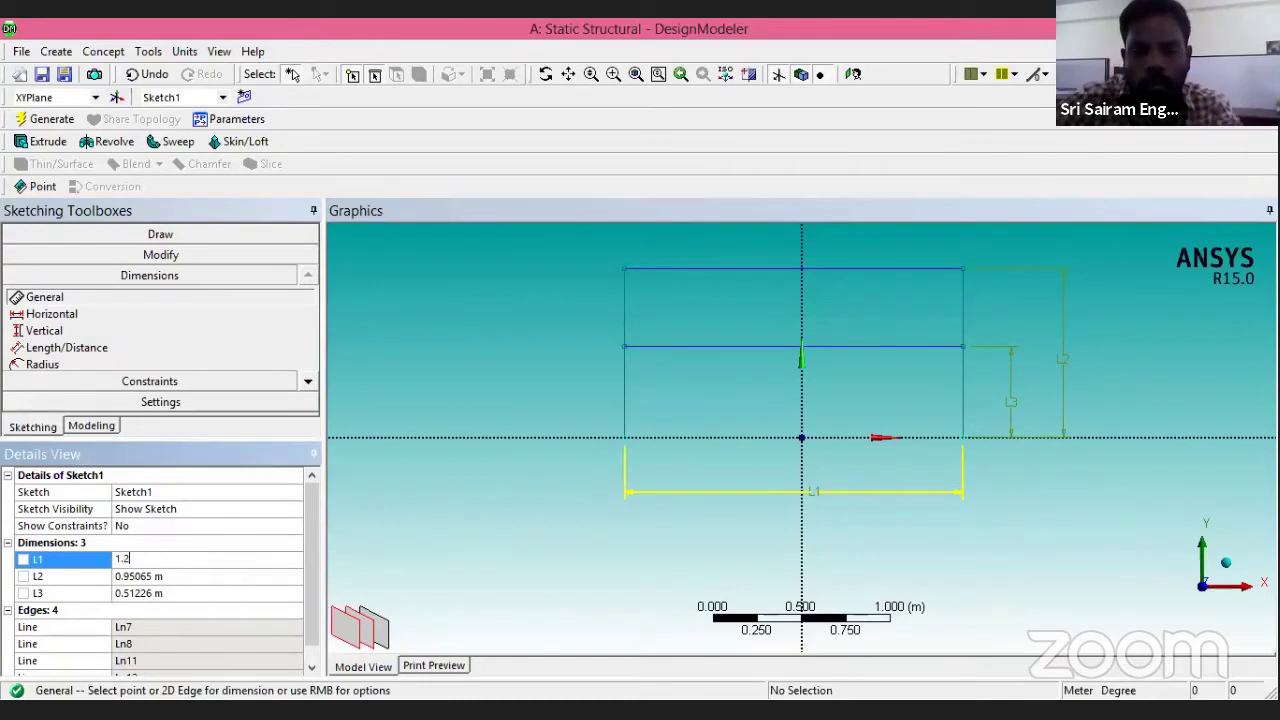
{"action": "type", "text": ".2"}
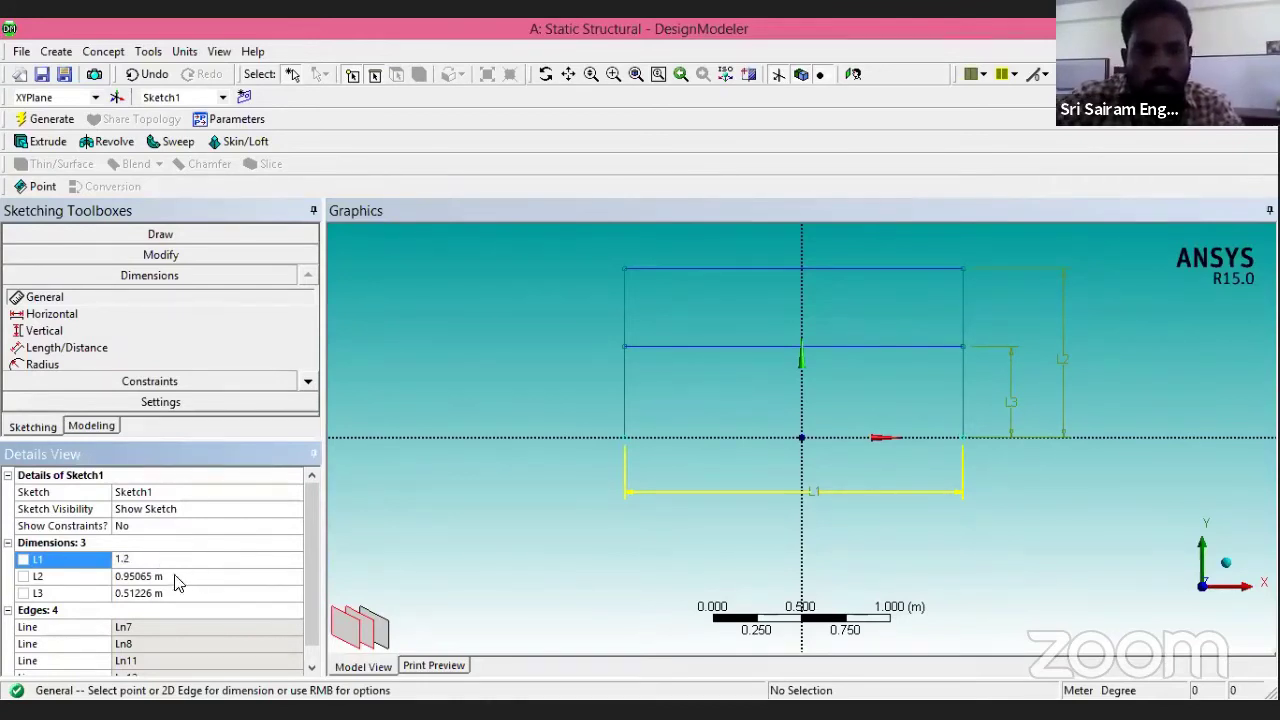
{"action": "key", "text": "Return"}
{"action": "left_click", "coordinate": [176, 576]}
{"action": "type", "text": "0.6"}
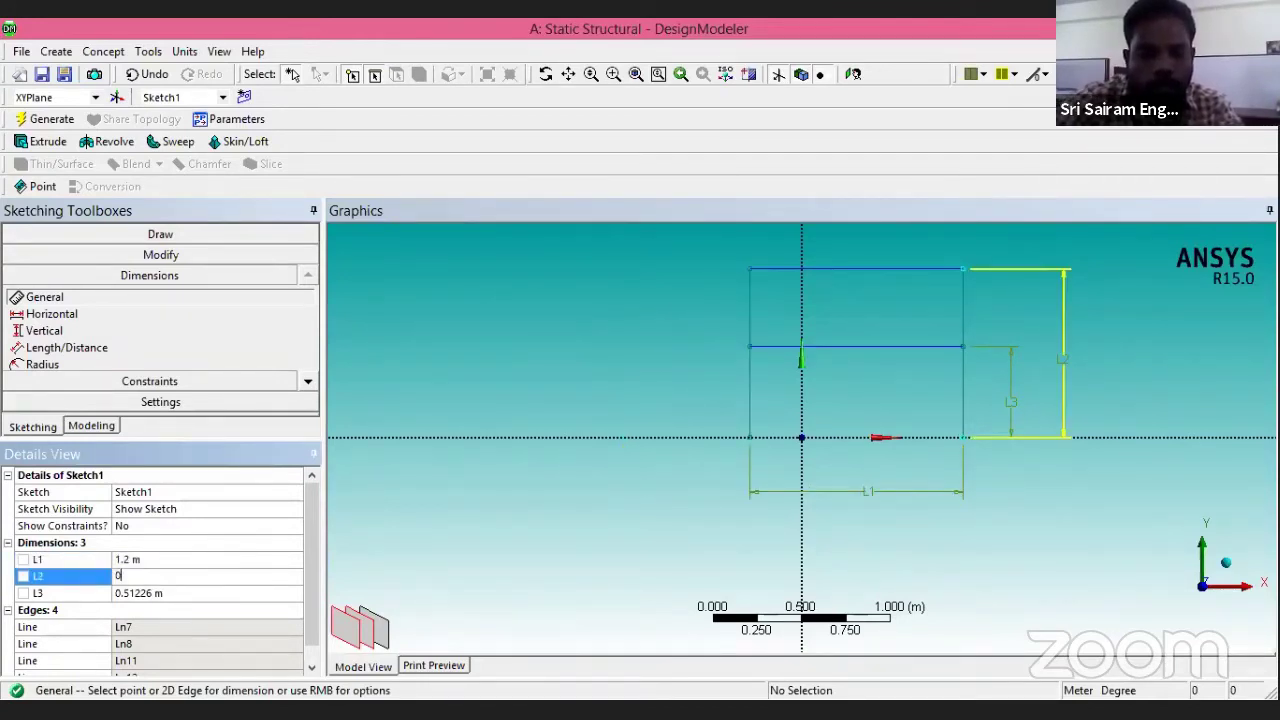
Set the crossbar's height dimension L3 to 0.3 m.
{"action": "left_click", "coordinate": [154, 592]}
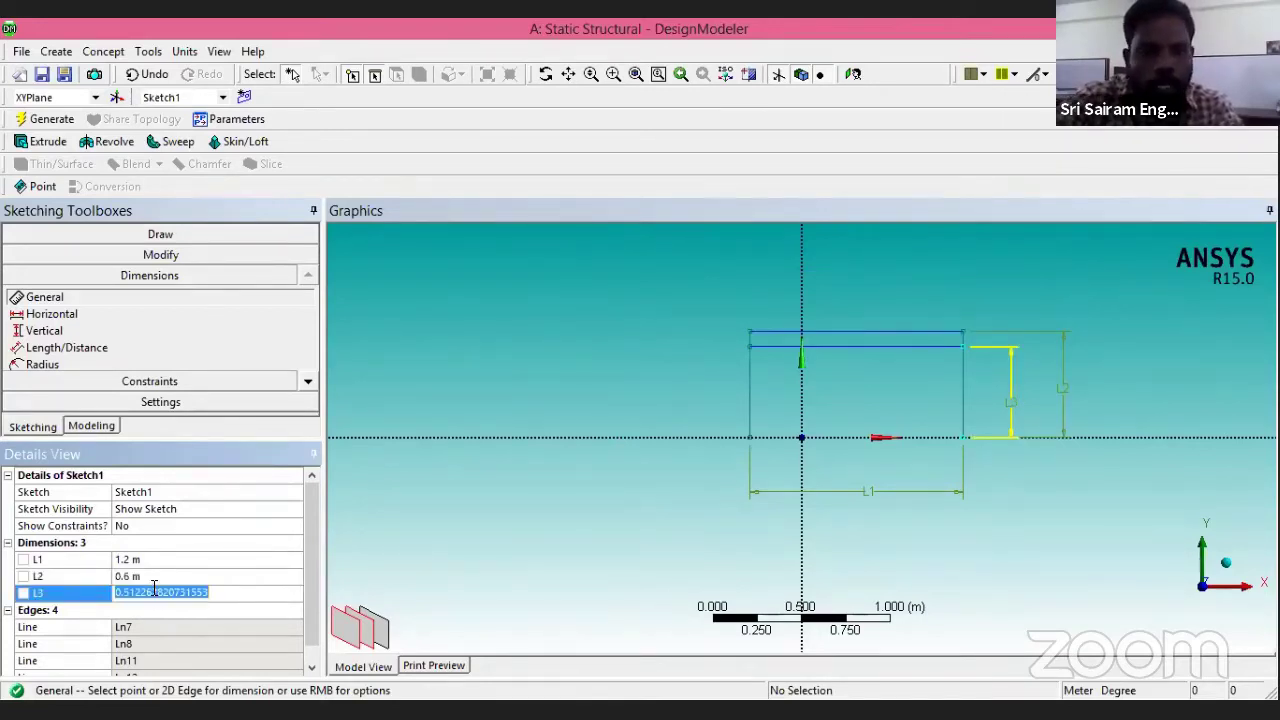
{"action": "type", "text": "0"}
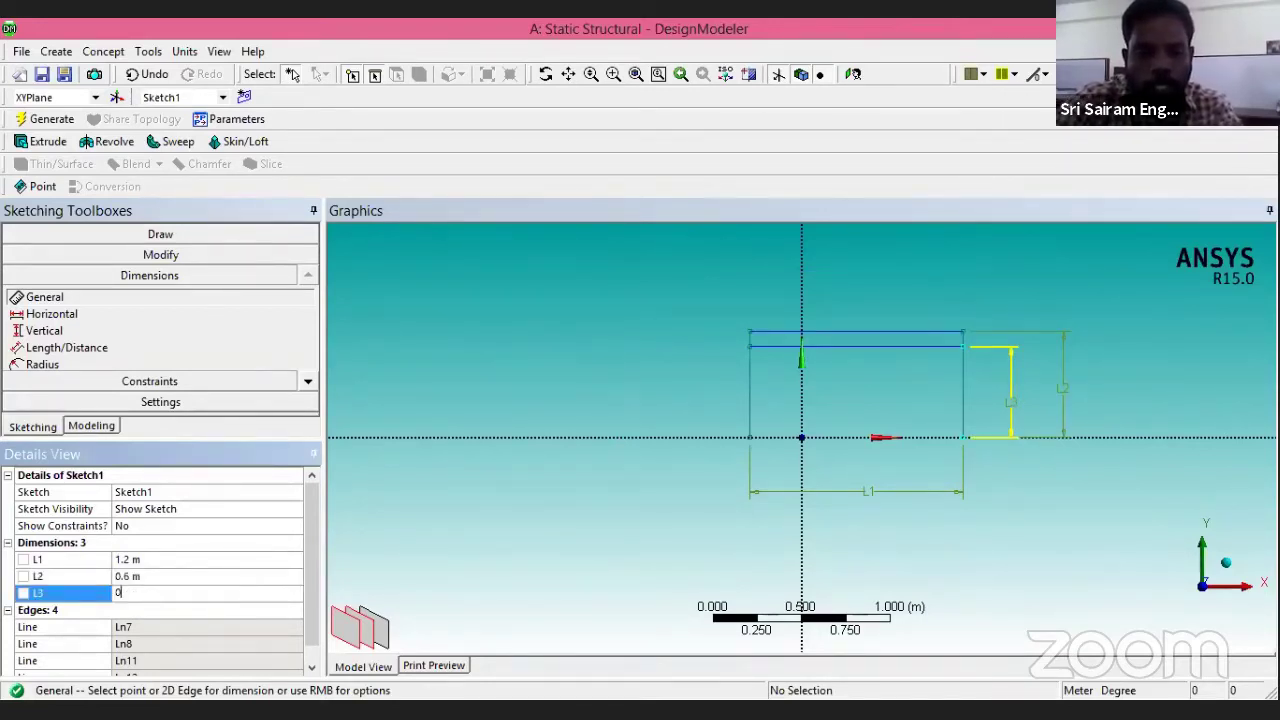
{"action": "type", "text": ".3"}
{"action": "key", "text": "Return"}
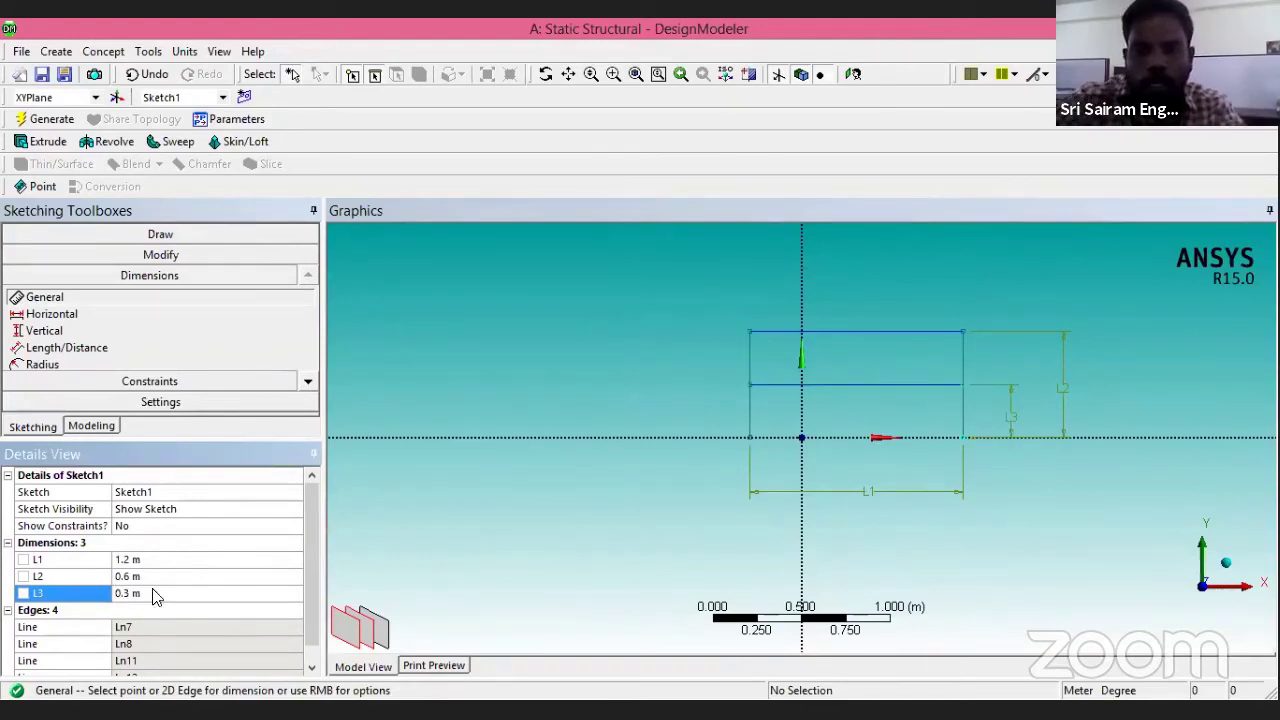
Dimension the distance from the Y axis to the vertical line on its negative side, set it to 0.6 m, and generate the model.
{"action": "left_click", "coordinate": [800, 421]}
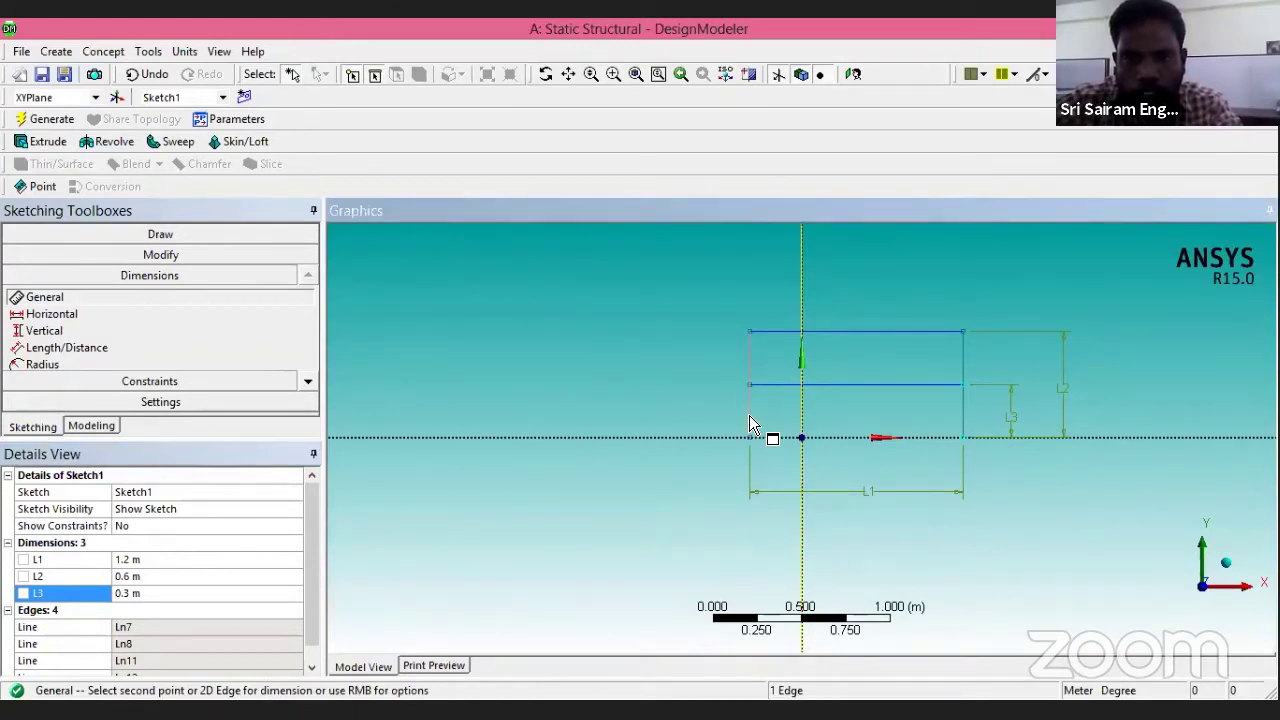
{"action": "left_click", "coordinate": [749, 416]}
{"action": "left_click", "coordinate": [778, 421]}
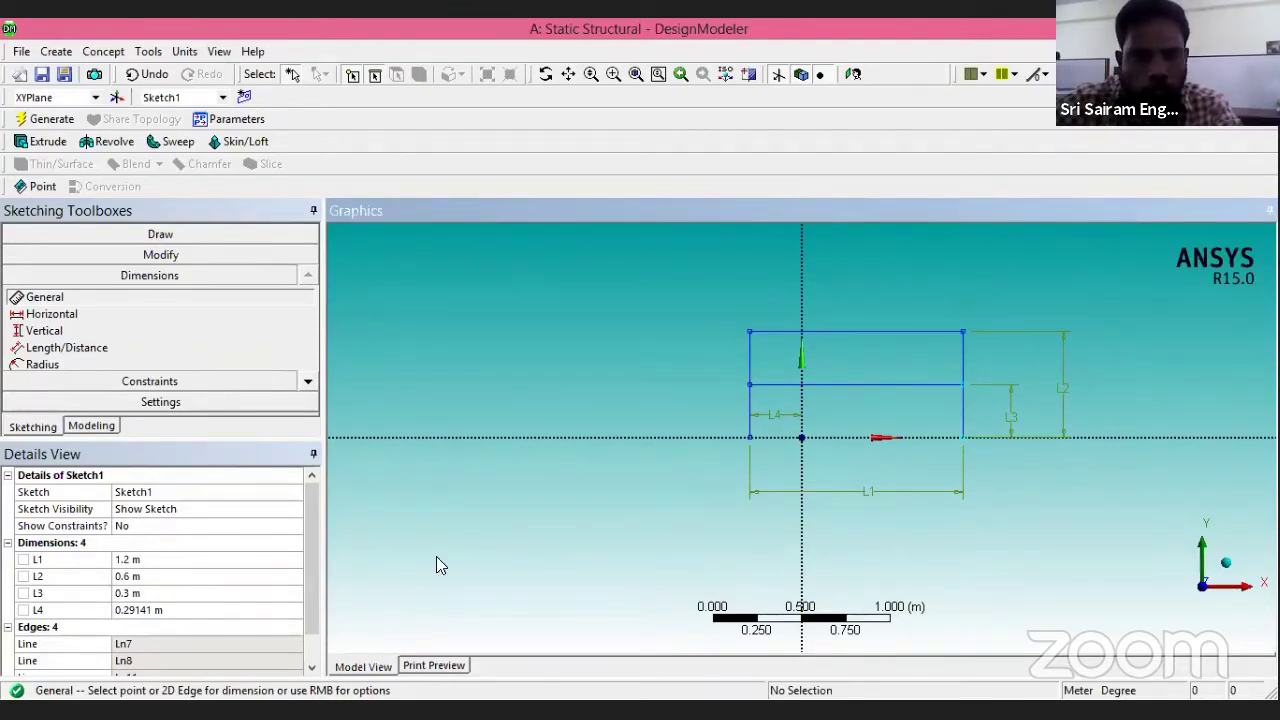
{"action": "left_click", "coordinate": [156, 612]}
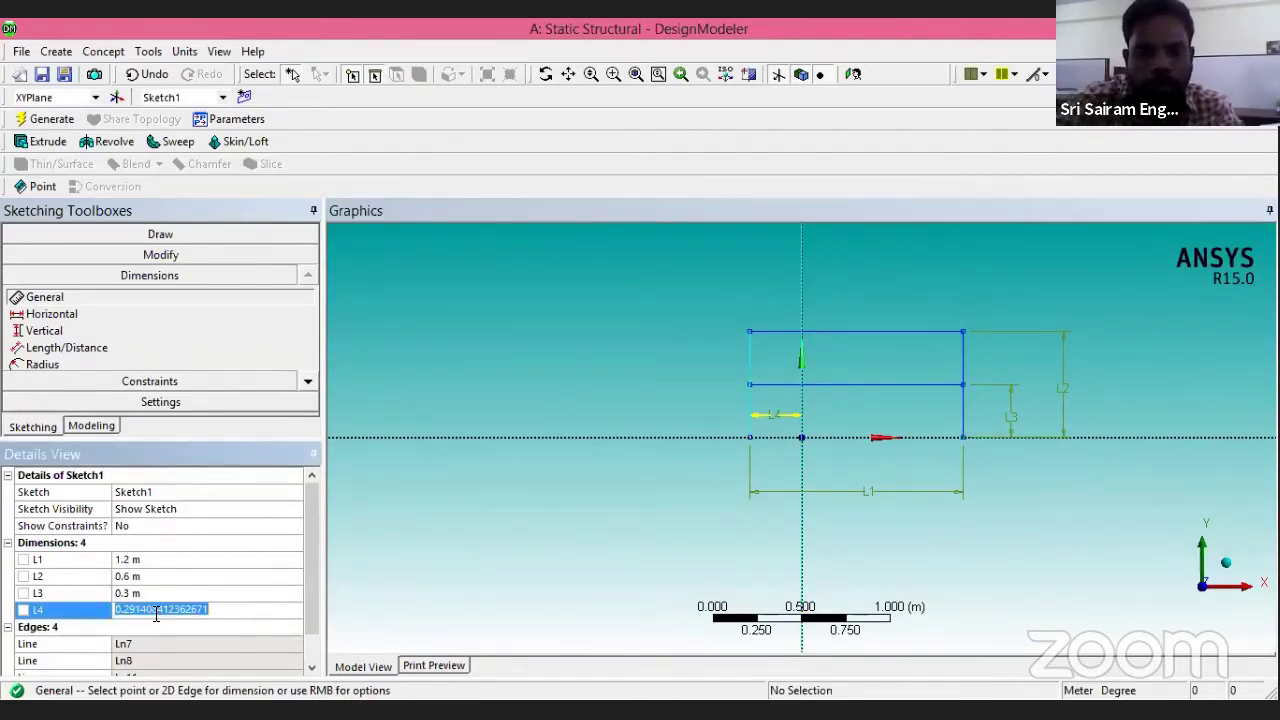
{"action": "type", "text": "0.6"}
{"action": "key", "text": "Return"}
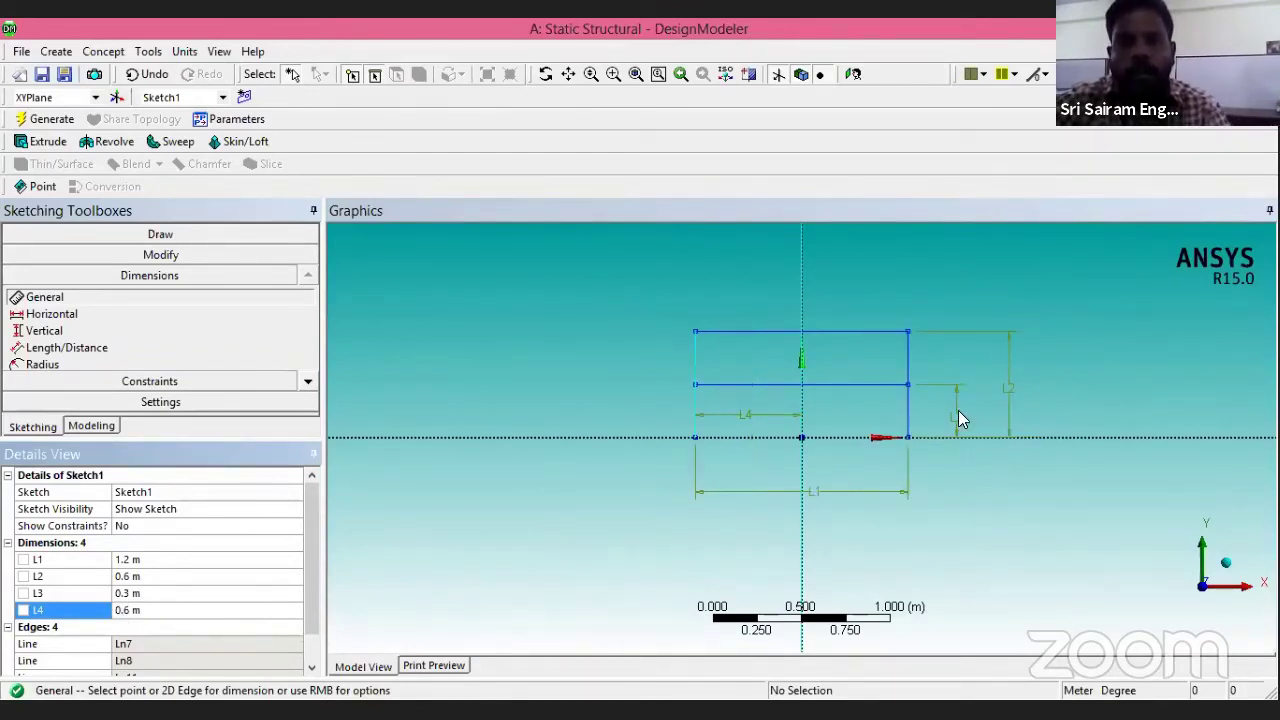
{"action": "mouse_move", "coordinate": [960, 420]}
{"action": "middle_mouse_down"}
{"action": "mouse_move", "coordinate": [977, 486]}
{"action": "mouse_move", "coordinate": [889, 534]}
{"action": "mouse_move", "coordinate": [594, 537]}
{"action": "mouse_move", "coordinate": [522, 494]}
{"action": "middle_mouse_up"}
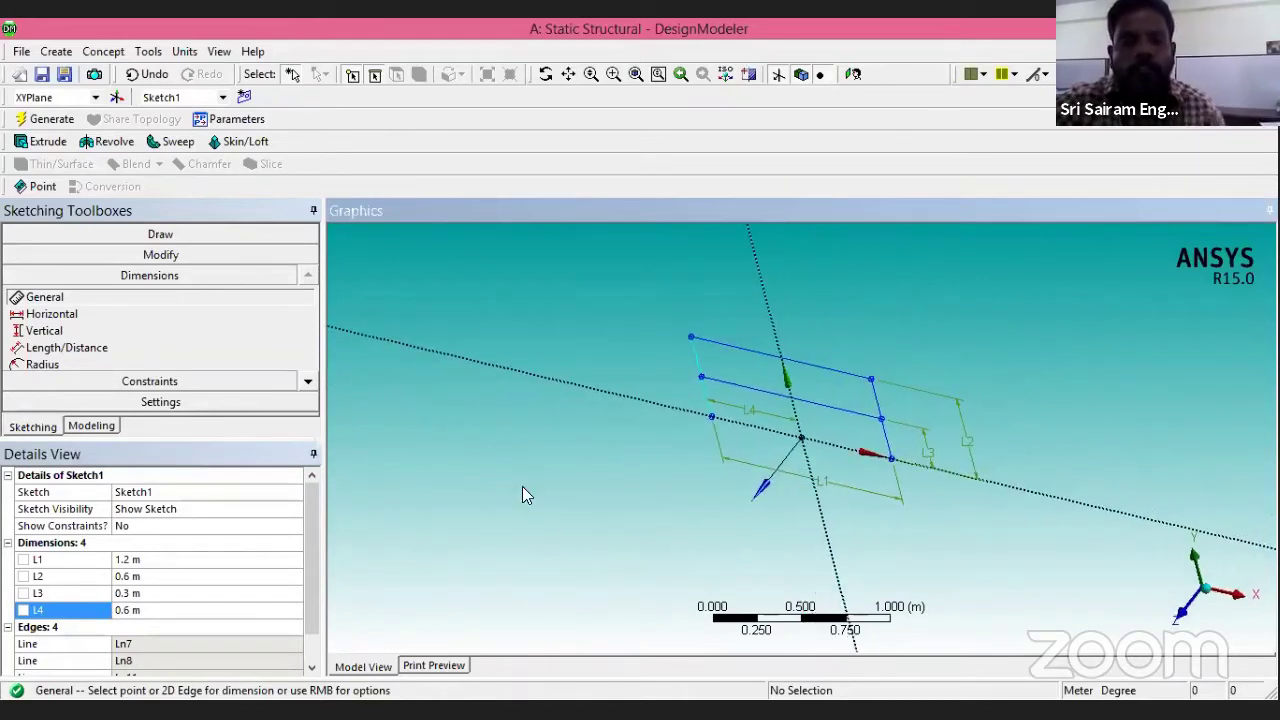
{"action": "left_click", "coordinate": [45, 120]}
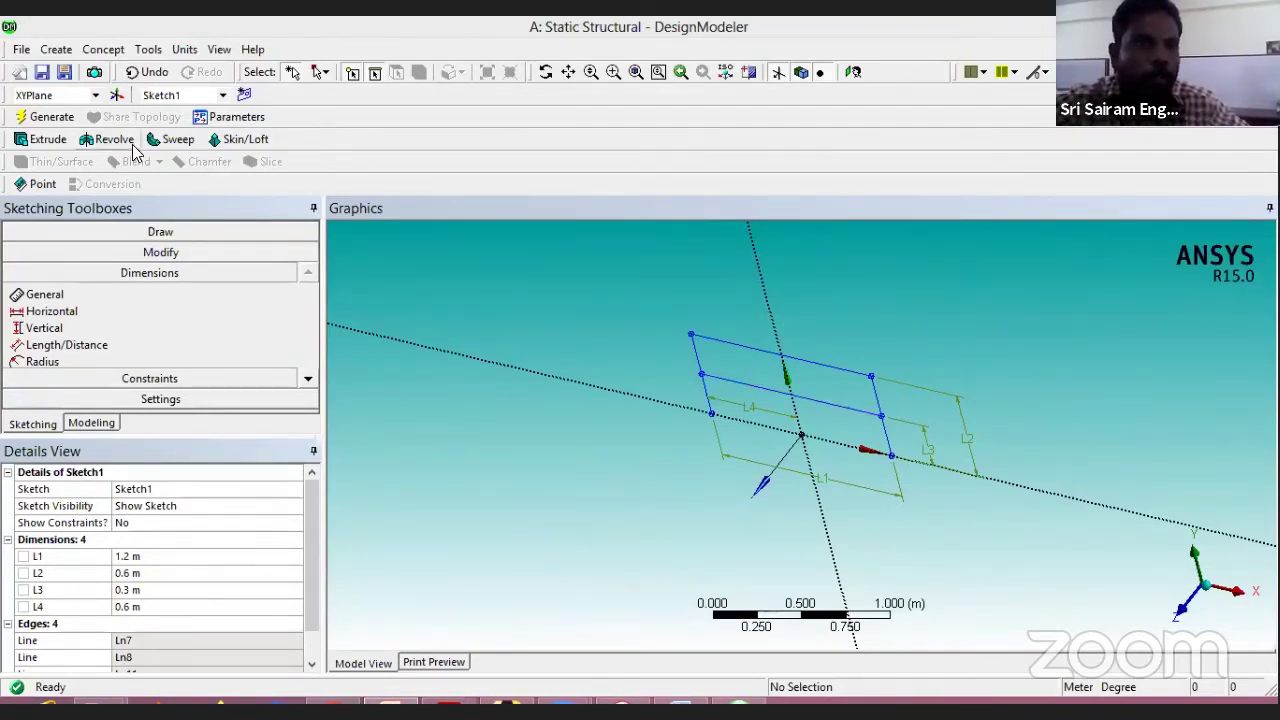
Create a Lines From Sketches feature with Sketch1 as base object and the Add Material operation, and generate the line body.
{"action": "left_click", "coordinate": [57, 50]}
{"action": "mouse_move", "coordinate": [100, 51]}
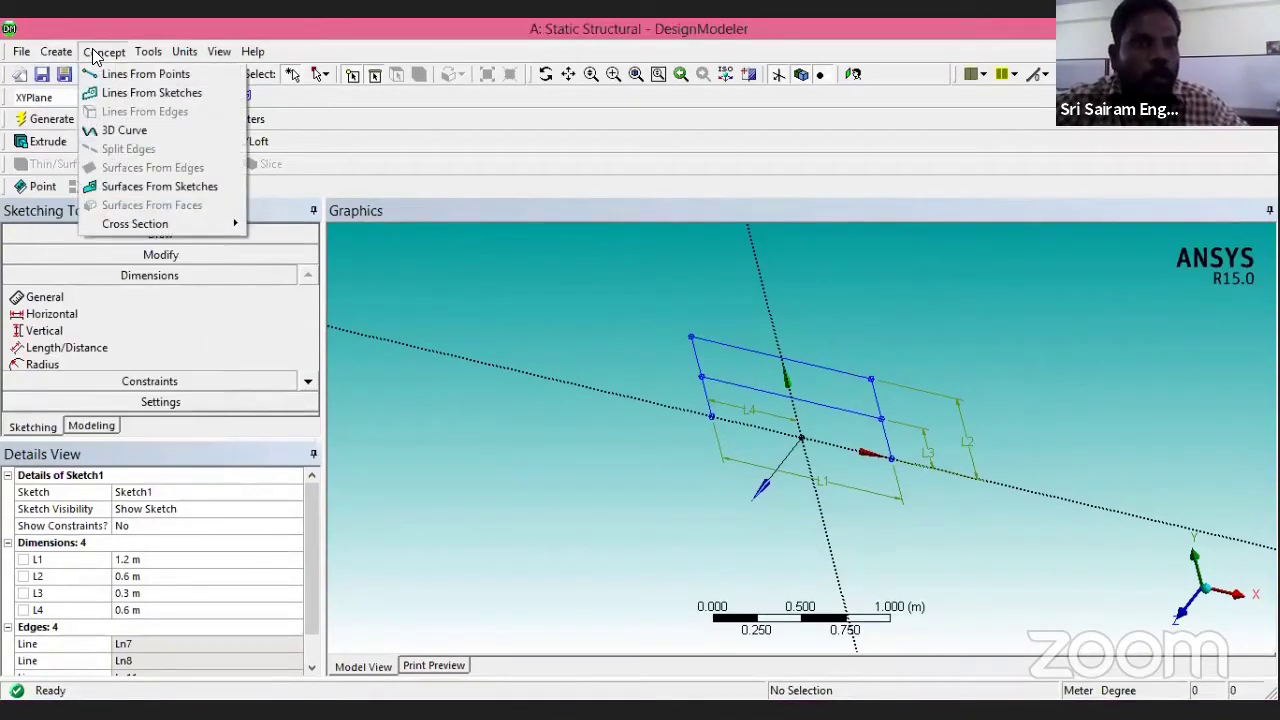
{"action": "left_click", "coordinate": [132, 93]}
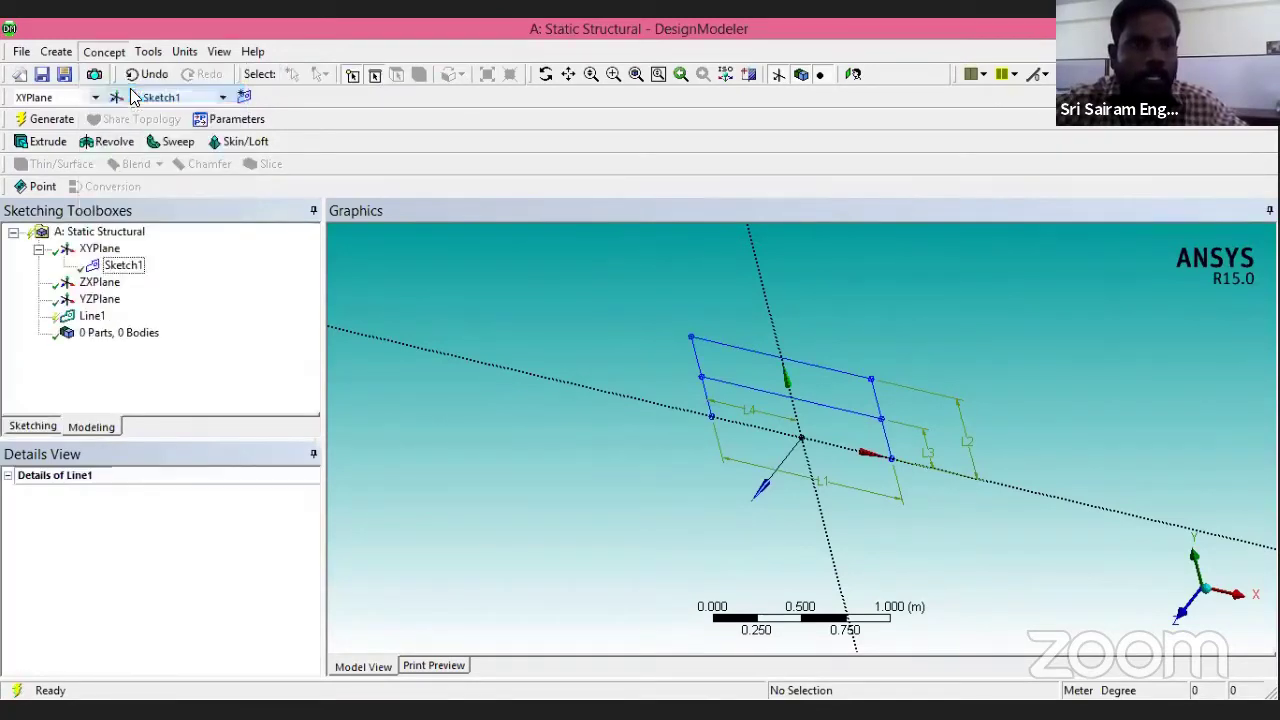
{"action": "left_click", "coordinate": [108, 268]}
{"action": "left_click", "coordinate": [166, 510]}
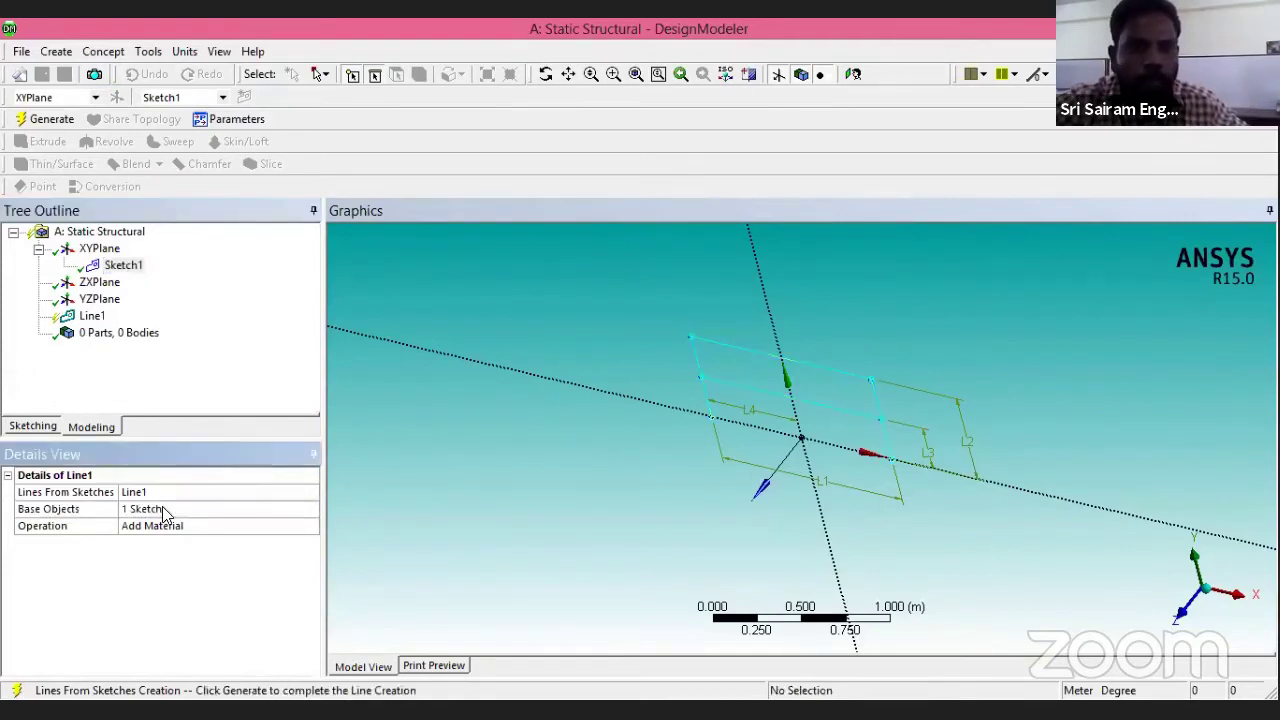
{"action": "mouse_move", "coordinate": [920, 538]}
{"action": "left_mouse_down"}
{"action": "mouse_move", "coordinate": [886, 531]}
{"action": "mouse_move", "coordinate": [871, 543]}
{"action": "left_mouse_up"}
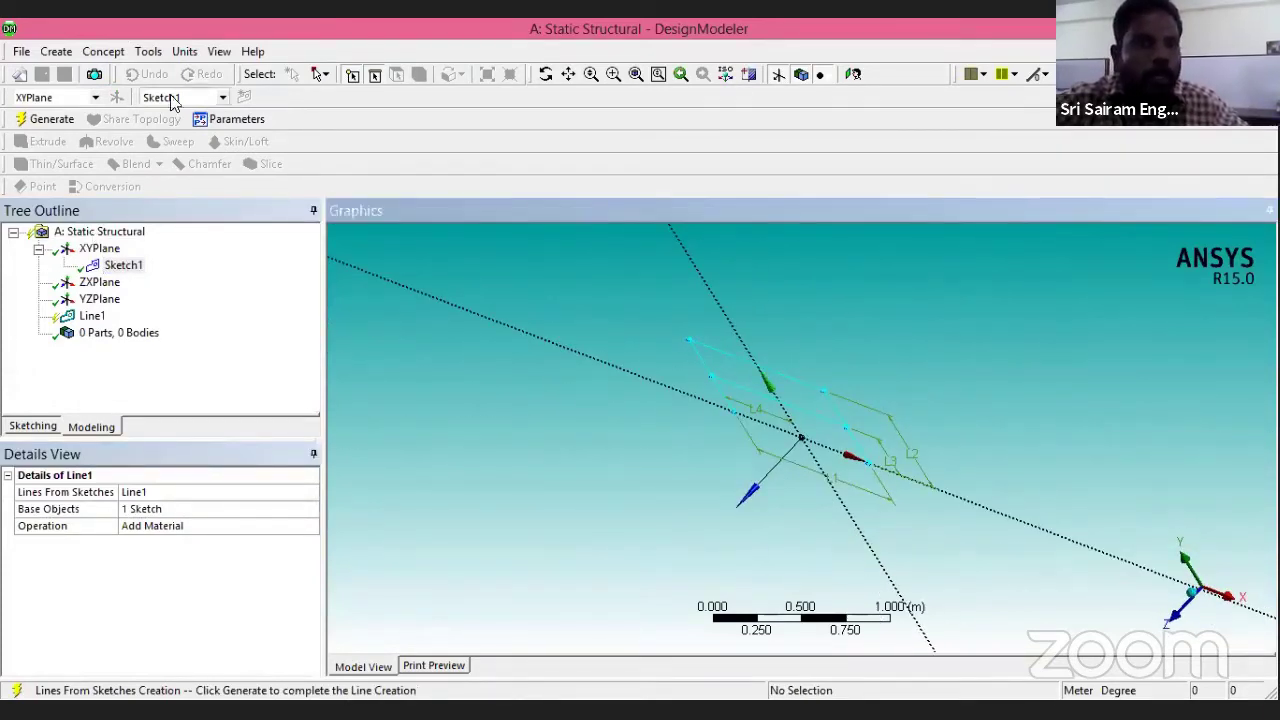
{"action": "left_click", "coordinate": [70, 52]}
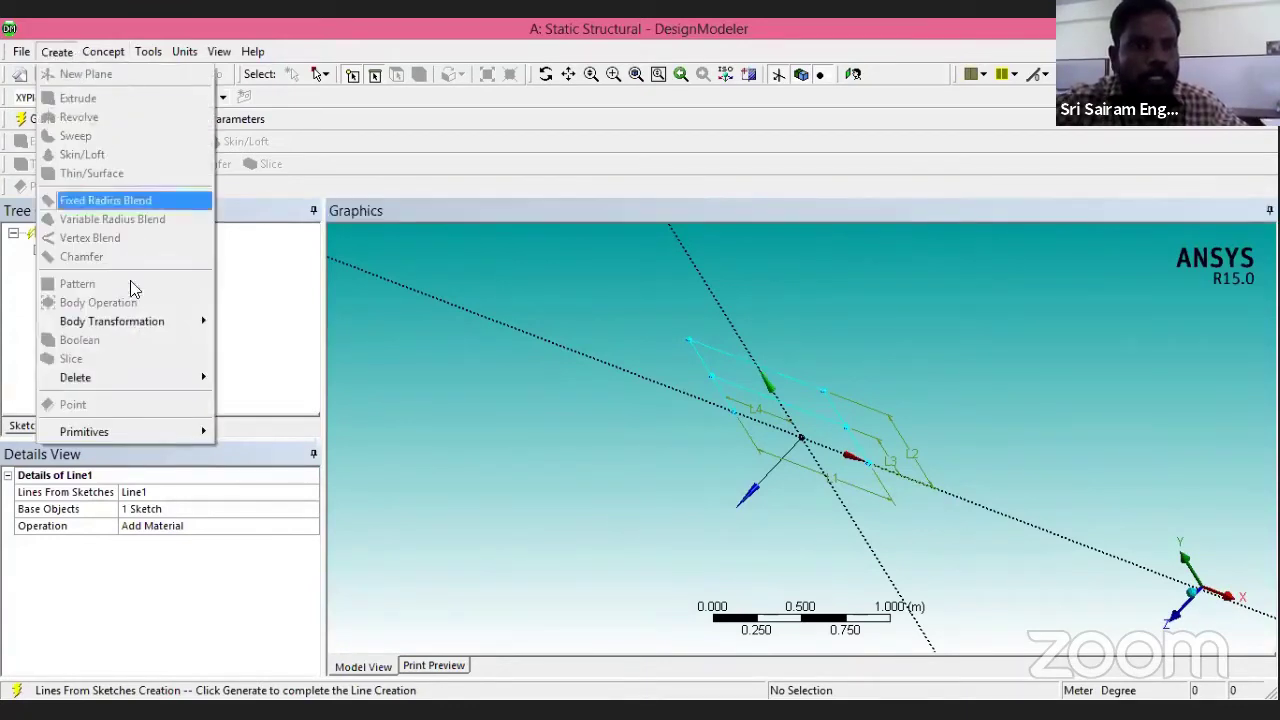
{"action": "mouse_move", "coordinate": [128, 323]}
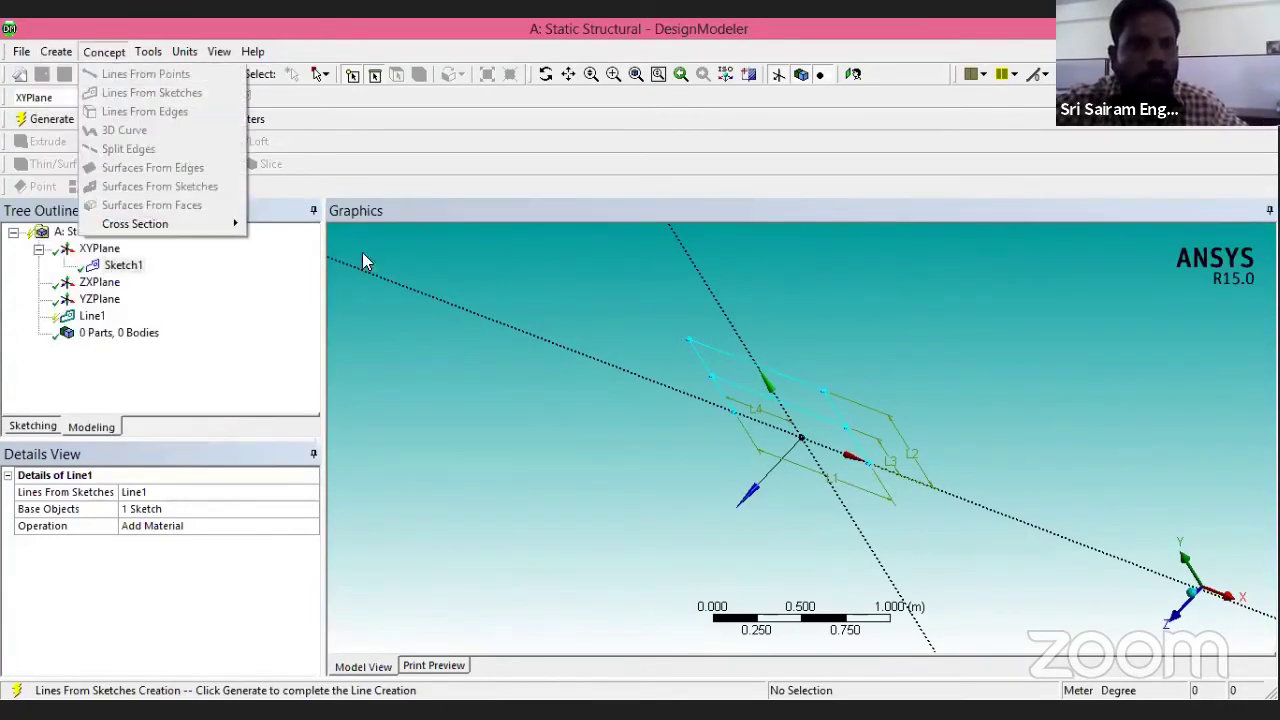
{"action": "left_click", "coordinate": [390, 312]}
{"action": "left_click", "coordinate": [44, 118]}
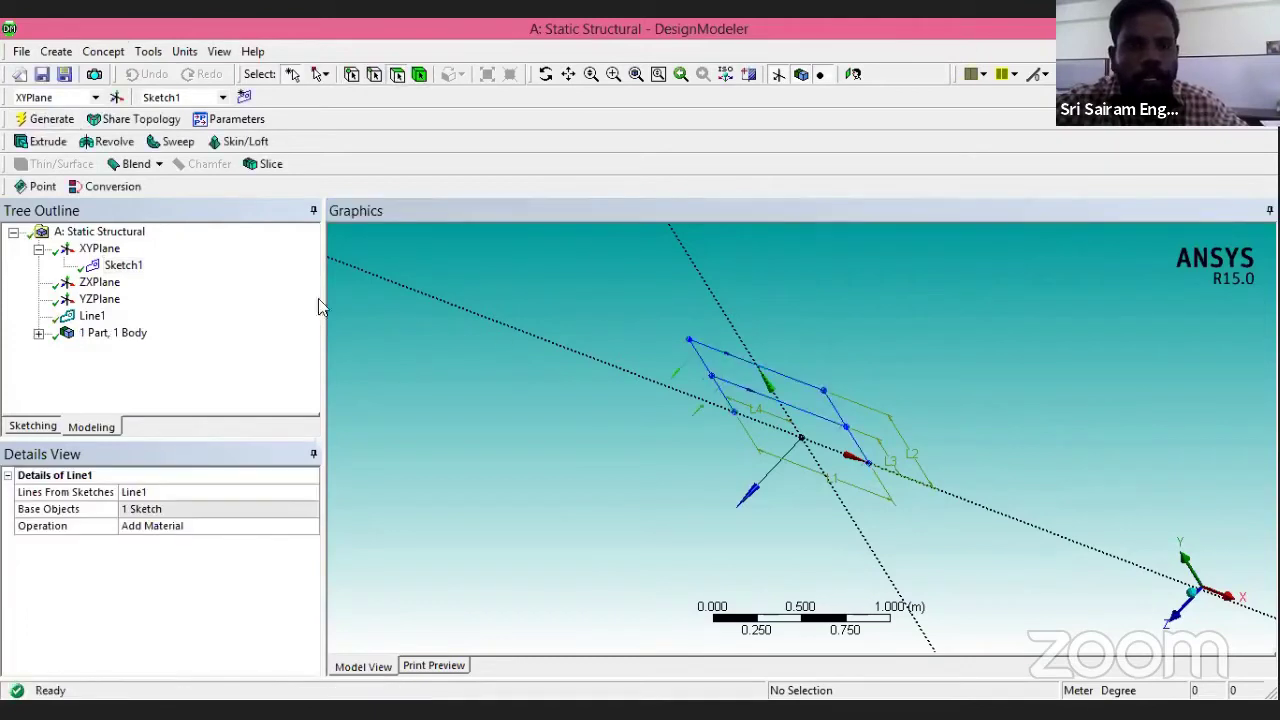
Start a body Translate feature and assign the frame's Line Body as the body to move.
{"action": "left_click", "coordinate": [57, 51]}
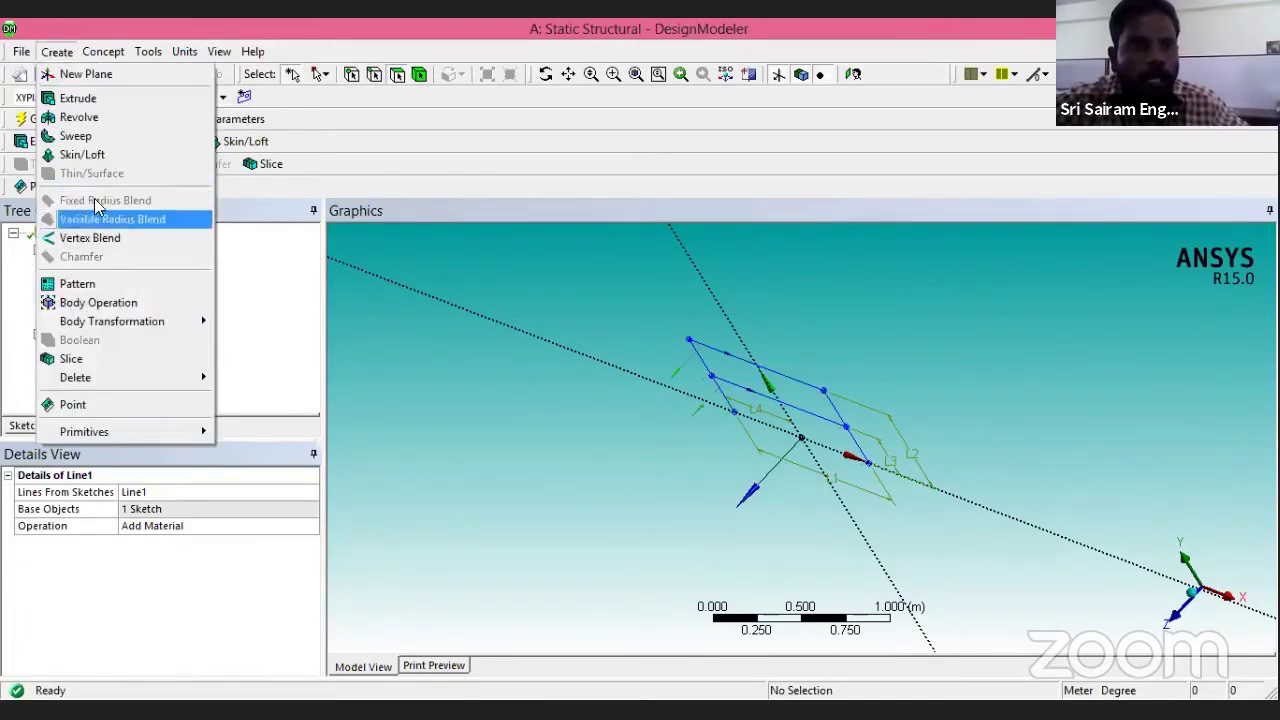
{"action": "mouse_move", "coordinate": [102, 326]}
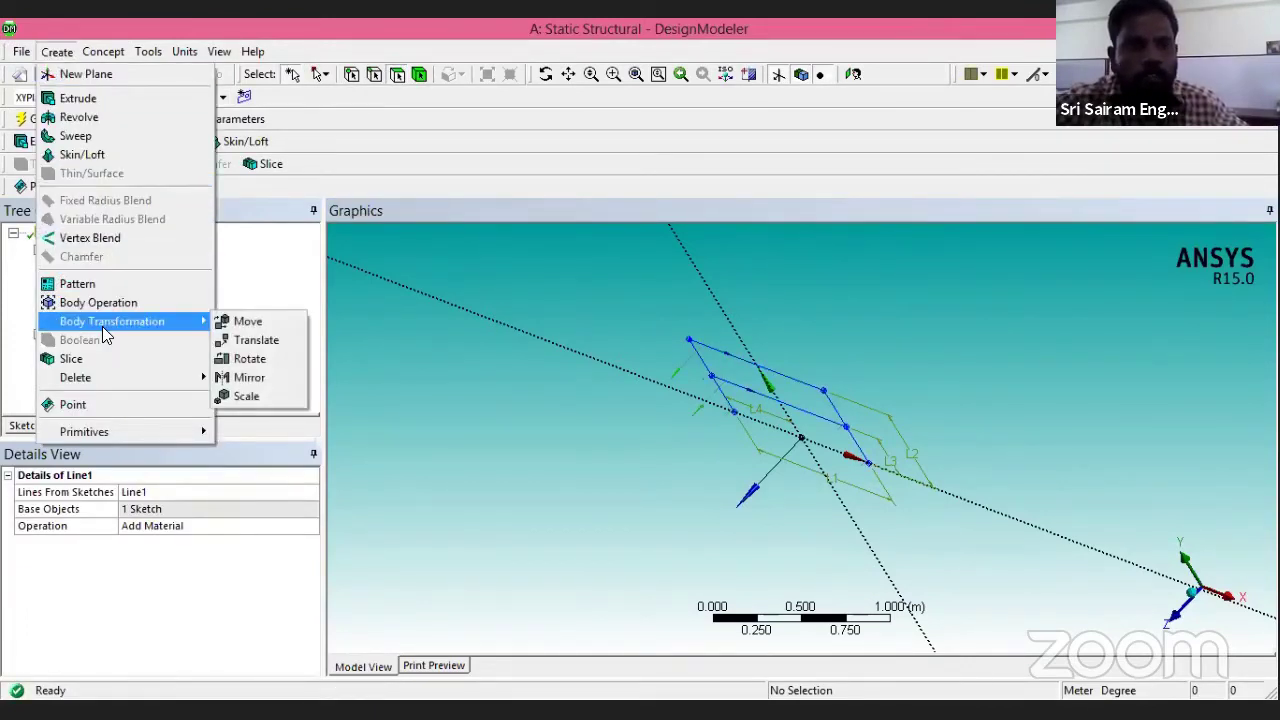
{"action": "left_click", "coordinate": [264, 345]}
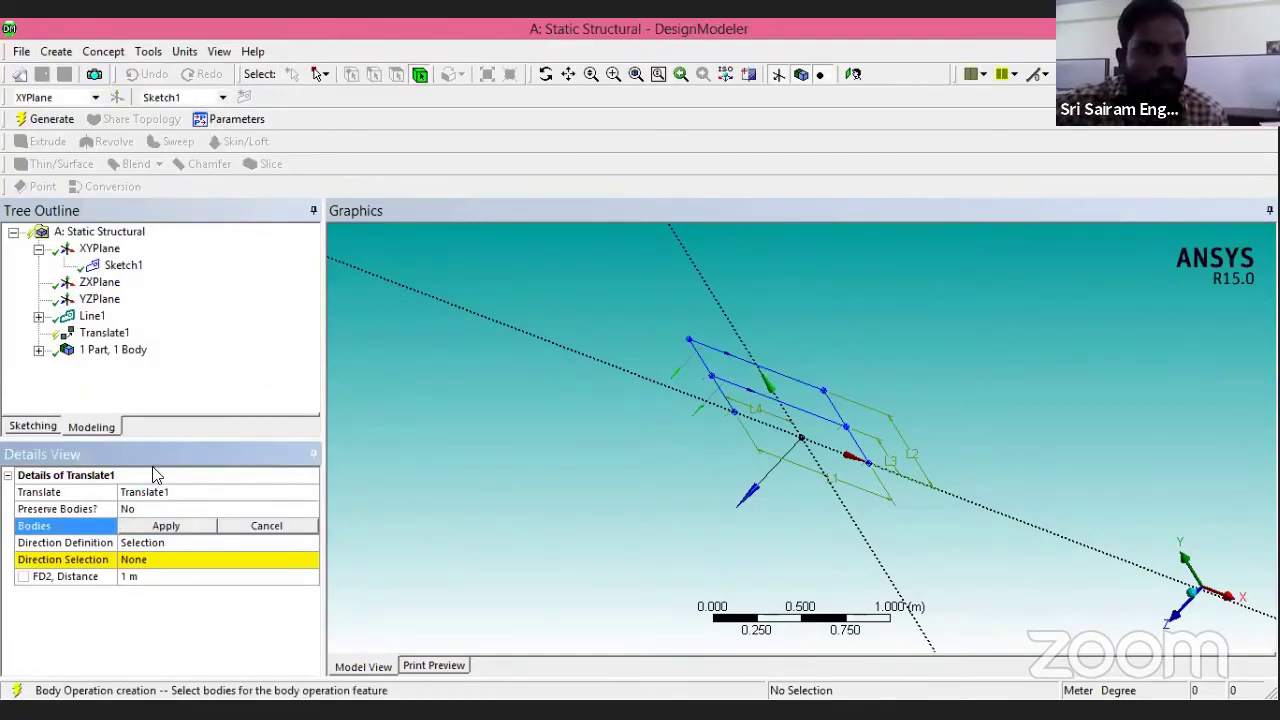
{"action": "left_click", "coordinate": [108, 352]}
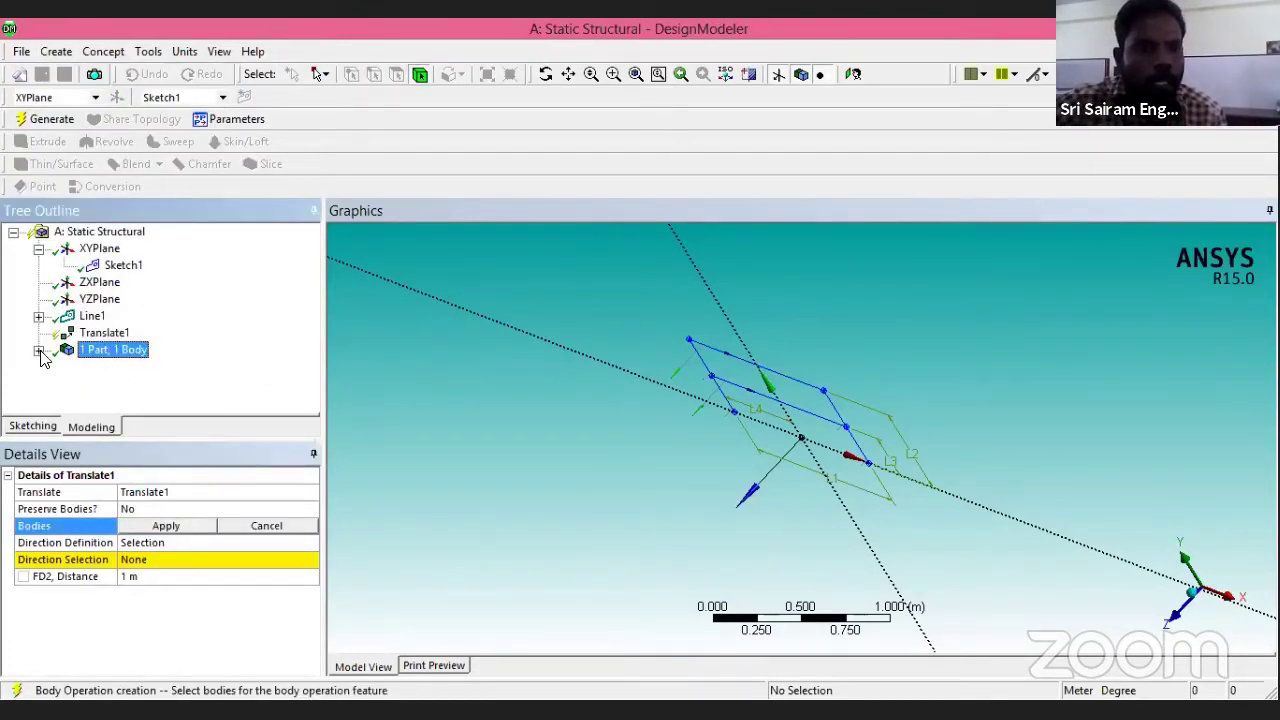
{"action": "left_click", "coordinate": [38, 350]}
{"action": "left_click", "coordinate": [127, 367]}
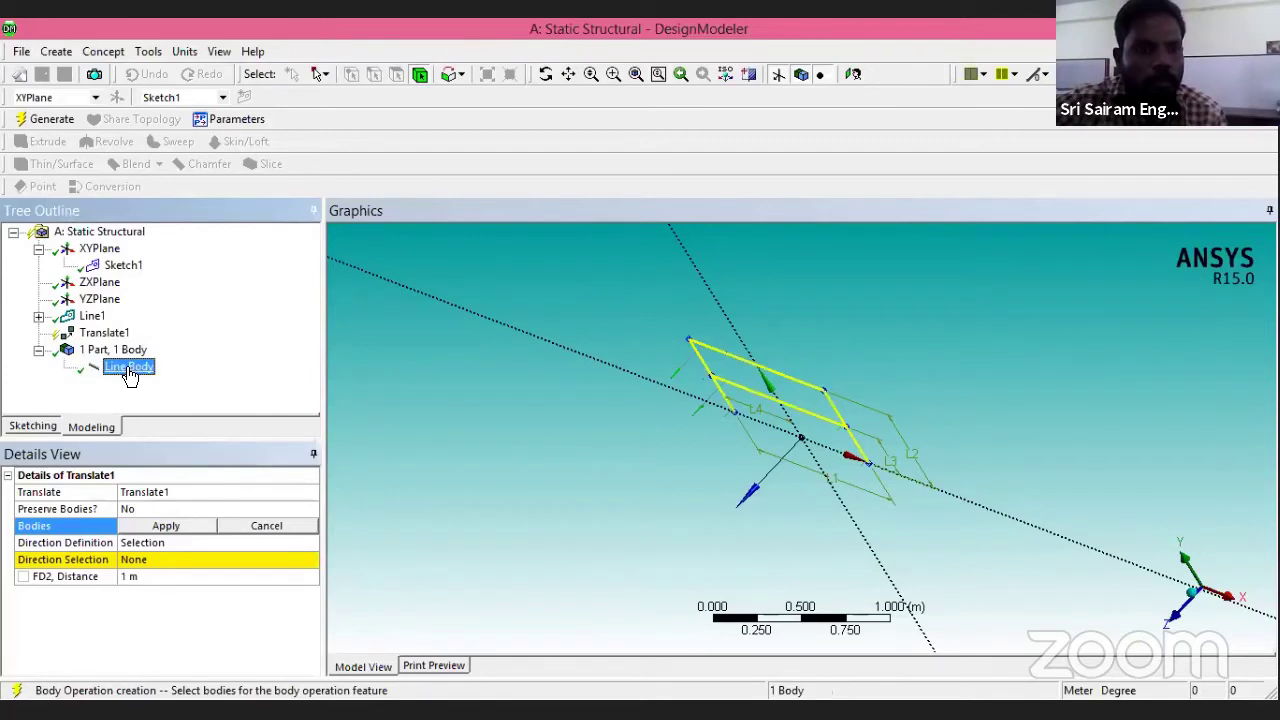
{"action": "left_click", "coordinate": [166, 528]}
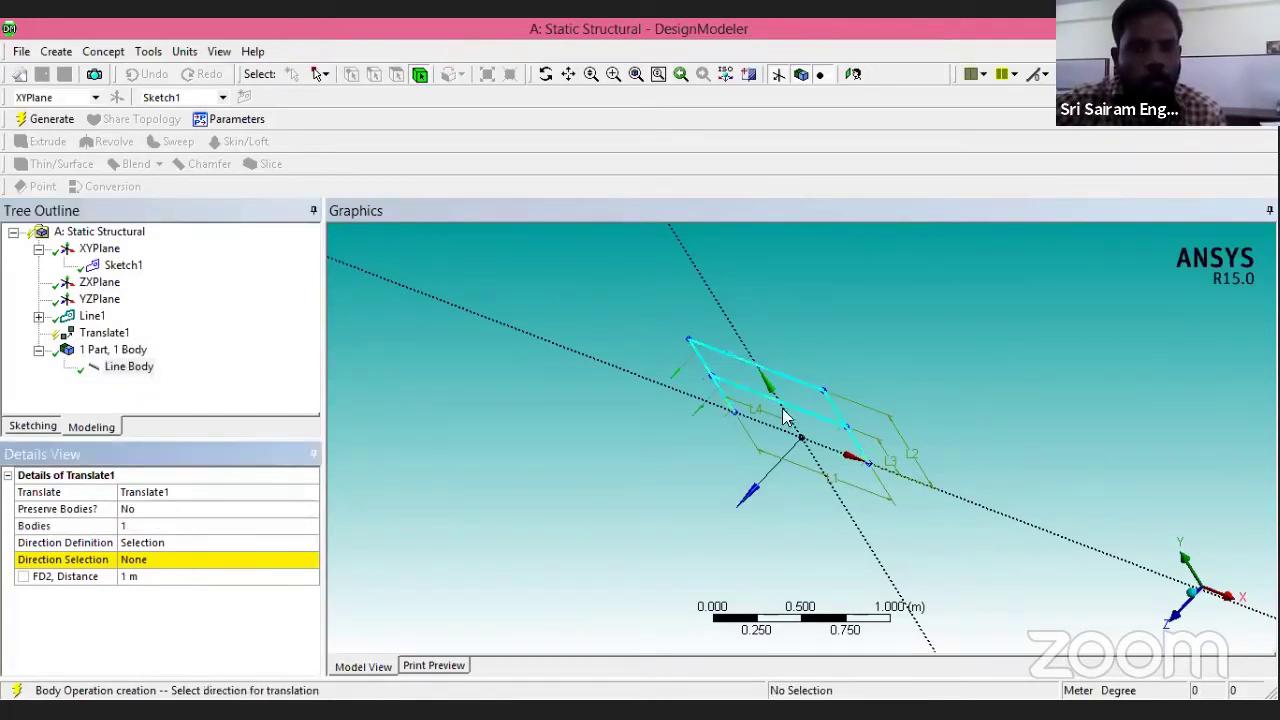
Define the translation direction by Coordinates with a Z offset of -0.5 m and generate the feature.
{"action": "left_click", "coordinate": [166, 542]}
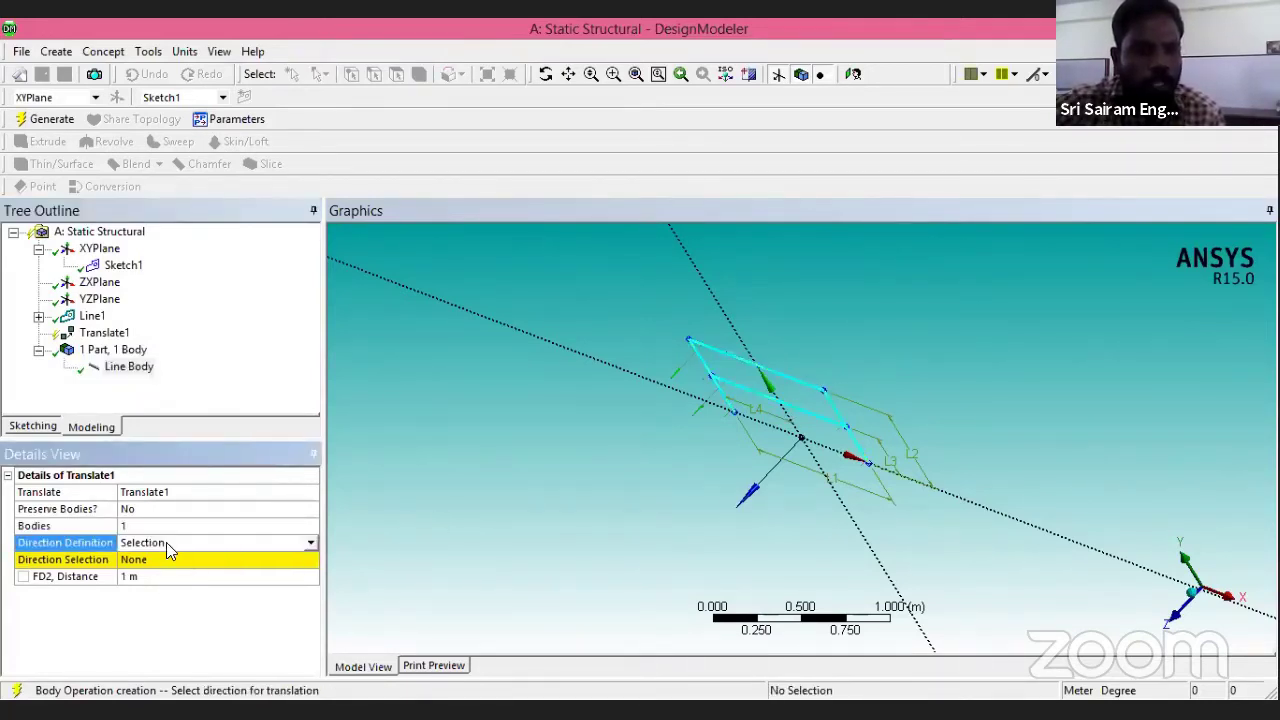
{"action": "left_click", "coordinate": [312, 544]}
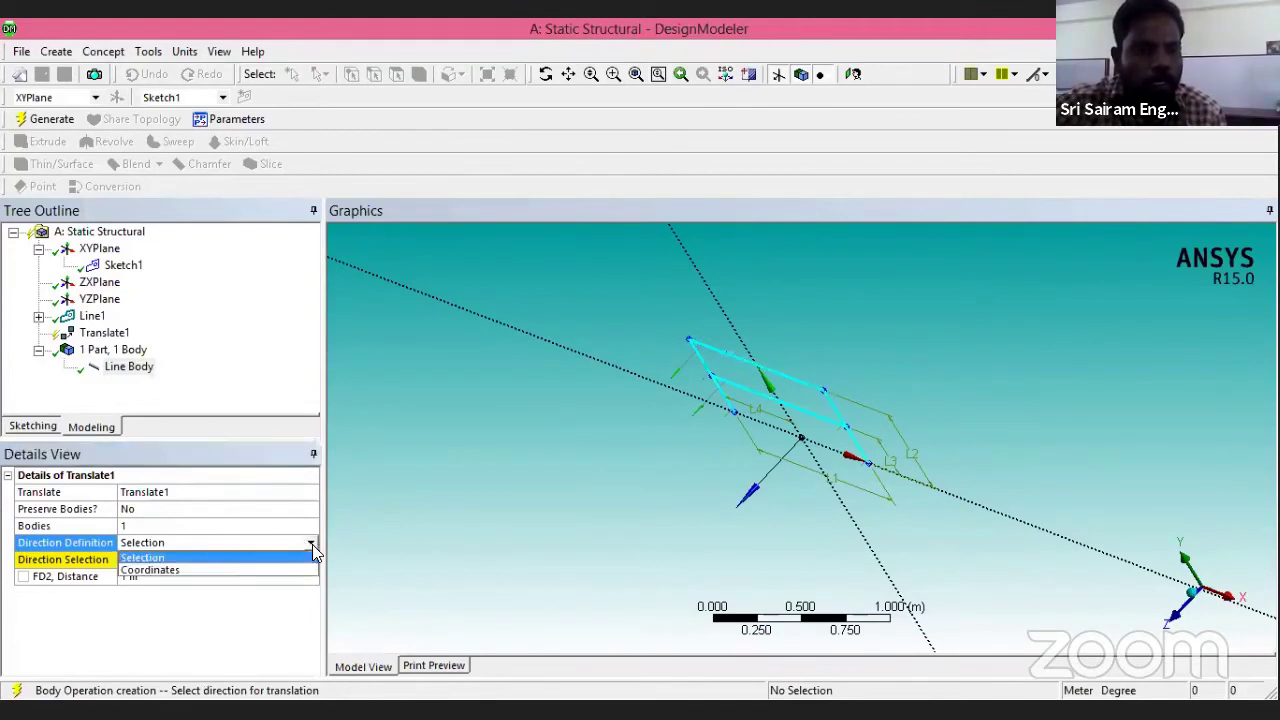
{"action": "left_click", "coordinate": [189, 574]}
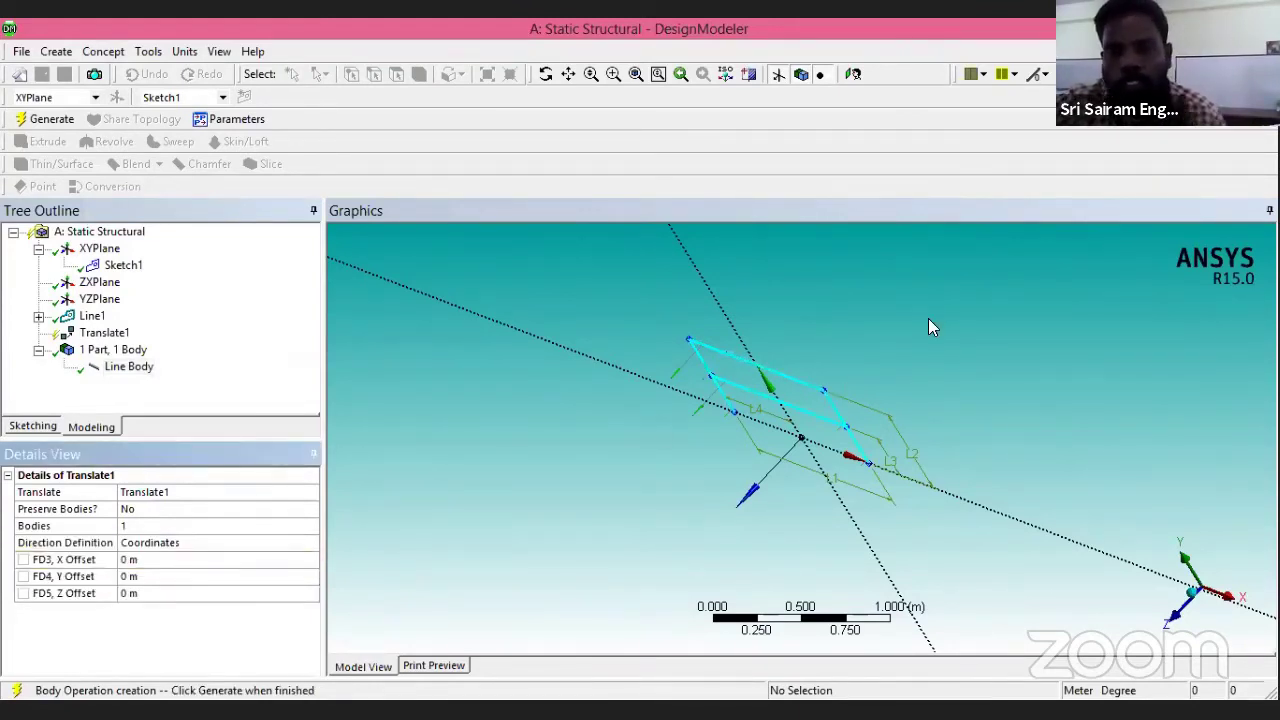
{"action": "left_click", "coordinate": [149, 595]}
{"action": "type", "text": "-0.5"}
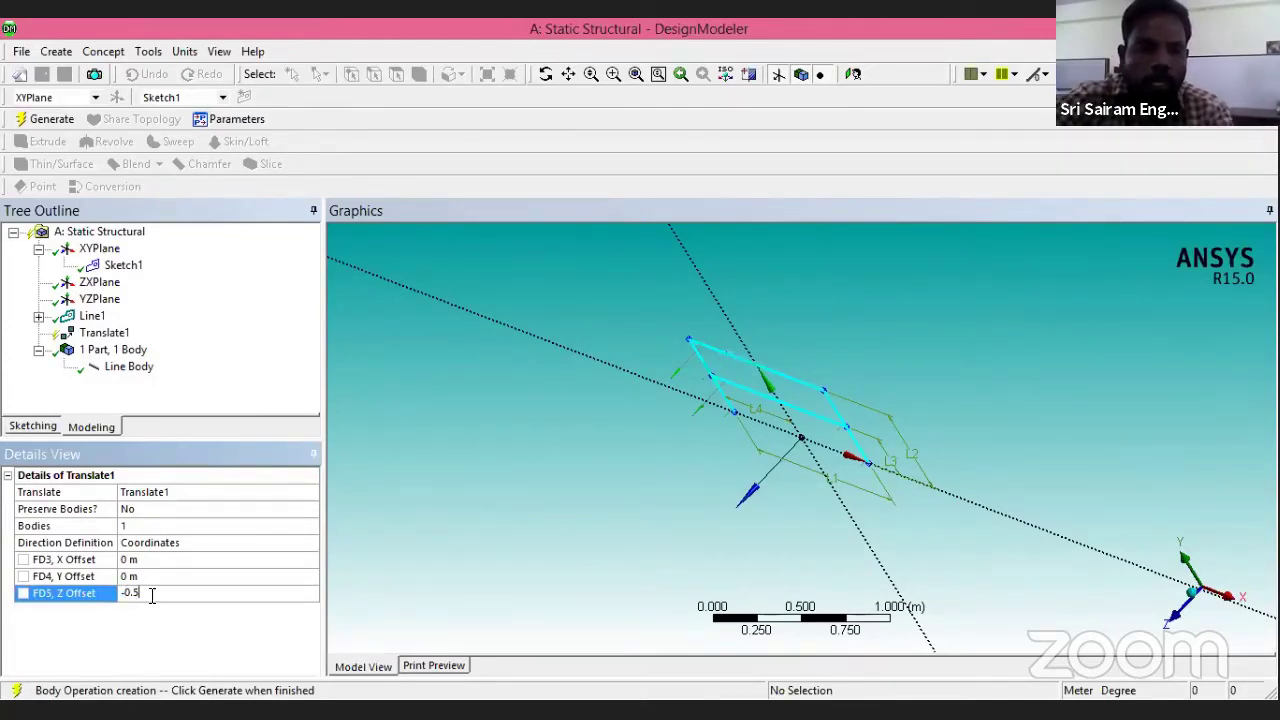
{"action": "key", "text": "Return"}
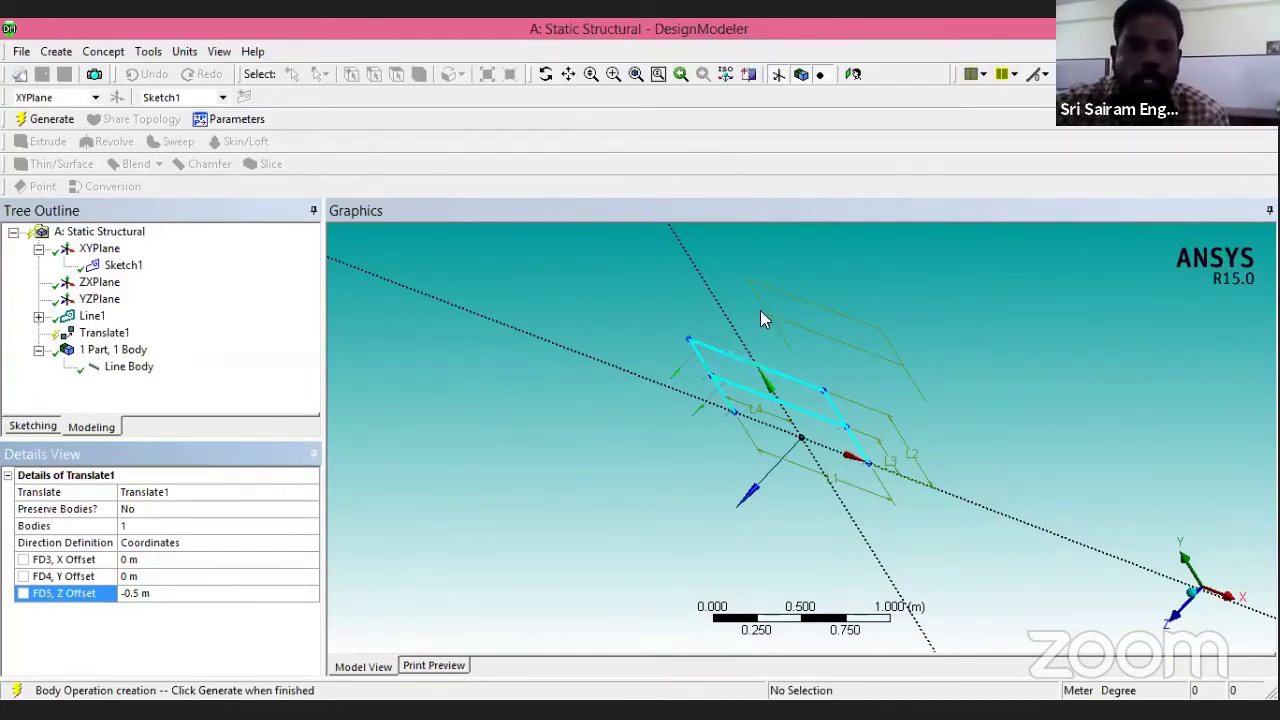
{"action": "left_click", "coordinate": [45, 119]}
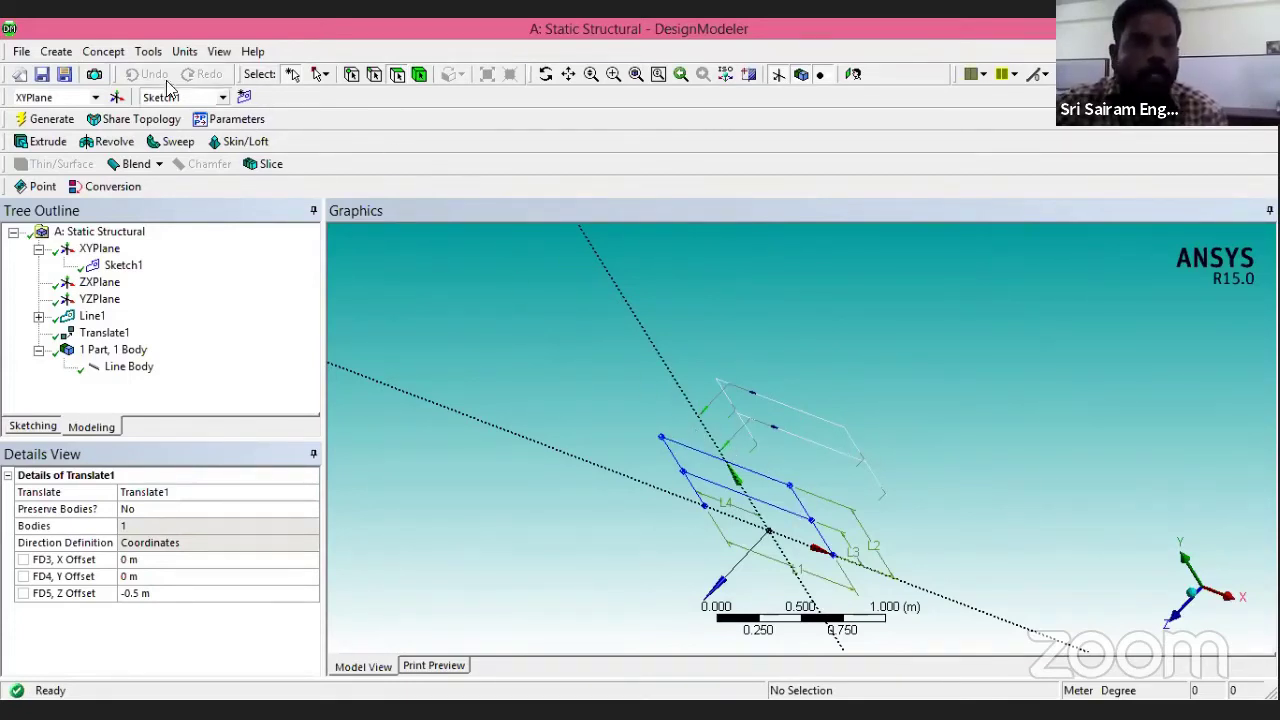
Start a Lines From Points feature and connect the sketch's top corner and crossbar end on the negative X side to the translated frame's matching points.
{"action": "left_click", "coordinate": [110, 53]}
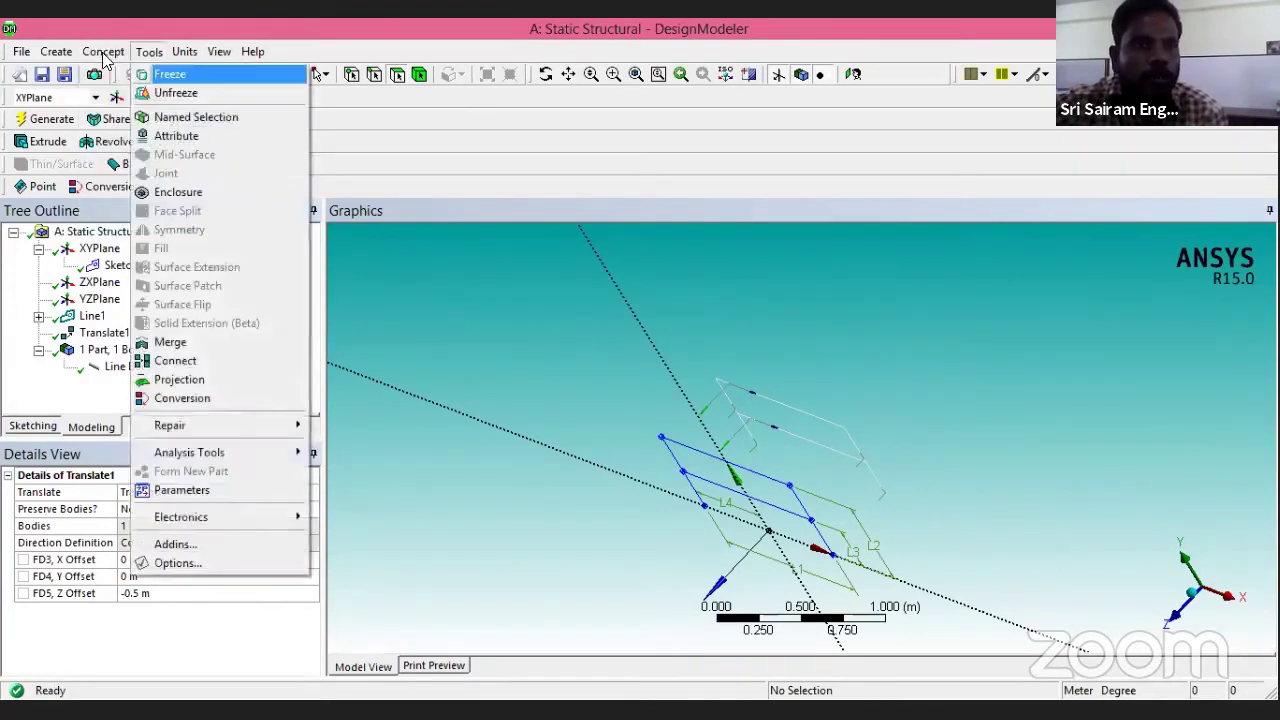
{"action": "left_click", "coordinate": [122, 76]}
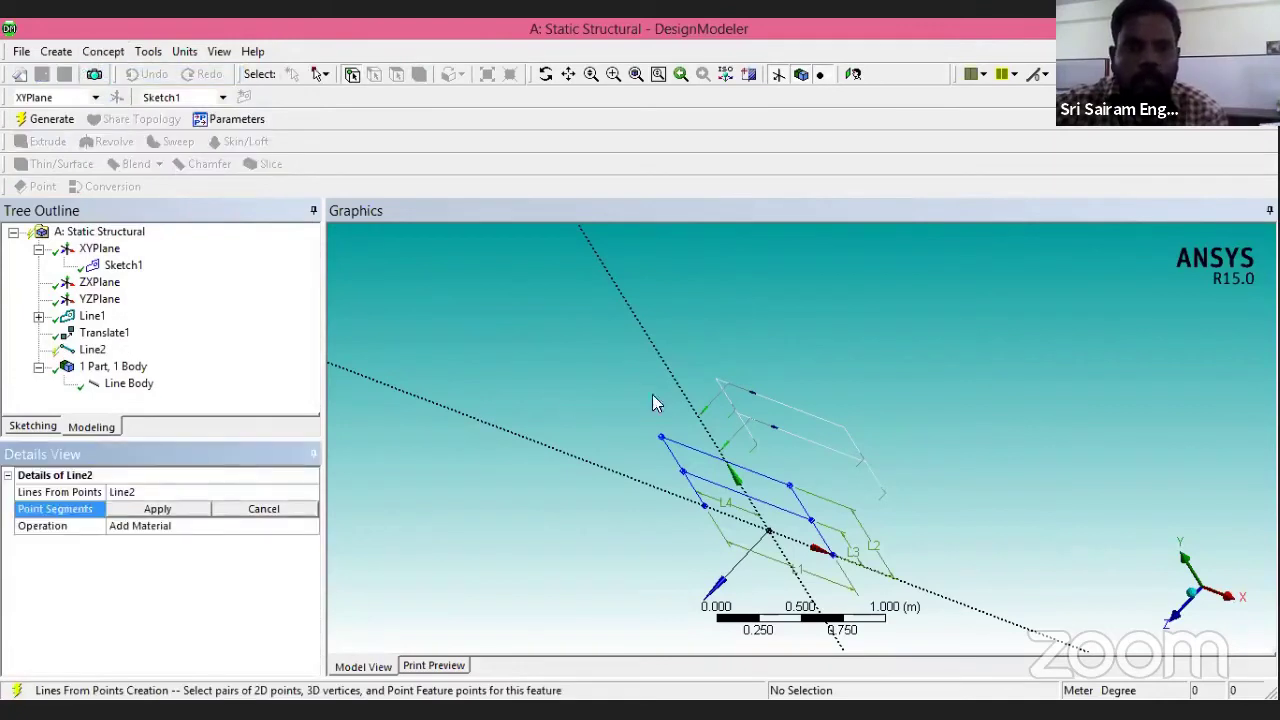
{"action": "left_click", "coordinate": [719, 381]}
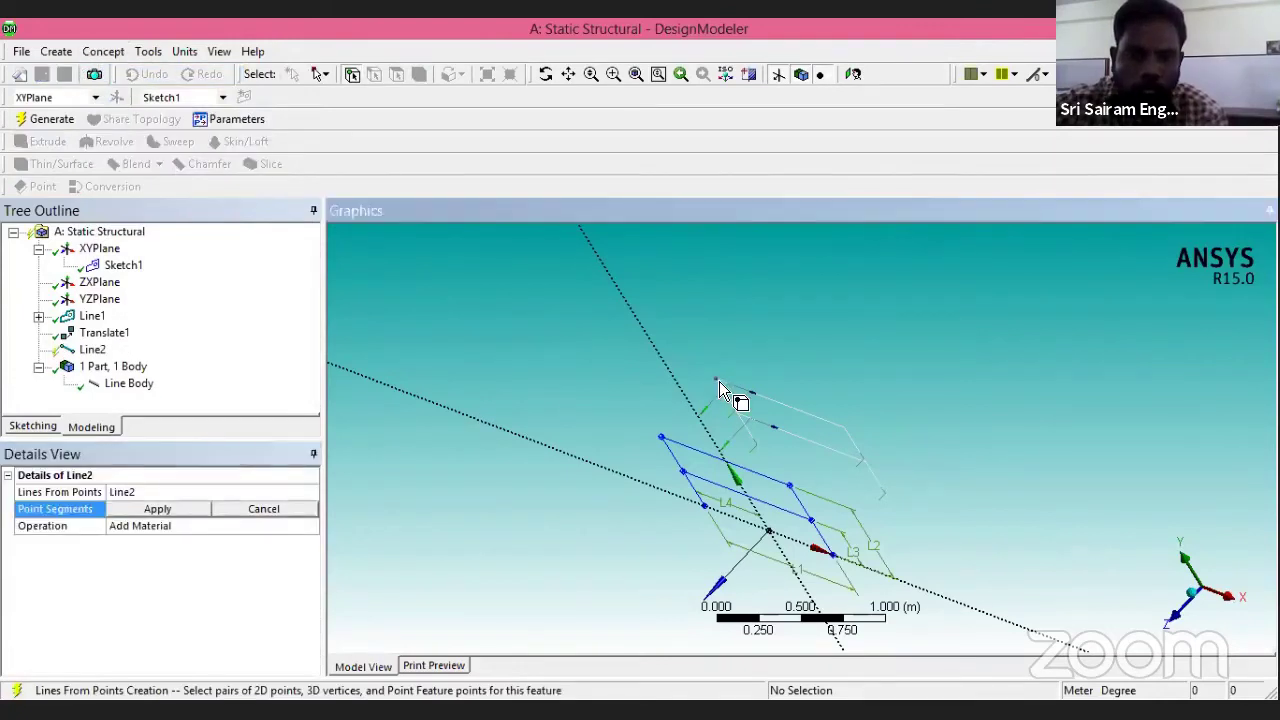
{"action": "left_click", "coordinate": [659, 439], "text": "ctrl"}
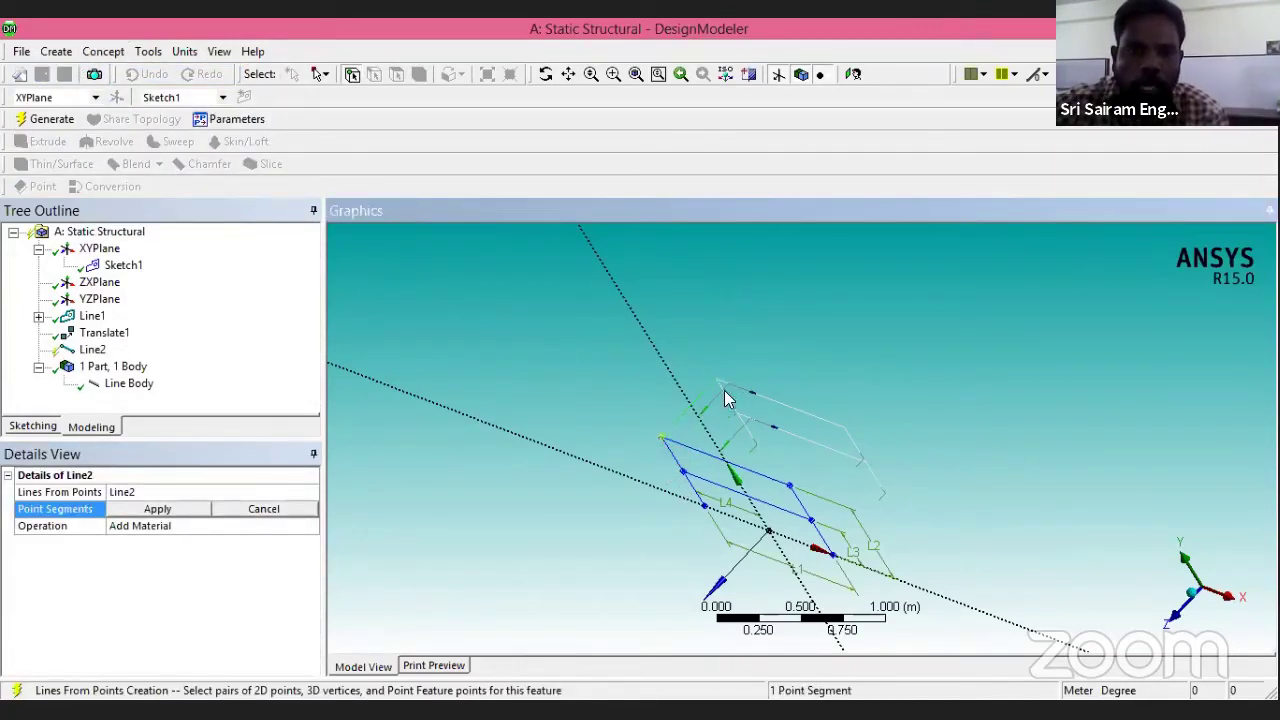
{"action": "scroll", "coordinate": [736, 426], "scroll_direction": "up", "scroll_amount": 5}
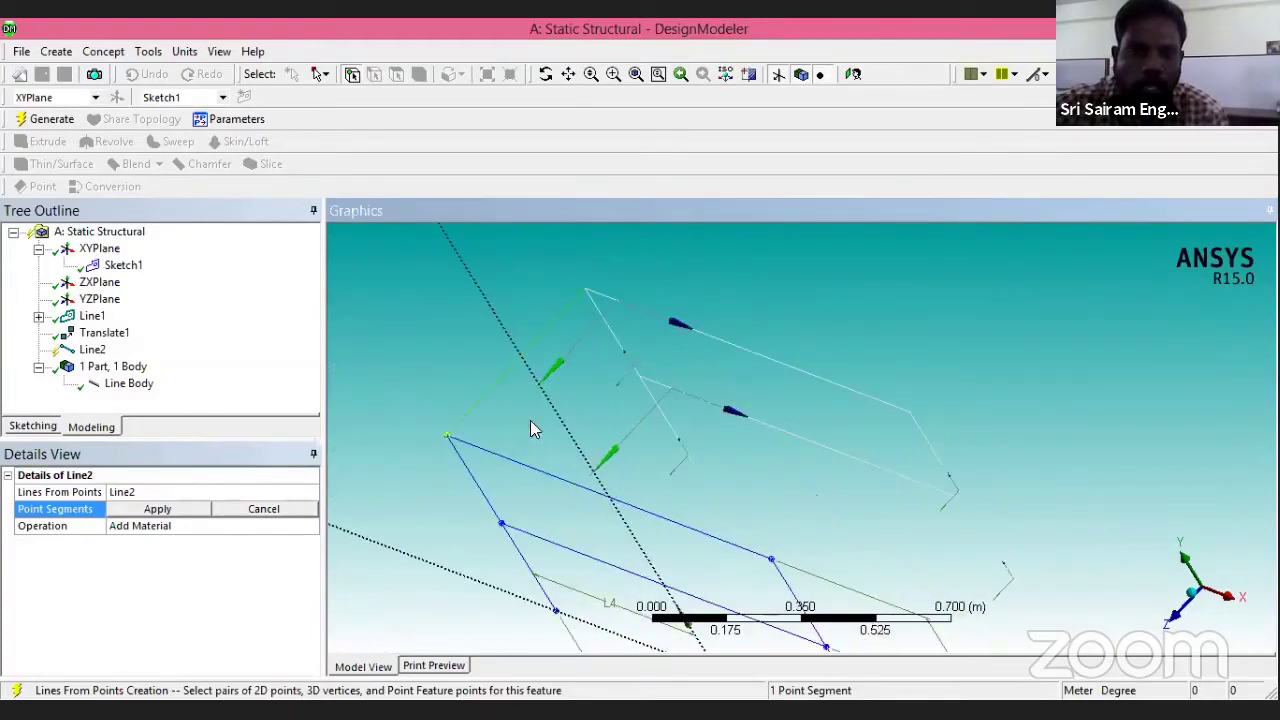
{"action": "scroll", "coordinate": [655, 398], "scroll_direction": "up", "scroll_amount": 1}
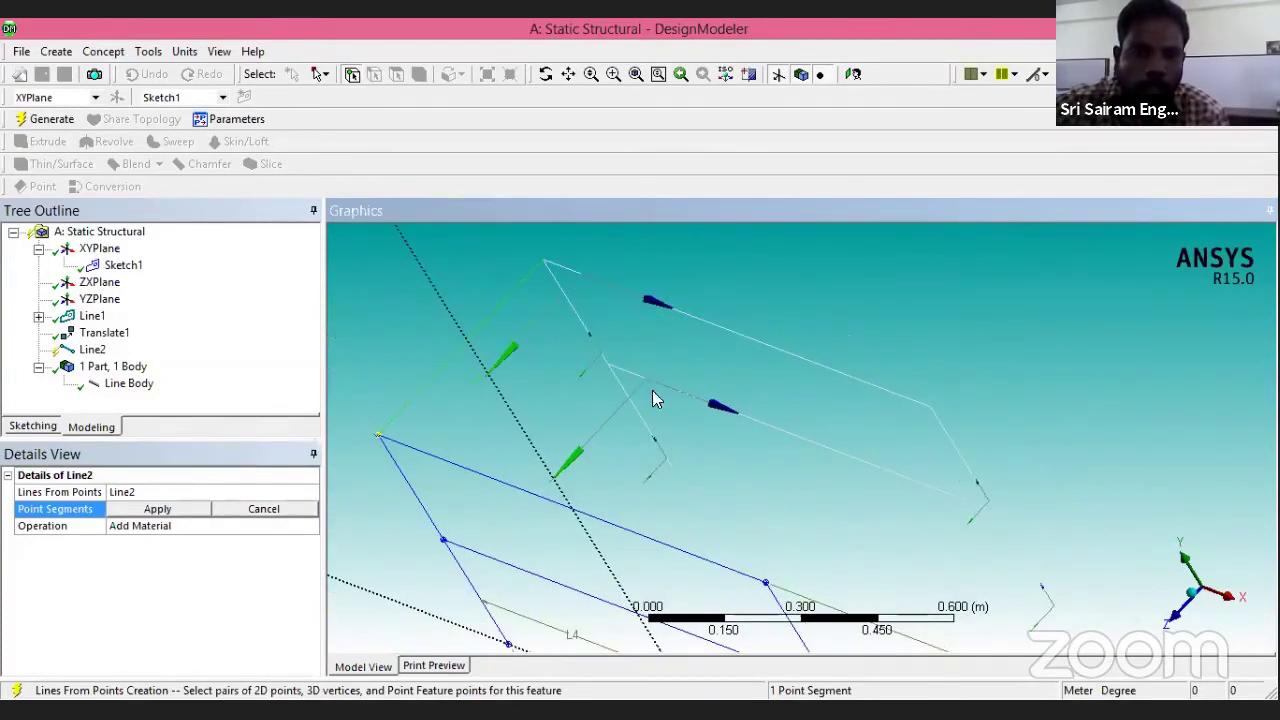
{"action": "left_click", "coordinate": [605, 365]}
{"action": "left_click", "coordinate": [443, 541], "text": "ctrl"}
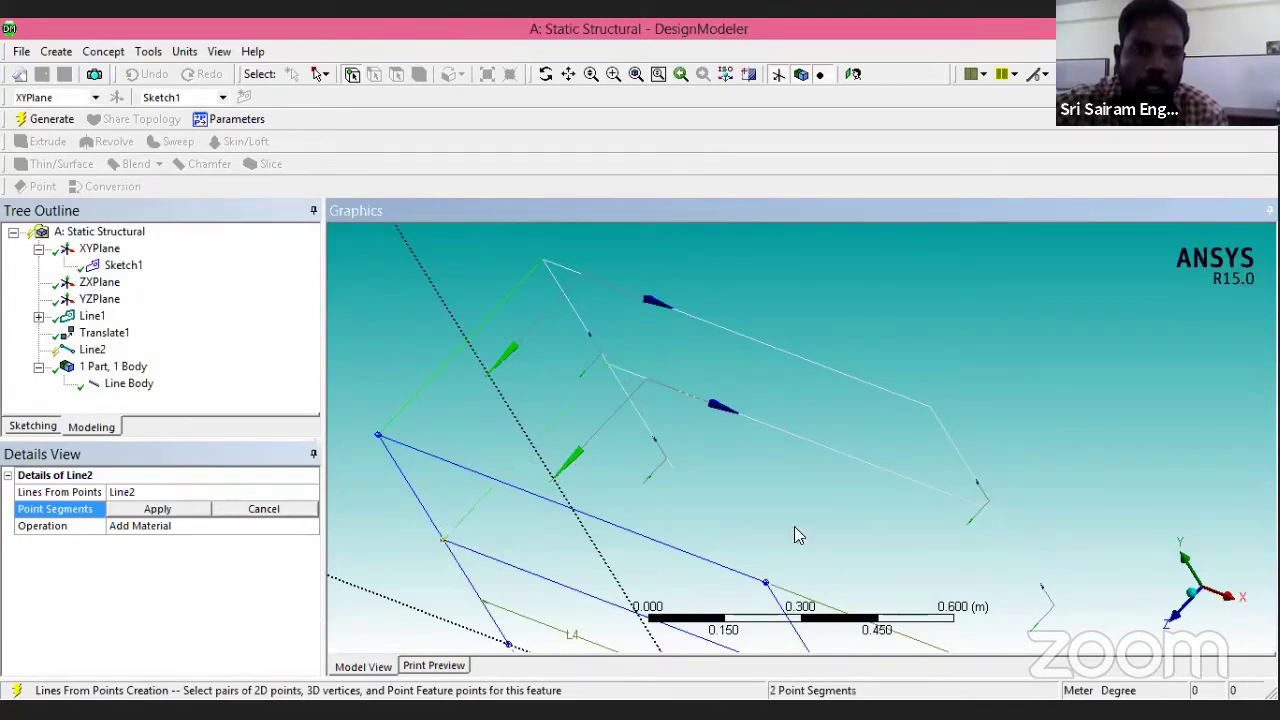
Add point segments joining the crossbar ends and the top corners of the sketch and the translated frame on the positive X side.
{"action": "scroll", "coordinate": [840, 470], "scroll_direction": "down", "scroll_amount": 2}
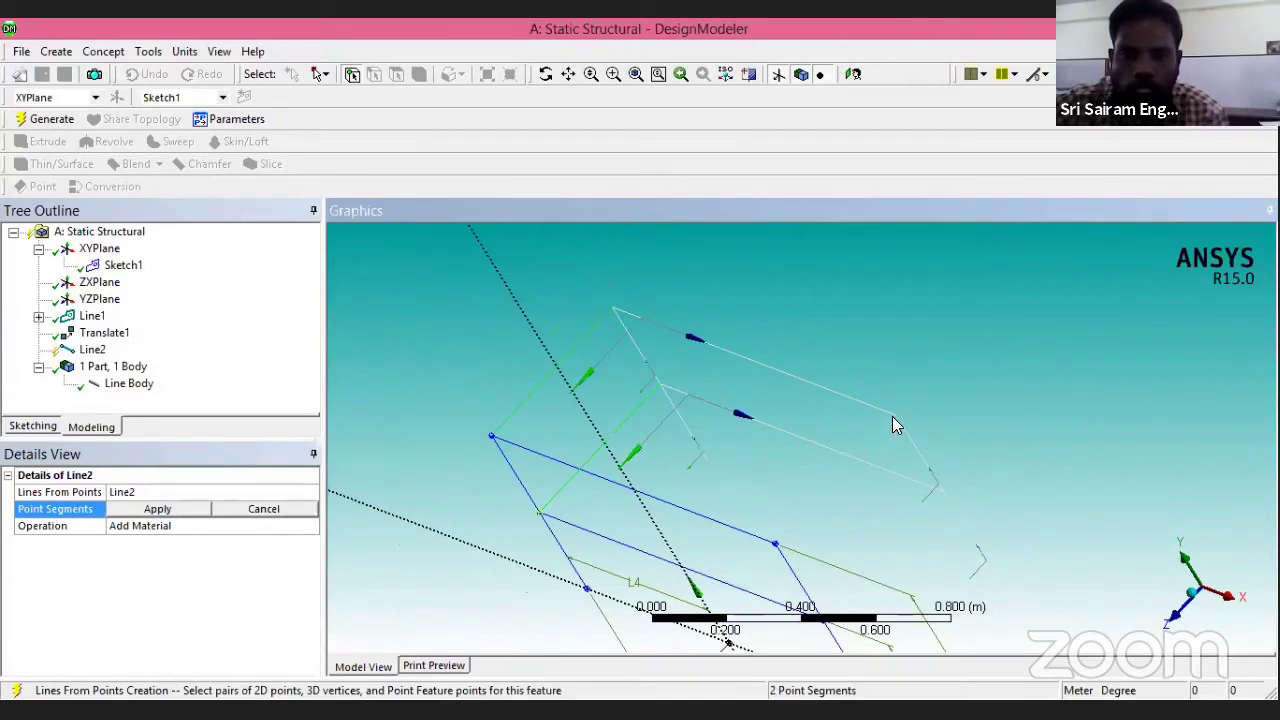
{"action": "left_click", "coordinate": [775, 545]}
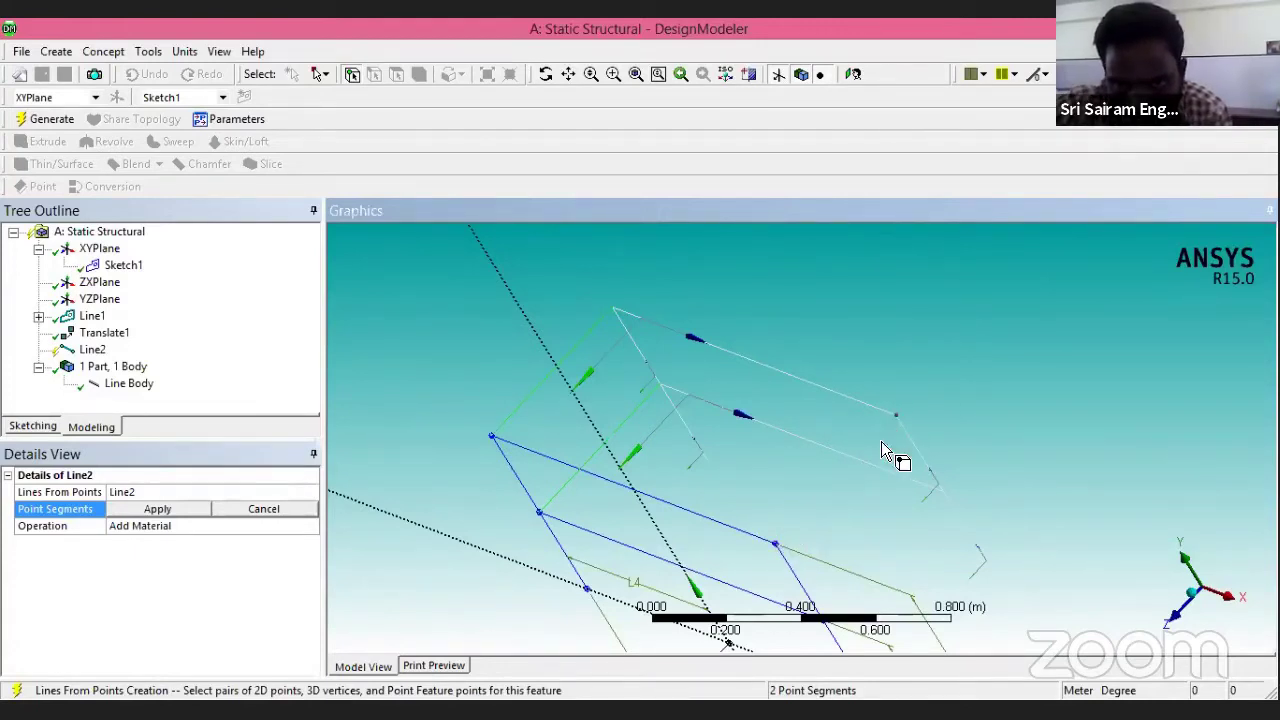
{"action": "scroll", "coordinate": [912, 450], "scroll_direction": "down", "scroll_amount": 1}
{"action": "scroll", "coordinate": [912, 460], "scroll_direction": "up", "scroll_amount": 5}
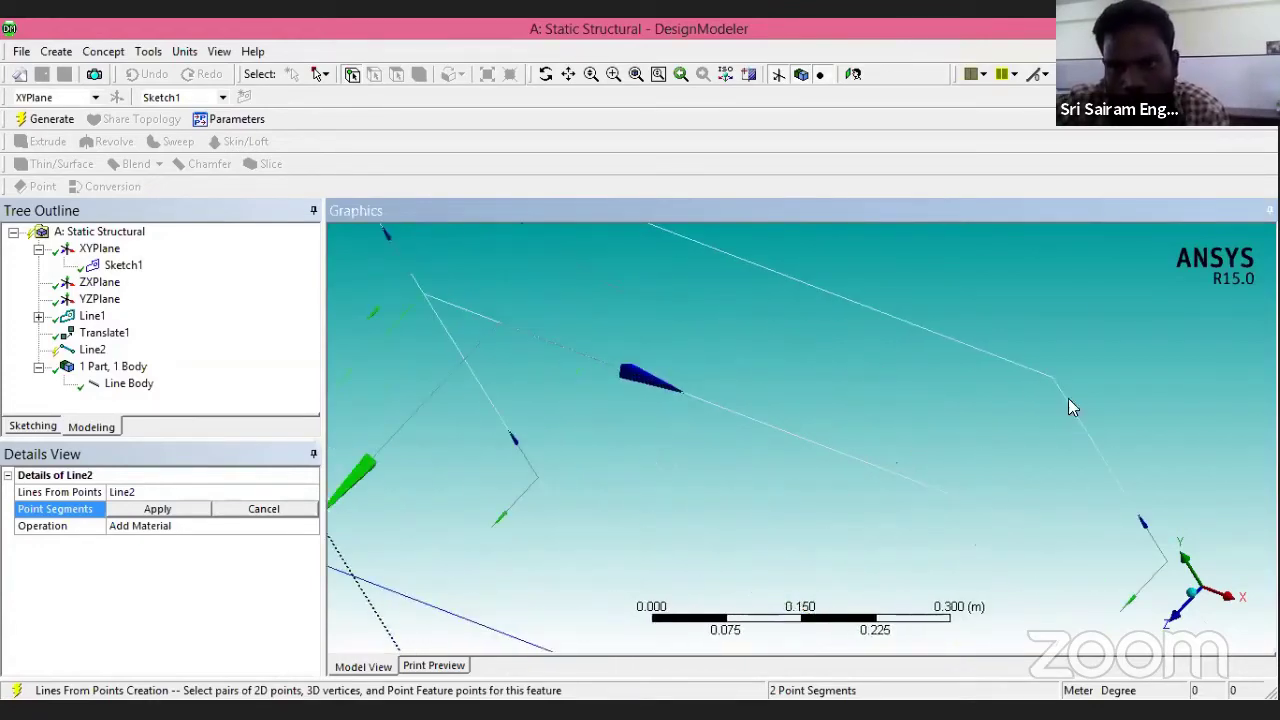
{"action": "scroll", "coordinate": [952, 512], "scroll_direction": "down", "scroll_amount": 5}
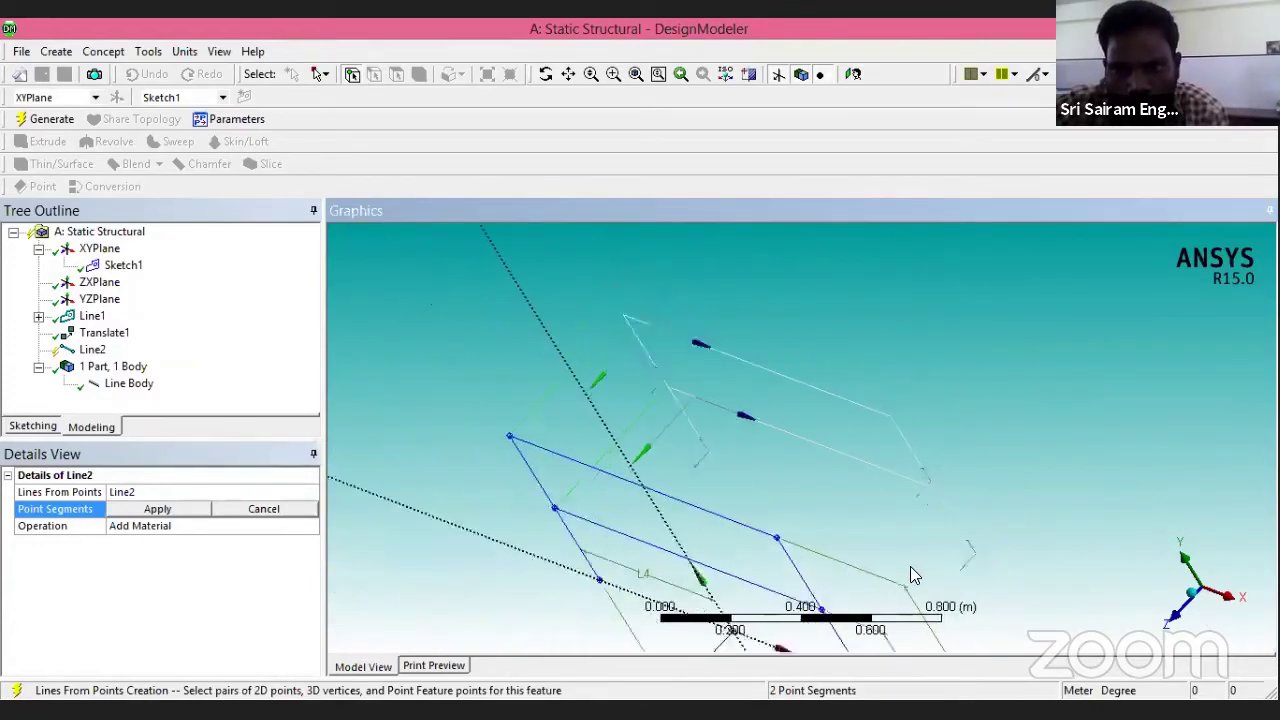
{"action": "left_click", "coordinate": [921, 484]}
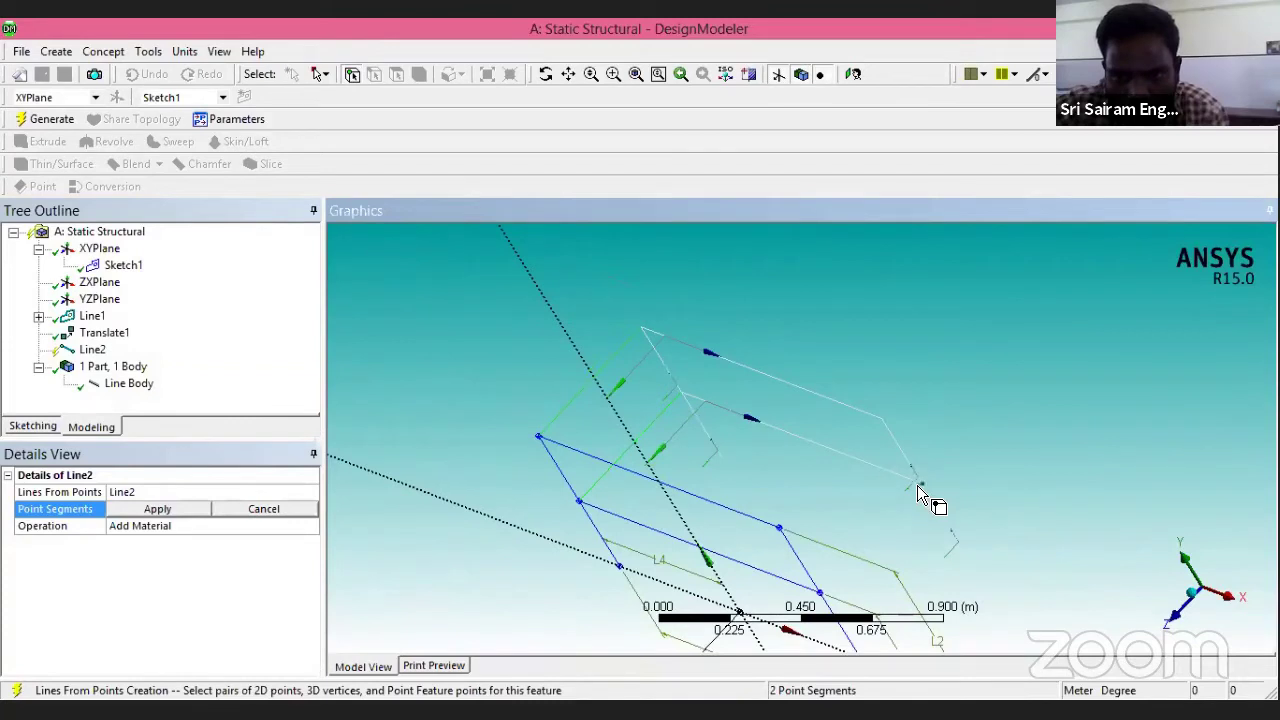
{"action": "left_click", "coordinate": [828, 589]}
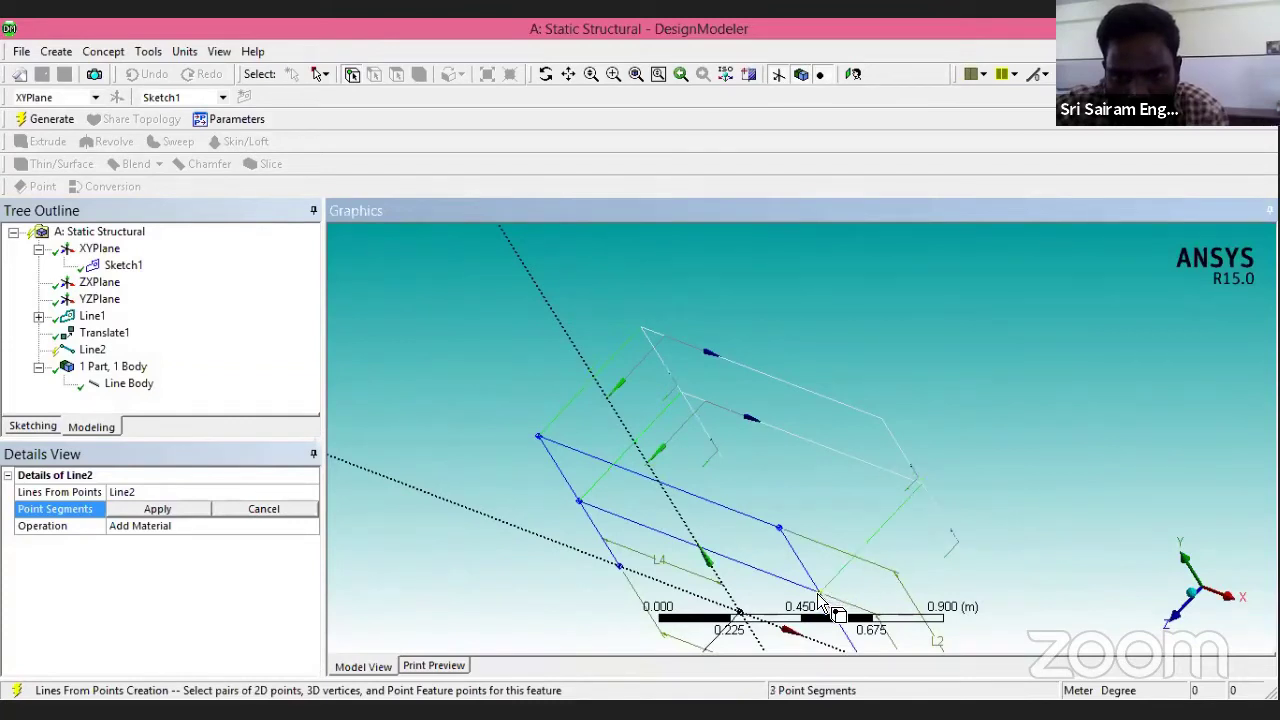
{"action": "left_click", "coordinate": [882, 420]}
{"action": "left_click", "coordinate": [779, 528]}
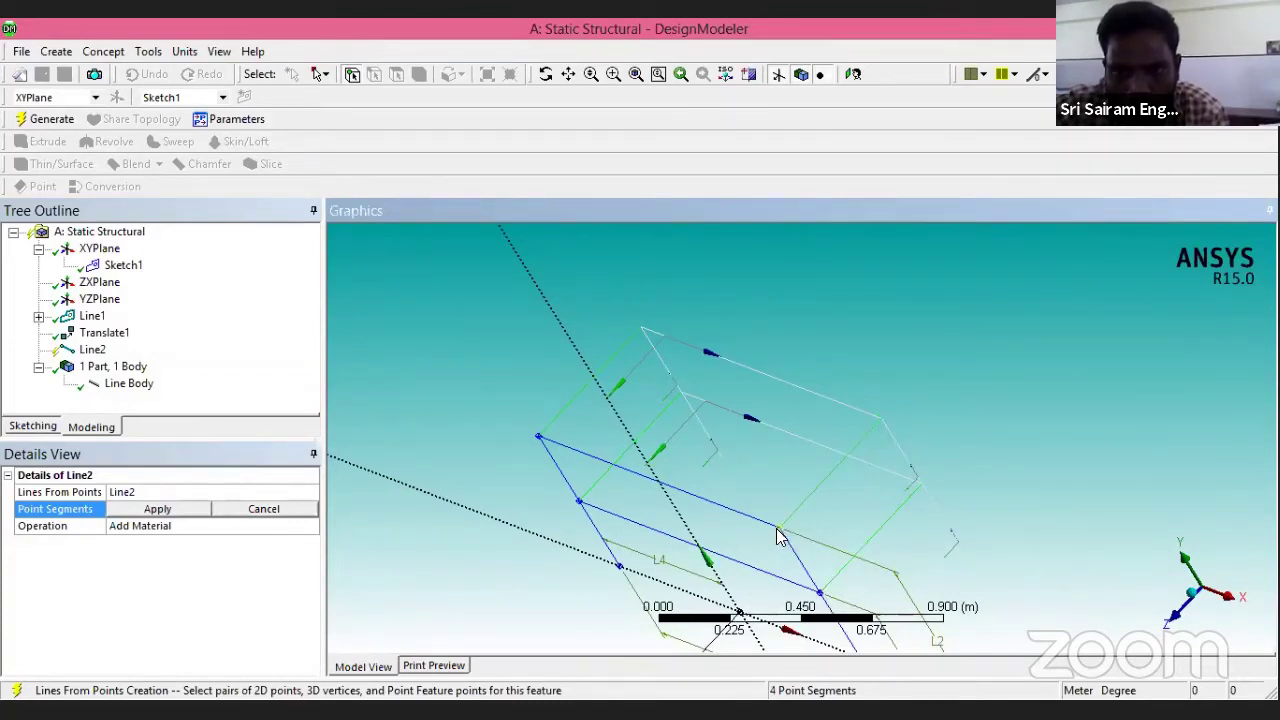
Apply the four point segments, generate the Lines From Points feature, and select the resulting Line Body.
{"action": "scroll", "coordinate": [760, 466], "scroll_direction": "down", "scroll_amount": 3}
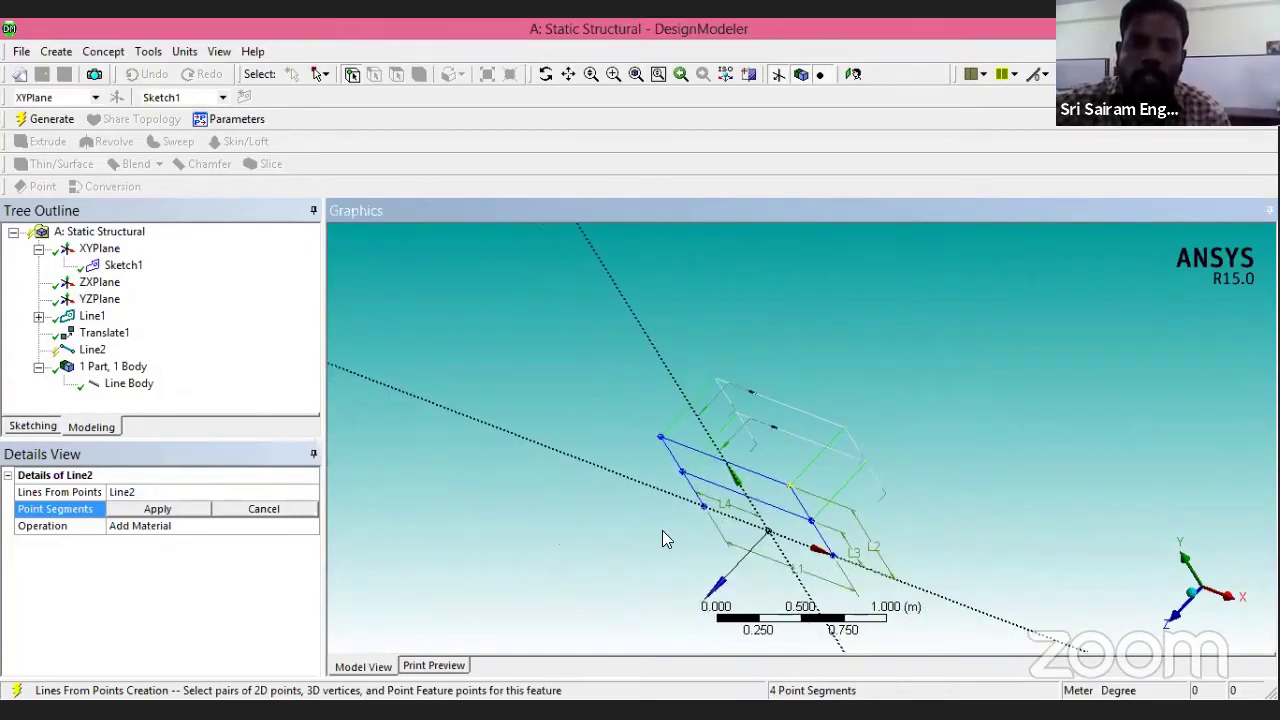
{"action": "middle_click_drag", "start_coordinate": [663, 509], "coordinate": [623, 503]}
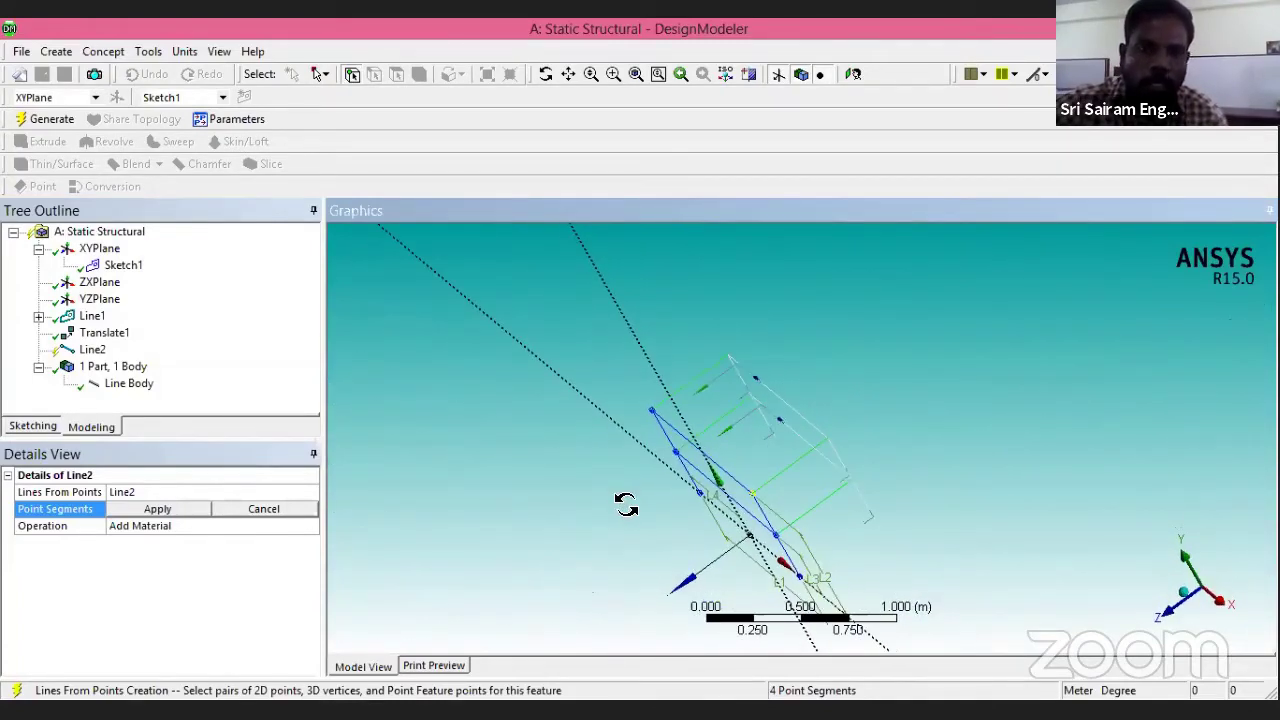
{"action": "left_click", "coordinate": [138, 511]}
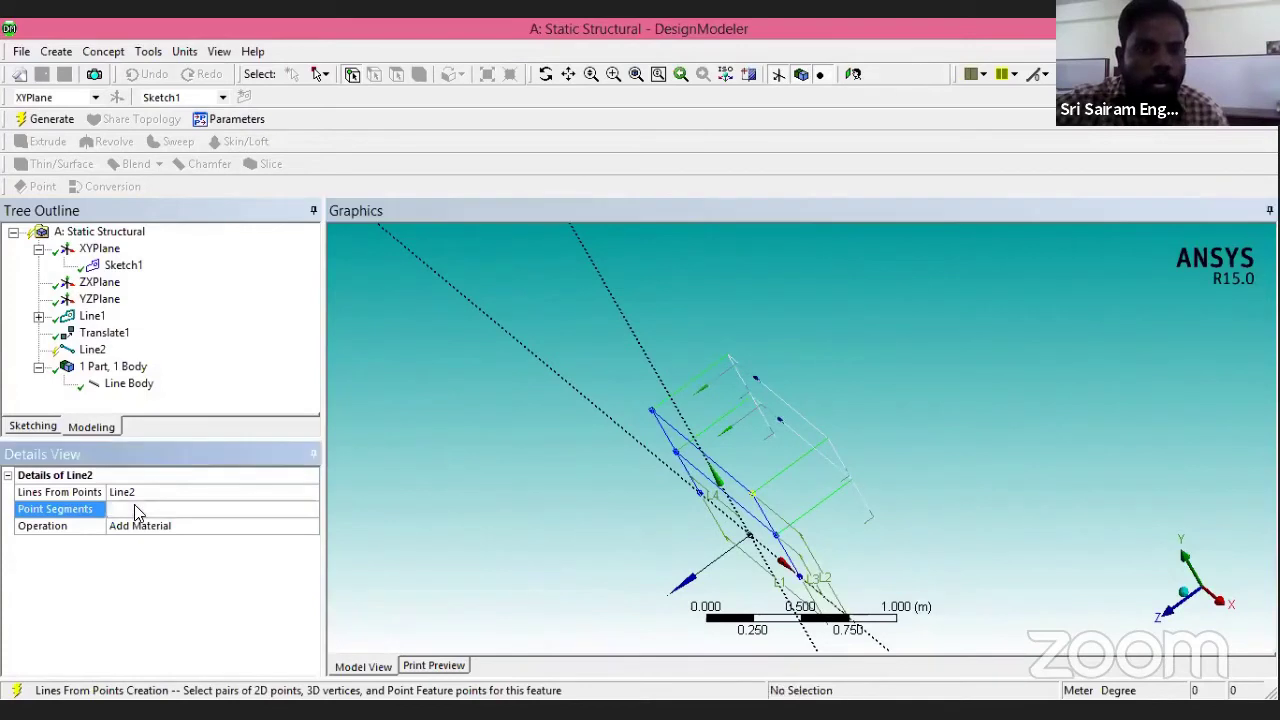
{"action": "left_click", "coordinate": [50, 121]}
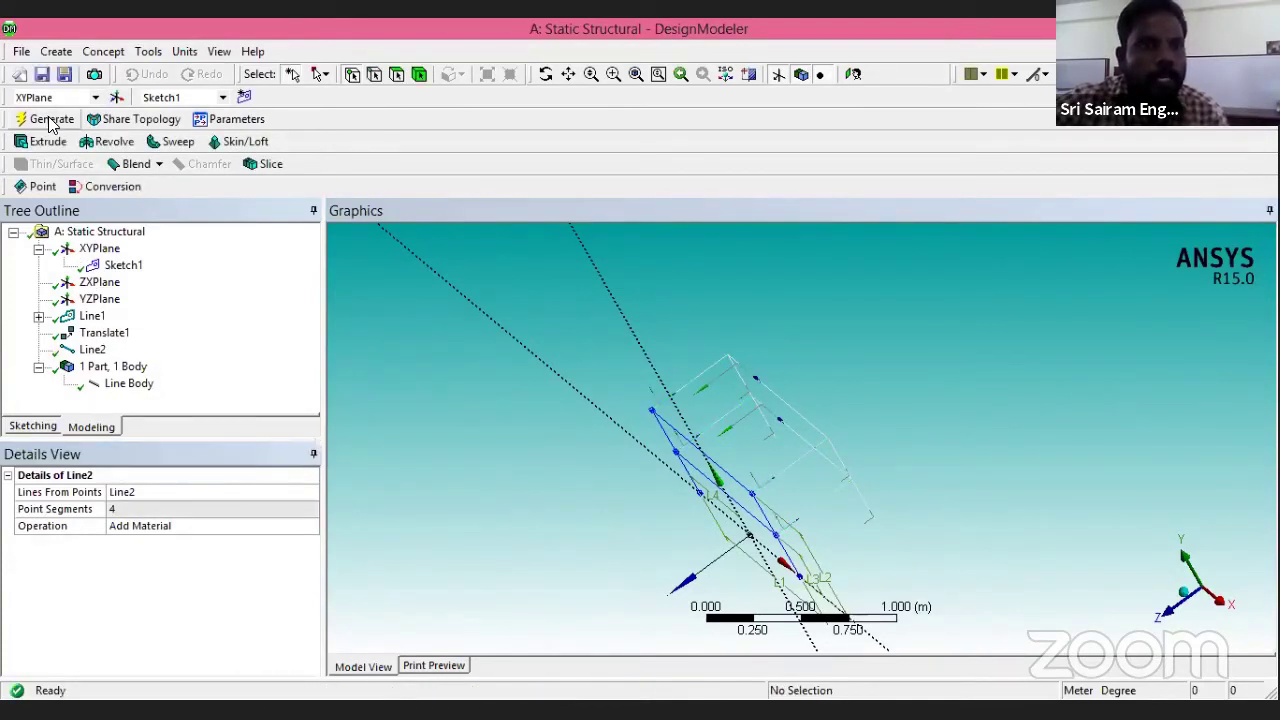
{"action": "left_click", "coordinate": [128, 385]}
{"action": "middle_click_drag", "start_coordinate": [629, 491], "coordinate": [660, 470]}
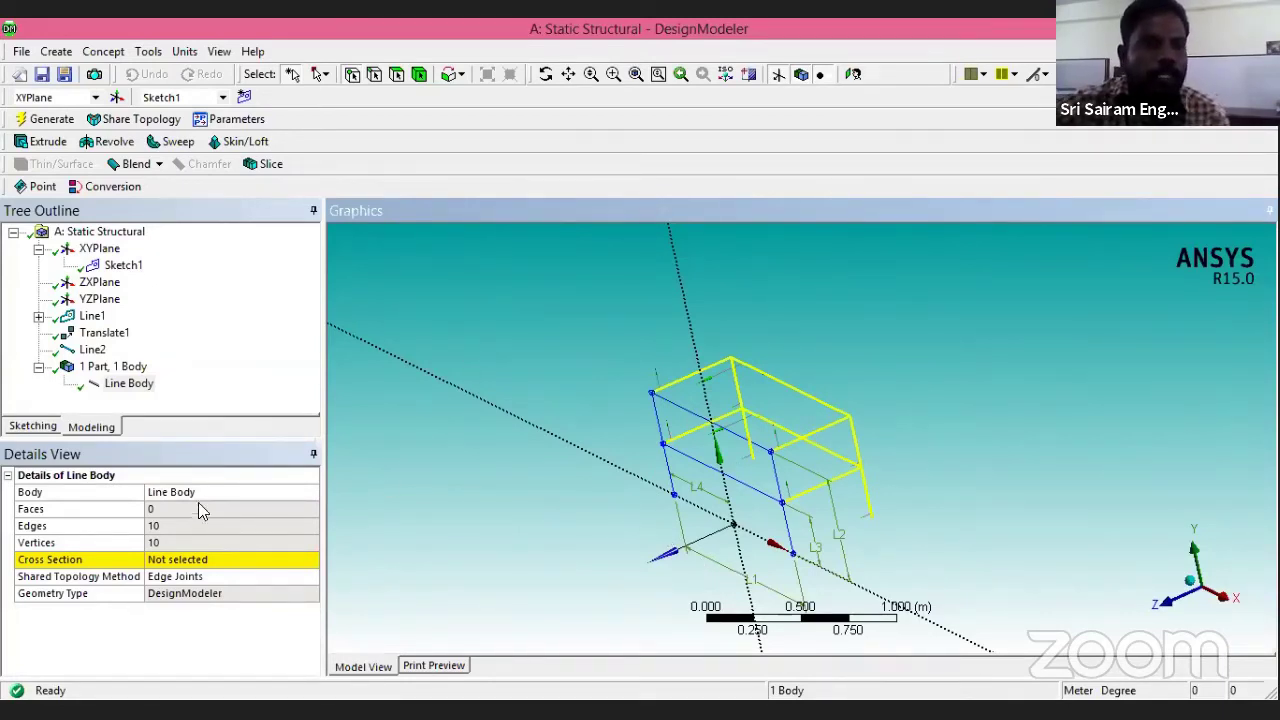
Create a Lines From Sketches feature with Sketch1 as base object, generate it, and select the Line Body.
{"action": "left_click", "coordinate": [148, 51]}
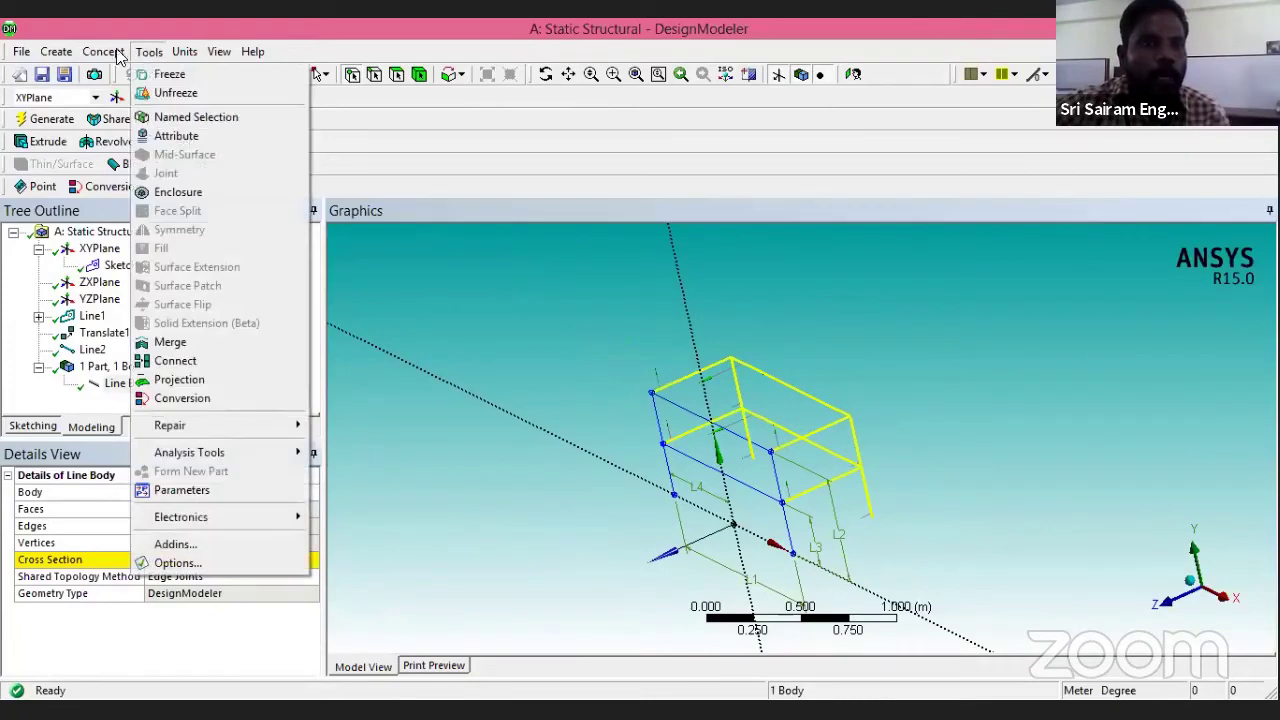
{"action": "left_click", "coordinate": [112, 52]}
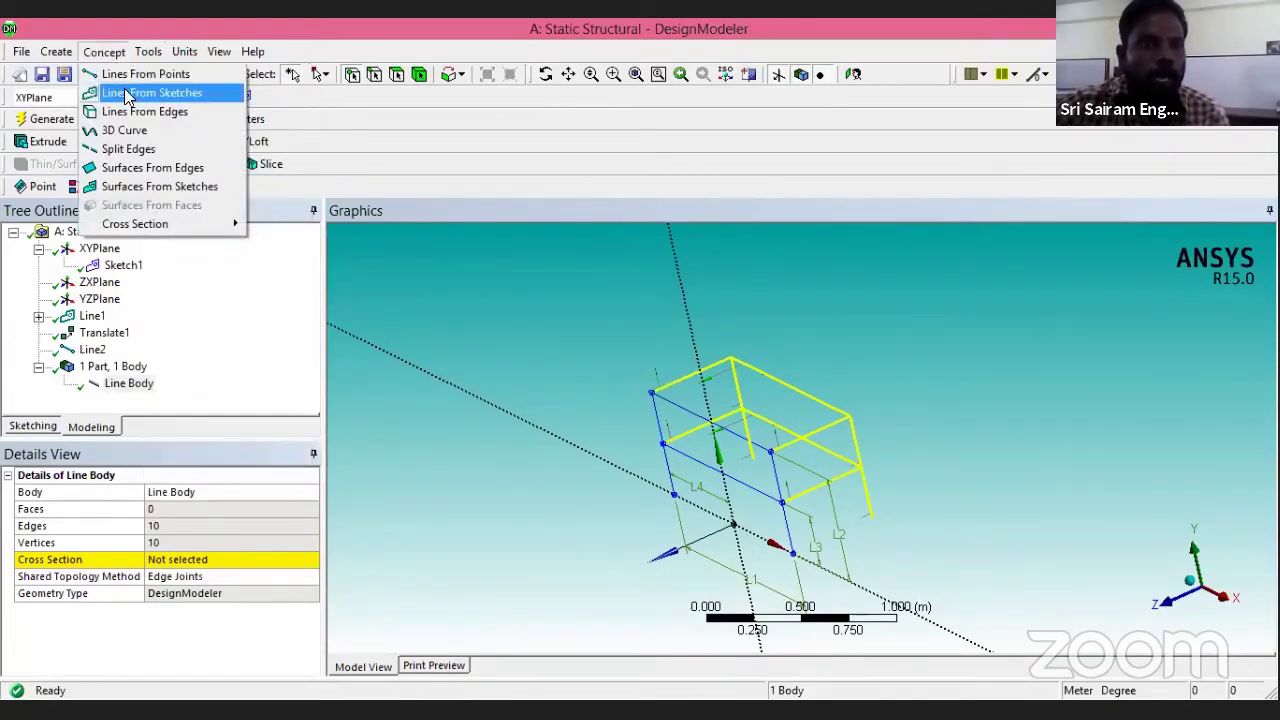
{"action": "left_click", "coordinate": [127, 93]}
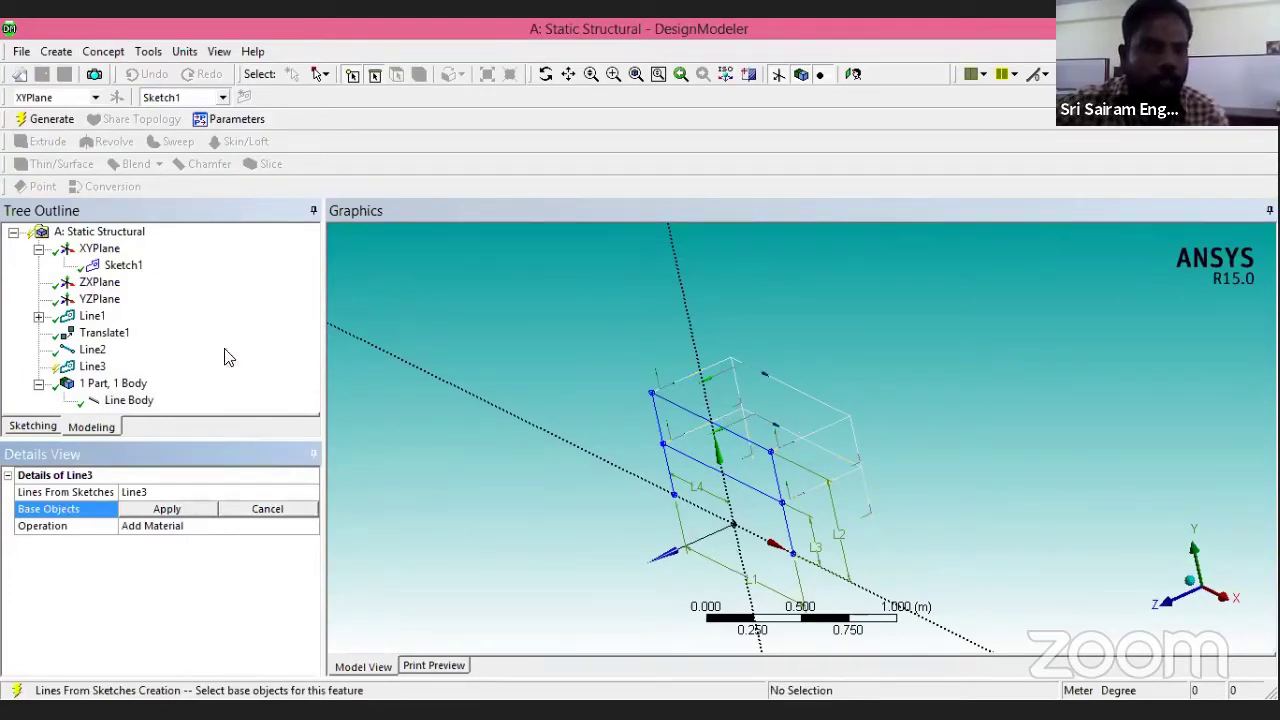
{"action": "left_click", "coordinate": [121, 268]}
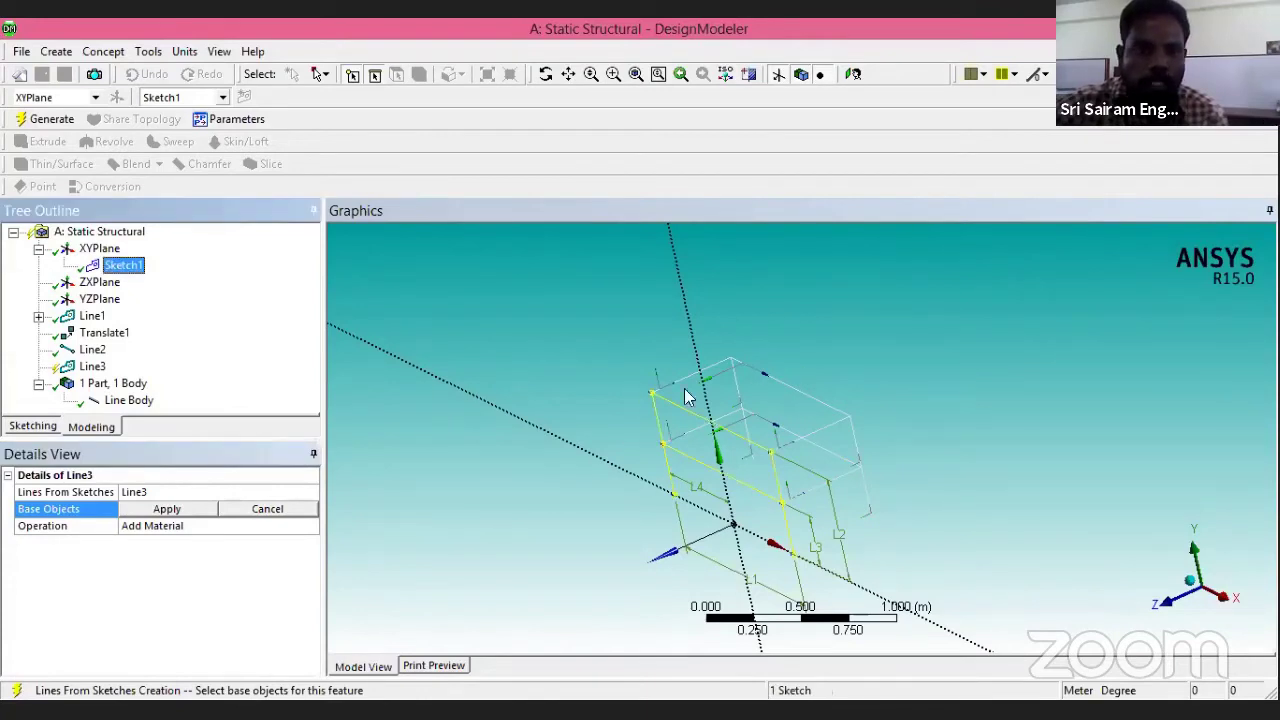
{"action": "left_click", "coordinate": [183, 512]}
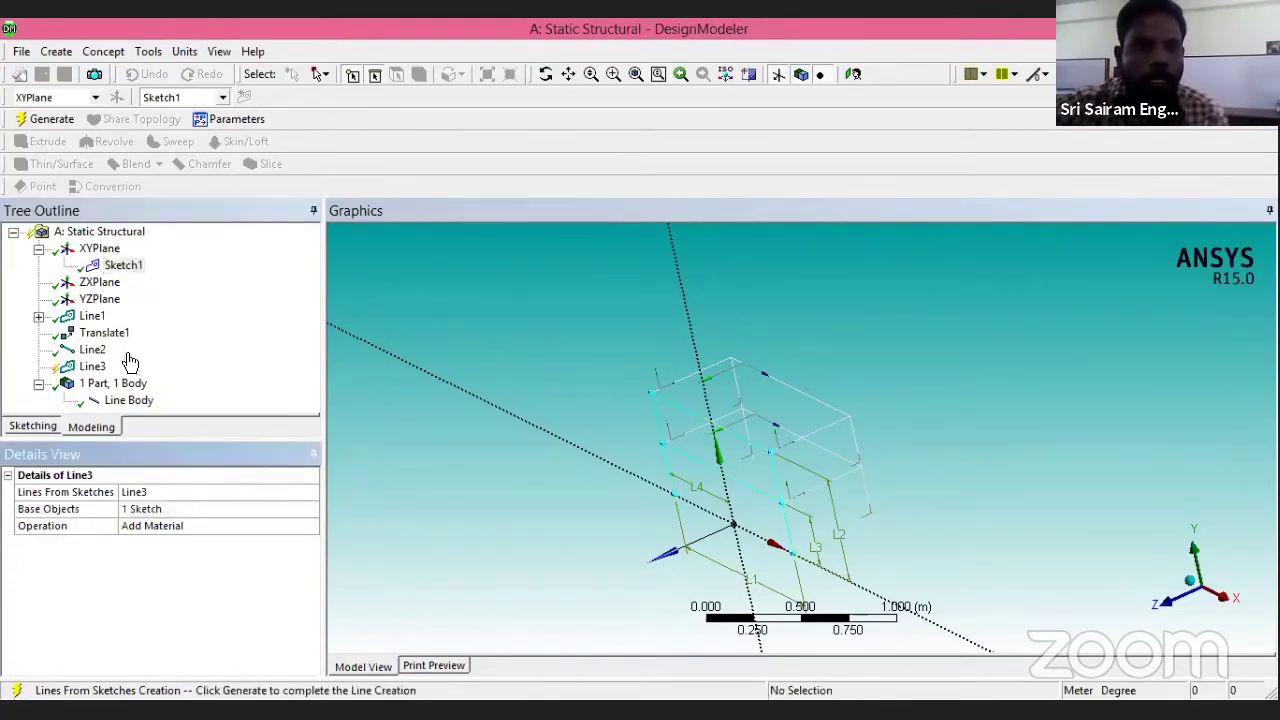
{"action": "left_click", "coordinate": [46, 119]}
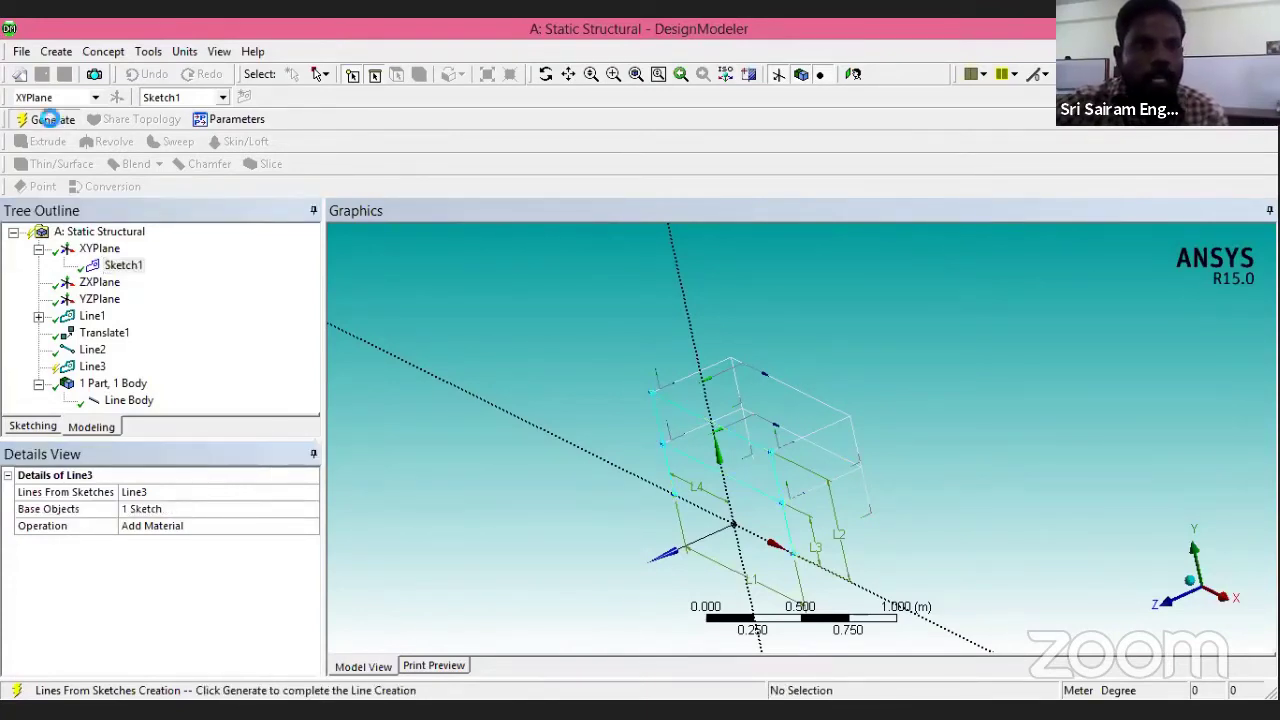
{"action": "left_click", "coordinate": [128, 400]}
{"action": "middle_click_drag", "start_coordinate": [606, 531], "coordinate": [646, 526]}
{"action": "middle_click_drag", "start_coordinate": [903, 491], "coordinate": [908, 489]}
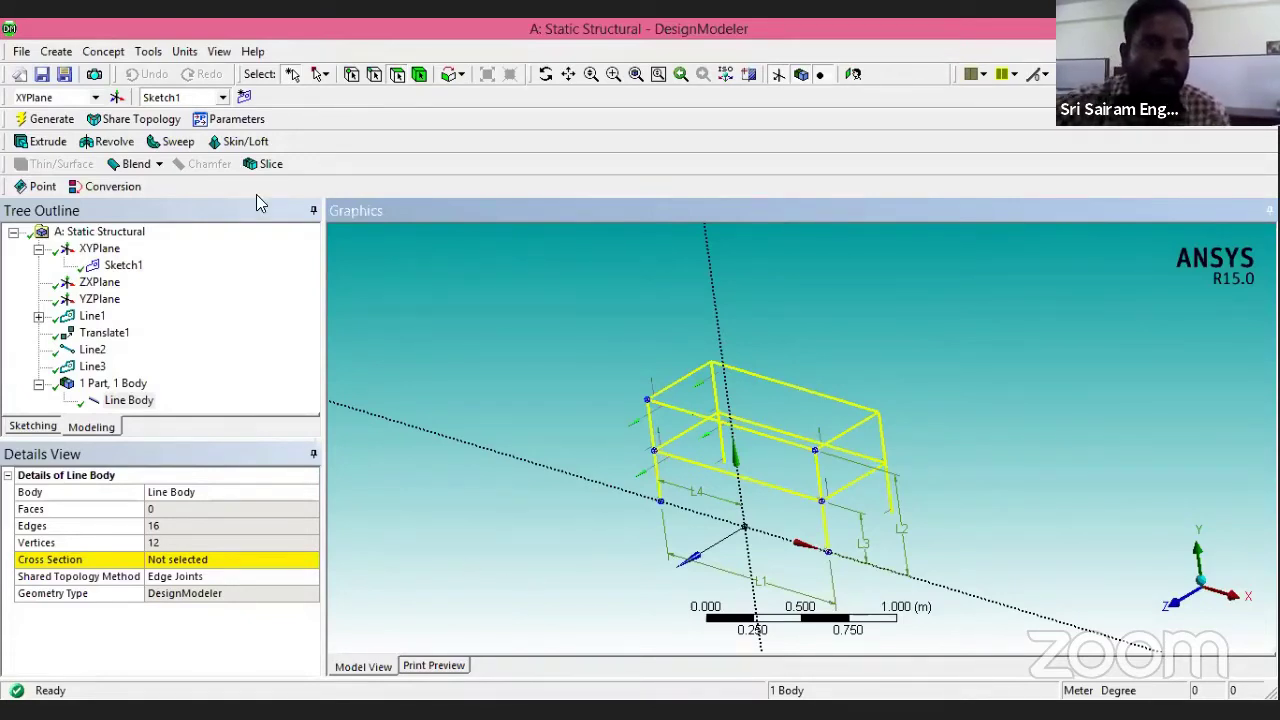
Add an I Section cross section to the model for the frame members.
{"action": "left_click", "coordinate": [148, 52]}
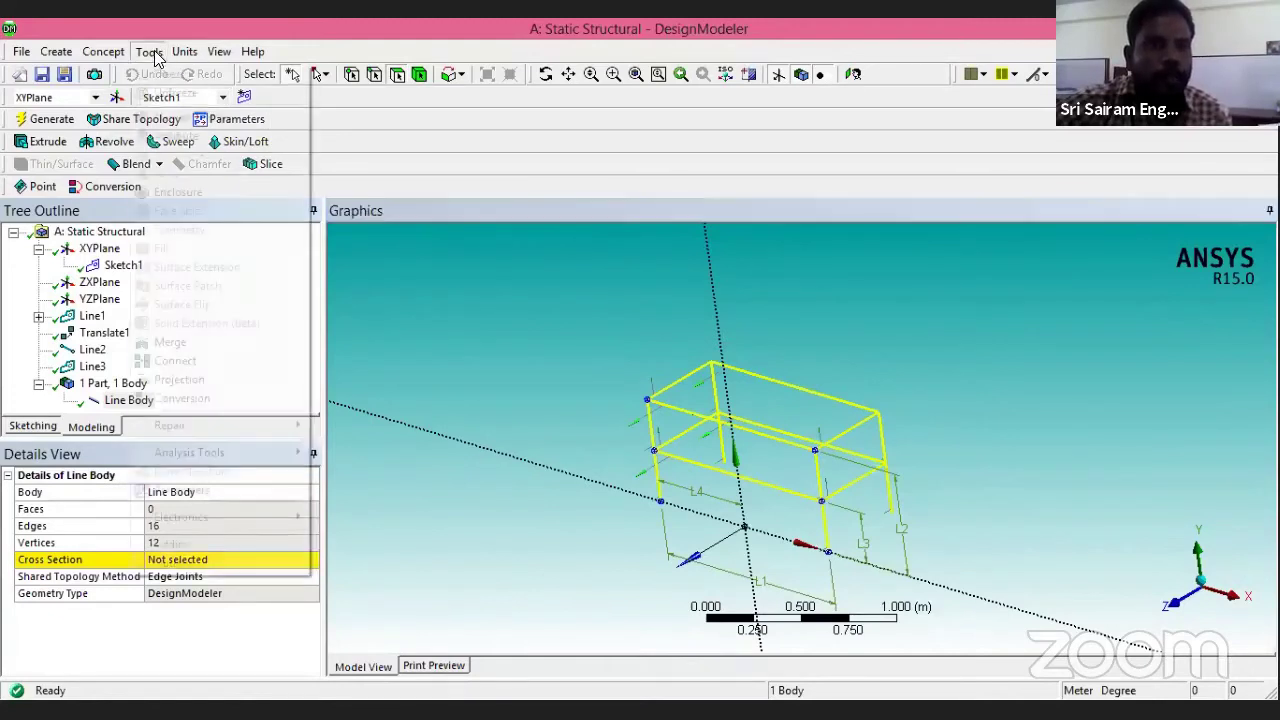
{"action": "mouse_move", "coordinate": [103, 55]}
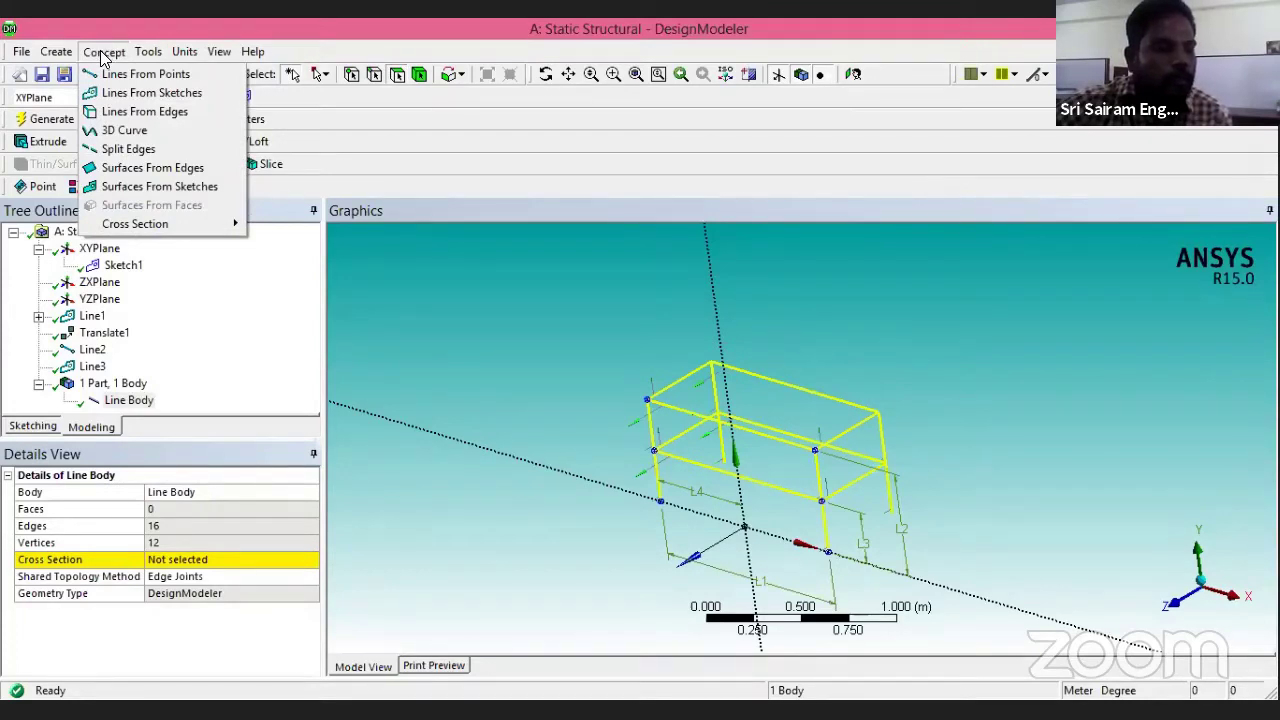
{"action": "mouse_move", "coordinate": [138, 226]}
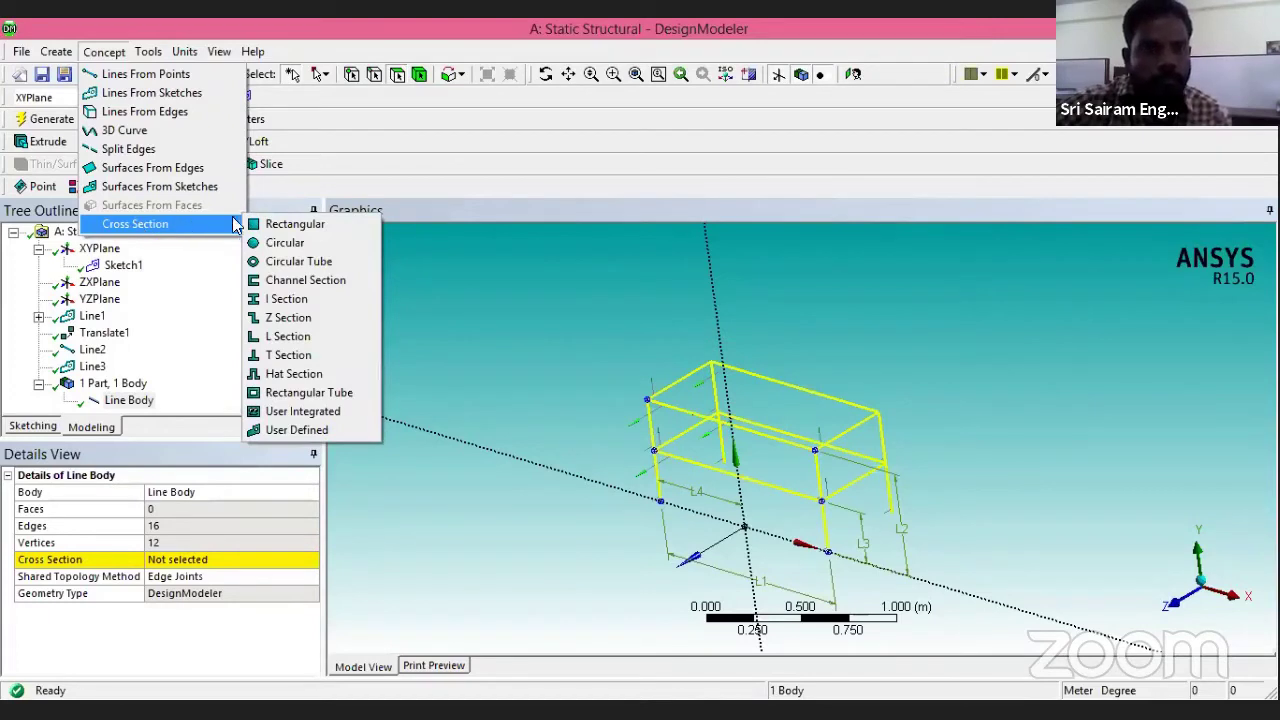
{"action": "left_click", "coordinate": [288, 300]}
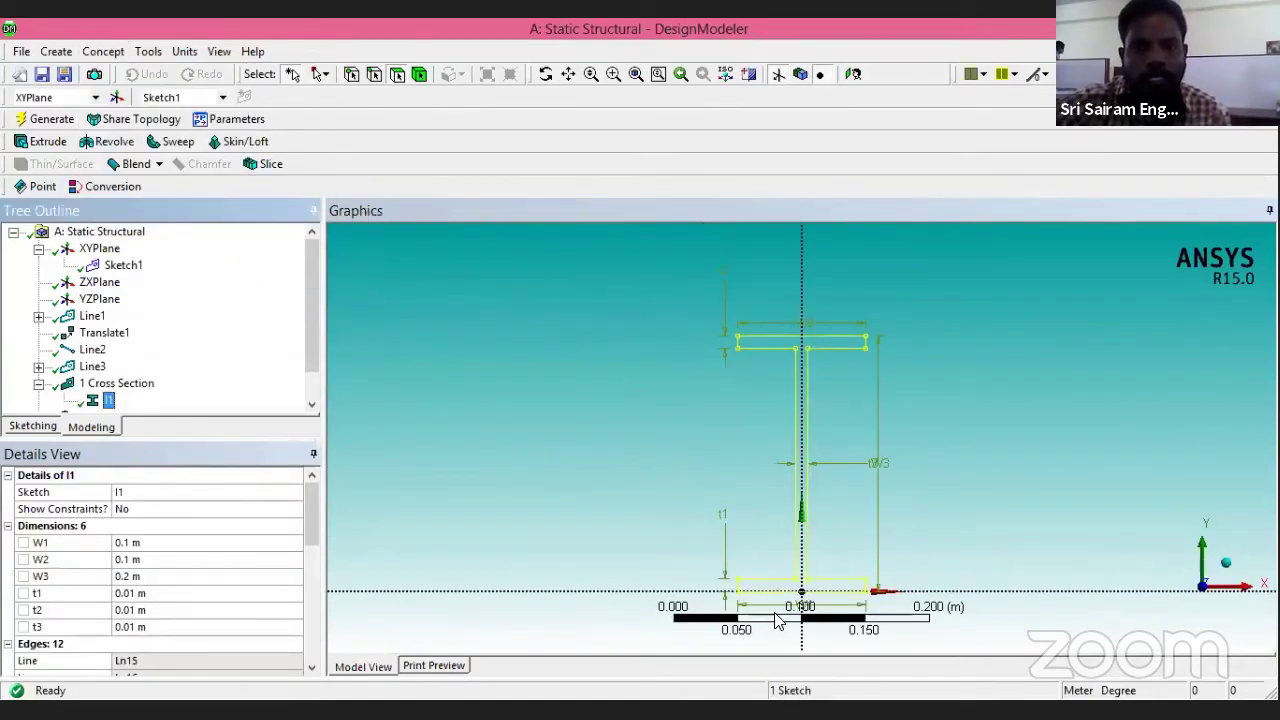
{"action": "left_click", "coordinate": [1011, 466]}
{"action": "scroll", "coordinate": [930, 524], "scroll_direction": "up", "scroll_amount": 1}
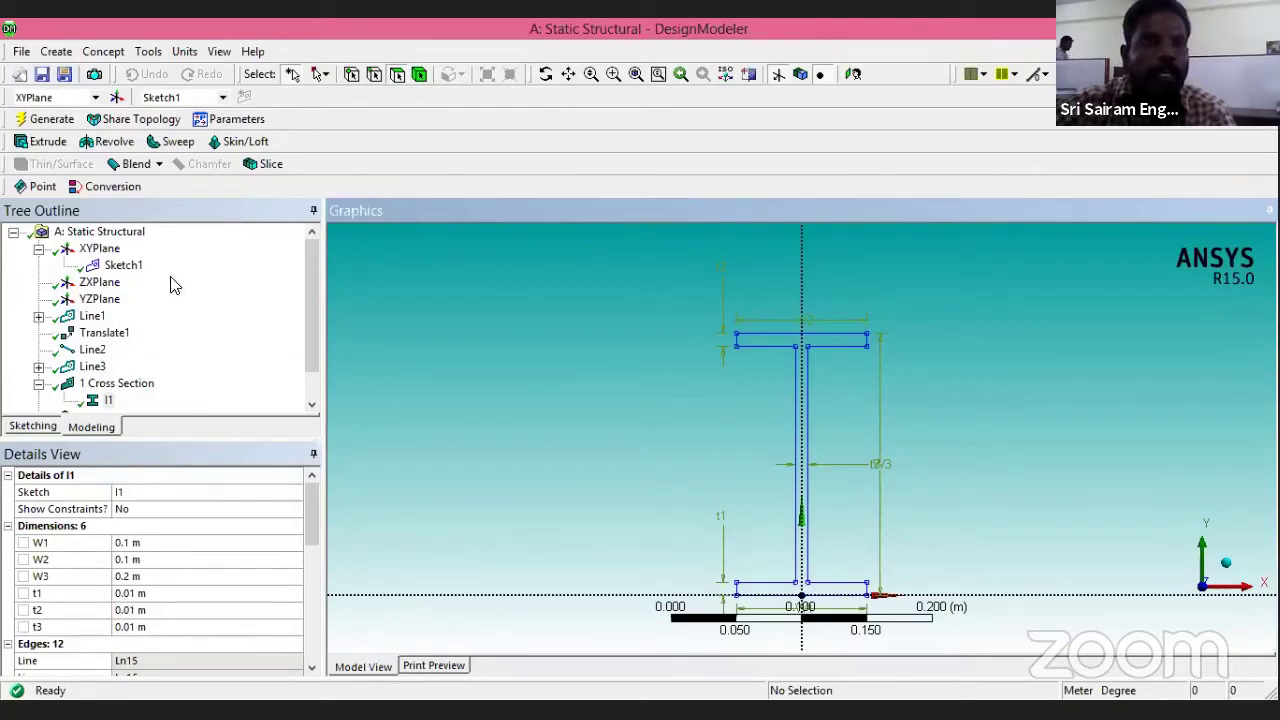
Switch the model's length units to Millimeter.
{"action": "left_click", "coordinate": [148, 57]}
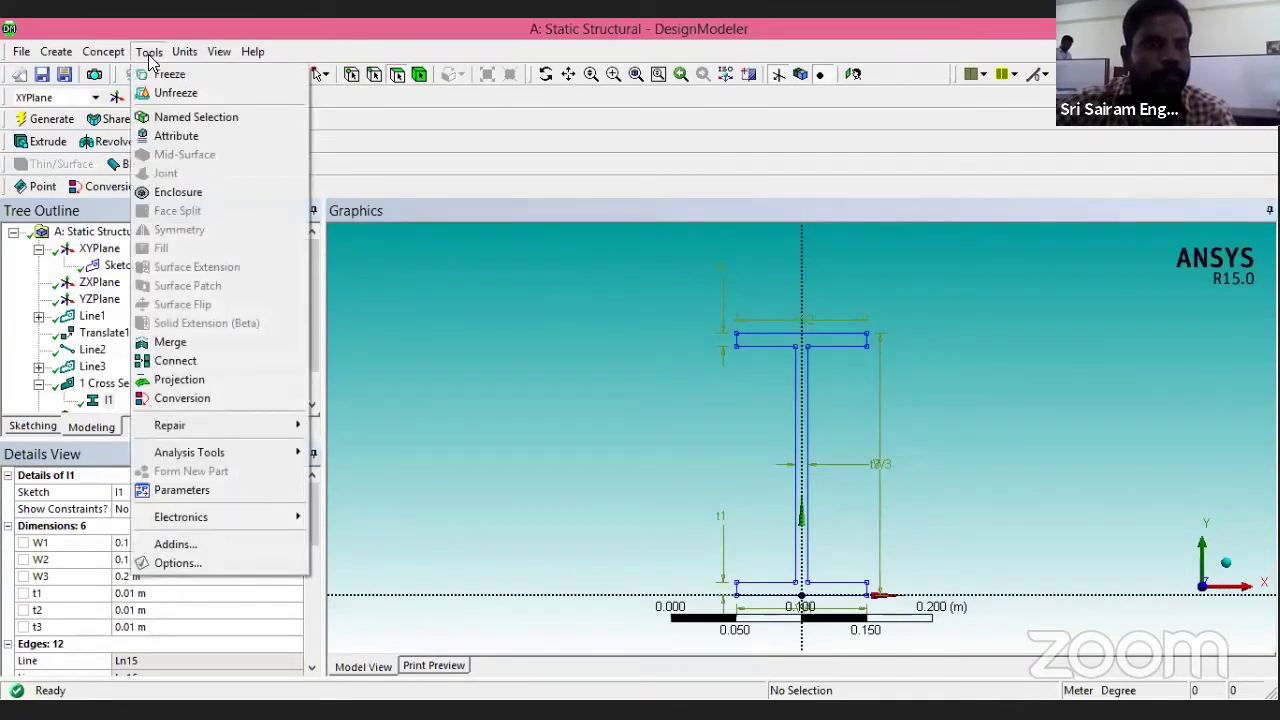
{"action": "mouse_move", "coordinate": [182, 55]}
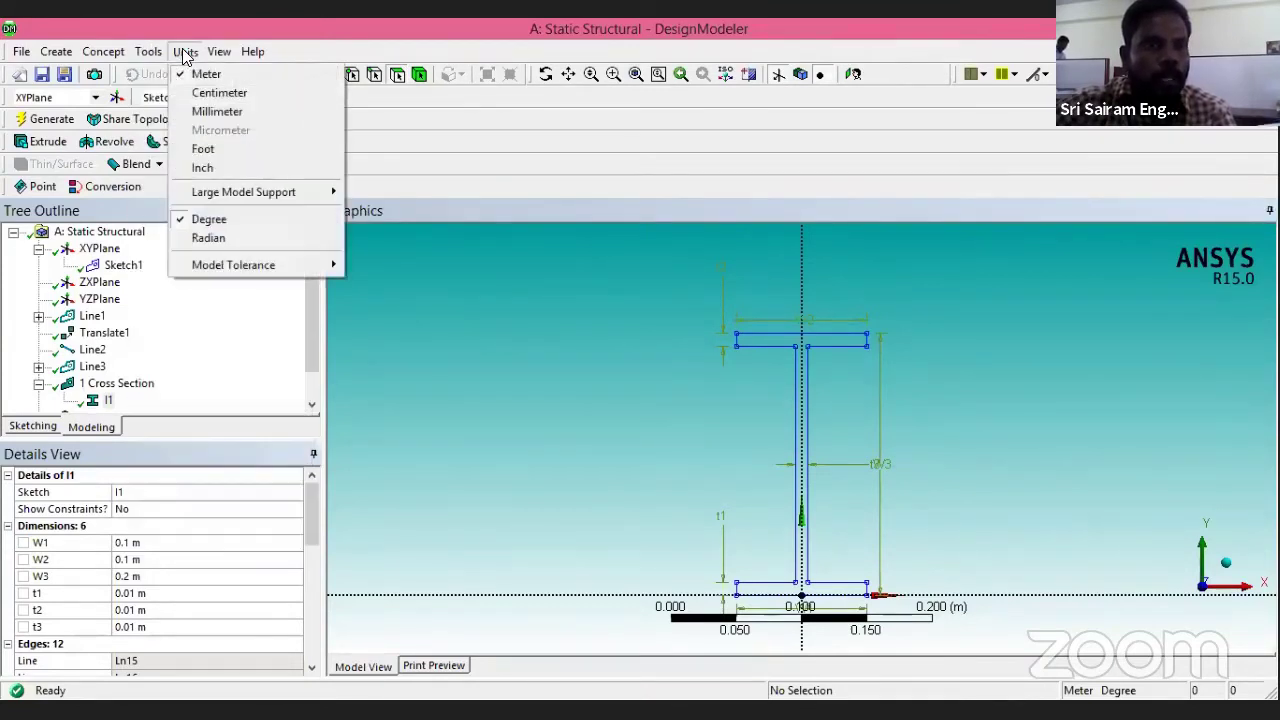
{"action": "left_click", "coordinate": [204, 115]}
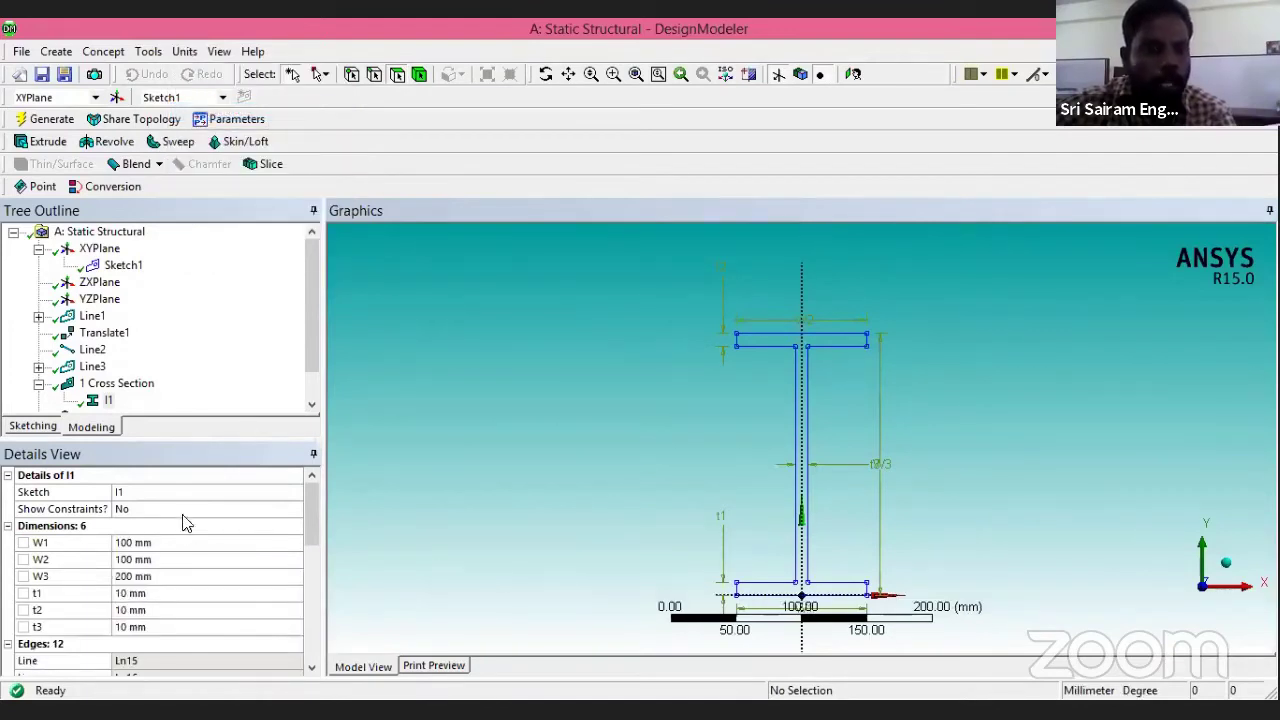
Set the I section's widths W1 and W2 to 25 mm and its height W3 to 80 mm.
{"action": "left_click", "coordinate": [140, 543]}
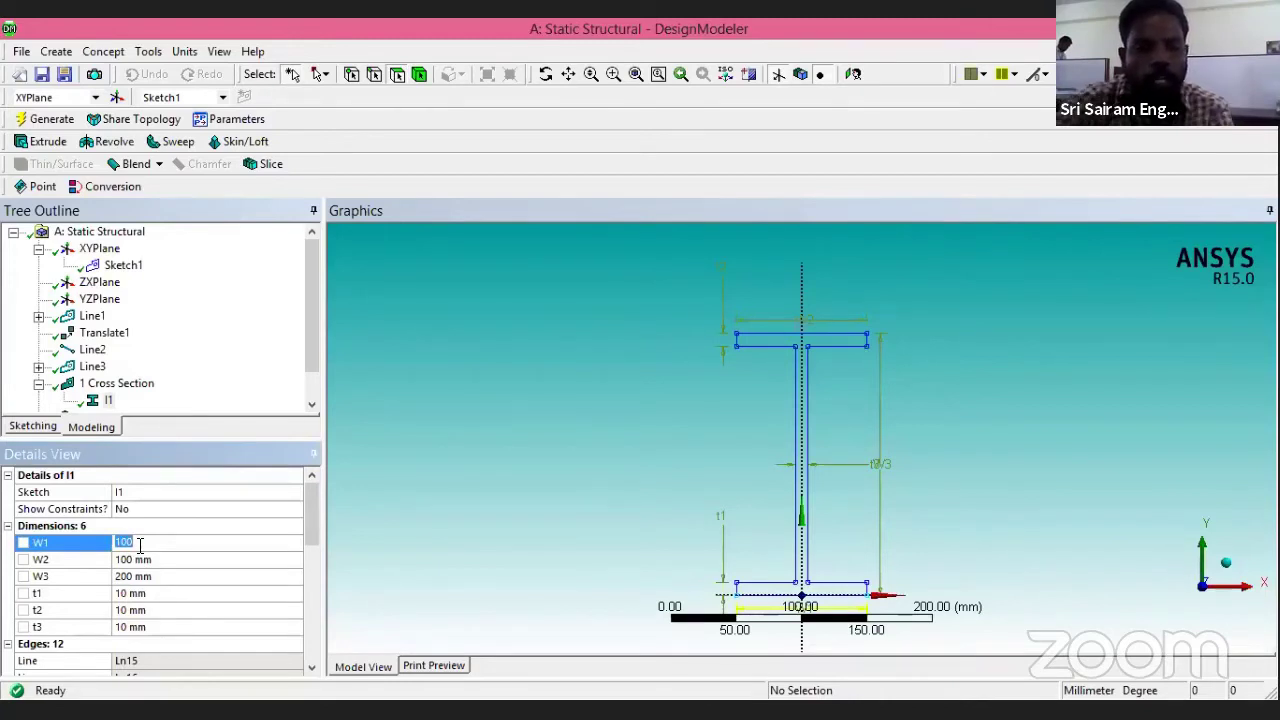
{"action": "type", "text": "25"}
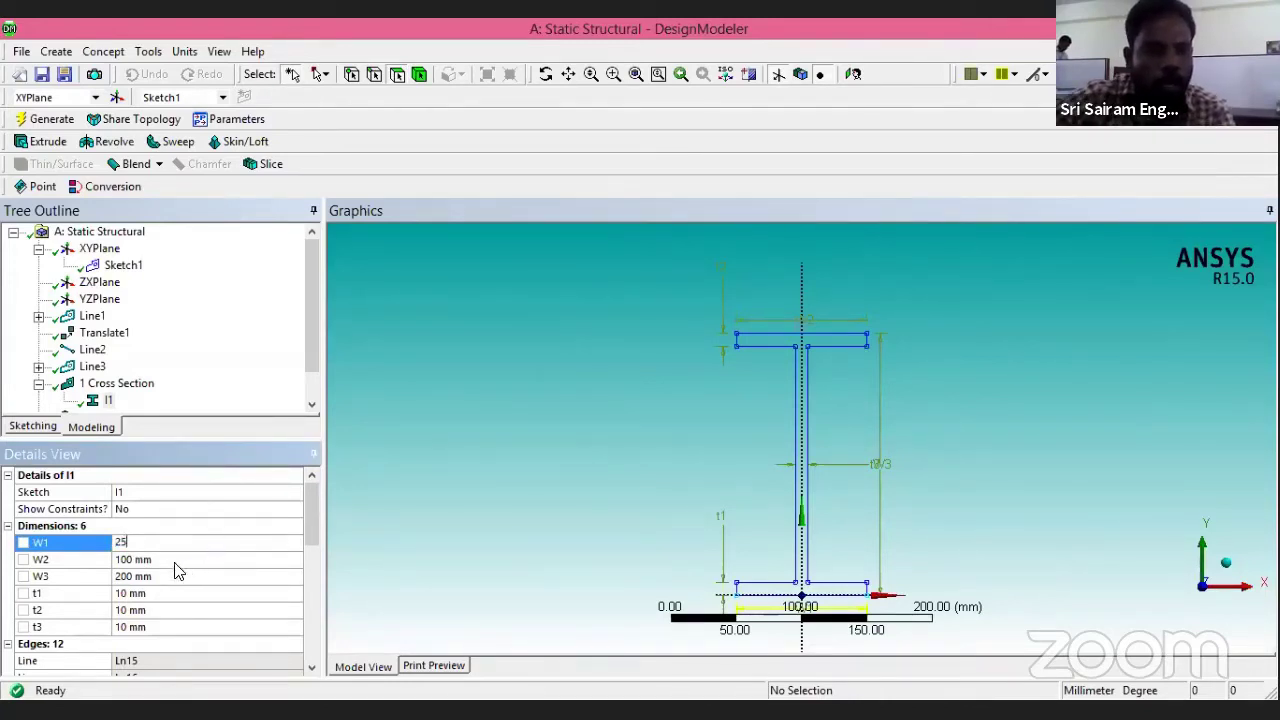
{"action": "left_click", "coordinate": [176, 560]}
{"action": "type", "text": "25"}
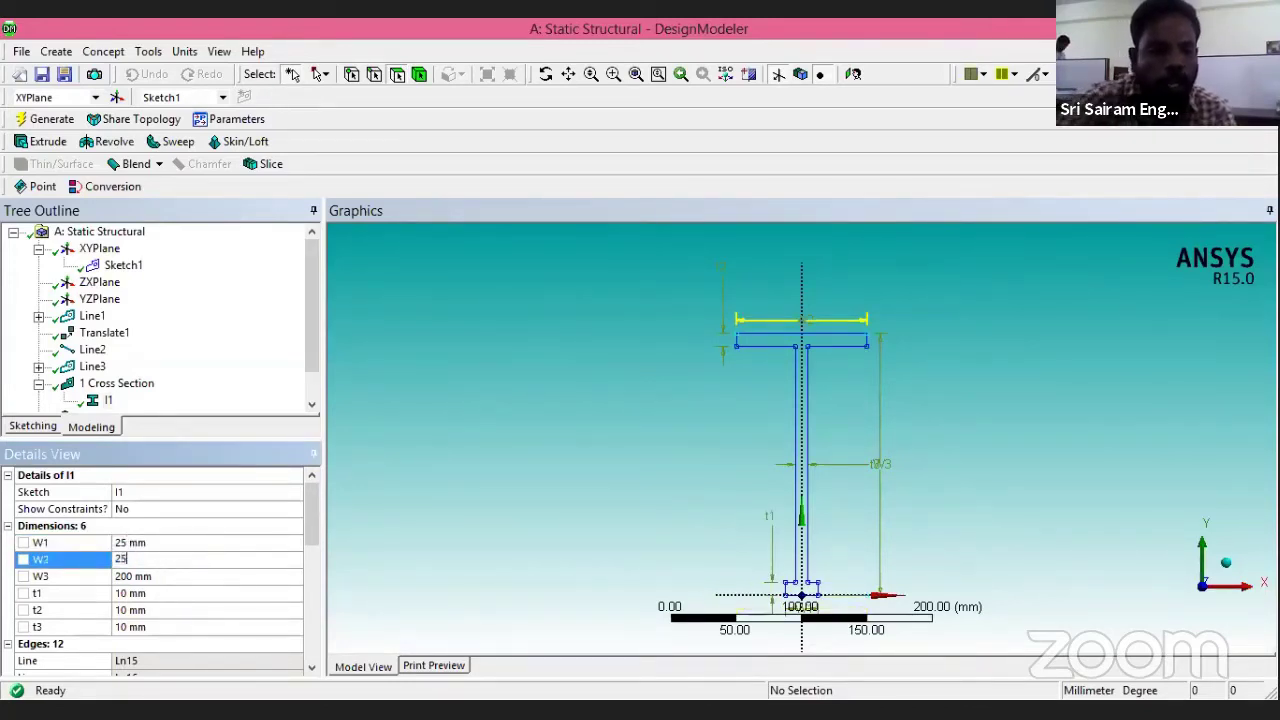
{"action": "left_click", "coordinate": [154, 576]}
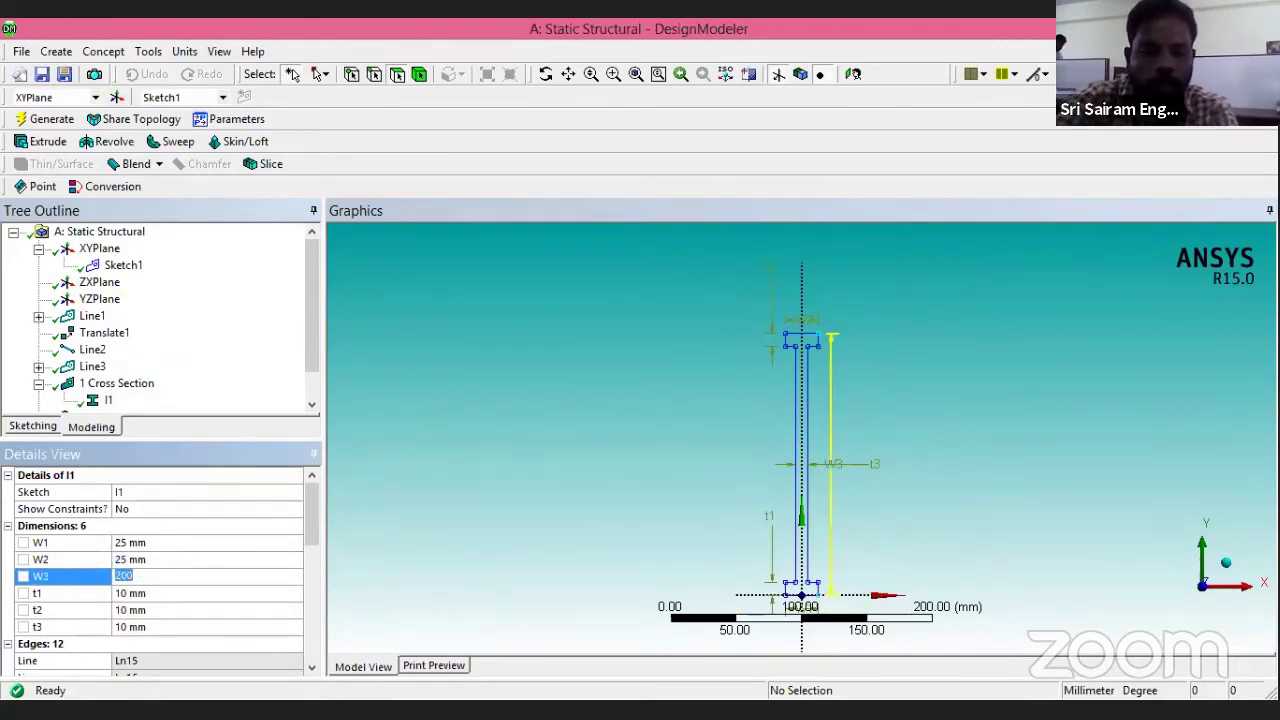
{"action": "type", "text": "80"}
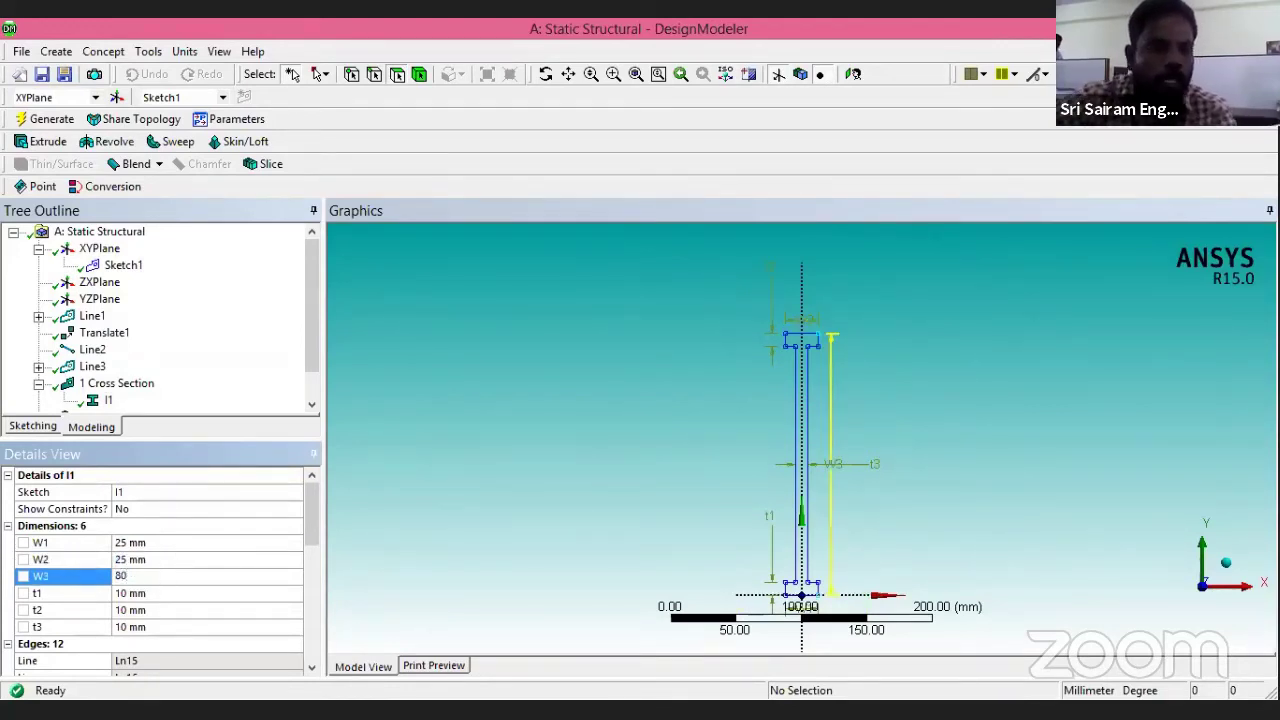
{"action": "left_click", "coordinate": [157, 591]}
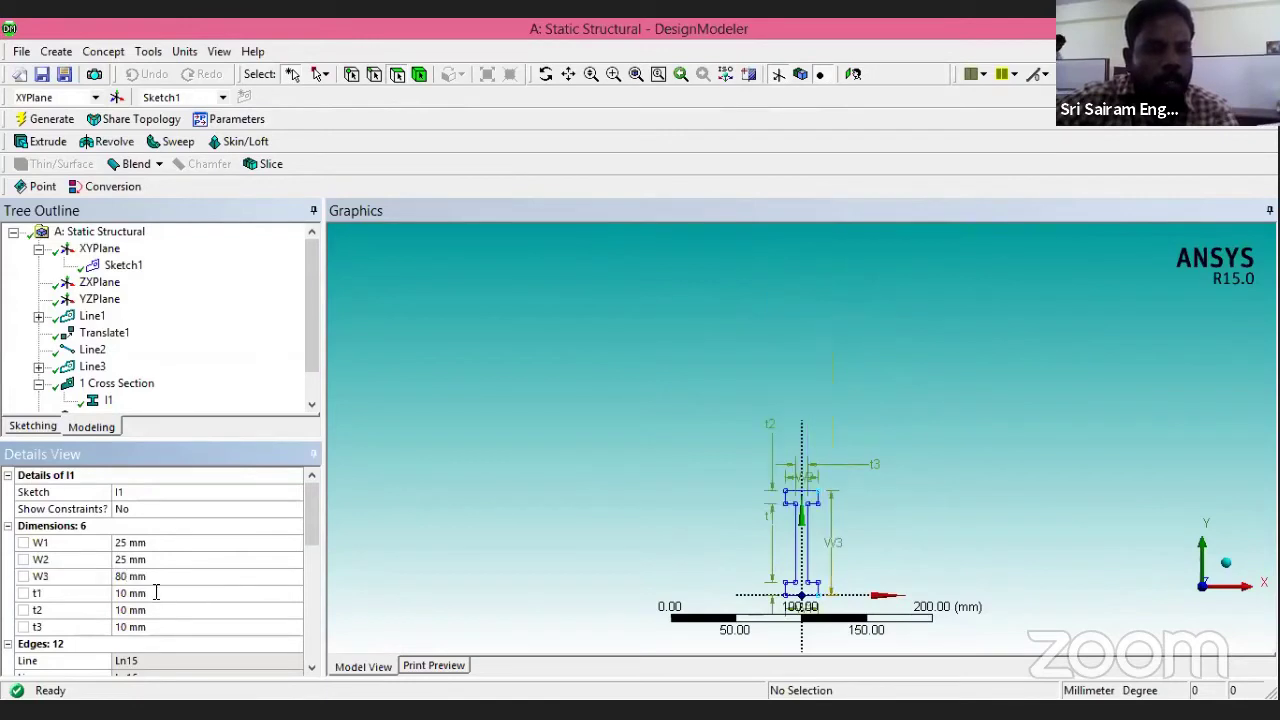
Set the I section's flange thicknesses t1 and t2 and web thickness t3 to 5 mm each.
{"action": "left_click", "coordinate": [871, 580]}
{"action": "scroll", "coordinate": [812, 632], "scroll_direction": "up", "scroll_amount": 2}
{"action": "scroll", "coordinate": [854, 562], "scroll_direction": "down", "scroll_amount": 2}
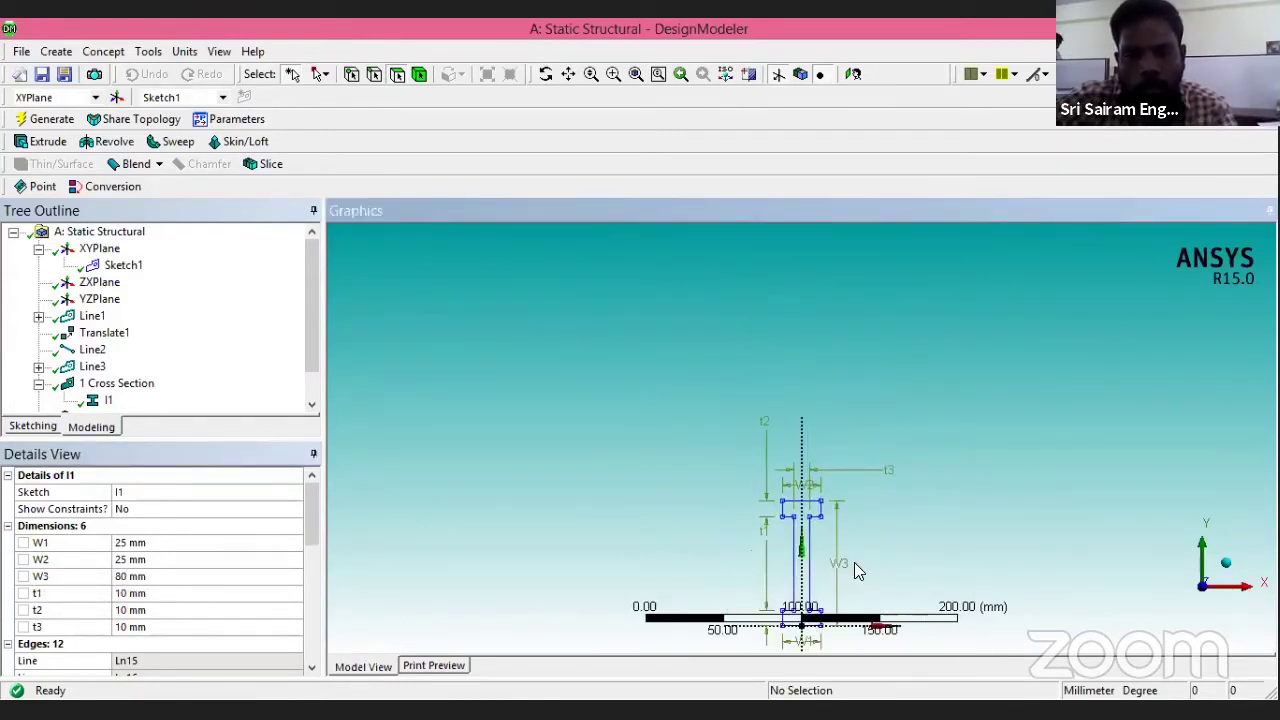
{"action": "mouse_move", "coordinate": [854, 562]}
{"action": "middle_mouse_down", "text": "ctrl"}
{"action": "mouse_move", "coordinate": [851, 457]}
{"action": "mouse_move", "coordinate": [742, 380]}
{"action": "middle_mouse_up", "text": "ctrl"}
{"action": "scroll", "coordinate": [742, 380], "scroll_direction": "up", "scroll_amount": 2}
{"action": "scroll", "coordinate": [786, 290], "scroll_direction": "up", "scroll_amount": 1}
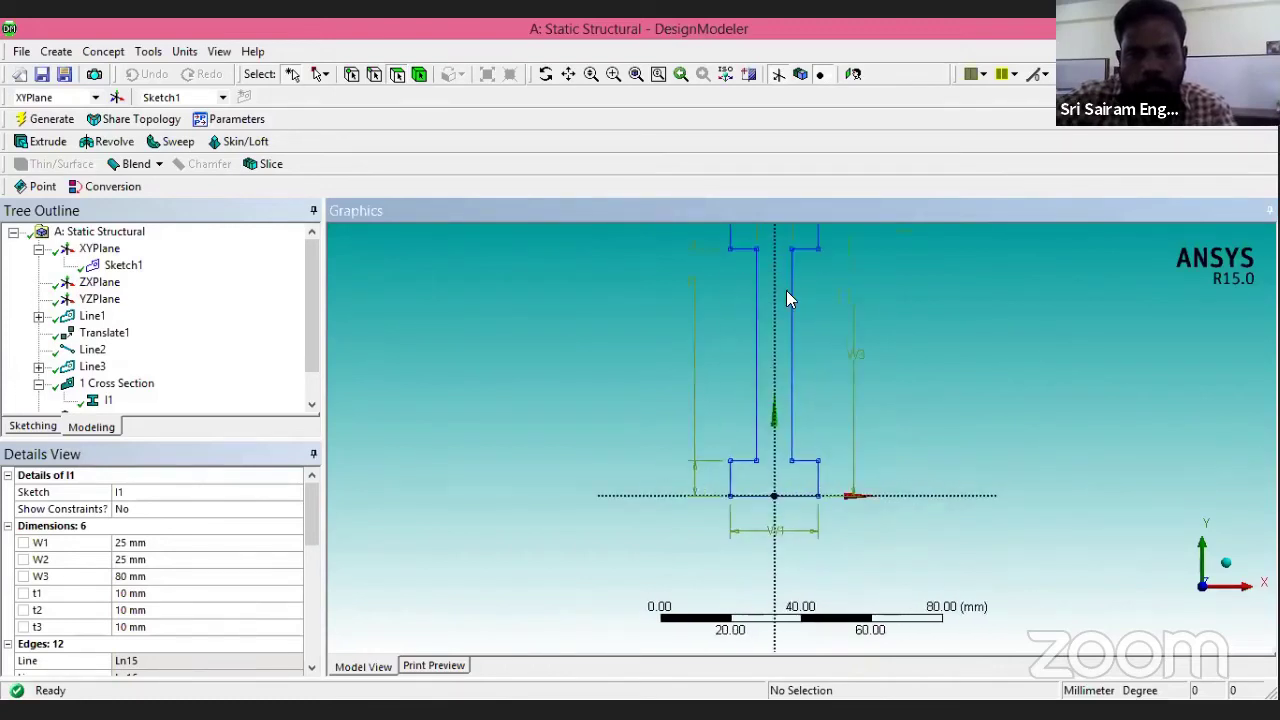
{"action": "middle_click_drag", "start_coordinate": [786, 290], "coordinate": [794, 380], "text": "ctrl"}
{"action": "scroll", "coordinate": [734, 489], "scroll_direction": "up", "scroll_amount": 1}
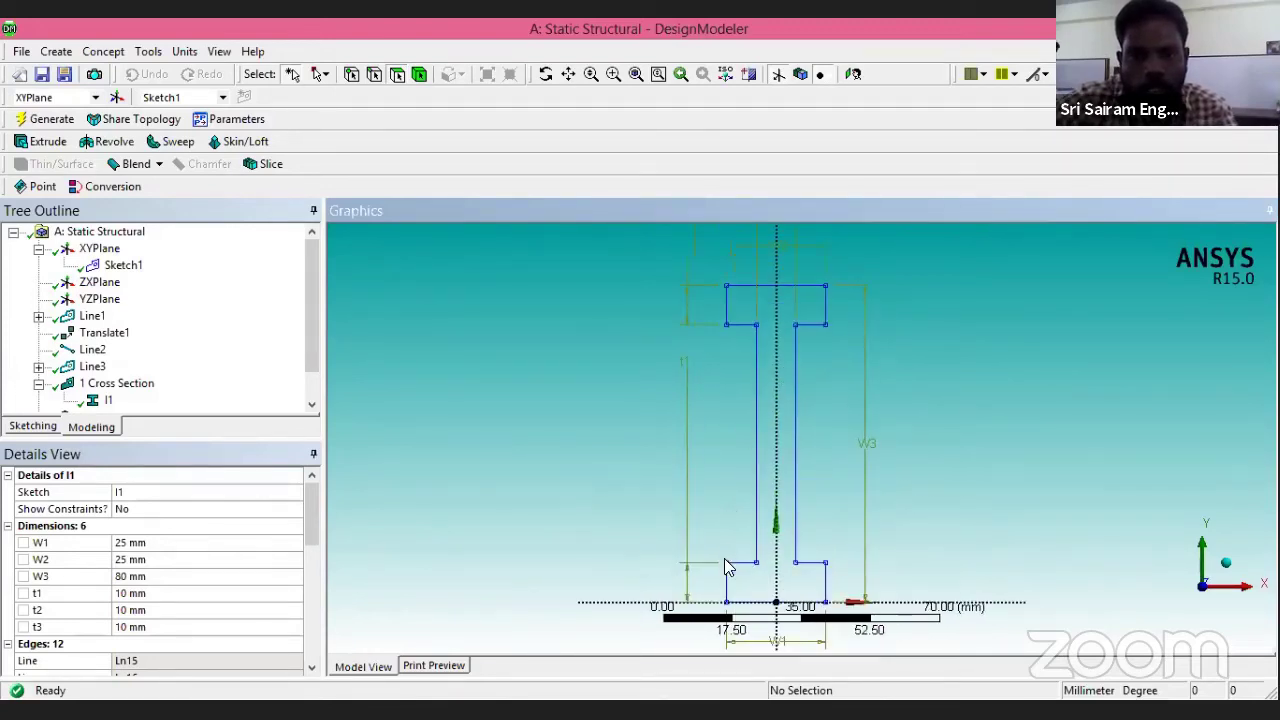
{"action": "left_click", "coordinate": [156, 592]}
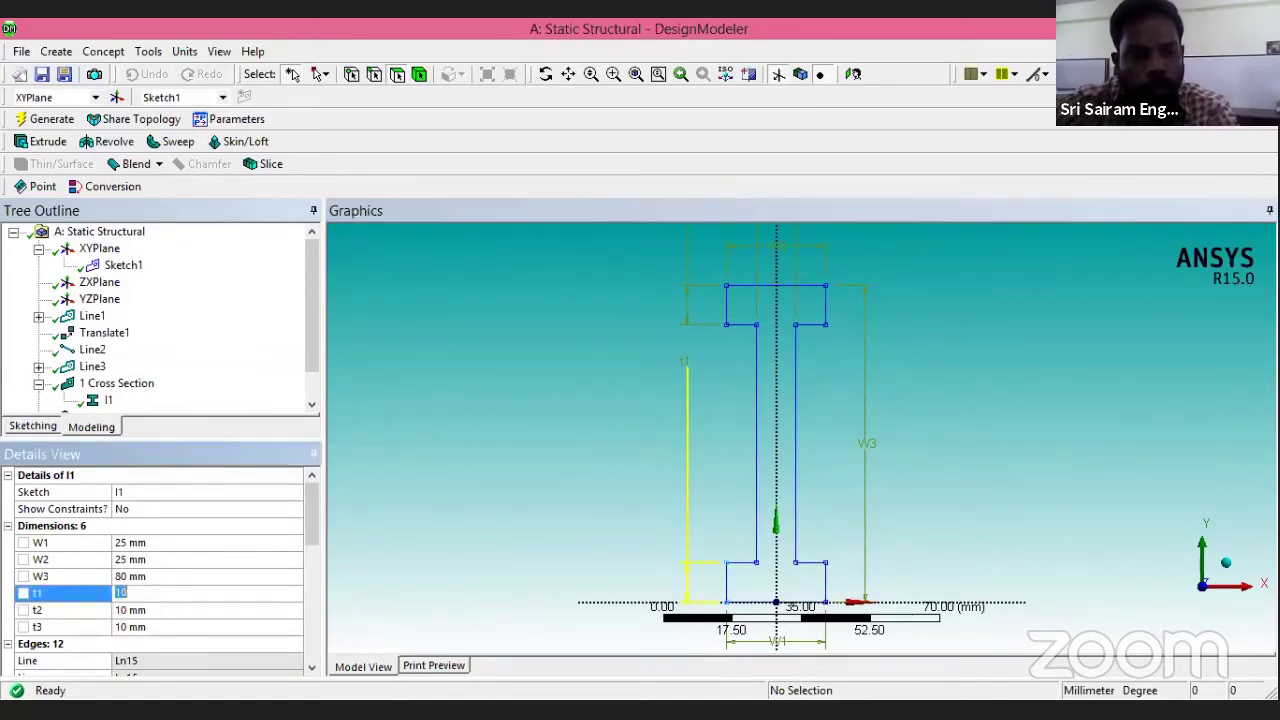
{"action": "type", "text": "5"}
{"action": "left_click", "coordinate": [150, 610]}
{"action": "type", "text": "5"}
{"action": "key", "text": "Return"}
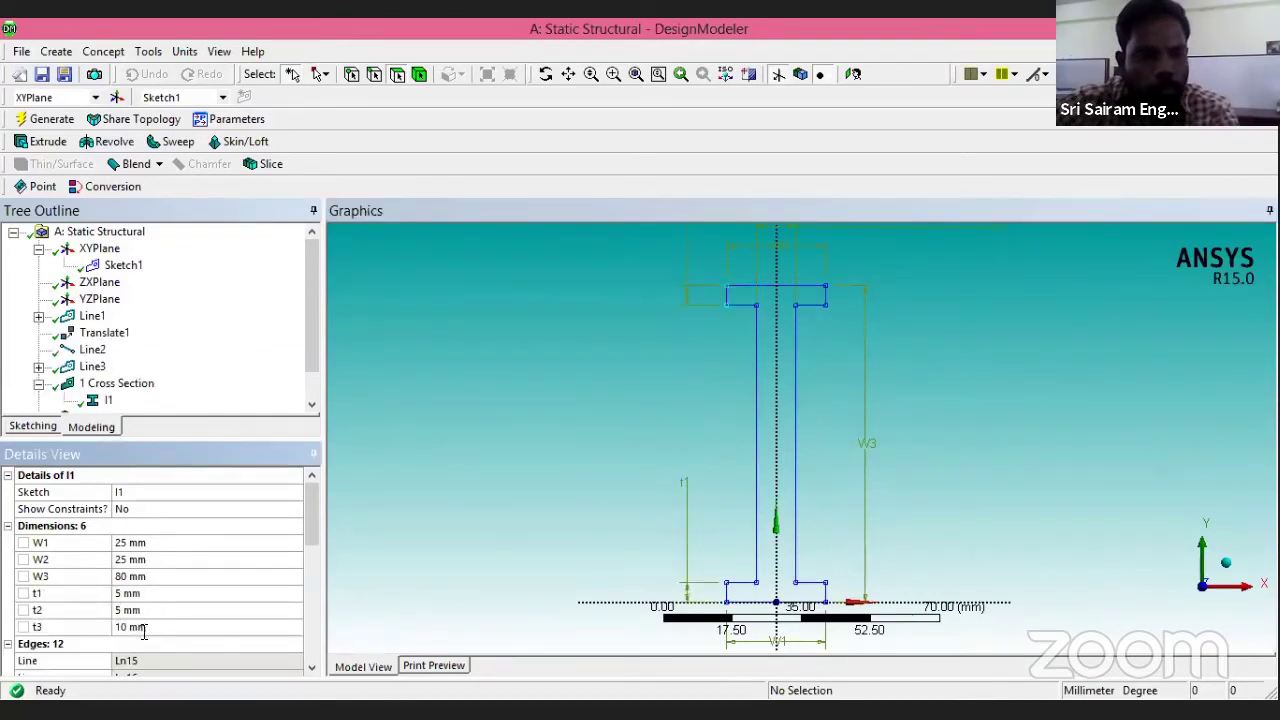
{"action": "left_click", "coordinate": [144, 627]}
{"action": "type", "text": "5"}
{"action": "key", "text": "Return"}
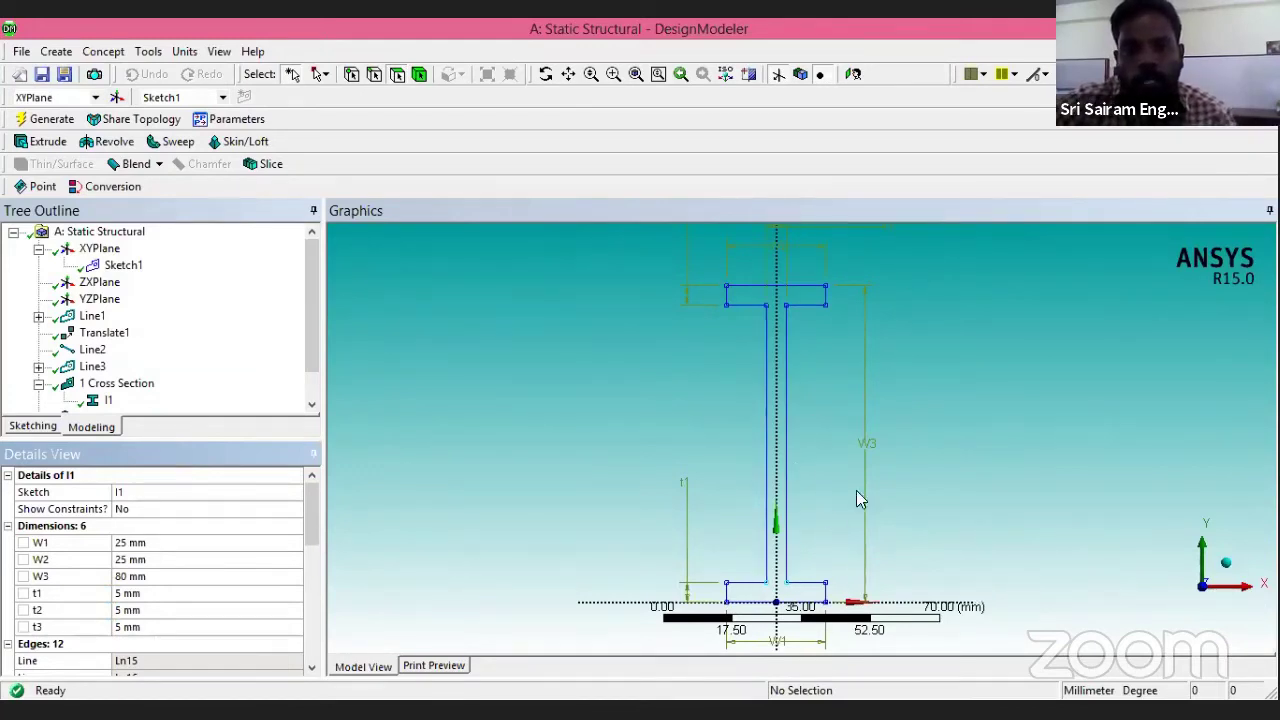
Generate the model with the resized I section and show the section face-on.
{"action": "left_click", "coordinate": [52, 121]}
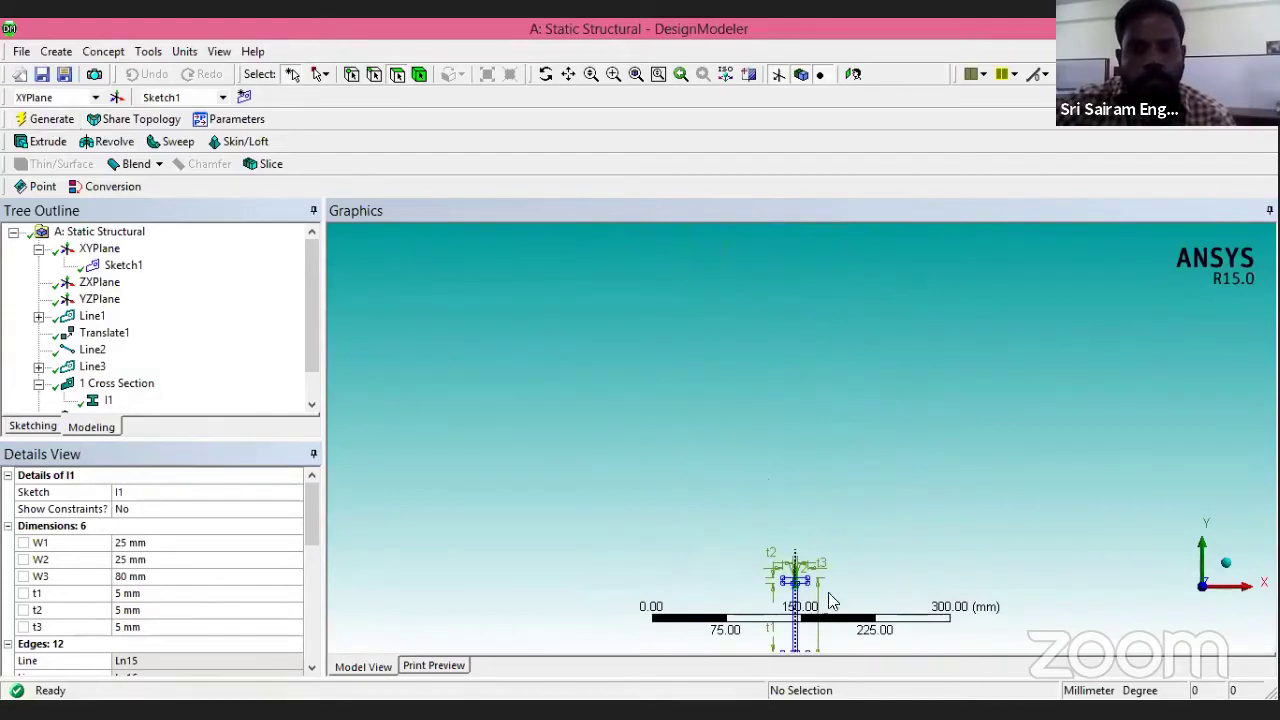
{"action": "mouse_move", "coordinate": [830, 592]}
{"action": "middle_mouse_down"}
{"action": "mouse_move", "coordinate": [843, 591]}
{"action": "mouse_move", "coordinate": [842, 421]}
{"action": "mouse_move", "coordinate": [826, 577]}
{"action": "middle_mouse_up"}
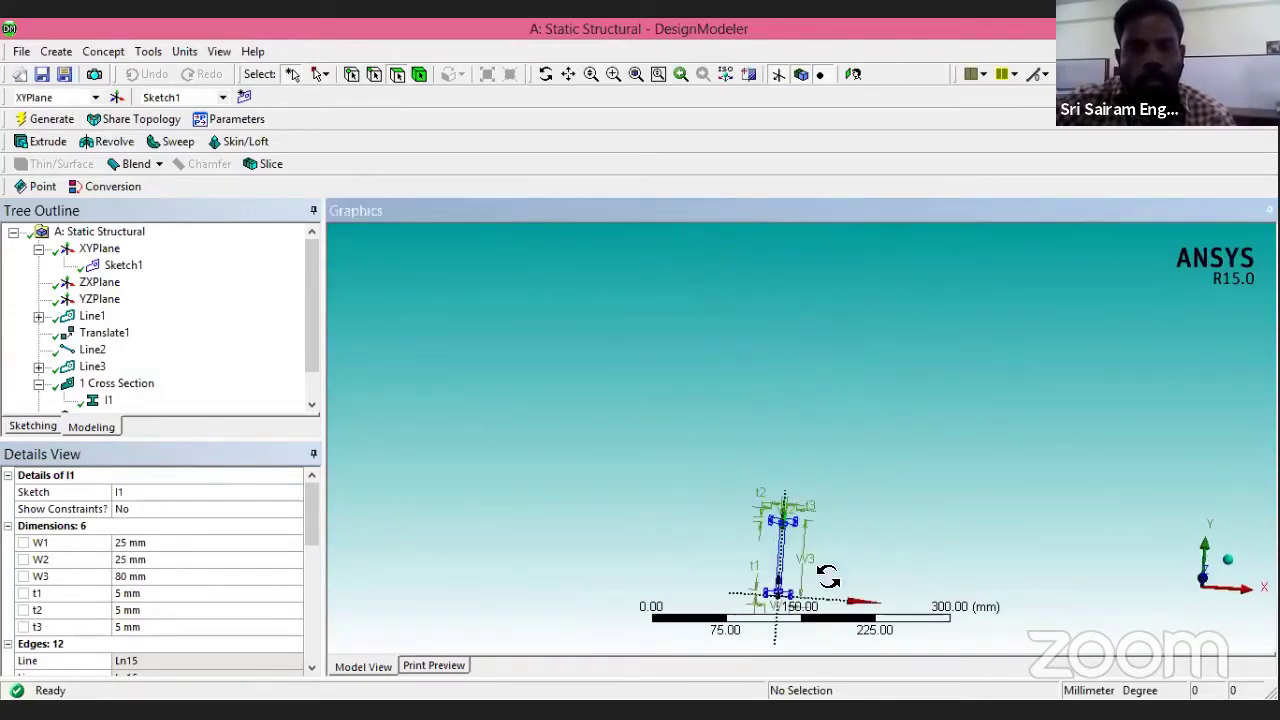
{"action": "left_click", "coordinate": [849, 74]}
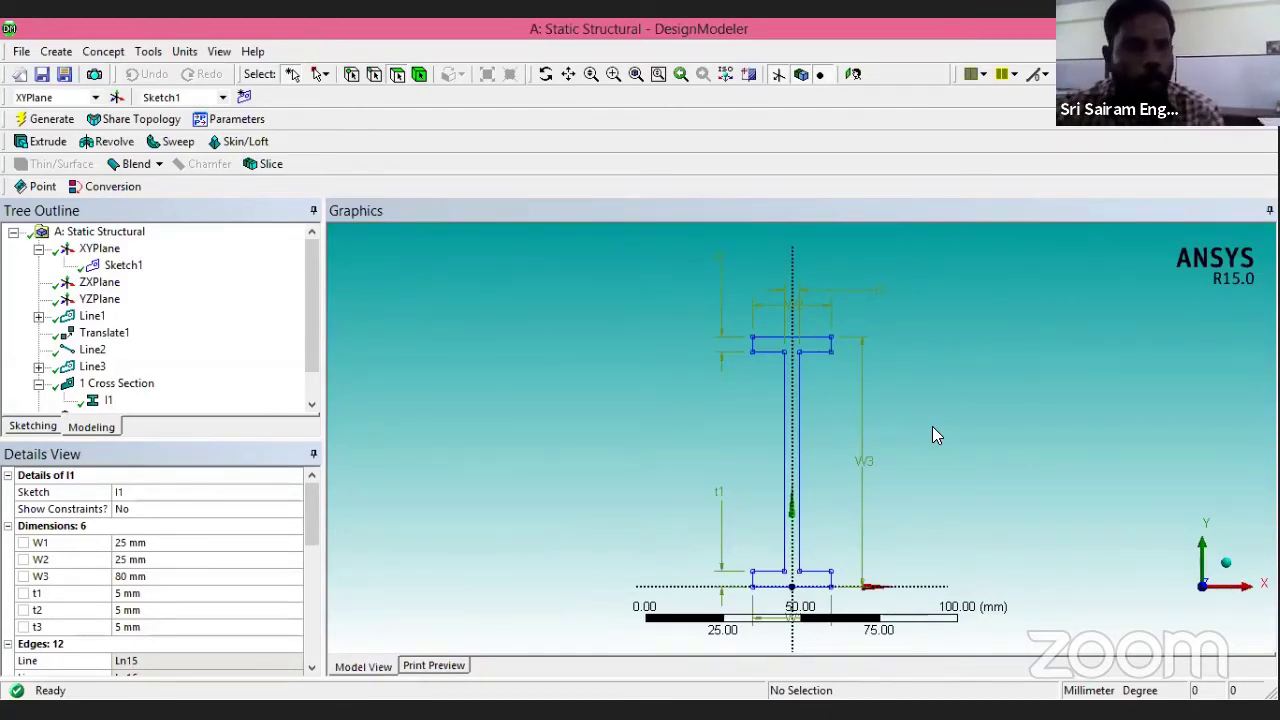
Assign the I1 cross section to the Line Body and generate the model.
{"action": "left_click_drag", "start_coordinate": [312, 296], "coordinate": [312, 320]}
{"action": "left_click", "coordinate": [128, 401]}
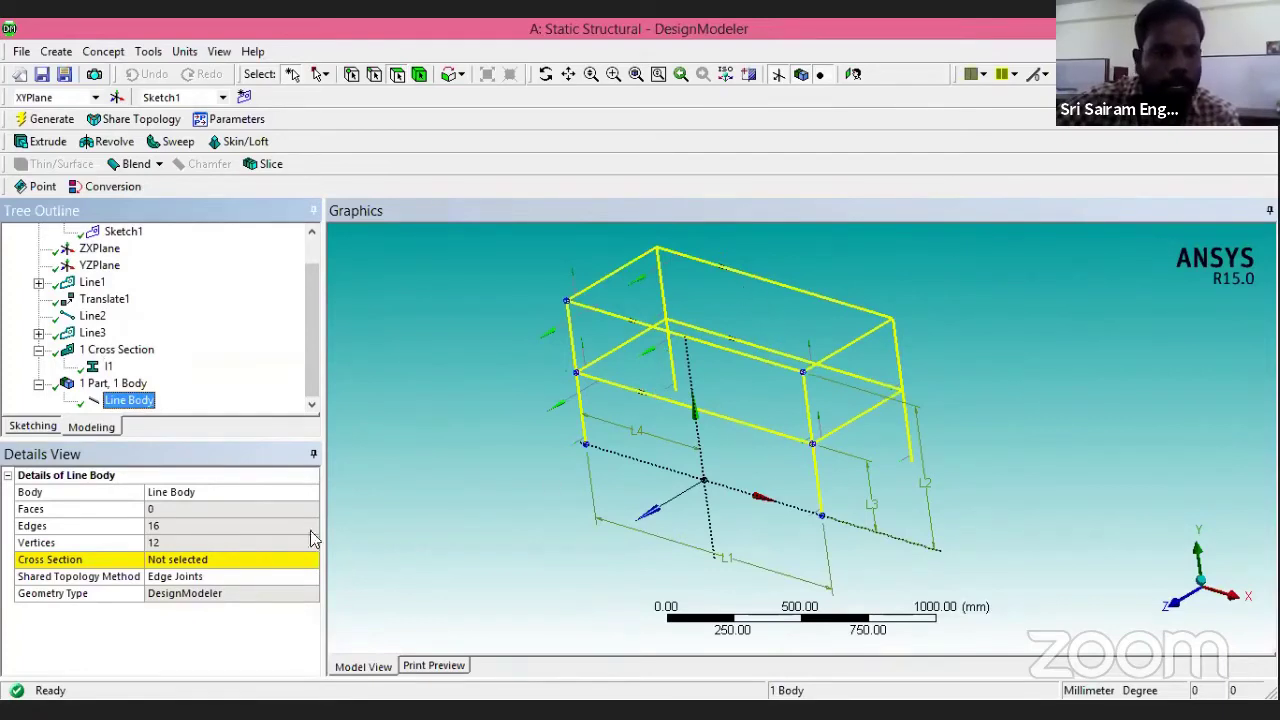
{"action": "left_click", "coordinate": [180, 558]}
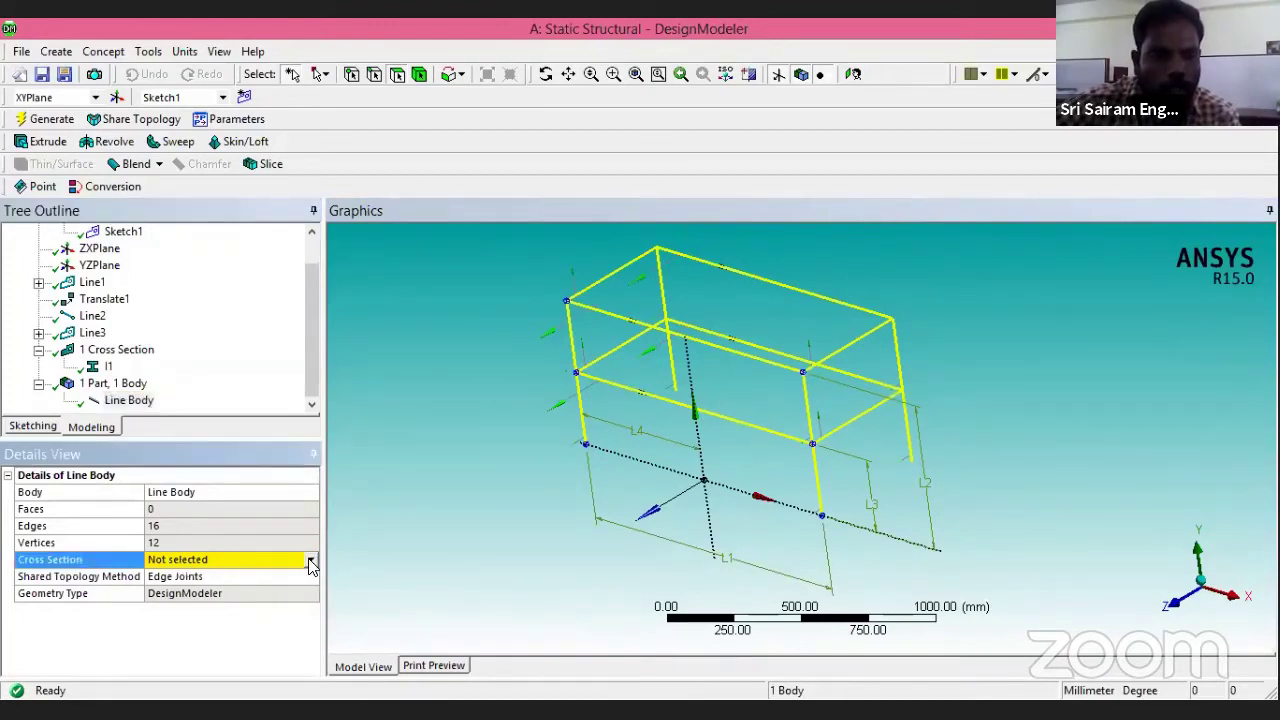
{"action": "left_click", "coordinate": [311, 563]}
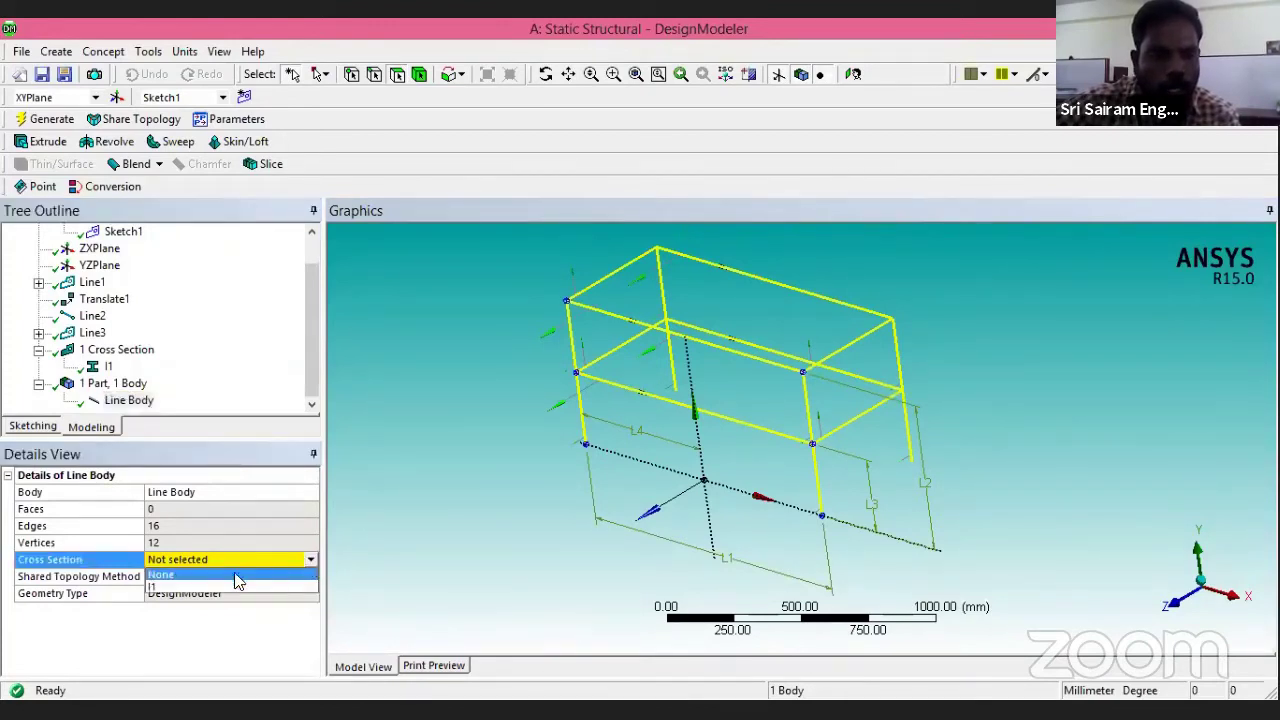
{"action": "left_click", "coordinate": [173, 587]}
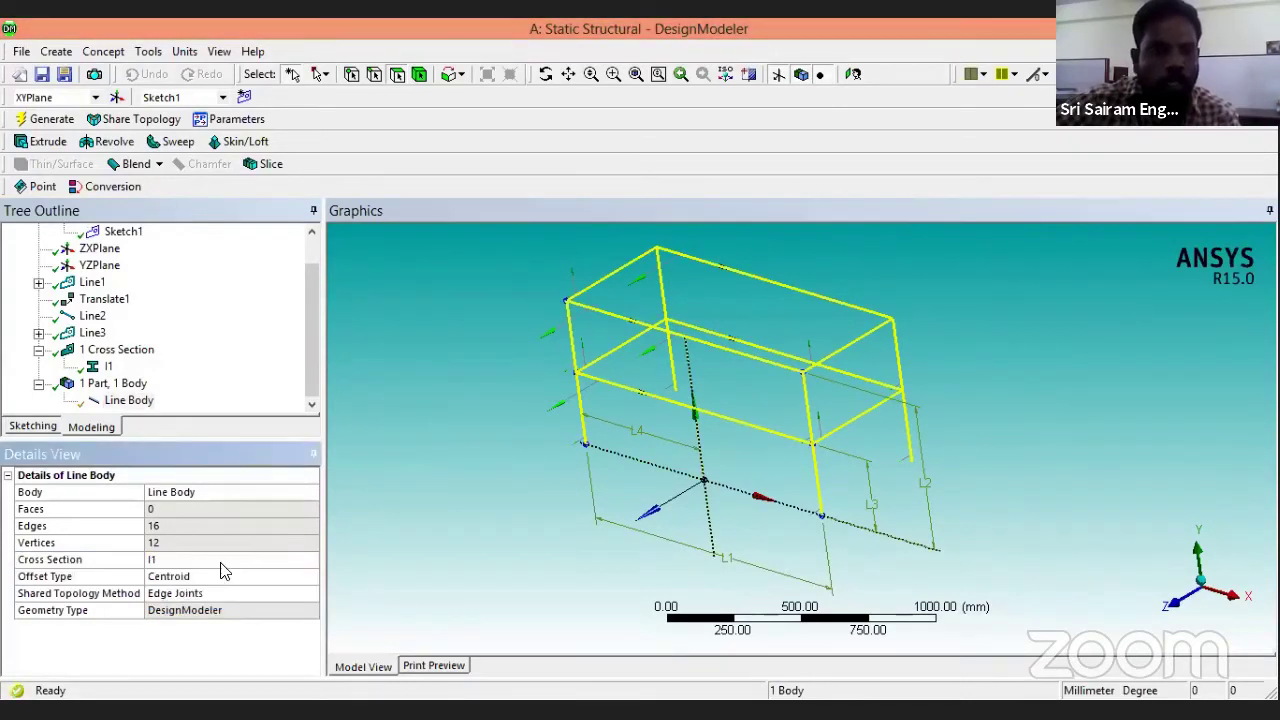
{"action": "left_click", "coordinate": [48, 119]}
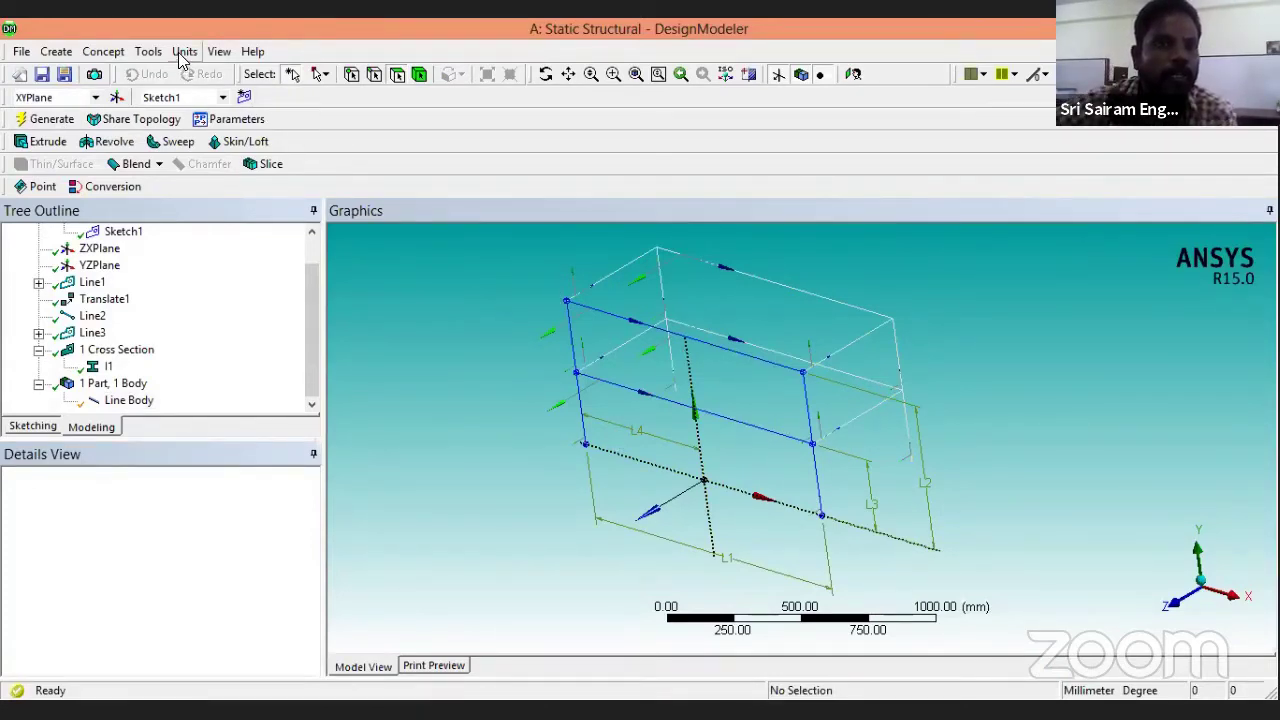
{"action": "left_click", "coordinate": [104, 52]}
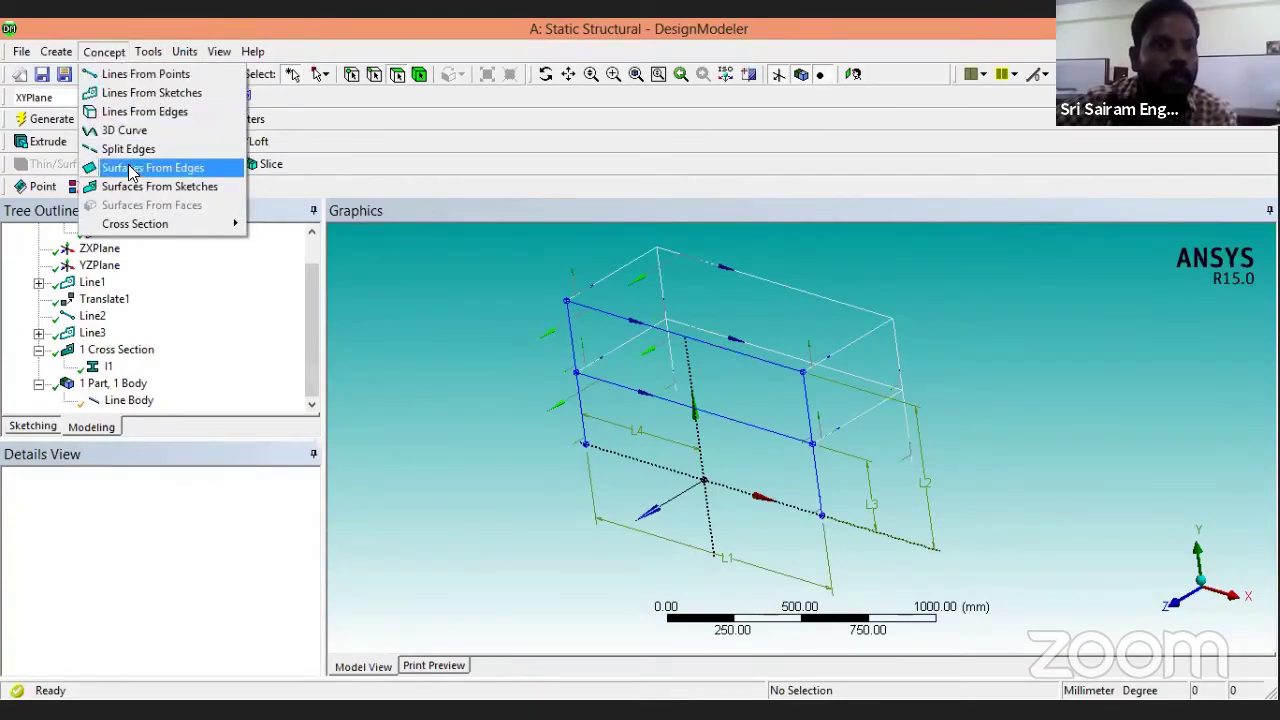
{"action": "left_click", "coordinate": [104, 52]}
{"action": "left_click", "coordinate": [148, 51]}
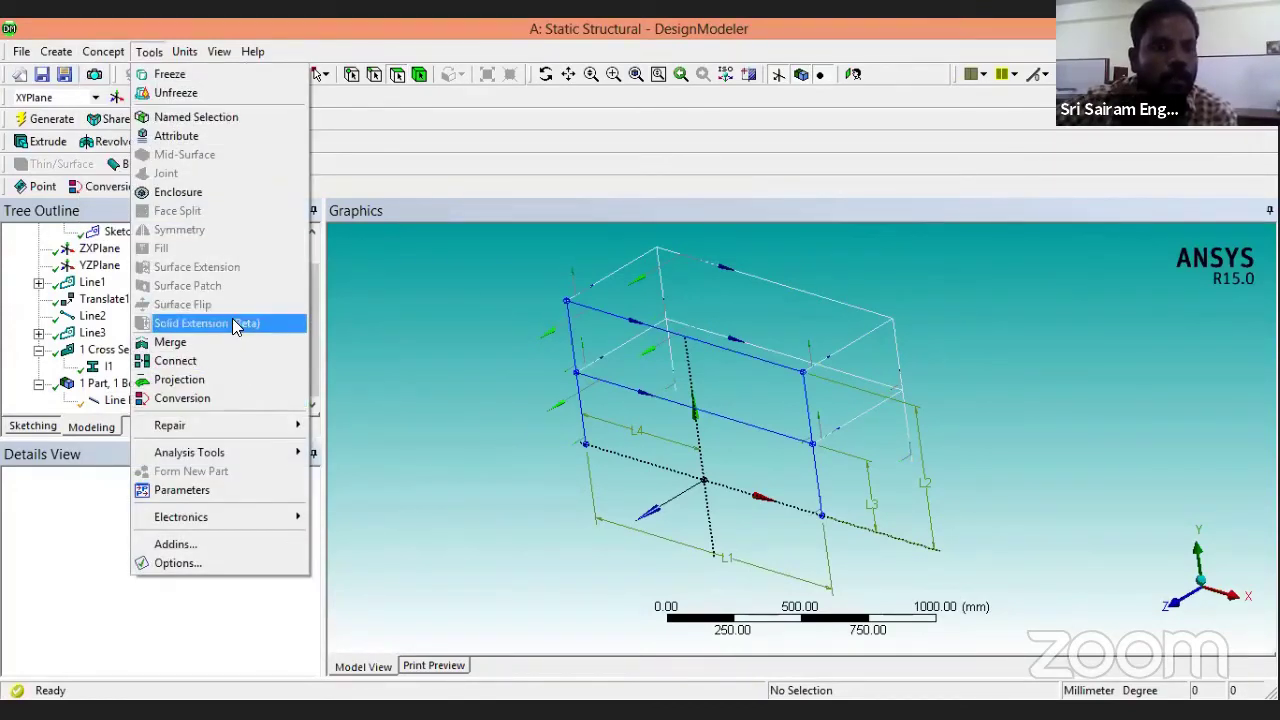
{"action": "mouse_move", "coordinate": [104, 52]}
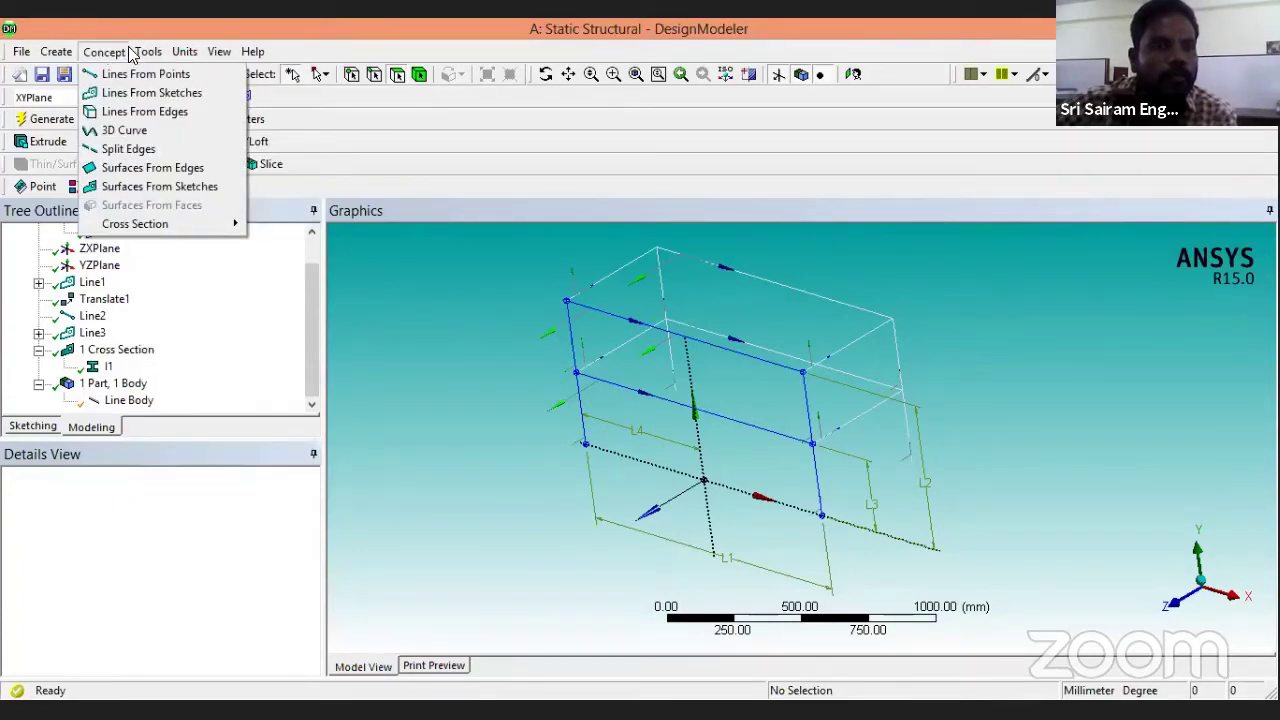
{"action": "mouse_move", "coordinate": [222, 58]}
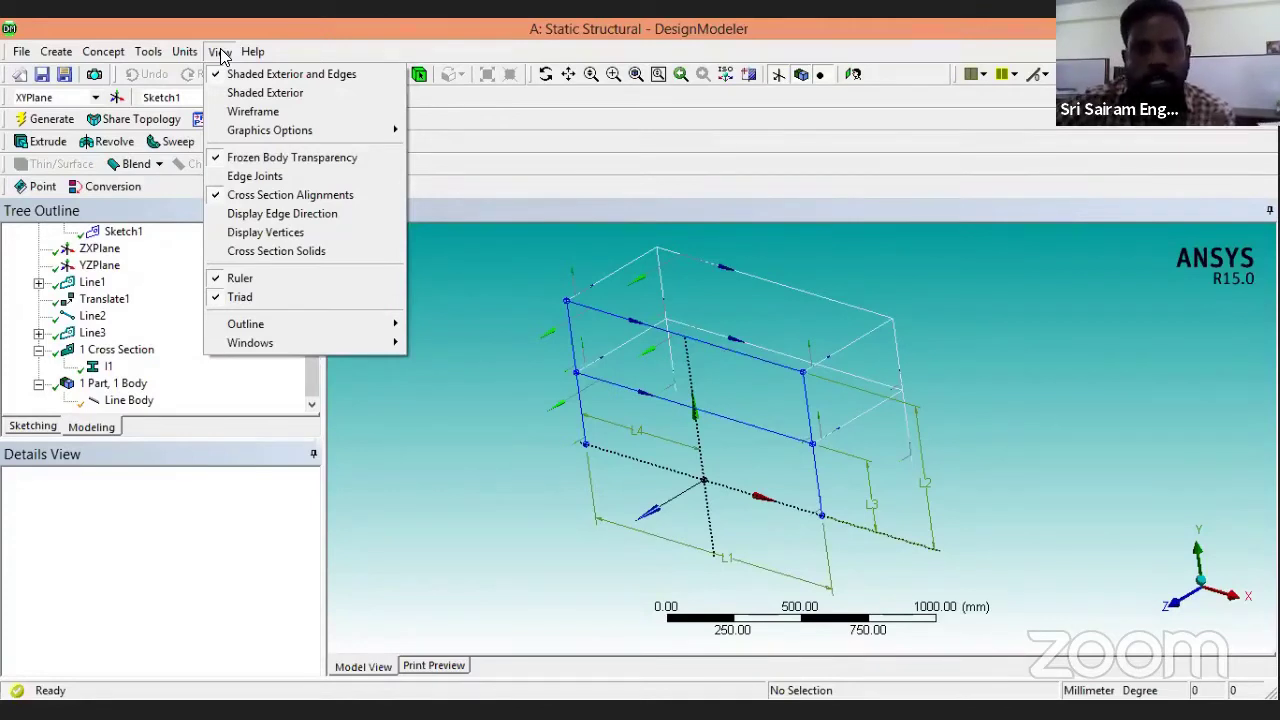
{"action": "left_click", "coordinate": [220, 52]}
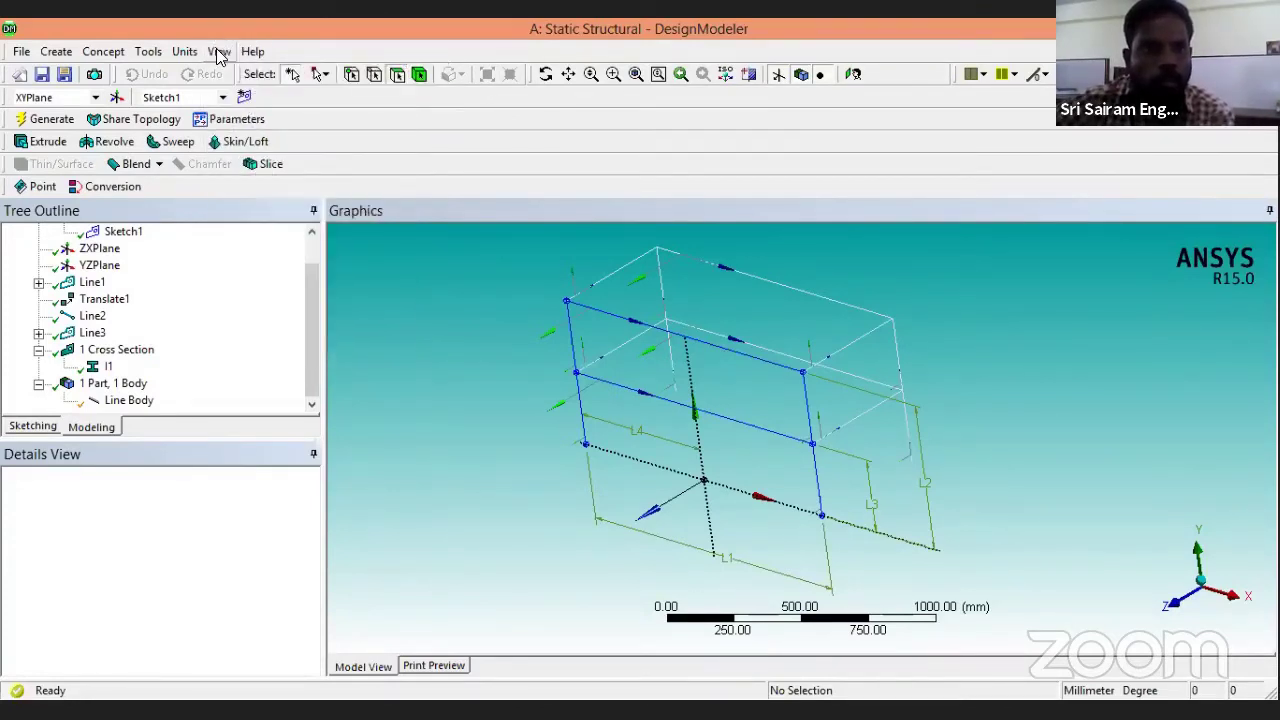
Turn off Frozen Body Transparency and turn on Cross Section Solids to show the frame with its I-section profiles.
{"action": "left_click", "coordinate": [220, 55]}
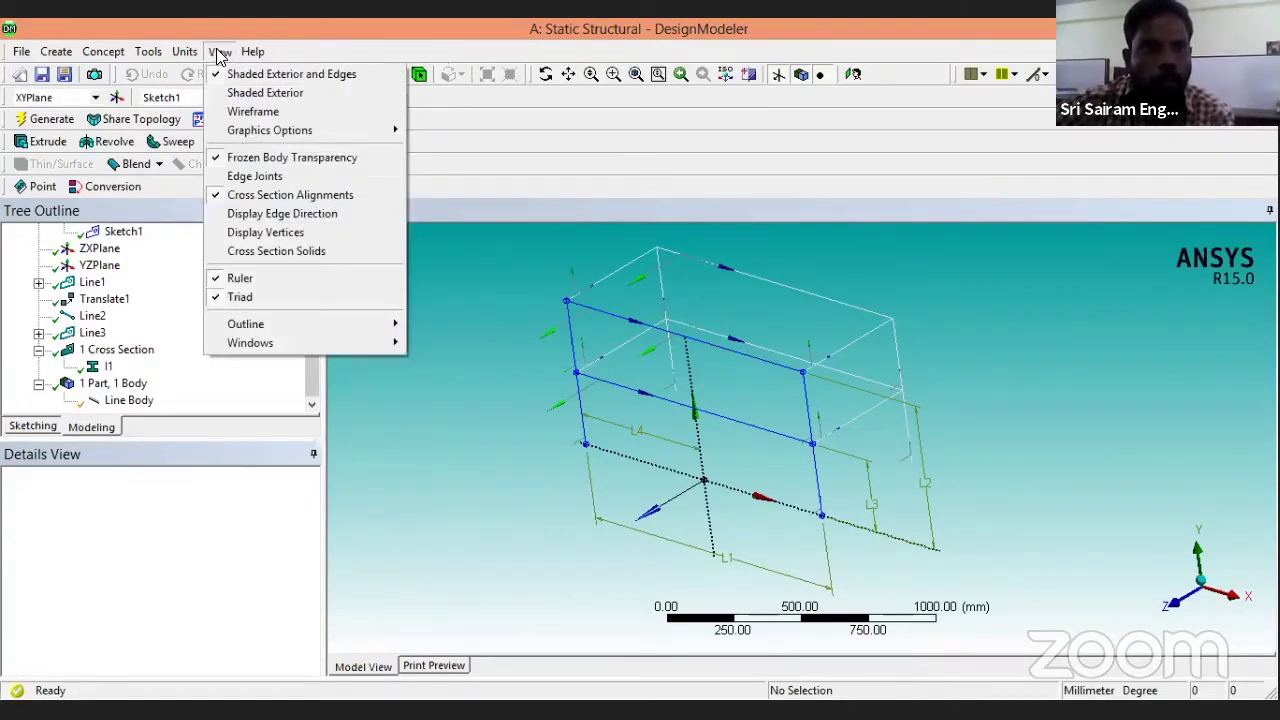
{"action": "left_click", "coordinate": [258, 161]}
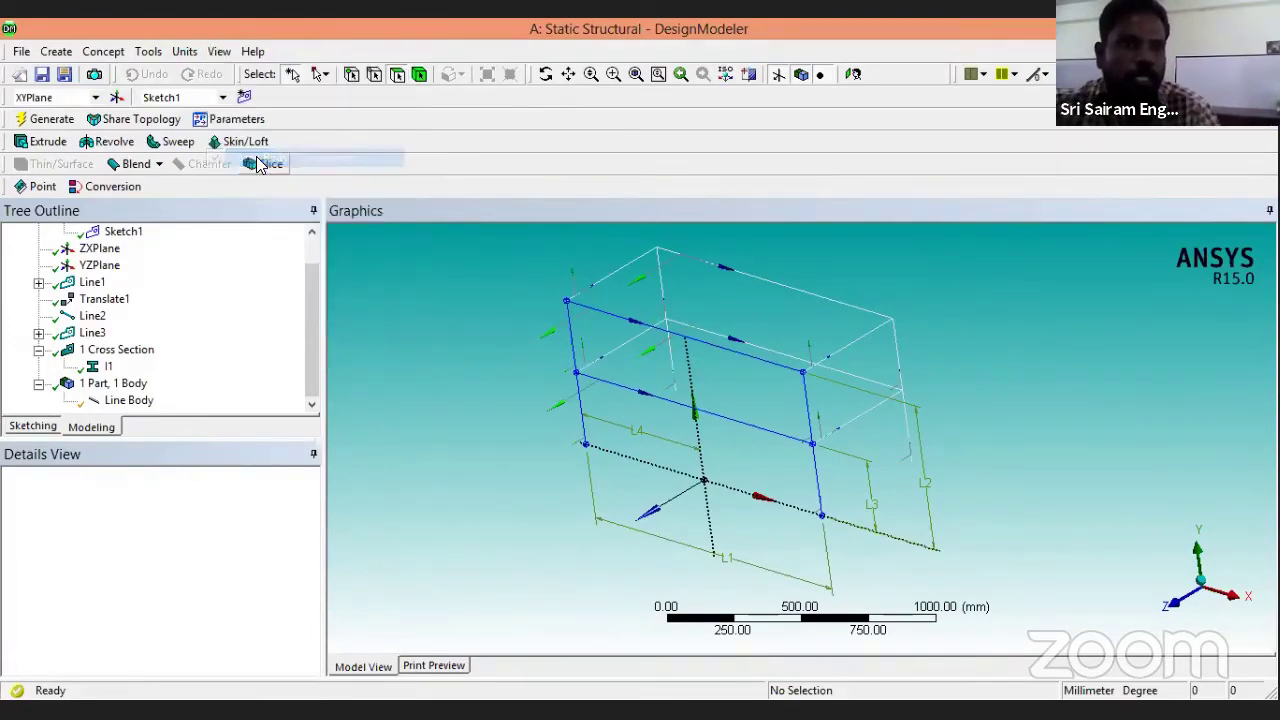
{"action": "left_click", "coordinate": [224, 55]}
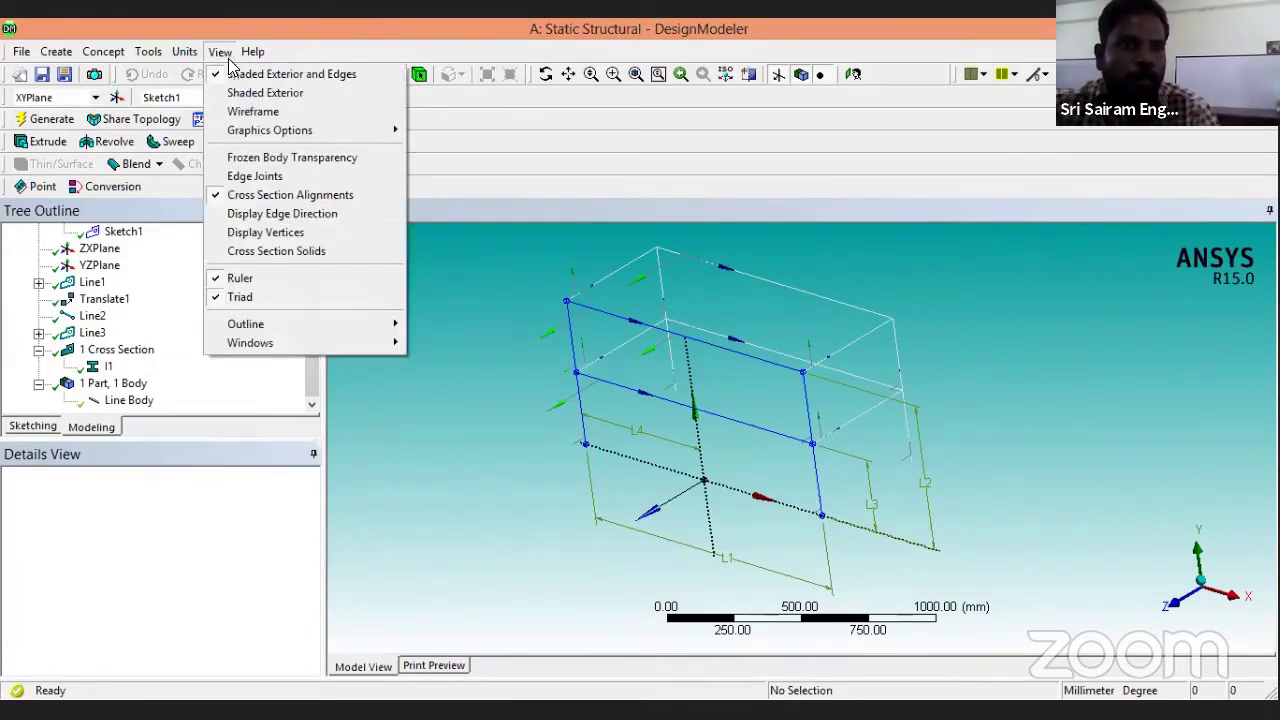
{"action": "left_click", "coordinate": [267, 251]}
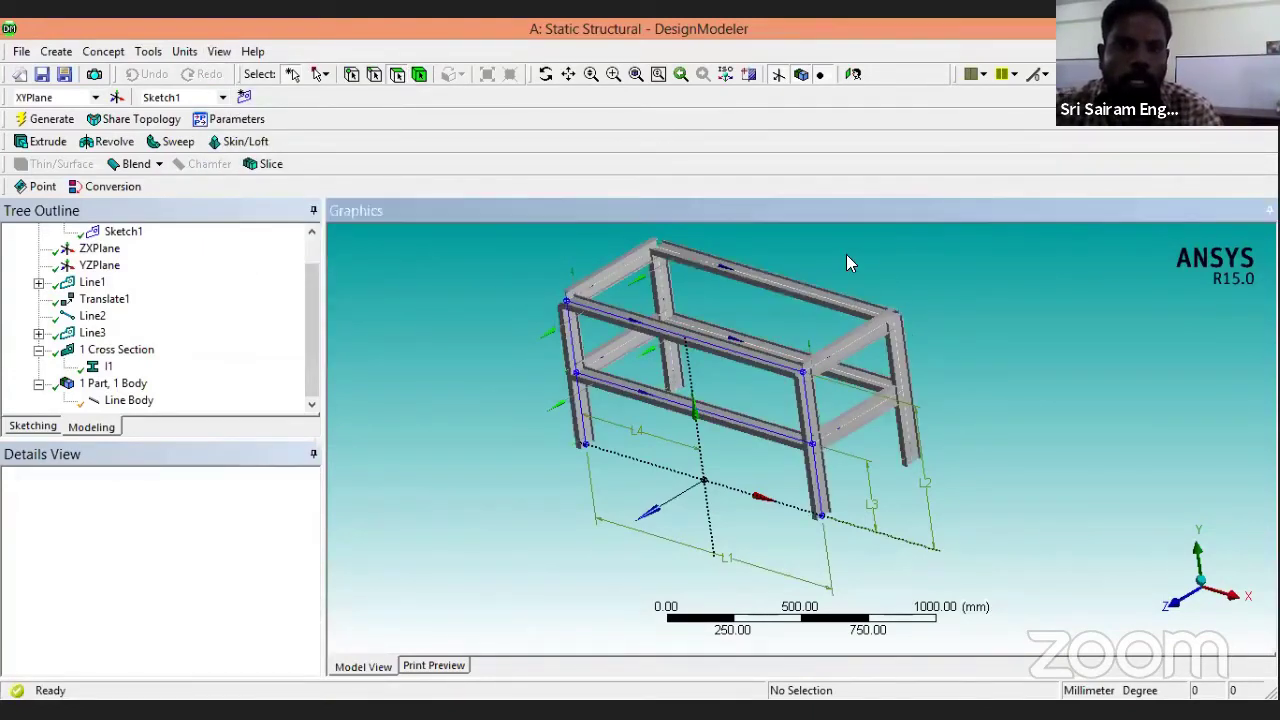
Examine the orientation of the I-section beams and legs around the frame from several angles and up close.
{"action": "middle_click_drag", "start_coordinate": [846, 254], "coordinate": [764, 229]}
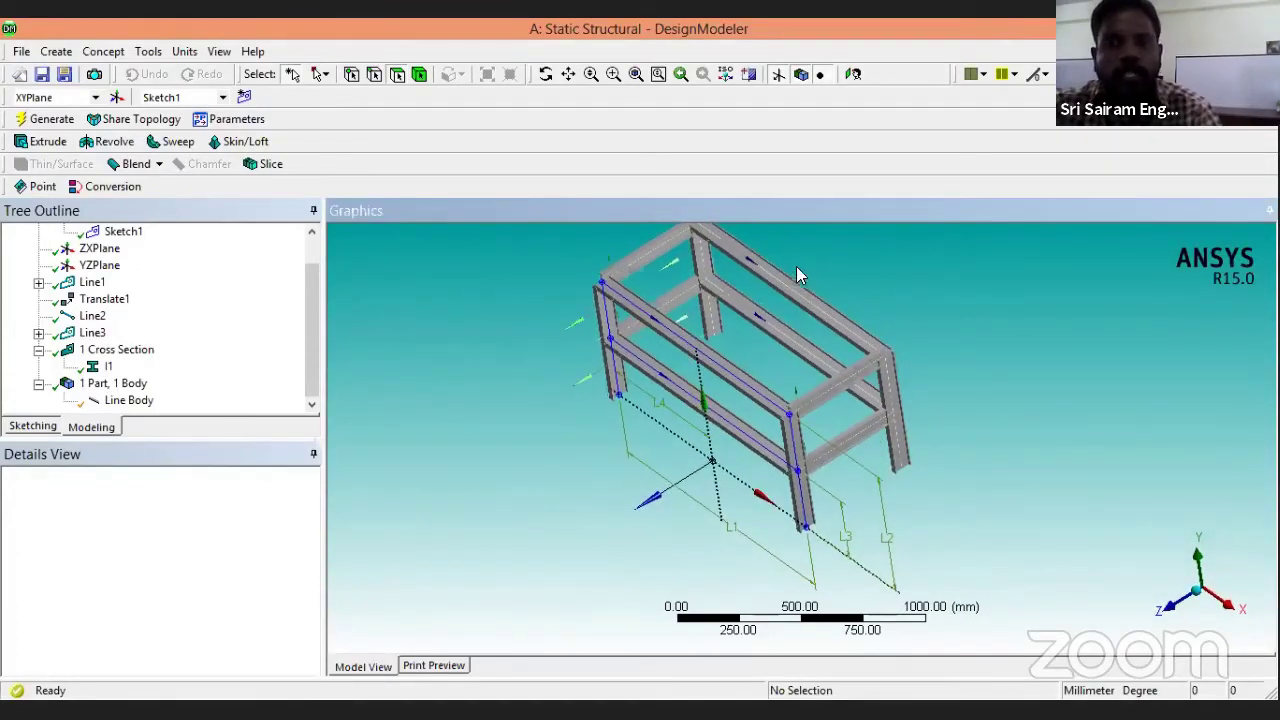
{"action": "middle_click_drag", "start_coordinate": [798, 275], "coordinate": [786, 368]}
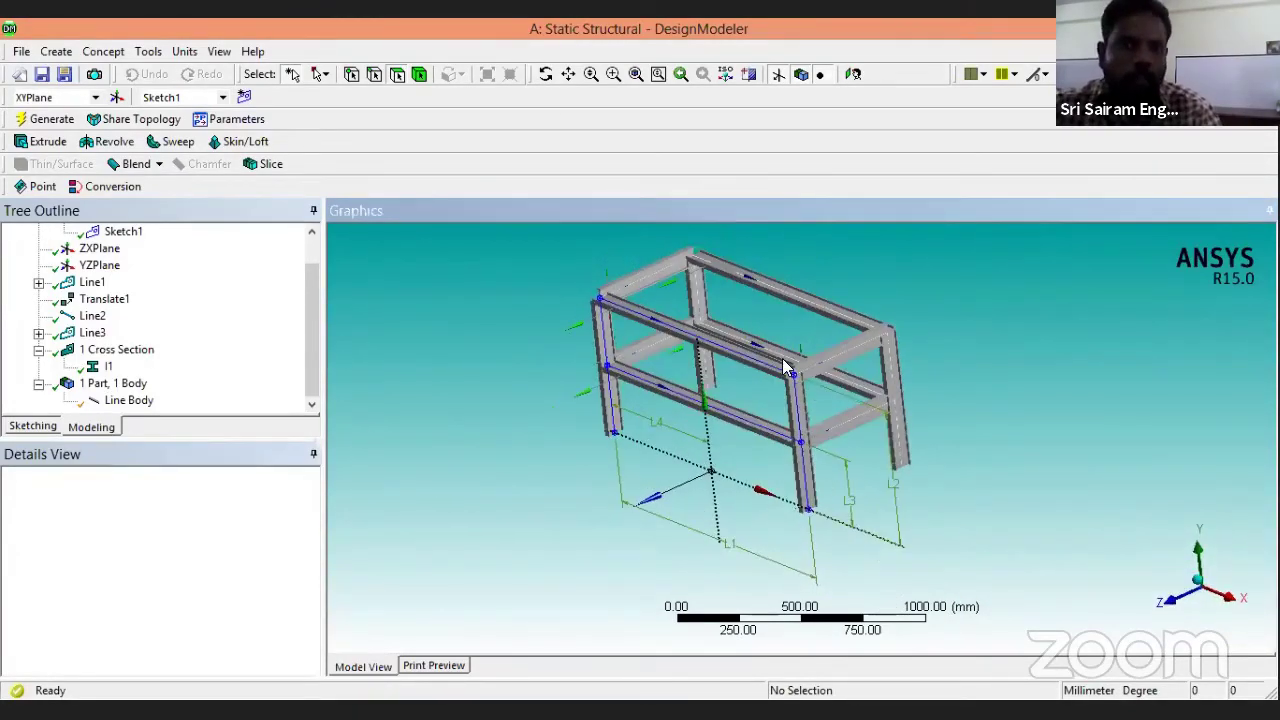
{"action": "middle_click_drag", "start_coordinate": [766, 298], "coordinate": [737, 457], "text": "ctrl"}
{"action": "scroll", "coordinate": [660, 518], "scroll_direction": "up", "scroll_amount": 2}
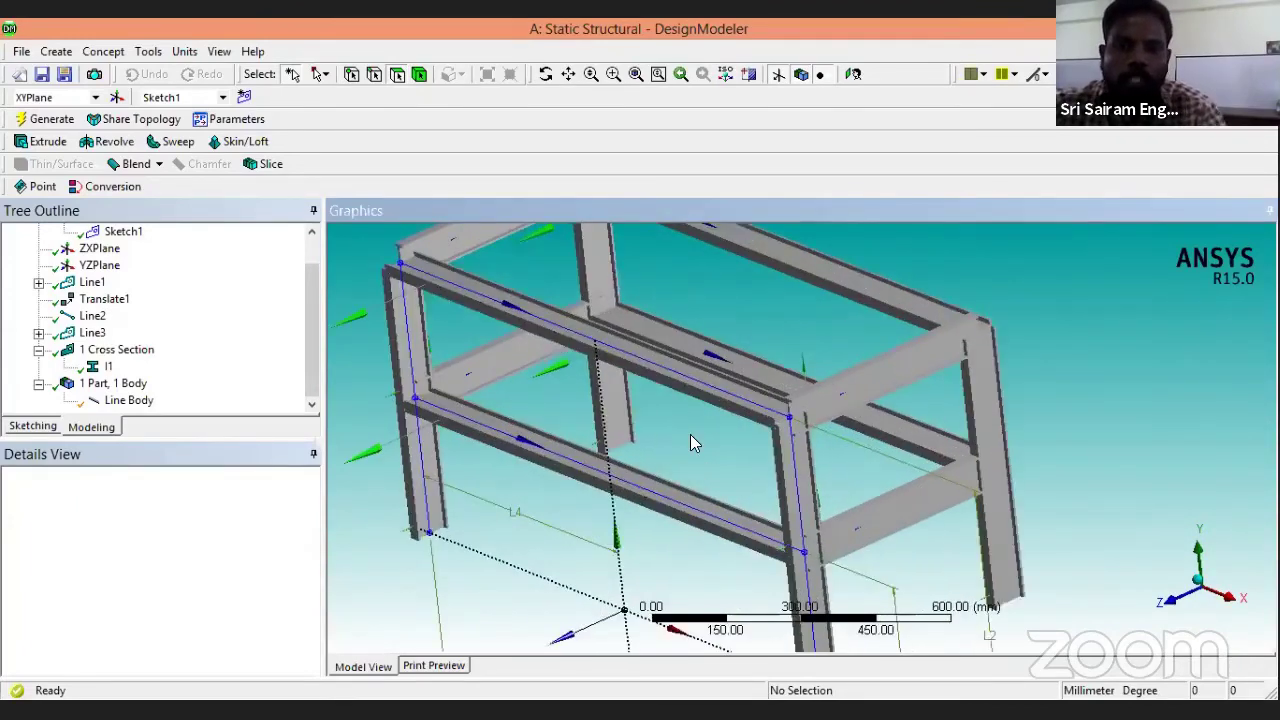
{"action": "scroll", "coordinate": [690, 434], "scroll_direction": "up", "scroll_amount": 3}
{"action": "scroll", "coordinate": [690, 434], "scroll_direction": "down", "scroll_amount": 1}
{"action": "scroll", "coordinate": [690, 434], "scroll_direction": "down", "scroll_amount": 2}
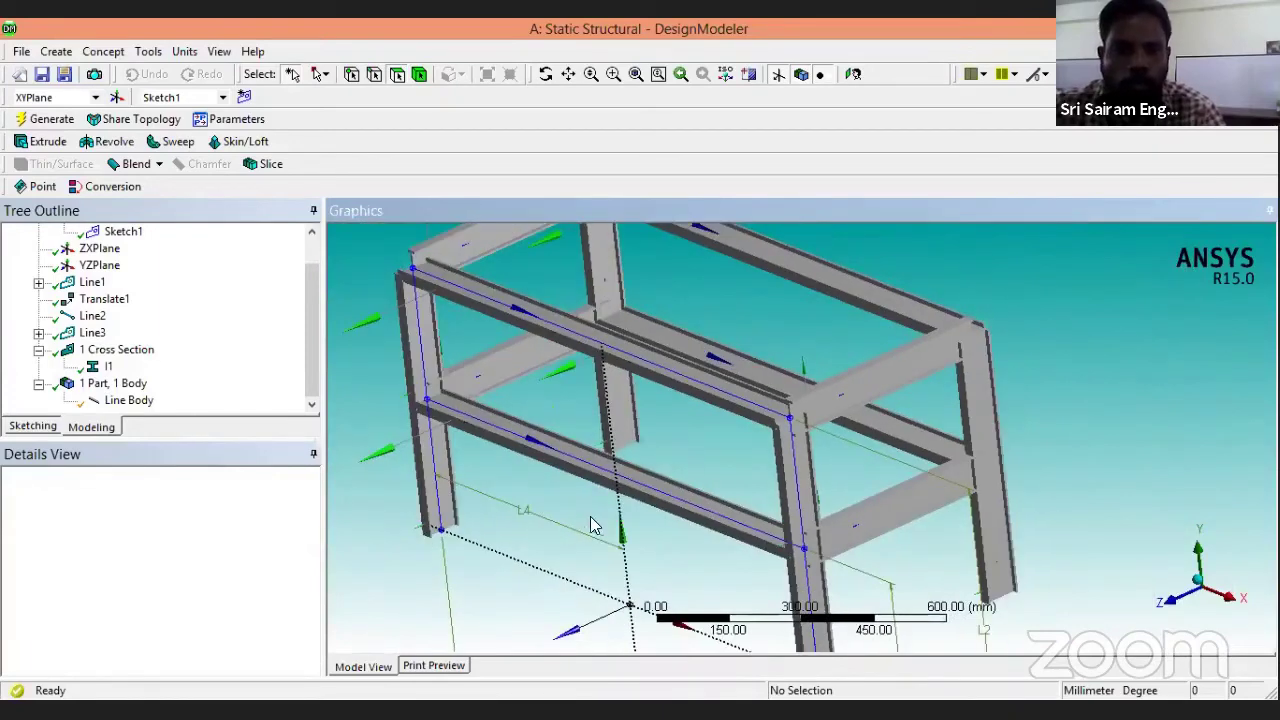
{"action": "middle_click_drag", "start_coordinate": [591, 523], "coordinate": [588, 487]}
{"action": "scroll", "coordinate": [595, 434], "scroll_direction": "down", "scroll_amount": 2}
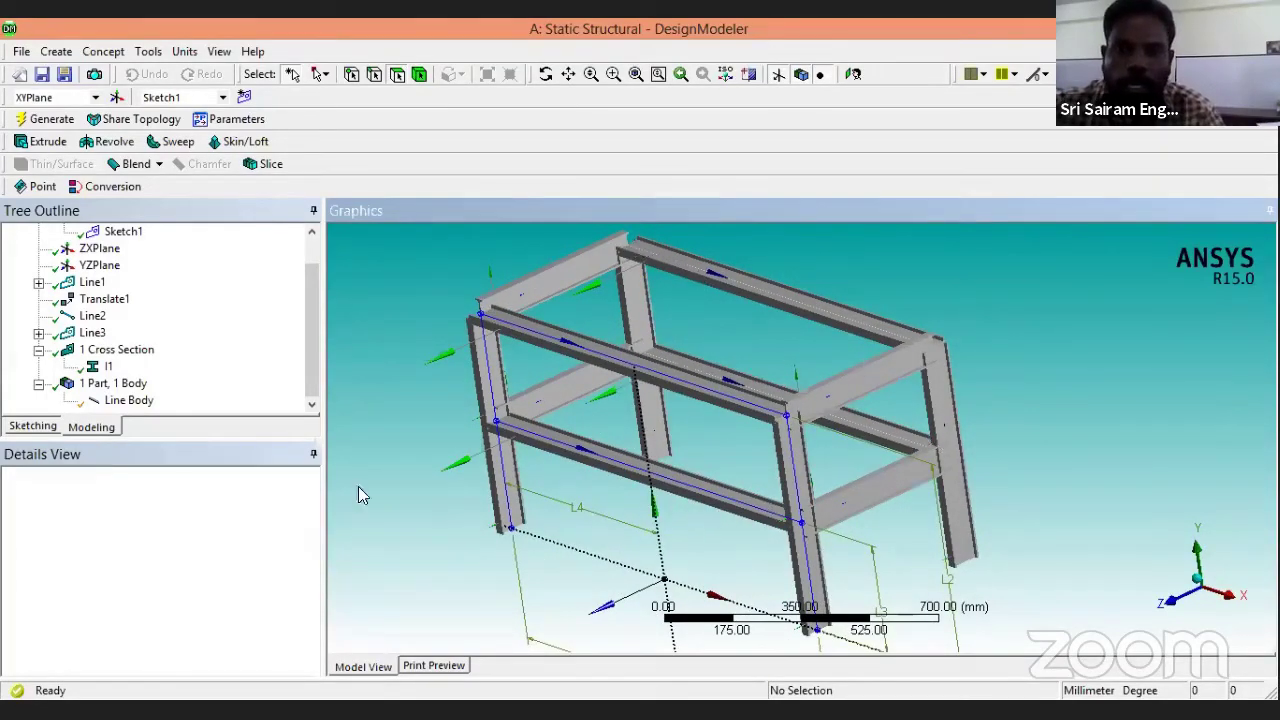
Select the unaligned line edges of the Line Body to check their cross section alignment.
{"action": "left_click", "coordinate": [125, 402]}
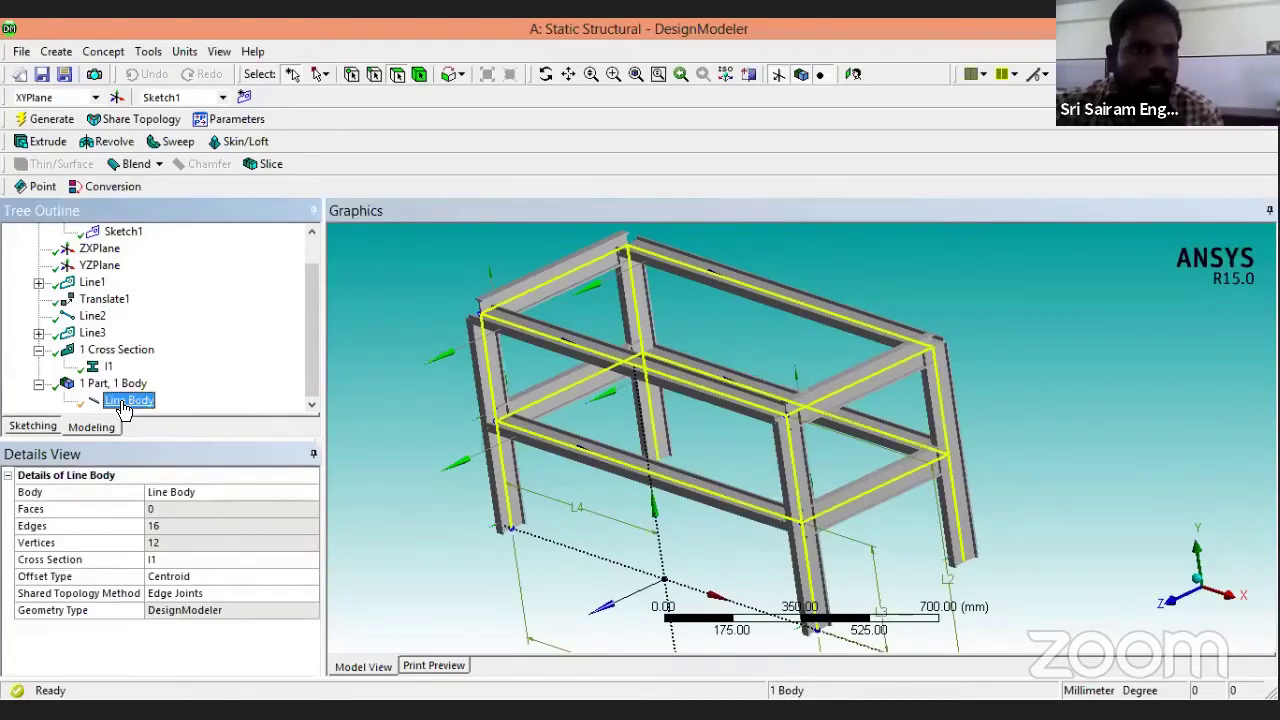
{"action": "right_click", "coordinate": [126, 406]}
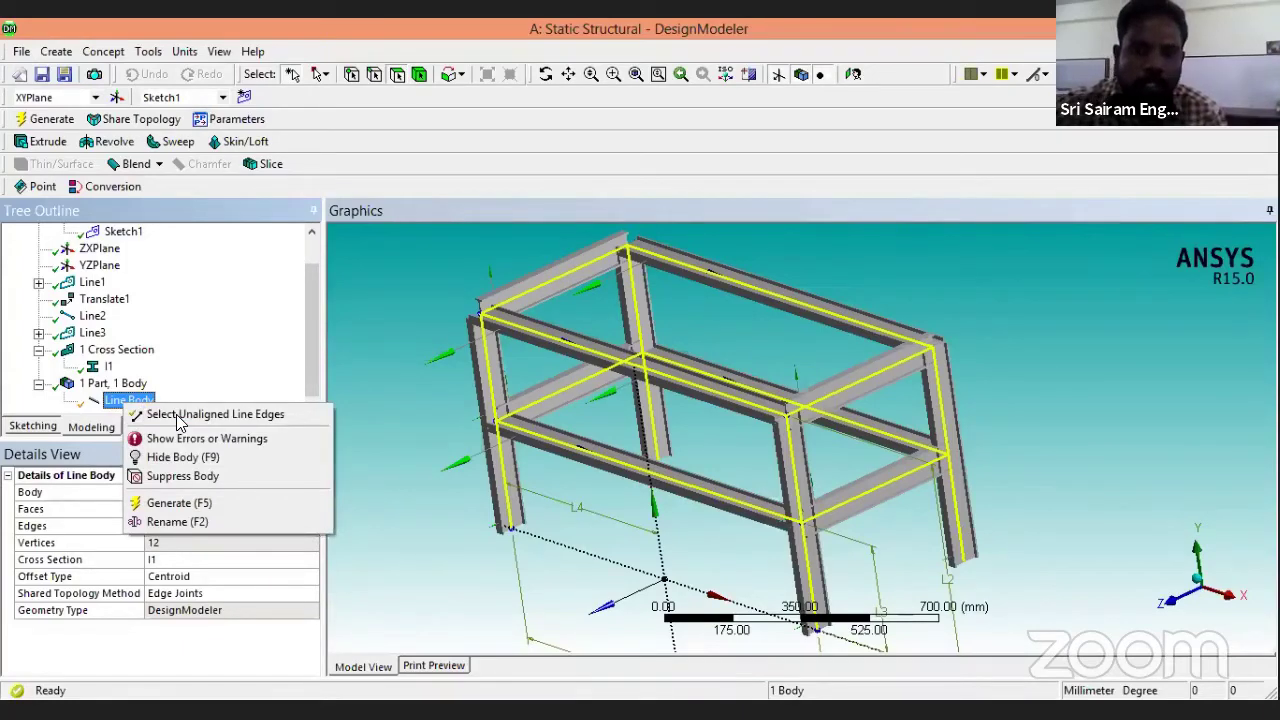
{"action": "left_click", "coordinate": [180, 414]}
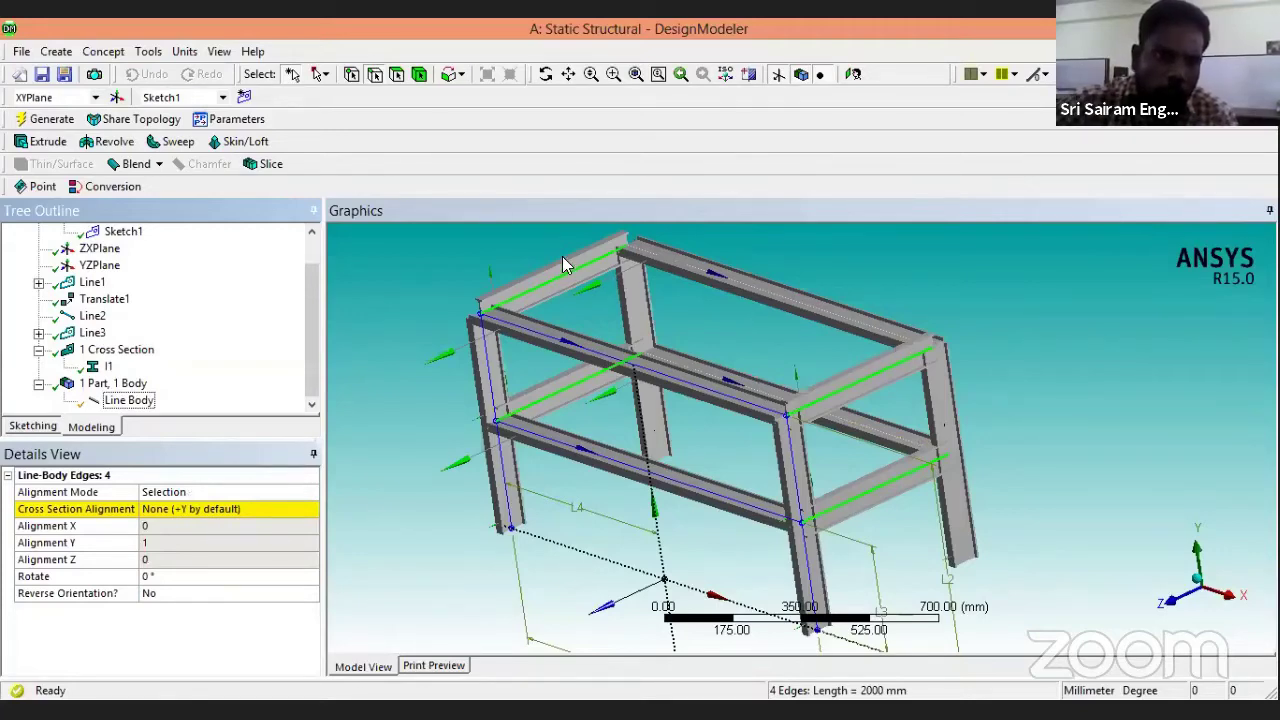
Switch the lower front beam edge to Vector alignment and set its Alignment Z to 0 and Alignment Y to 1.
{"action": "left_click", "coordinate": [580, 454]}
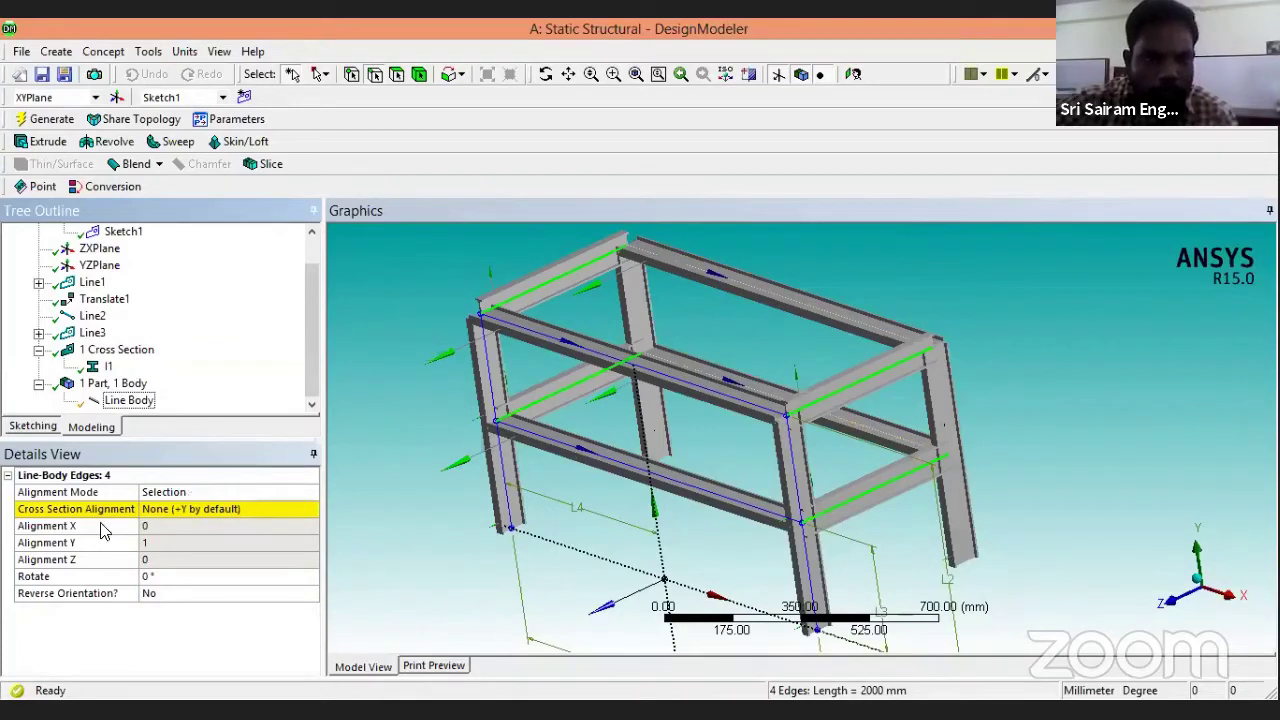
{"action": "left_click", "coordinate": [150, 560]}
{"action": "left_click", "coordinate": [163, 497]}
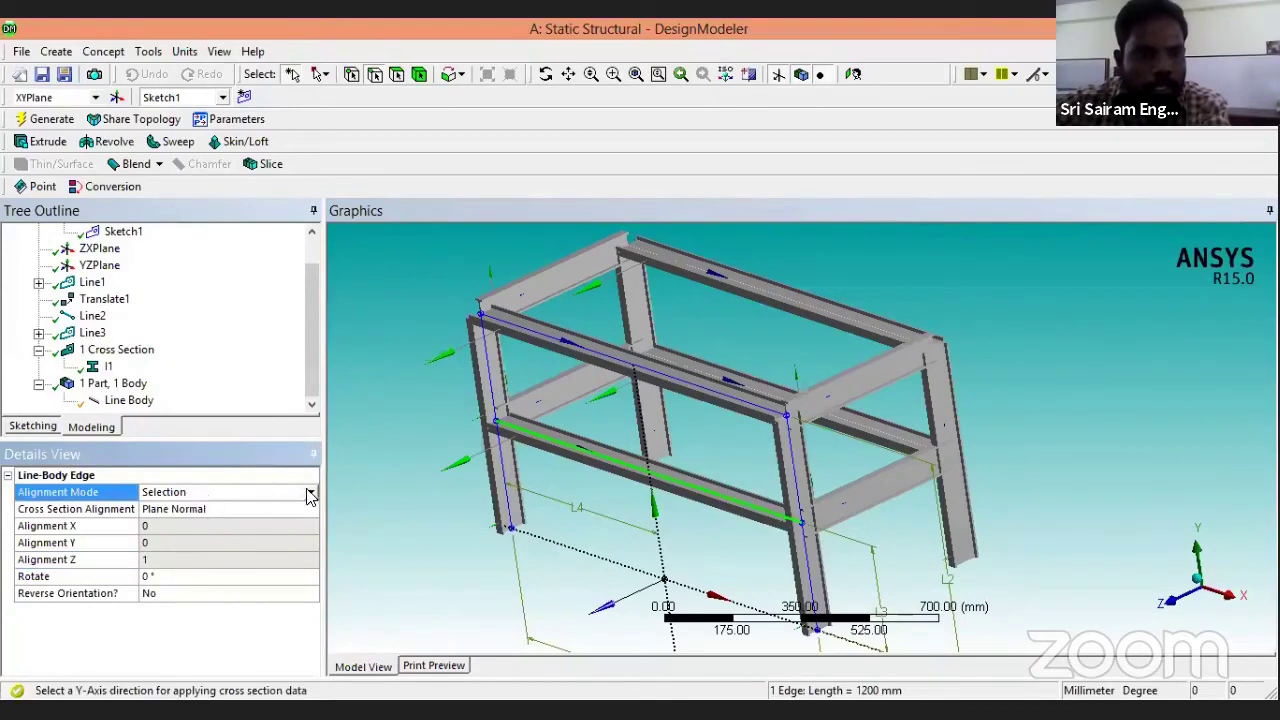
{"action": "left_click", "coordinate": [308, 494]}
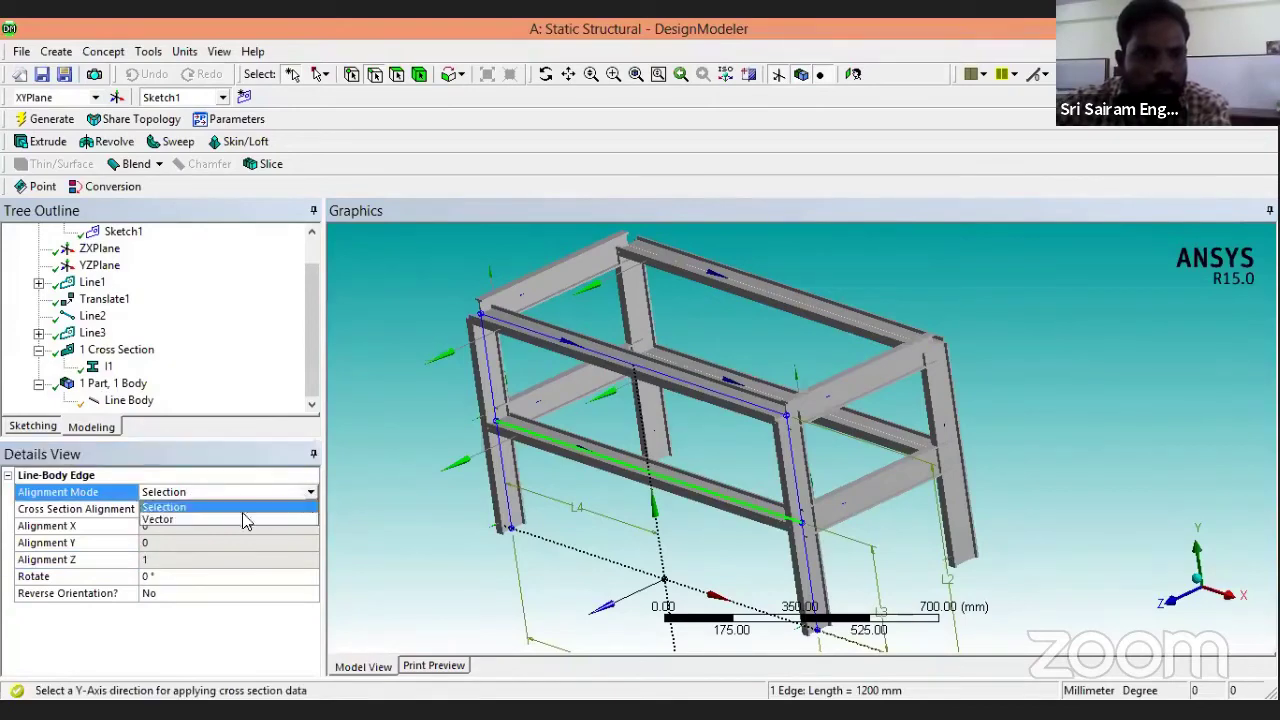
{"action": "left_click", "coordinate": [194, 525]}
{"action": "left_click", "coordinate": [161, 561]}
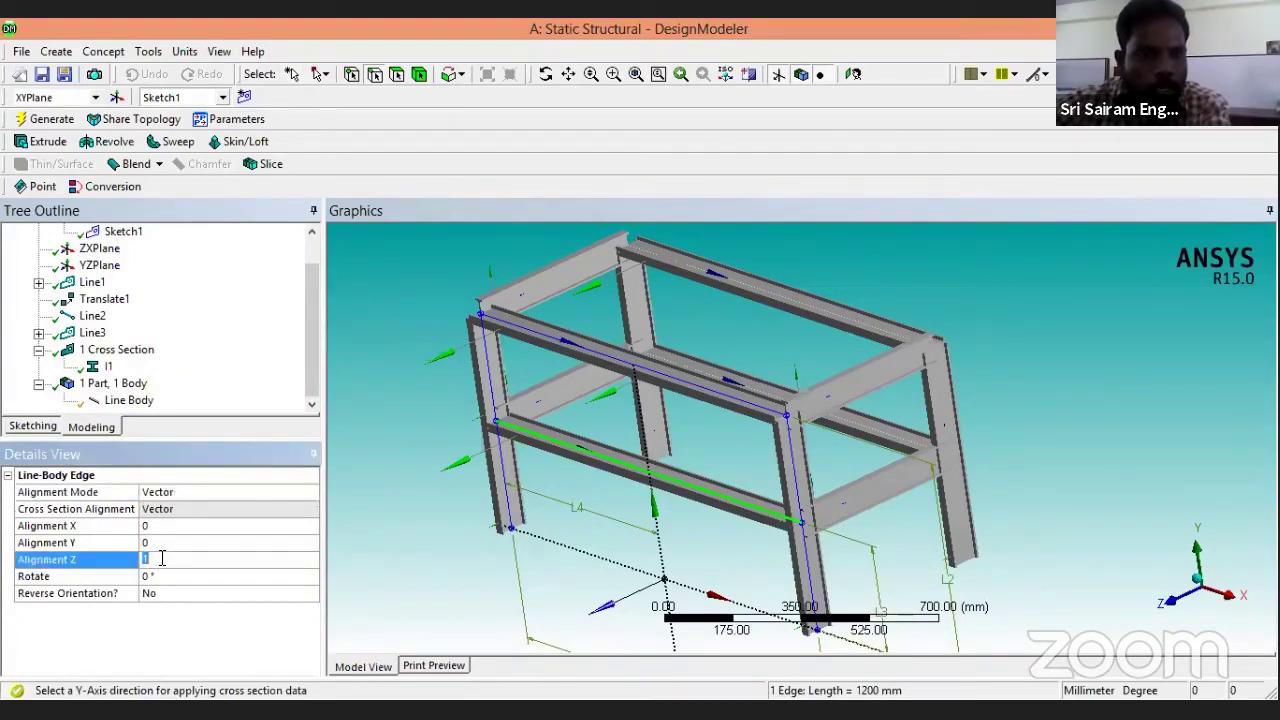
{"action": "type", "text": "0"}
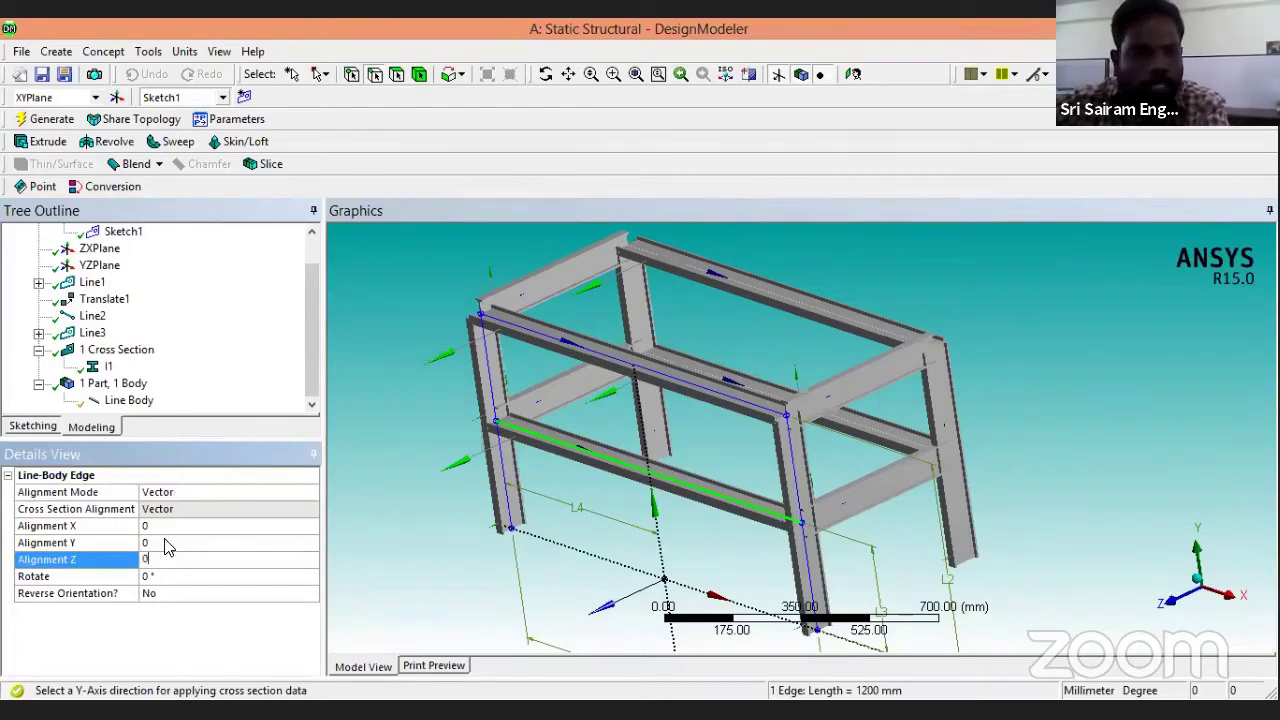
{"action": "left_click", "coordinate": [163, 543]}
{"action": "key", "text": "BackSpace"}
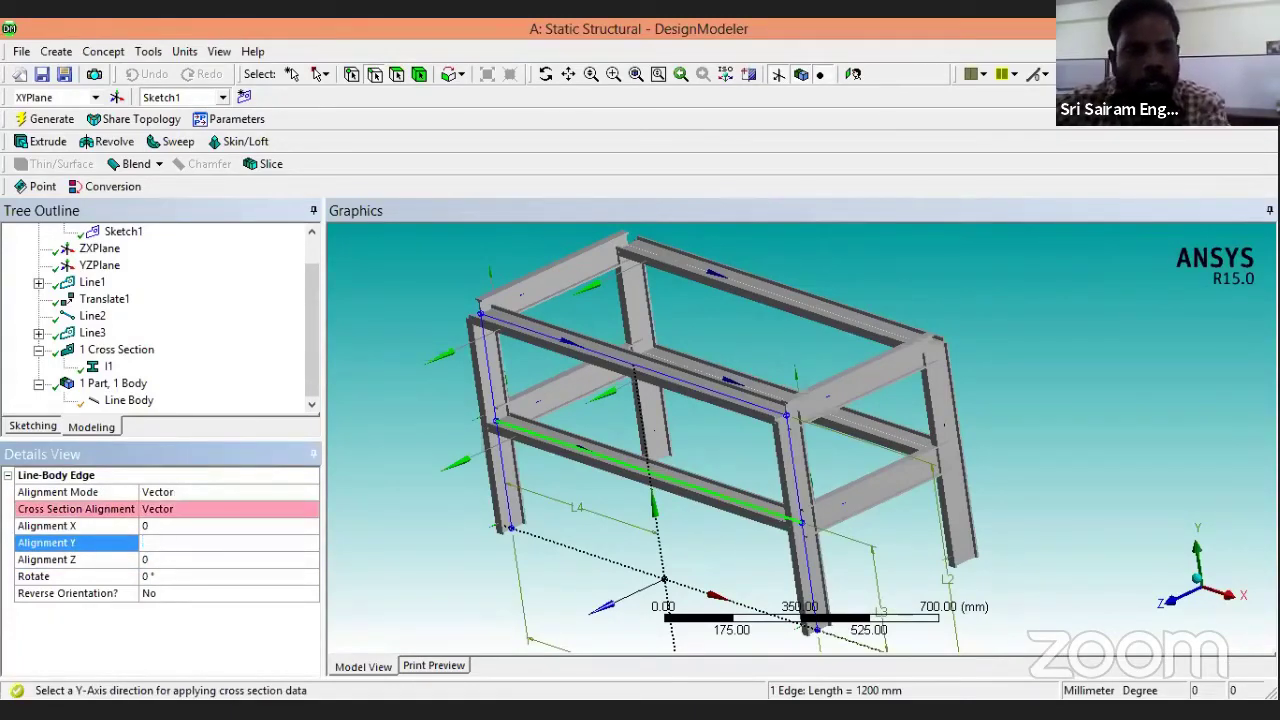
{"action": "key", "text": "Return"}
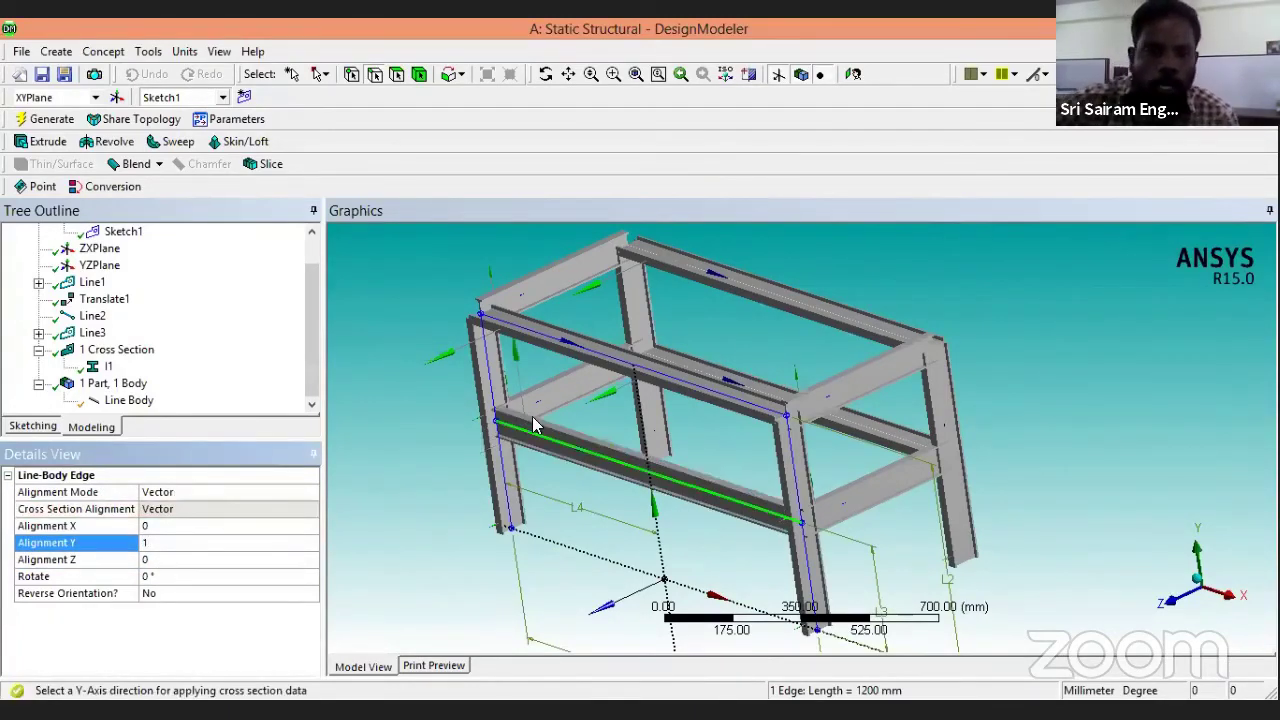
{"action": "left_click", "coordinate": [640, 516]}
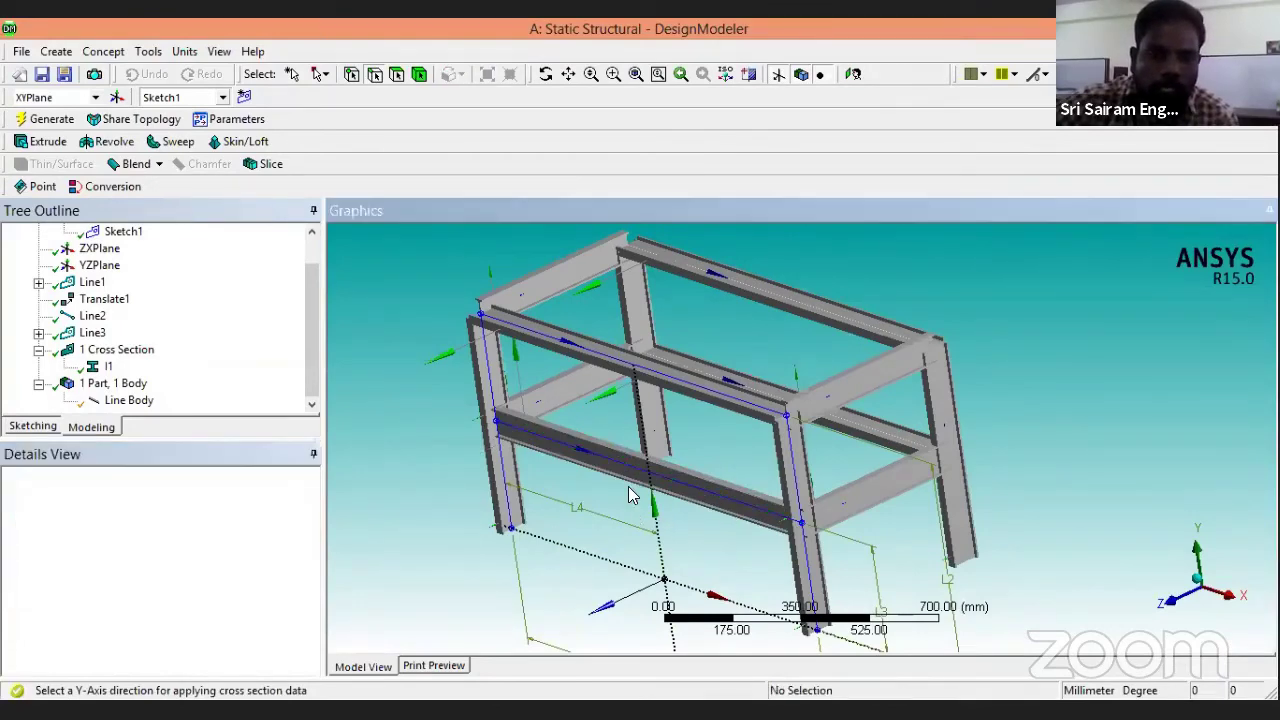
Switch the lower rear beam edge to Vector alignment and set its Alignment Z to 0 and Alignment Y to 1.
{"action": "scroll", "coordinate": [703, 561], "scroll_direction": "up", "scroll_amount": 1}
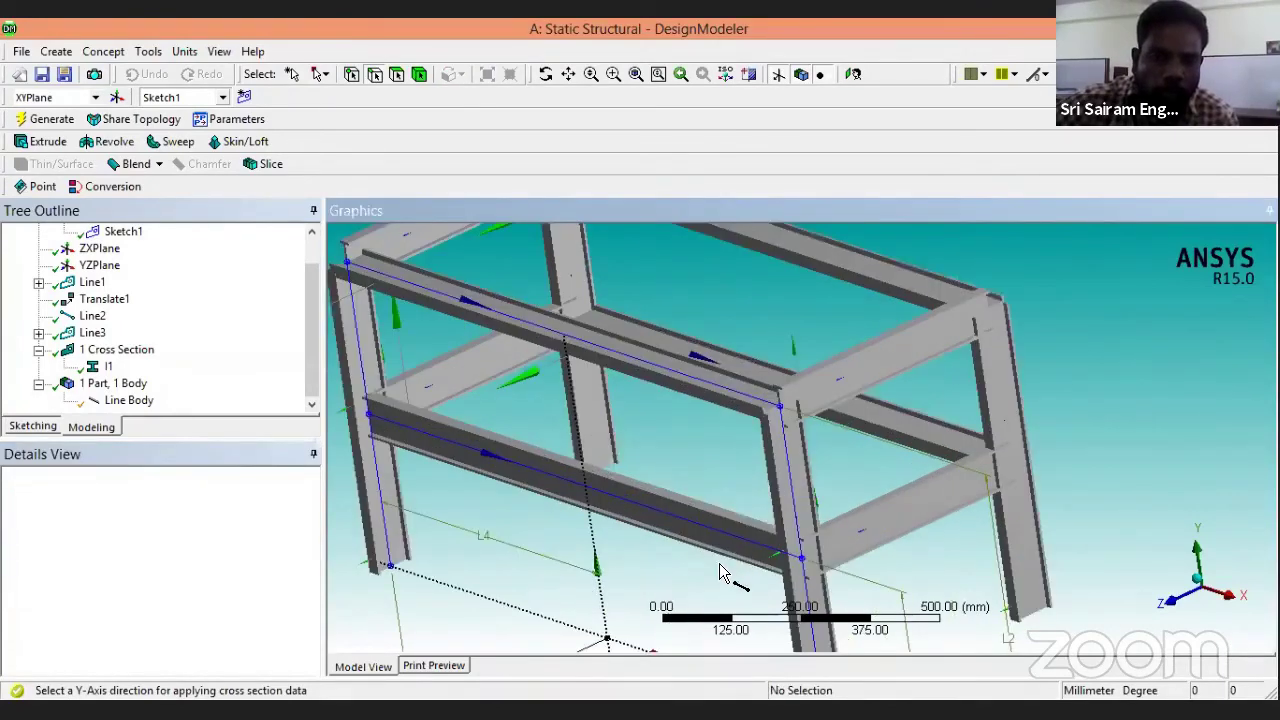
{"action": "scroll", "coordinate": [411, 451], "scroll_direction": "up", "scroll_amount": 2}
{"action": "scroll", "coordinate": [435, 437], "scroll_direction": "down", "scroll_amount": 1}
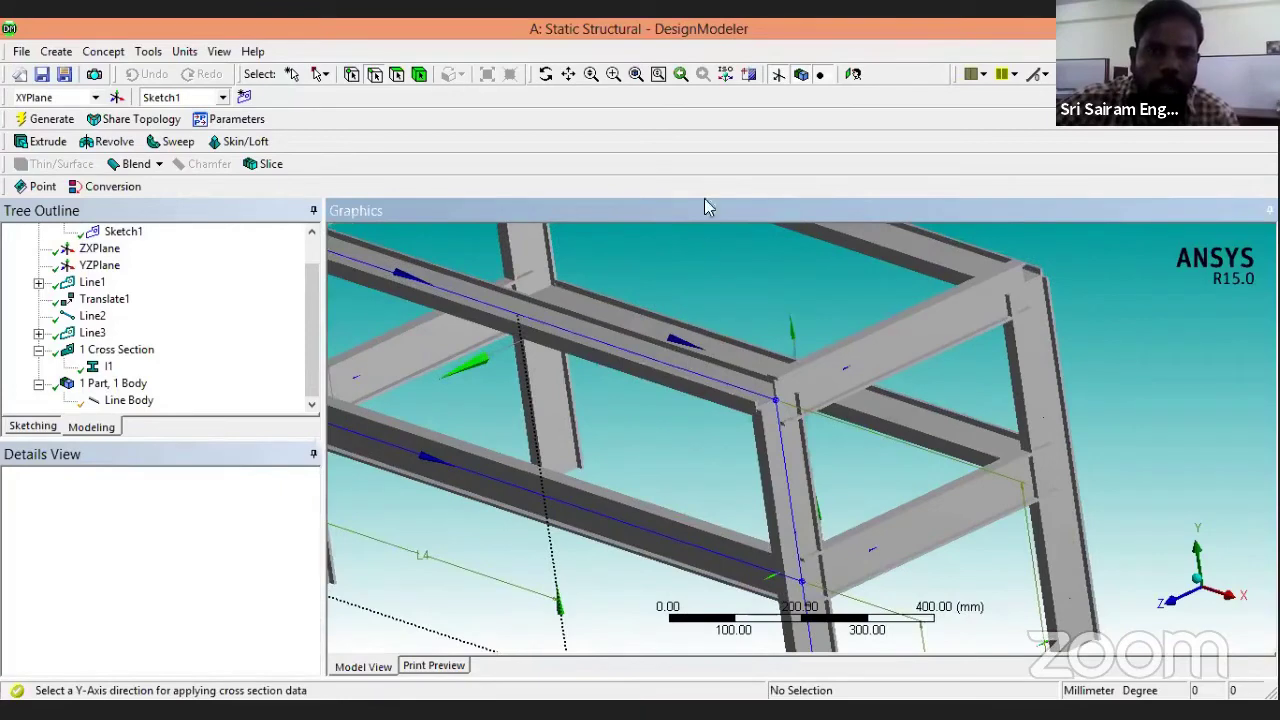
{"action": "scroll", "coordinate": [533, 379], "scroll_direction": "down", "scroll_amount": 1}
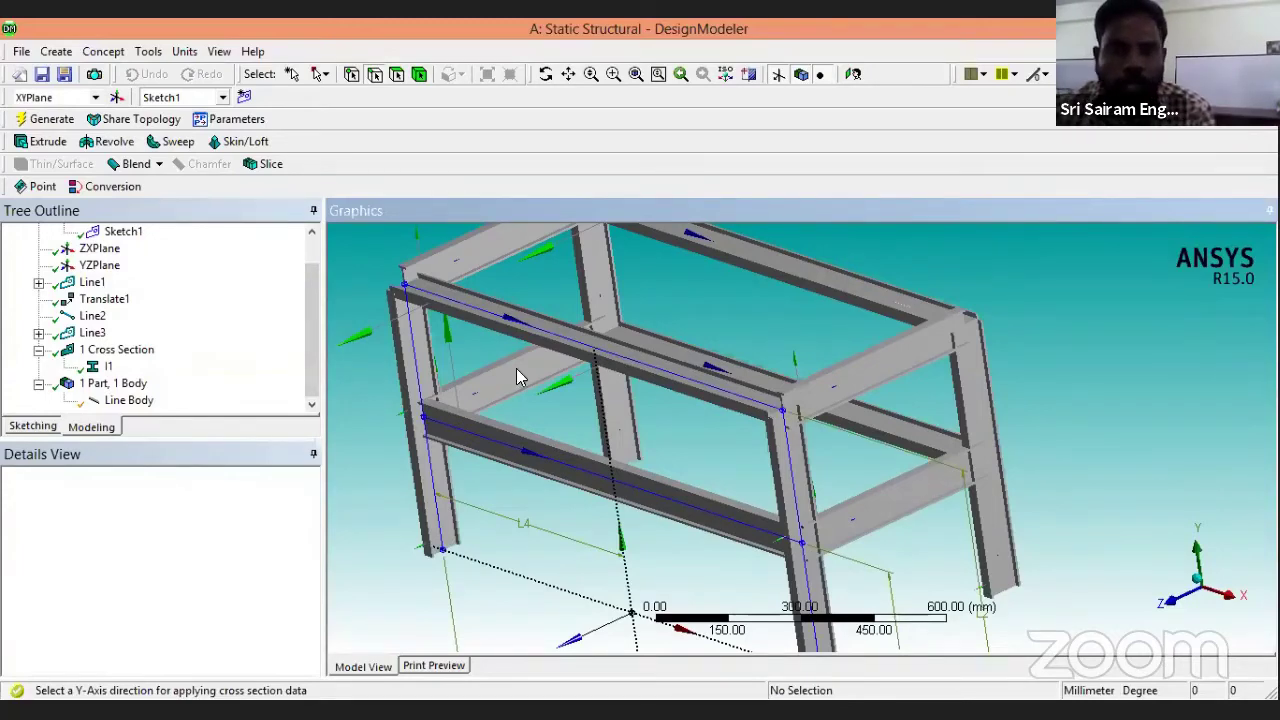
{"action": "middle_click_drag", "start_coordinate": [531, 360], "coordinate": [727, 305]}
{"action": "scroll", "coordinate": [740, 320], "scroll_direction": "down", "scroll_amount": 2}
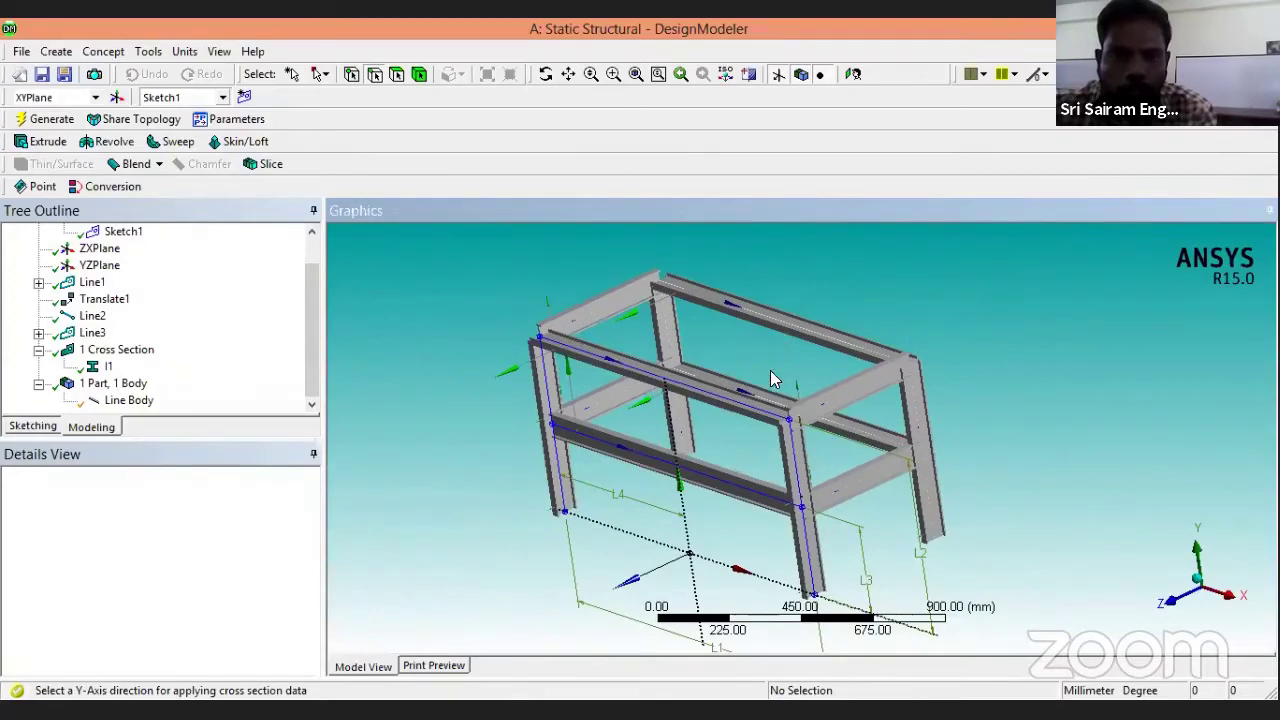
{"action": "middle_click_drag", "start_coordinate": [783, 359], "coordinate": [786, 366]}
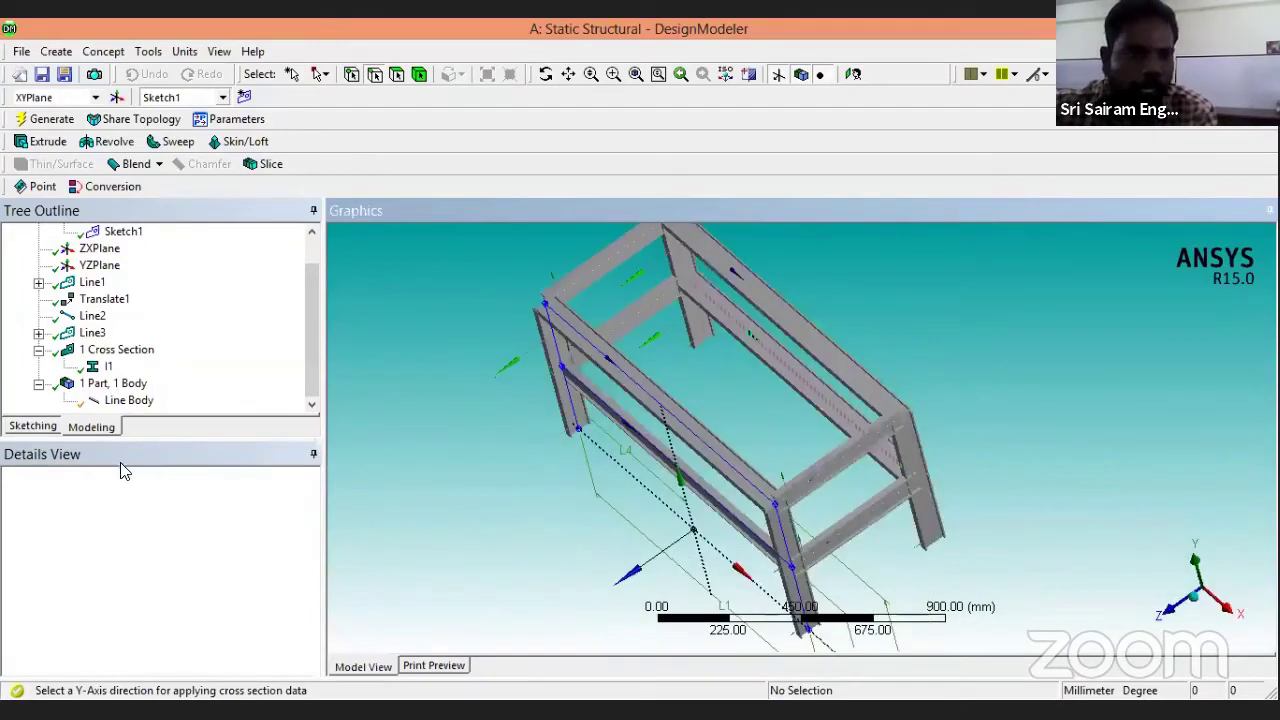
{"action": "left_click", "coordinate": [310, 492]}
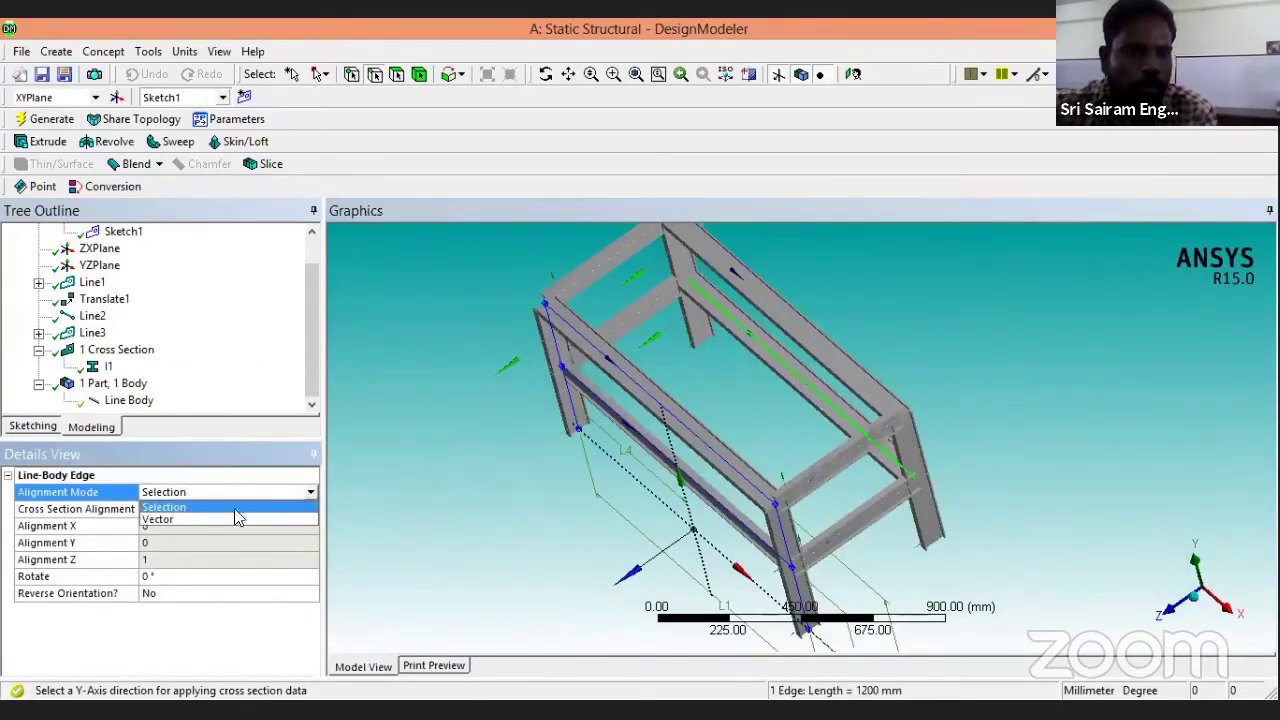
{"action": "left_click", "coordinate": [210, 521]}
{"action": "left_click", "coordinate": [168, 560]}
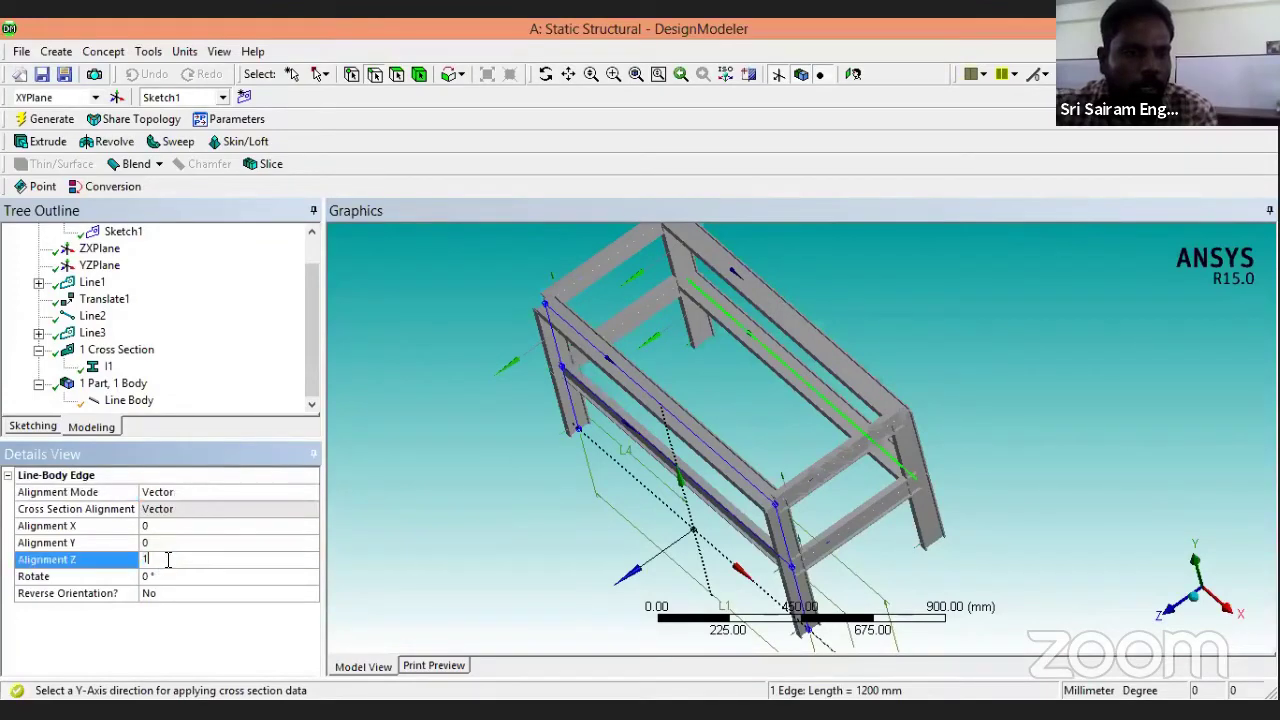
{"action": "type", "text": "0"}
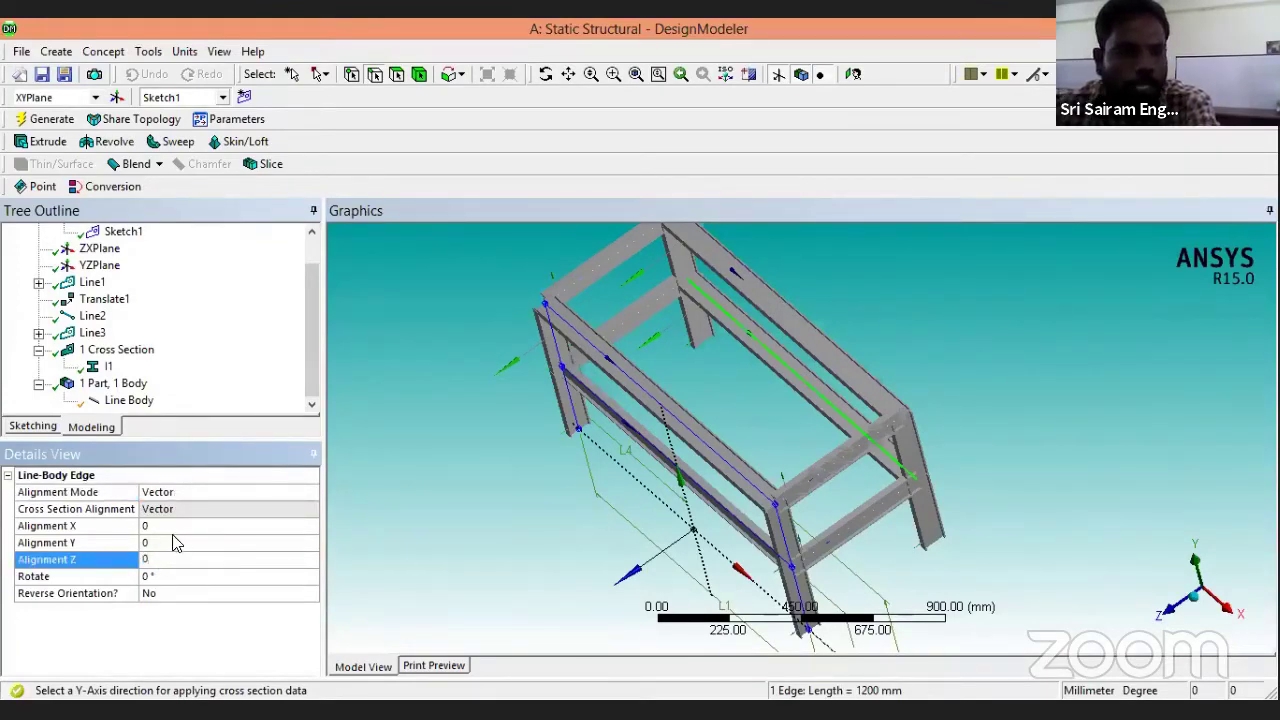
{"action": "left_click", "coordinate": [168, 543]}
{"action": "type", "text": "1"}
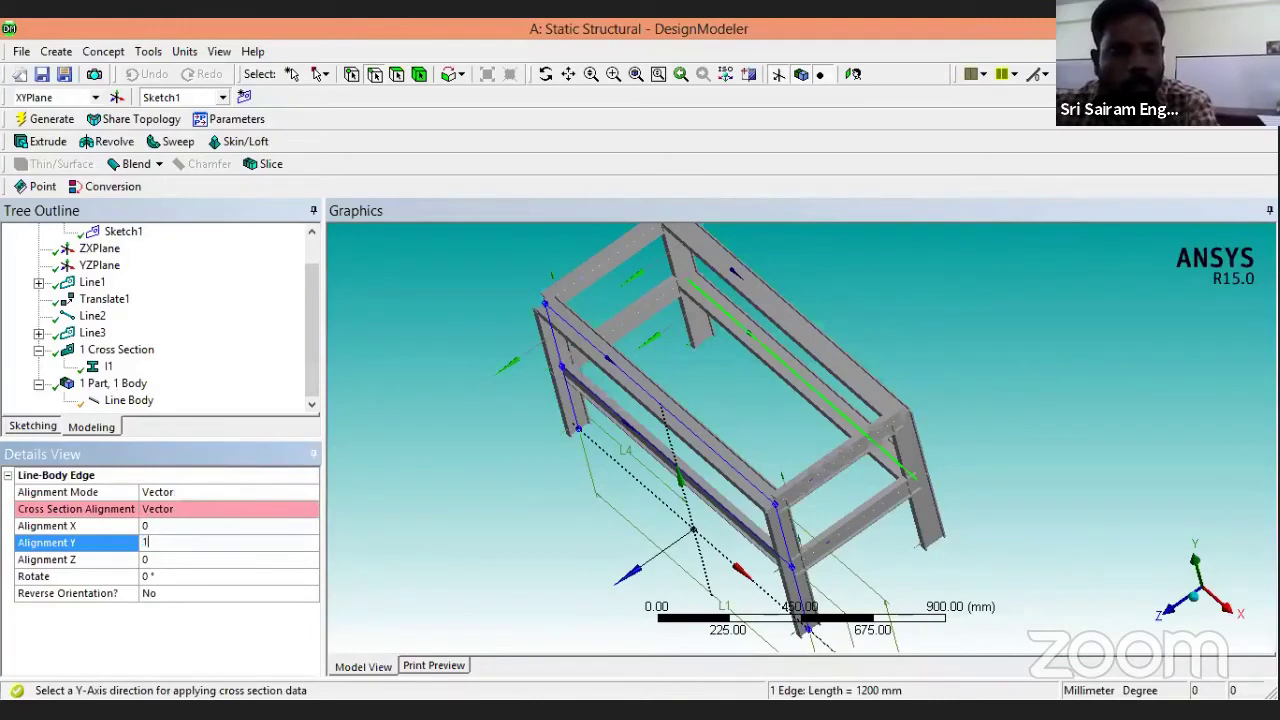
{"action": "key", "text": "Return"}
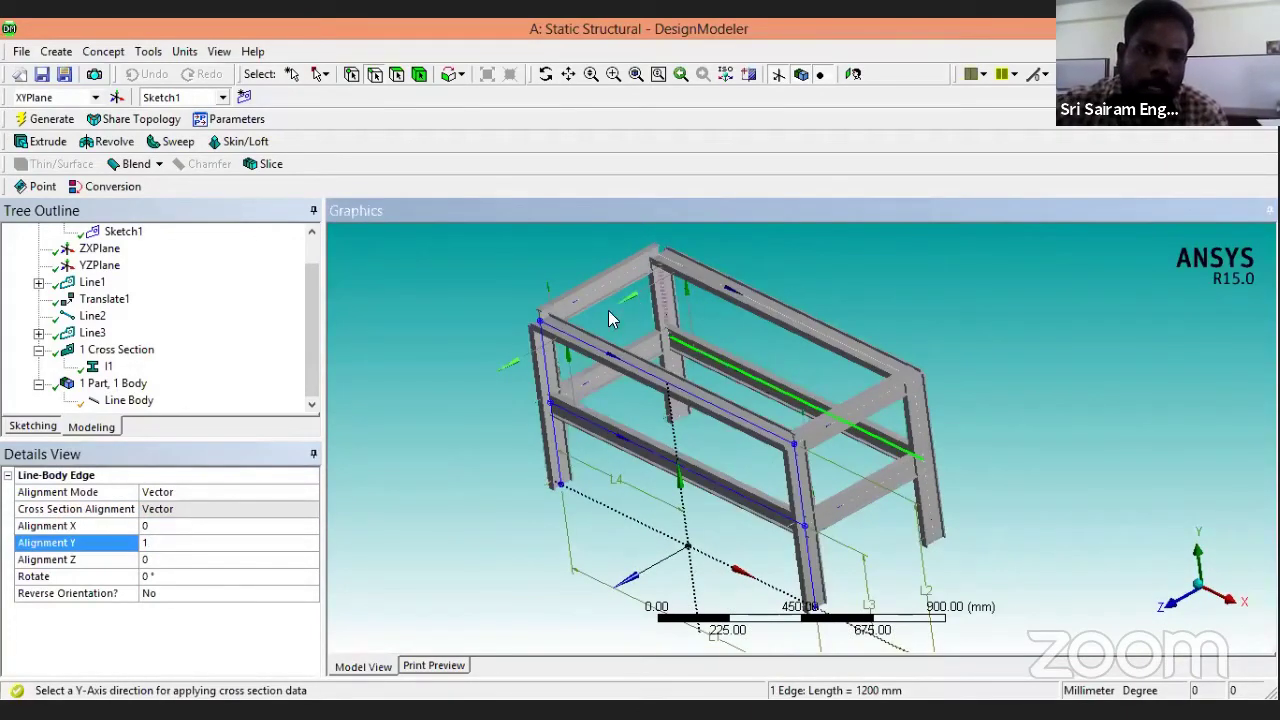
Switch the upper front beam edge to Vector alignment and set its Alignment Z to 0 and Alignment Y to 1.
{"action": "left_click", "coordinate": [588, 350]}
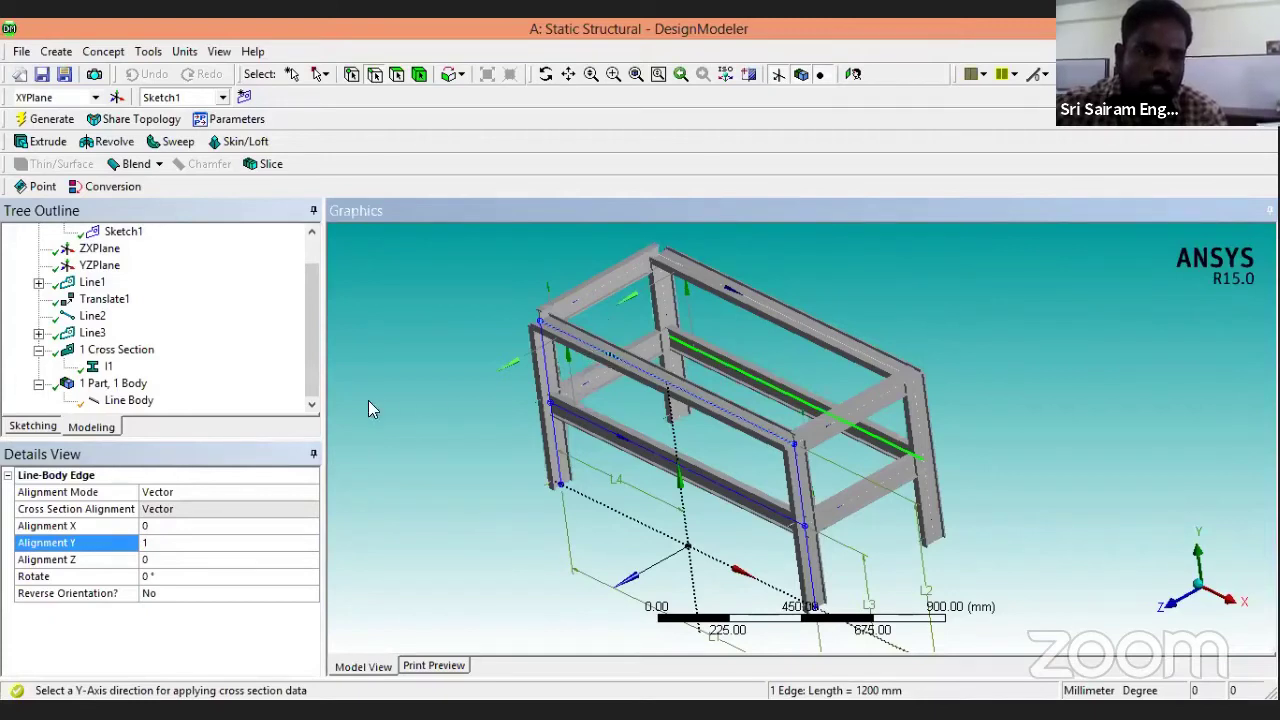
{"action": "left_click", "coordinate": [200, 494]}
{"action": "left_click", "coordinate": [314, 492]}
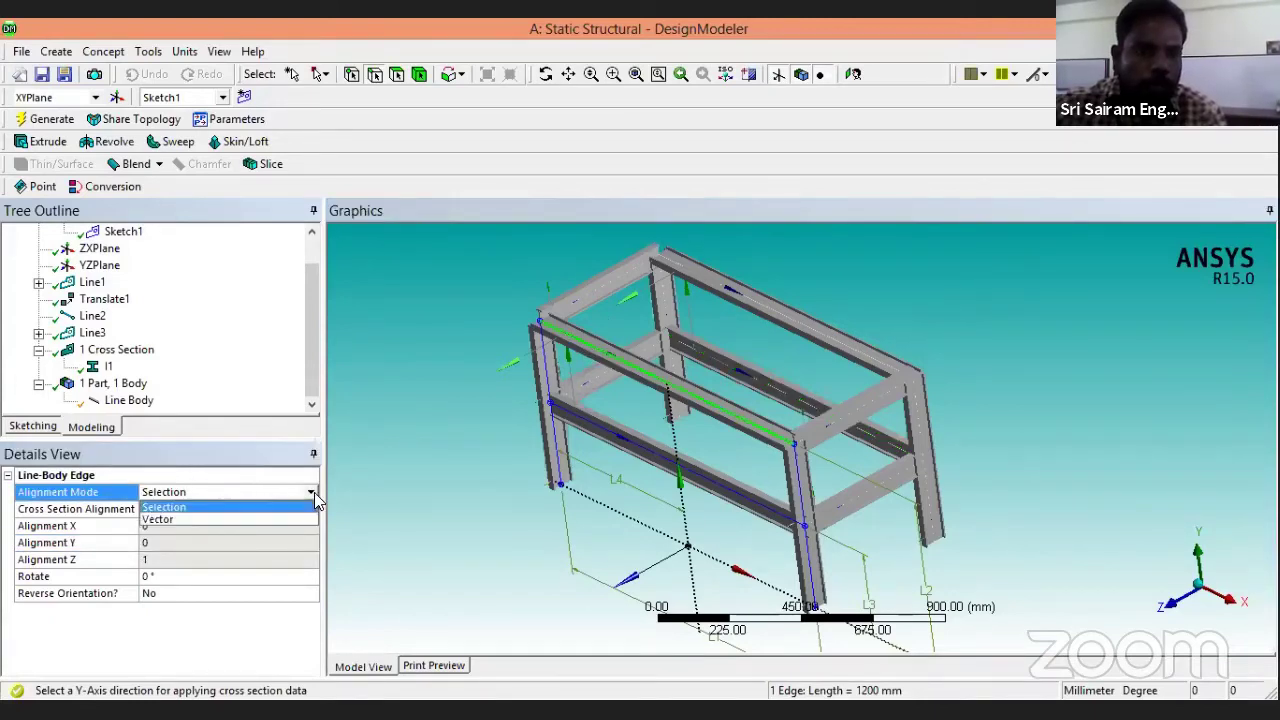
{"action": "left_click", "coordinate": [189, 524]}
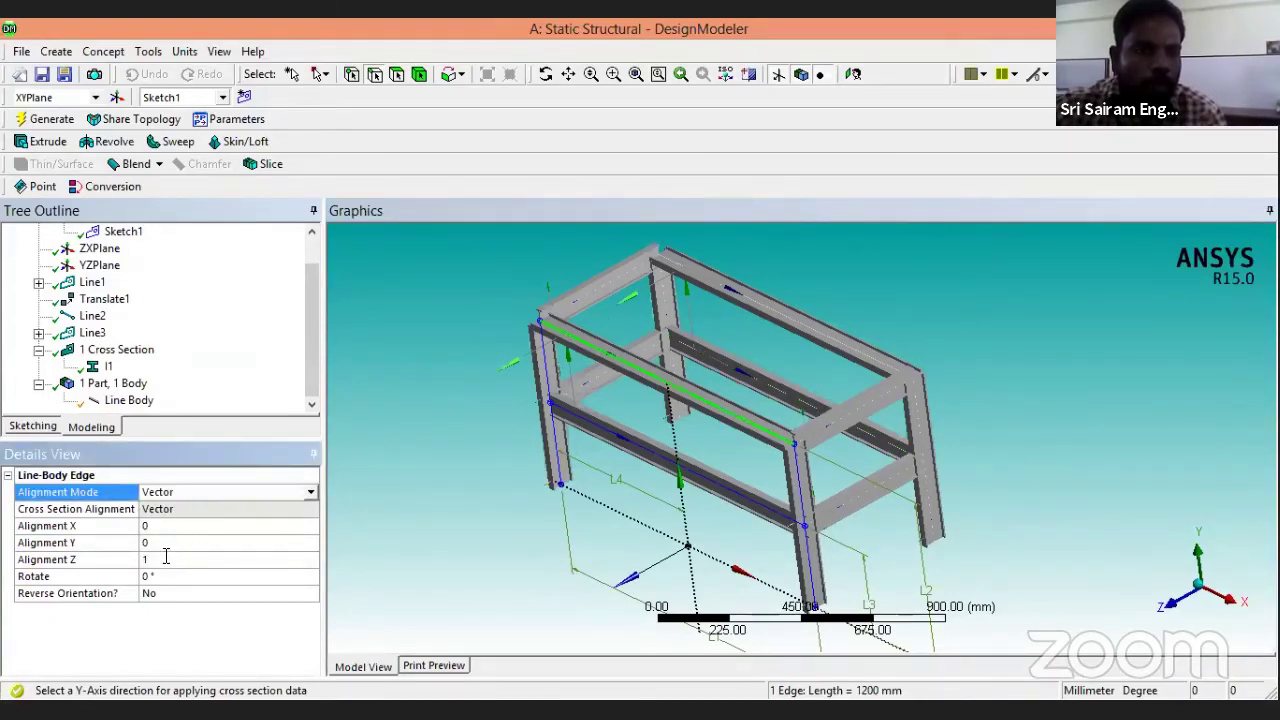
{"action": "left_click", "coordinate": [166, 559]}
{"action": "key", "text": "BackSpace"}
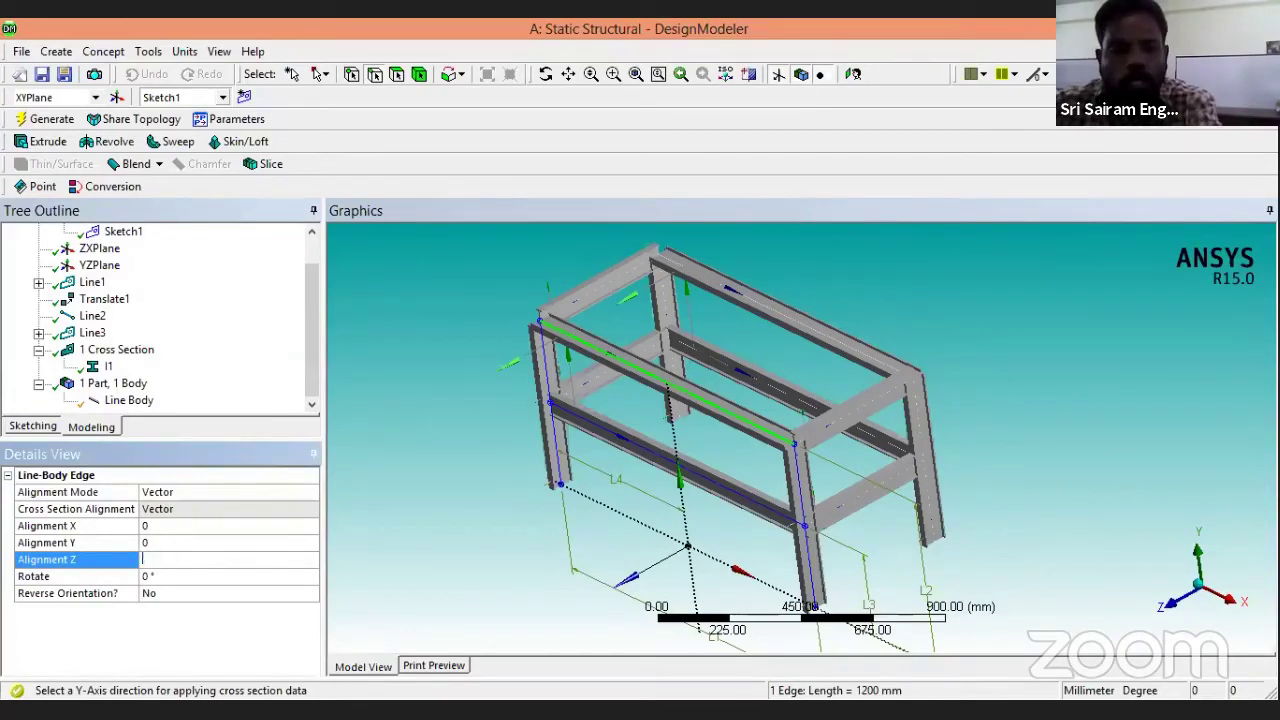
{"action": "type", "text": "0"}
{"action": "left_click", "coordinate": [161, 543]}
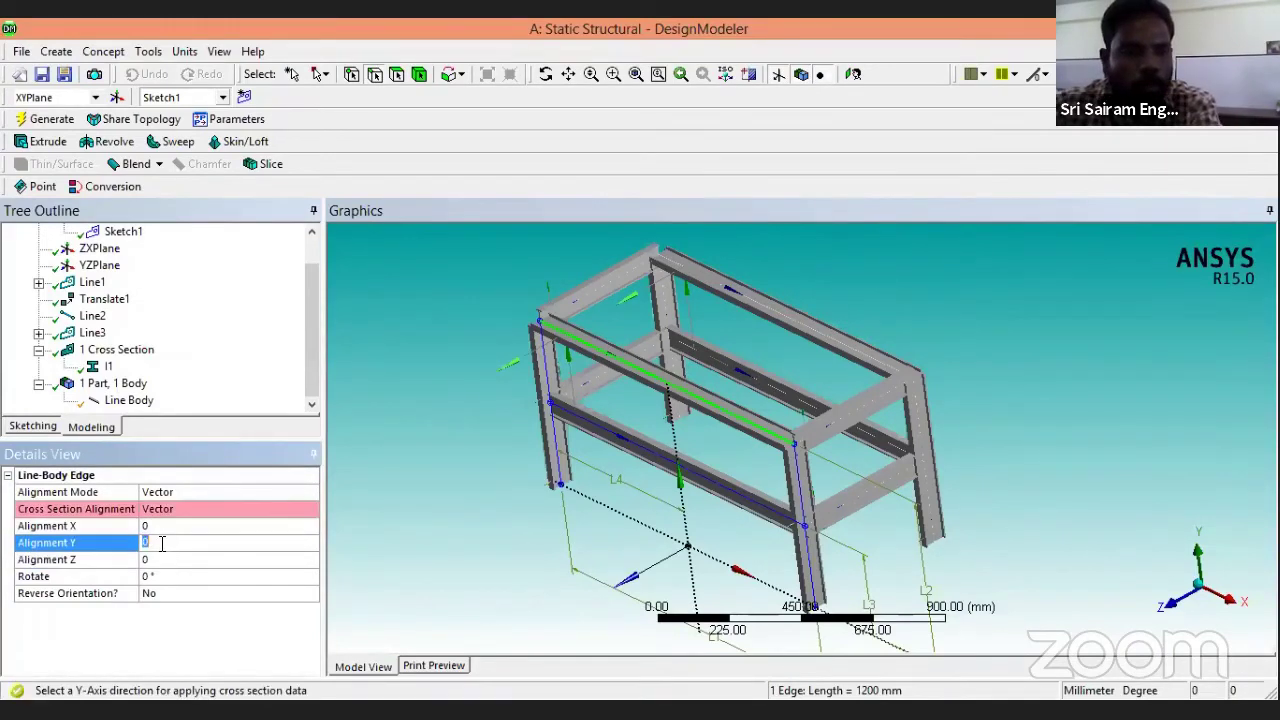
{"action": "key", "text": "BackSpace"}
{"action": "type", "text": "1"}
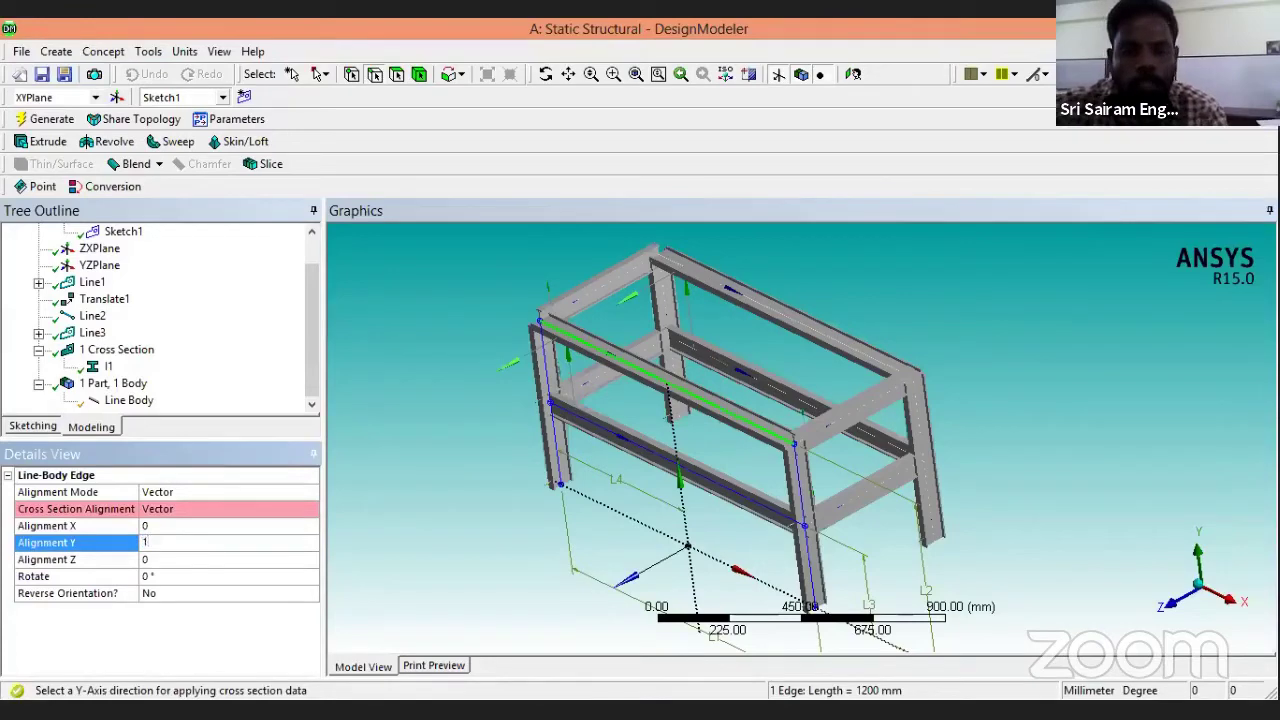
{"action": "key", "text": "Return"}
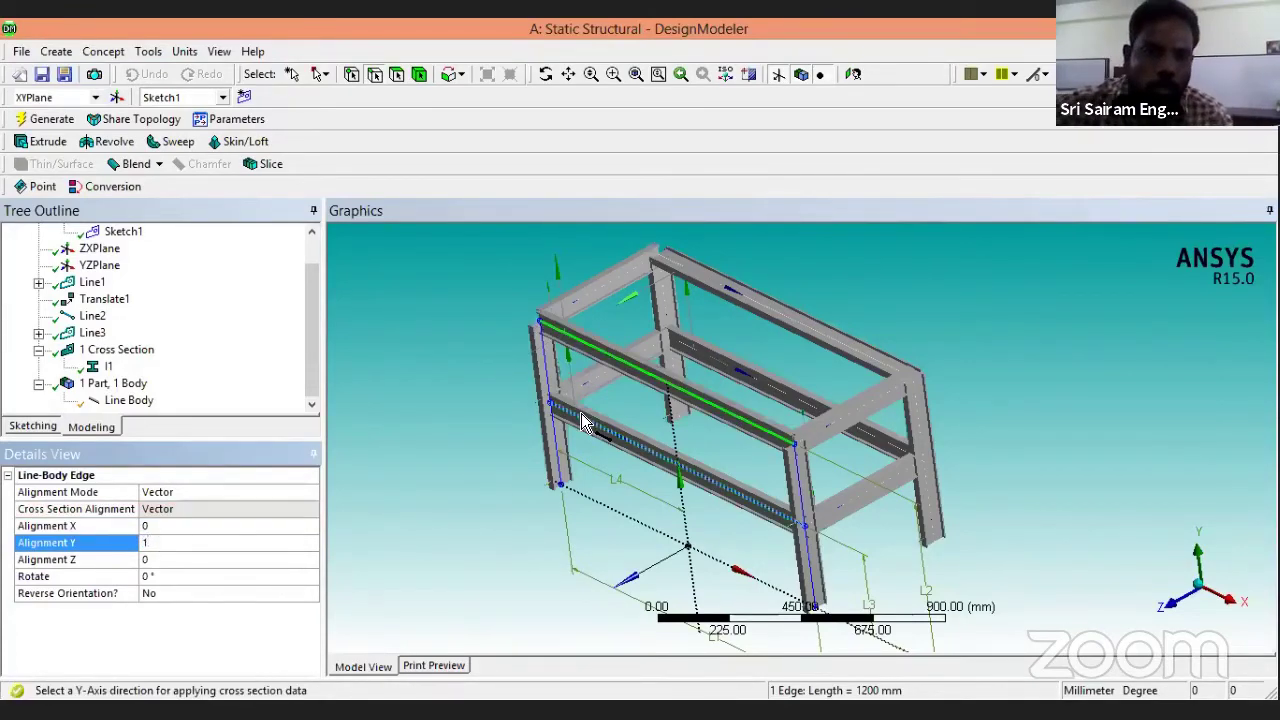
Switch the upper rear beam edge to Vector alignment and set its Alignment Z to 0 and Alignment Y to 1.
{"action": "middle_click_drag", "start_coordinate": [572, 378], "coordinate": [808, 322]}
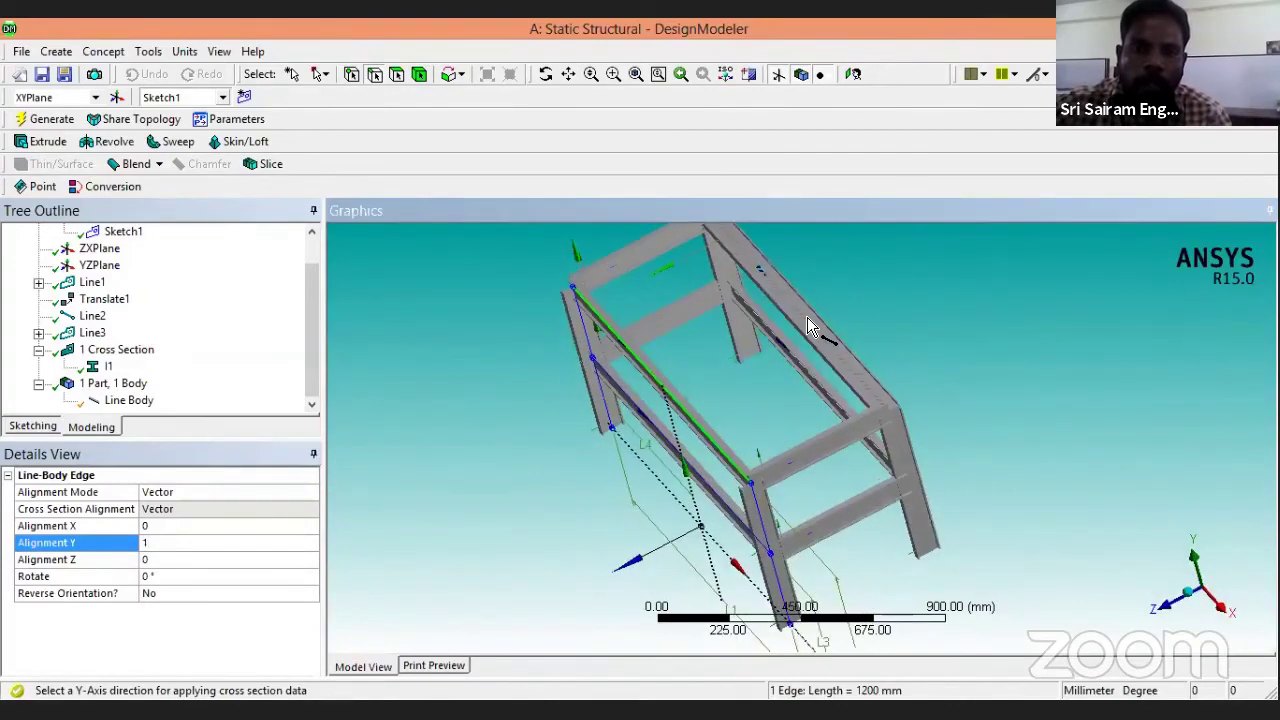
{"action": "left_click", "coordinate": [807, 317]}
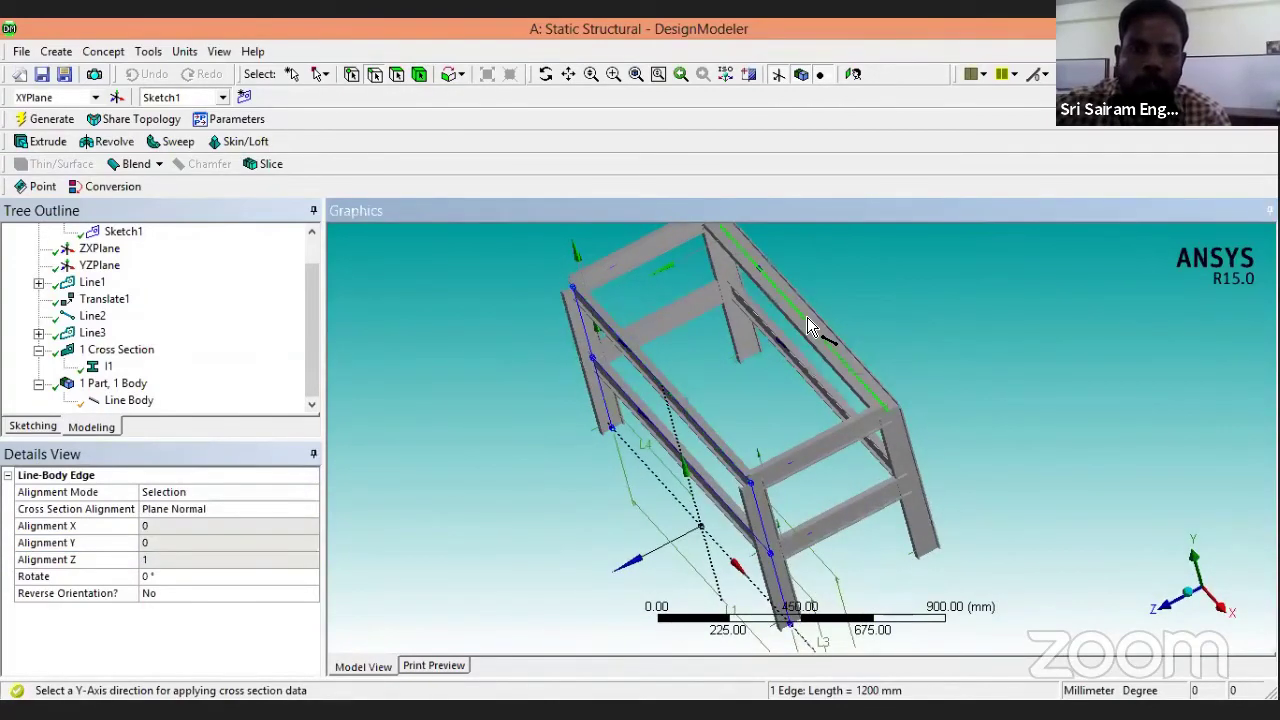
{"action": "left_click", "coordinate": [210, 492]}
{"action": "left_click", "coordinate": [310, 492]}
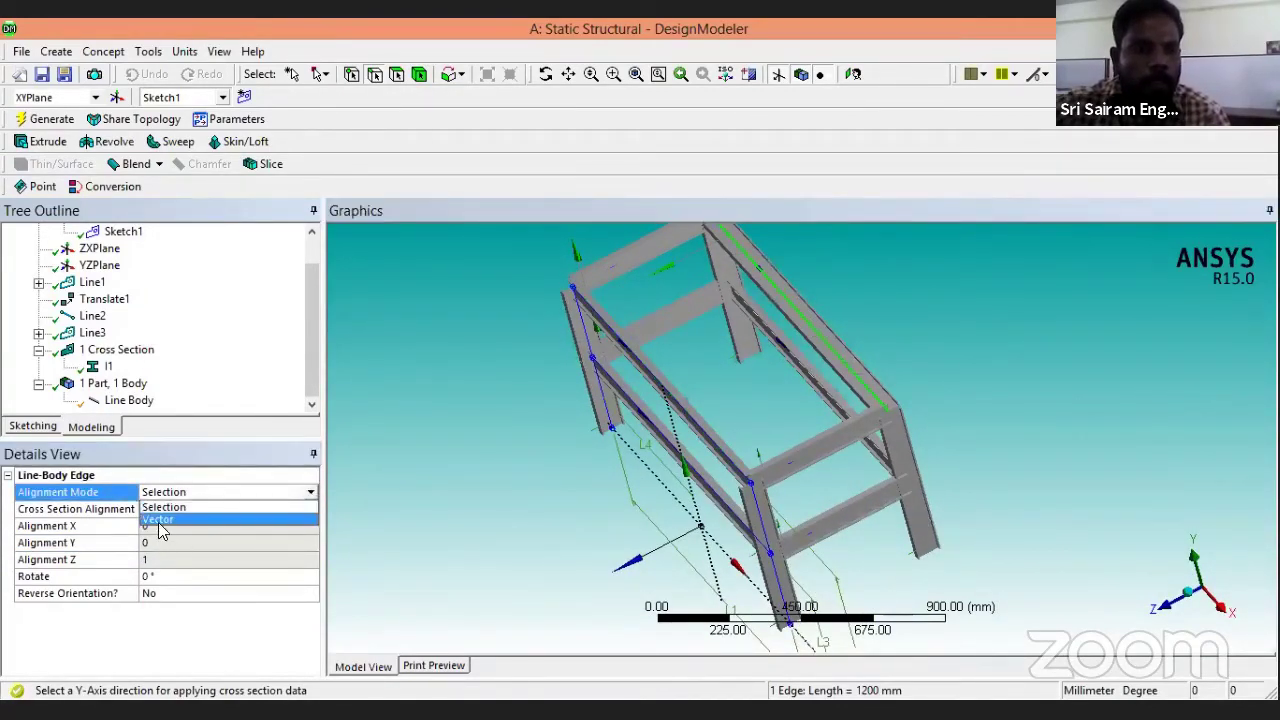
{"action": "left_click", "coordinate": [162, 528]}
{"action": "left_click", "coordinate": [170, 560]}
{"action": "key", "text": "BackSpace"}
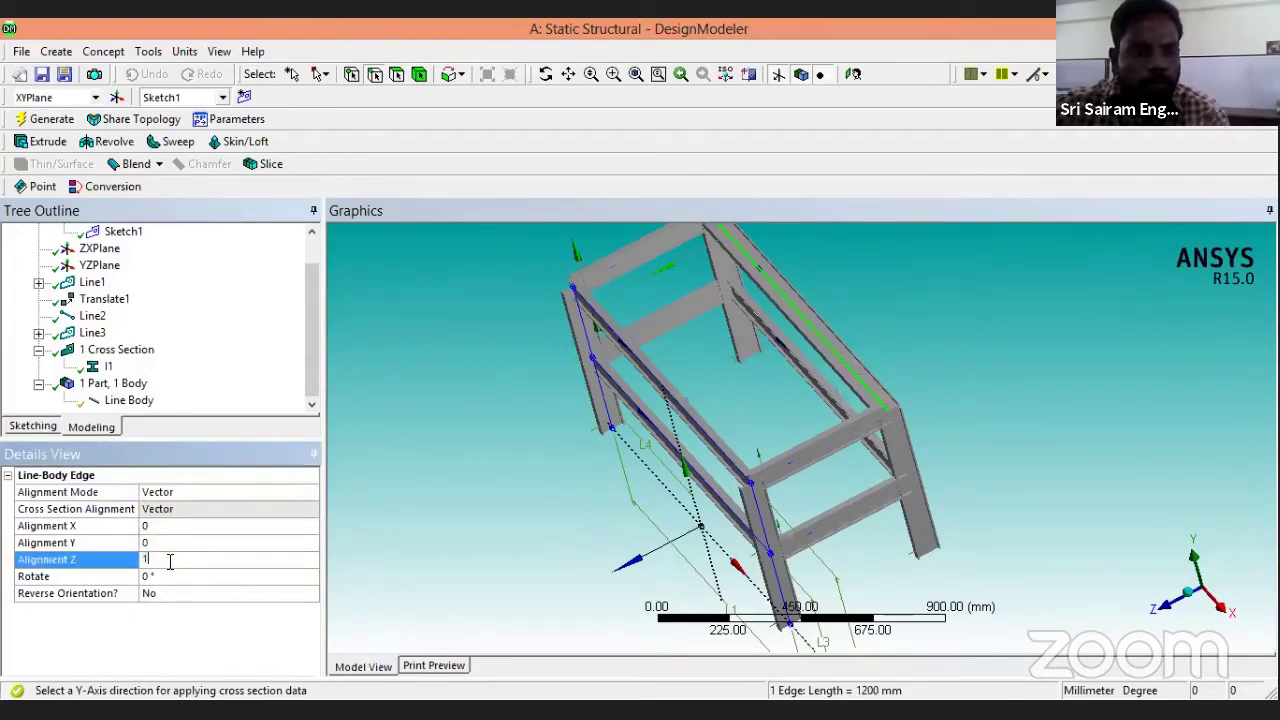
{"action": "type", "text": "0"}
{"action": "key", "text": "Return"}
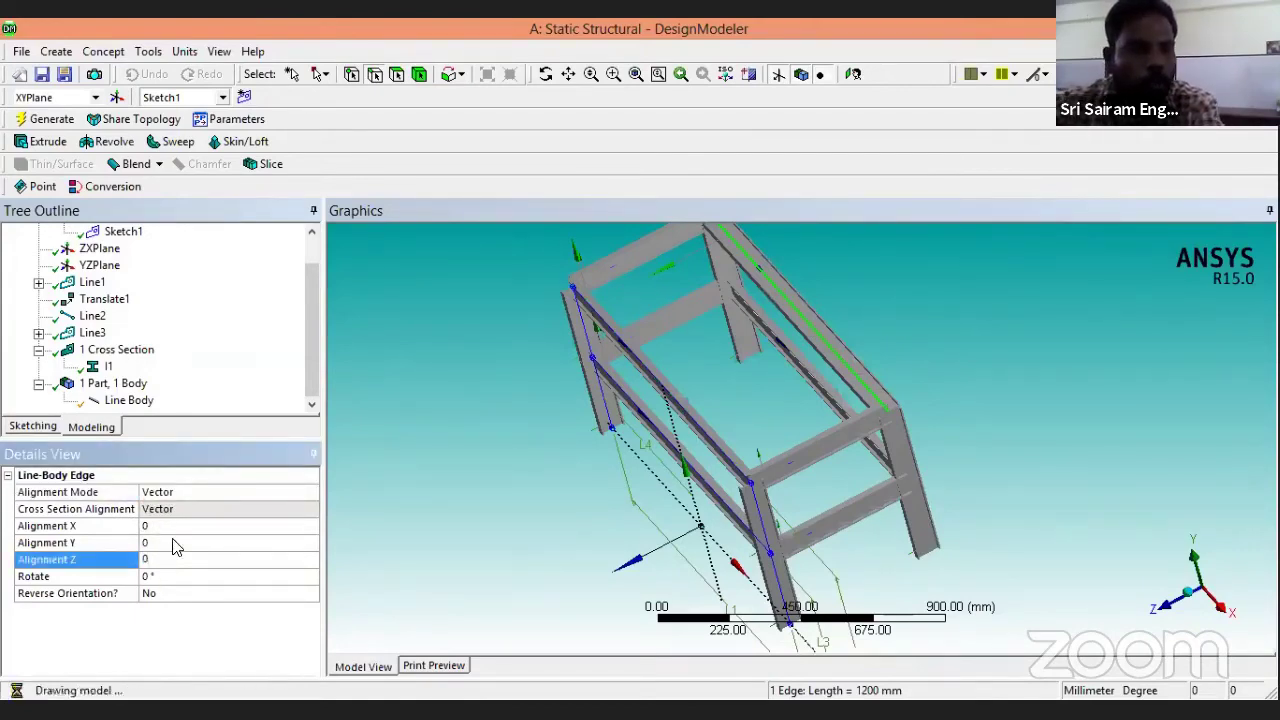
{"action": "left_click", "coordinate": [174, 542]}
{"action": "type", "text": "1"}
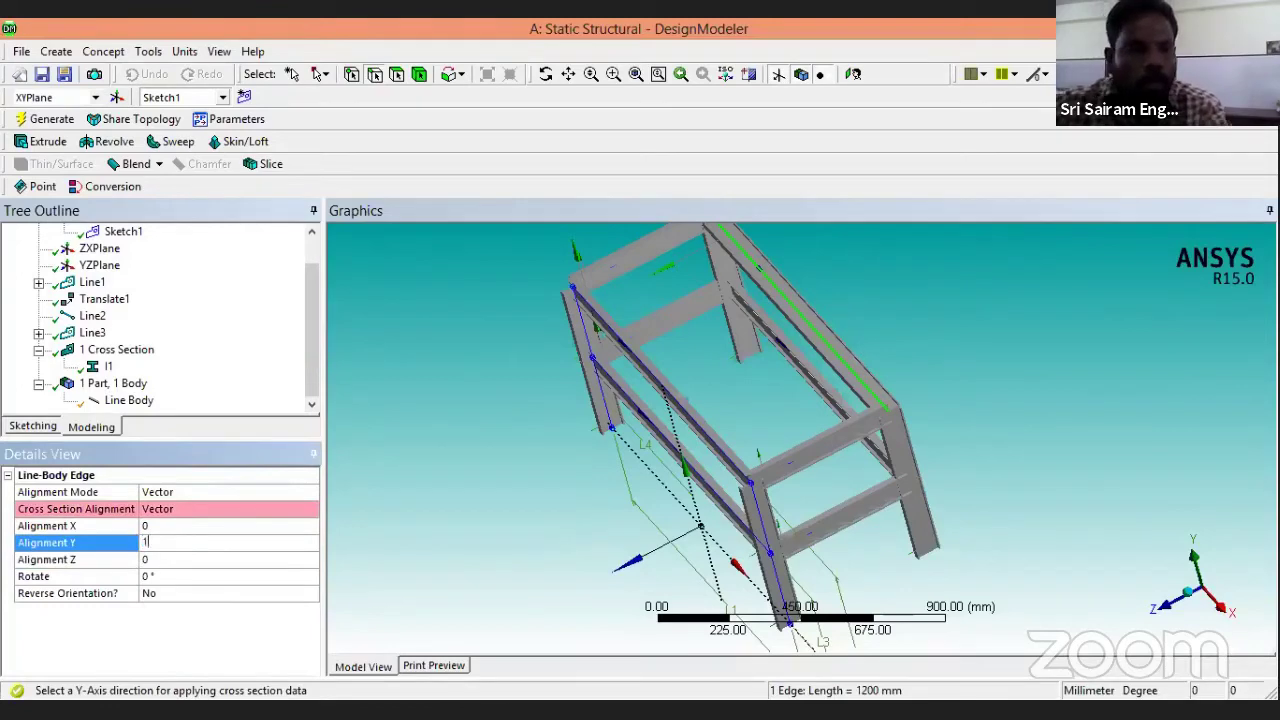
{"action": "key", "text": "Return"}
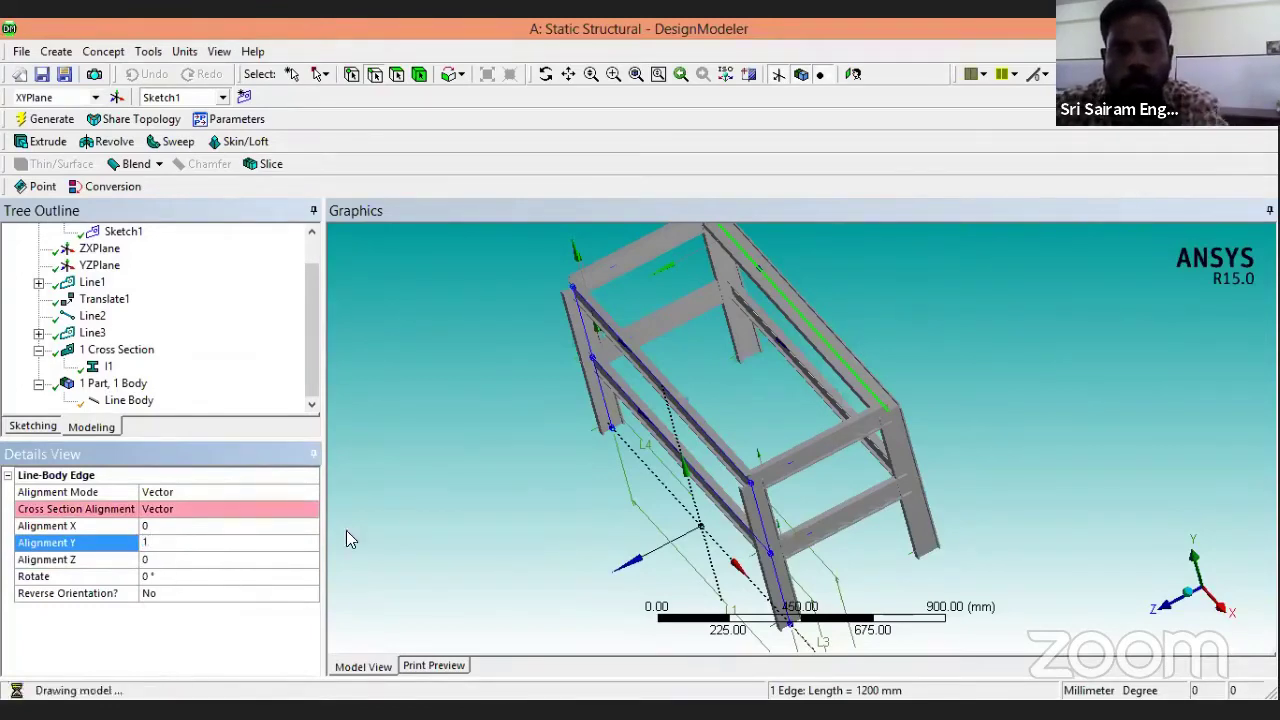
Clear the edge selection and turn off the plane display so only the frame's beams are shown.
{"action": "middle_click_drag", "start_coordinate": [578, 490], "coordinate": [710, 304]}
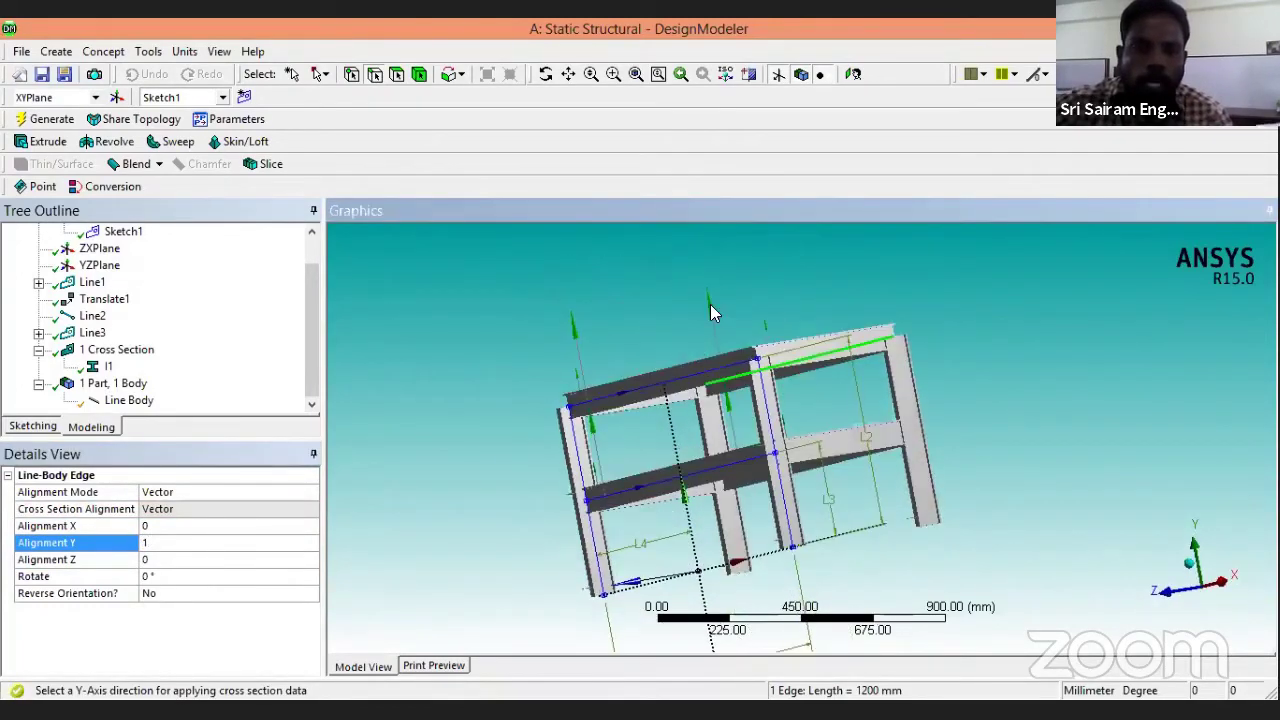
{"action": "left_click", "coordinate": [720, 308]}
{"action": "middle_click_drag", "start_coordinate": [856, 416], "coordinate": [828, 368]}
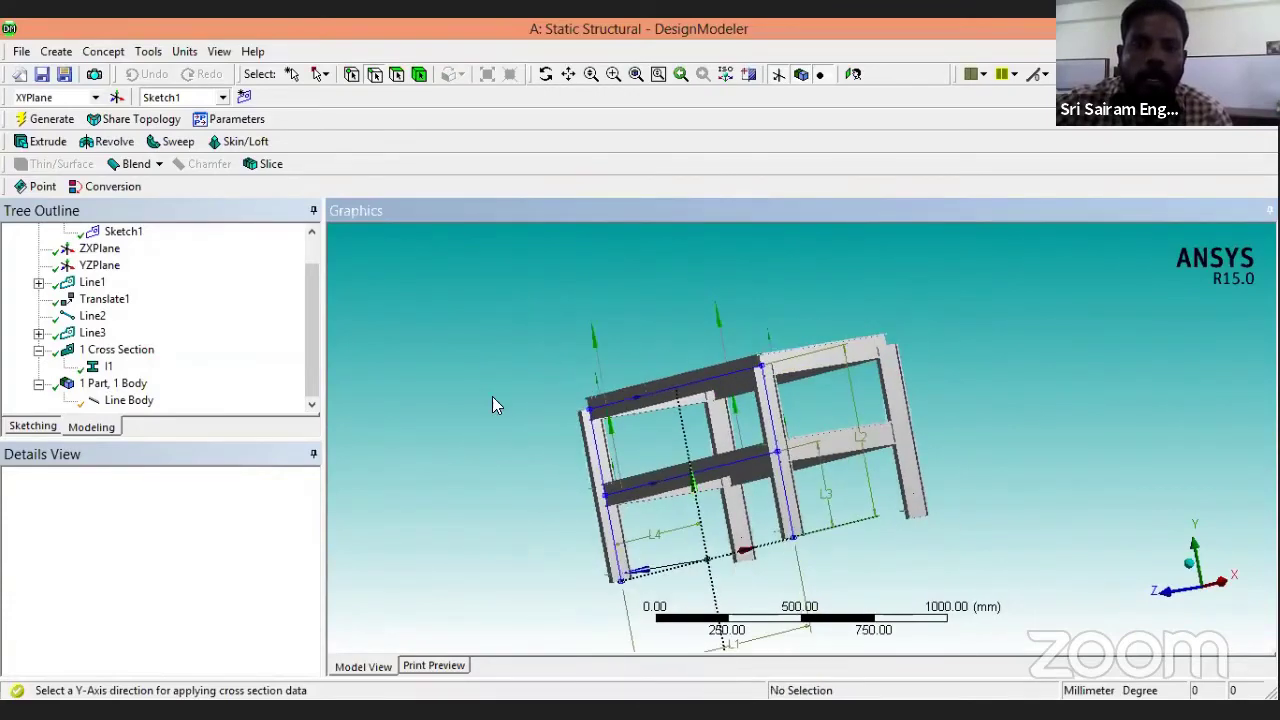
{"action": "middle_click_drag", "start_coordinate": [484, 398], "coordinate": [980, 358]}
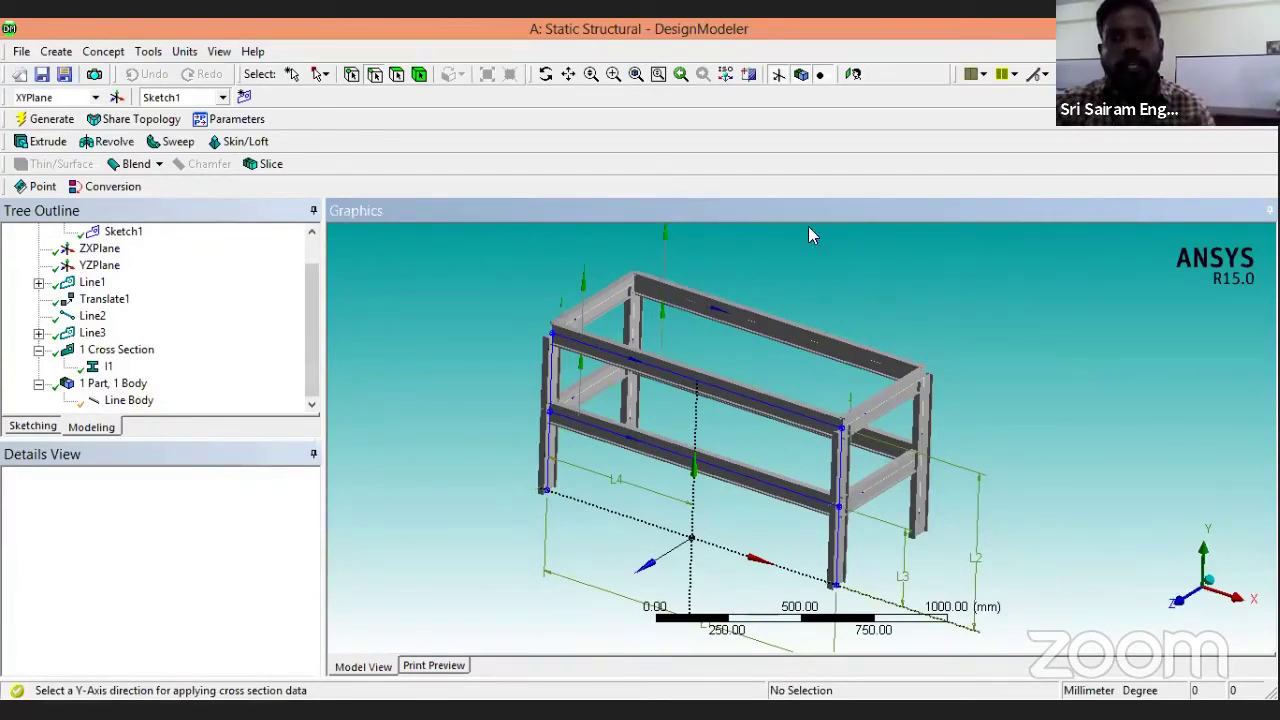
{"action": "left_click", "coordinate": [778, 75]}
Examine the I-section orientation of the beams, legs and joints around the frame from several angles and up close.
{"action": "middle_click_drag", "start_coordinate": [946, 378], "coordinate": [708, 420]}
{"action": "scroll", "coordinate": [800, 389], "scroll_direction": "up", "scroll_amount": 3}
{"action": "scroll", "coordinate": [820, 425], "scroll_direction": "up", "scroll_amount": 4}
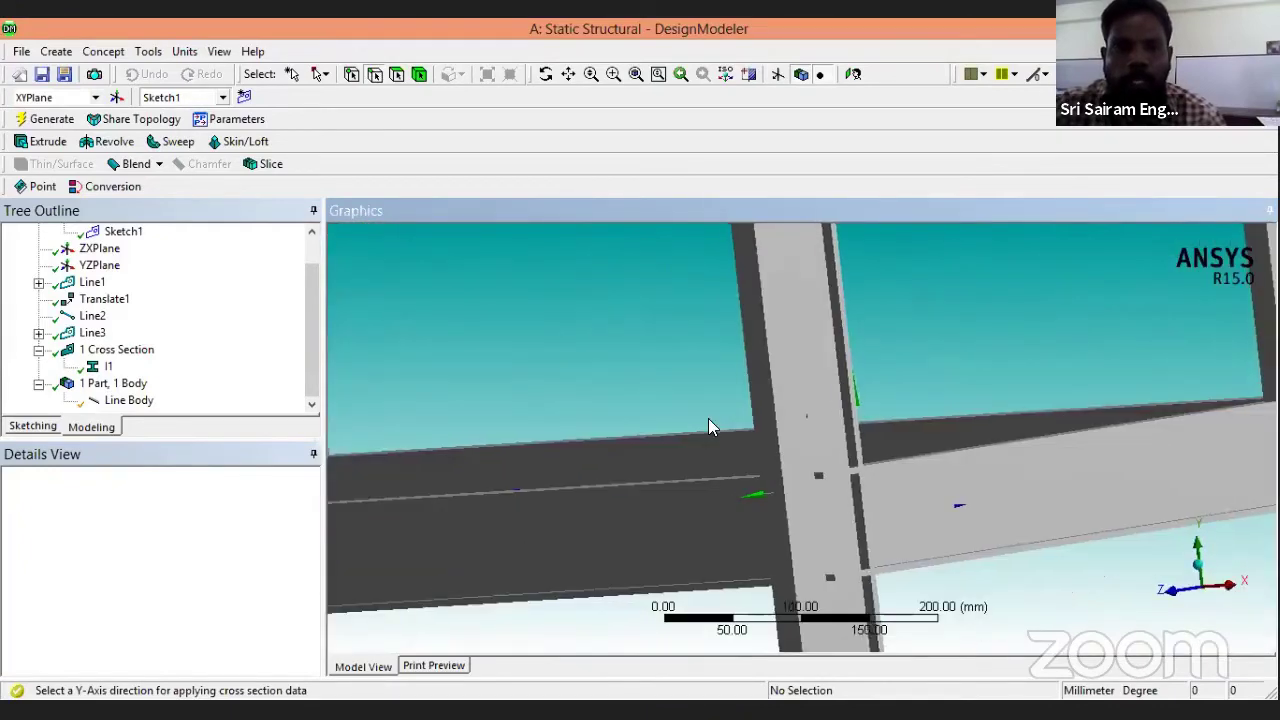
{"action": "scroll", "coordinate": [803, 495], "scroll_direction": "down", "scroll_amount": 5}
{"action": "scroll", "coordinate": [803, 495], "scroll_direction": "down", "scroll_amount": 1}
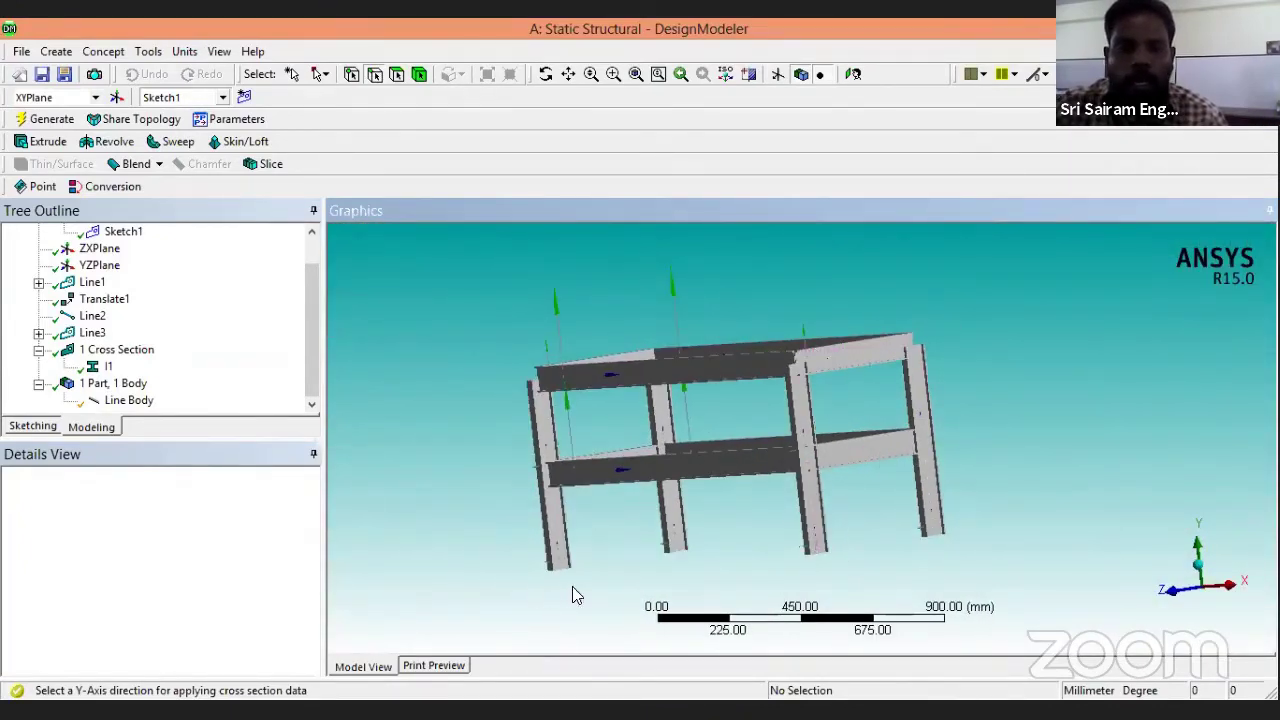
{"action": "middle_click_drag", "start_coordinate": [391, 486], "coordinate": [475, 500]}
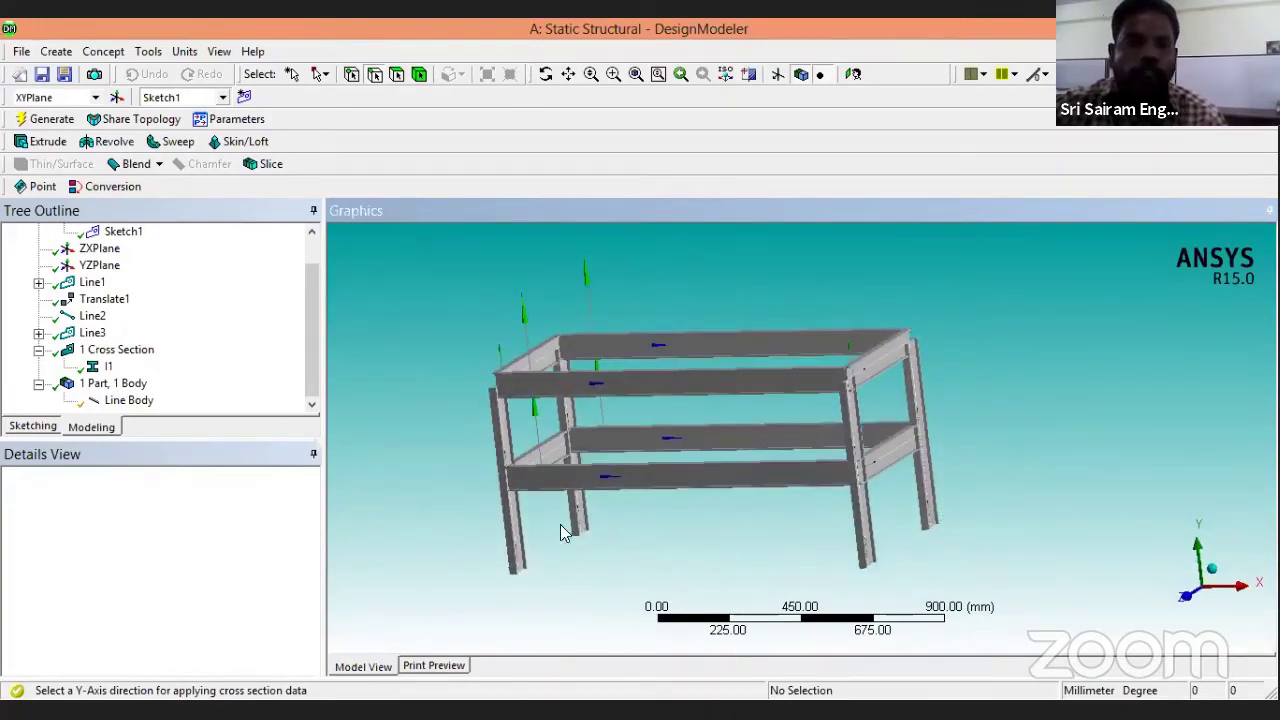
{"action": "mouse_move", "coordinate": [364, 460]}
{"action": "middle_mouse_down"}
{"action": "mouse_move", "coordinate": [400, 443]}
{"action": "mouse_move", "coordinate": [372, 447]}
{"action": "middle_mouse_up"}
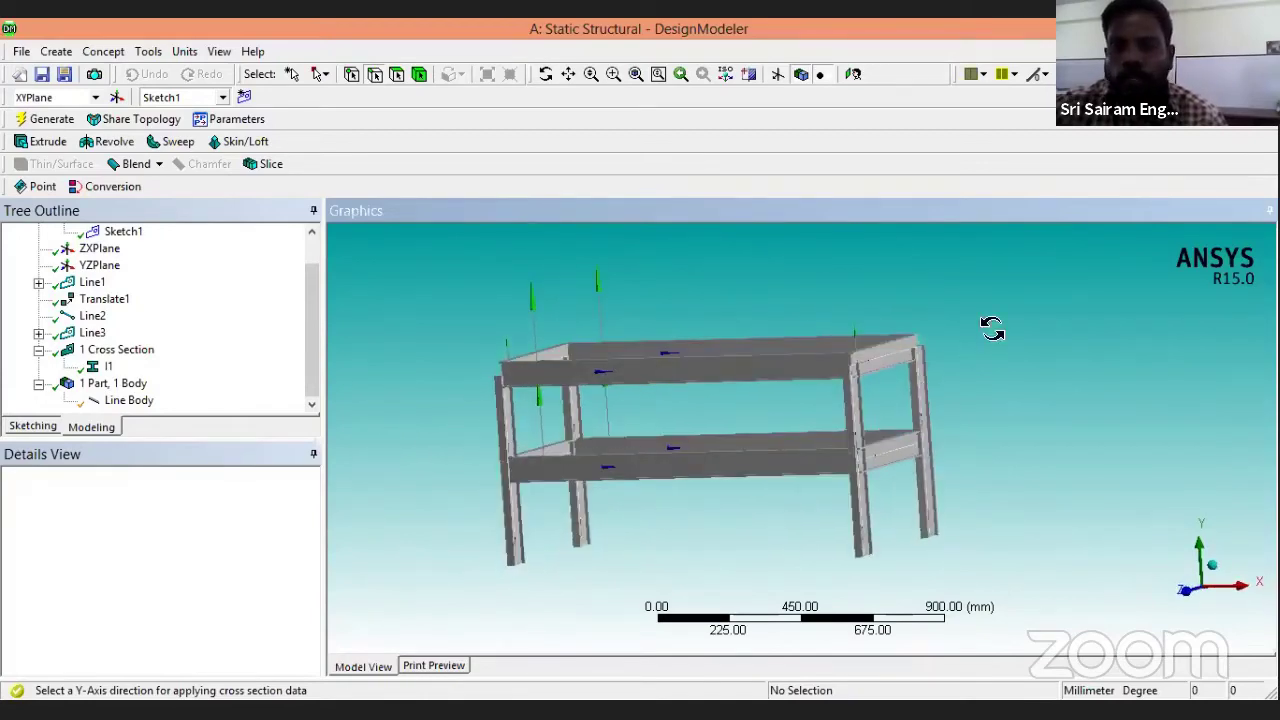
{"action": "middle_click_drag", "start_coordinate": [991, 329], "coordinate": [655, 463]}
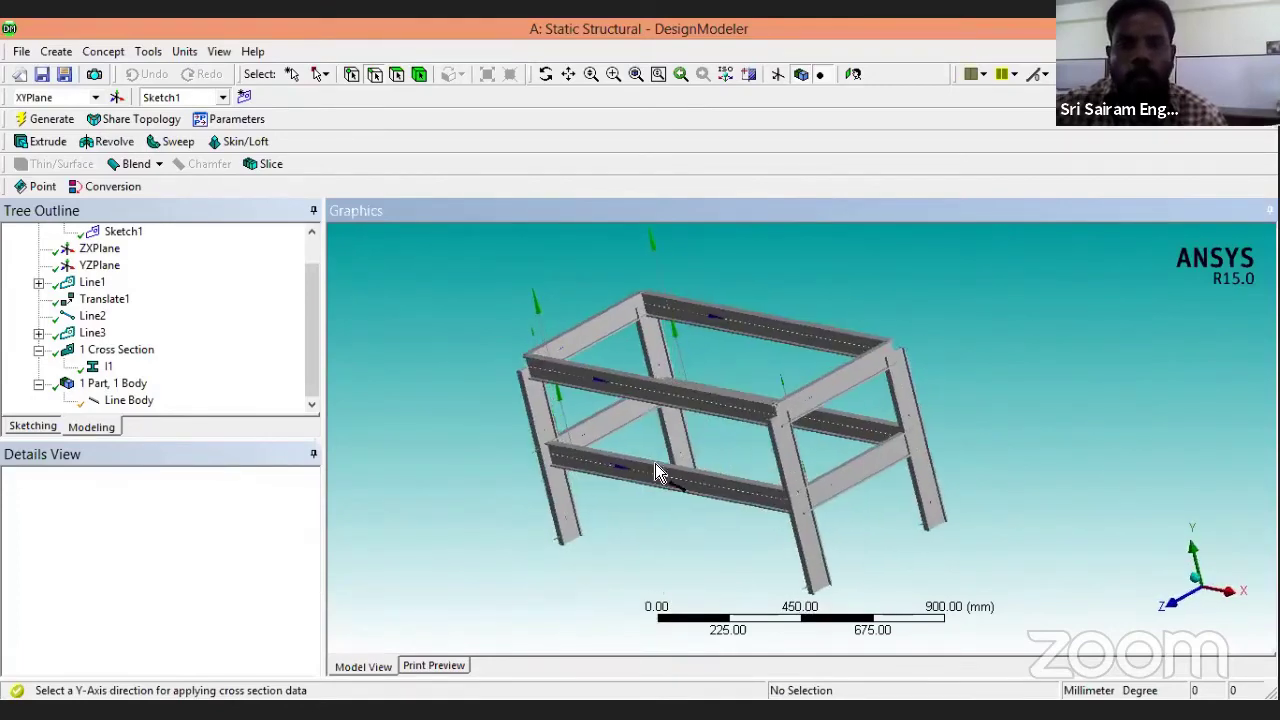
{"action": "middle_click_drag", "start_coordinate": [822, 275], "coordinate": [587, 317]}
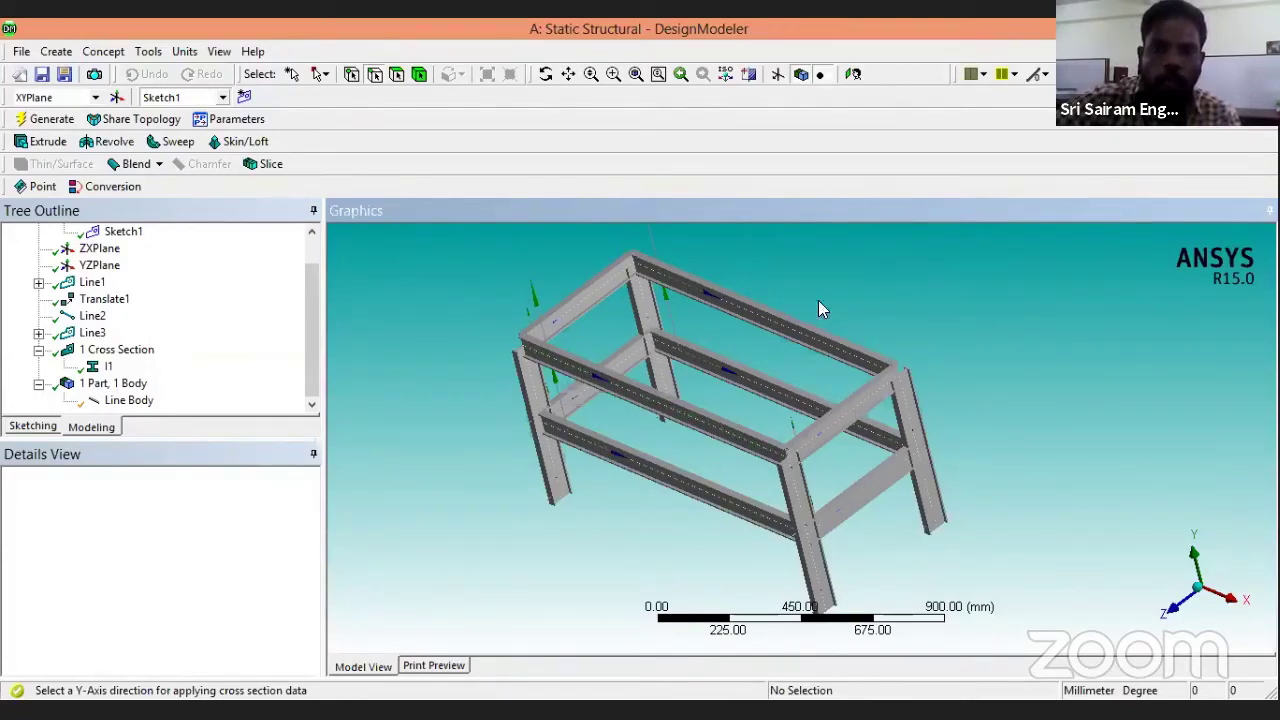
{"action": "middle_click_drag", "start_coordinate": [572, 518], "coordinate": [600, 552]}
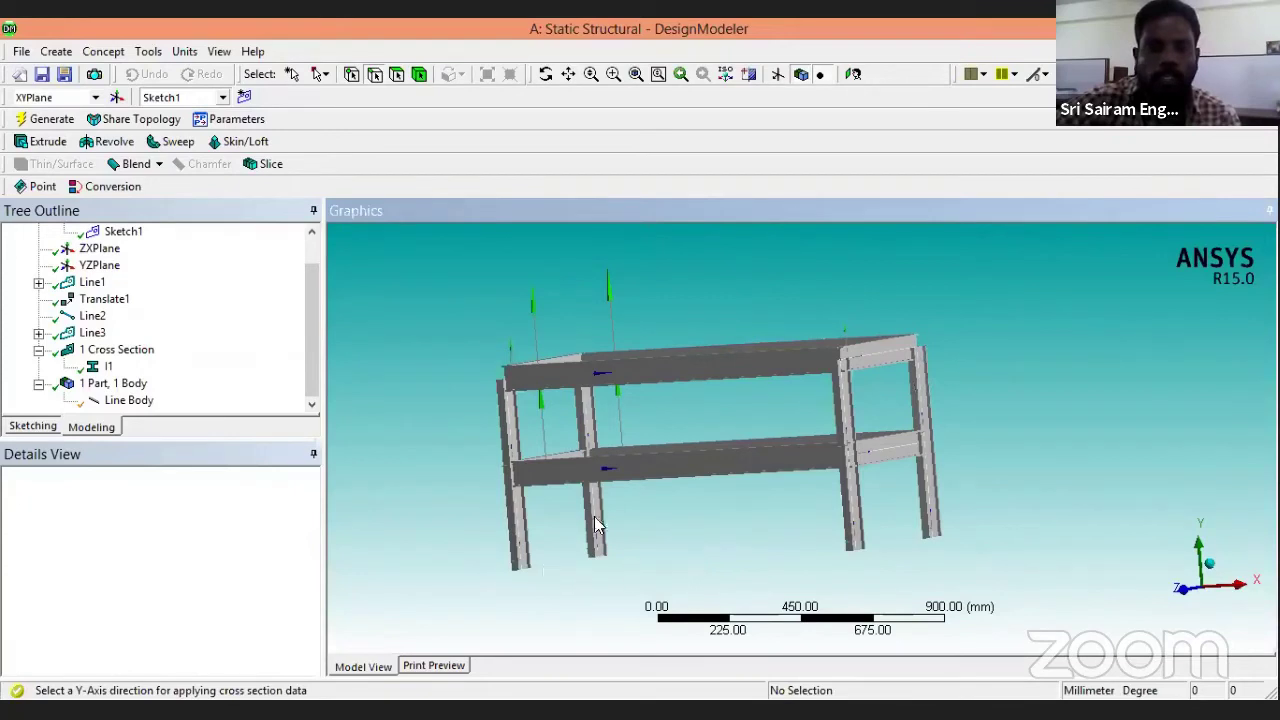
{"action": "middle_click_drag", "start_coordinate": [714, 520], "coordinate": [718, 528]}
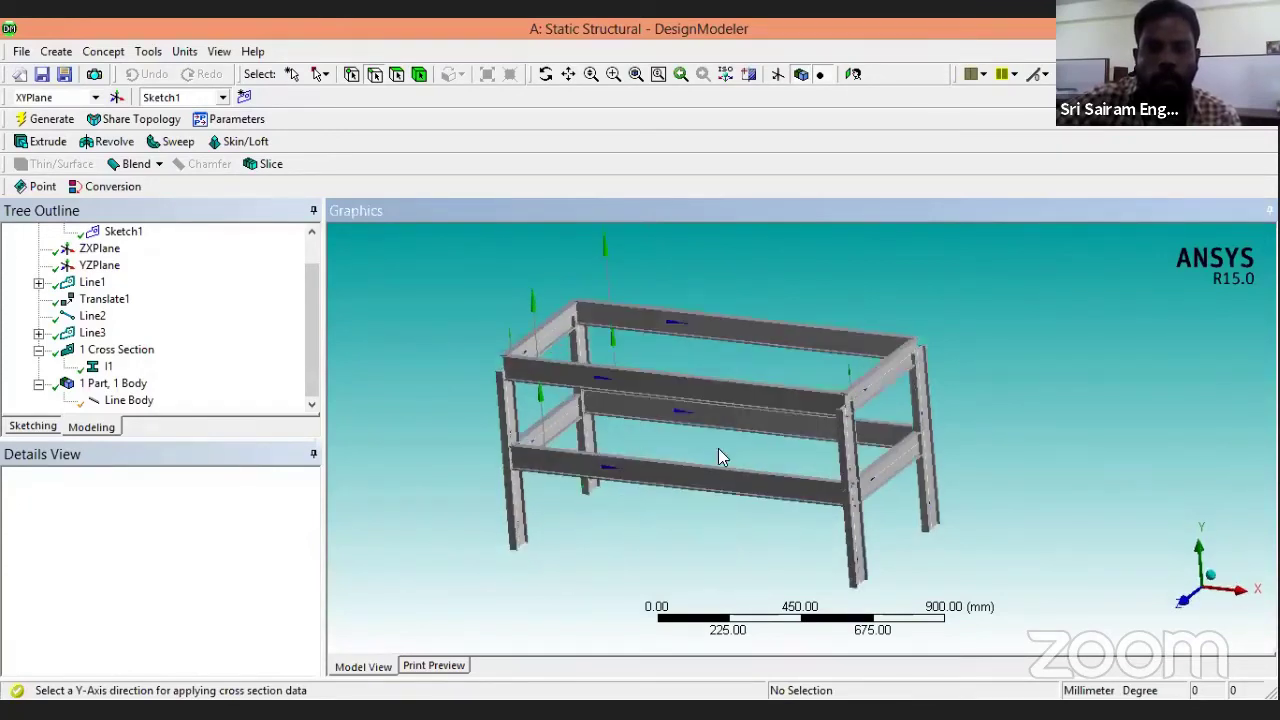
{"action": "middle_click_drag", "start_coordinate": [719, 467], "coordinate": [580, 409]}
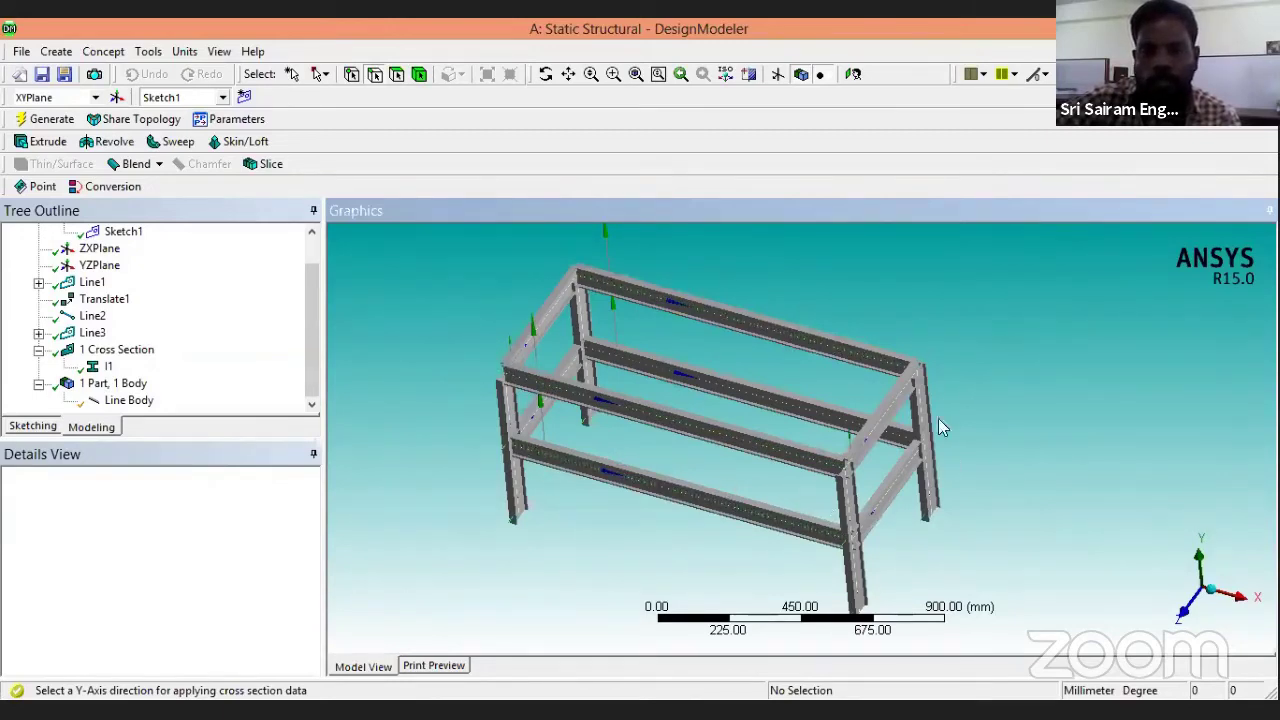
{"action": "middle_click_drag", "start_coordinate": [616, 542], "coordinate": [606, 528]}
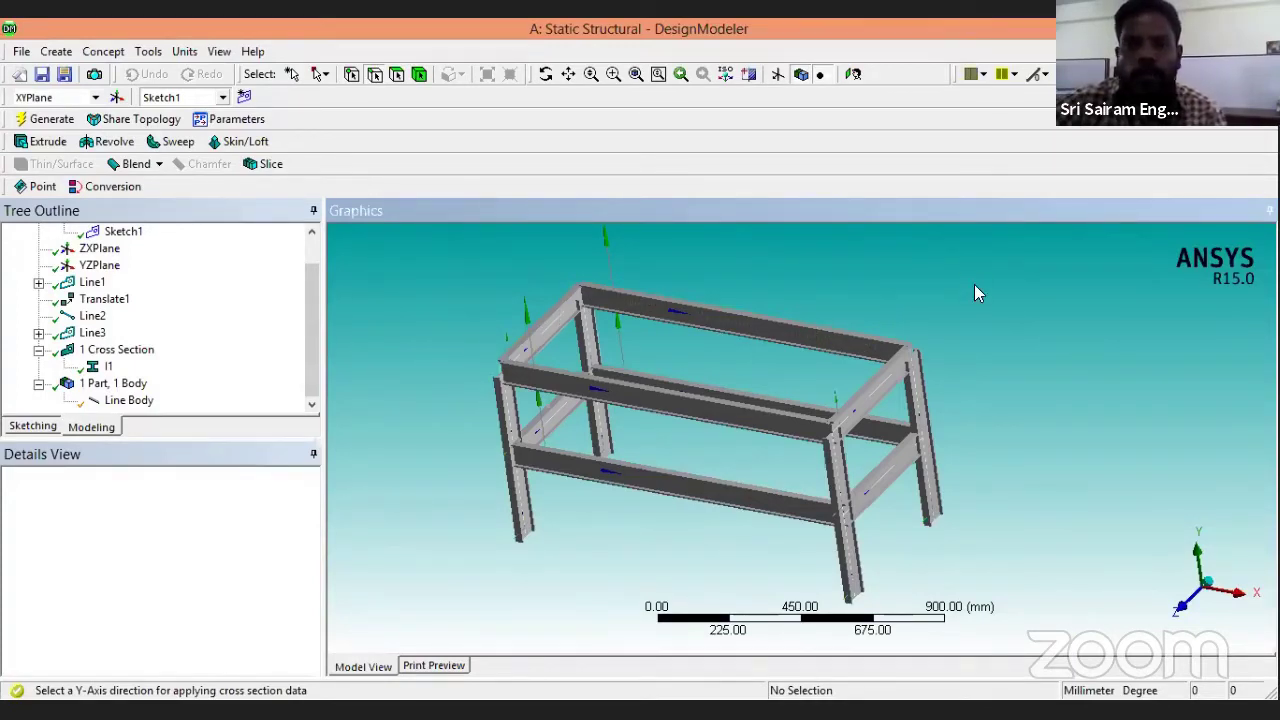
{"action": "middle_click_drag", "start_coordinate": [974, 284], "coordinate": [810, 385]}
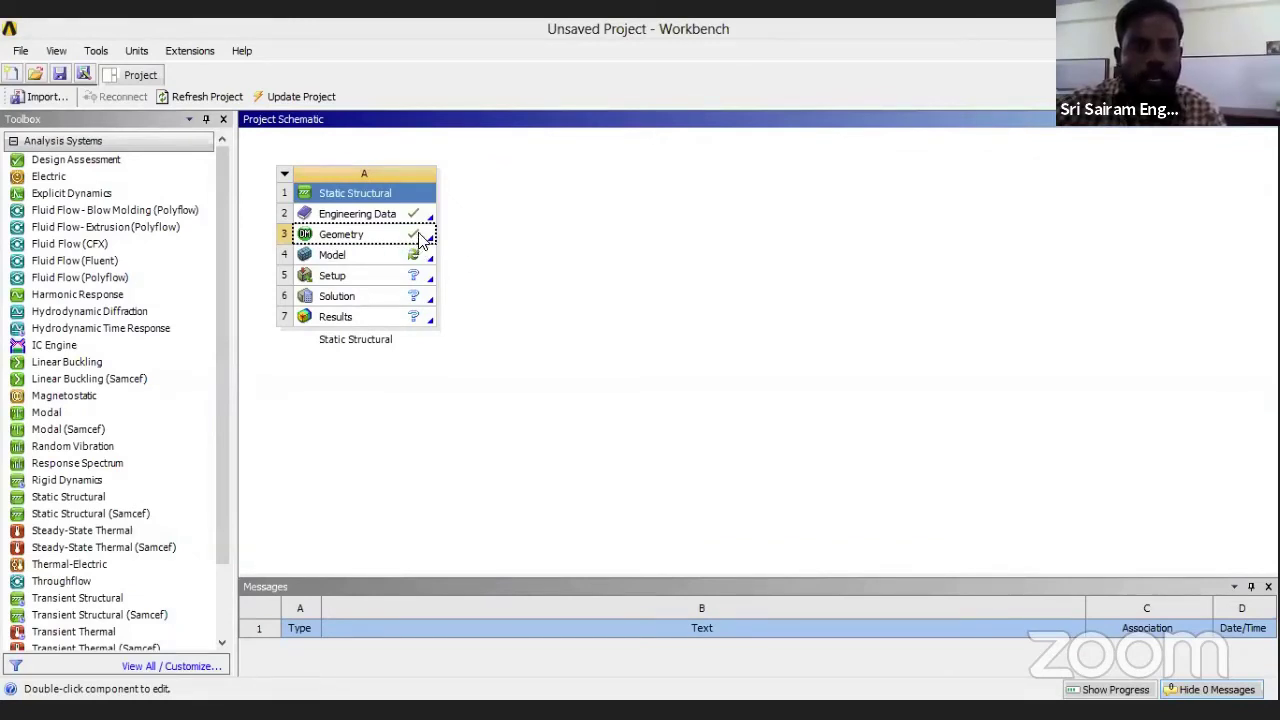
Open the Static Structural system's Model in Mechanical from the Workbench project schematic and expand its Geometry branch to show the Line Body.
{"action": "double_click", "coordinate": [368, 254]}
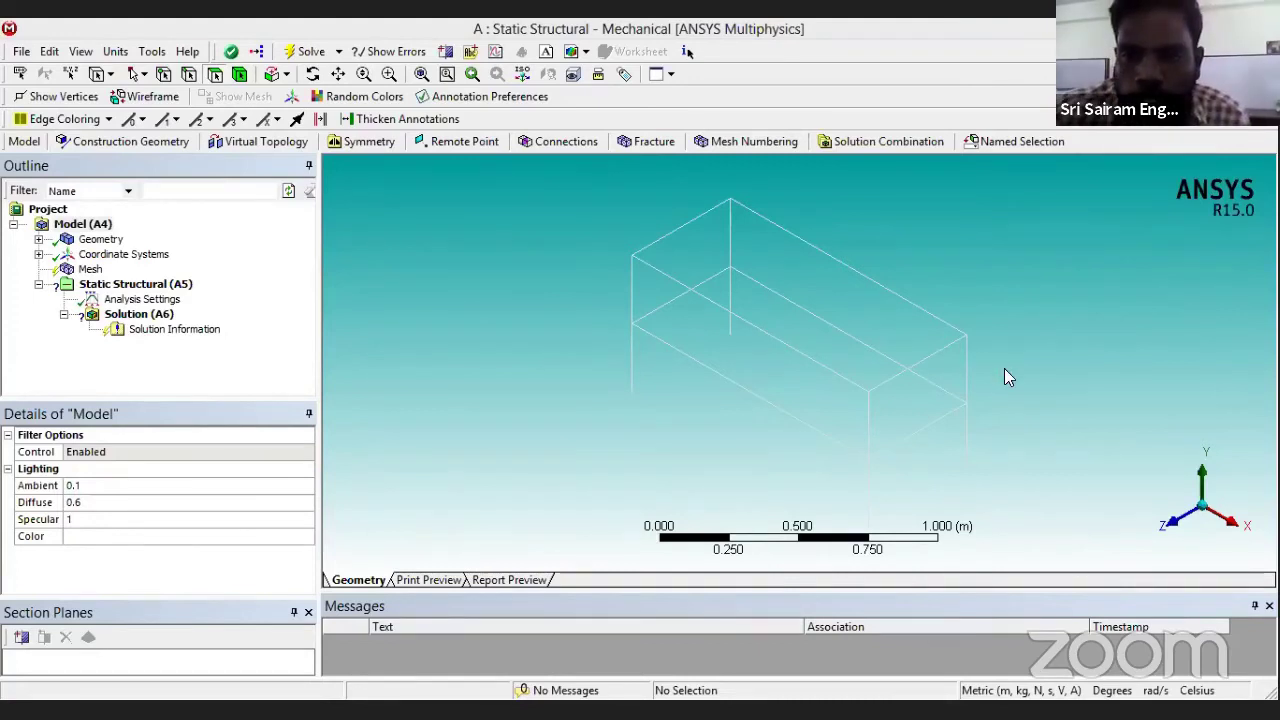
{"action": "mouse_move", "coordinate": [1006, 372]}
{"action": "middle_mouse_down"}
{"action": "mouse_move", "coordinate": [1014, 303]}
{"action": "mouse_move", "coordinate": [1011, 360]}
{"action": "middle_mouse_up"}
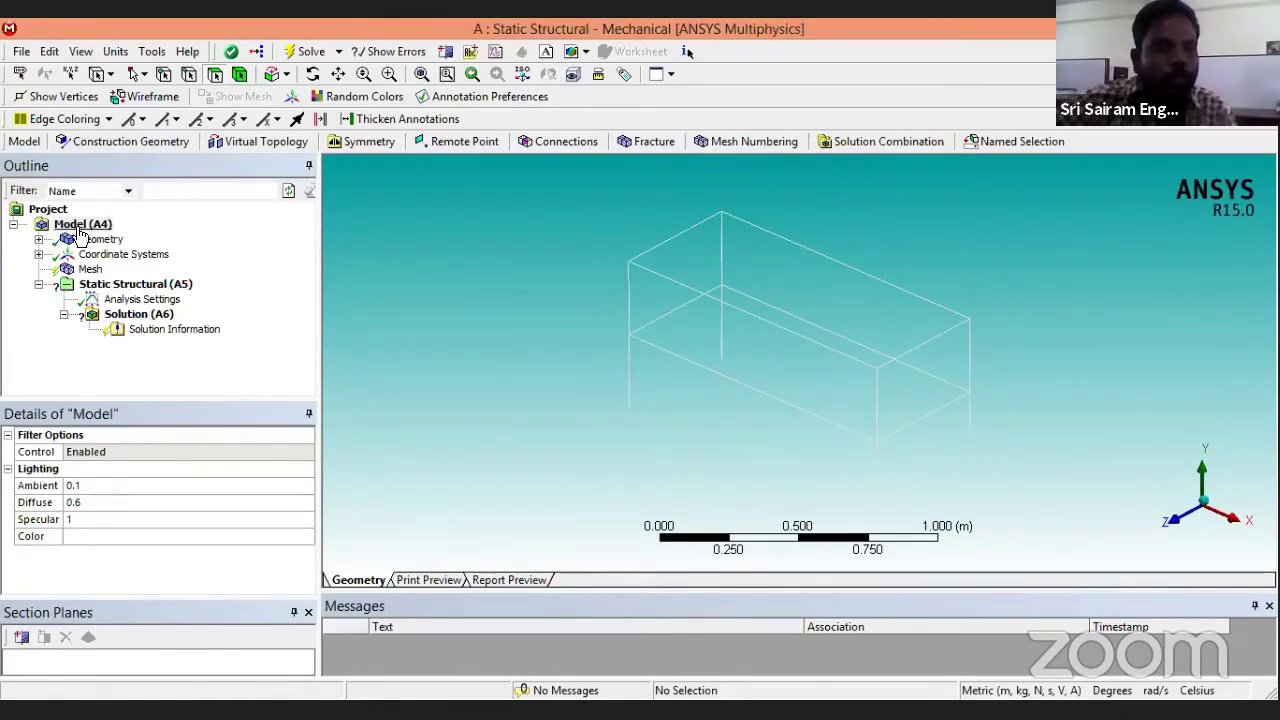
{"action": "left_click", "coordinate": [38, 239]}
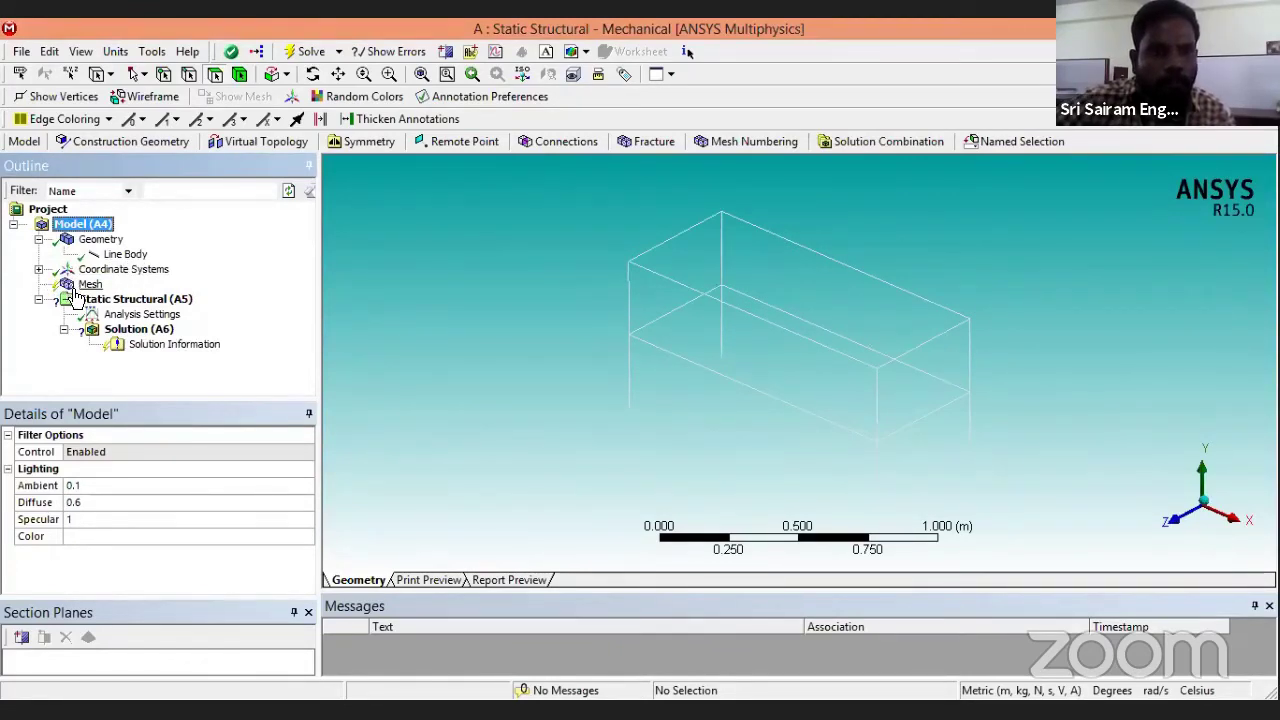
{"action": "left_click", "coordinate": [14, 225]}
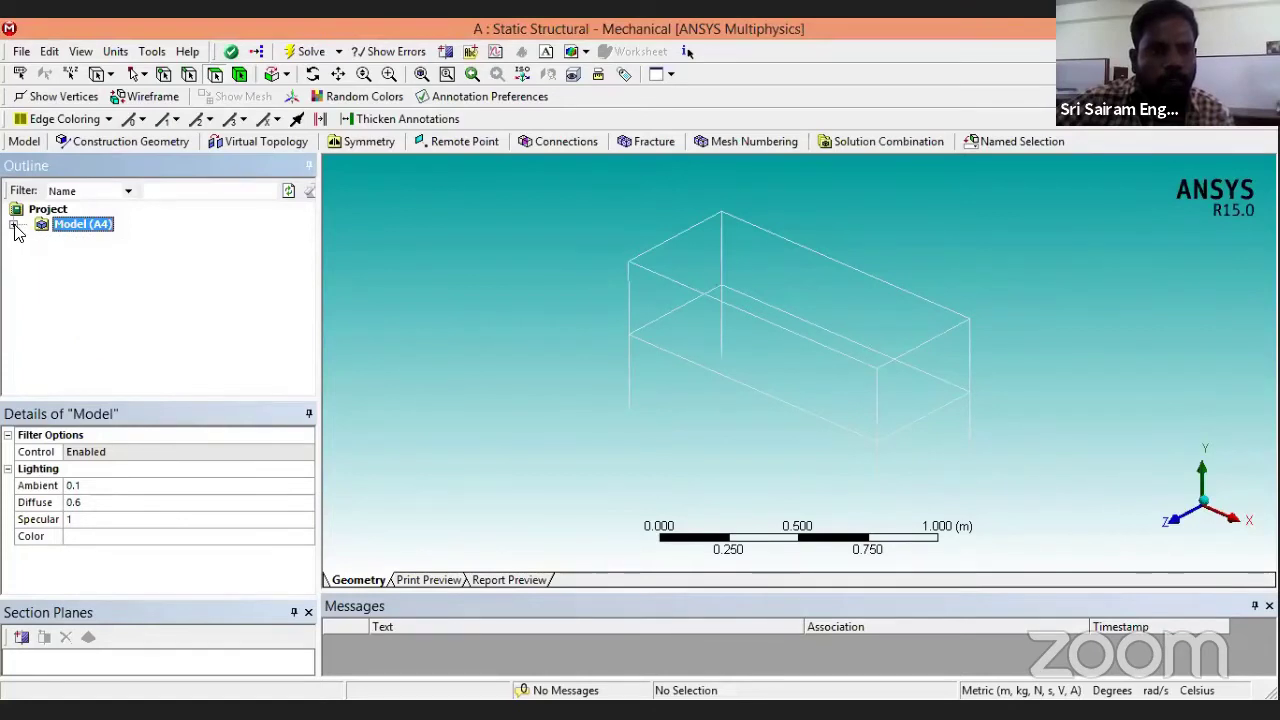
{"action": "left_click", "coordinate": [14, 225]}
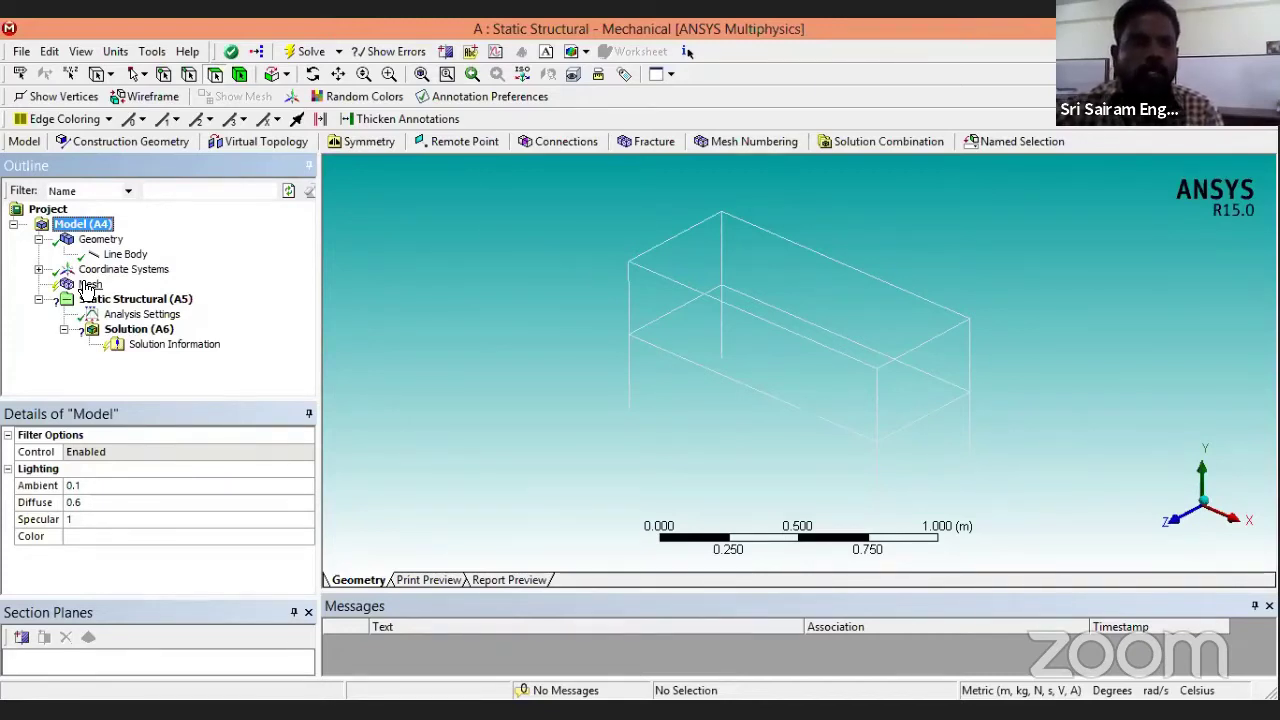
Update the Mesh of the frame line body with the default mesh settings.
{"action": "left_click", "coordinate": [87, 286]}
{"action": "right_click", "coordinate": [87, 286]}
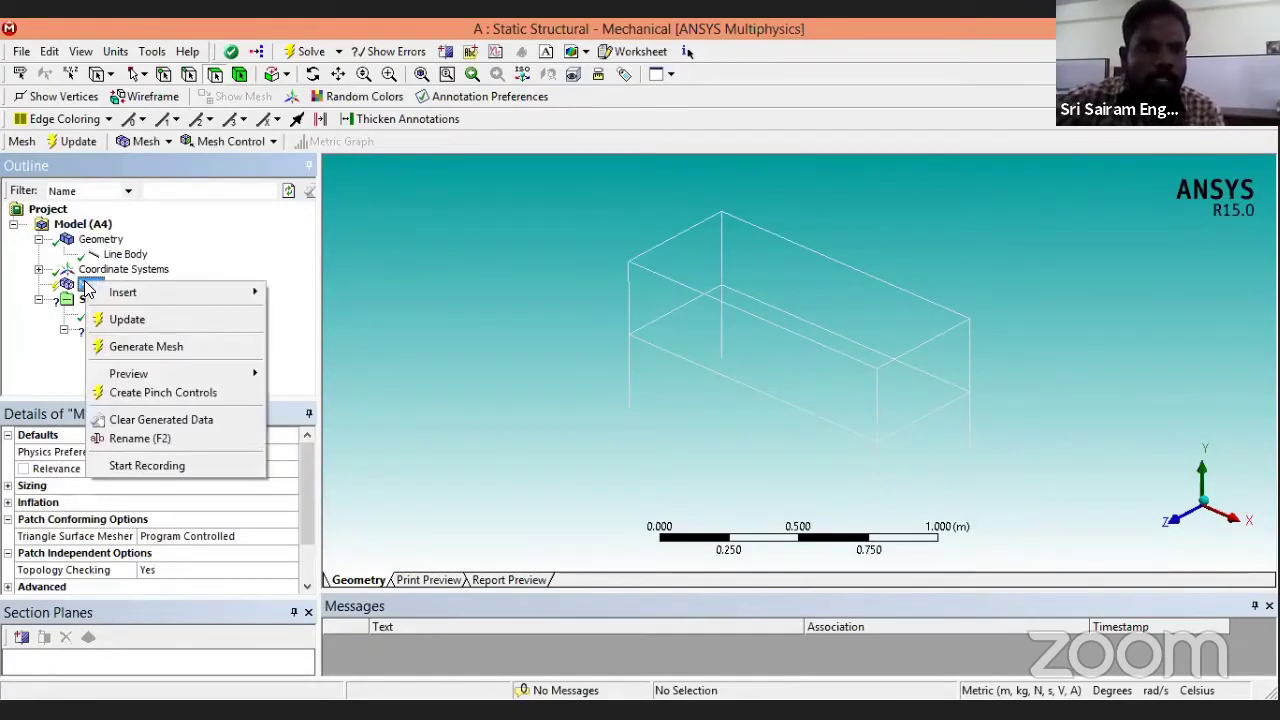
{"action": "left_click", "coordinate": [135, 321]}
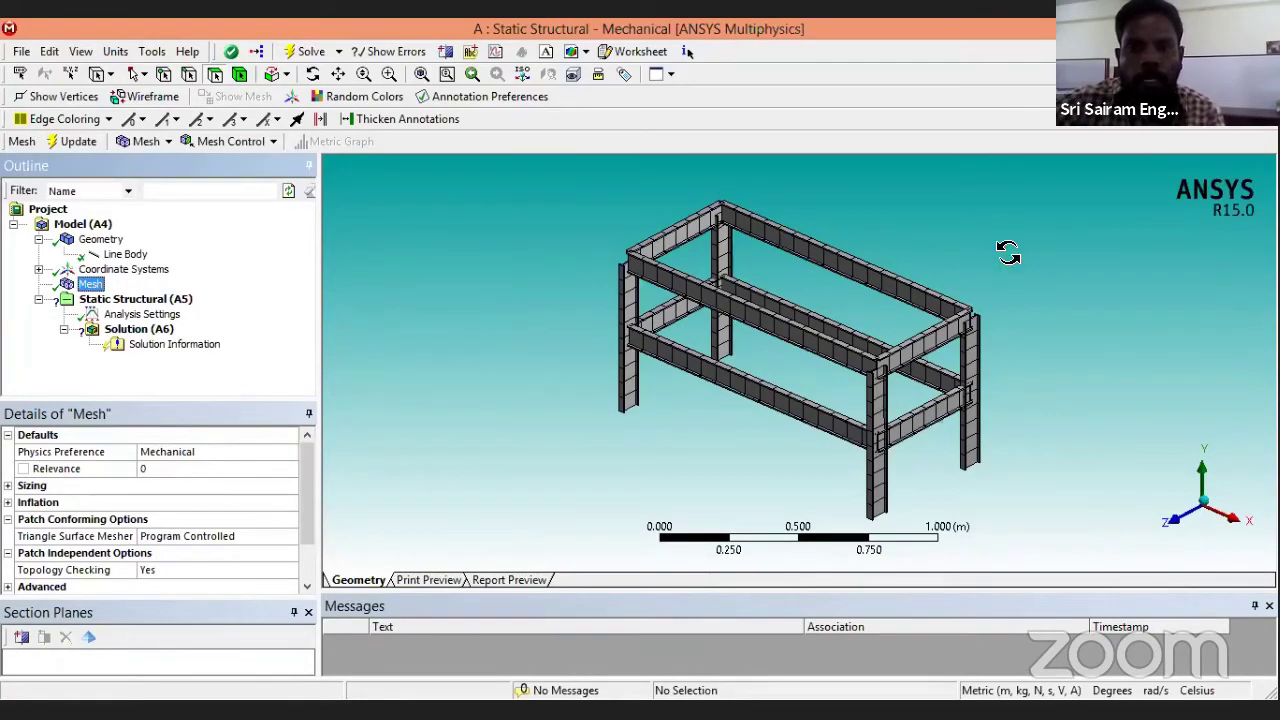
Insert a Fixed Support in the Static Structural analysis at the bottom vertex of the leg at (-0.6, 0, 0) m.
{"action": "middle_click_drag", "start_coordinate": [1008, 252], "coordinate": [678, 388]}
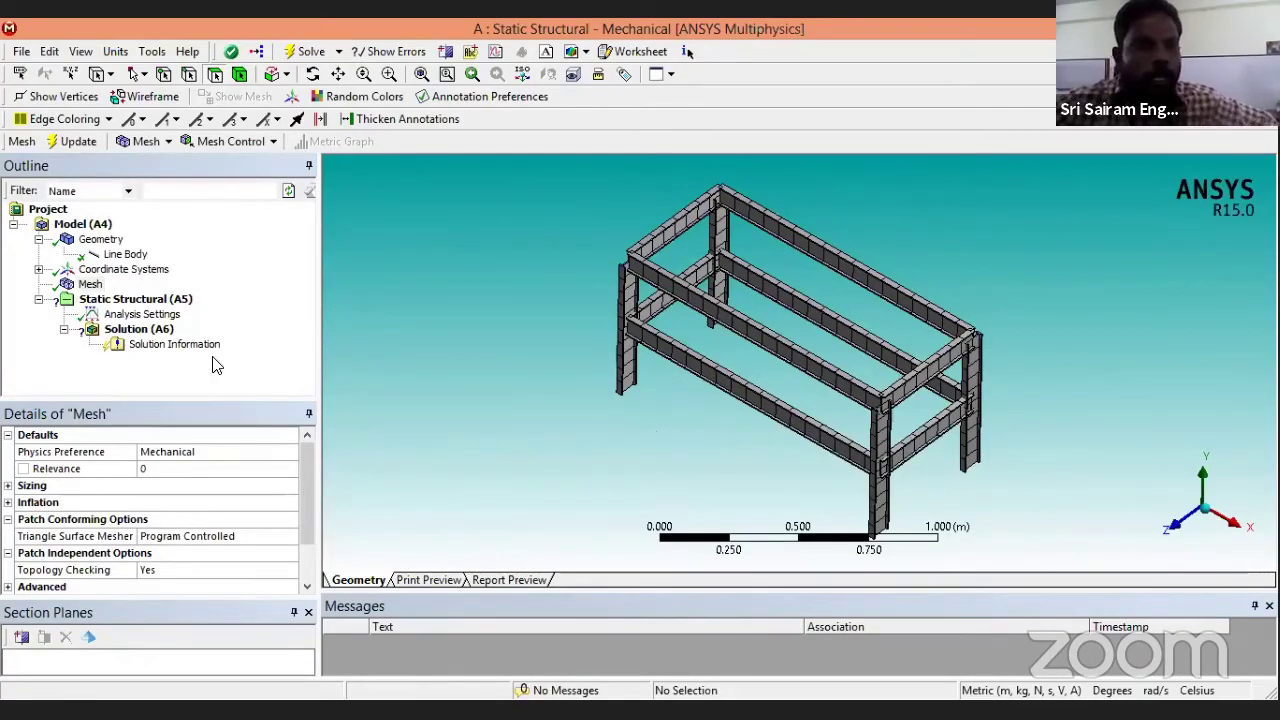
{"action": "middle_click_drag", "start_coordinate": [662, 423], "coordinate": [650, 452]}
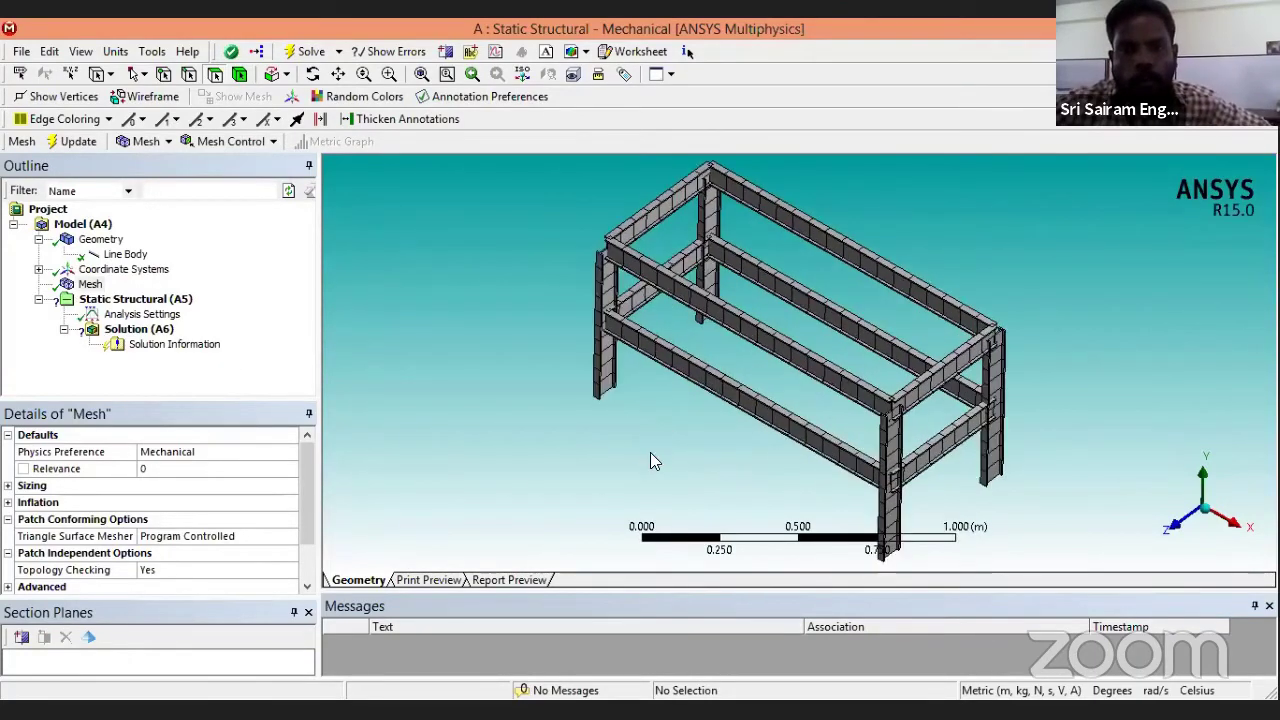
{"action": "right_click", "coordinate": [124, 305]}
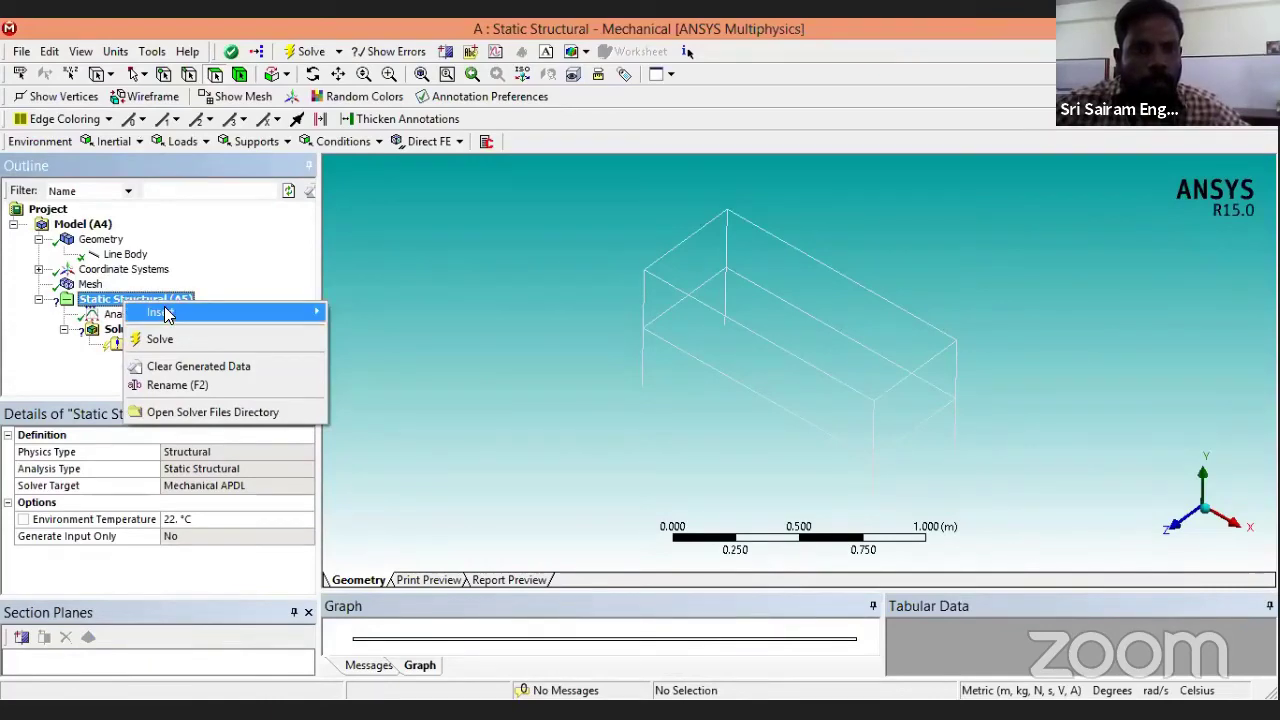
{"action": "mouse_move", "coordinate": [165, 311]}
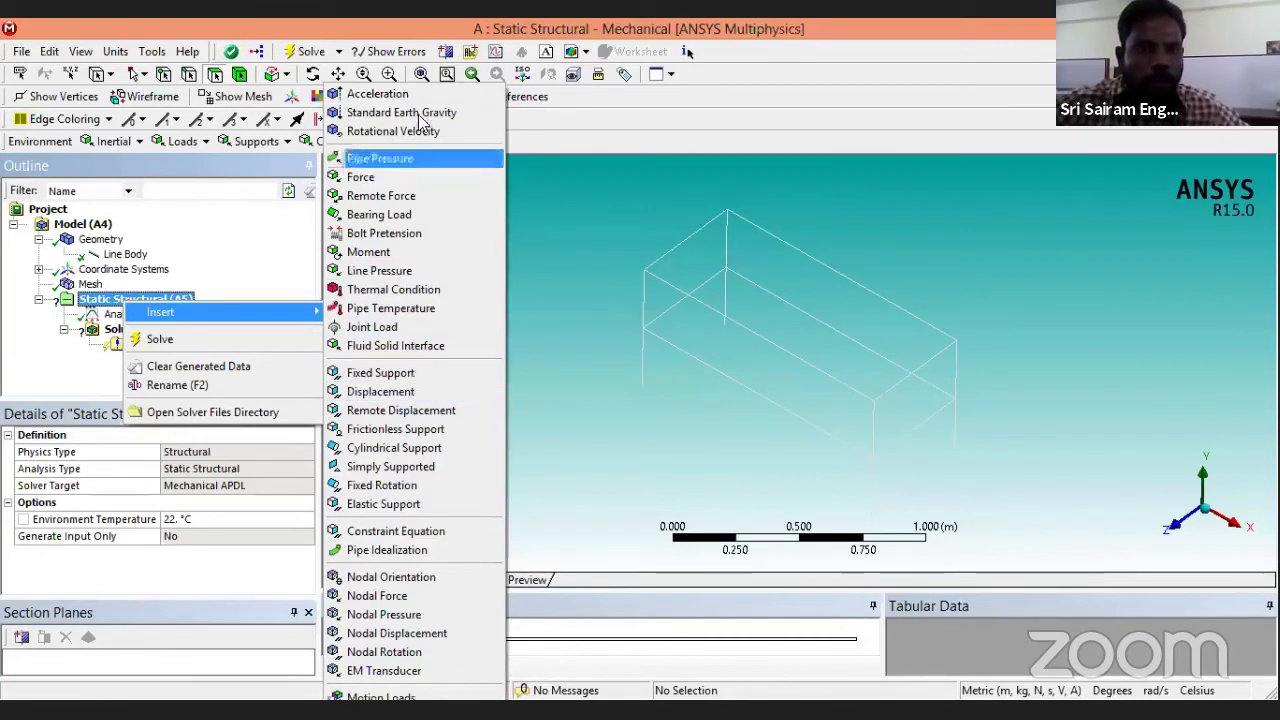
{"action": "left_click", "coordinate": [388, 376]}
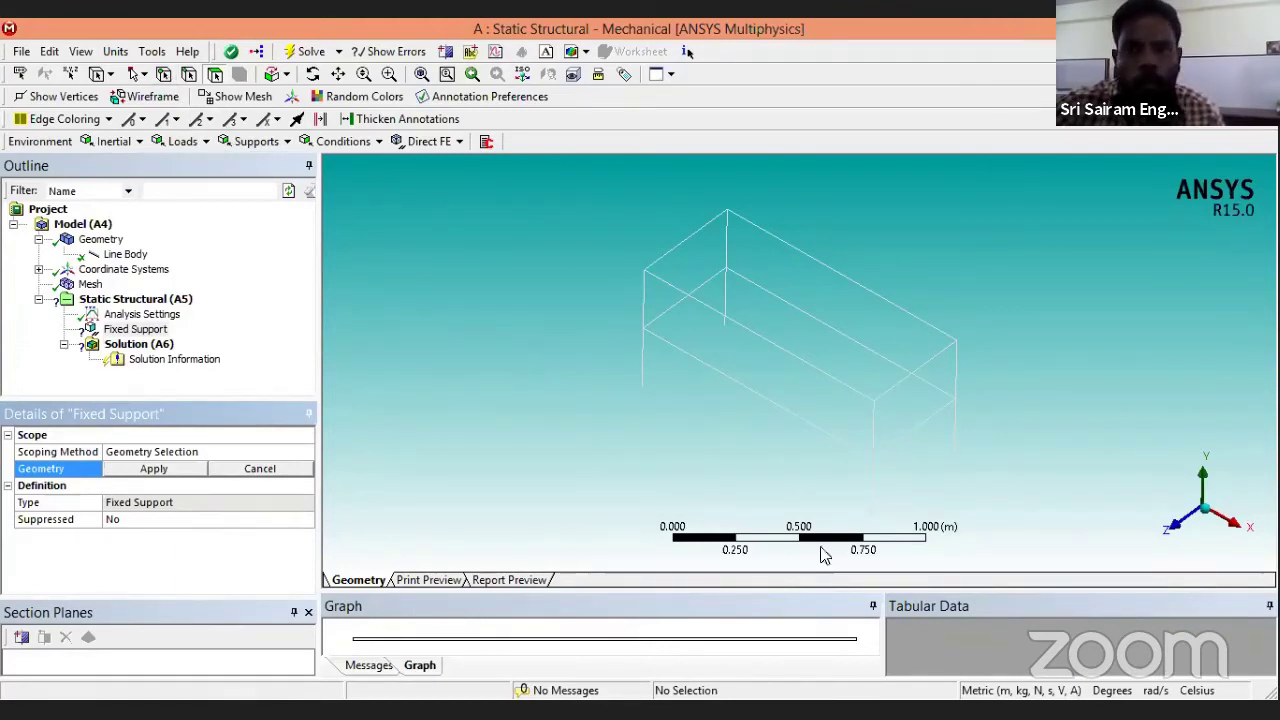
{"action": "left_click", "coordinate": [641, 386]}
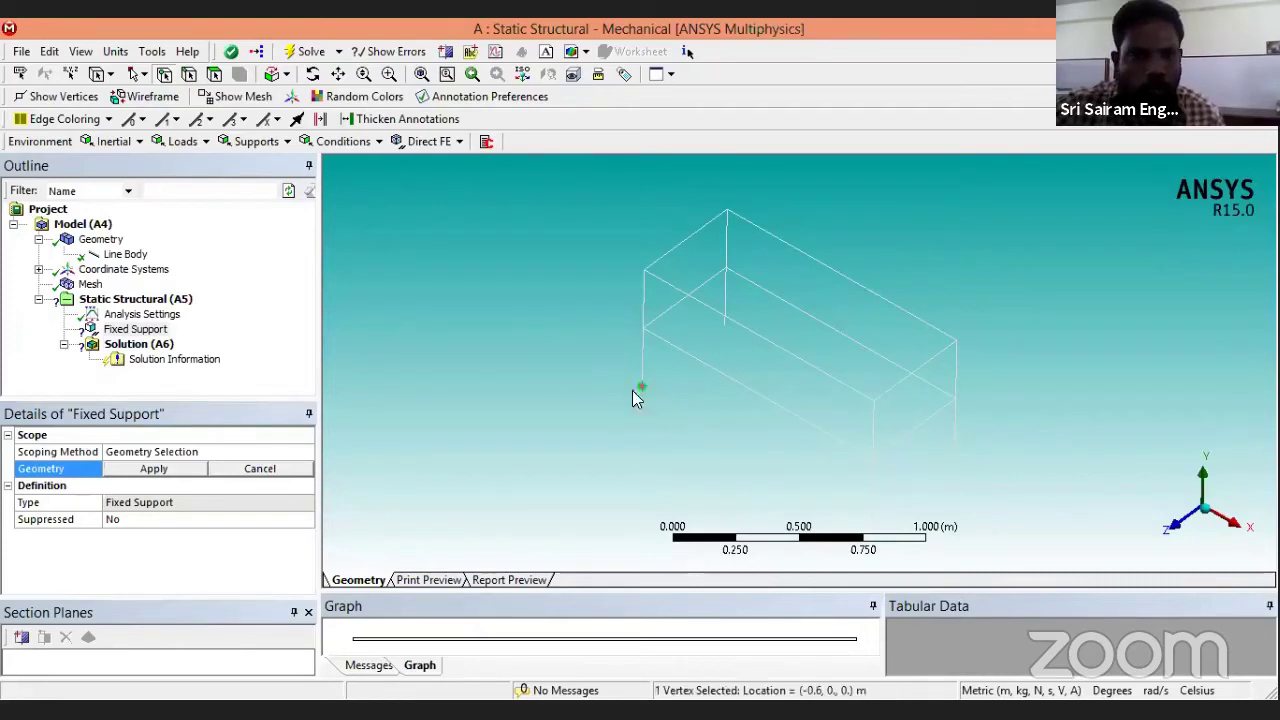
{"action": "left_click", "coordinate": [155, 469]}
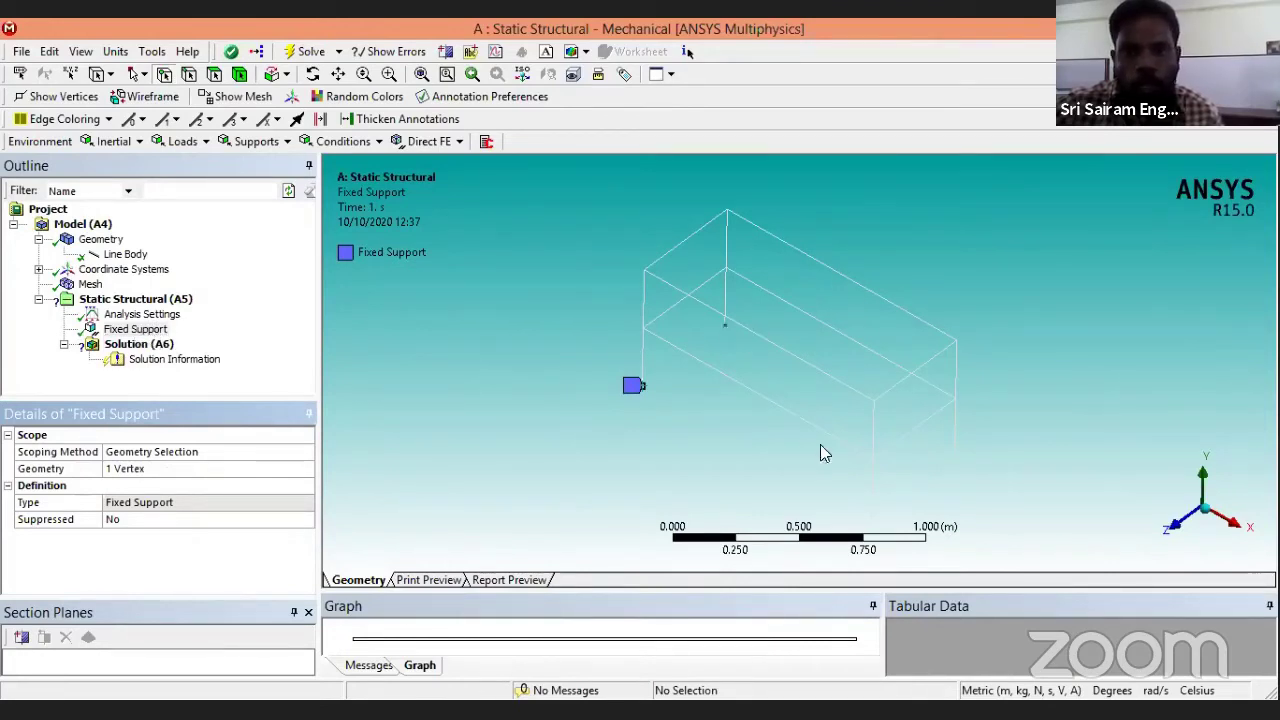
Duplicate the fixed support three times so each of the frame's four legs has its own support.
{"action": "right_click", "coordinate": [130, 332]}
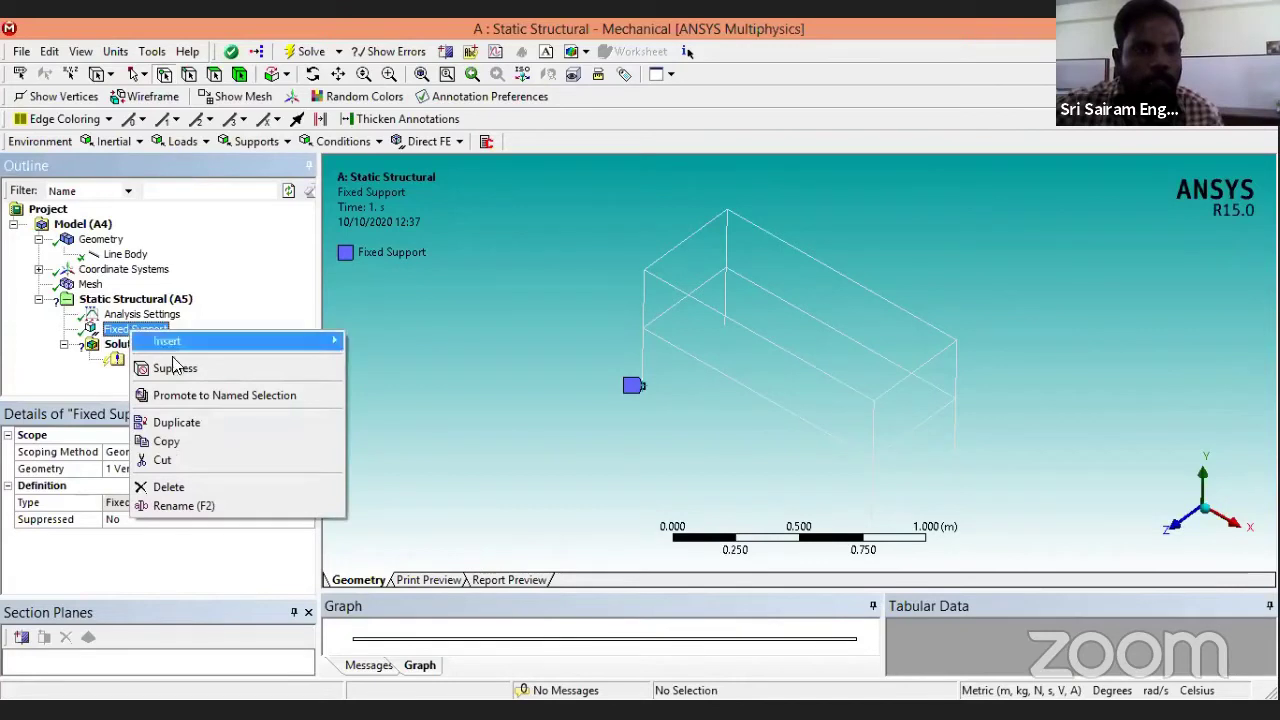
{"action": "left_click", "coordinate": [176, 422]}
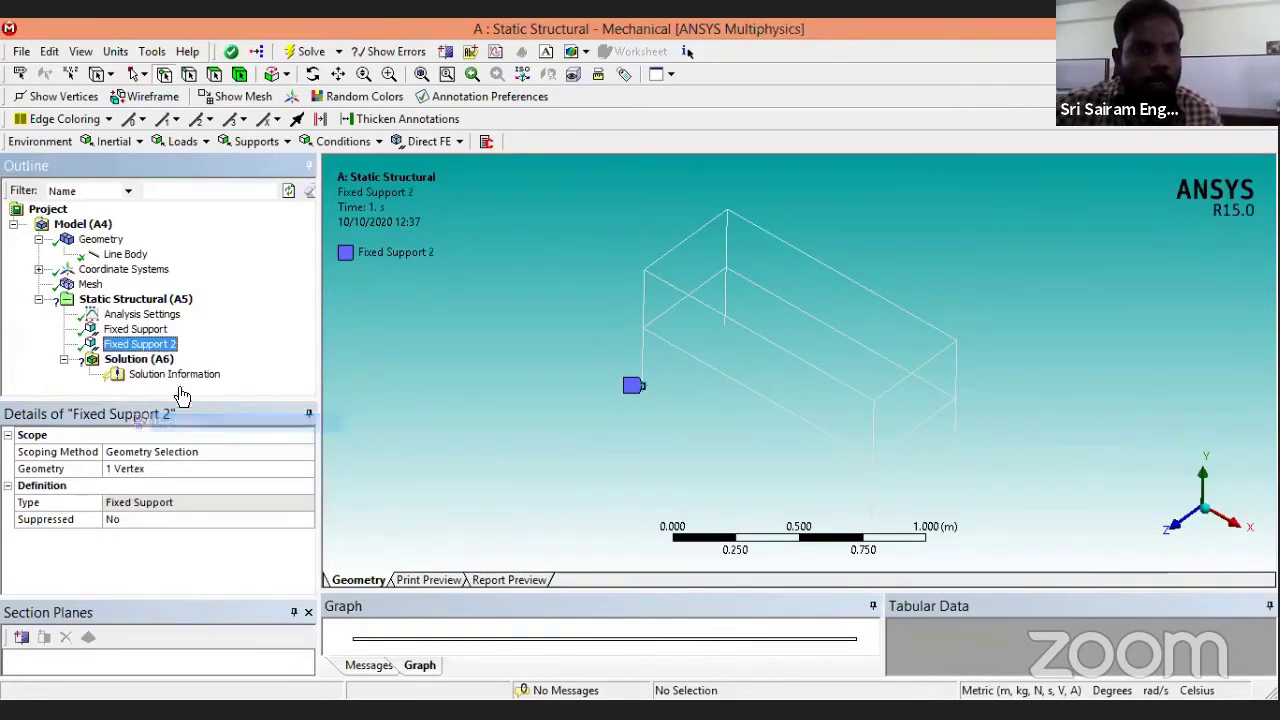
{"action": "right_click", "coordinate": [152, 352]}
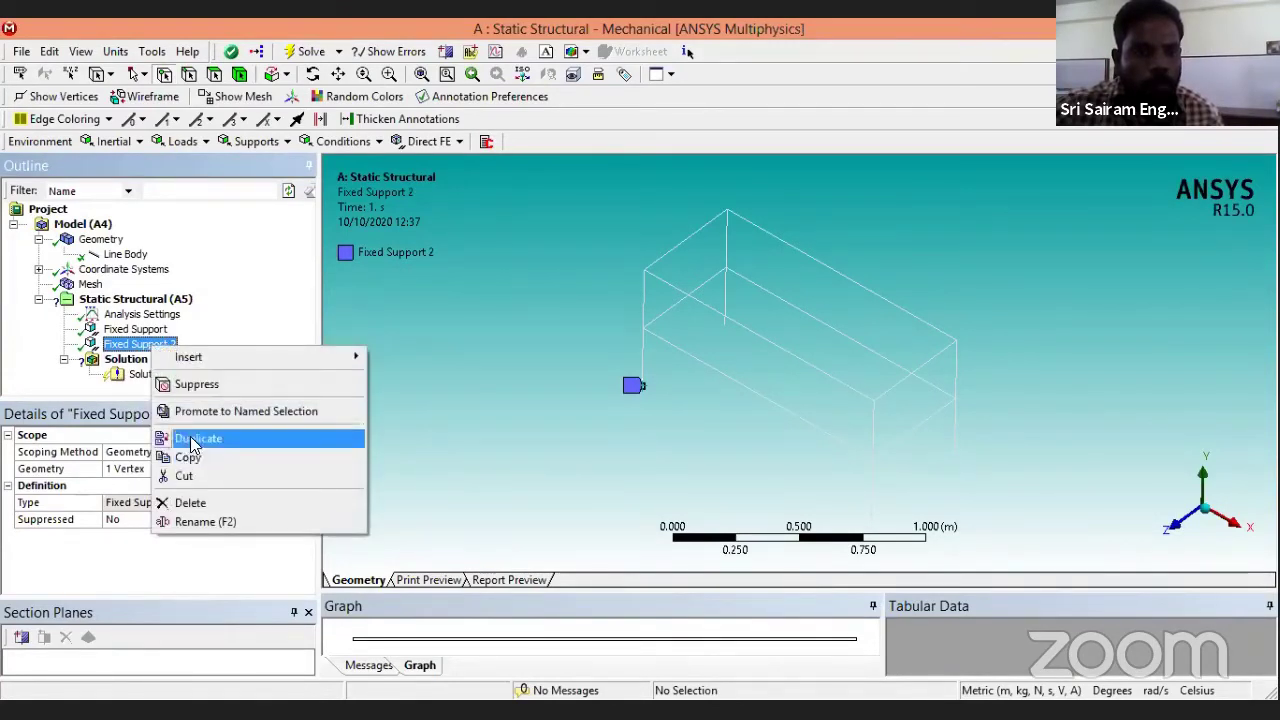
{"action": "left_click", "coordinate": [192, 437]}
{"action": "right_click", "coordinate": [160, 345]}
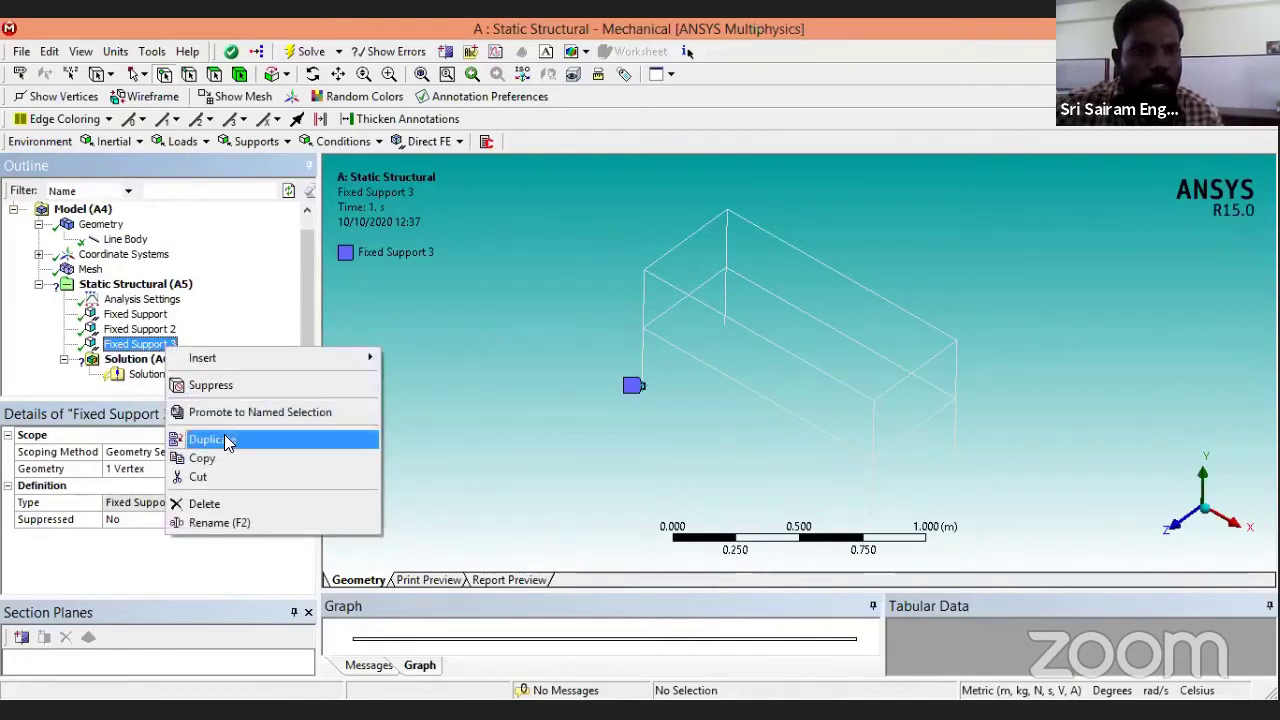
{"action": "left_click", "coordinate": [205, 434]}
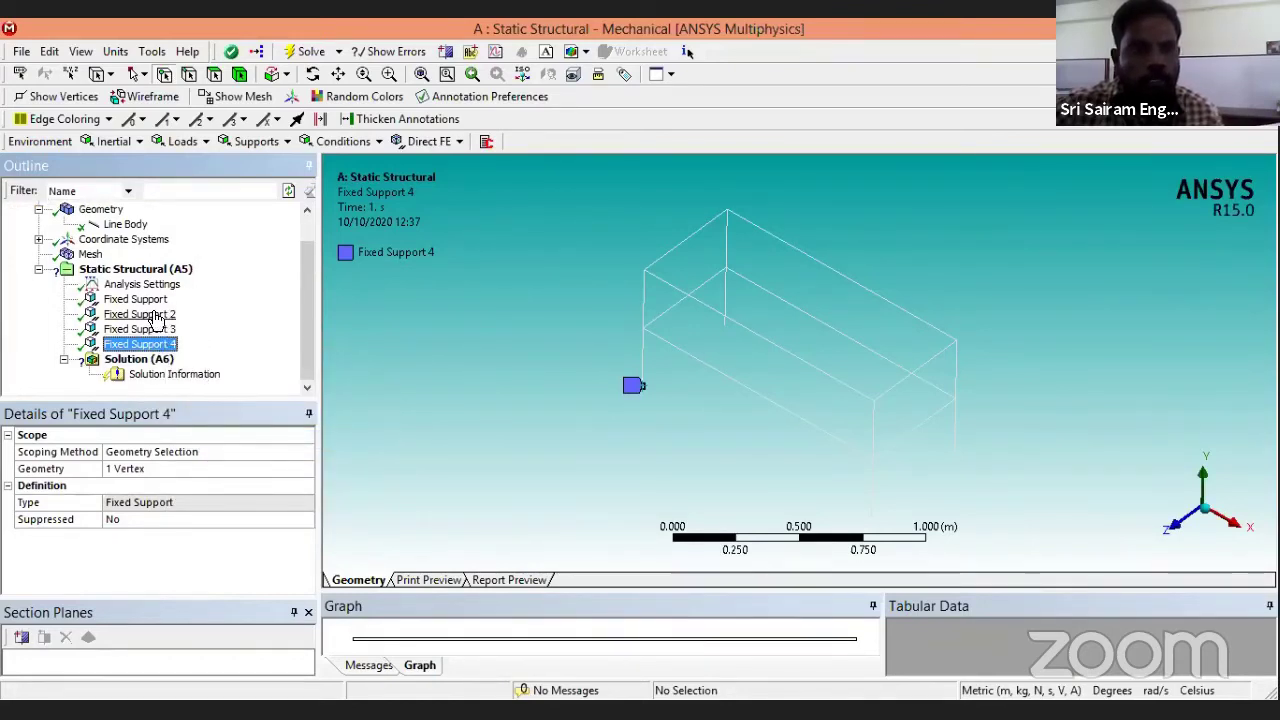
Rescope Fixed Support 2 to the bottom vertex of the leg at (0.6, 0, 0) m.
{"action": "left_click", "coordinate": [145, 315]}
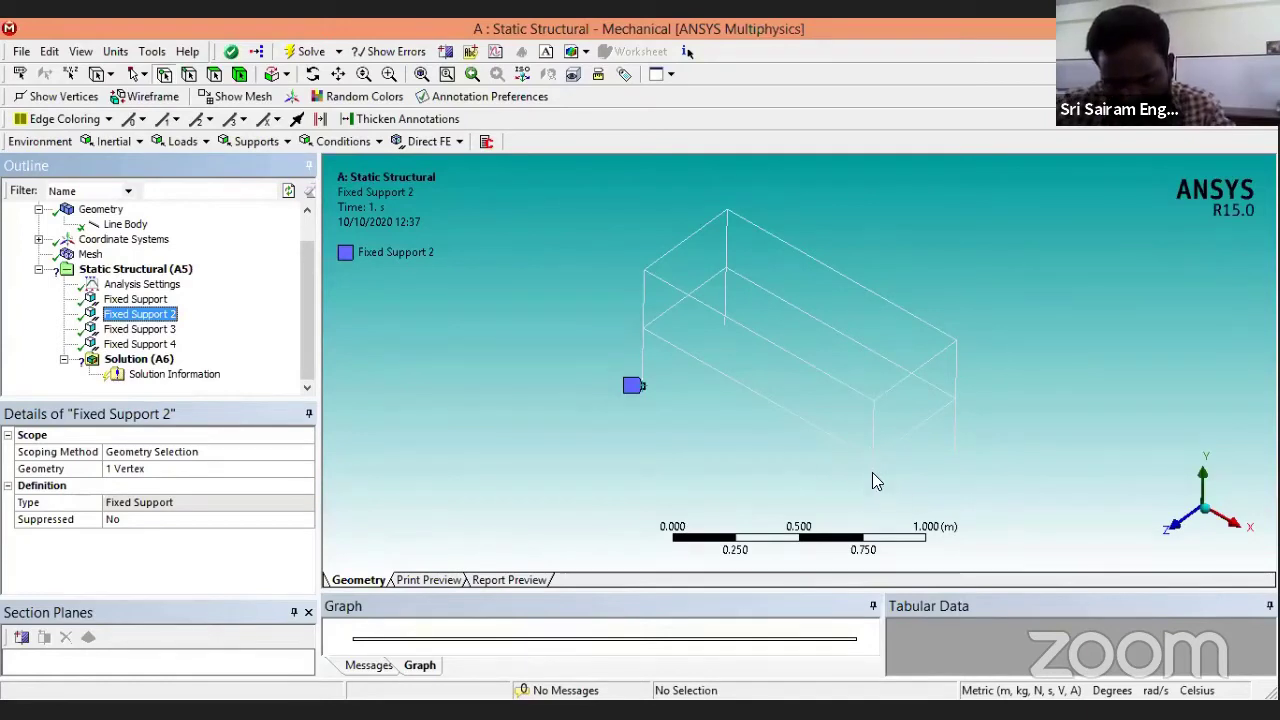
{"action": "left_click", "coordinate": [872, 520]}
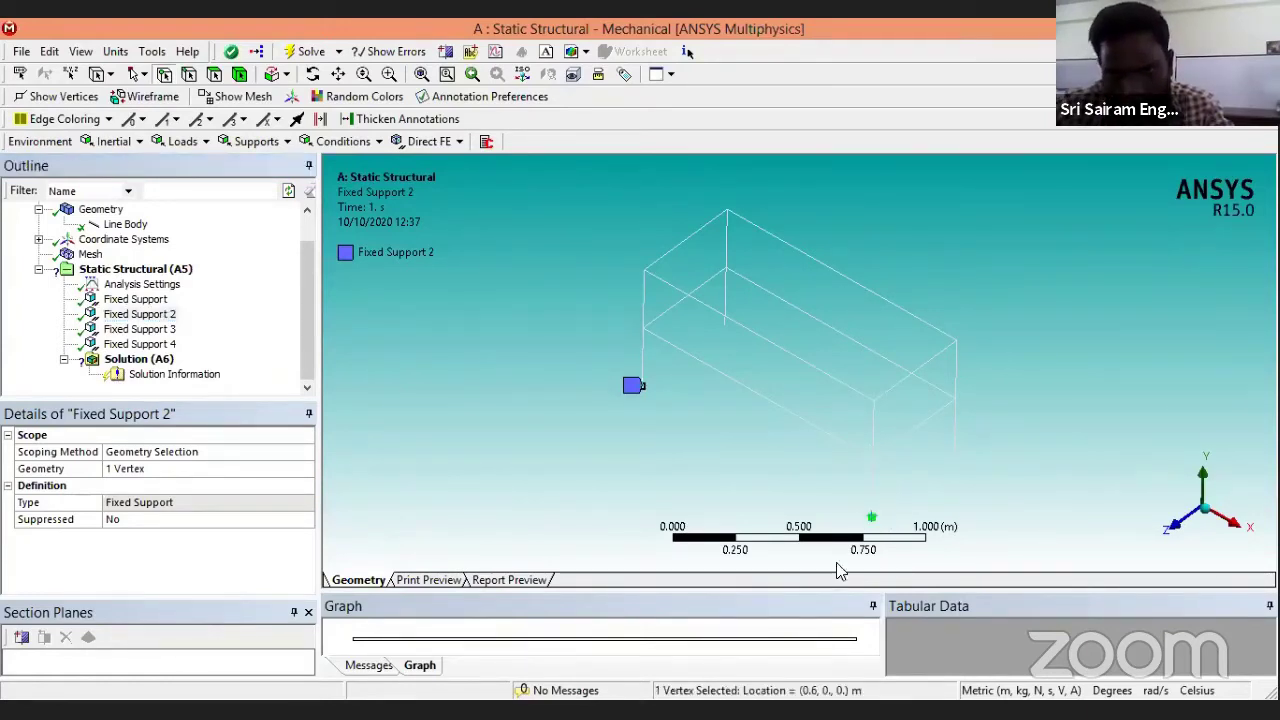
{"action": "left_click", "coordinate": [143, 470]}
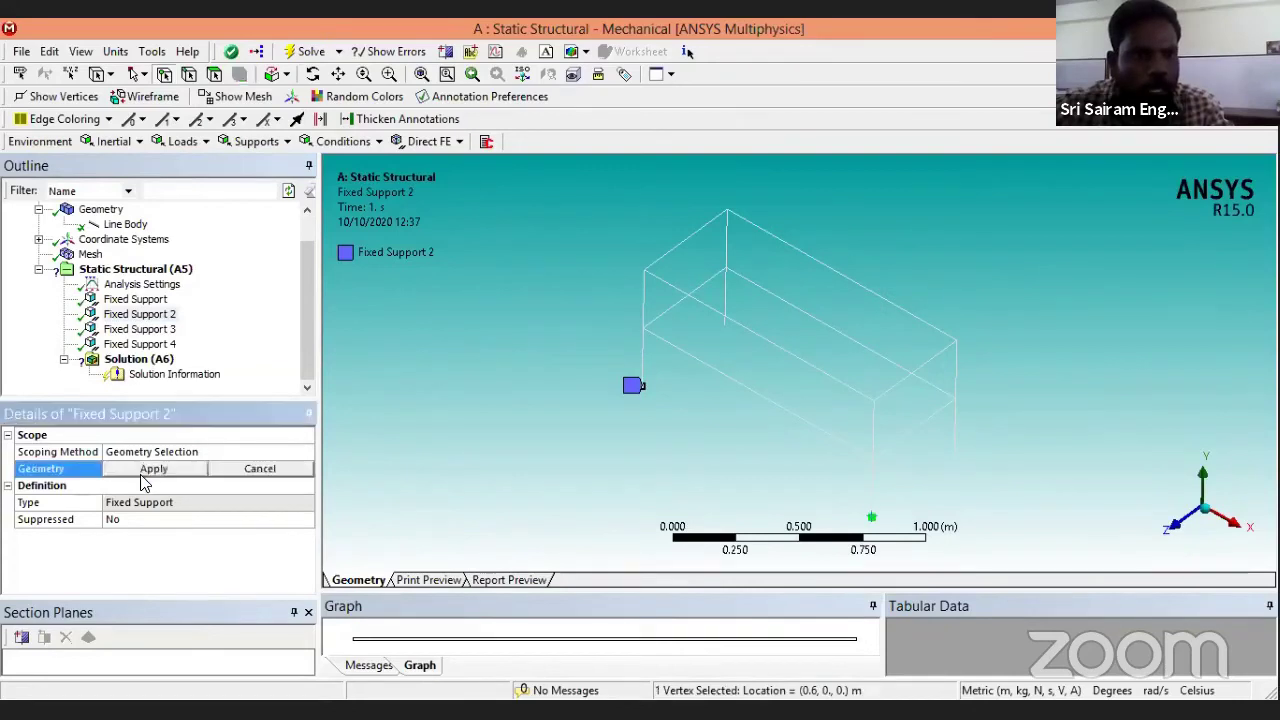
{"action": "left_click", "coordinate": [147, 474]}
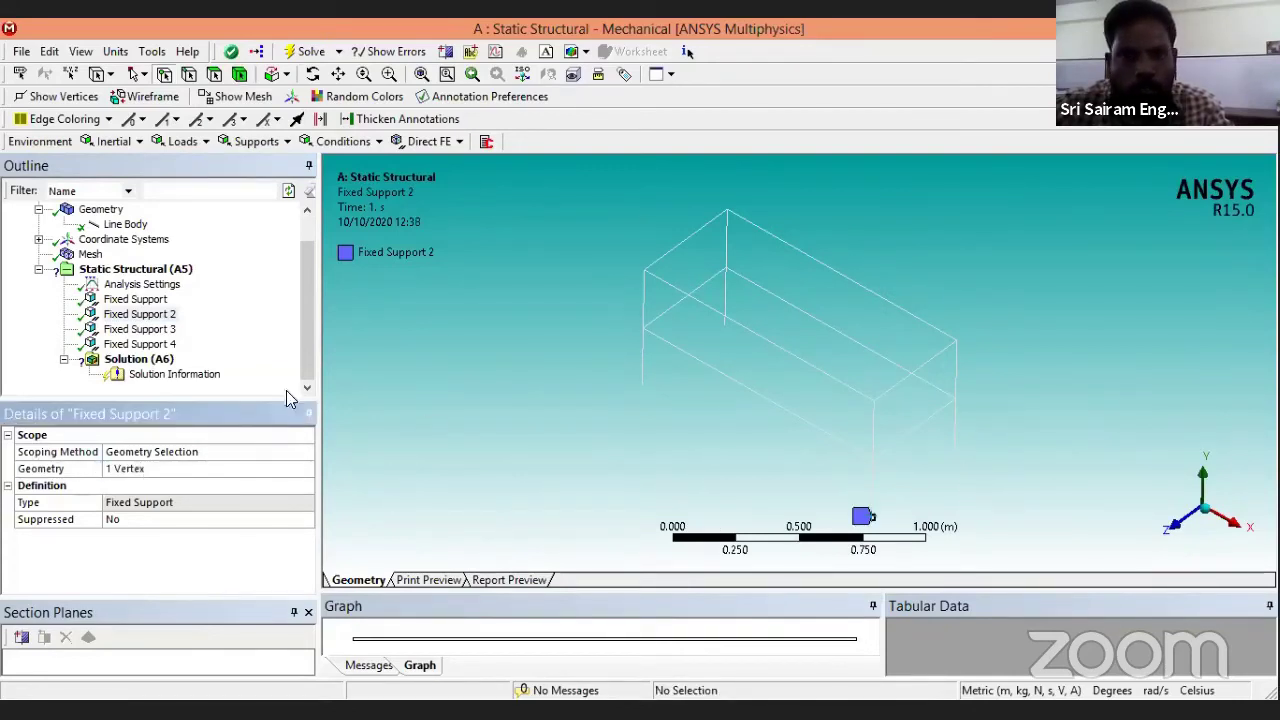
Rescope Fixed Support 3 to the bottom vertex of the leg at (0.6, 0, -0.5) m.
{"action": "left_click", "coordinate": [140, 330]}
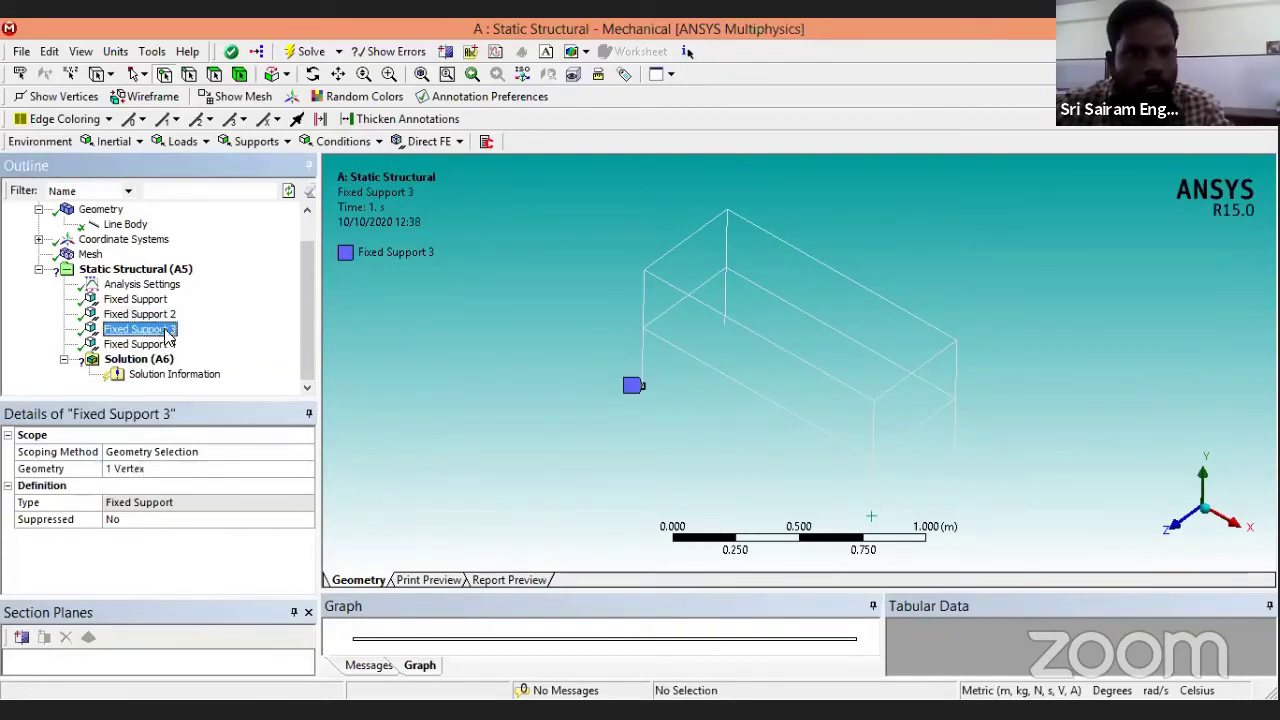
{"action": "left_click", "coordinate": [954, 457]}
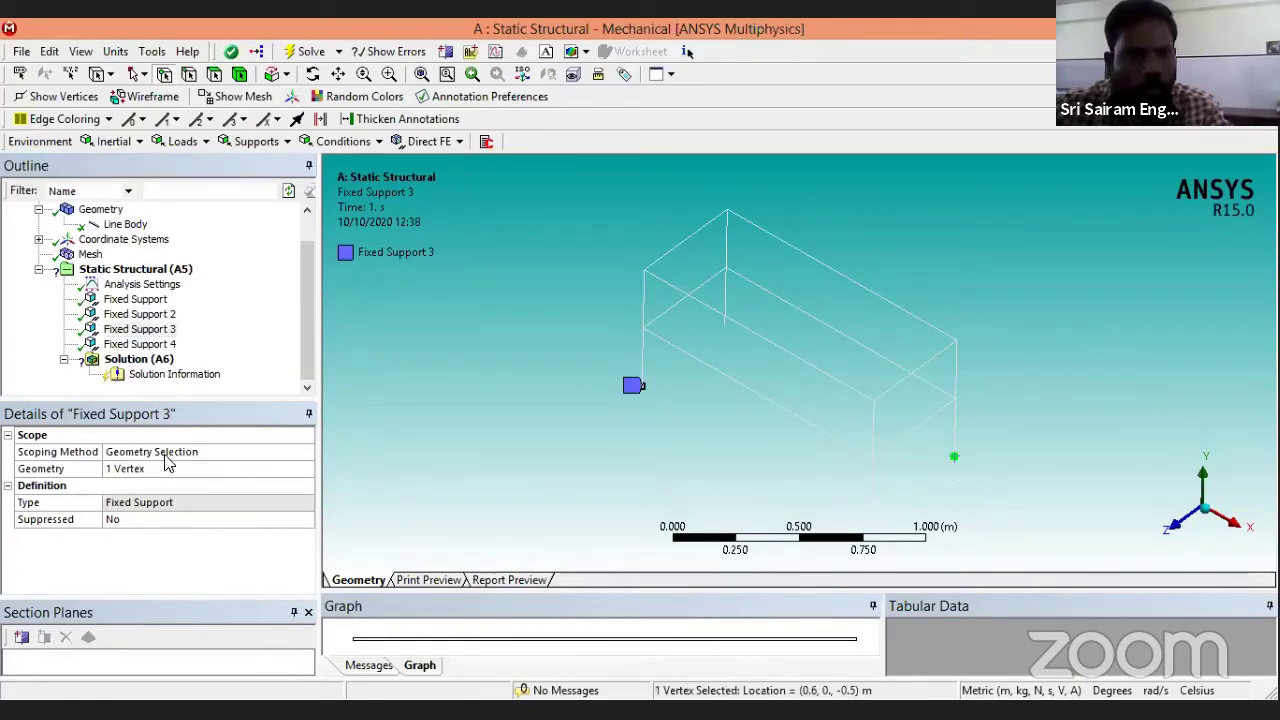
{"action": "left_click", "coordinate": [137, 470]}
{"action": "left_click", "coordinate": [140, 470]}
Rescope Fixed Support 4 to the leg's bottom vertex at (-0.6, 0, -0.5) m and display all four supports together.
{"action": "left_click", "coordinate": [140, 344]}
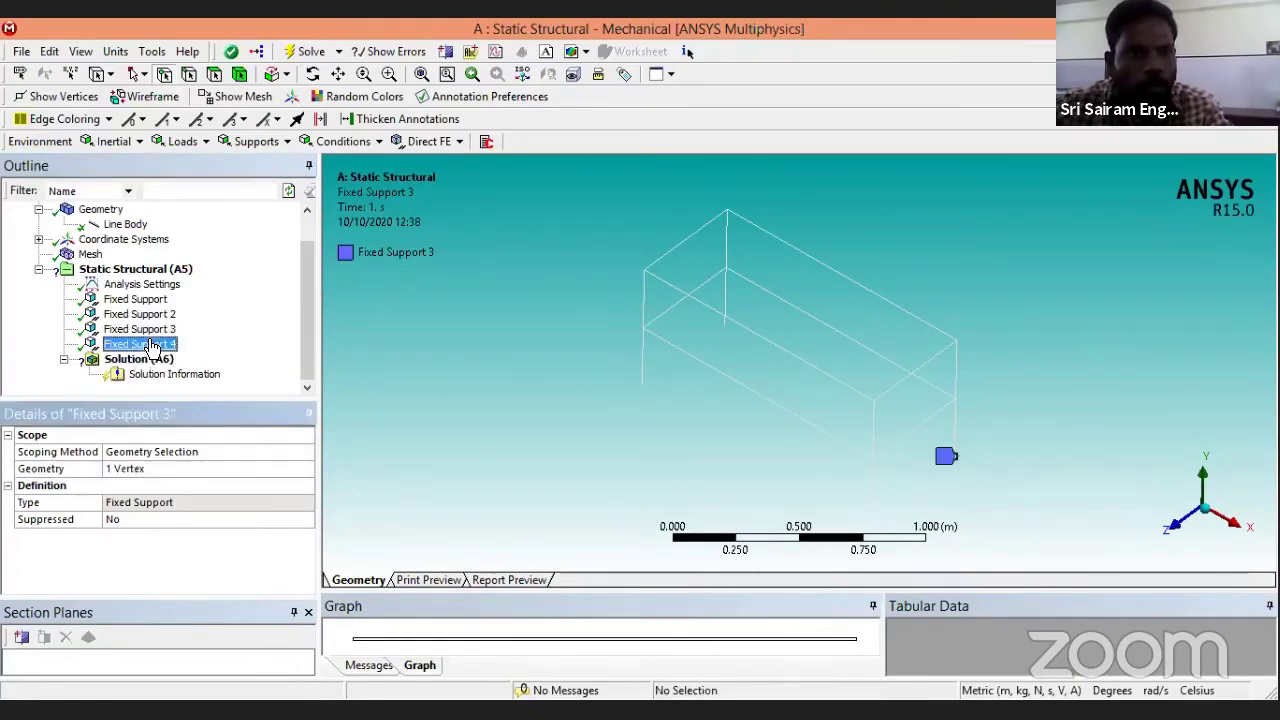
{"action": "left_click", "coordinate": [725, 326]}
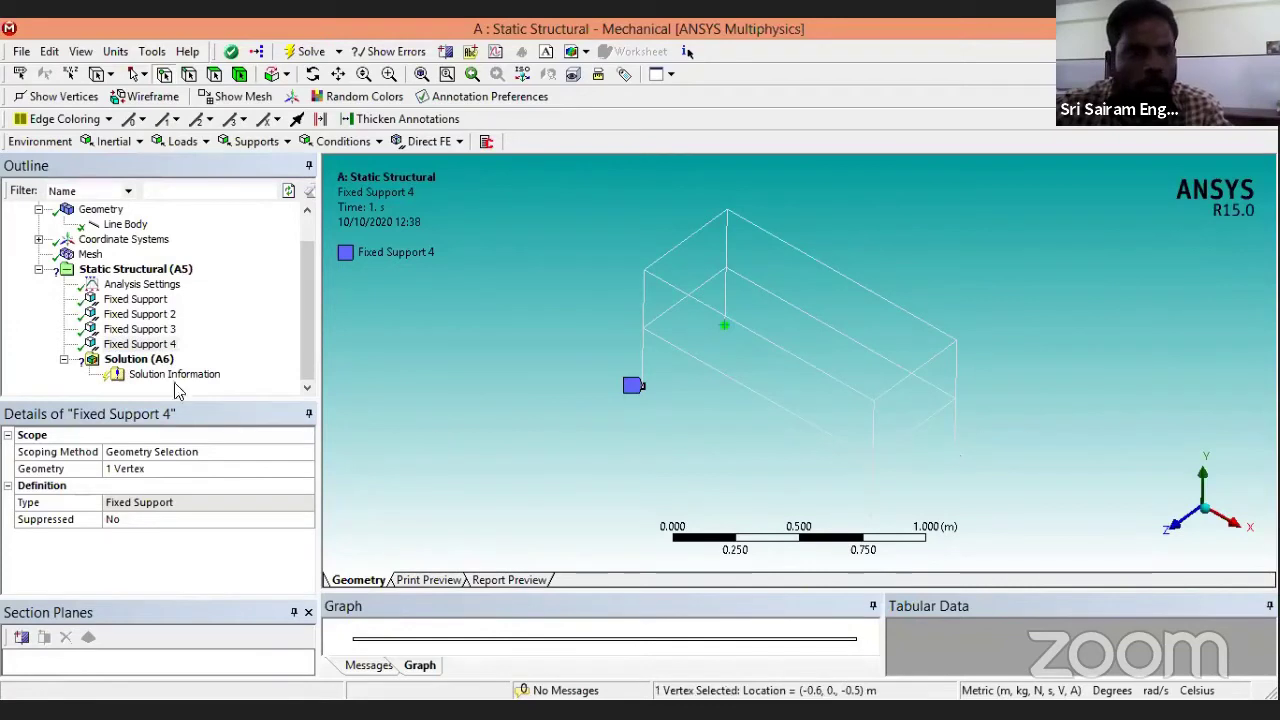
{"action": "left_click", "coordinate": [157, 469]}
{"action": "left_click", "coordinate": [157, 469]}
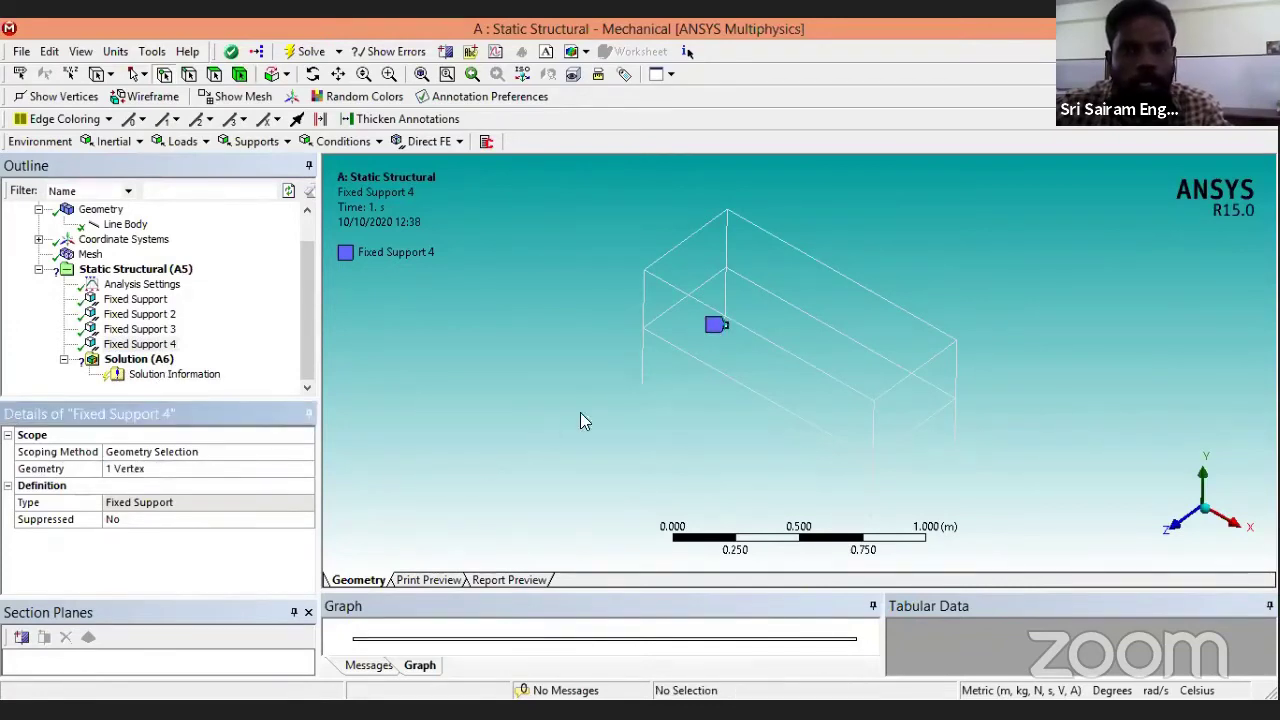
{"action": "left_click", "coordinate": [118, 272]}
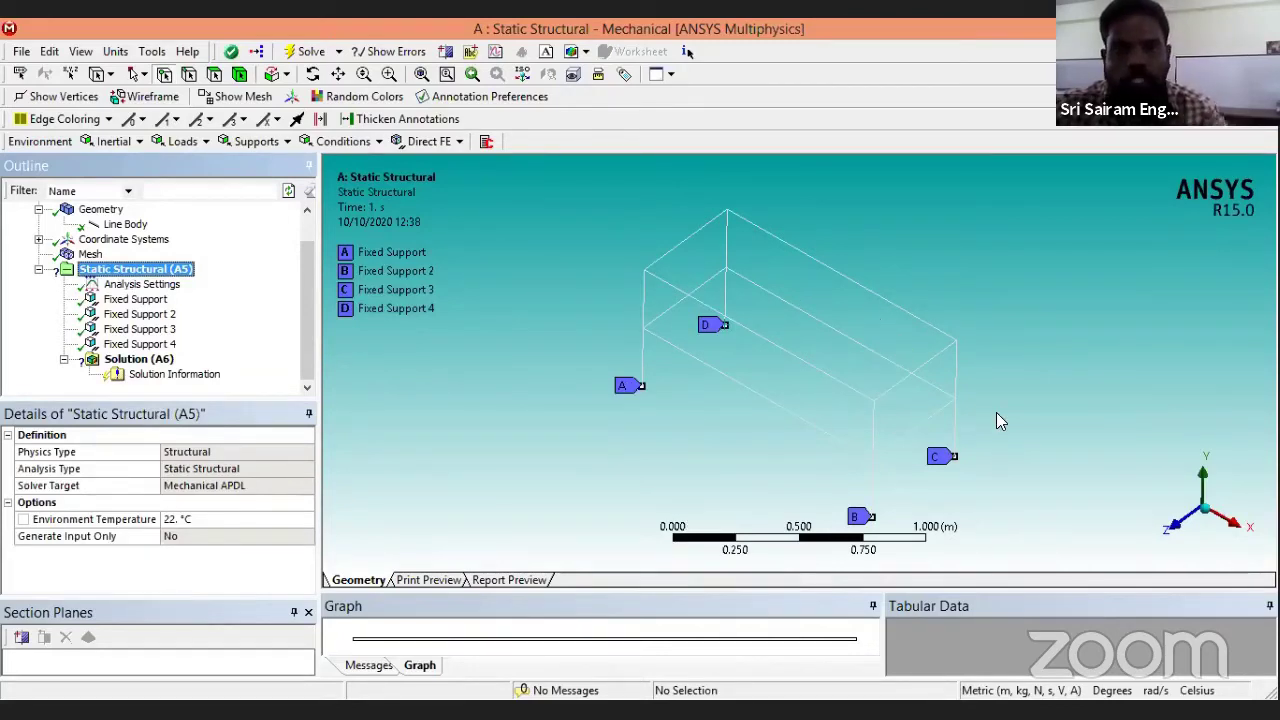
{"action": "middle_click", "coordinate": [724, 448]}
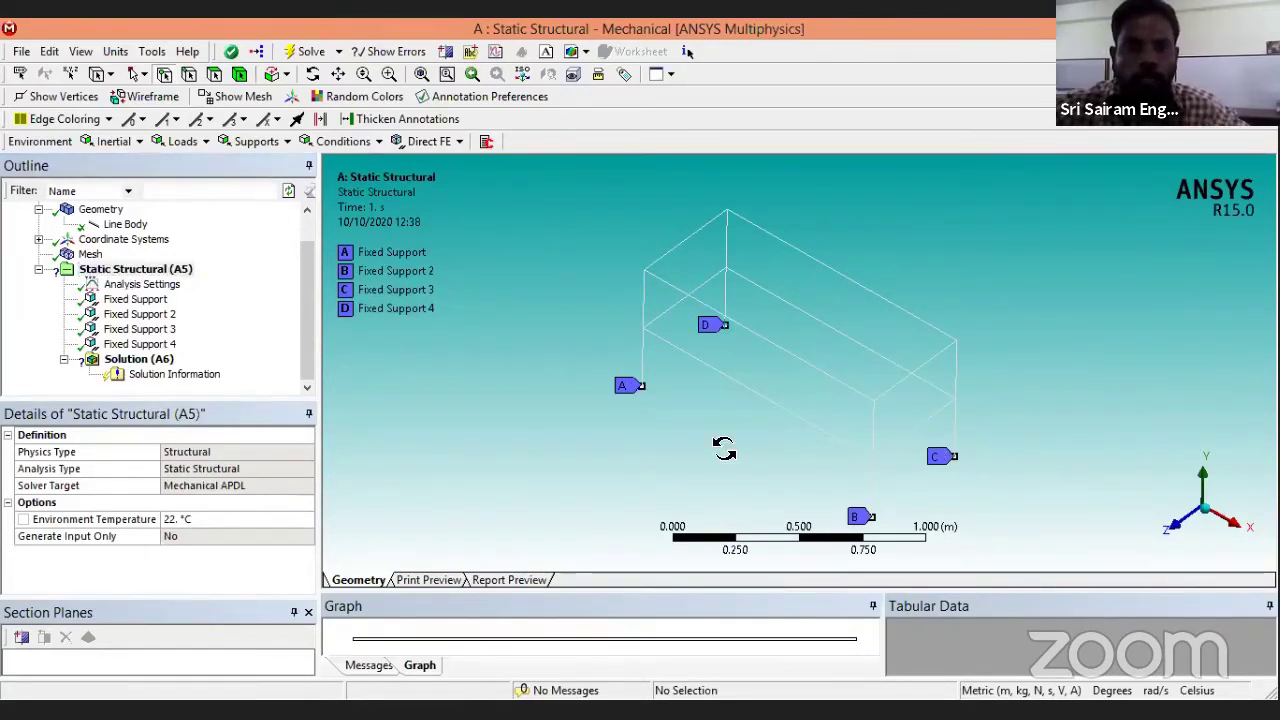
{"action": "mouse_move", "coordinate": [724, 446]}
{"action": "middle_mouse_down"}
{"action": "mouse_move", "coordinate": [749, 349]}
{"action": "mouse_move", "coordinate": [730, 454]}
{"action": "middle_mouse_up"}
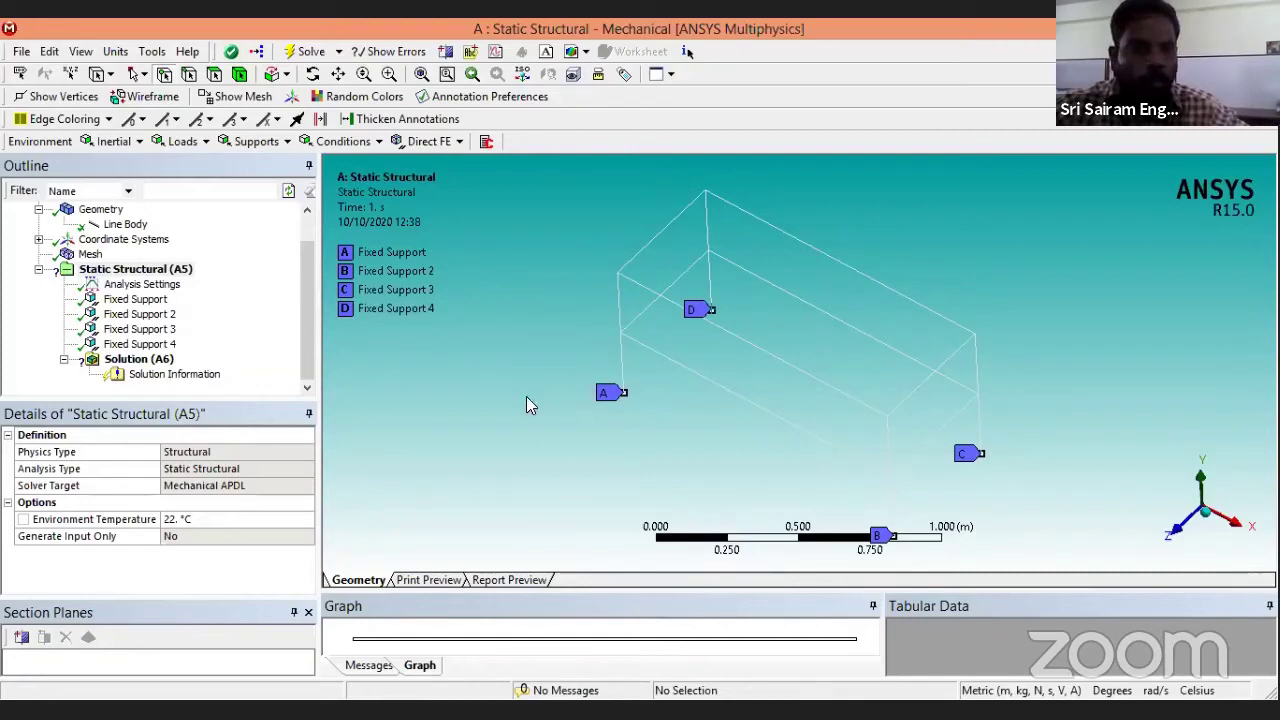
Insert a Line Pressure load scoped to the frame's front top long edge.
{"action": "right_click", "coordinate": [163, 274]}
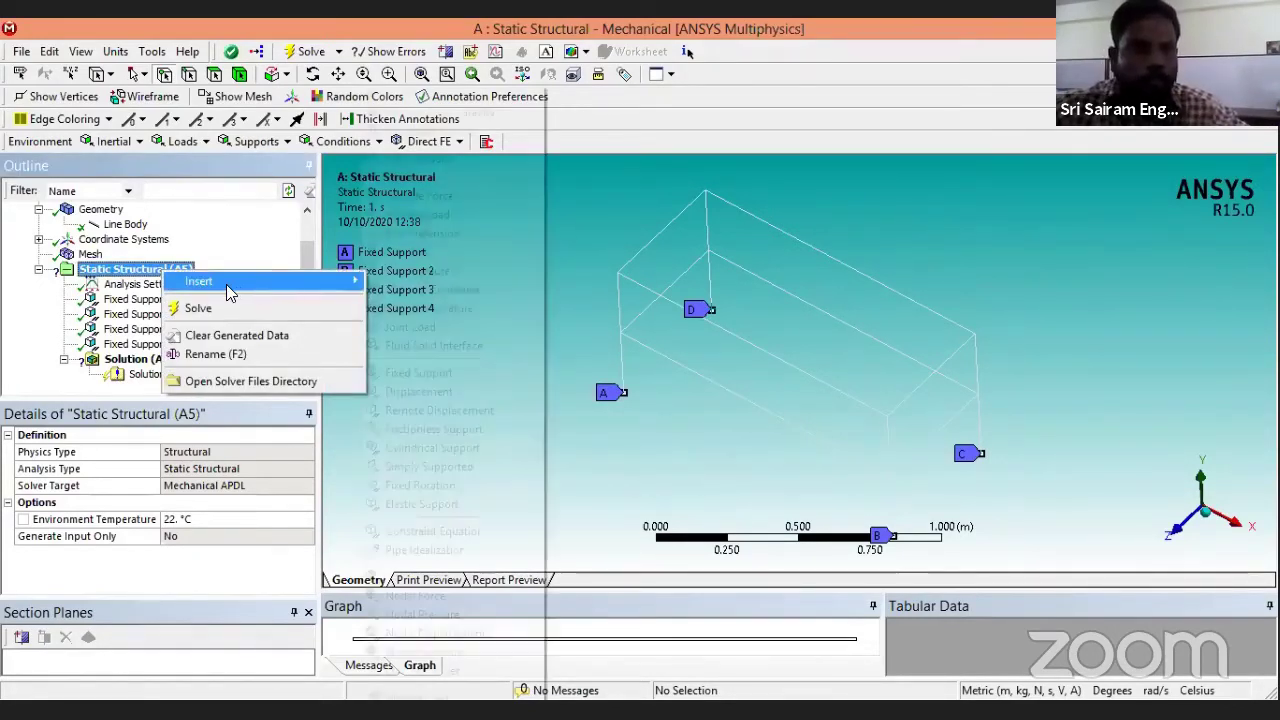
{"action": "mouse_move", "coordinate": [226, 284]}
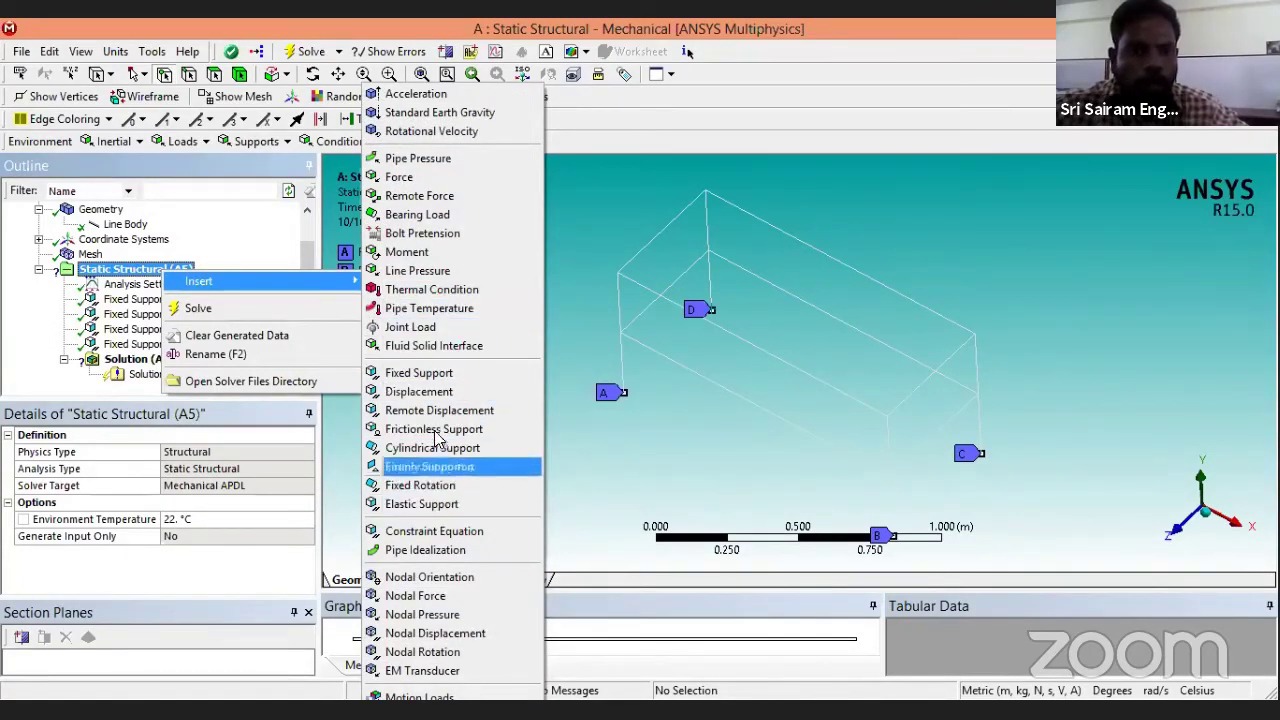
{"action": "left_click", "coordinate": [437, 275]}
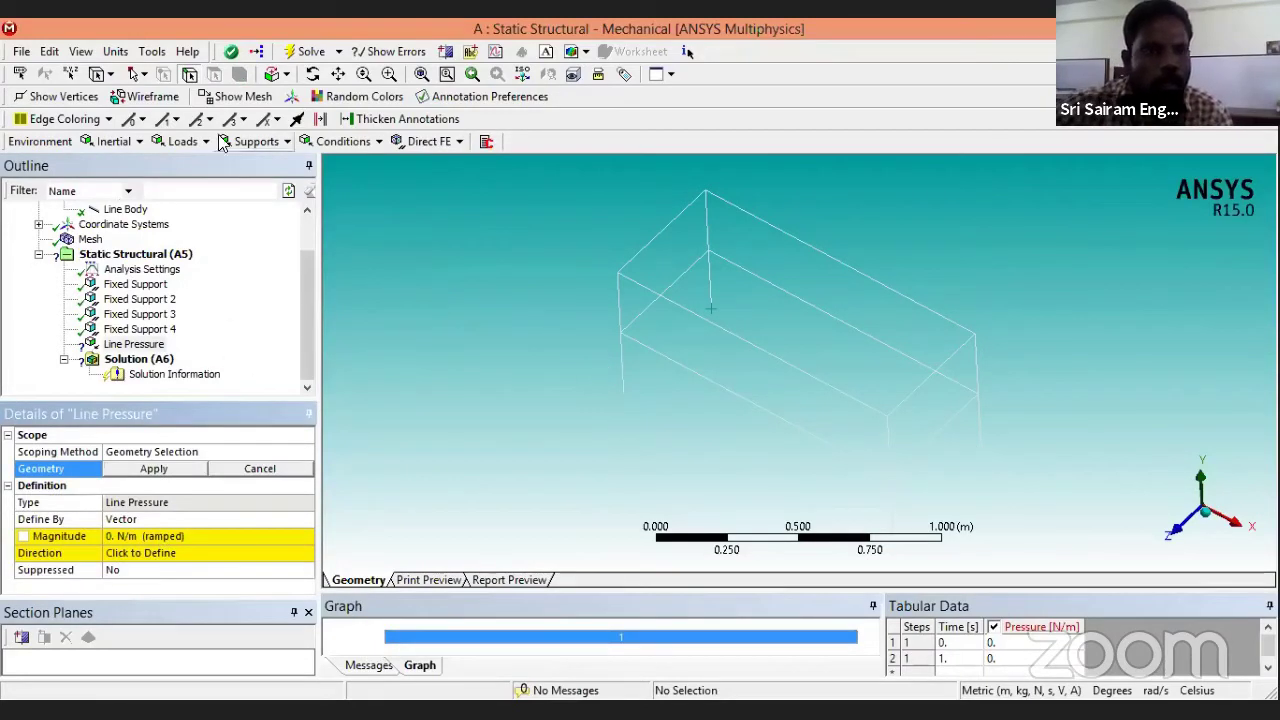
{"action": "left_click", "coordinate": [191, 76]}
{"action": "left_click", "coordinate": [691, 318]}
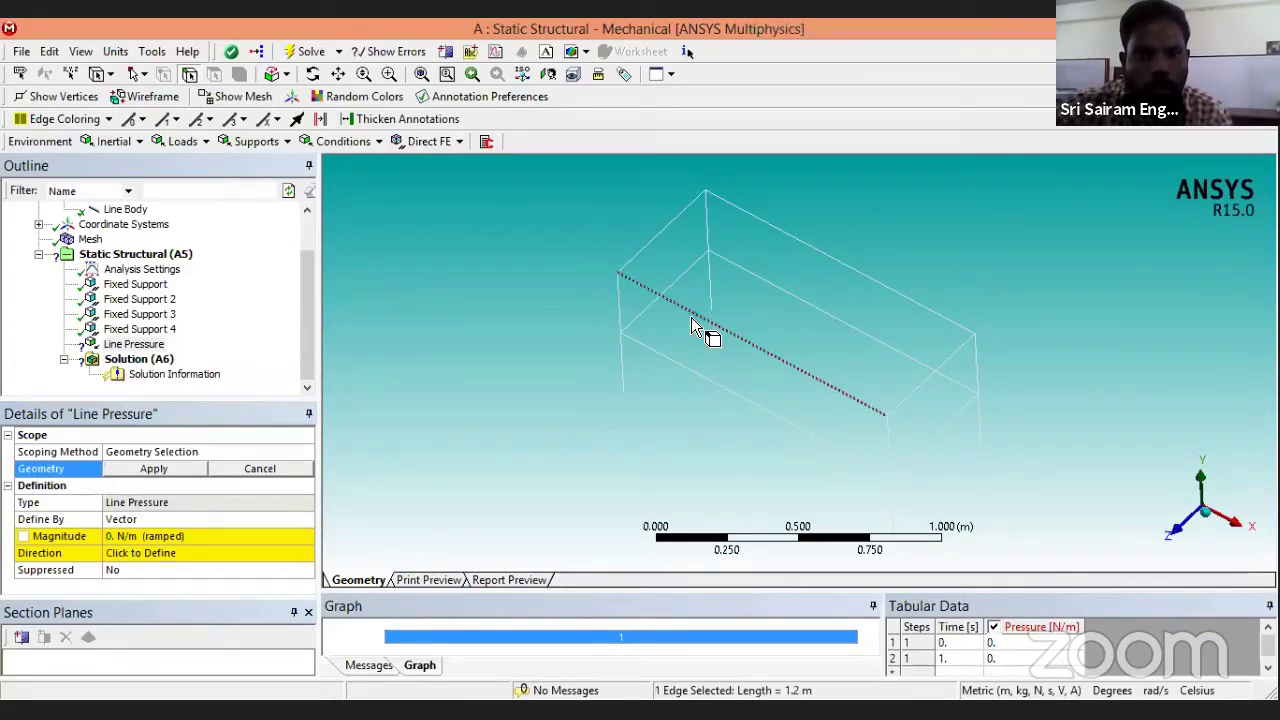
{"action": "left_click", "coordinate": [182, 470]}
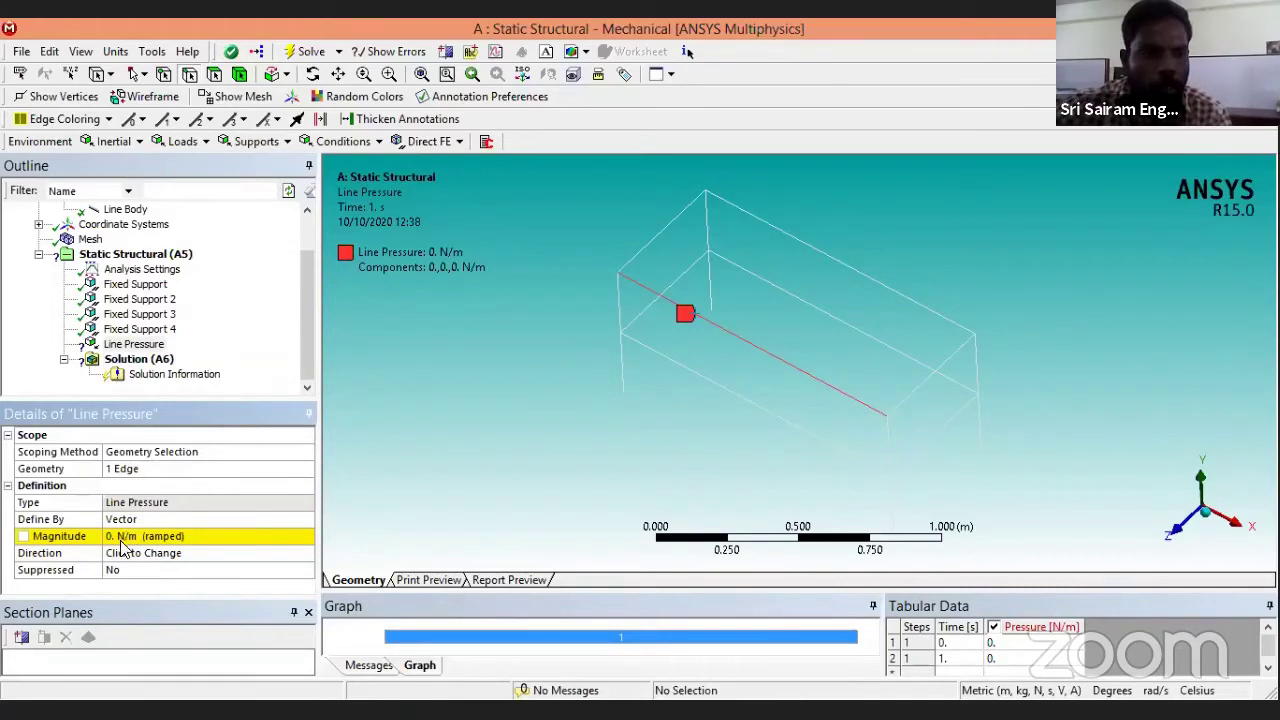
{"action": "left_click", "coordinate": [122, 536]}
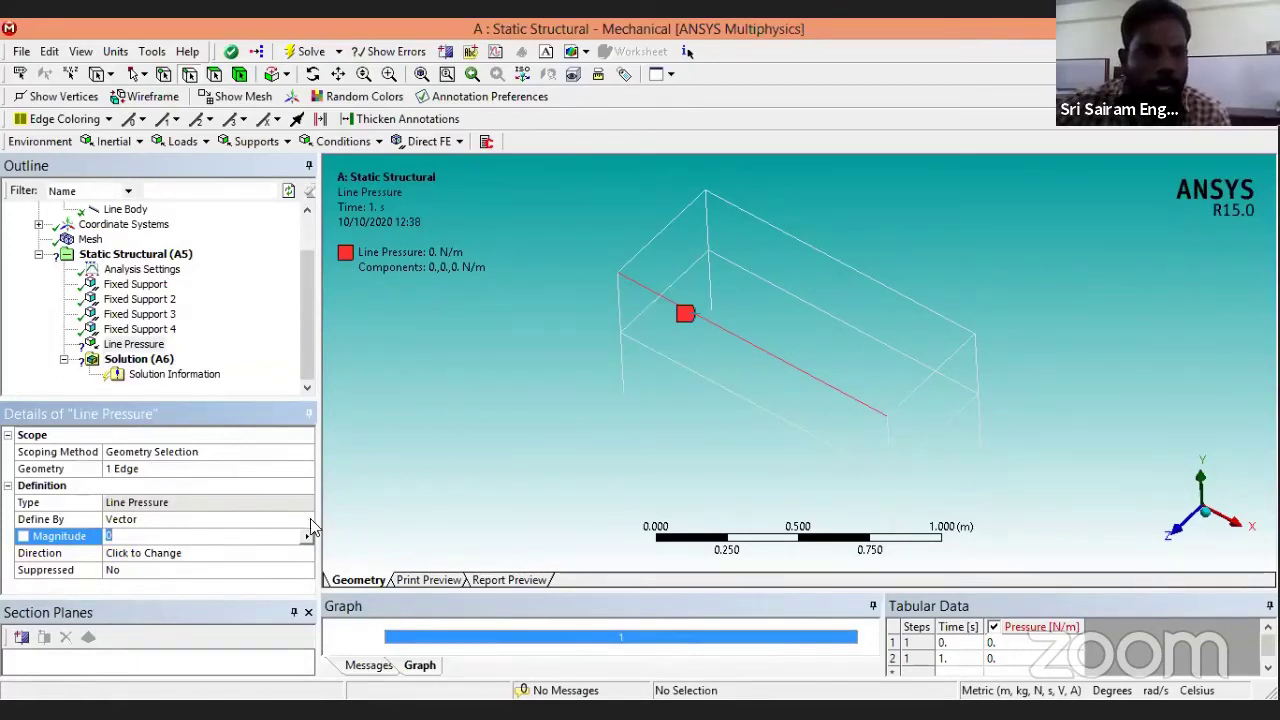
{"action": "left_click", "coordinate": [130, 519]}
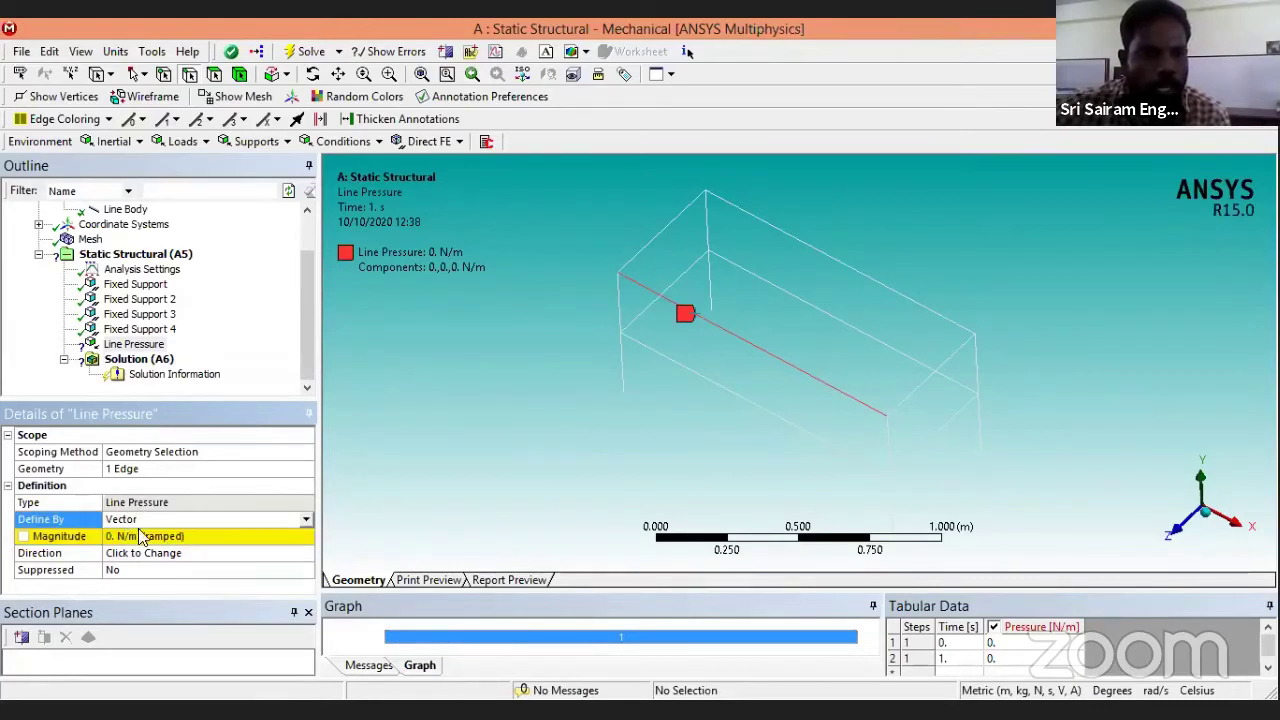
{"action": "left_click", "coordinate": [130, 553]}
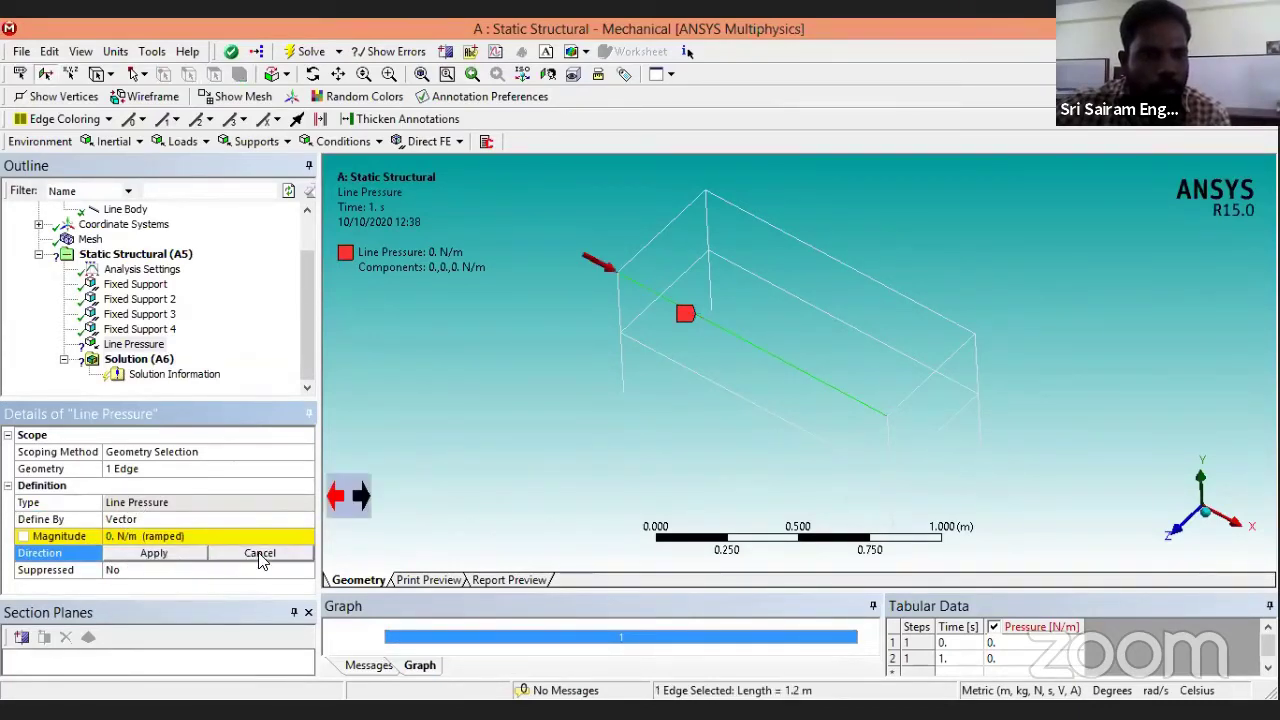
{"action": "left_click", "coordinate": [260, 556]}
Open the Define By options of the line pressure.
{"action": "left_click", "coordinate": [170, 520]}
{"action": "left_click", "coordinate": [306, 520]}
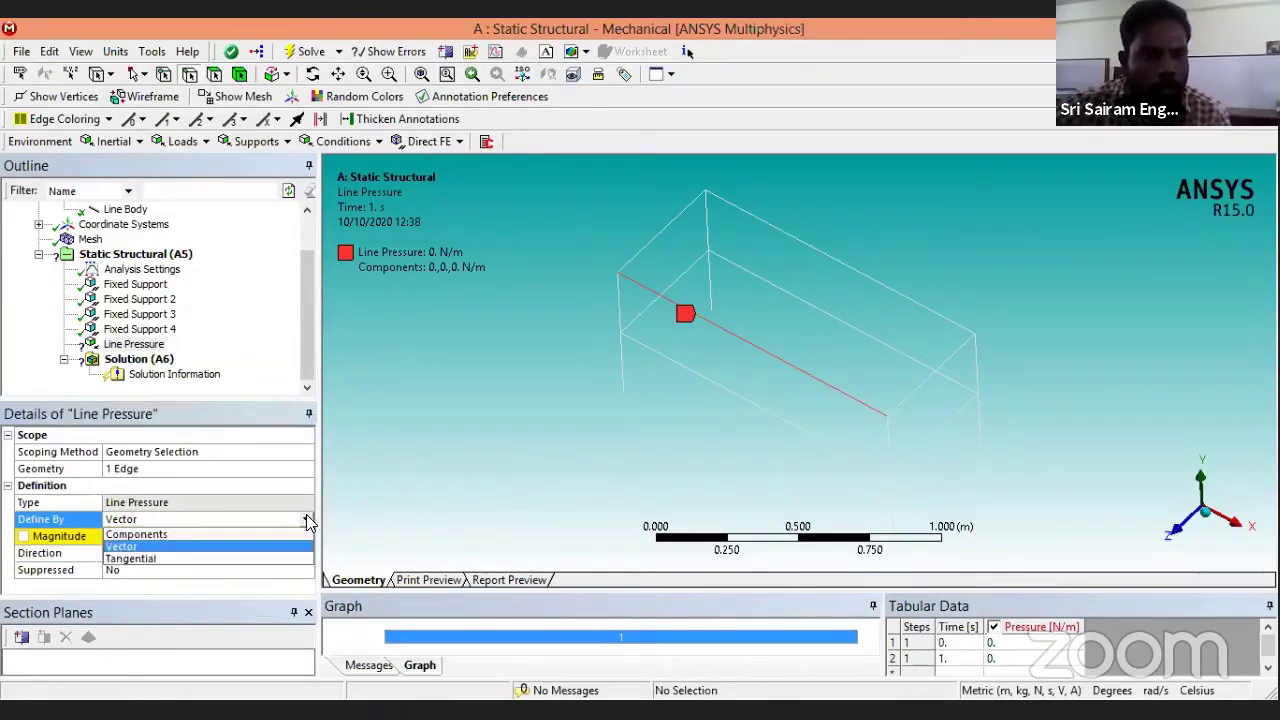
Define the line pressure on the upper front long edge by components, with a Y component of -6000 N/m.
{"action": "left_click", "coordinate": [146, 536]}
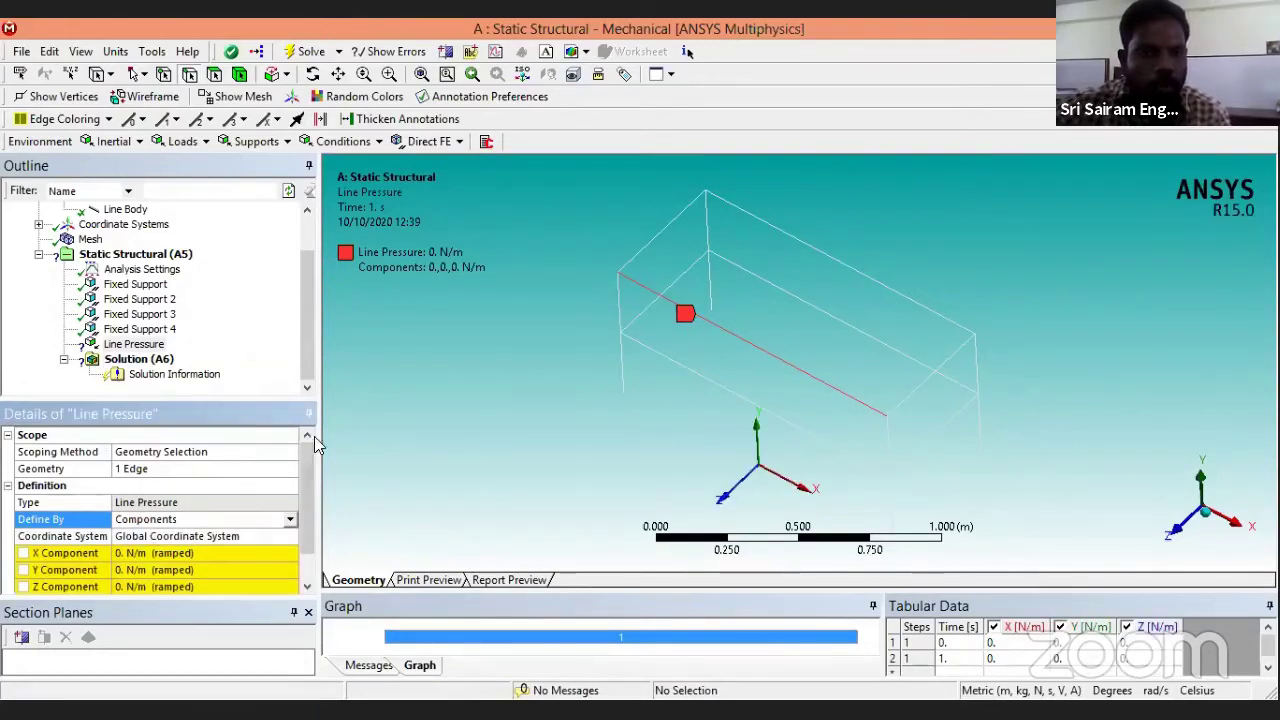
{"action": "left_click_drag", "start_coordinate": [304, 460], "coordinate": [304, 490]}
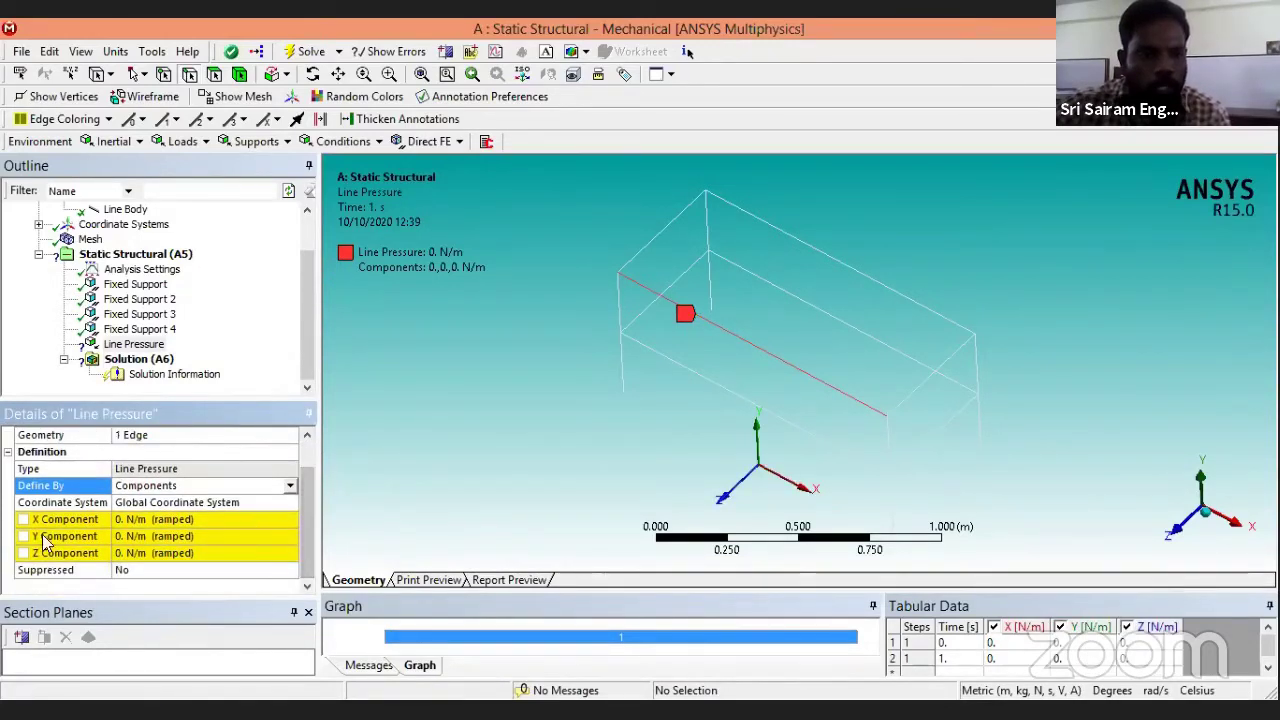
{"action": "left_click", "coordinate": [154, 537]}
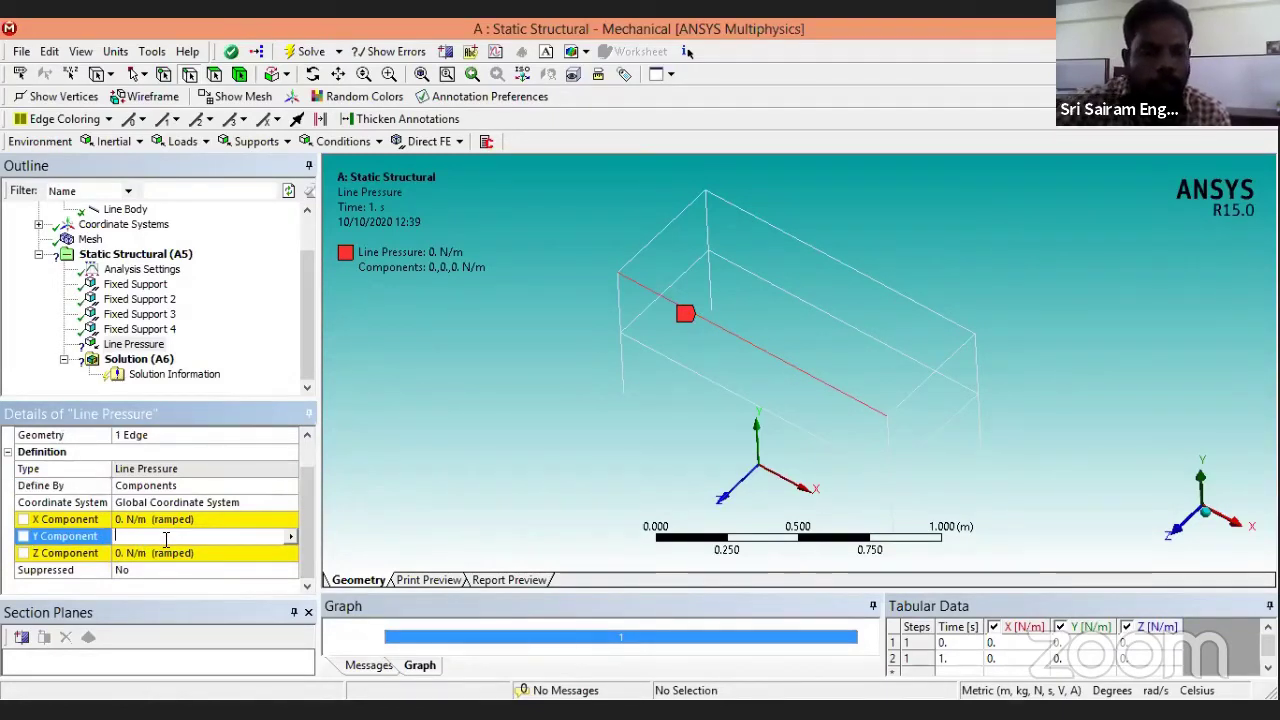
{"action": "type", "text": "-6"}
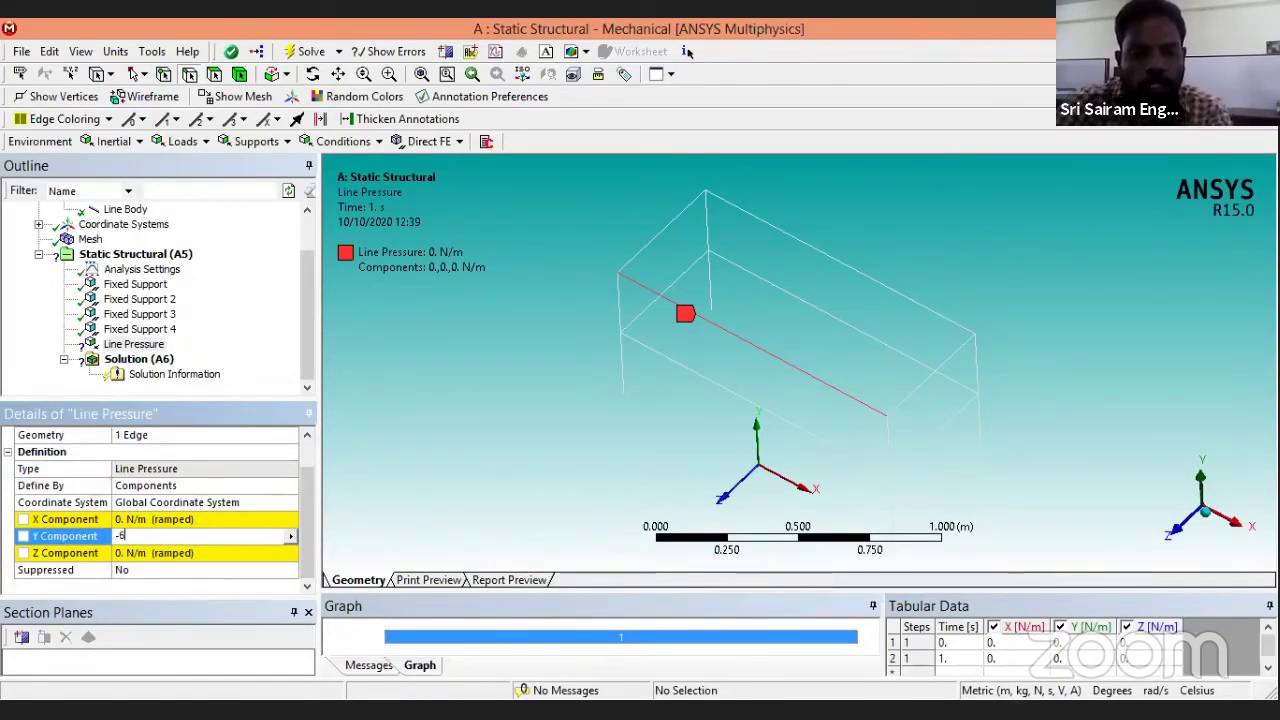
{"action": "type", "text": "000"}
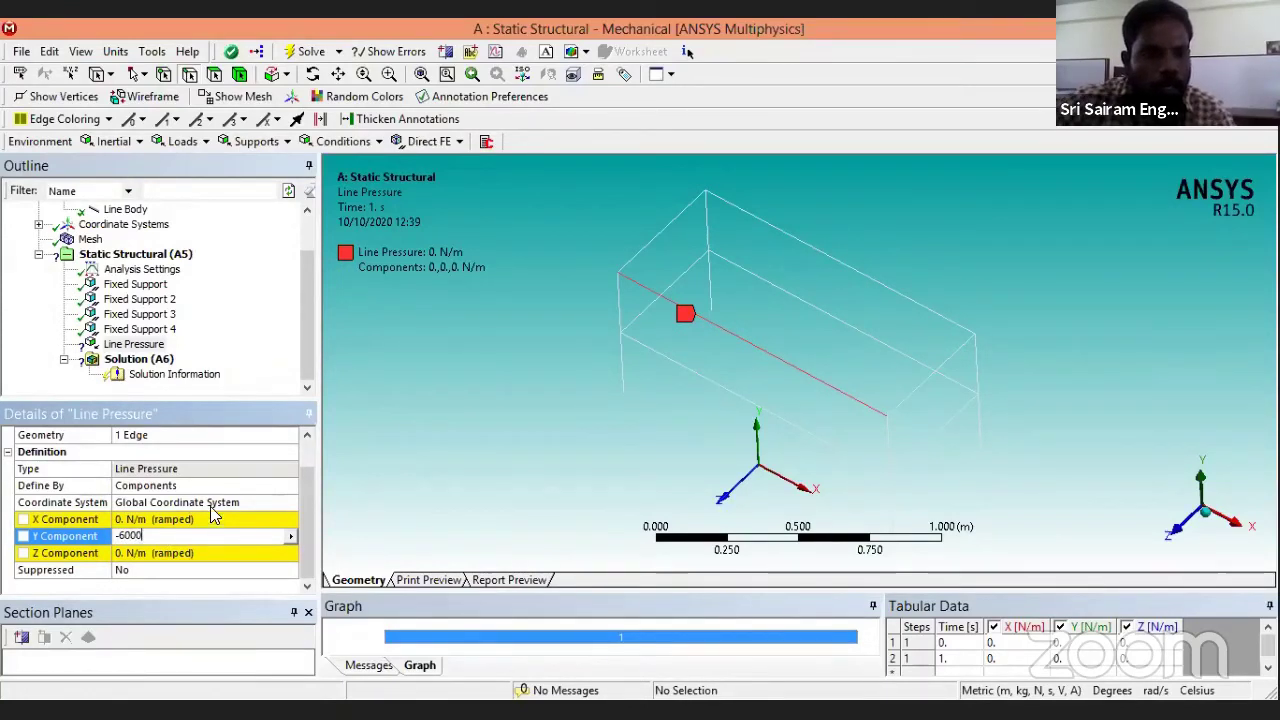
{"action": "key", "text": "Return"}
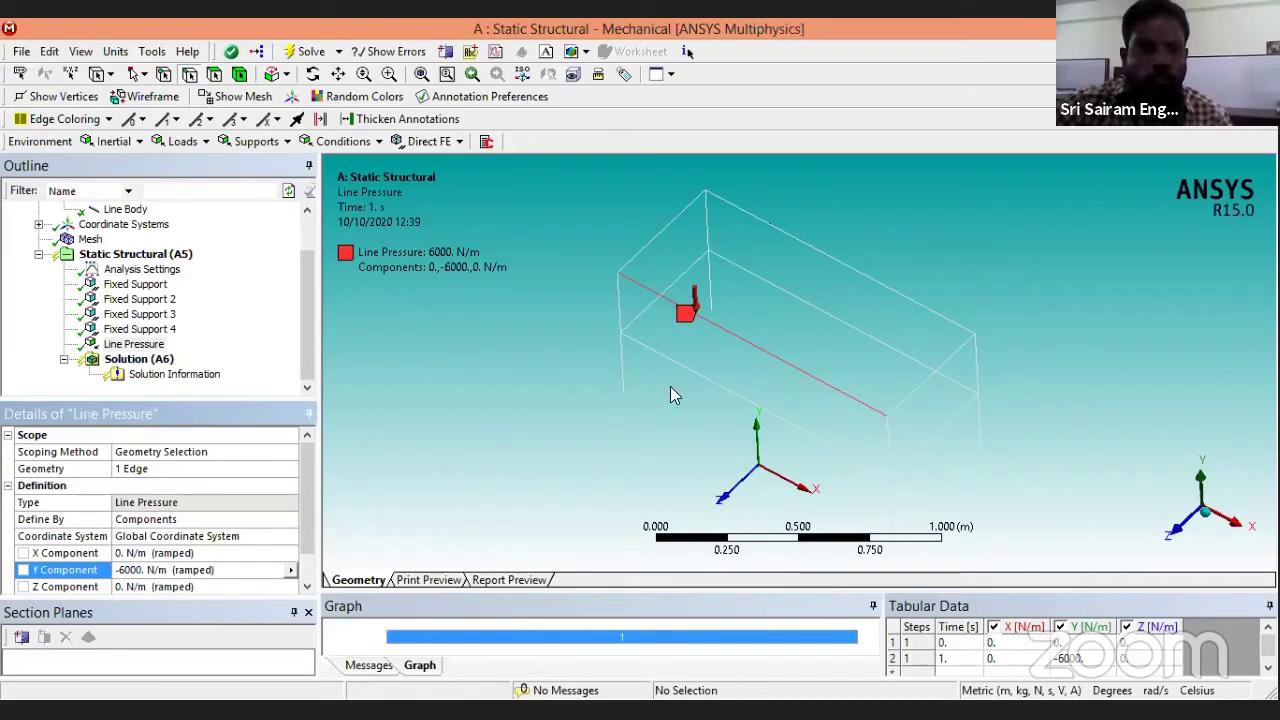
Duplicate the line pressure load seven times so there are eight line pressures in the static structural analysis.
{"action": "right_click", "coordinate": [133, 346]}
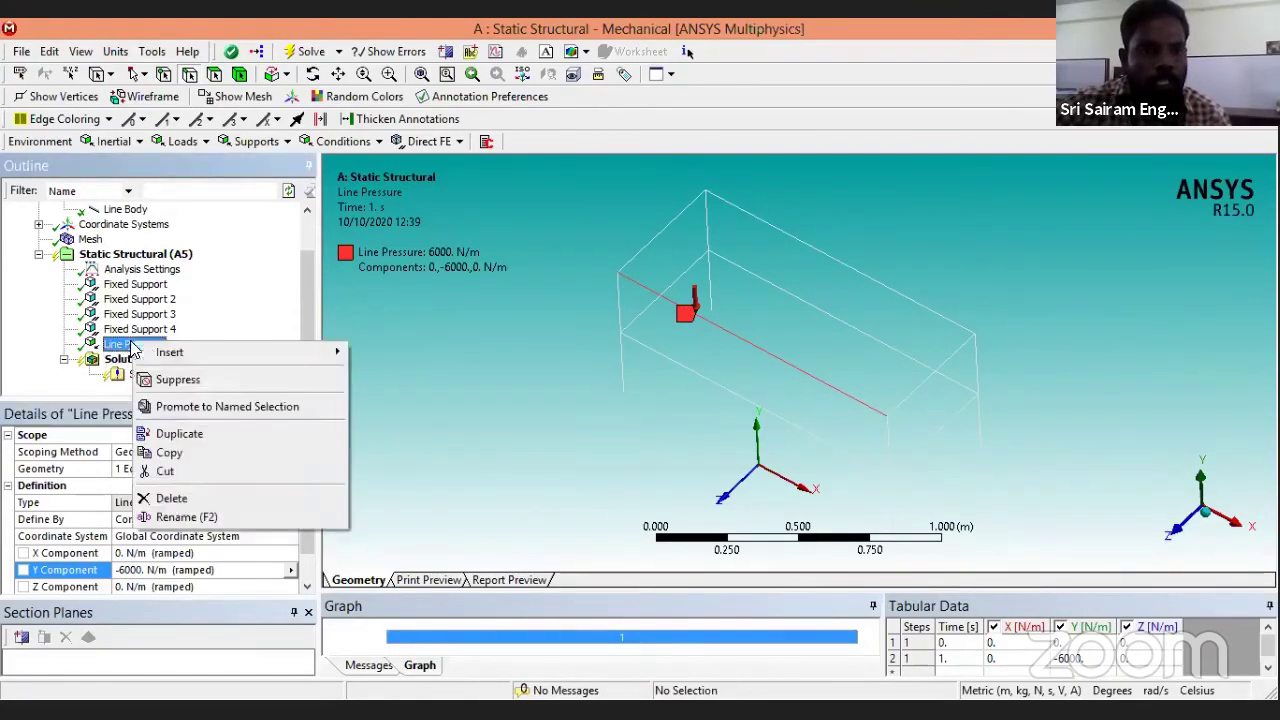
{"action": "left_click", "coordinate": [181, 437]}
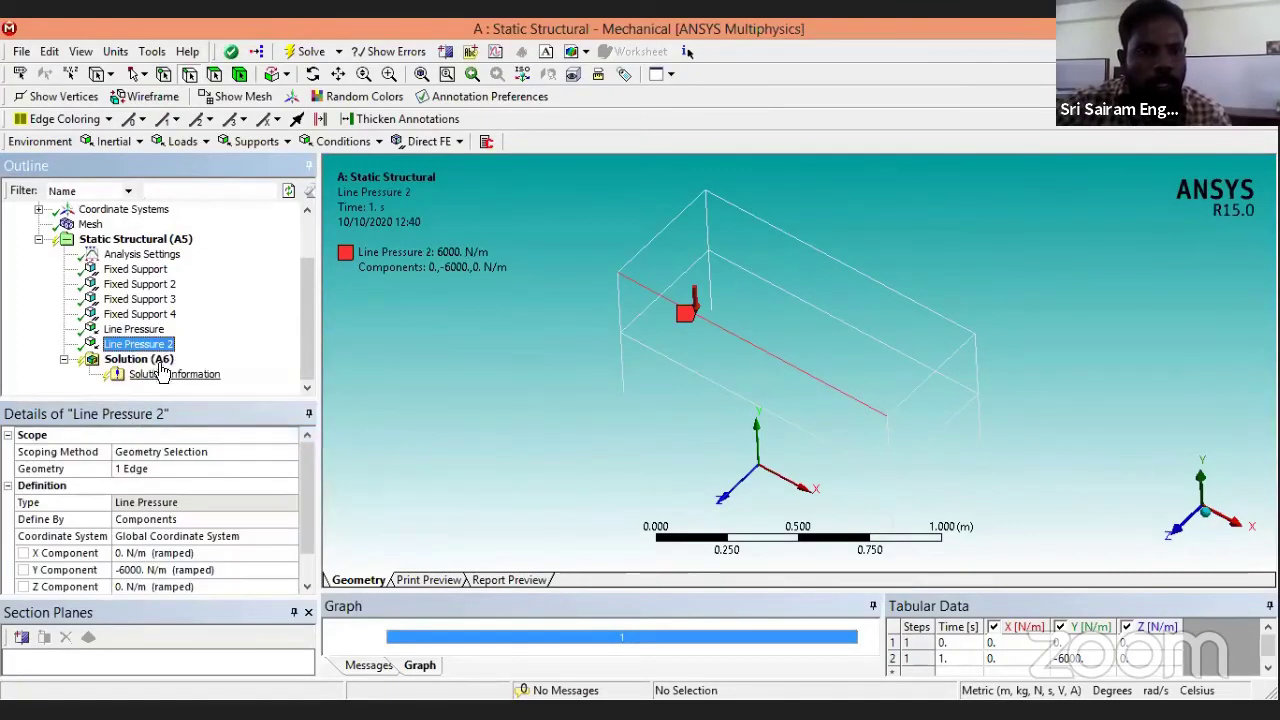
{"action": "right_click", "coordinate": [155, 345]}
{"action": "left_click", "coordinate": [205, 437]}
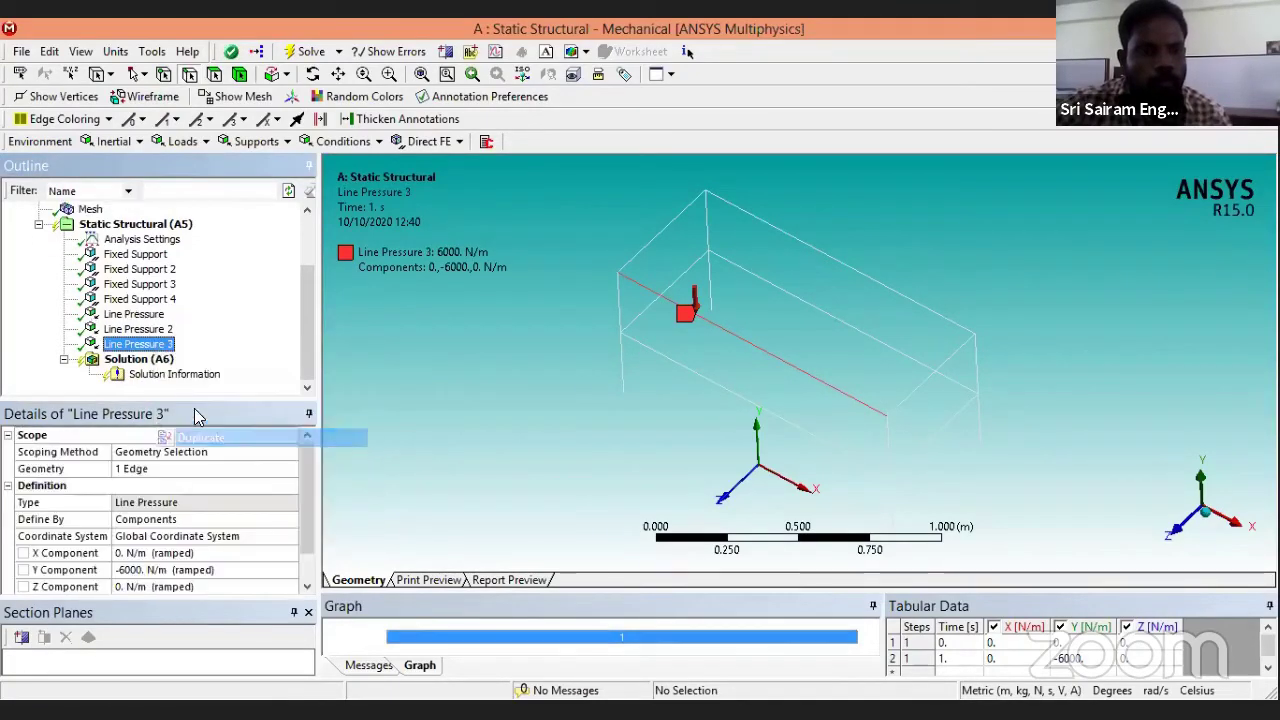
{"action": "right_click", "coordinate": [184, 347]}
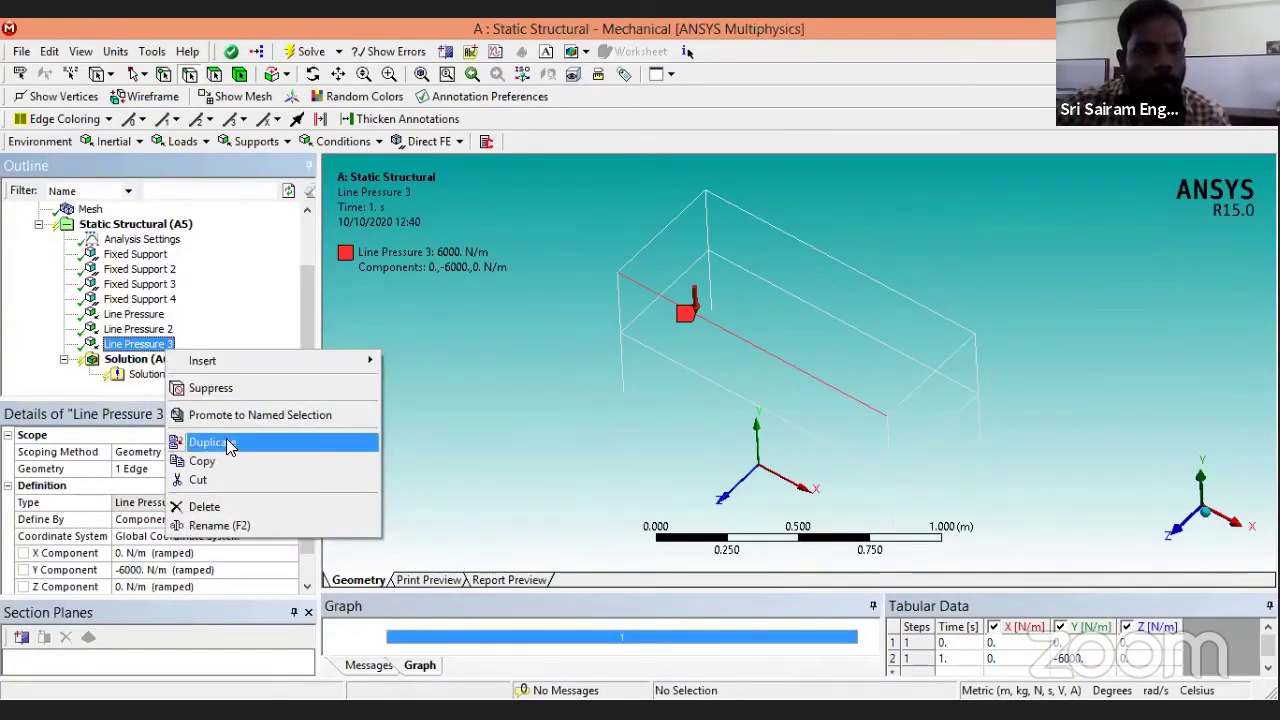
{"action": "left_click", "coordinate": [185, 441]}
{"action": "right_click", "coordinate": [155, 345]}
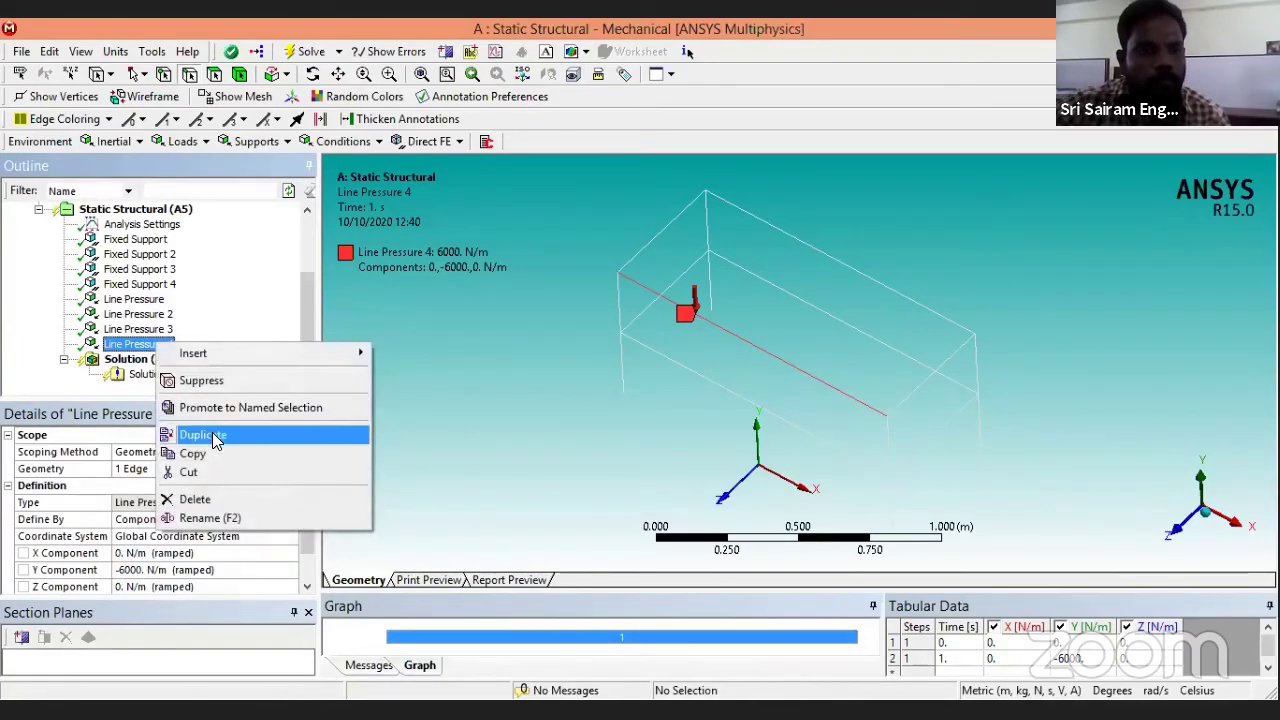
{"action": "left_click", "coordinate": [210, 437]}
{"action": "right_click", "coordinate": [147, 345]}
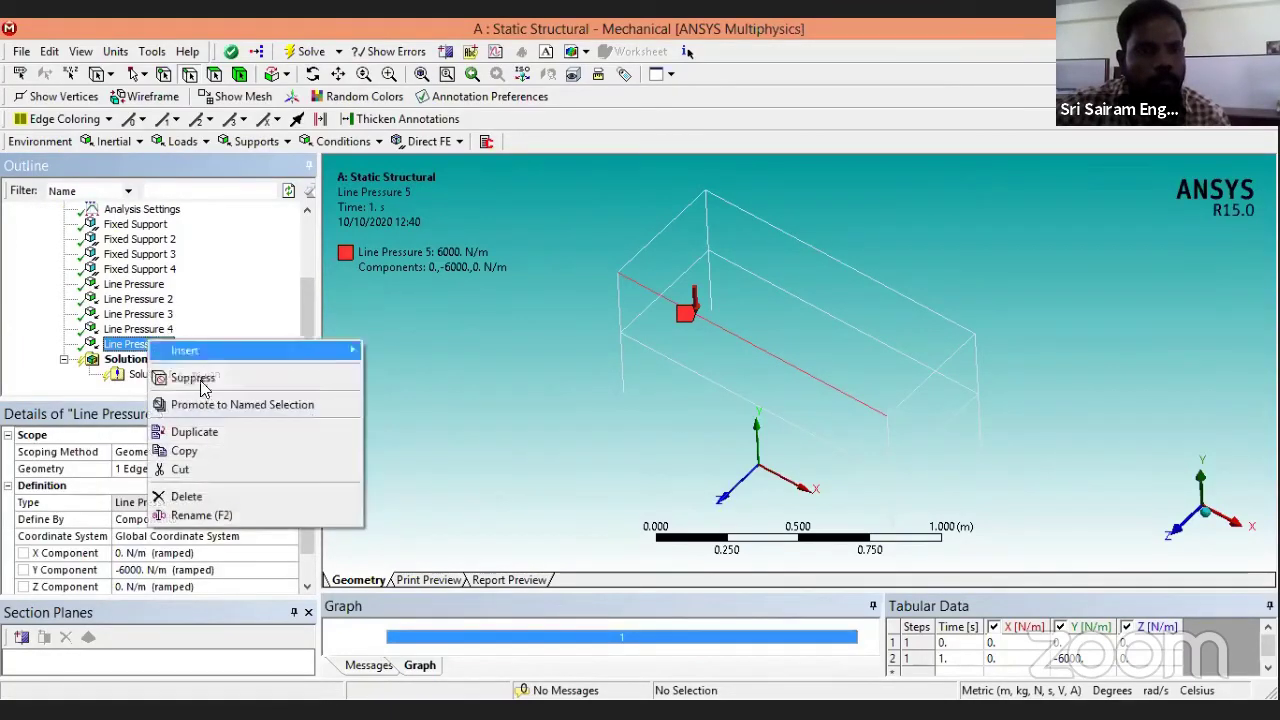
{"action": "left_click", "coordinate": [208, 436]}
{"action": "right_click", "coordinate": [160, 346]}
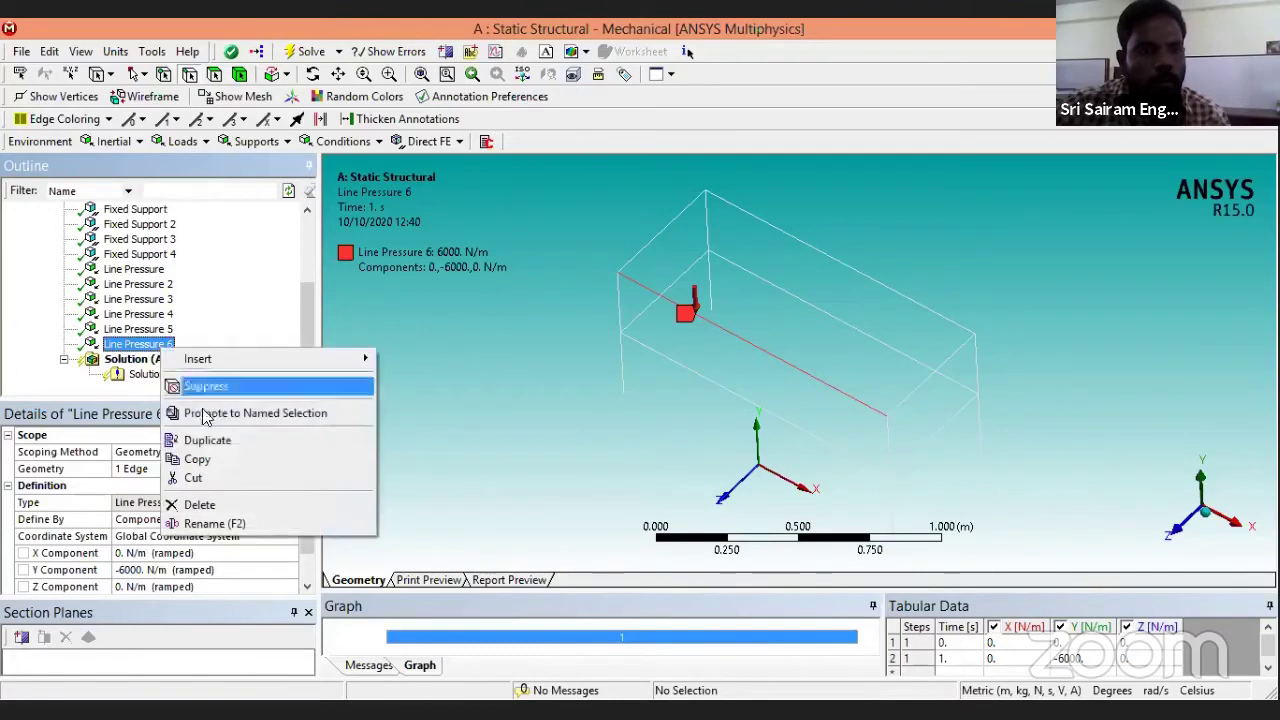
{"action": "left_click", "coordinate": [208, 441]}
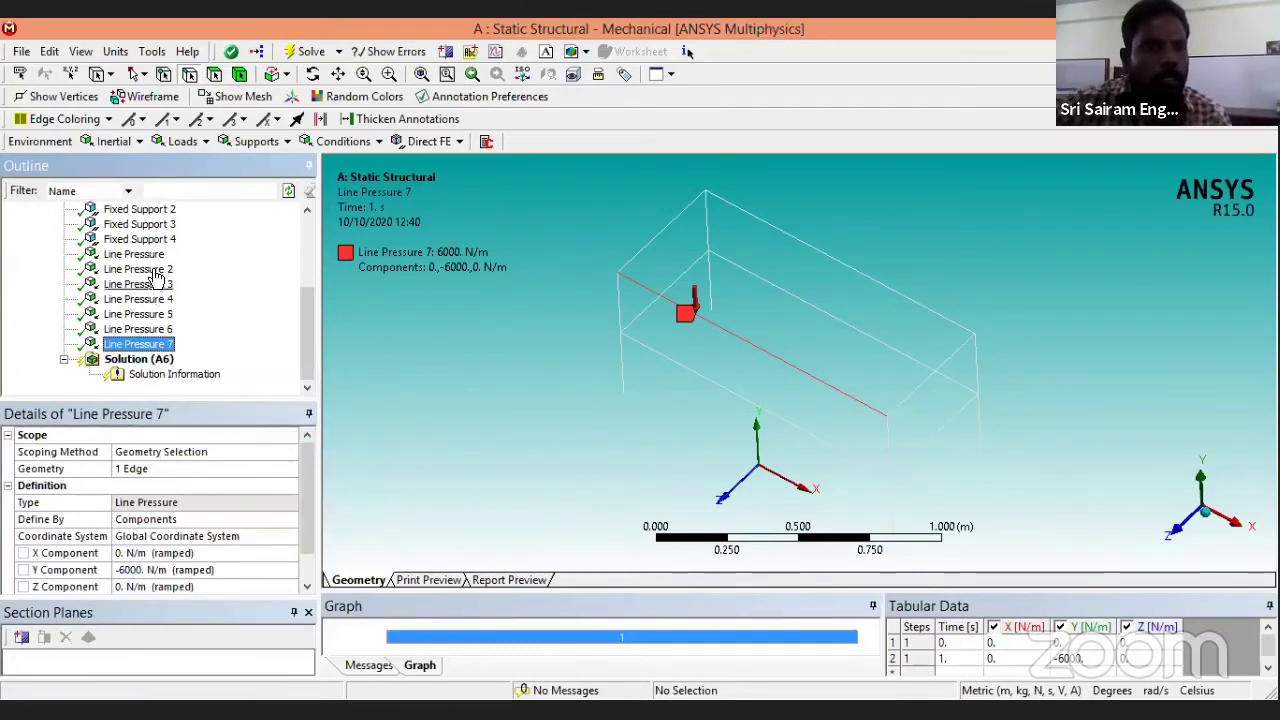
{"action": "right_click", "coordinate": [150, 346]}
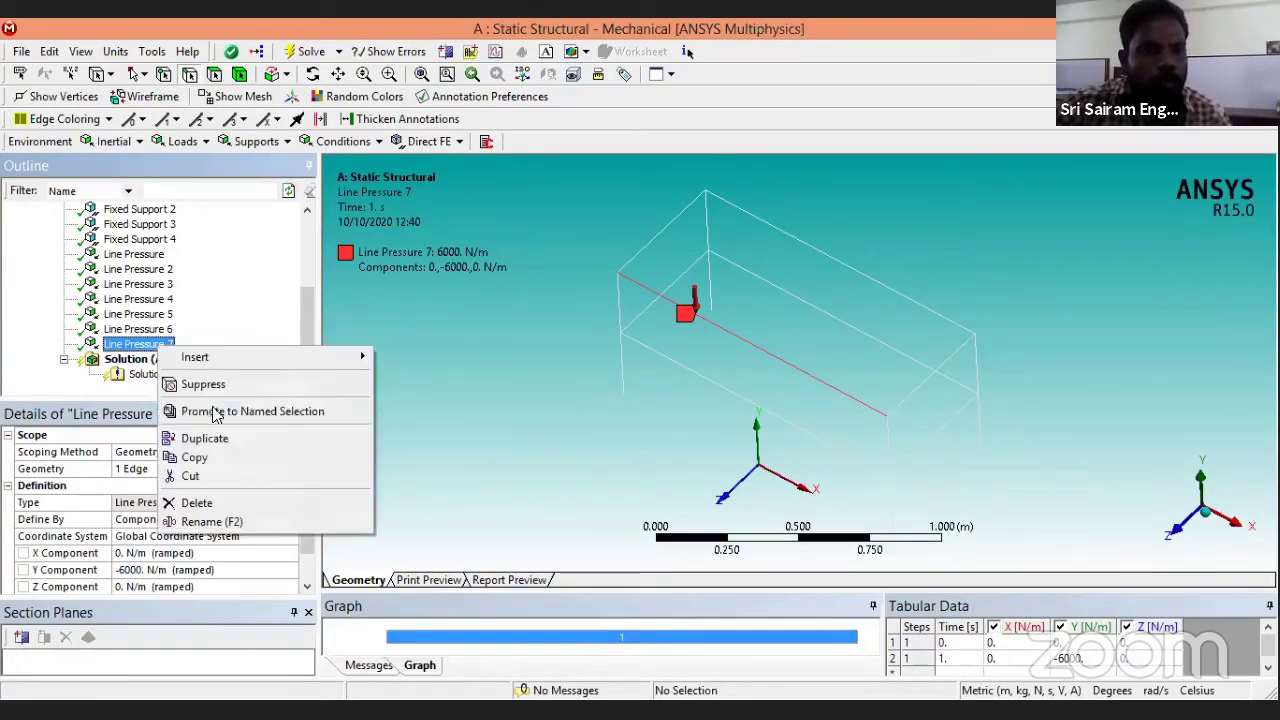
{"action": "left_click", "coordinate": [216, 440]}
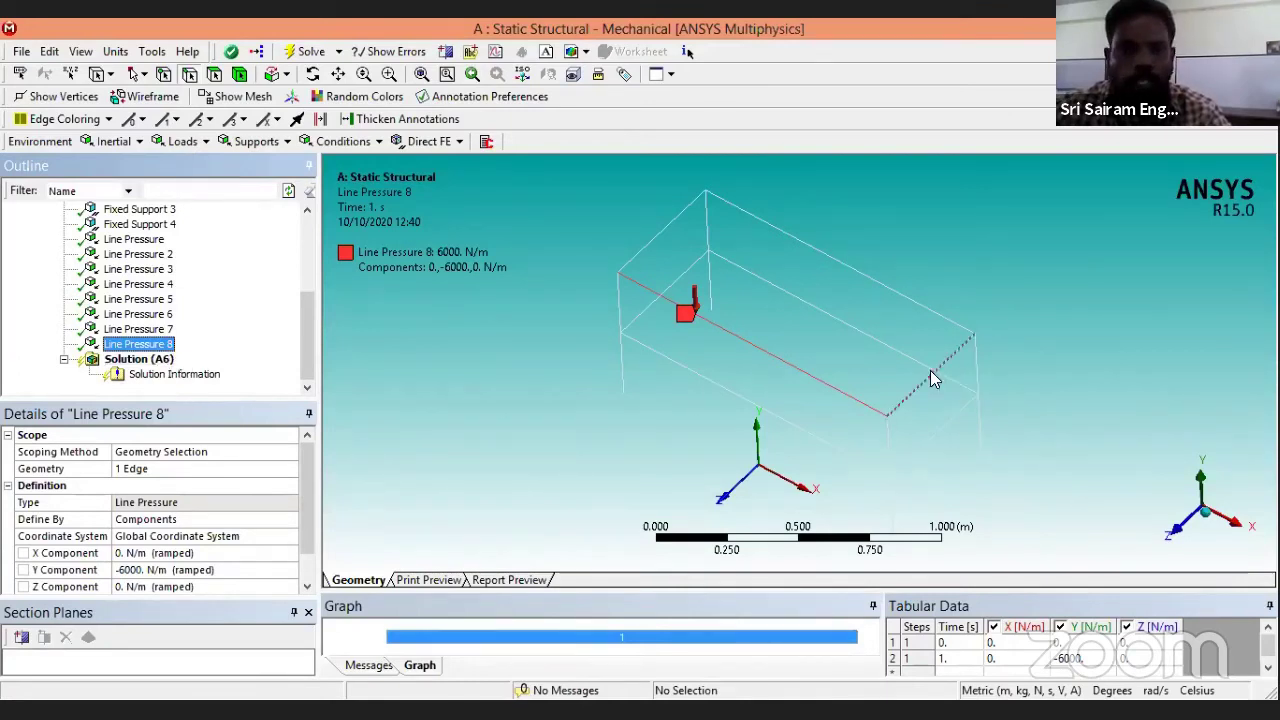
Reassign Line Pressure 2 to the short edge of the upper frame at the +X end.
{"action": "left_click", "coordinate": [130, 255]}
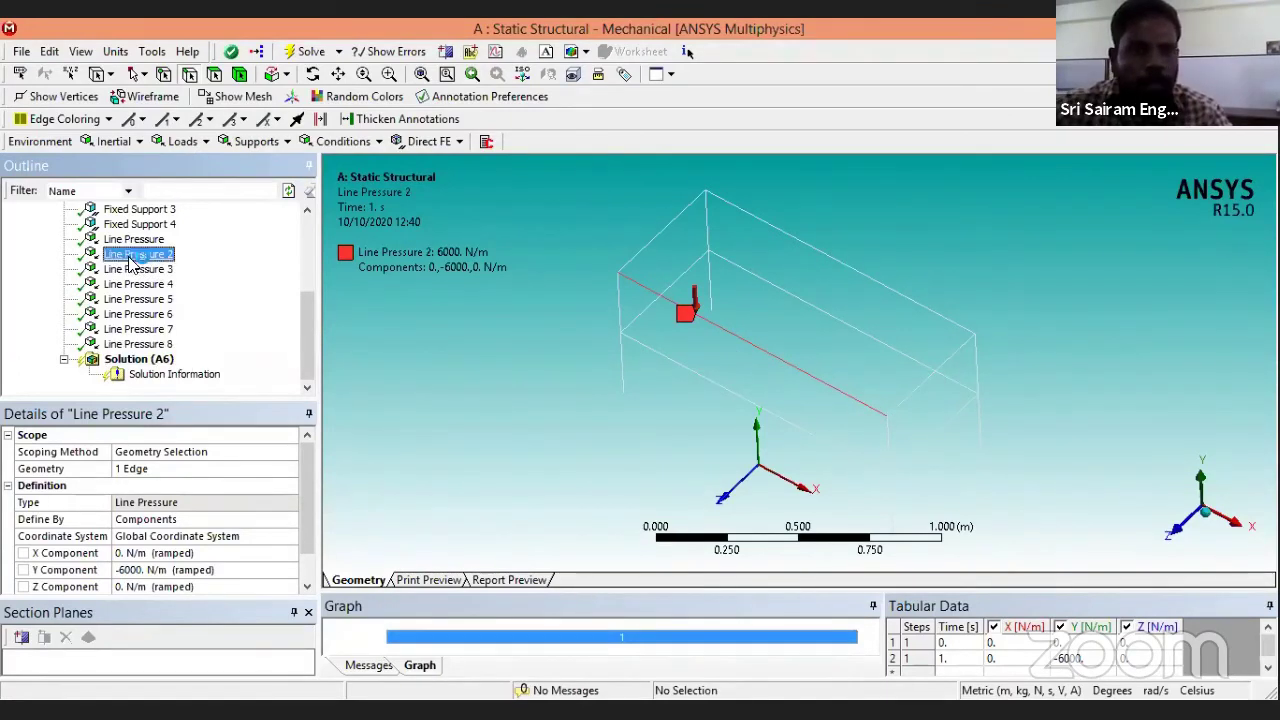
{"action": "left_click", "coordinate": [914, 396]}
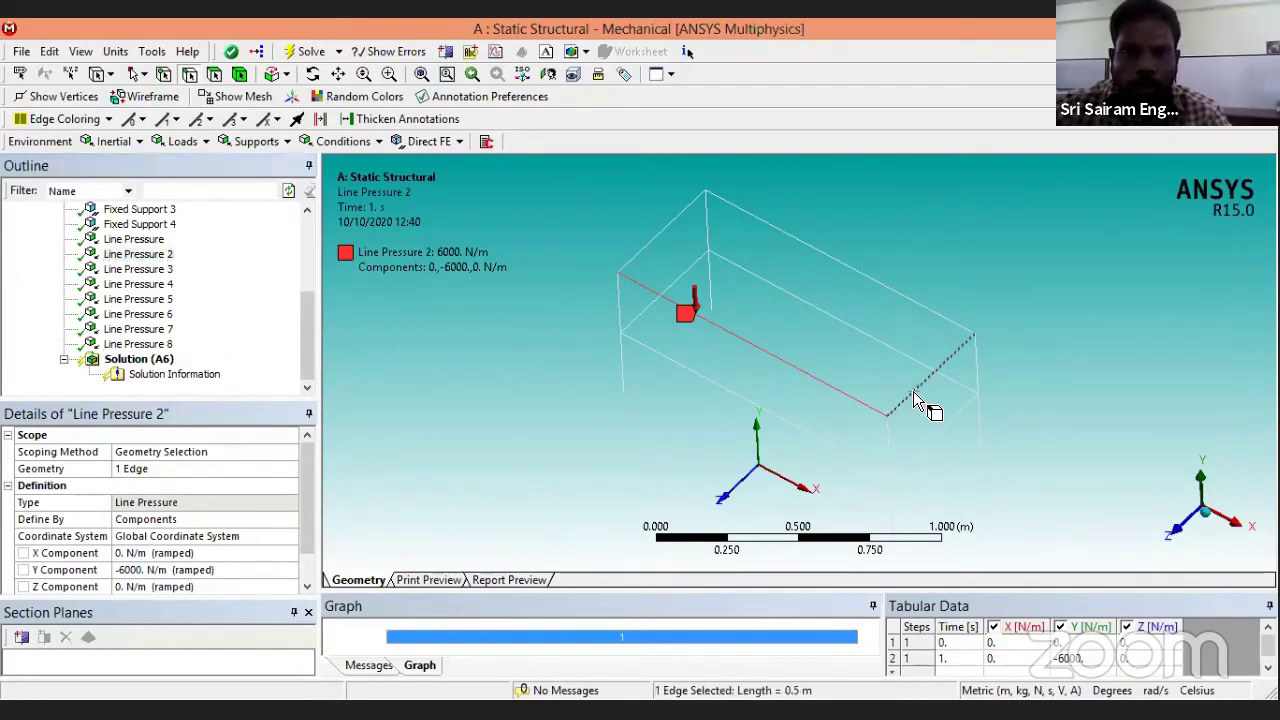
{"action": "left_click", "coordinate": [167, 470]}
{"action": "left_click", "coordinate": [157, 470]}
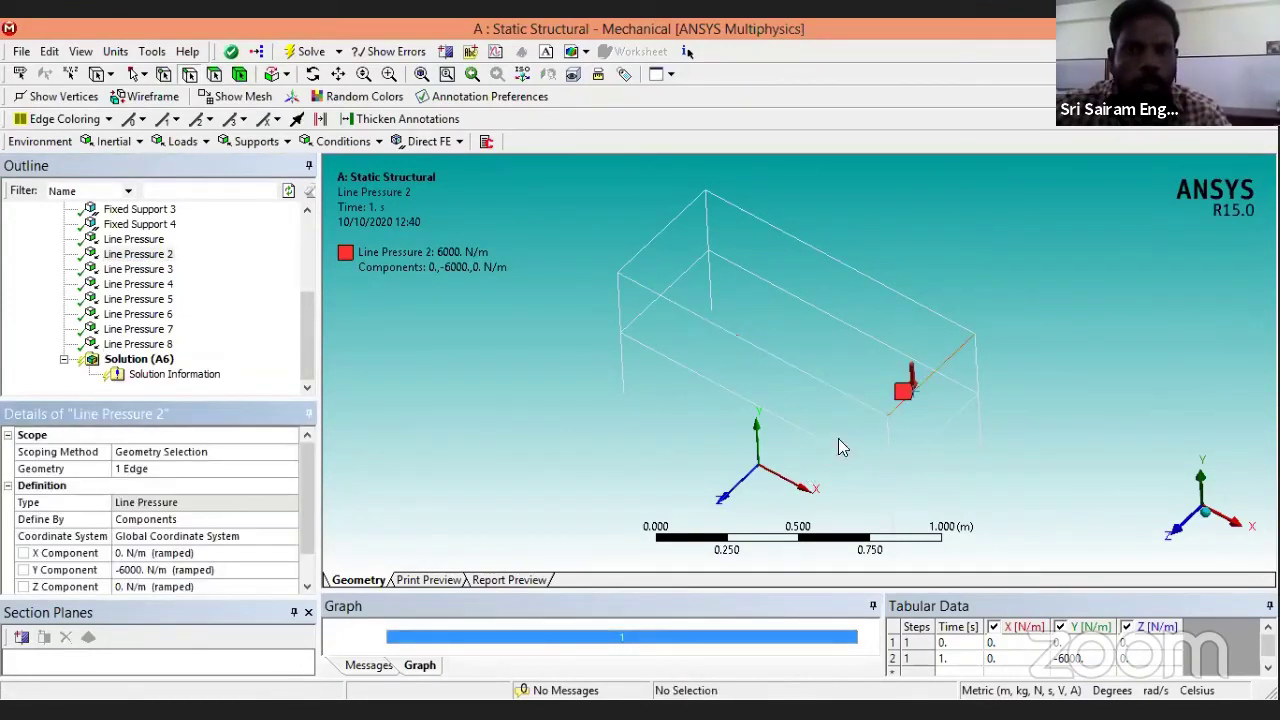
Reassign Line Pressure 3 to the rear long edge of the upper frame.
{"action": "left_click", "coordinate": [137, 270]}
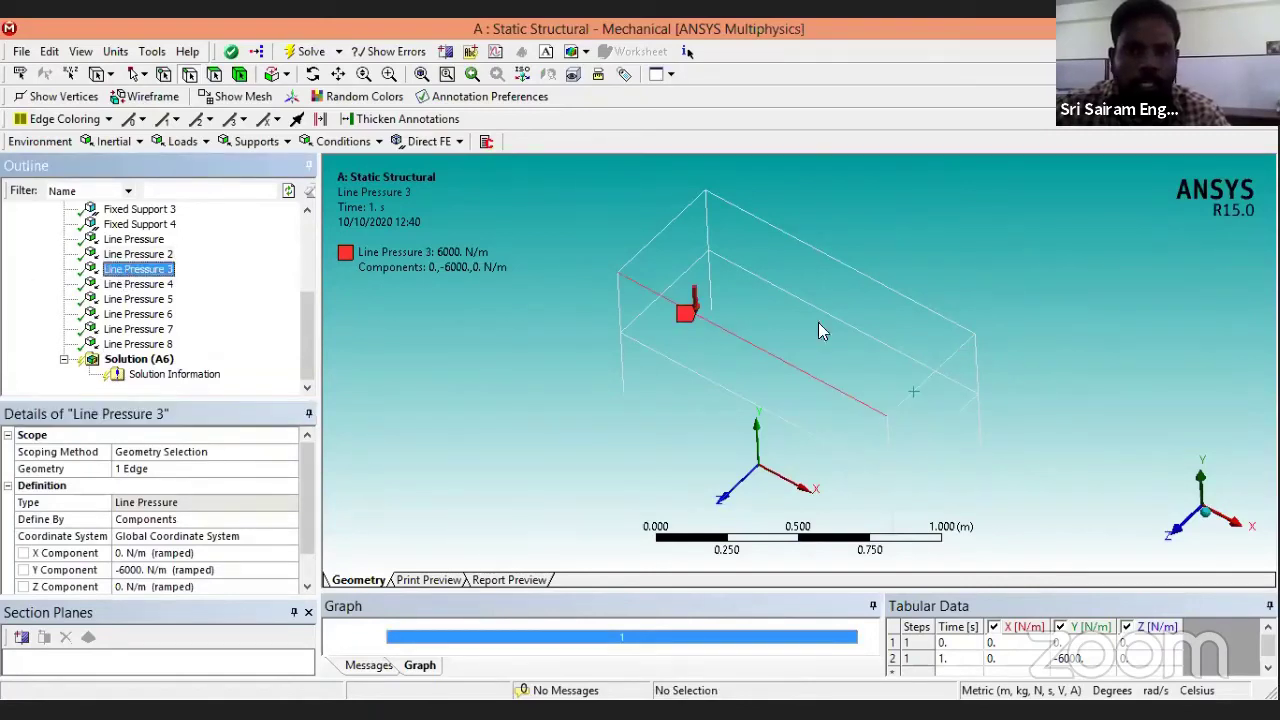
{"action": "left_click", "coordinate": [845, 265]}
{"action": "left_click", "coordinate": [150, 472]}
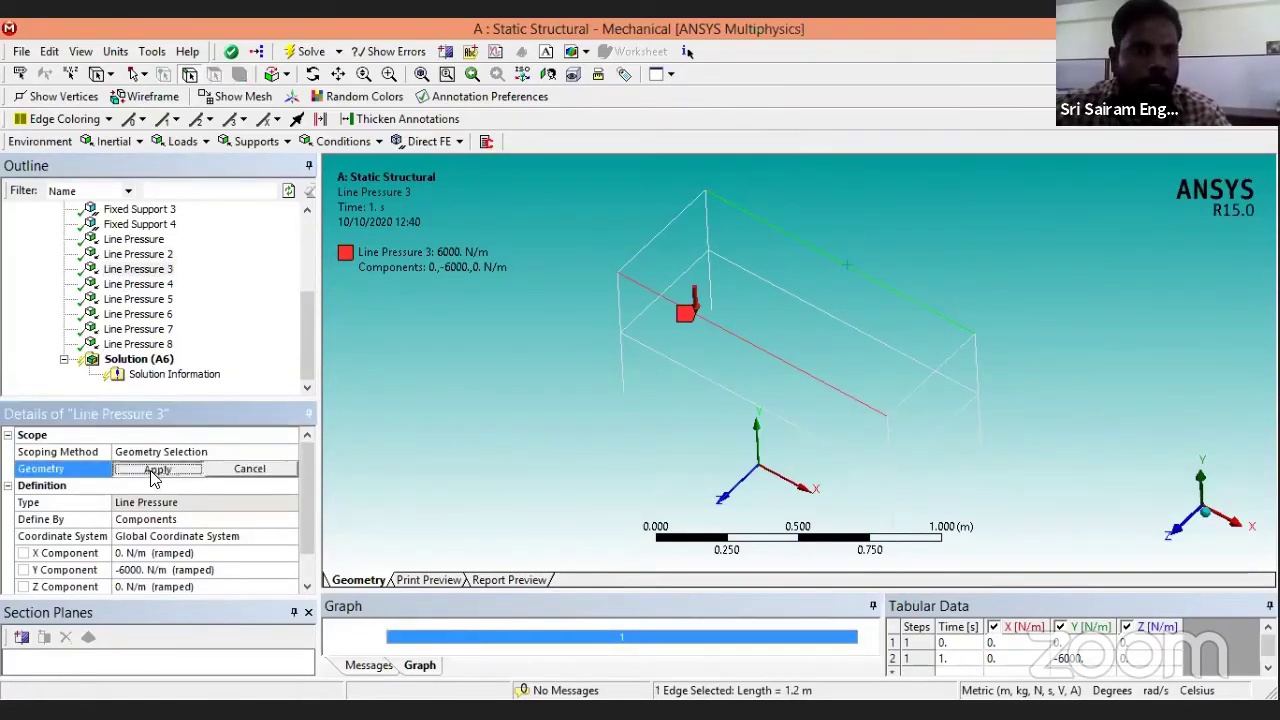
{"action": "left_click", "coordinate": [153, 470]}
Reassign Line Pressure 4 to the short edge of the upper frame at the -X end.
{"action": "left_click", "coordinate": [138, 284]}
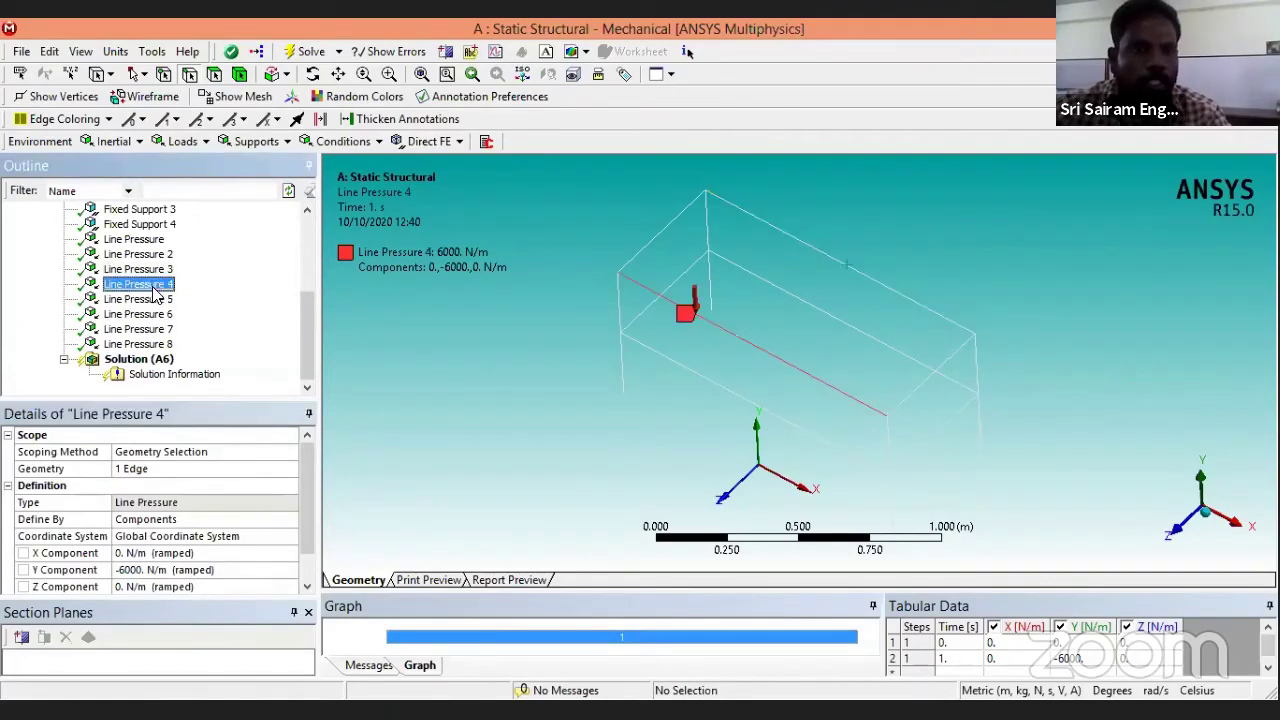
{"action": "left_click", "coordinate": [661, 233]}
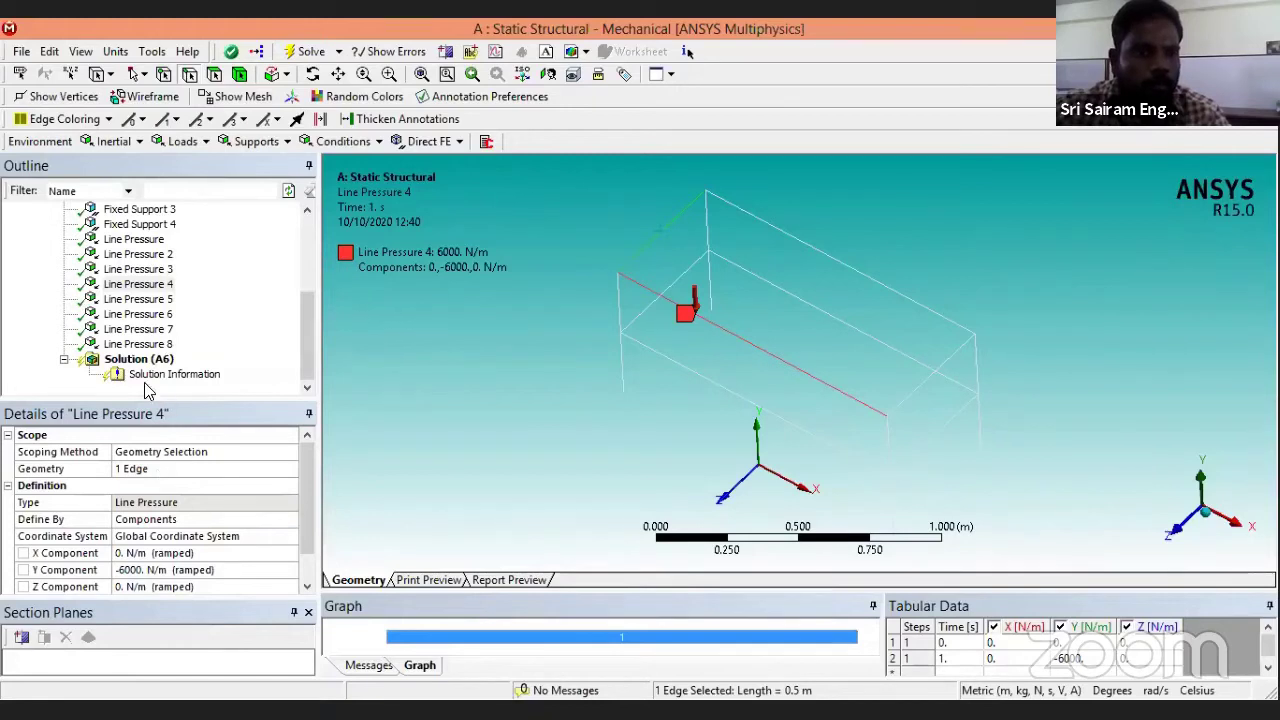
{"action": "left_click", "coordinate": [147, 470]}
{"action": "left_click", "coordinate": [147, 472]}
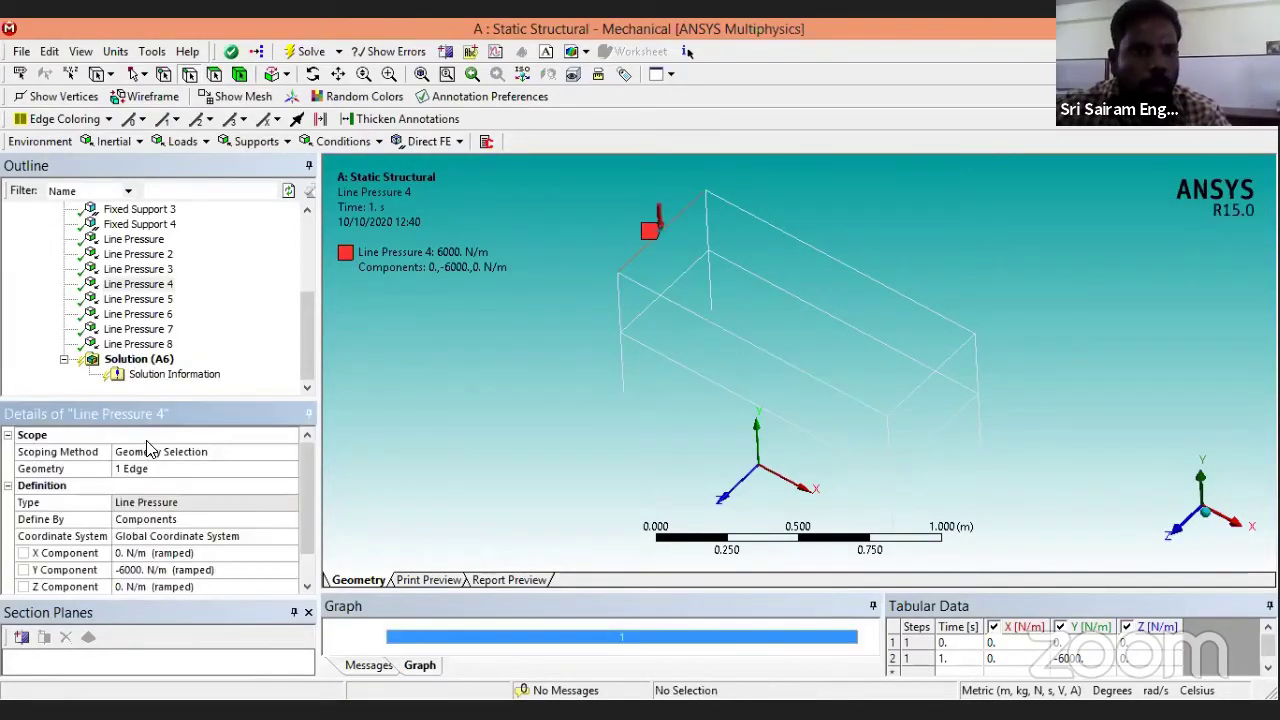
Reassign Line Pressure 5 to the front long edge of the lower frame.
{"action": "left_click", "coordinate": [150, 303]}
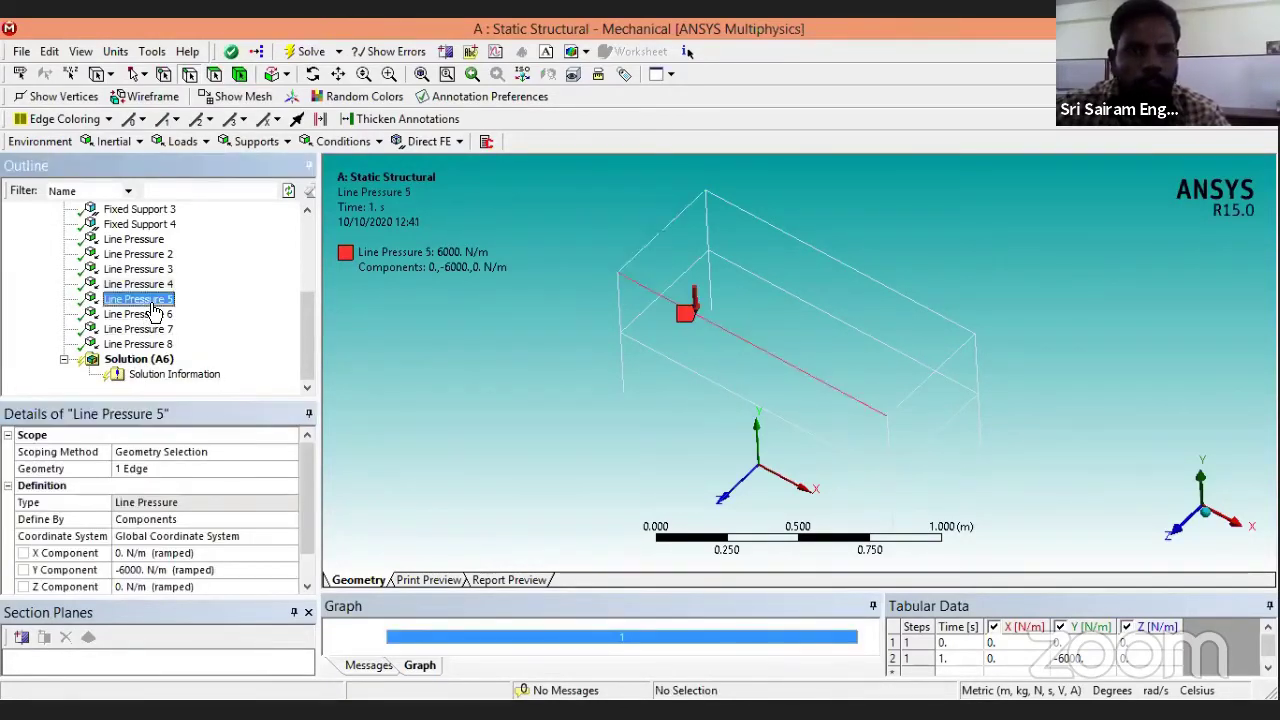
{"action": "left_click", "coordinate": [712, 388]}
{"action": "left_click", "coordinate": [143, 469]}
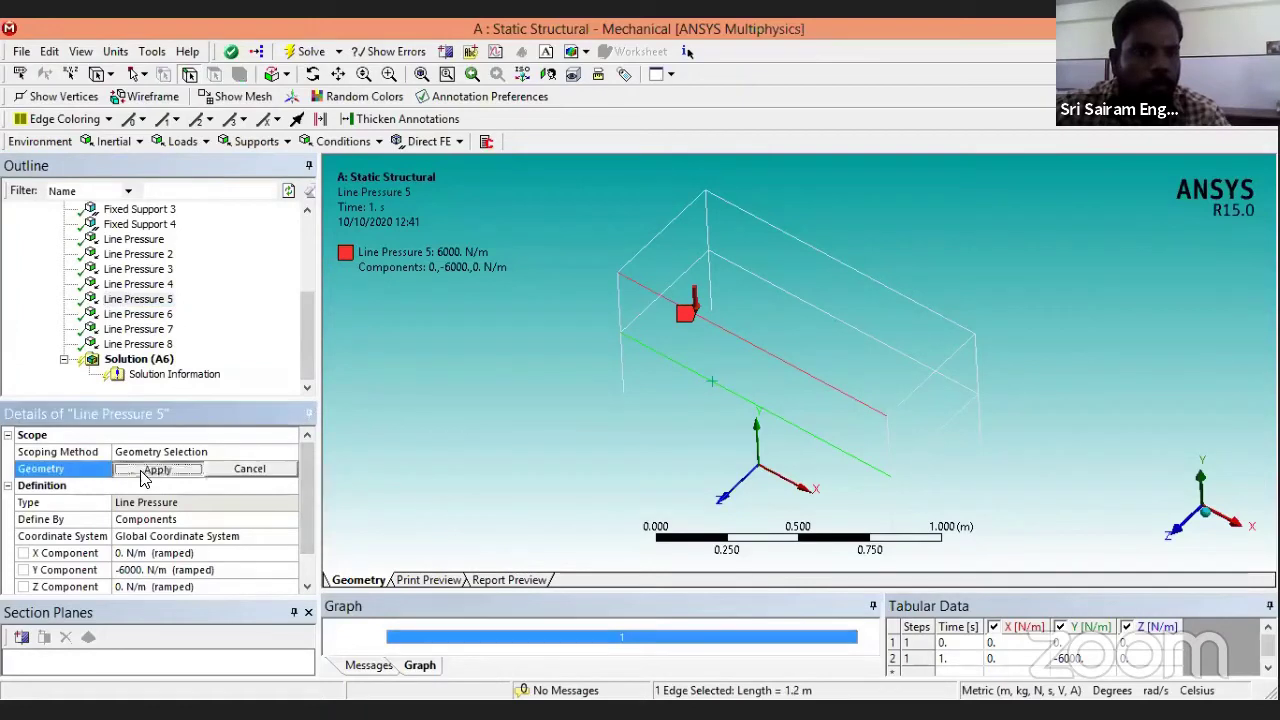
{"action": "left_click", "coordinate": [140, 469]}
Reassign Line Pressure 6 to the short edge of the lower frame at the +X end.
{"action": "left_click", "coordinate": [138, 314]}
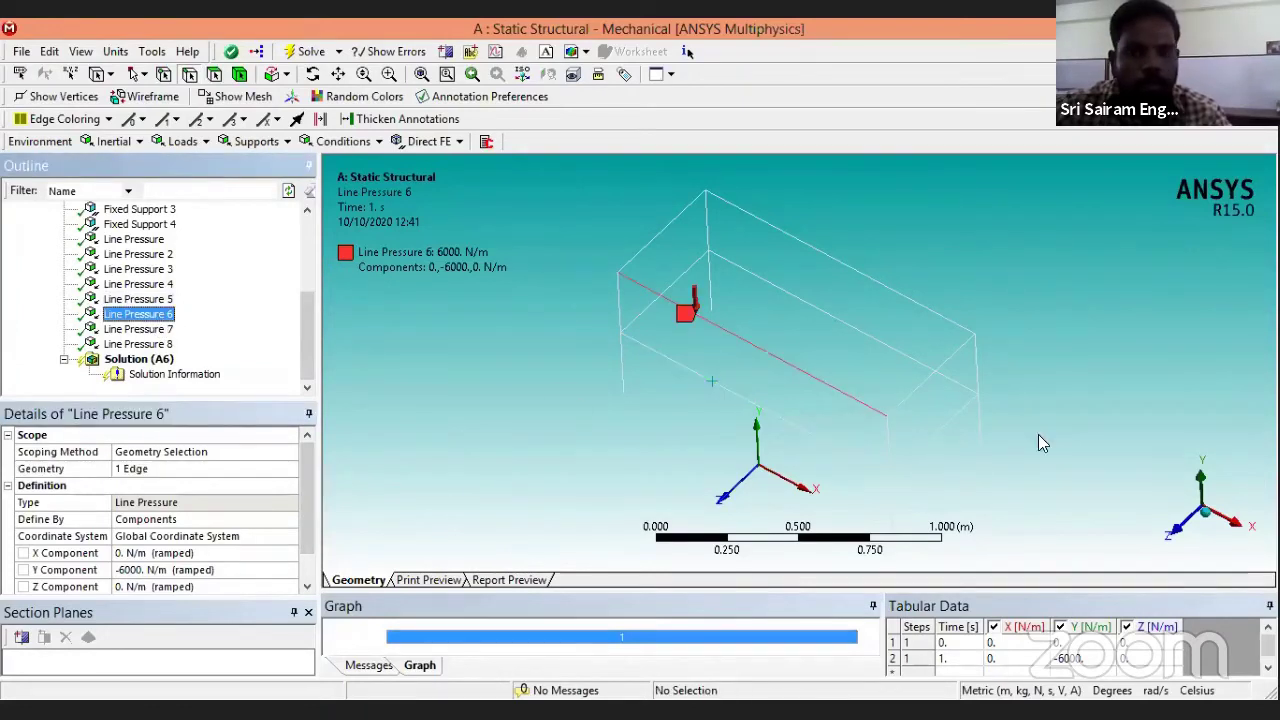
{"action": "left_click", "coordinate": [934, 437]}
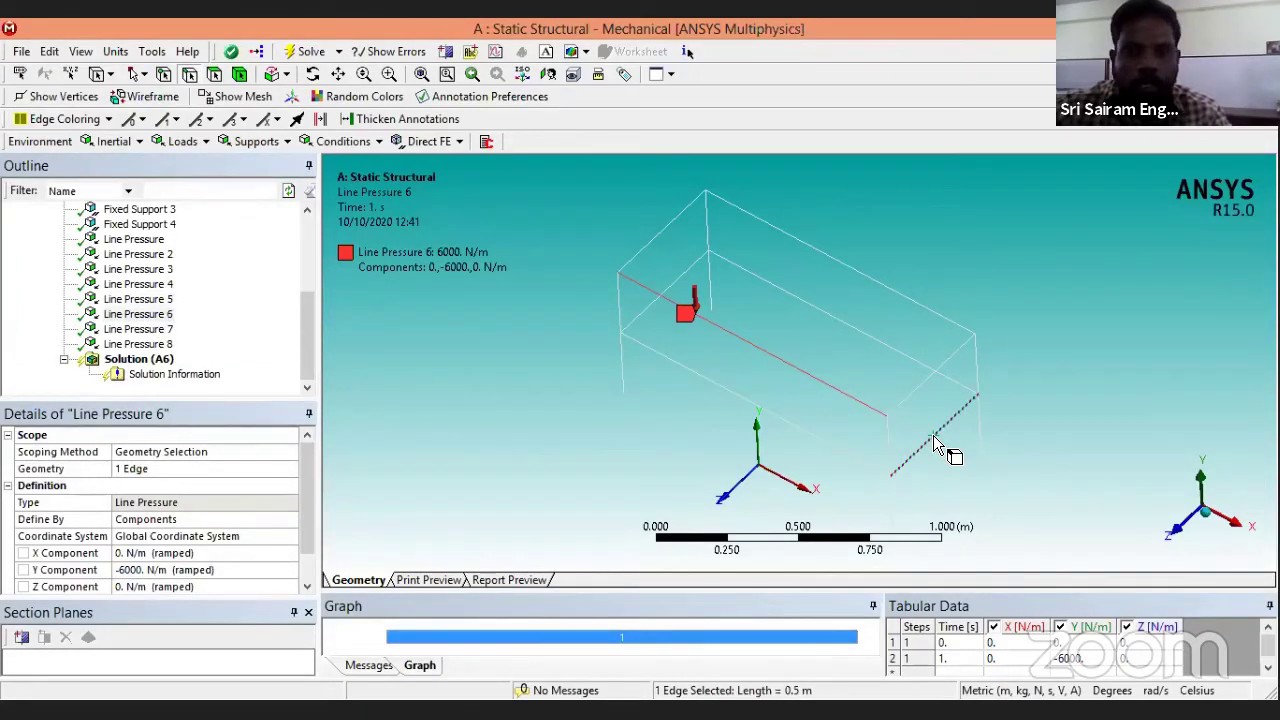
{"action": "left_click", "coordinate": [145, 469]}
{"action": "left_click", "coordinate": [147, 469]}
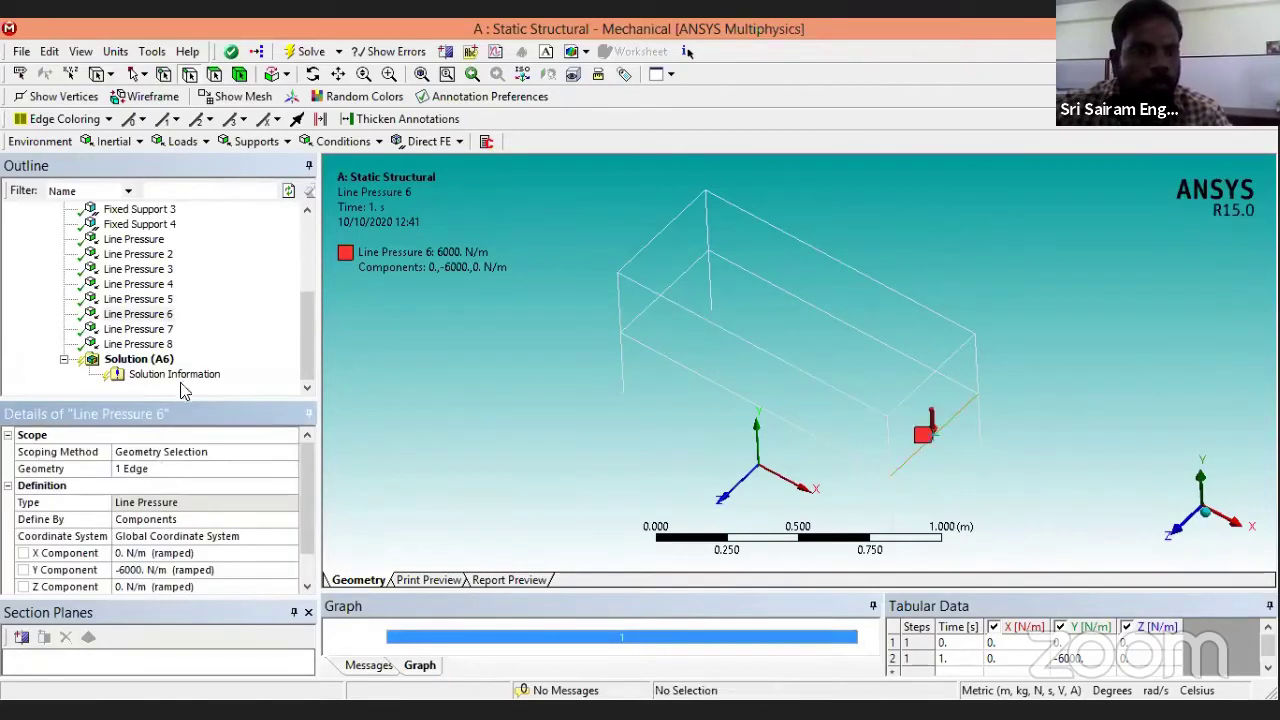
Reassign Line Pressure 7 to the rear long edge of the lower frame.
{"action": "left_click", "coordinate": [155, 329]}
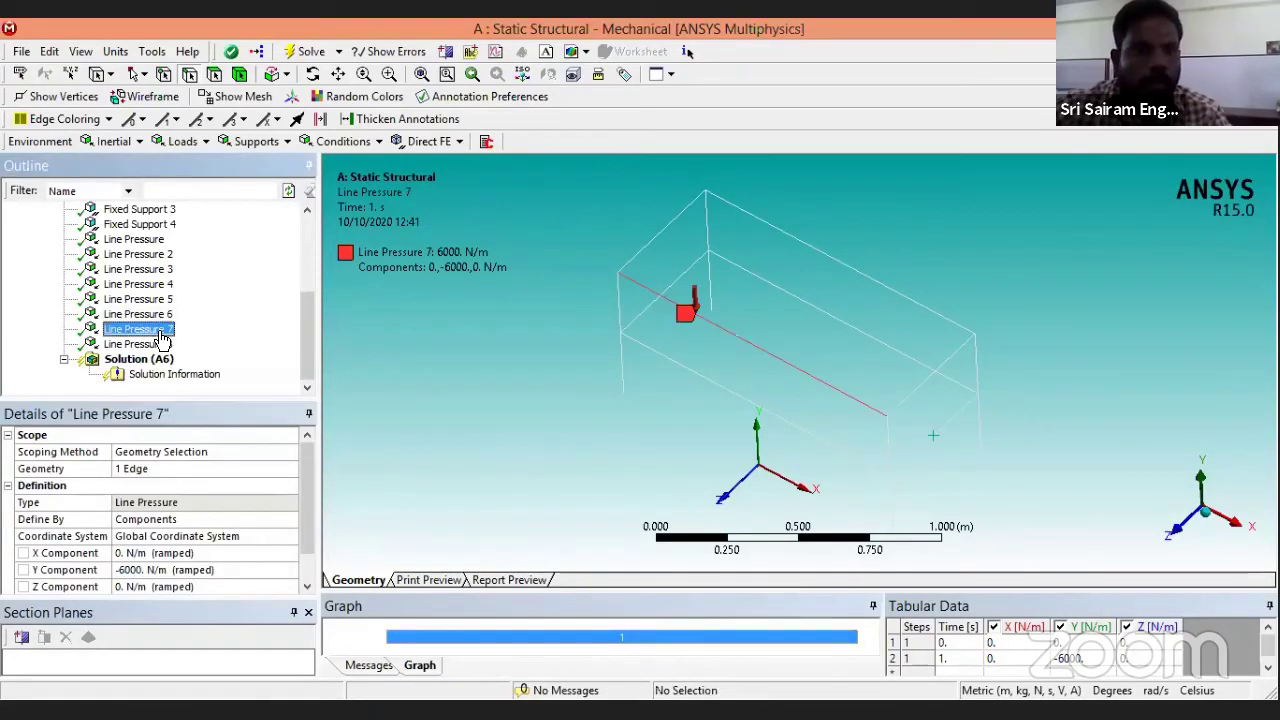
{"action": "left_click", "coordinate": [845, 321]}
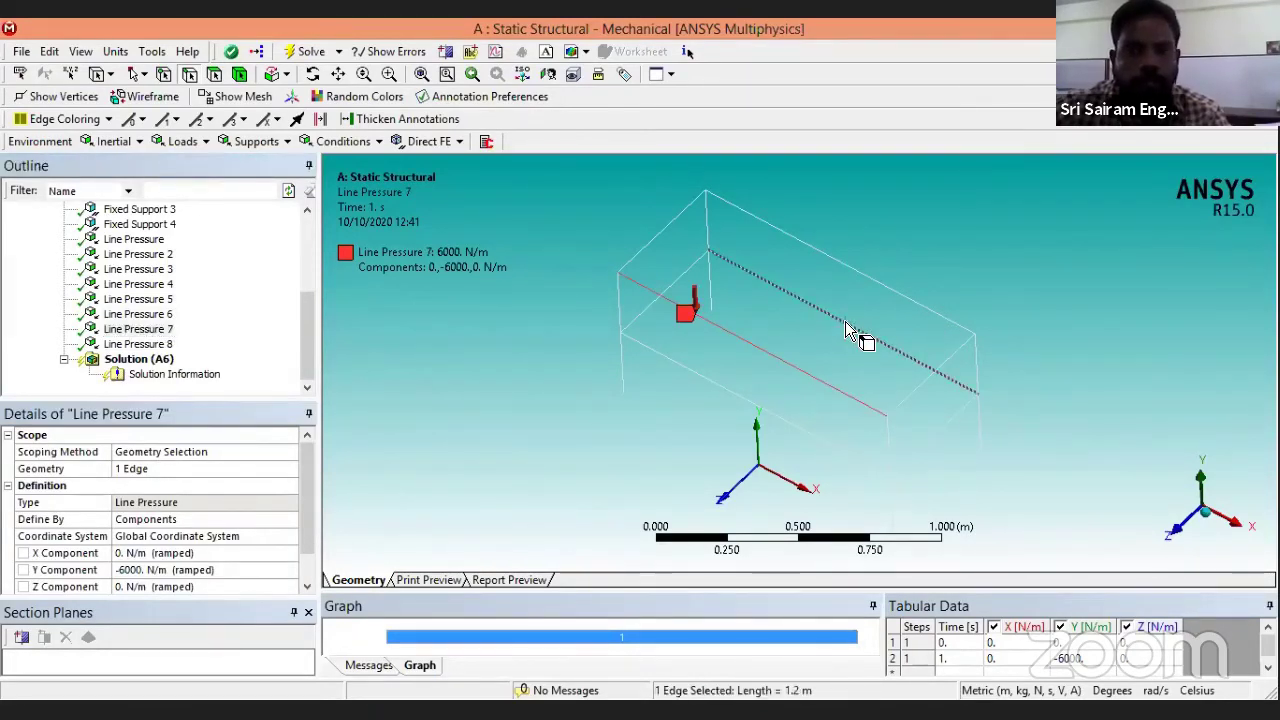
{"action": "left_click", "coordinate": [162, 469]}
{"action": "left_click", "coordinate": [150, 469]}
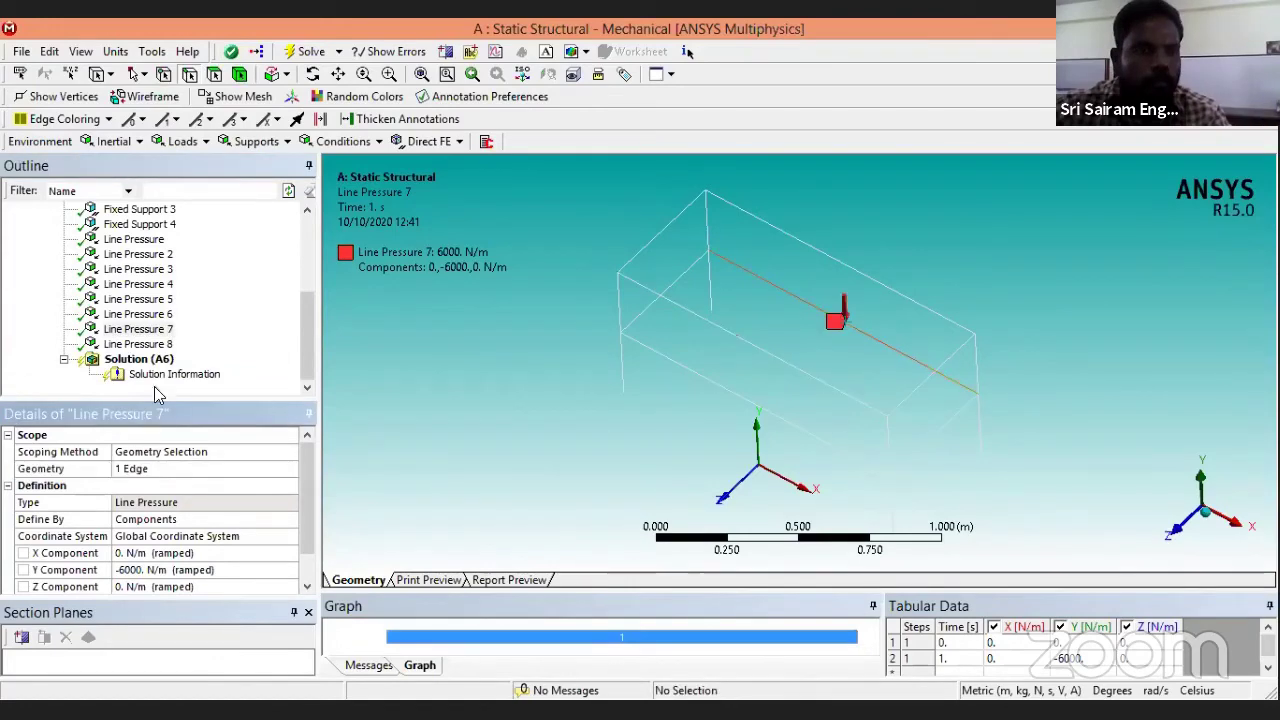
Reassign Line Pressure 8 to the short edge of the lower frame at the -X end.
{"action": "left_click", "coordinate": [157, 348]}
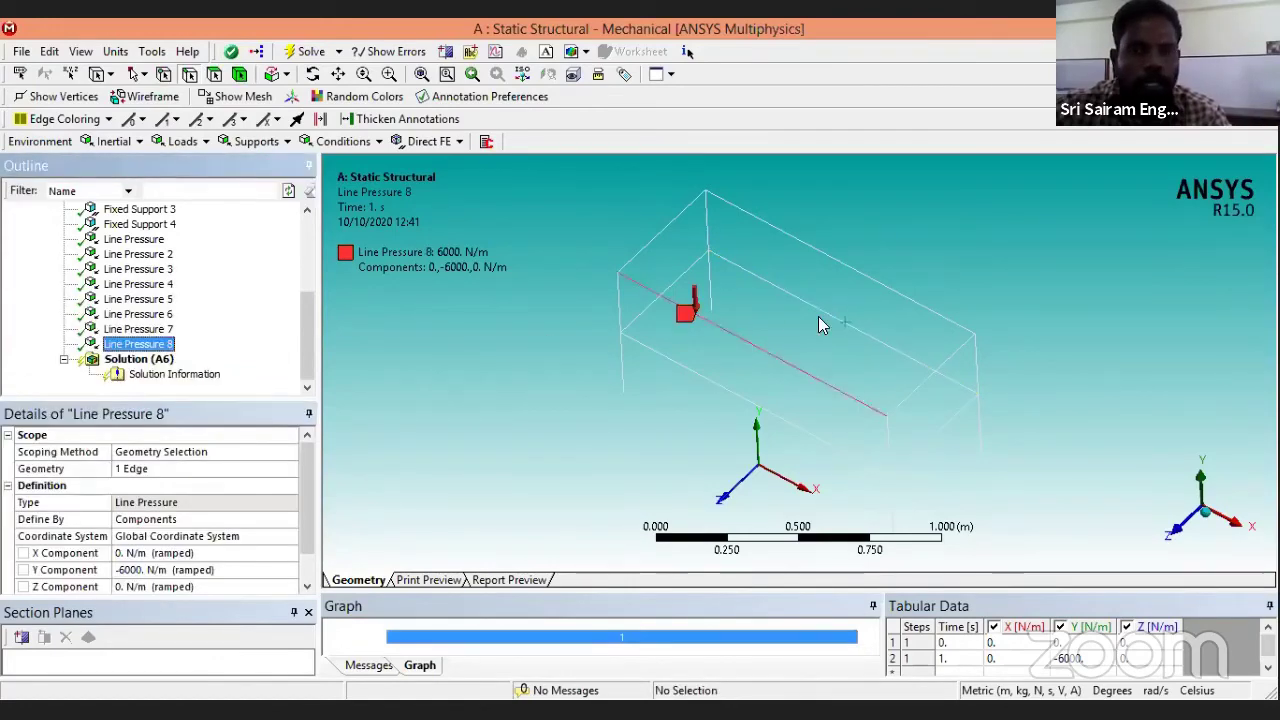
{"action": "left_click", "coordinate": [652, 302]}
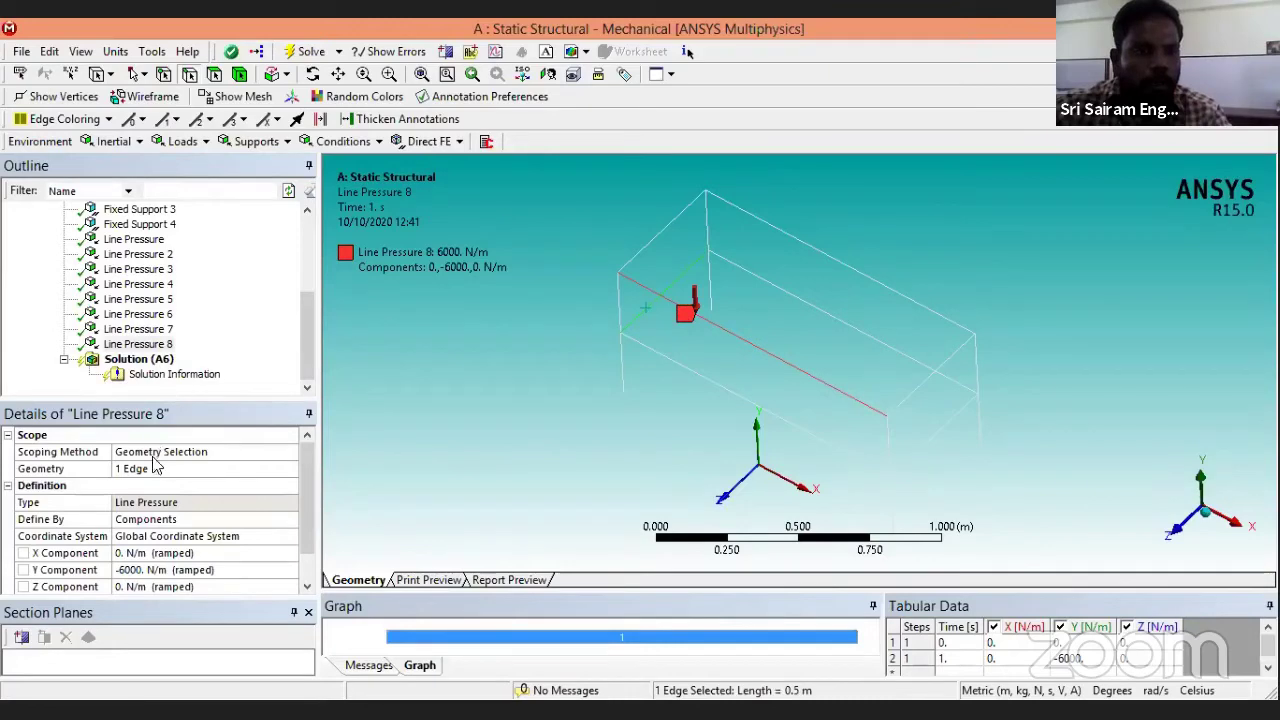
{"action": "left_click", "coordinate": [141, 469]}
{"action": "left_click", "coordinate": [145, 470]}
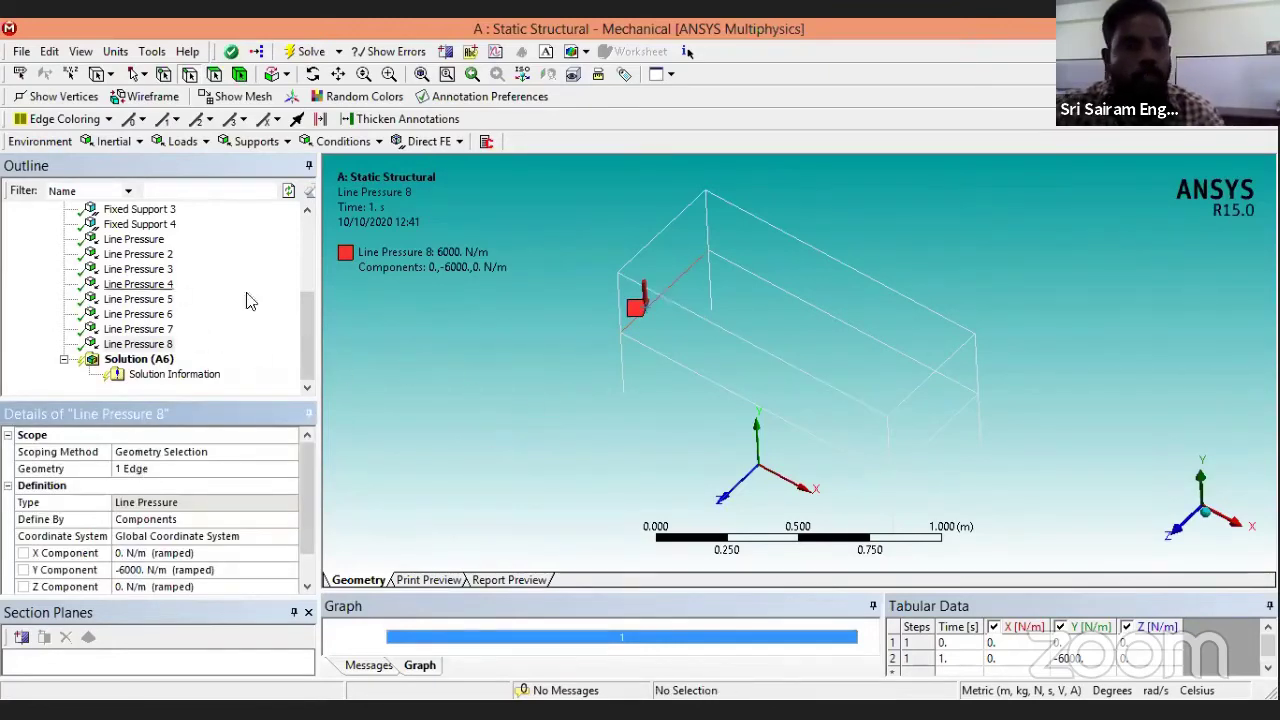
Review all fixed supports and line pressures applied to the frame in the Static Structural environment.
{"action": "left_click_drag", "start_coordinate": [310, 326], "coordinate": [313, 250]}
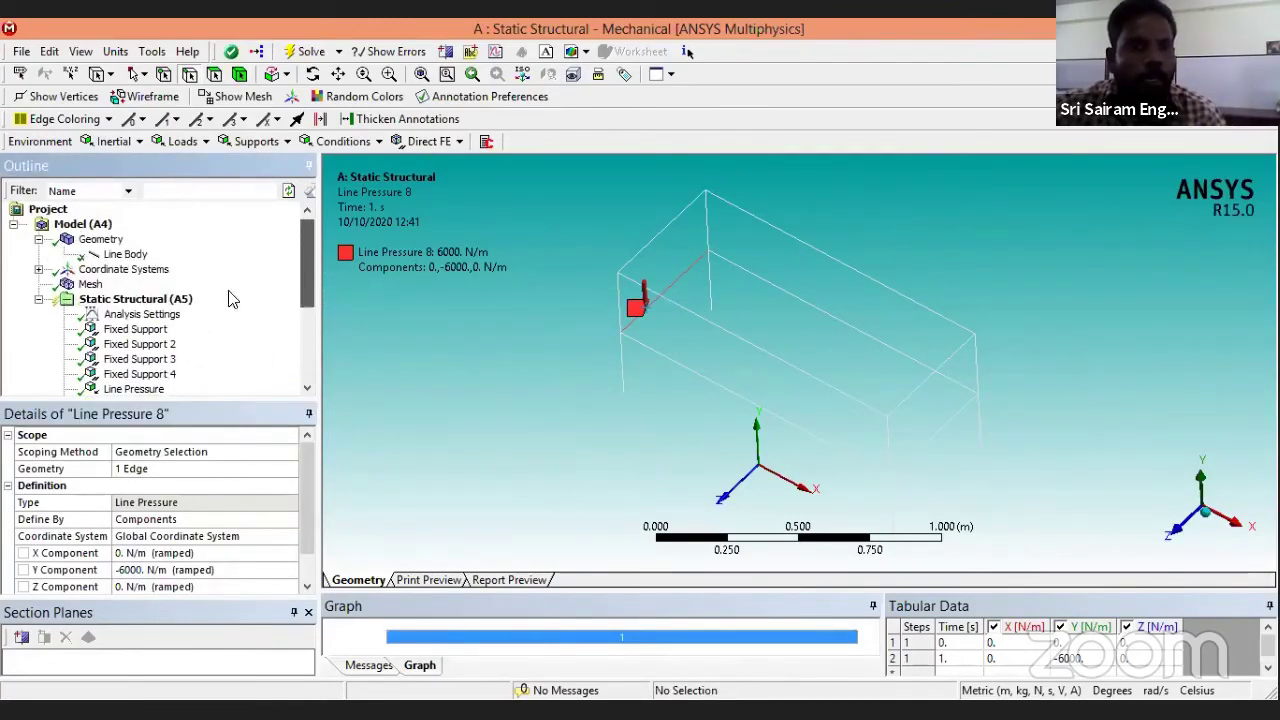
{"action": "left_click", "coordinate": [153, 302]}
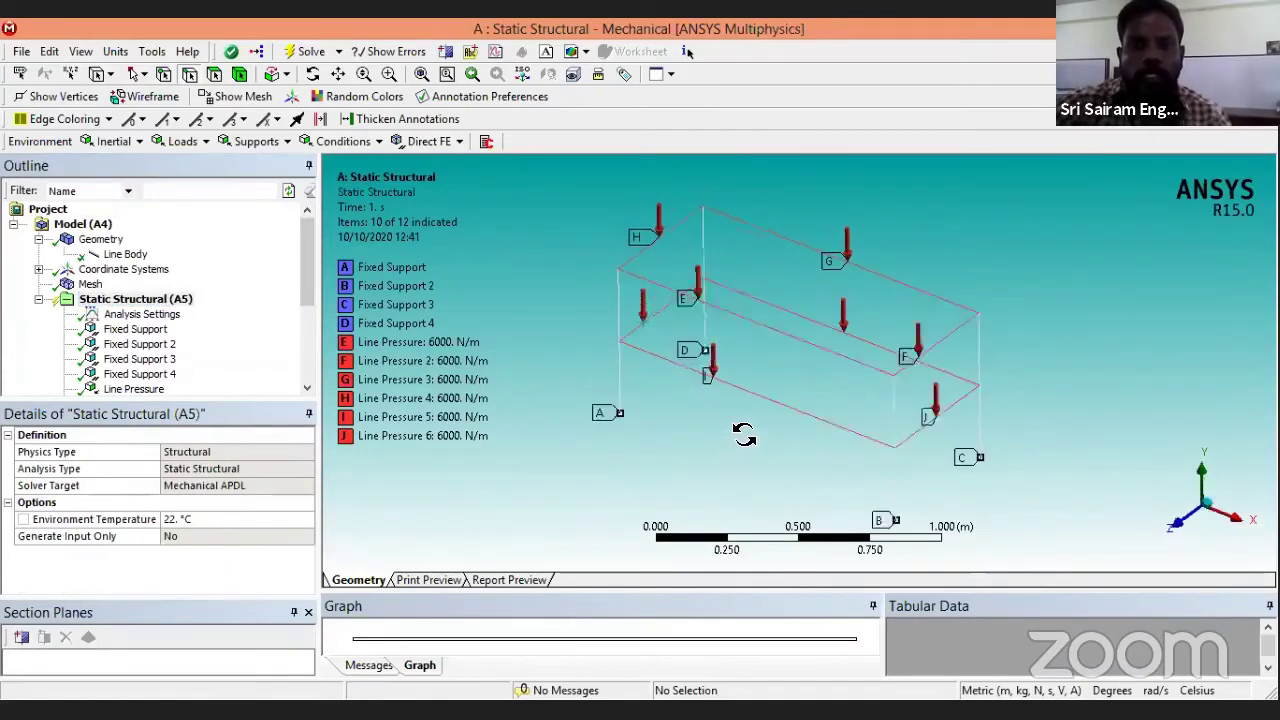
{"action": "left_click_drag", "start_coordinate": [743, 433], "coordinate": [786, 437]}
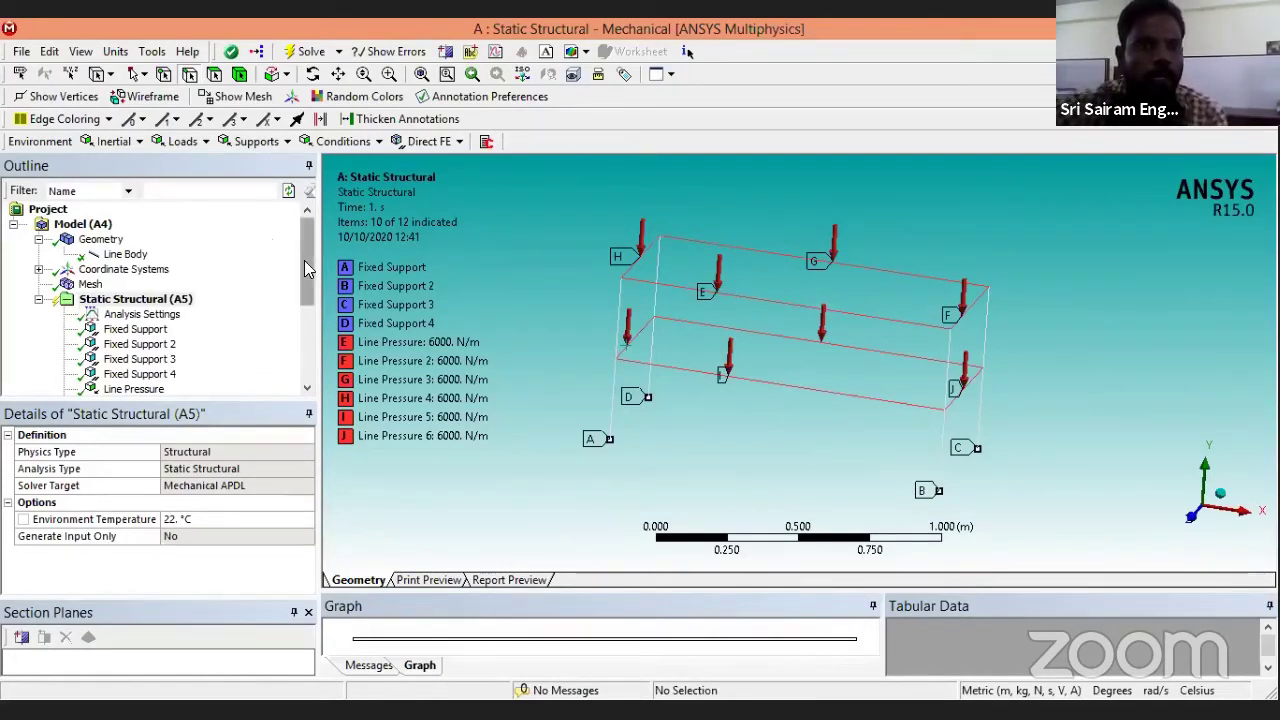
Add a Total Deformation result to the Solution.
{"action": "left_click_drag", "start_coordinate": [305, 268], "coordinate": [293, 373]}
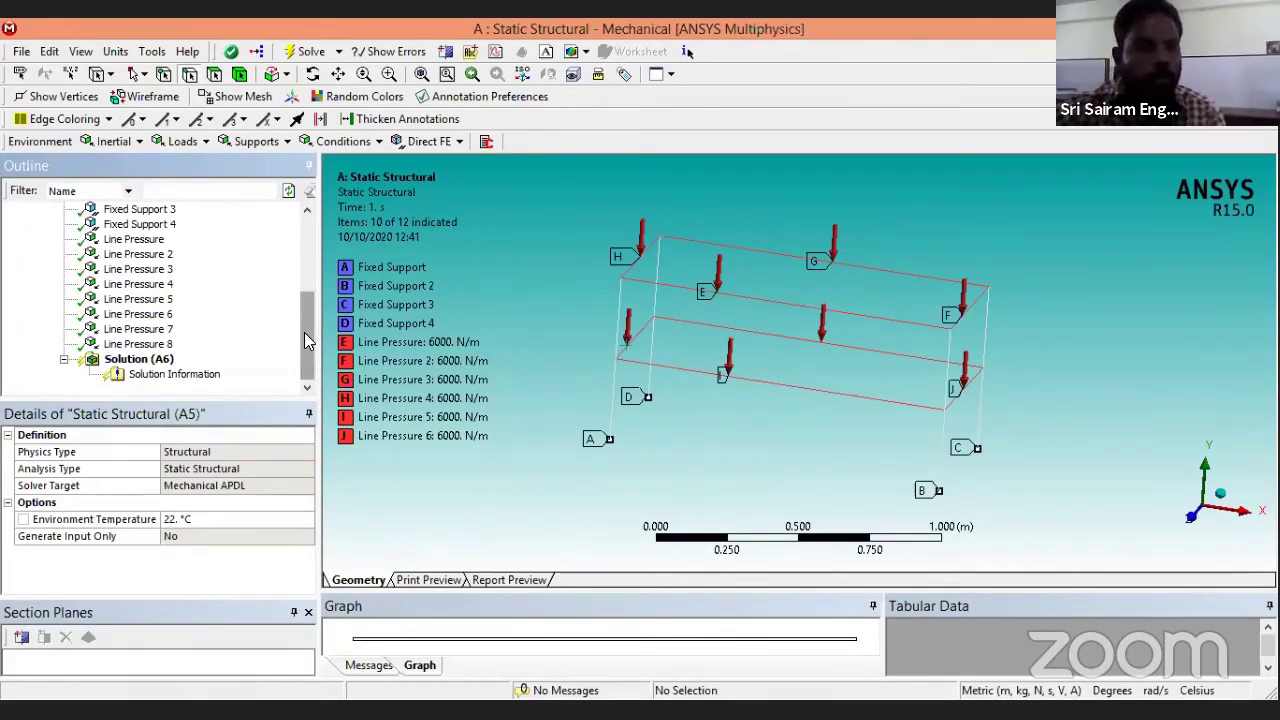
{"action": "right_click", "coordinate": [125, 368]}
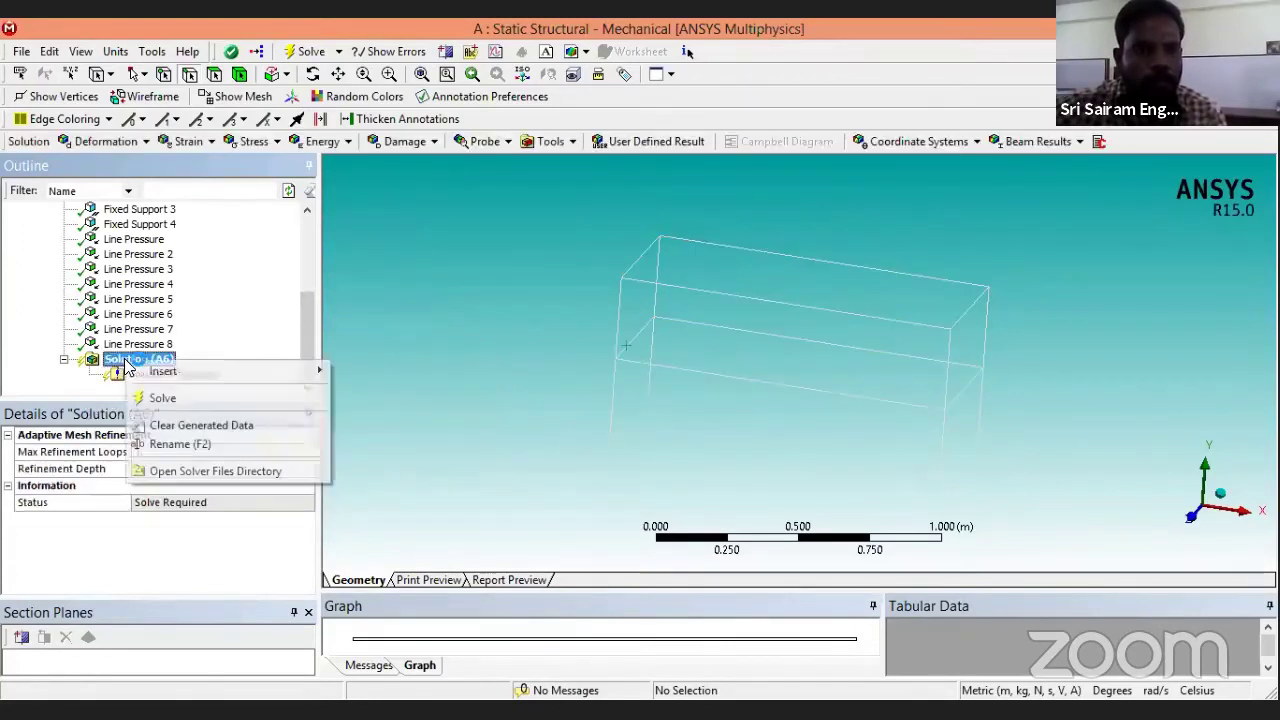
{"action": "mouse_move", "coordinate": [157, 373]}
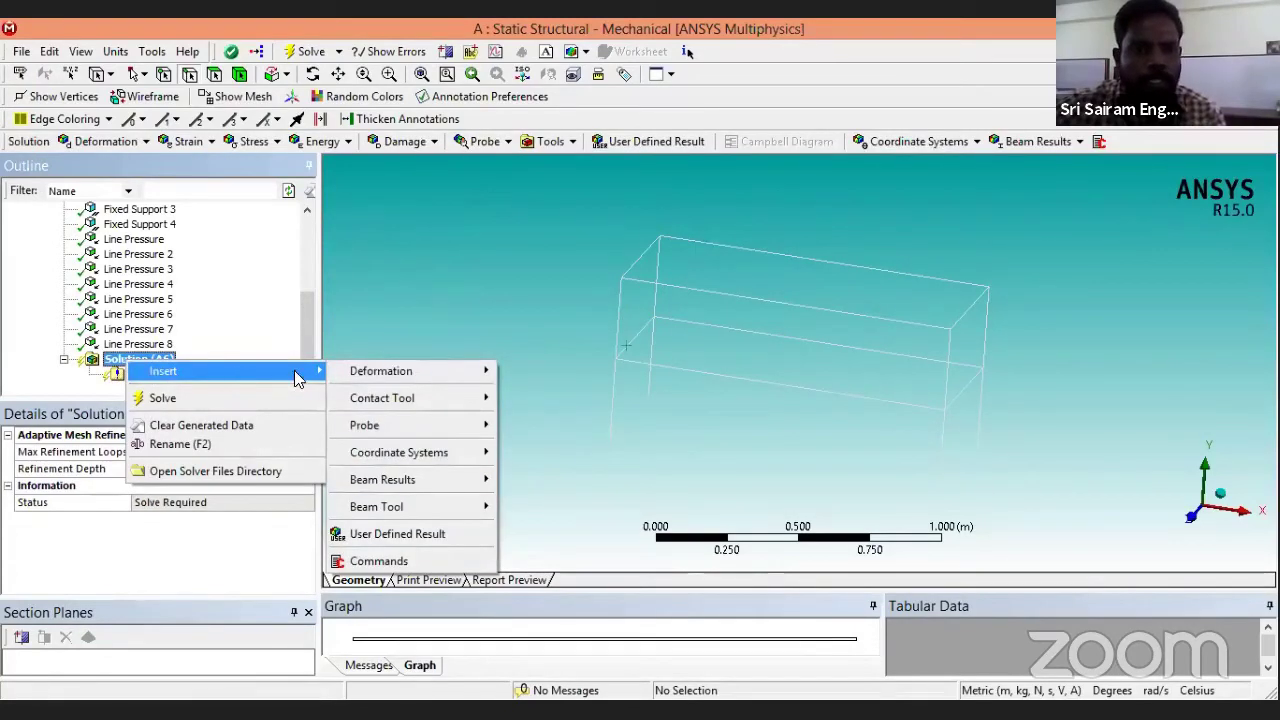
{"action": "mouse_move", "coordinate": [376, 378]}
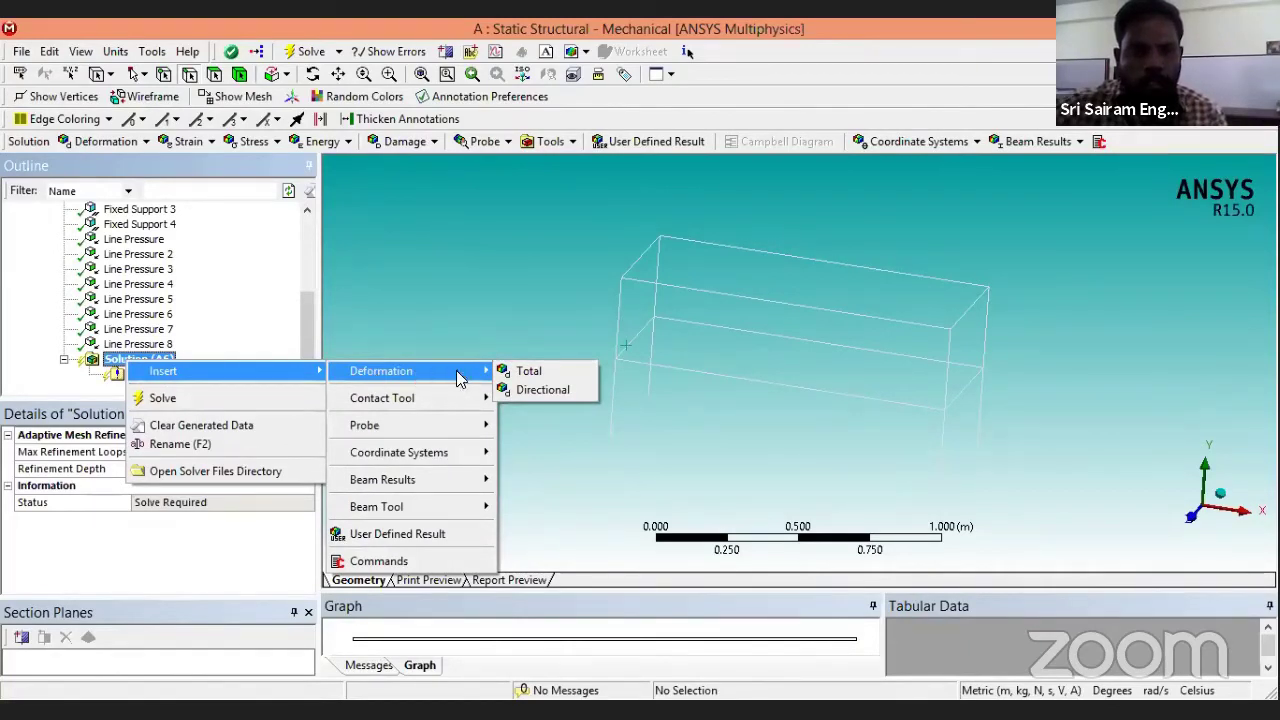
{"action": "left_click", "coordinate": [520, 371]}
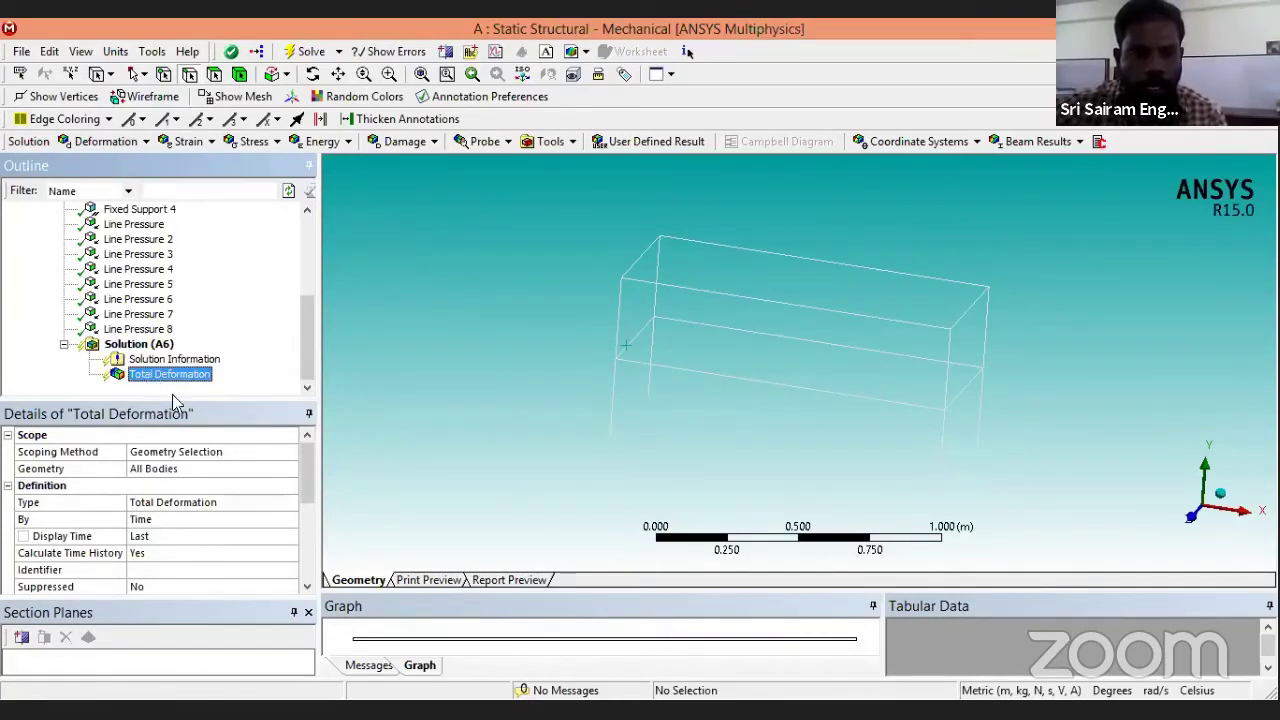
Add a Beam Tool to the Solution and expand it to list its stress results.
{"action": "right_click", "coordinate": [134, 344]}
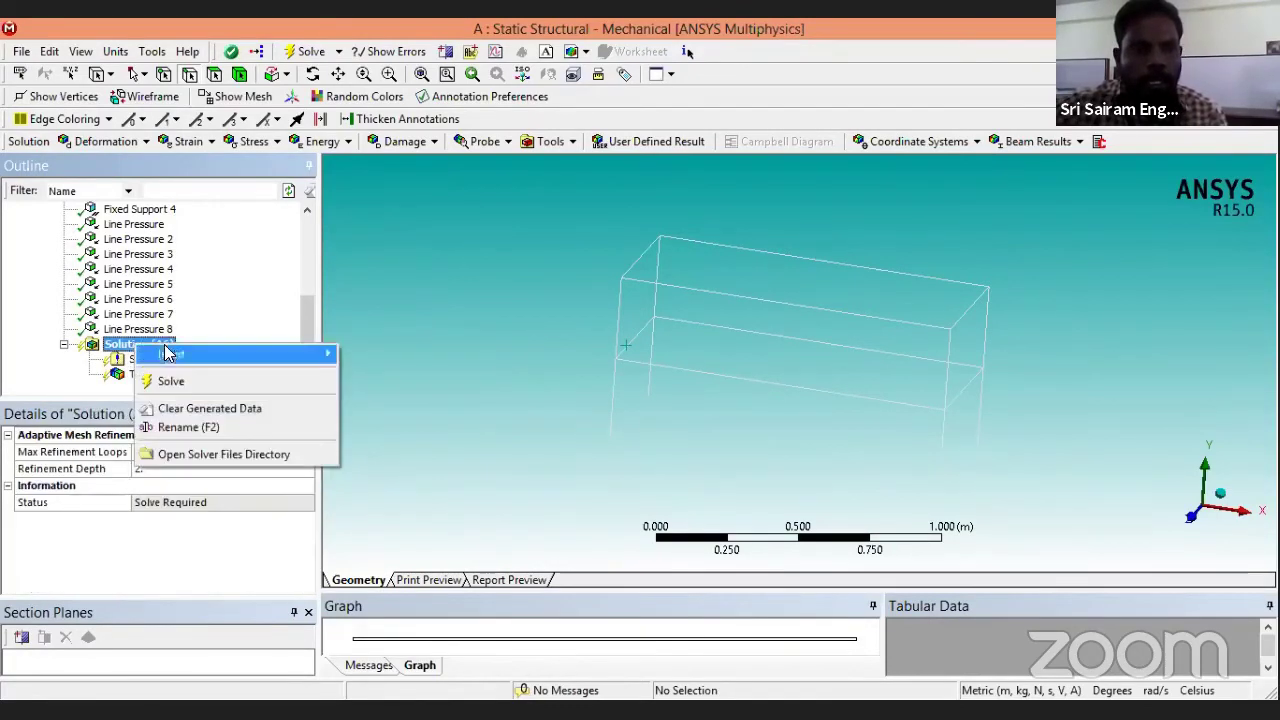
{"action": "mouse_move", "coordinate": [432, 358]}
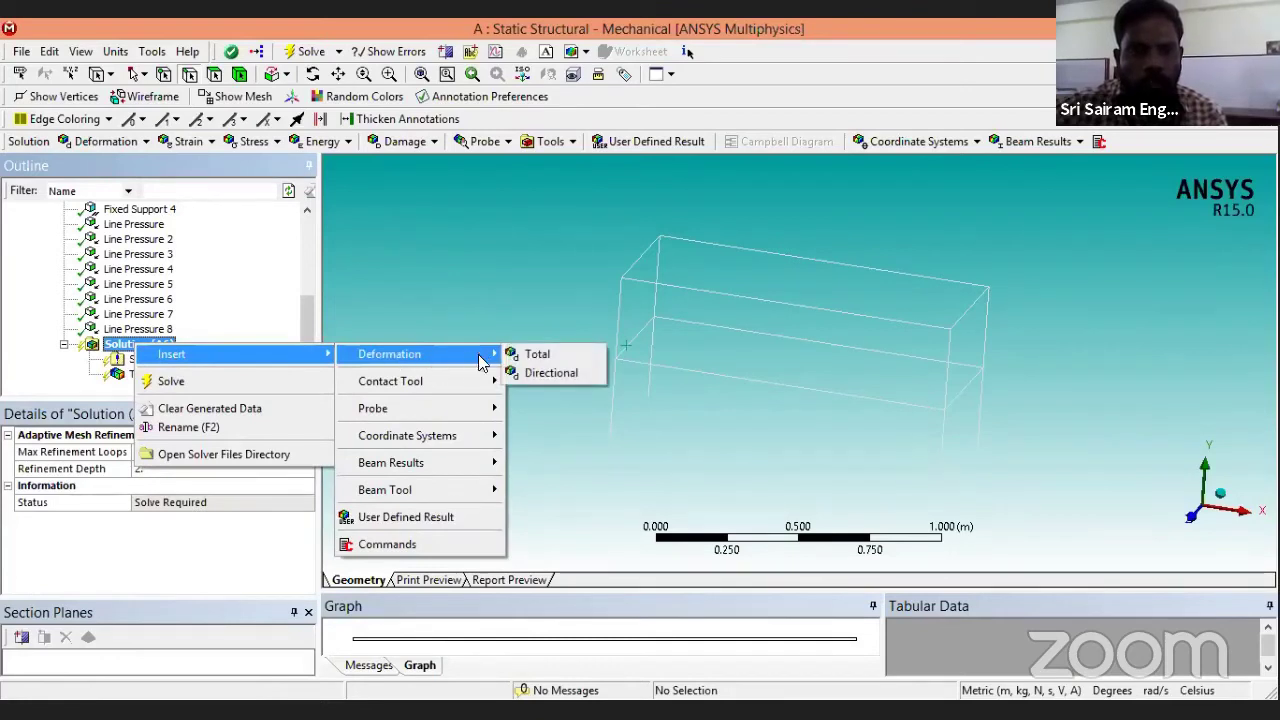
{"action": "mouse_move", "coordinate": [408, 383]}
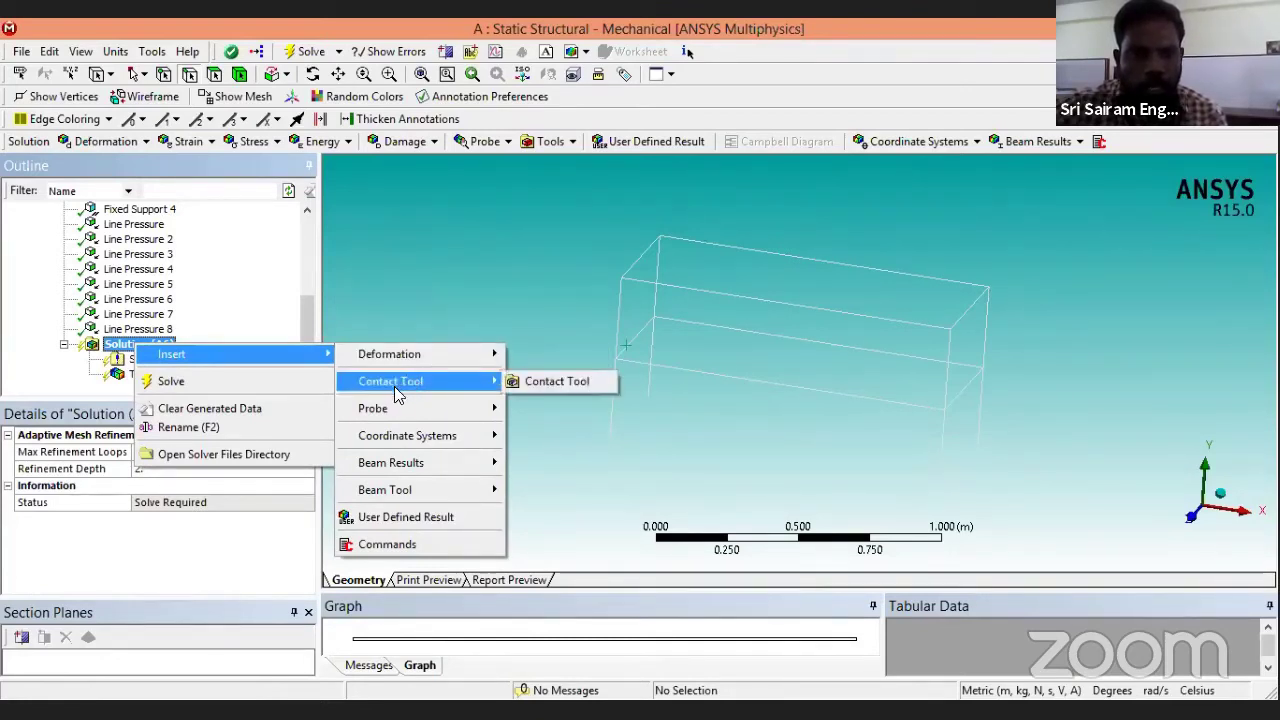
{"action": "mouse_move", "coordinate": [389, 420]}
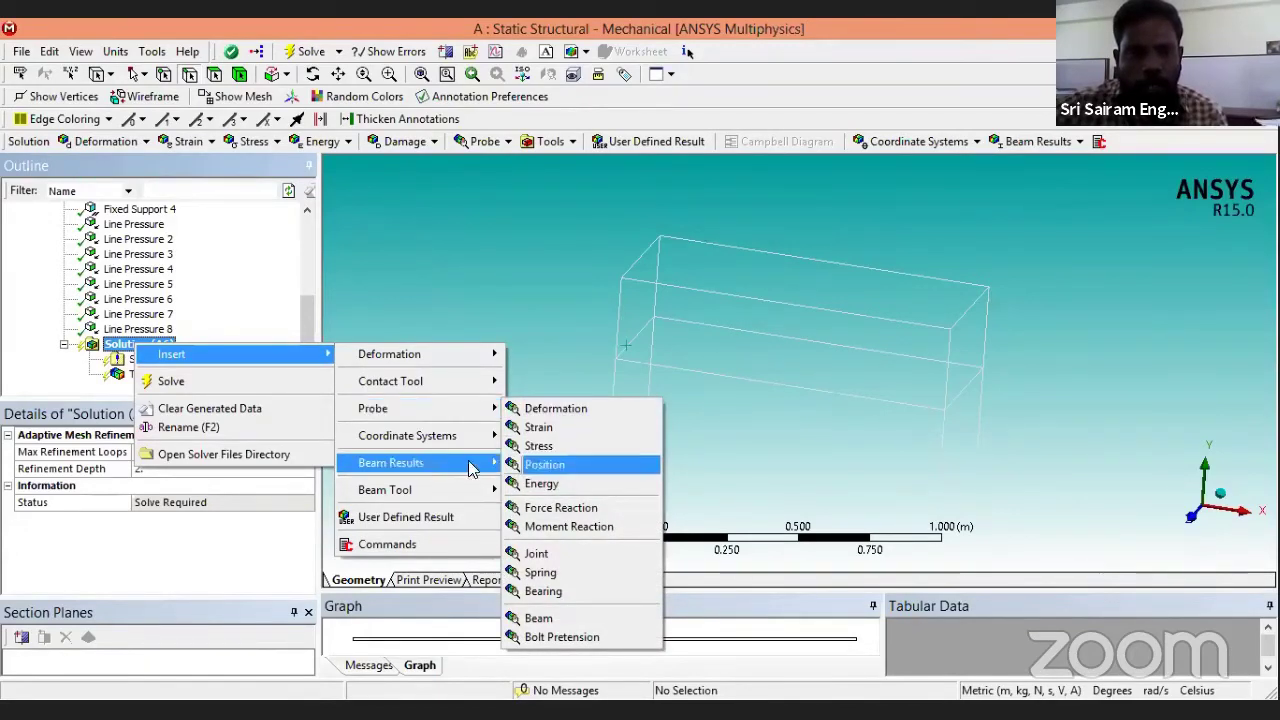
{"action": "mouse_move", "coordinate": [405, 489]}
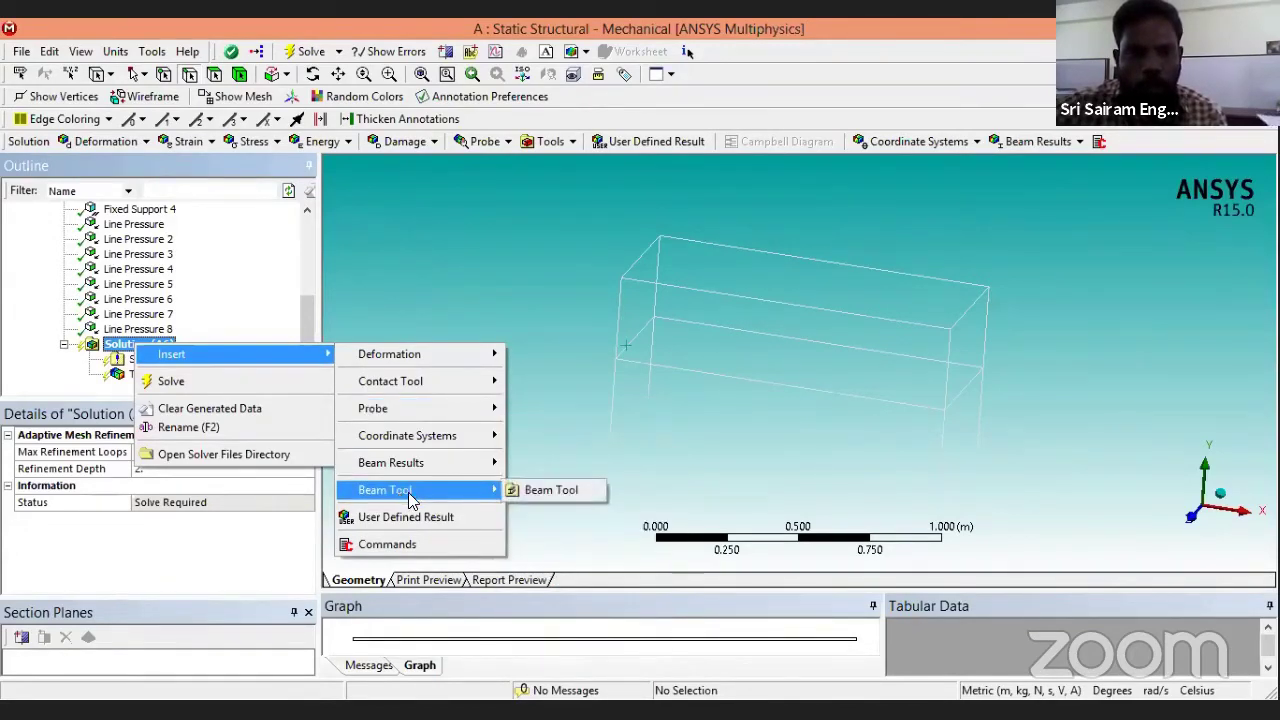
{"action": "left_click", "coordinate": [530, 492]}
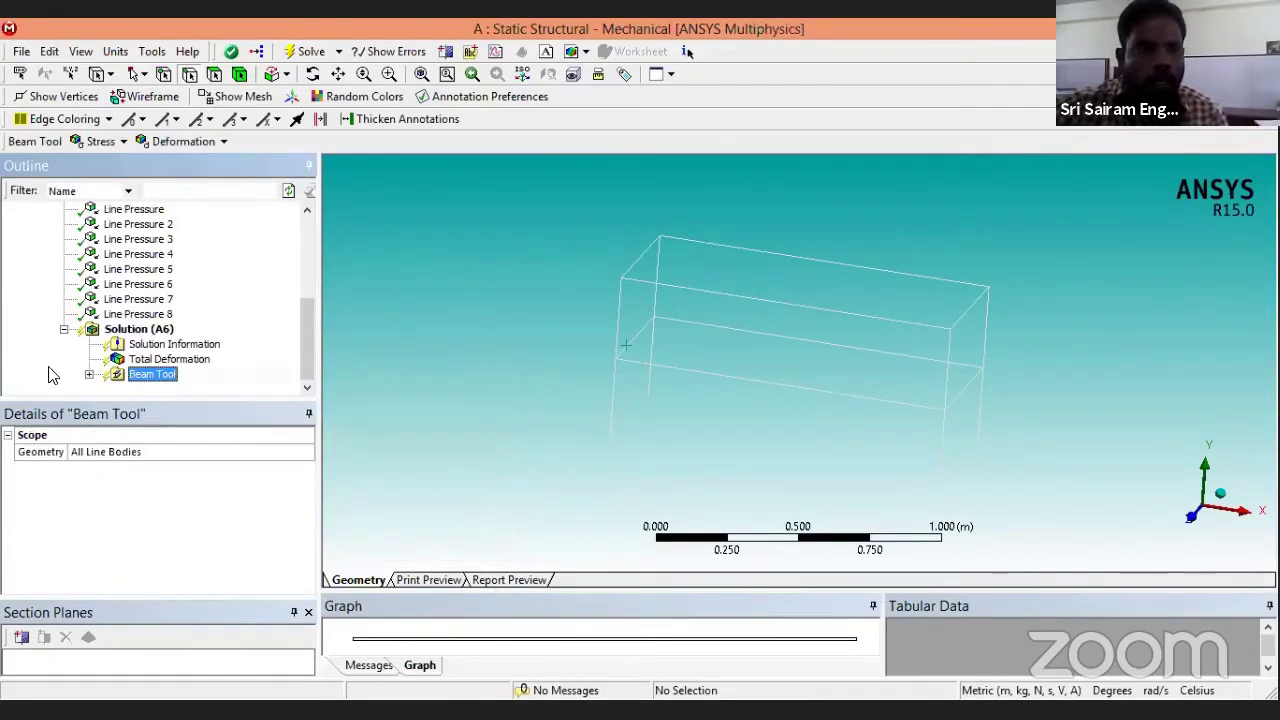
{"action": "left_click", "coordinate": [89, 374]}
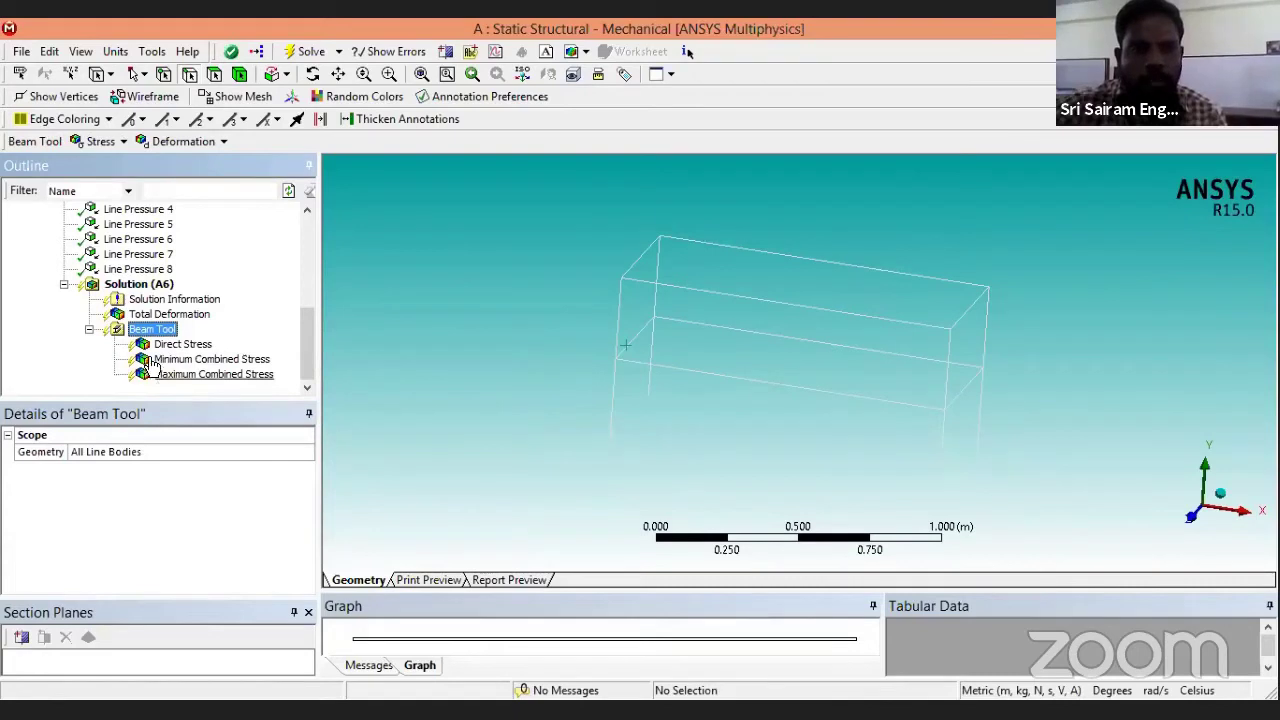
{"action": "right_click", "coordinate": [148, 288]}
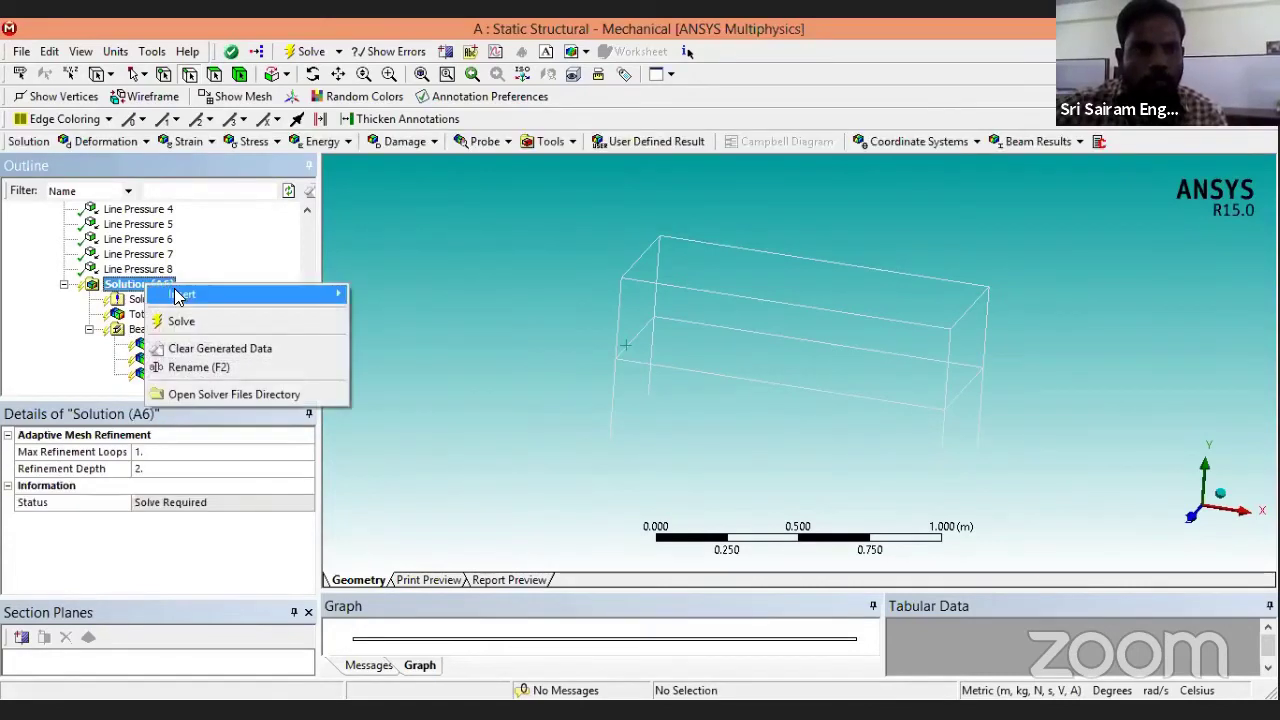
{"action": "mouse_move", "coordinate": [180, 293]}
{"action": "mouse_move", "coordinate": [430, 293]}
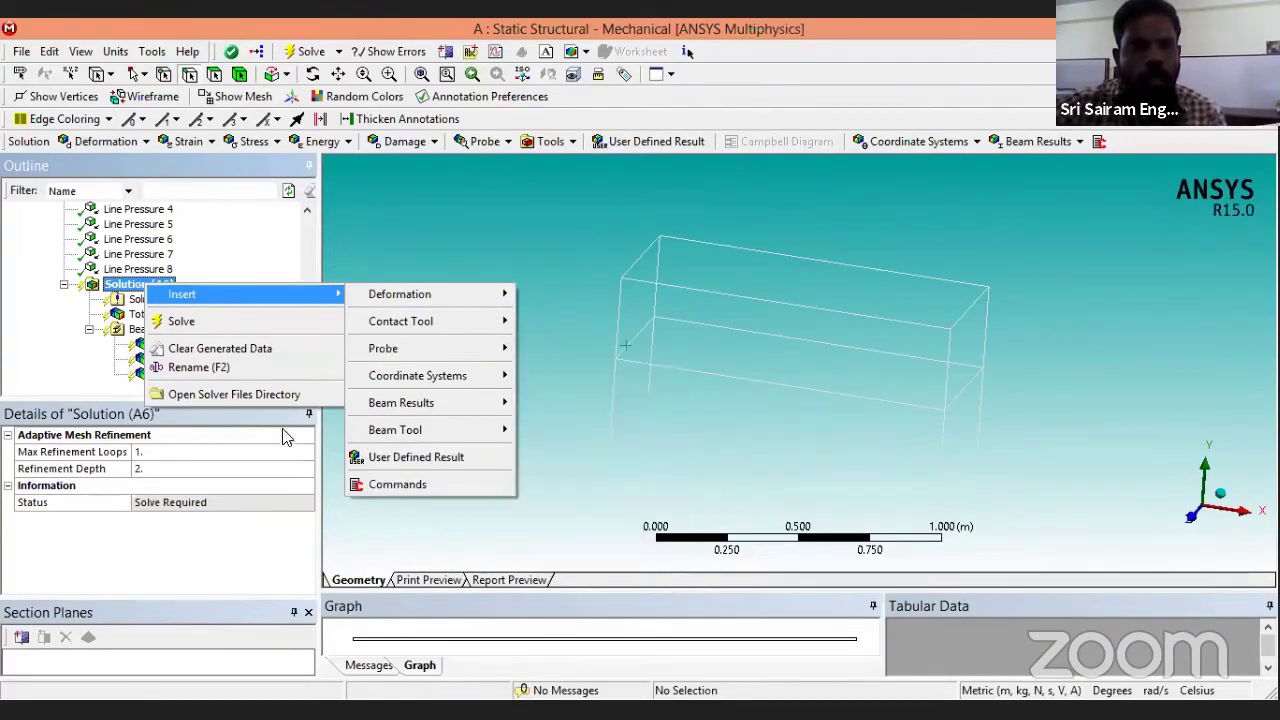
{"action": "left_click", "coordinate": [44, 350]}
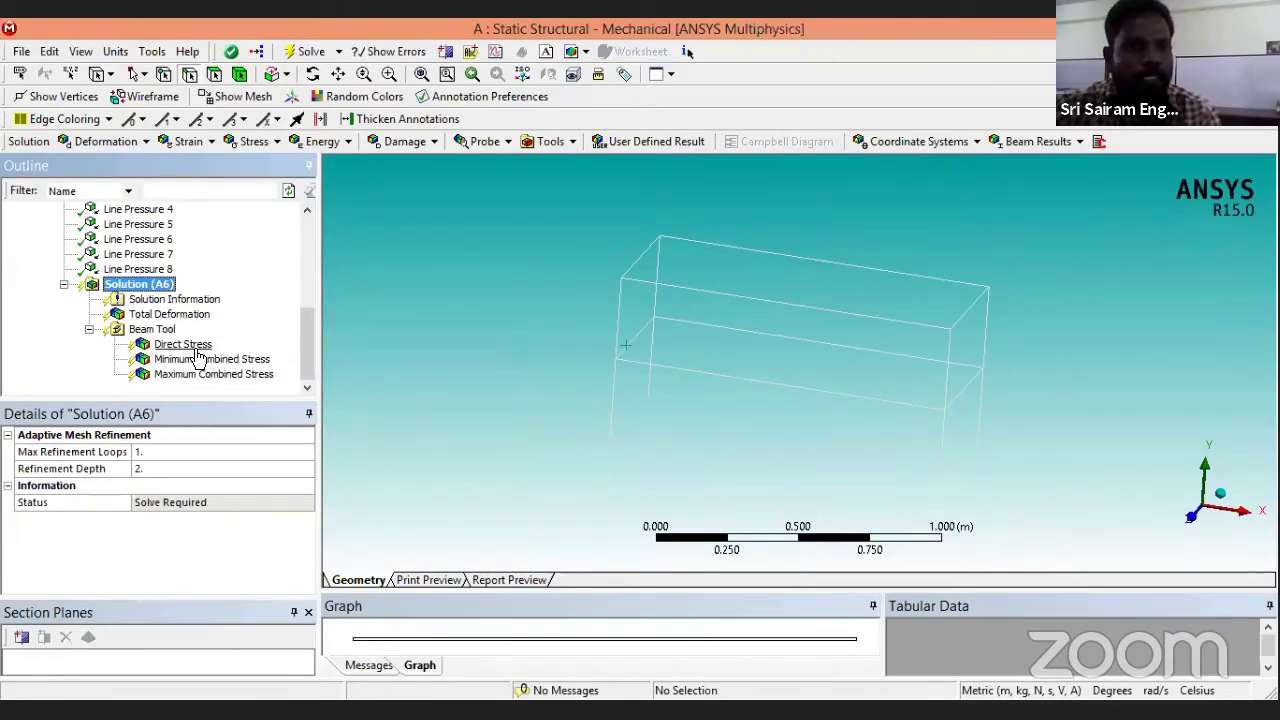
Solve the static structural analysis with the total deformation and beam tool results.
{"action": "right_click", "coordinate": [147, 290]}
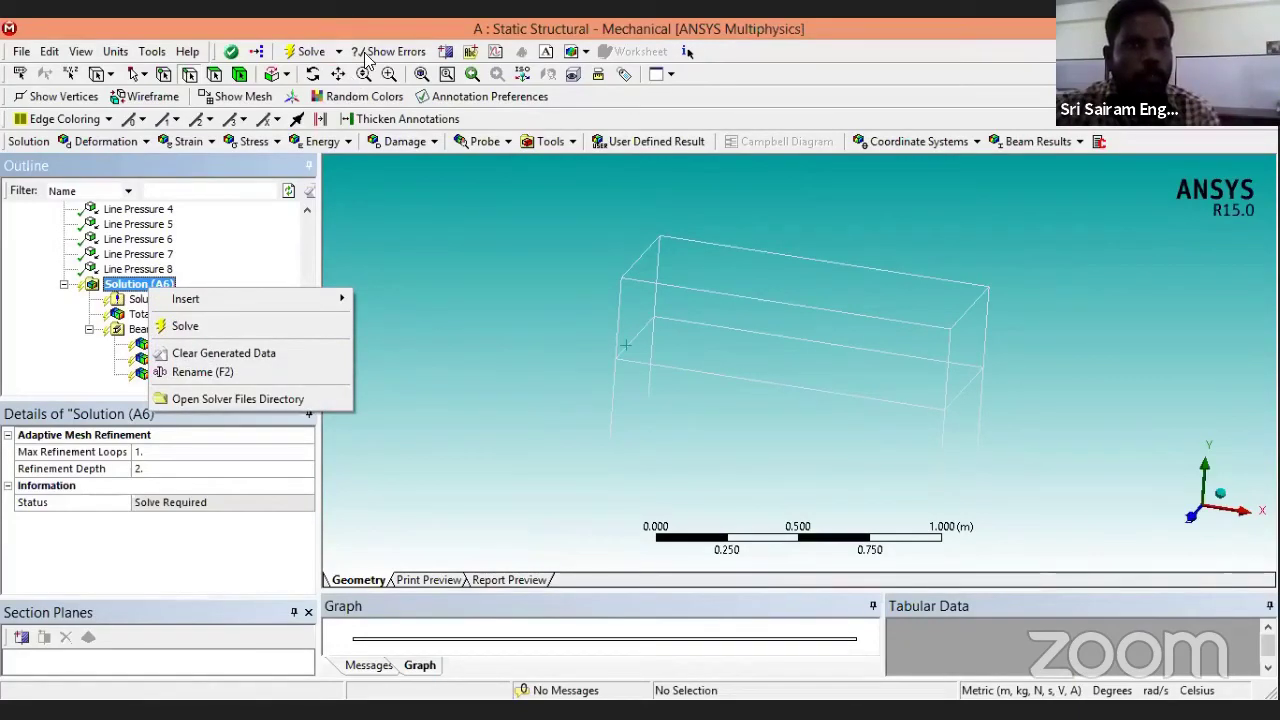
{"action": "left_click", "coordinate": [190, 330]}
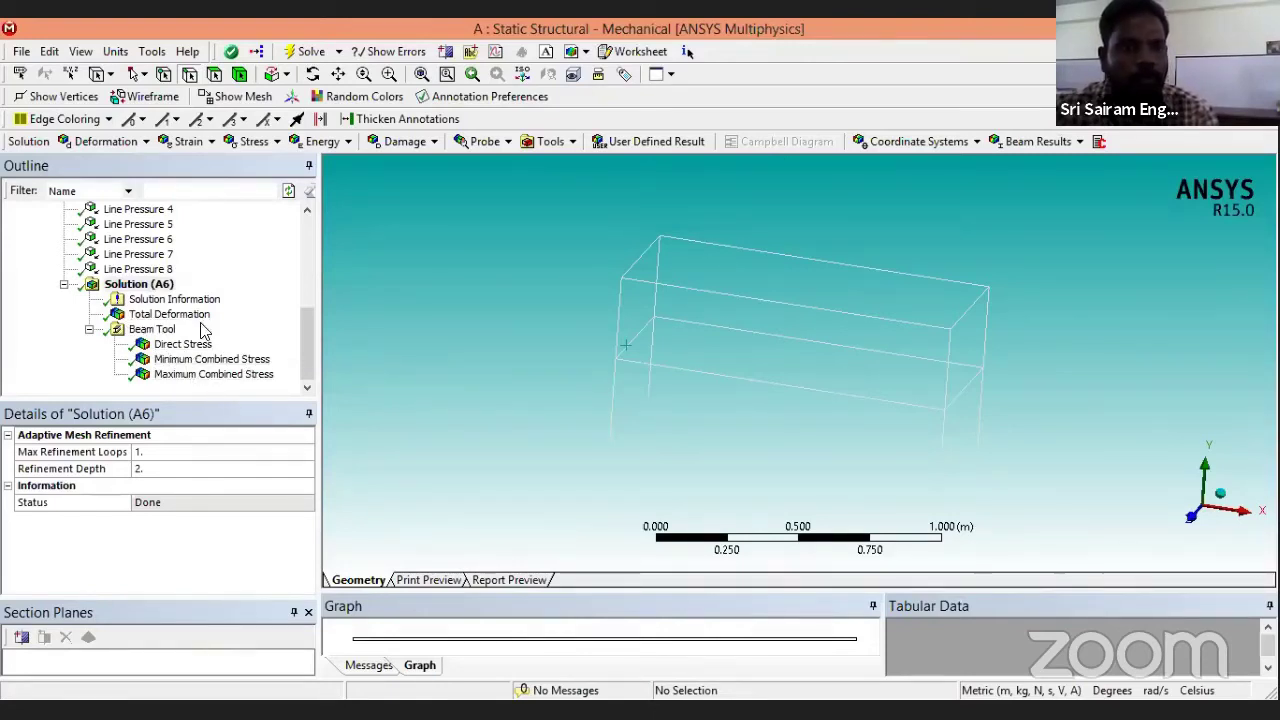
{"action": "left_click", "coordinate": [308, 362]}
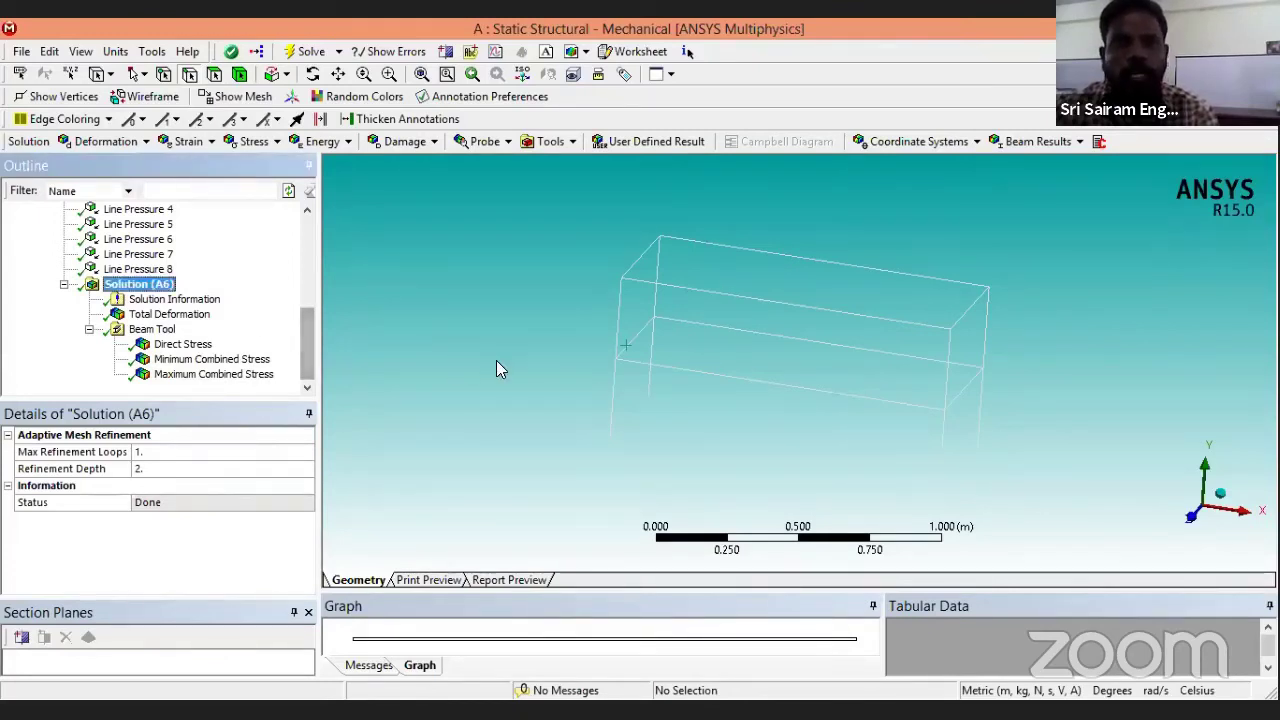
Display the Total Deformation contours and examine the deformed frame from an isometric-like angle.
{"action": "left_click", "coordinate": [162, 318]}
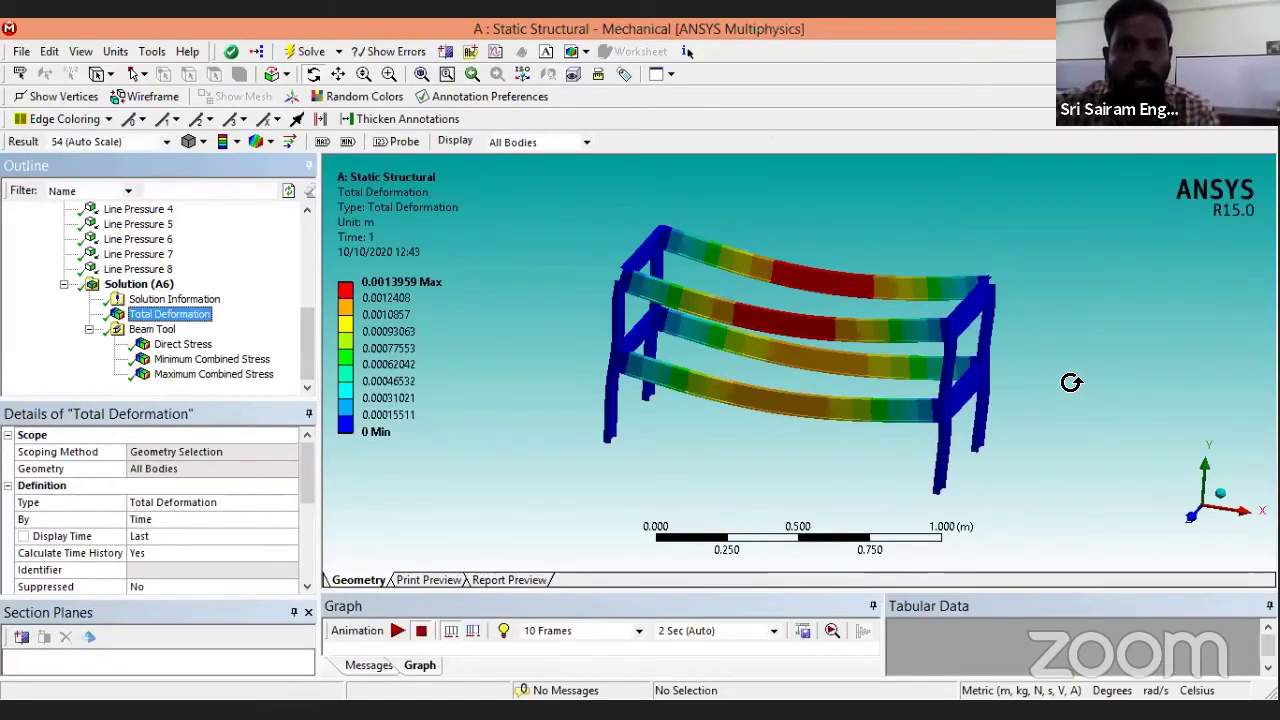
{"action": "left_click_drag", "start_coordinate": [1071, 382], "coordinate": [817, 294]}
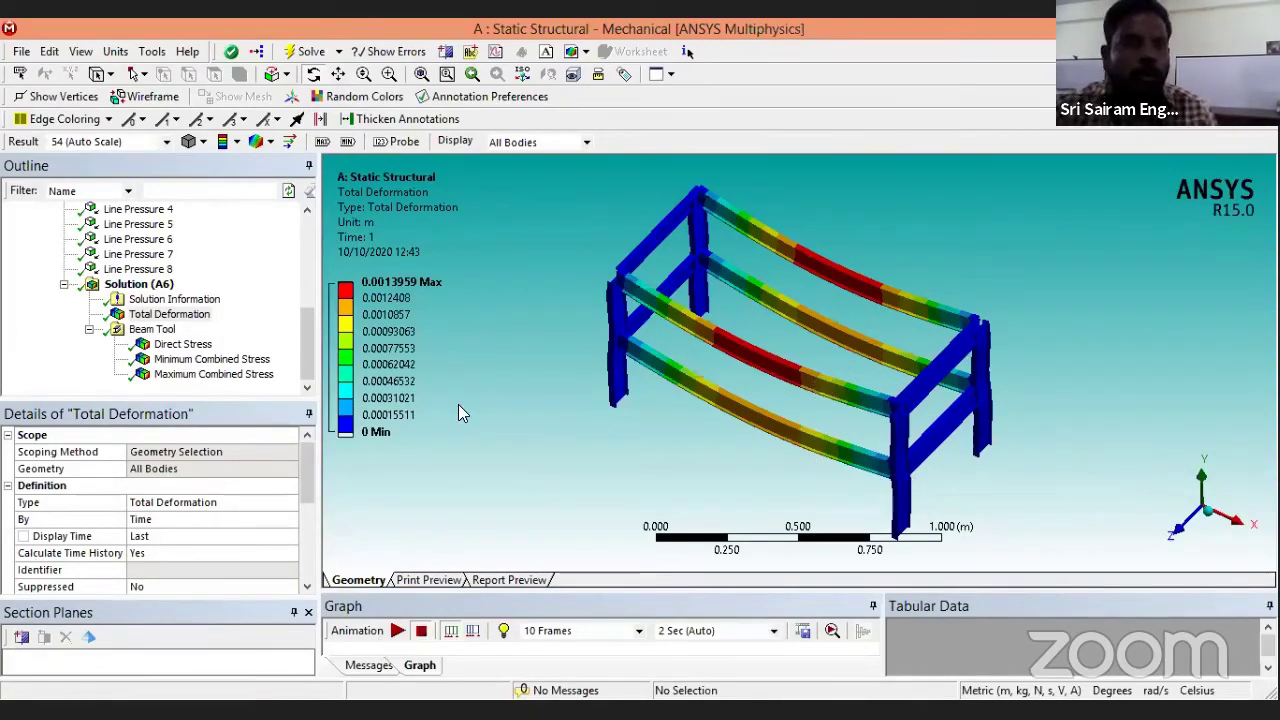
{"action": "left_click", "coordinate": [165, 316]}
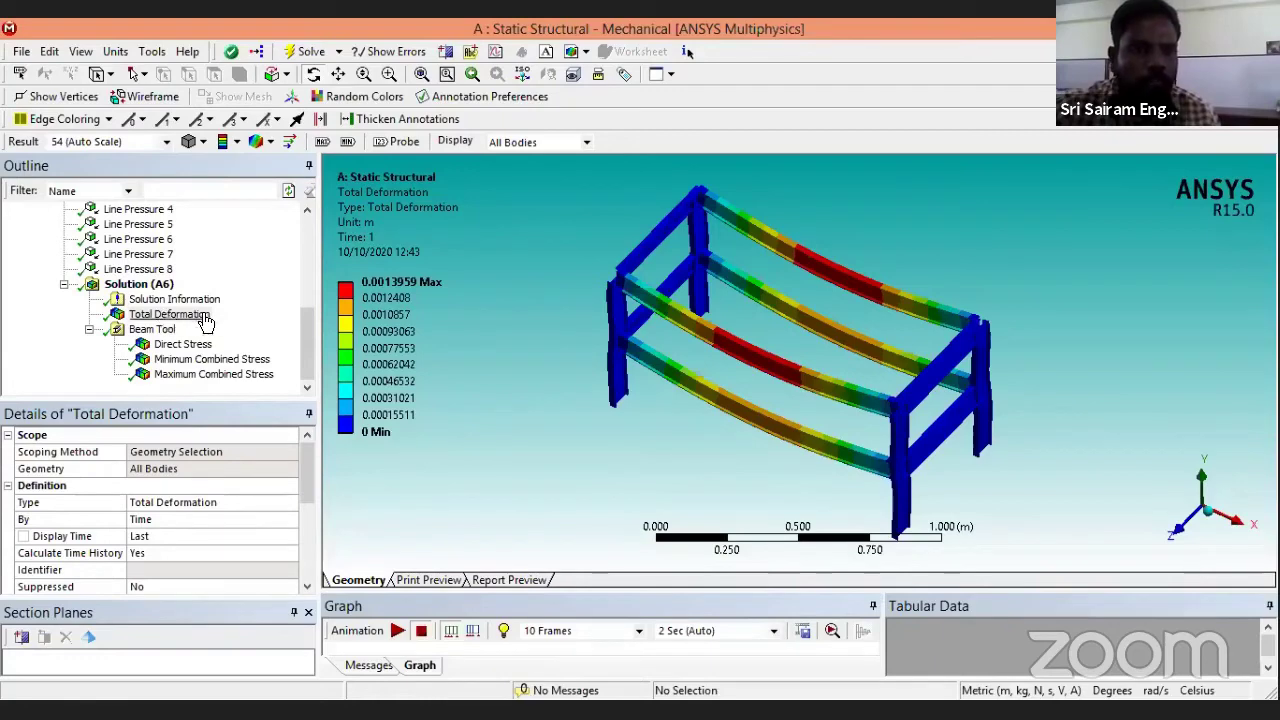
Display the Beam Tool's Direct Stress result on the frame and play its animation briefly.
{"action": "left_click", "coordinate": [184, 345]}
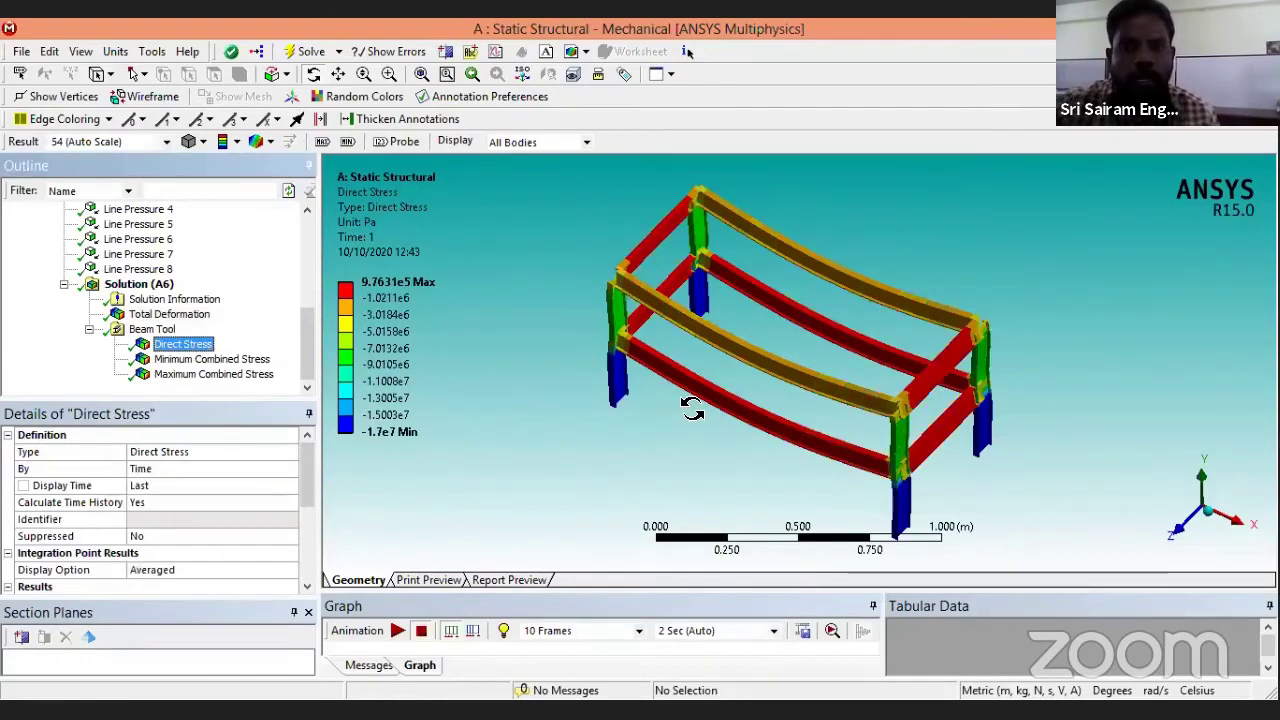
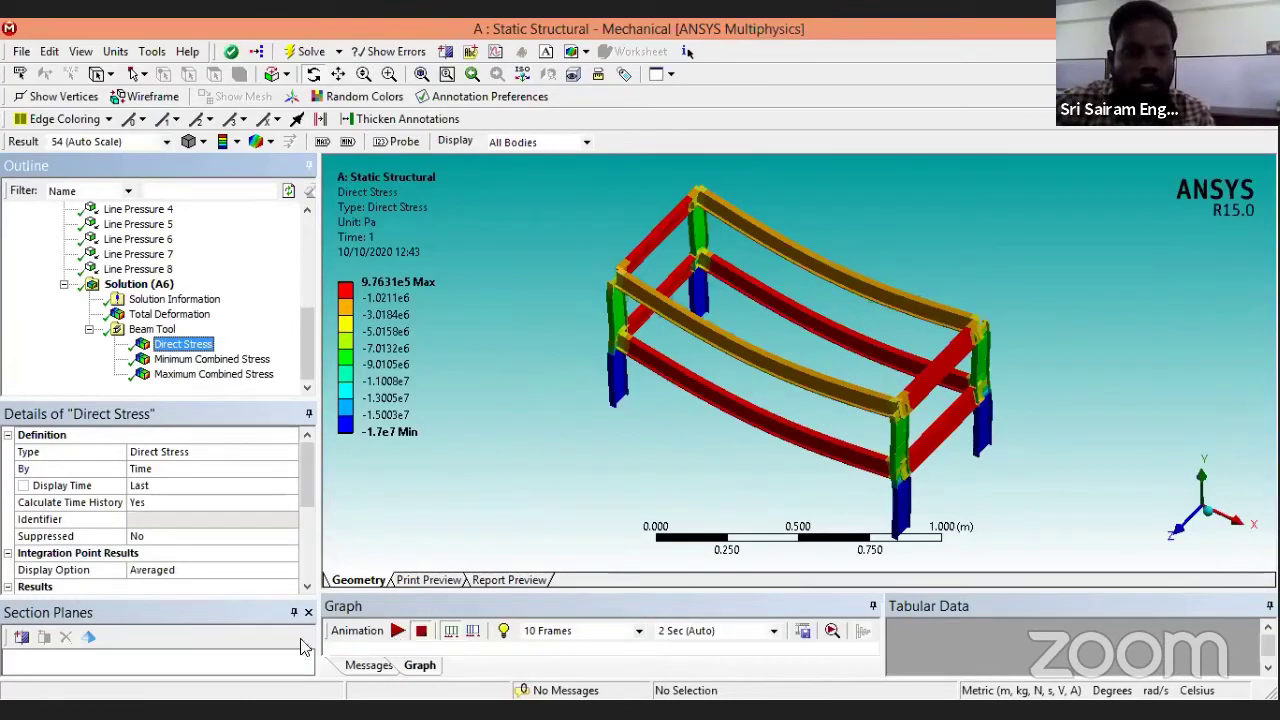
{"action": "left_click", "coordinate": [390, 631]}
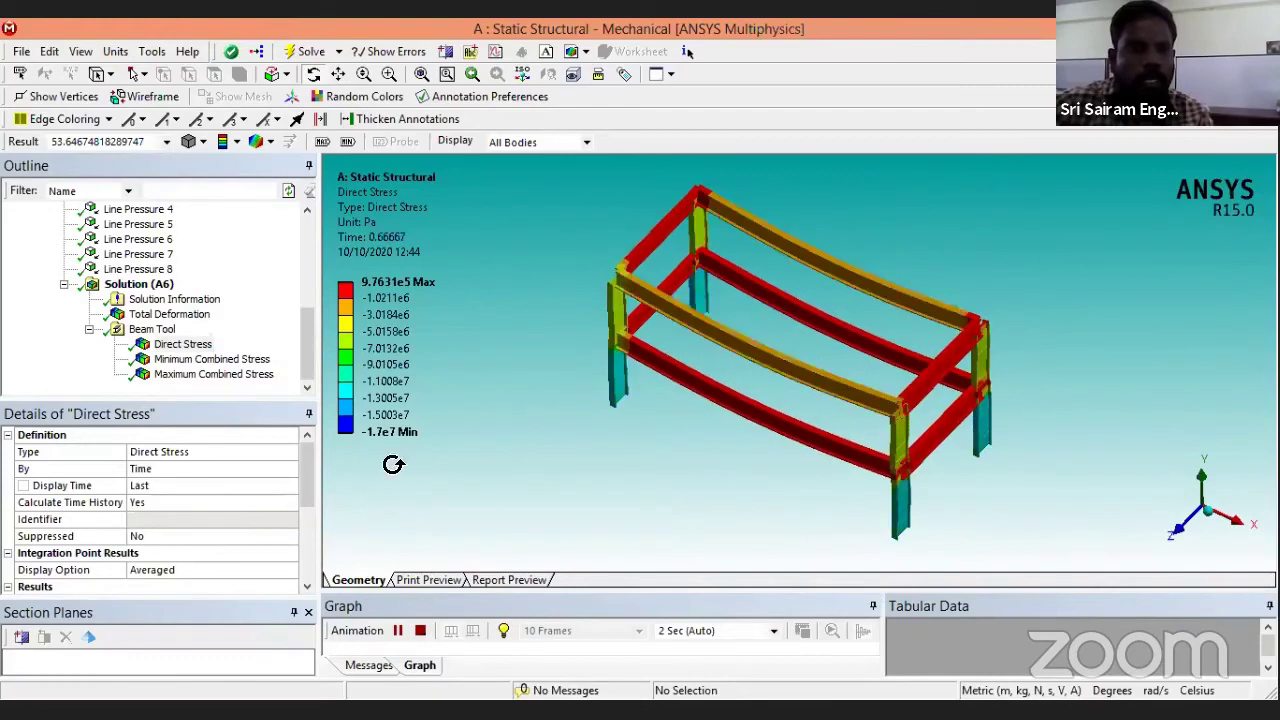
{"action": "left_click", "coordinate": [397, 630]}
Play the Total Deformation animation to examine how the frame bends under load, and stop it at the end.
{"action": "left_click", "coordinate": [180, 316]}
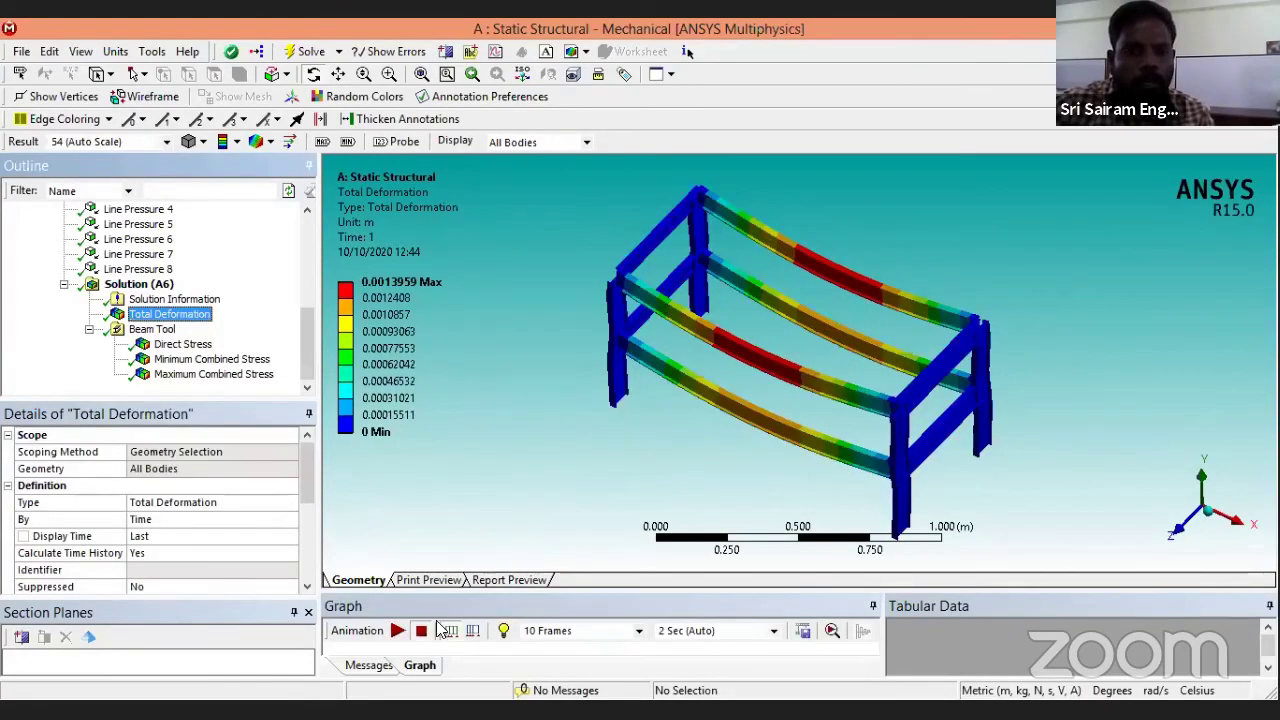
{"action": "left_click", "coordinate": [397, 631]}
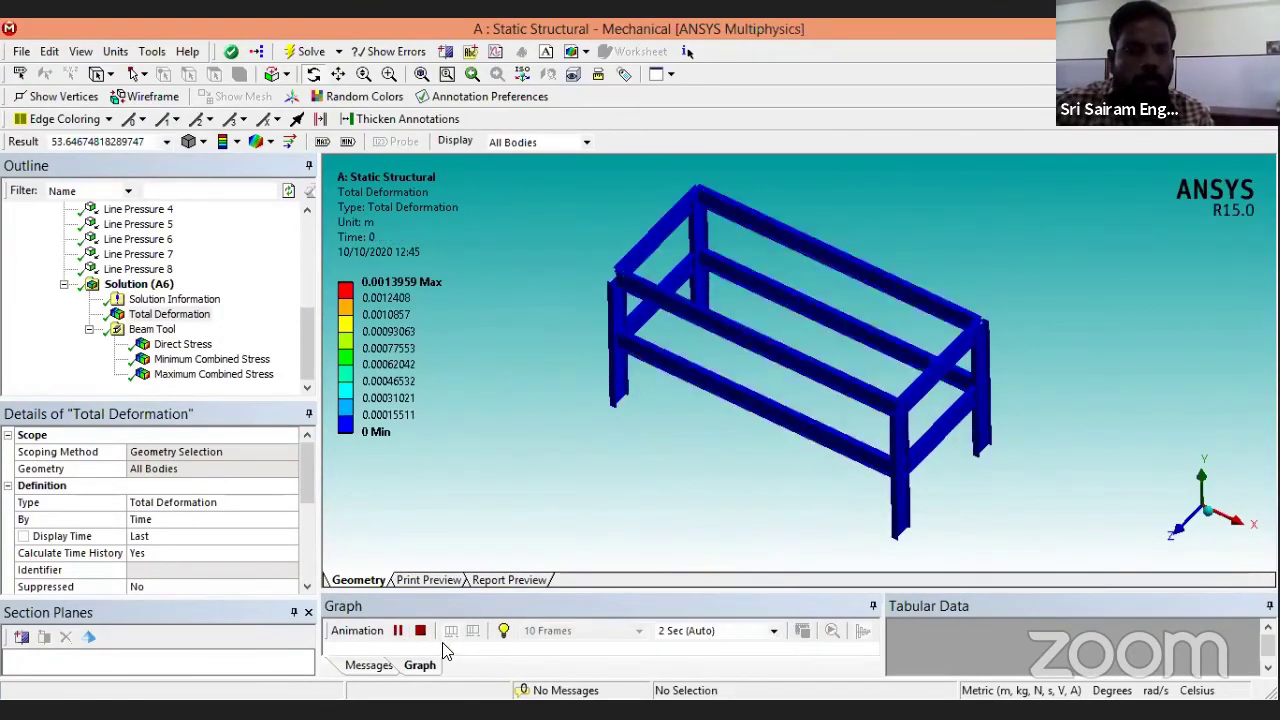
{"action": "left_click", "coordinate": [397, 632]}
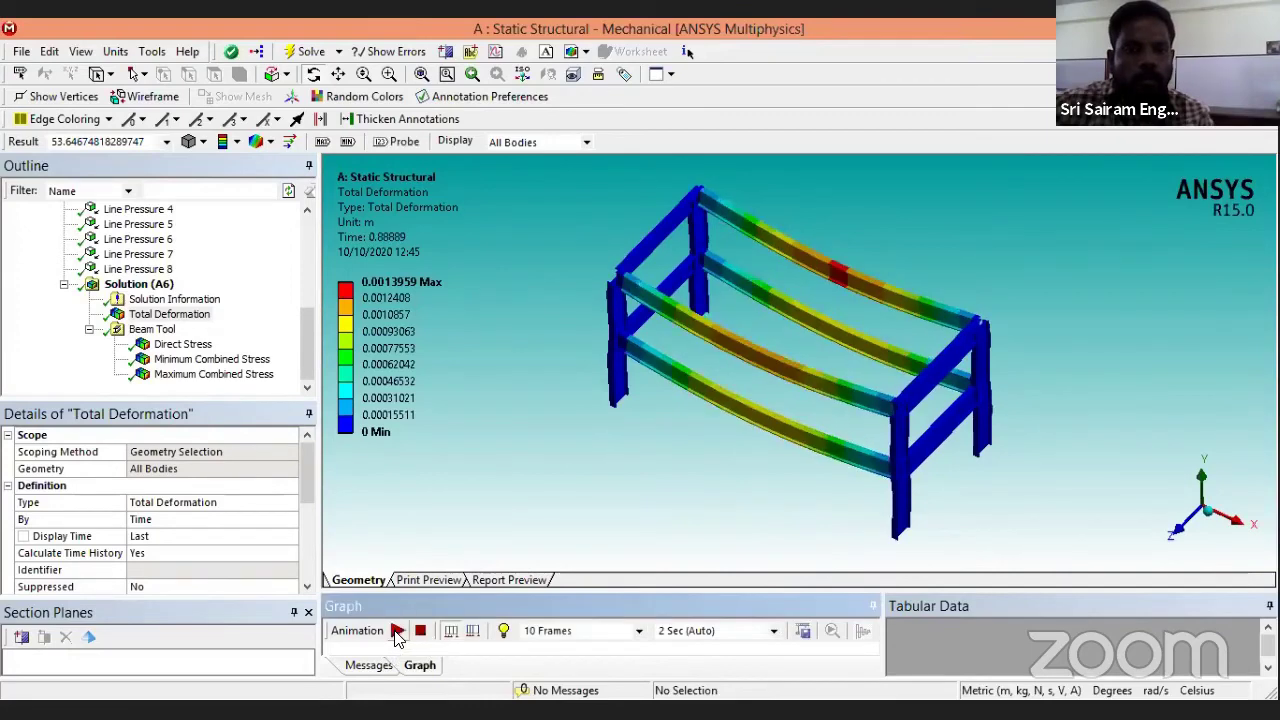
{"action": "left_click", "coordinate": [165, 315]}
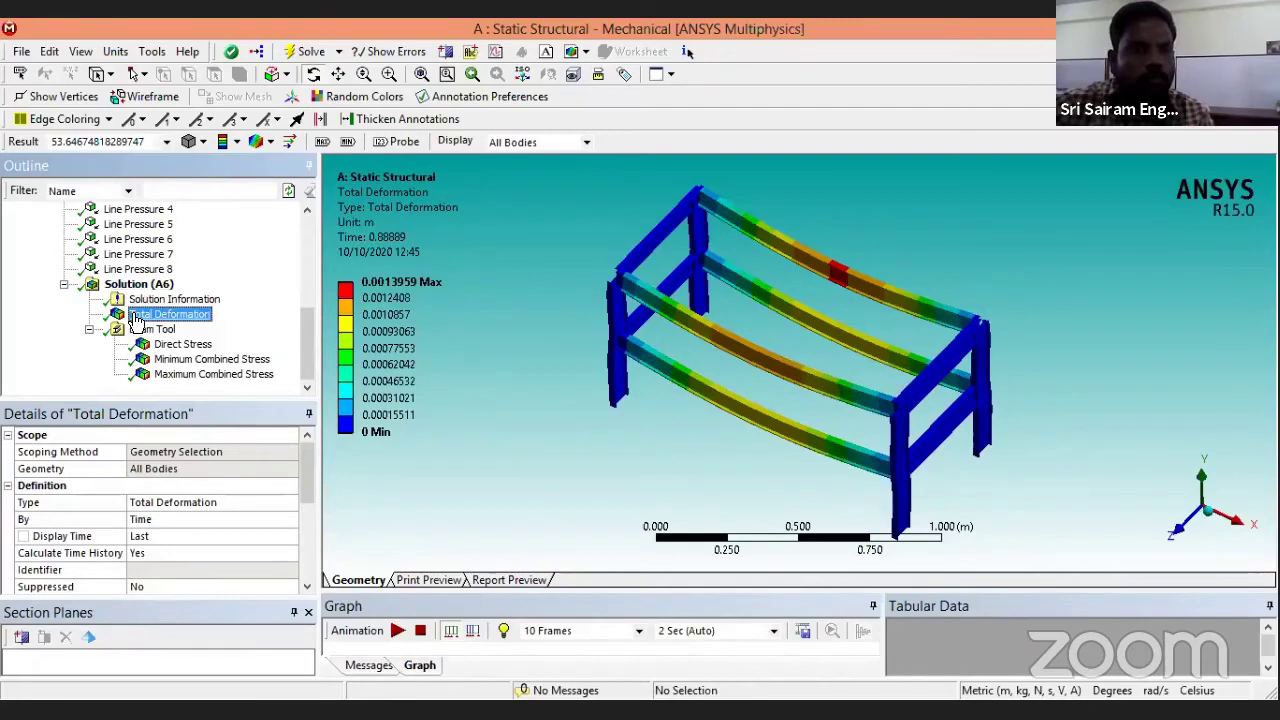
{"action": "left_click", "coordinate": [398, 631]}
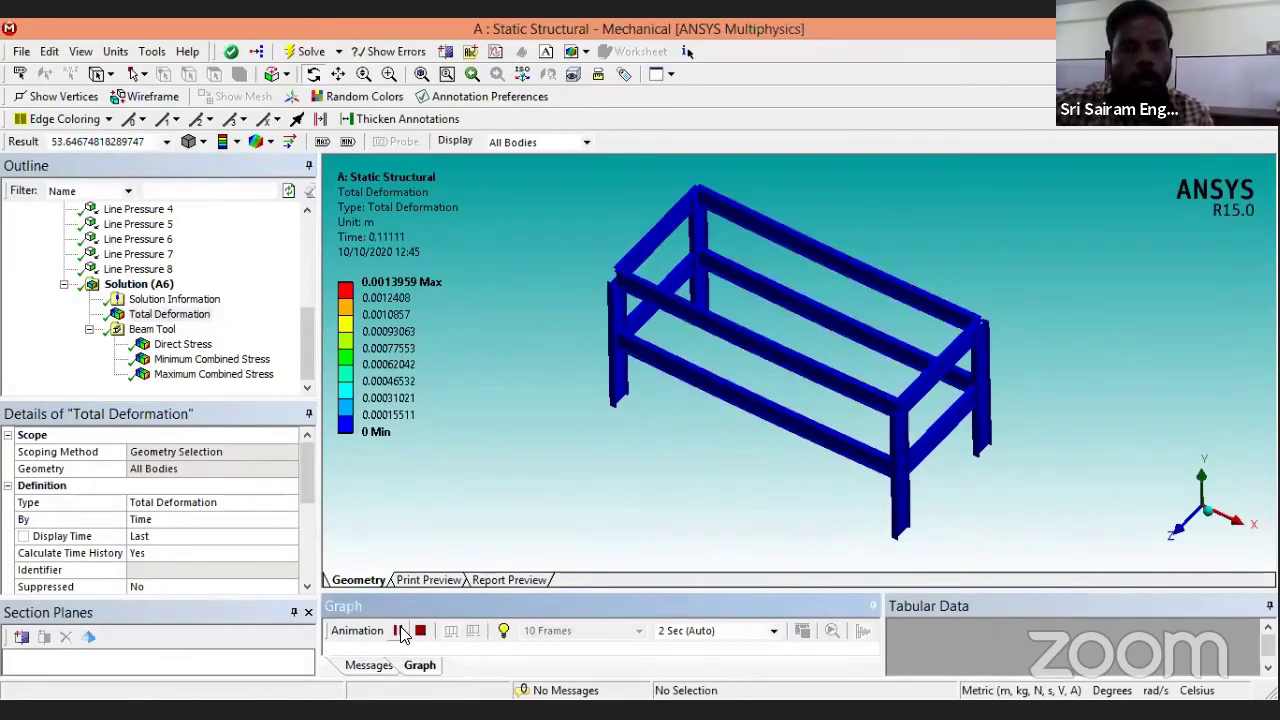
{"action": "left_click", "coordinate": [419, 634]}
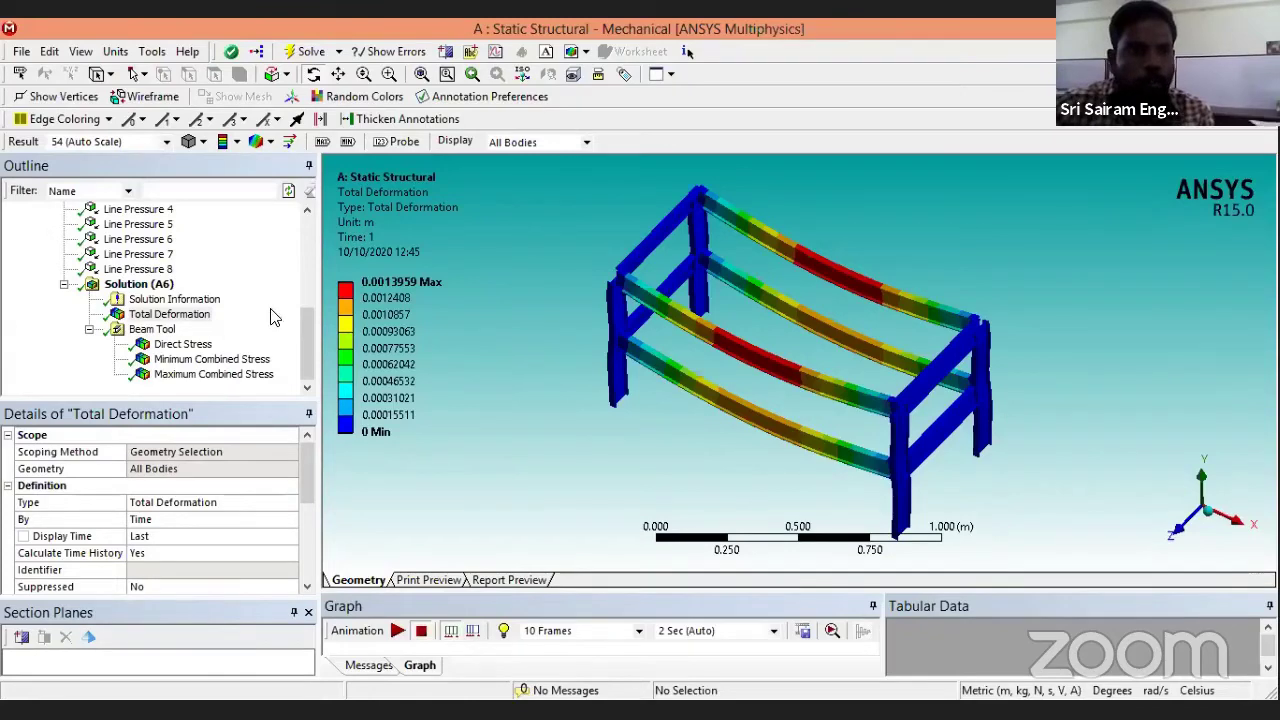
Show the details of the Line Body under the model's geometry.
{"action": "left_click_drag", "start_coordinate": [310, 338], "coordinate": [316, 246]}
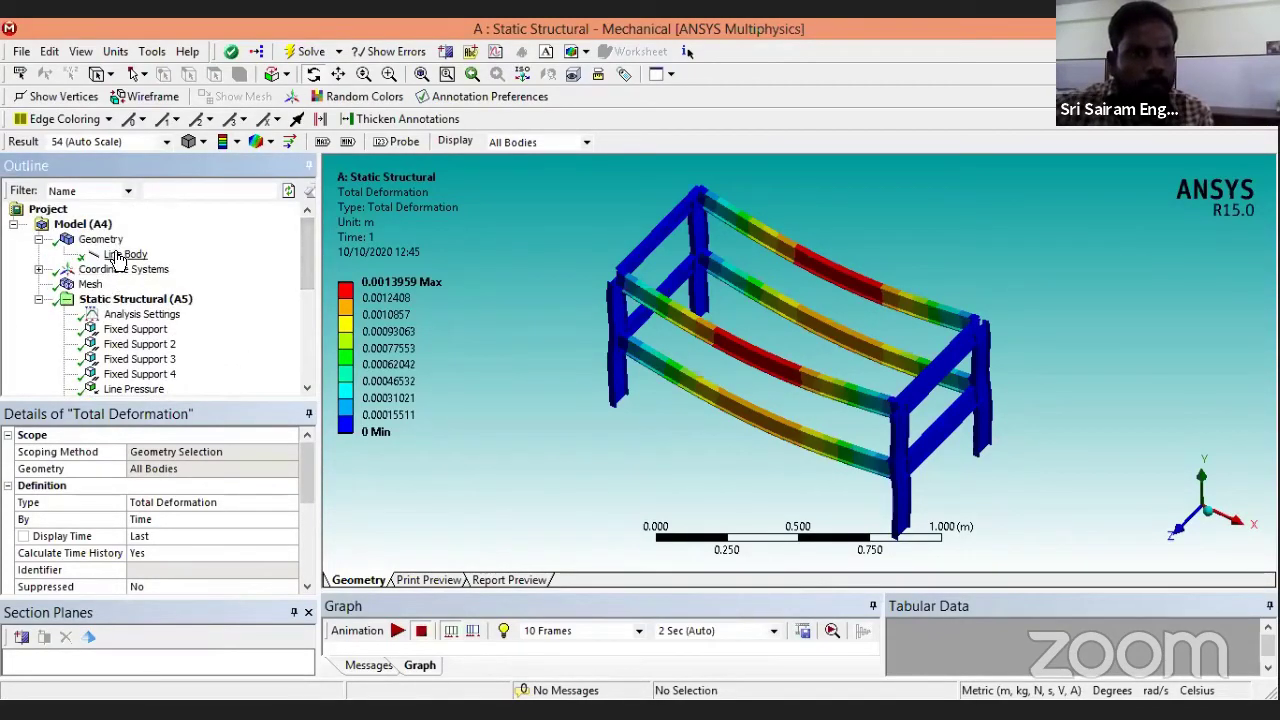
{"action": "left_click", "coordinate": [120, 255]}
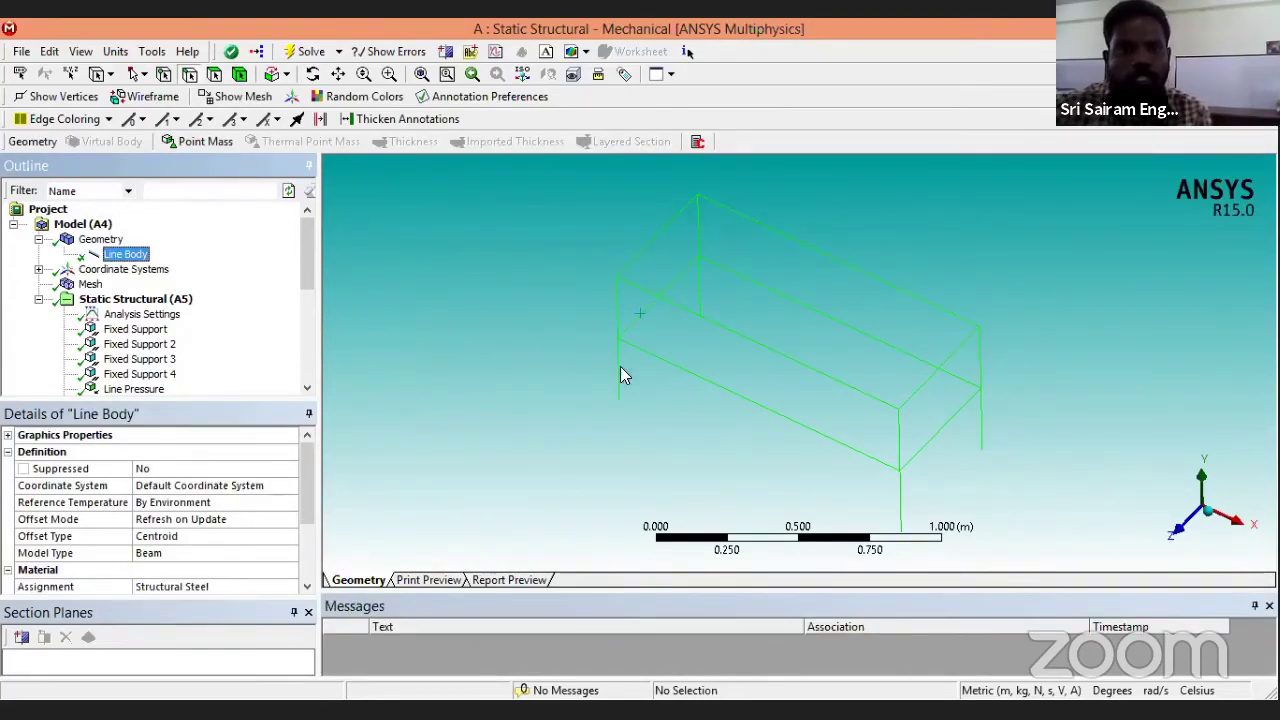
Insert a Figure under the Line Body and another Figure under the Mesh.
{"action": "left_click", "coordinate": [585, 57]}
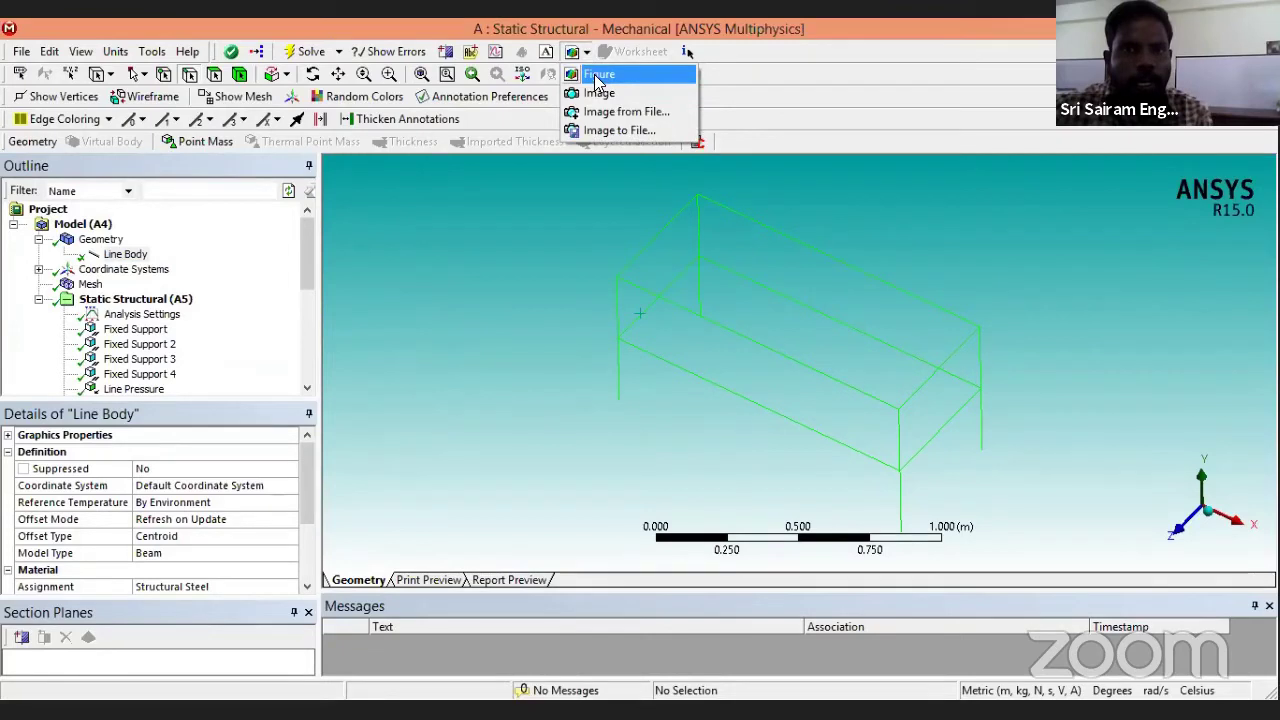
{"action": "left_click", "coordinate": [598, 75]}
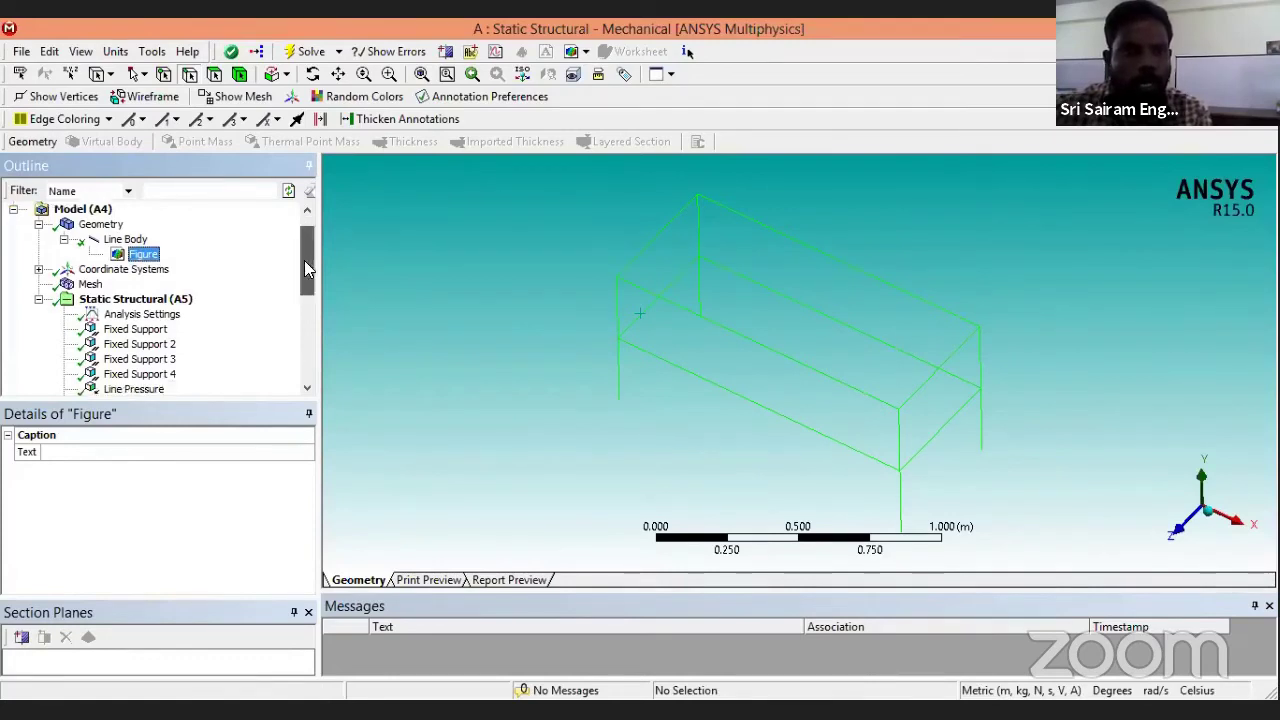
{"action": "left_click_drag", "start_coordinate": [302, 258], "coordinate": [302, 322]}
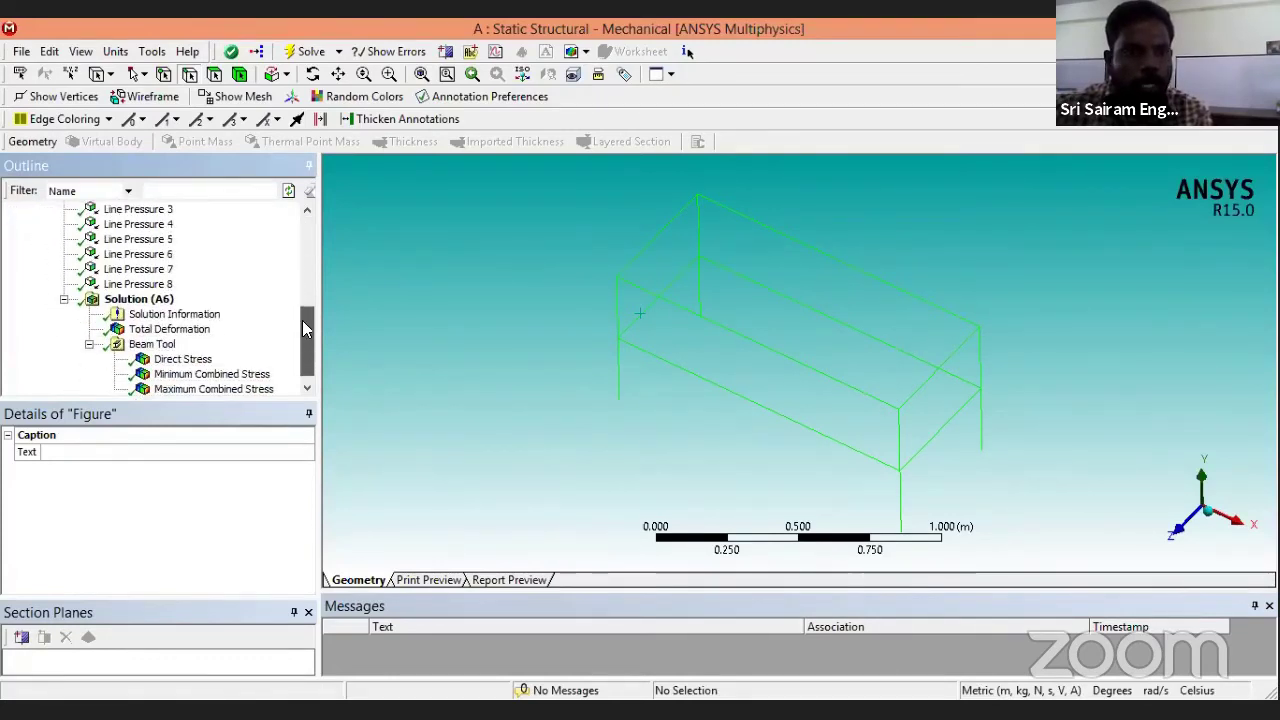
{"action": "left_click_drag", "start_coordinate": [302, 320], "coordinate": [304, 240]}
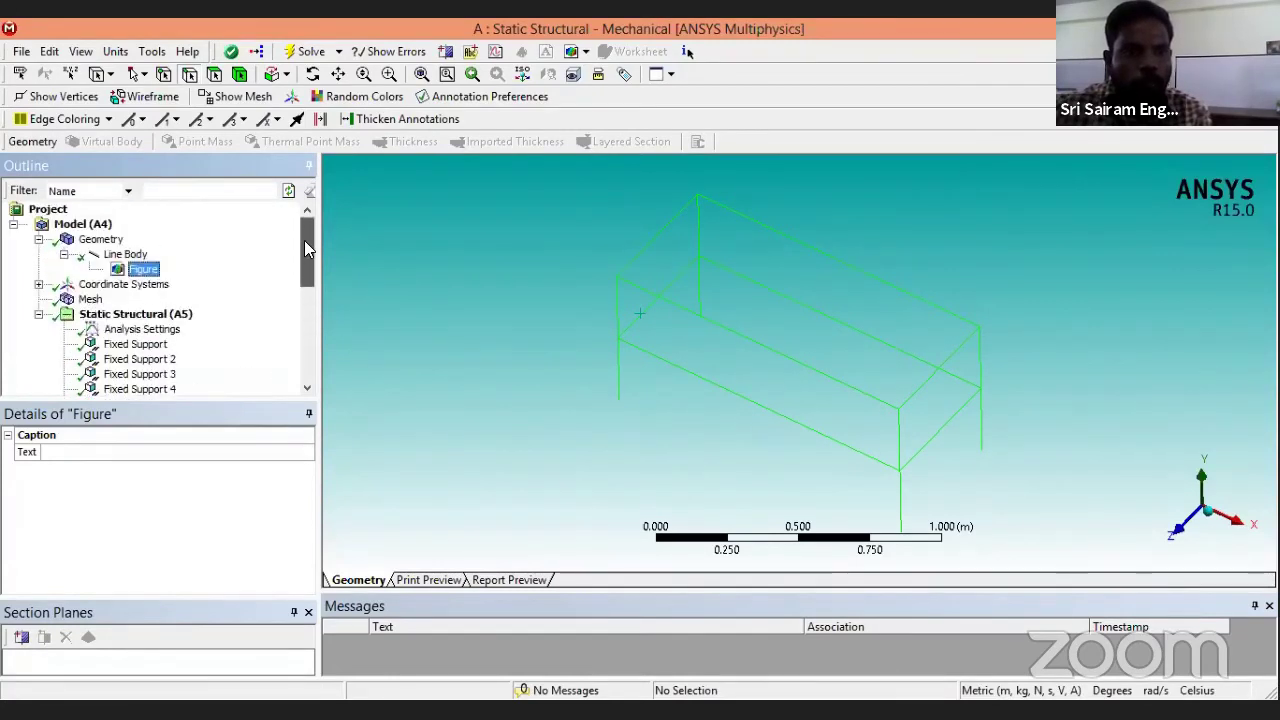
{"action": "left_click", "coordinate": [62, 300]}
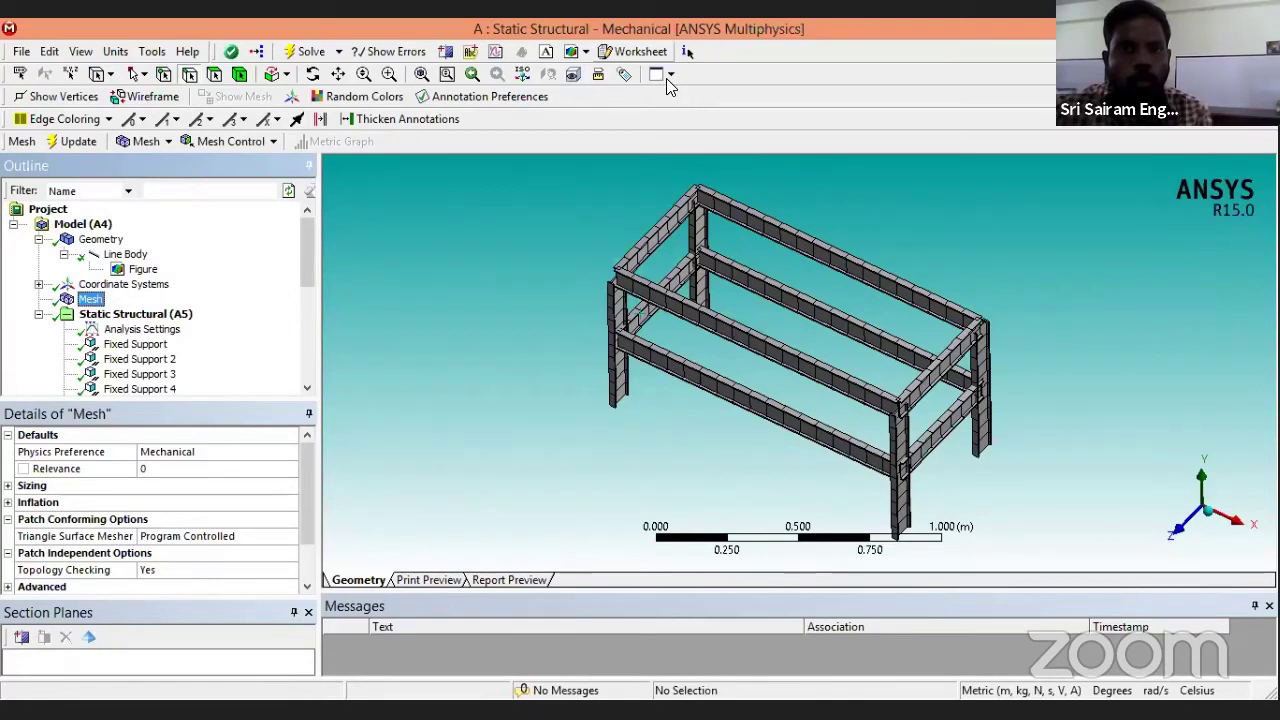
{"action": "left_click", "coordinate": [585, 51]}
{"action": "left_click", "coordinate": [600, 75]}
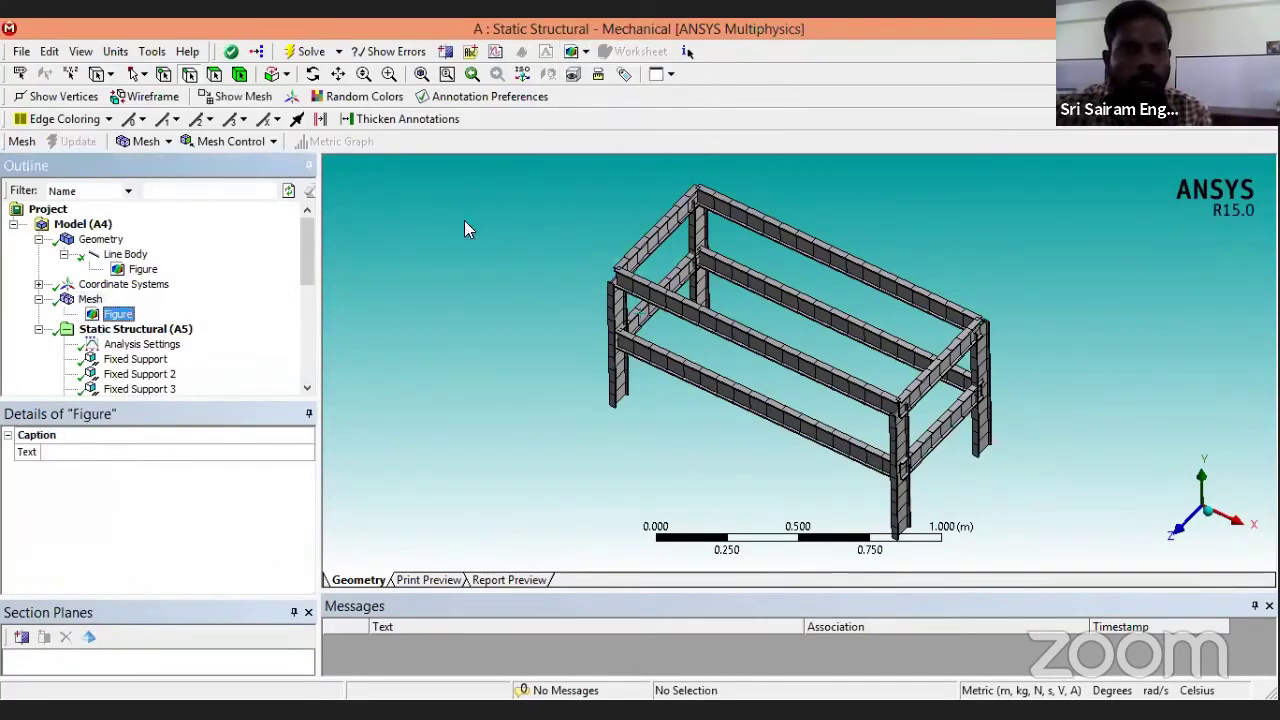
Insert a Figure of the Total Deformation result under the Solution.
{"action": "left_click_drag", "start_coordinate": [304, 242], "coordinate": [304, 350]}
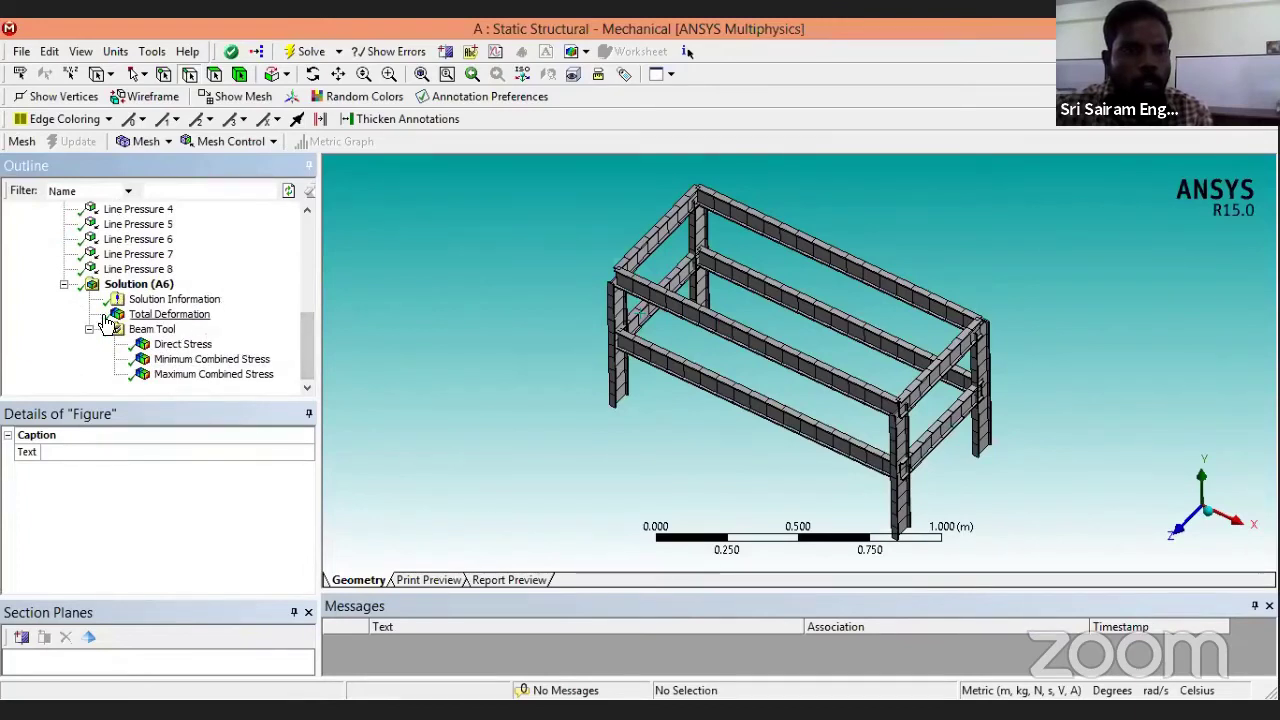
{"action": "left_click", "coordinate": [168, 316]}
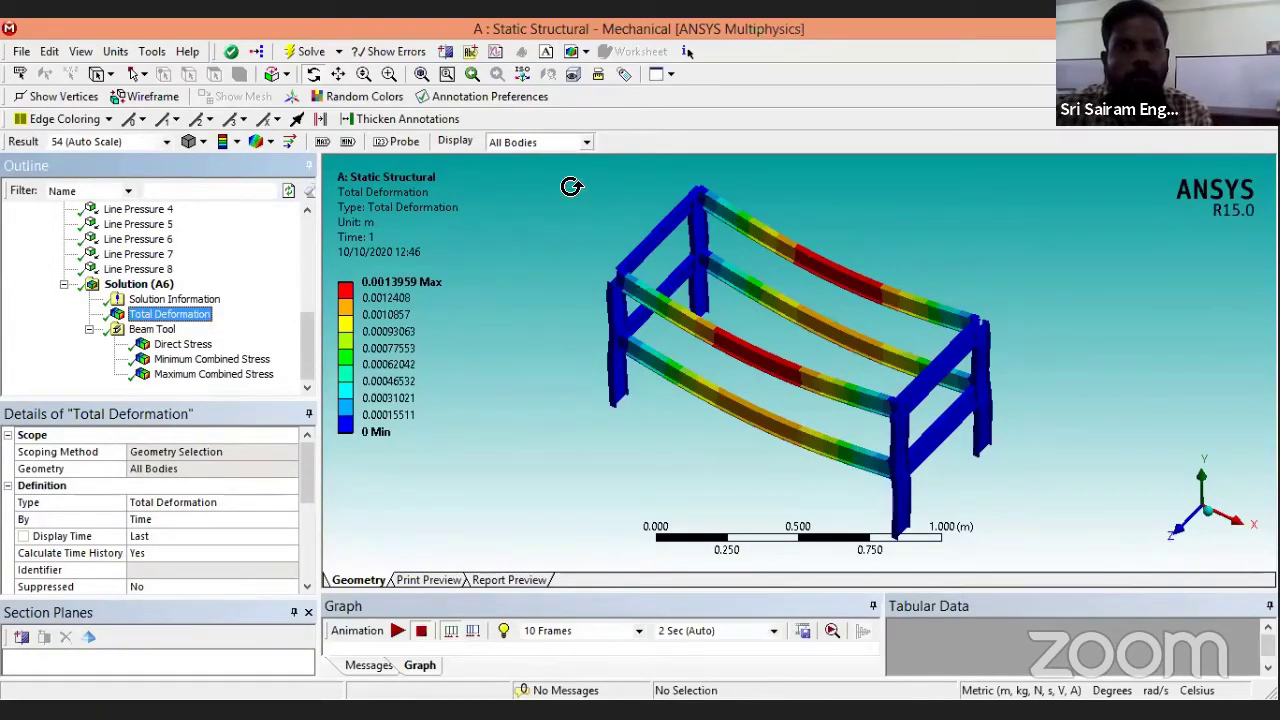
{"action": "left_click", "coordinate": [584, 51]}
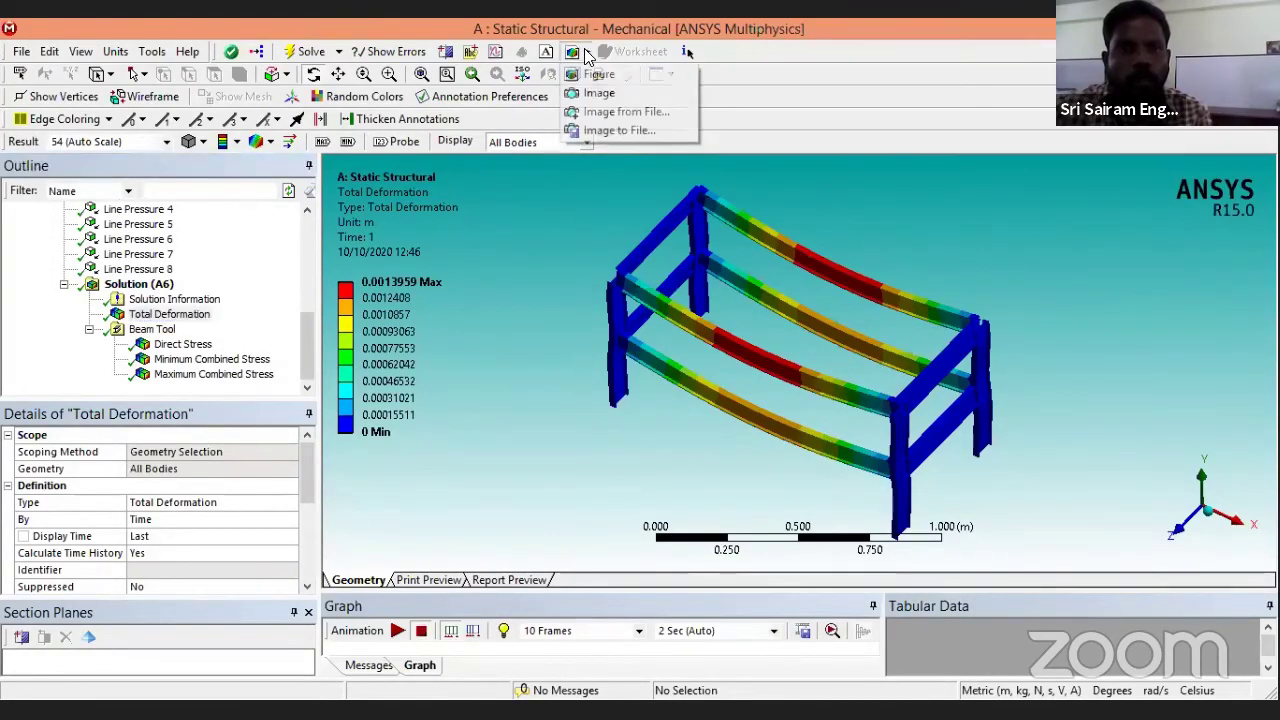
{"action": "left_click", "coordinate": [598, 76]}
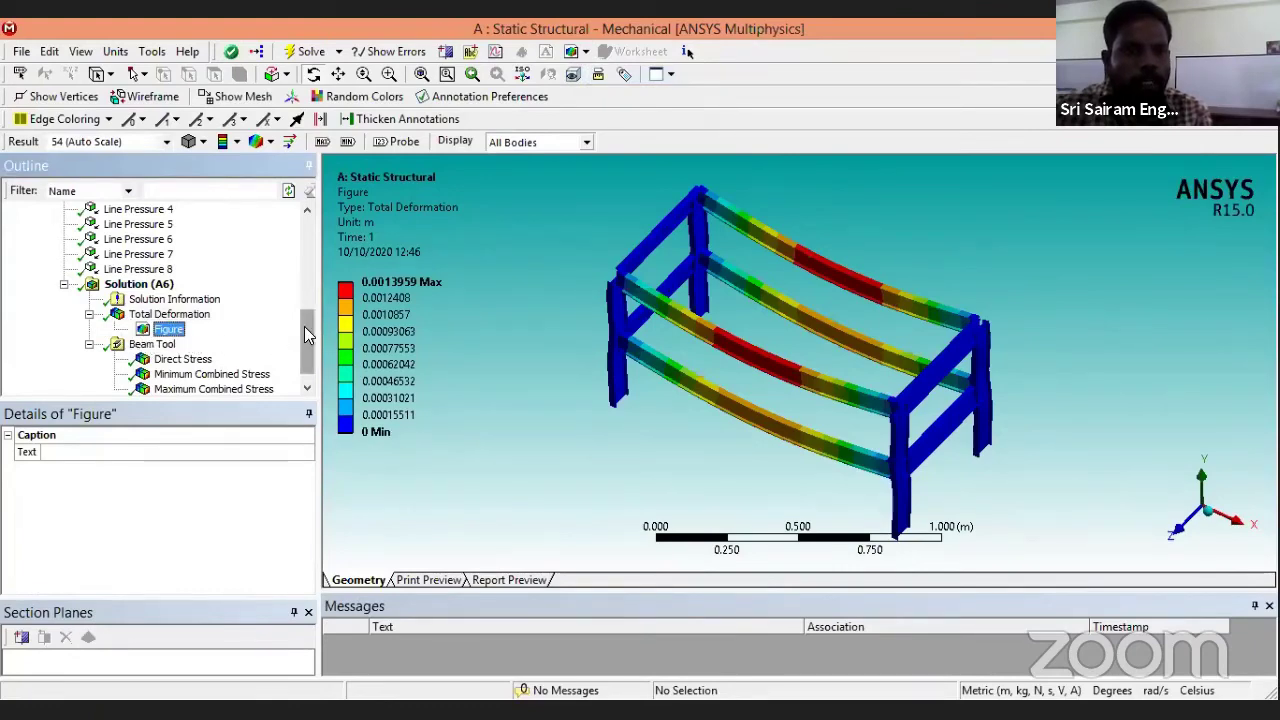
Insert a Figure of the Beam Tool's Direct Stress result.
{"action": "scroll", "coordinate": [304, 326], "scroll_direction": "down", "scroll_amount": 1}
{"action": "left_click", "coordinate": [130, 346]}
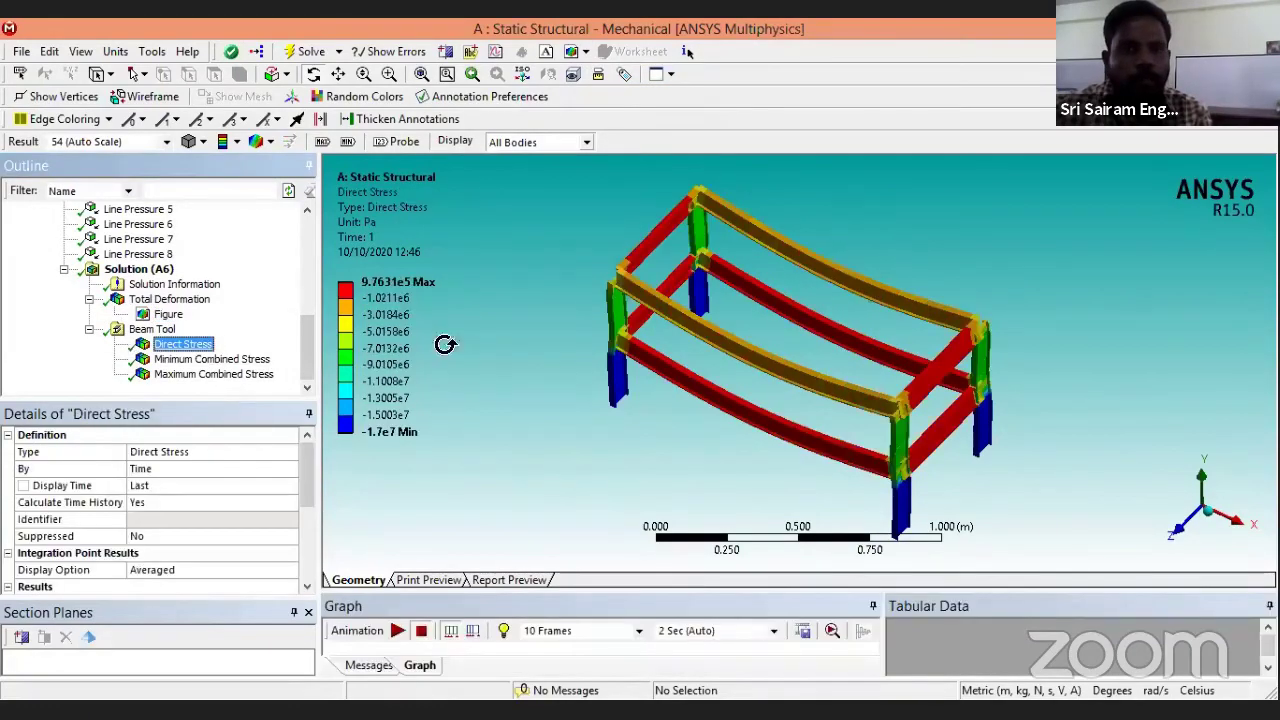
{"action": "left_click", "coordinate": [585, 52]}
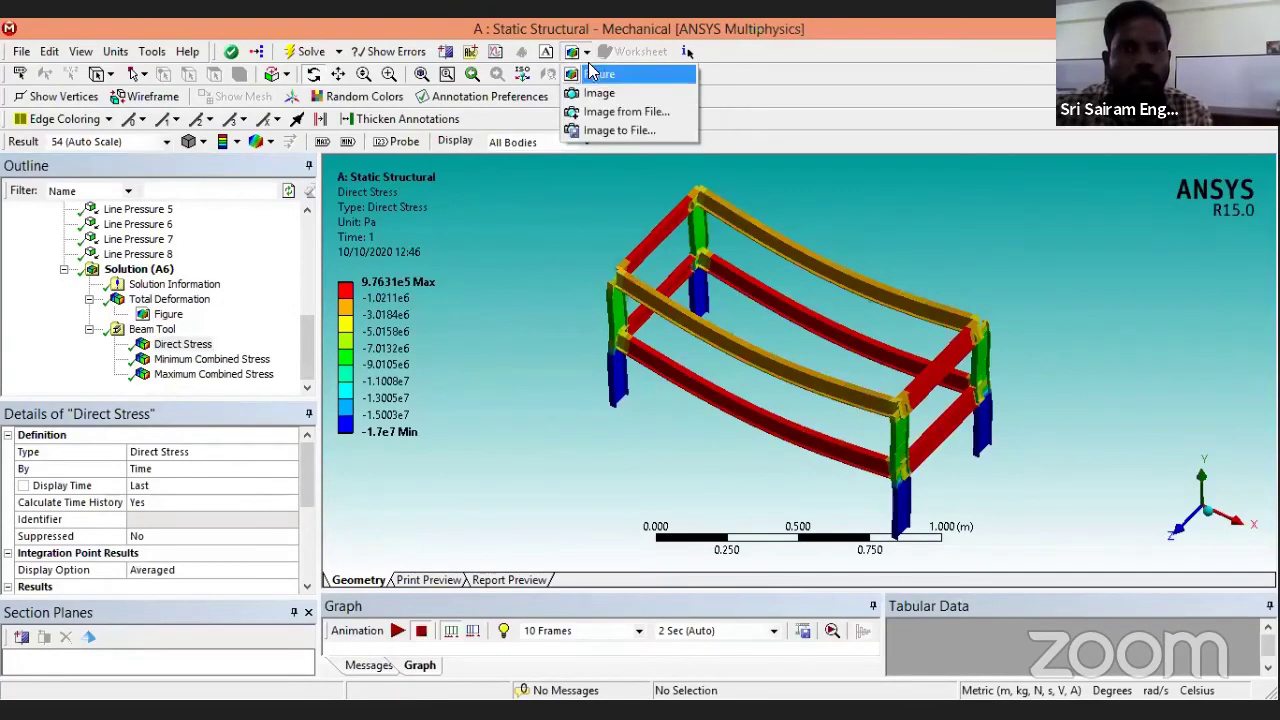
{"action": "left_click", "coordinate": [598, 75]}
Insert a Figure of the Beam Tool's Minimum Combined Stress result.
{"action": "scroll", "coordinate": [307, 336], "scroll_direction": "down", "scroll_amount": 1}
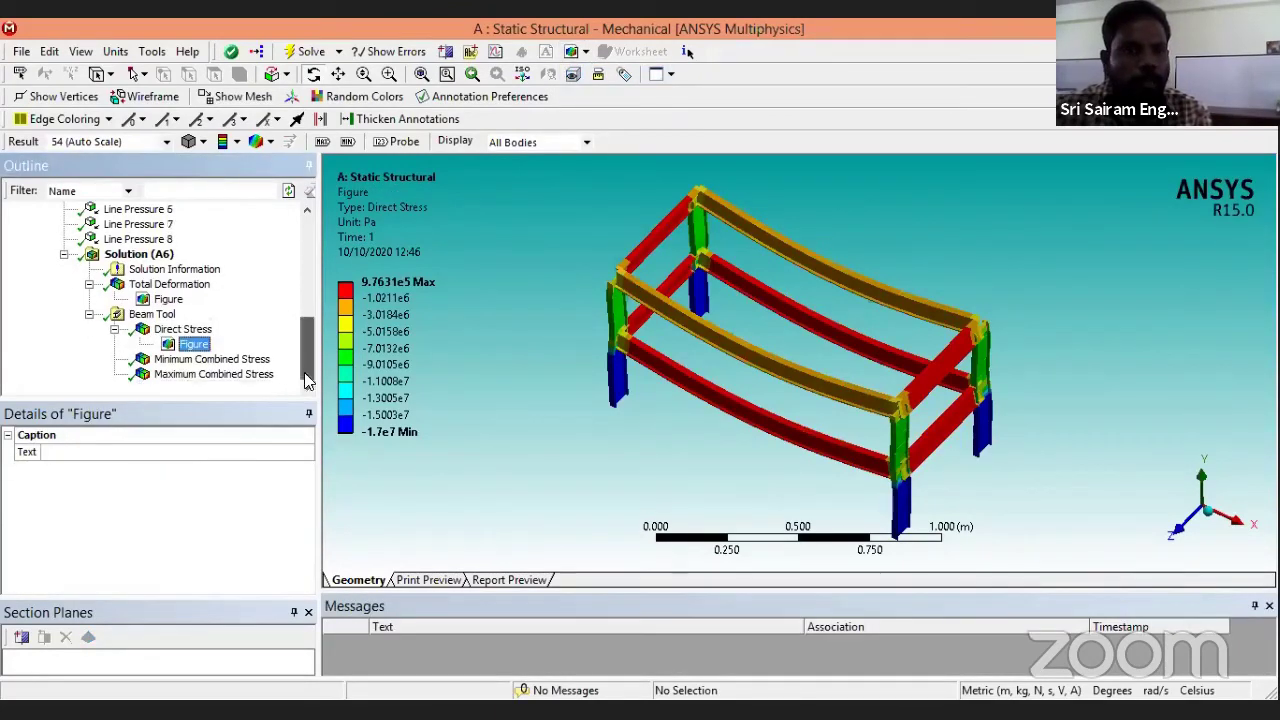
{"action": "left_click", "coordinate": [135, 360]}
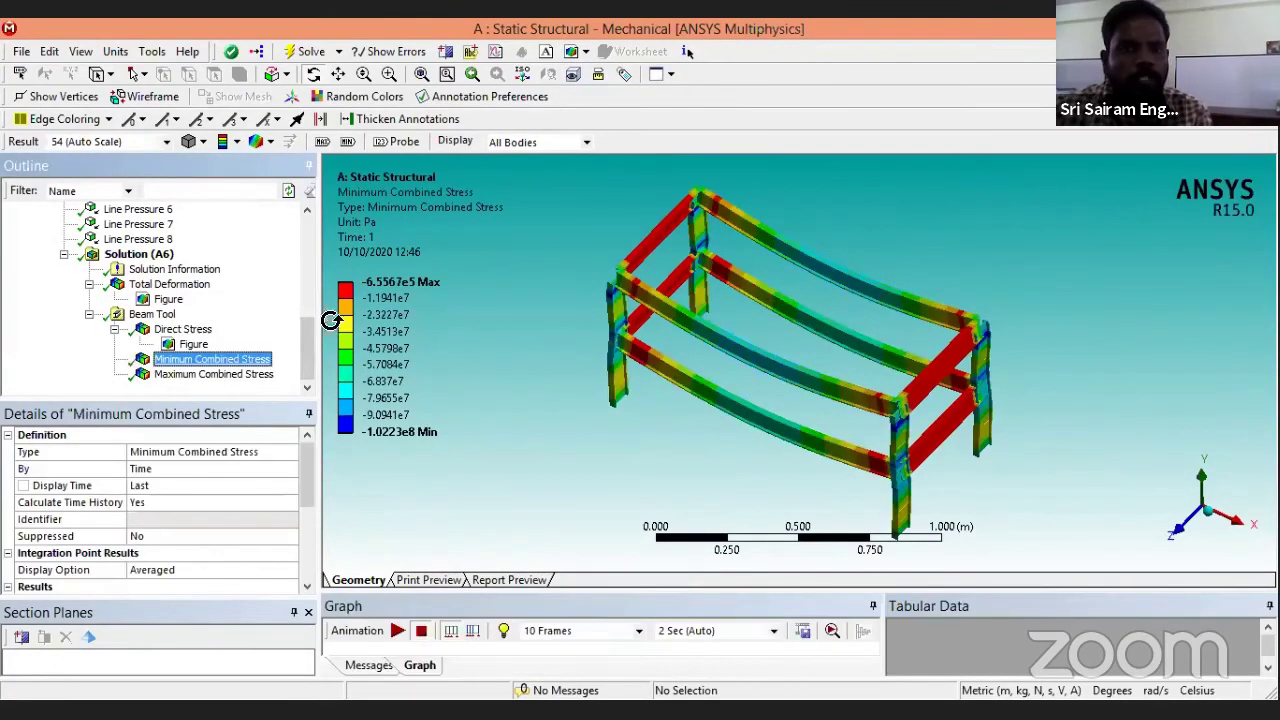
{"action": "left_click", "coordinate": [585, 52]}
{"action": "left_click", "coordinate": [598, 75]}
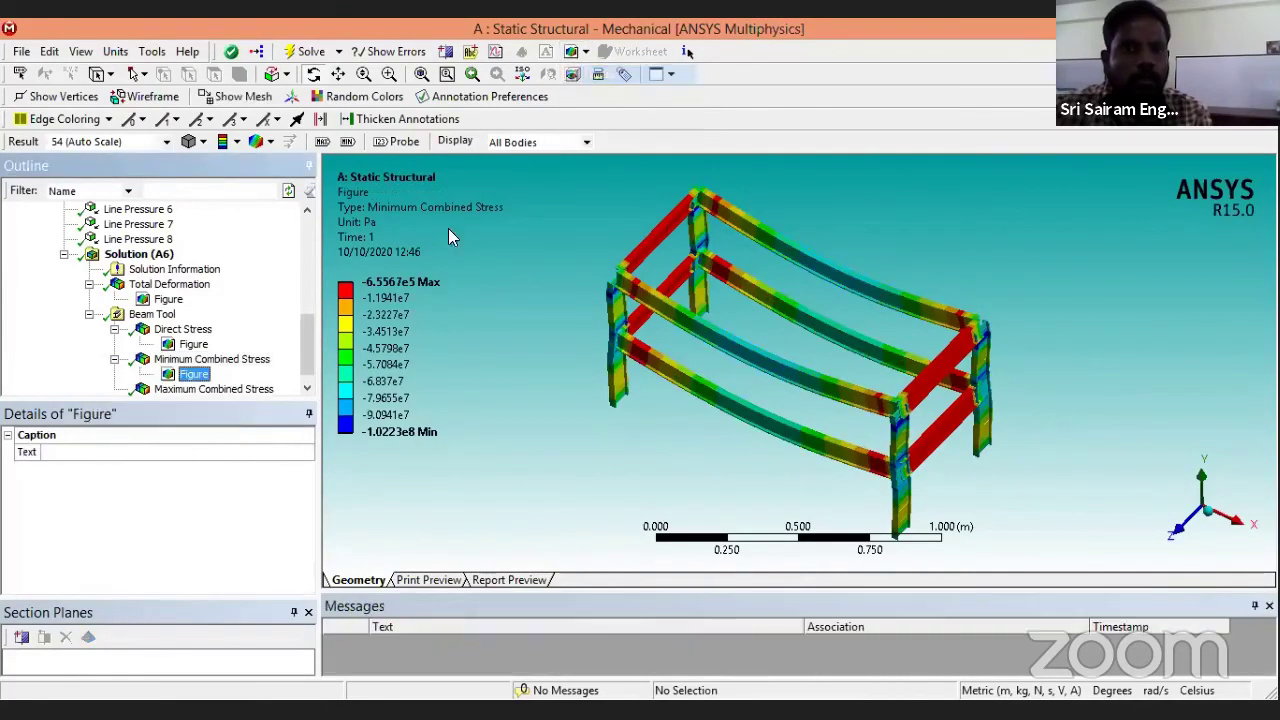
Insert a Figure of the Beam Tool's Maximum Combined Stress result.
{"action": "scroll", "coordinate": [310, 345], "scroll_direction": "down", "scroll_amount": 1}
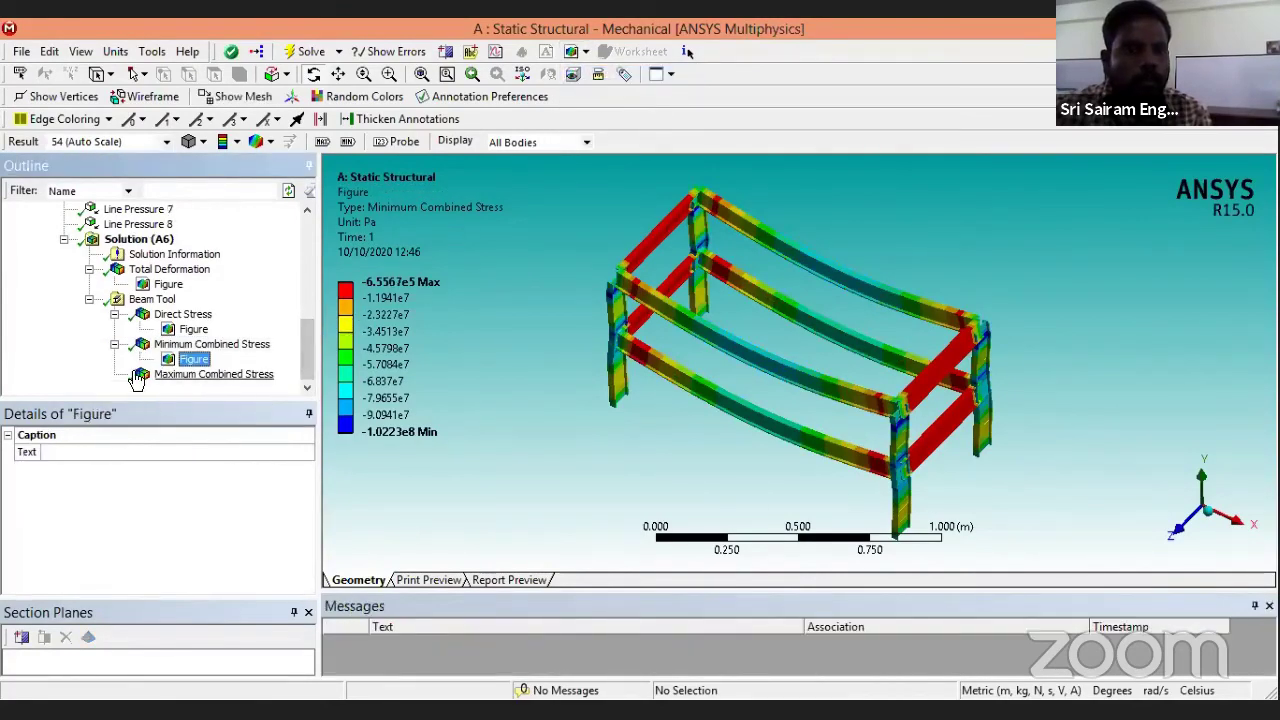
{"action": "left_click", "coordinate": [165, 375]}
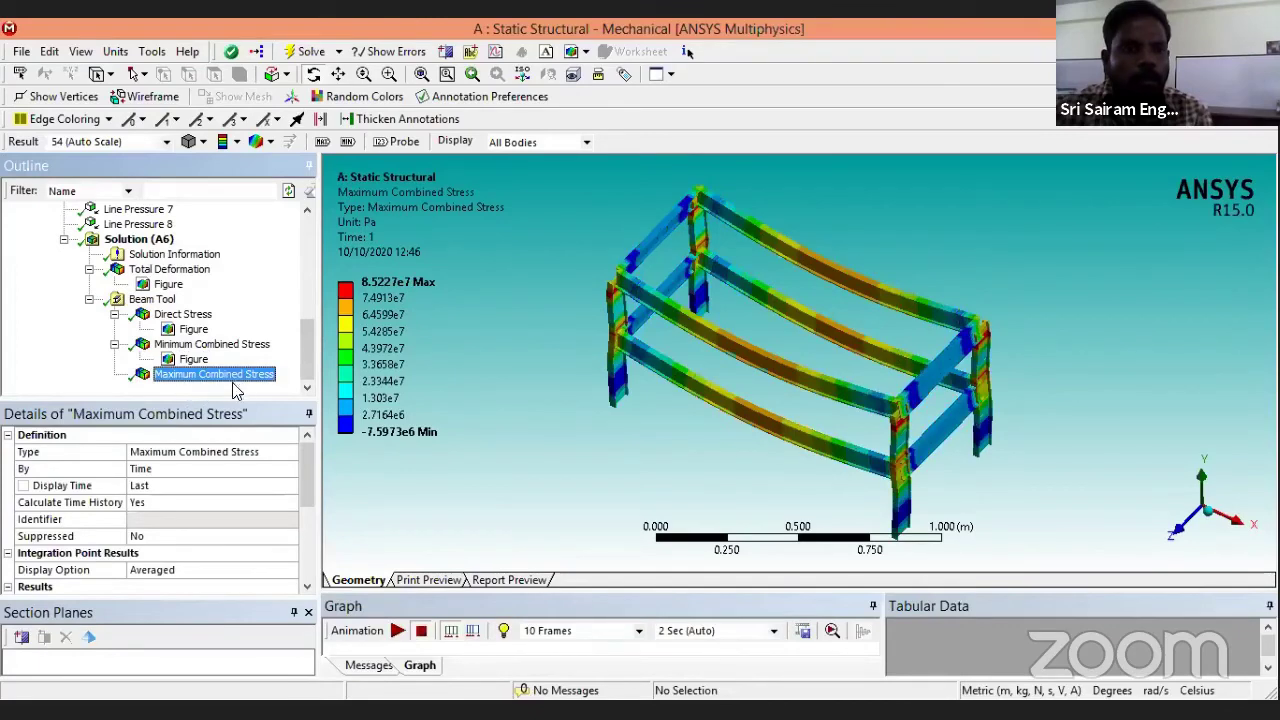
{"action": "left_click", "coordinate": [585, 52]}
{"action": "left_click", "coordinate": [600, 65]}
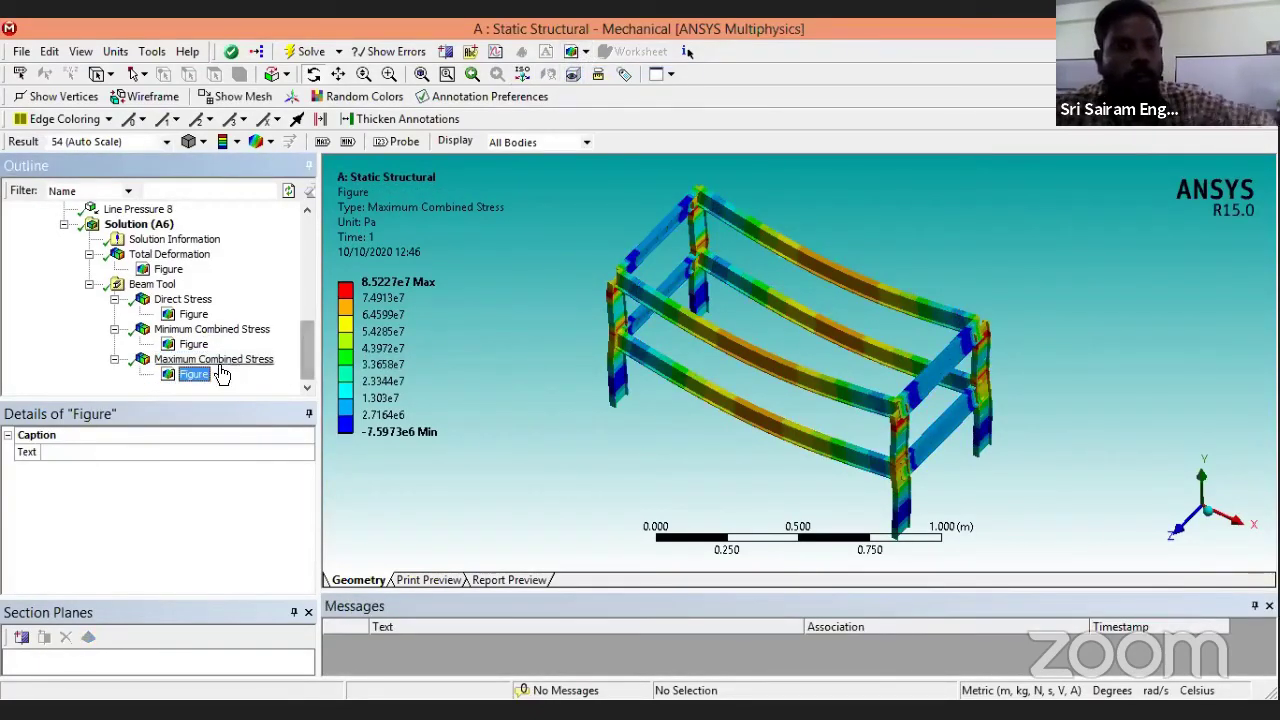
Show the print preview of the Maximum Combined Stress figure and examine the whole page.
{"action": "left_click_drag", "start_coordinate": [306, 342], "coordinate": [304, 236]}
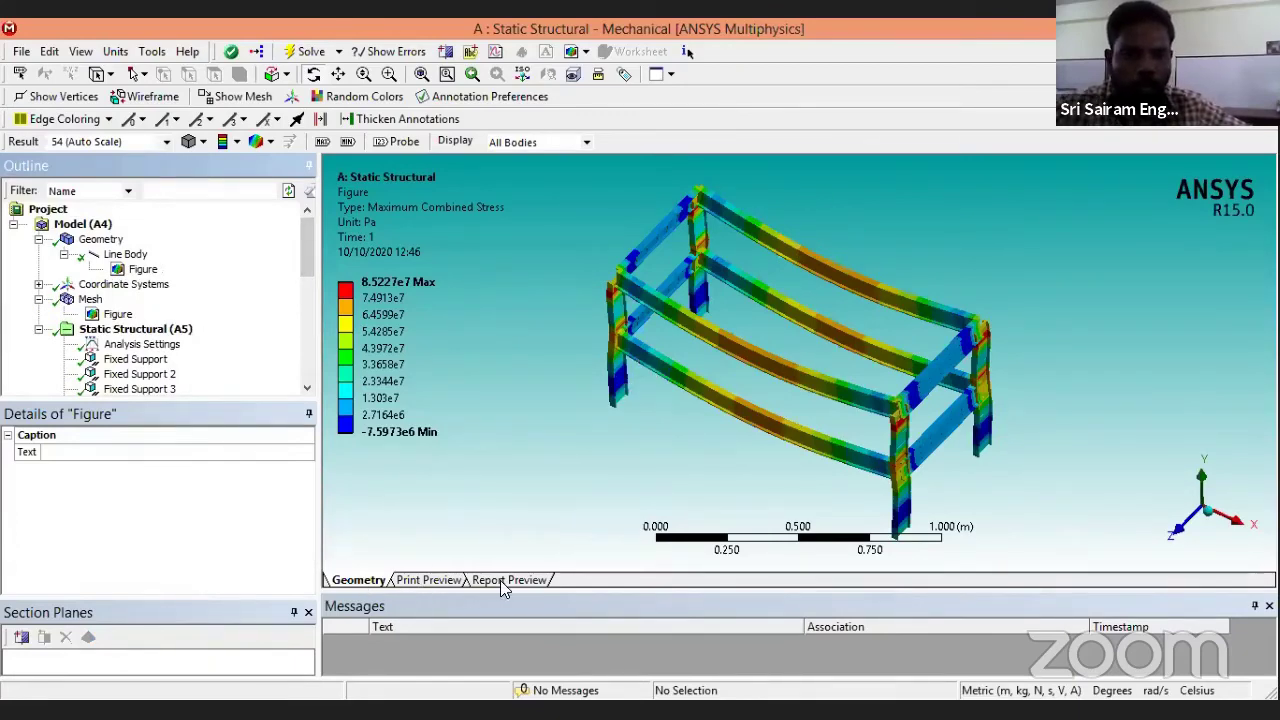
{"action": "left_click", "coordinate": [432, 580]}
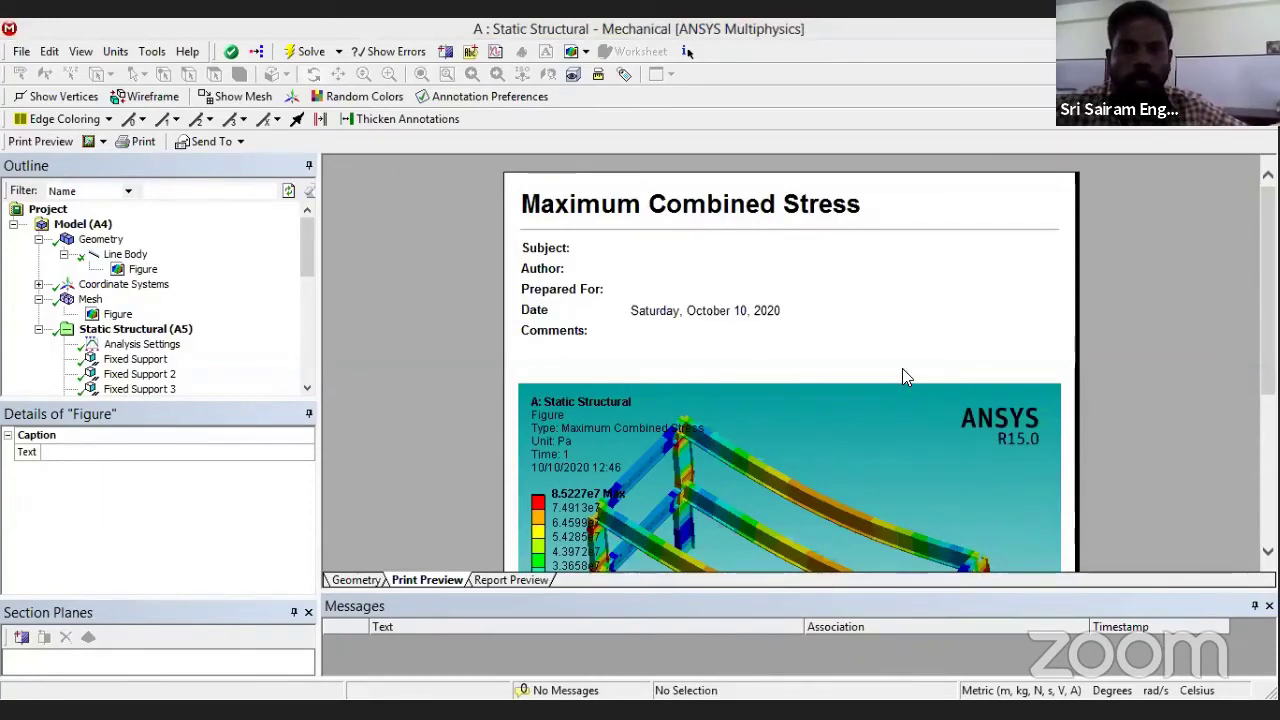
{"action": "scroll", "coordinate": [1157, 551], "scroll_direction": "down", "scroll_amount": 3}
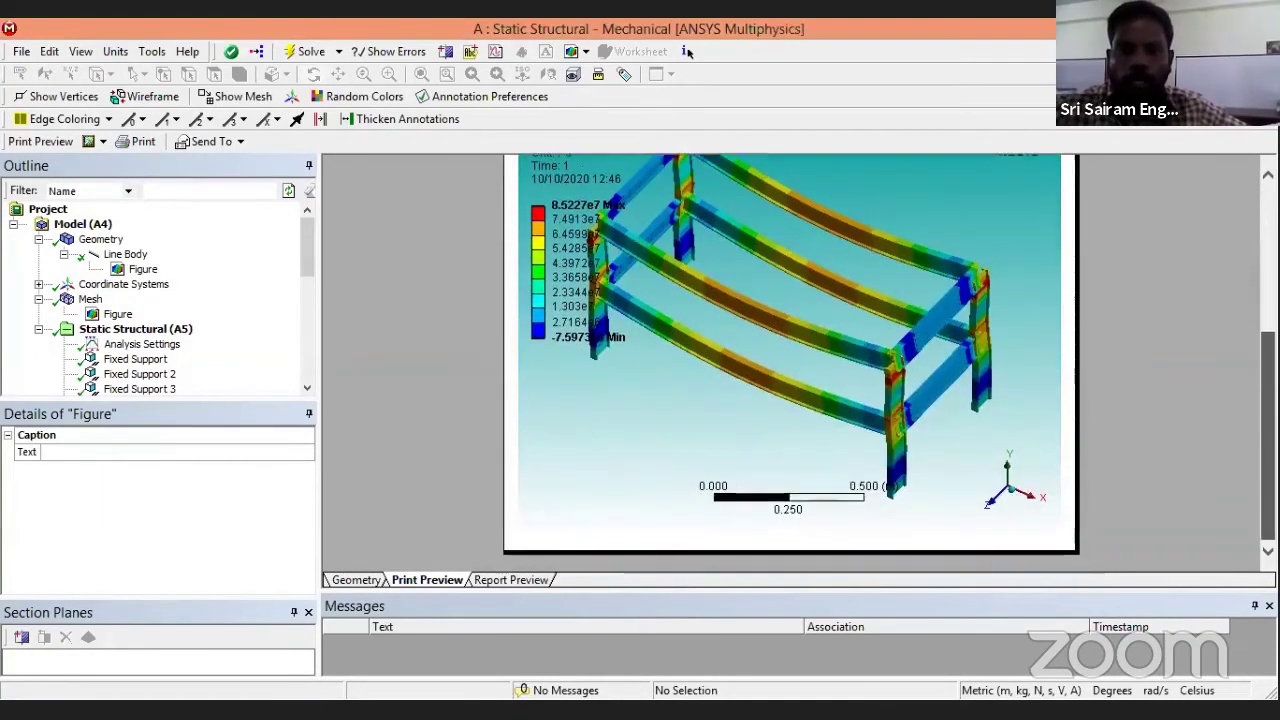
Generate the report preview and read its Units and Geometry tables through to the Line Body's volume, mass and cross-section properties.
{"action": "left_click", "coordinate": [497, 580]}
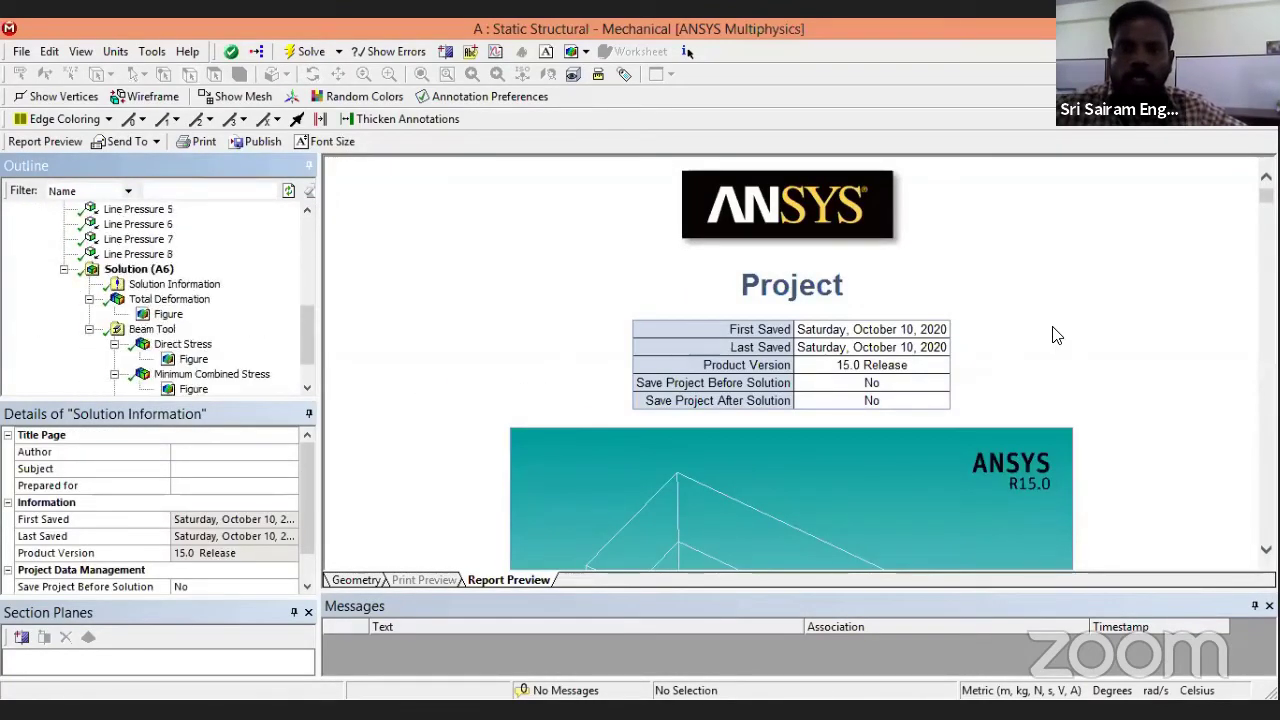
{"action": "scroll", "coordinate": [1069, 346], "scroll_direction": "down", "scroll_amount": 3}
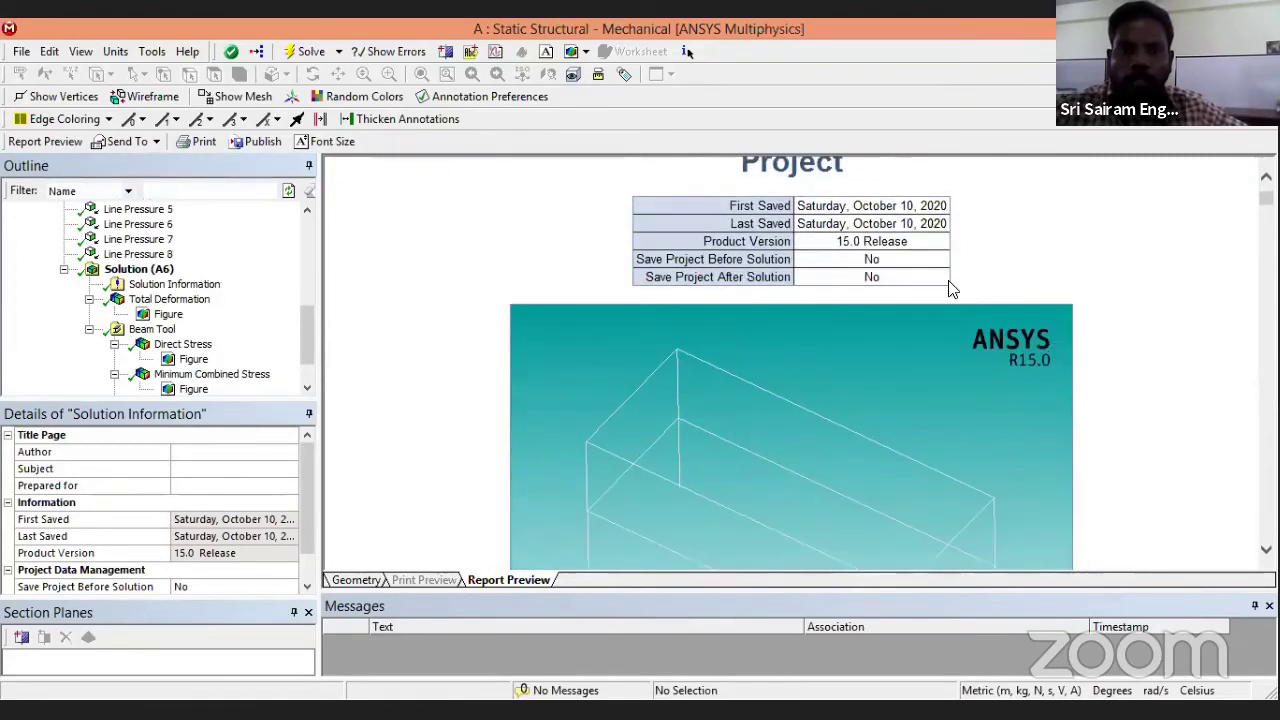
{"action": "scroll", "coordinate": [937, 262], "scroll_direction": "down", "scroll_amount": 4}
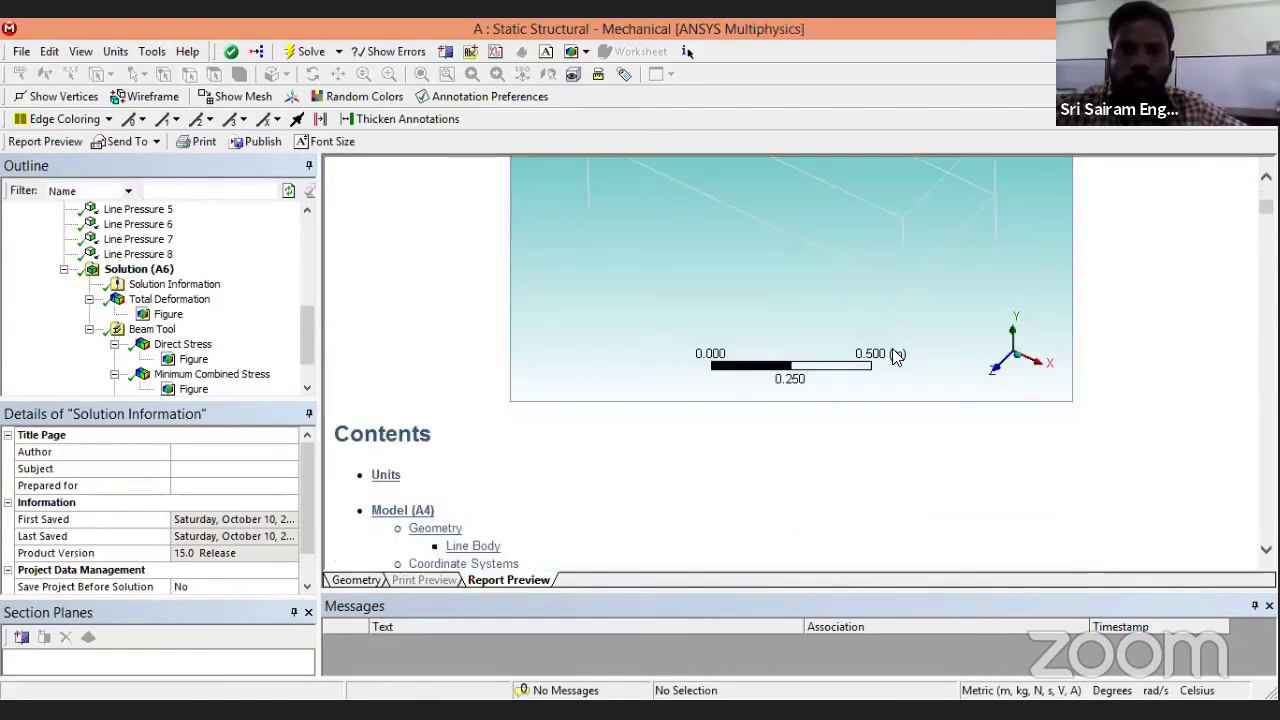
{"action": "scroll", "coordinate": [892, 350], "scroll_direction": "down", "scroll_amount": 15}
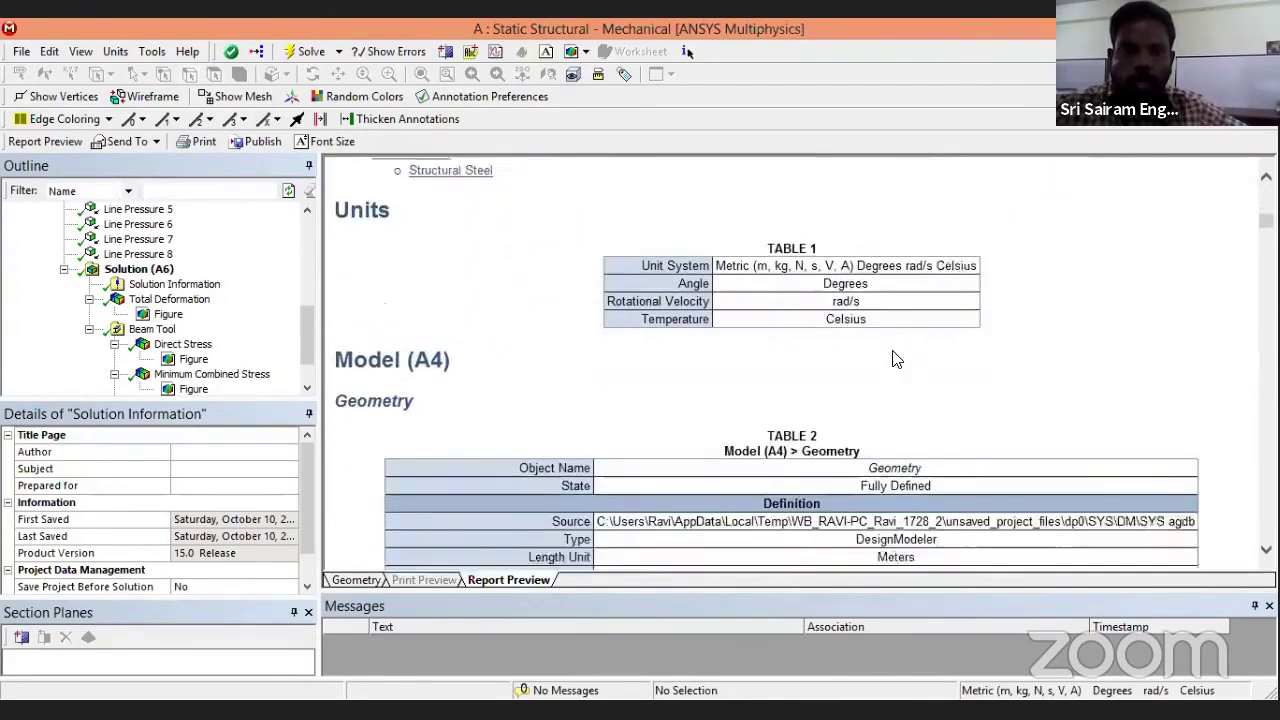
{"action": "scroll", "coordinate": [730, 230], "scroll_direction": "down", "scroll_amount": 4}
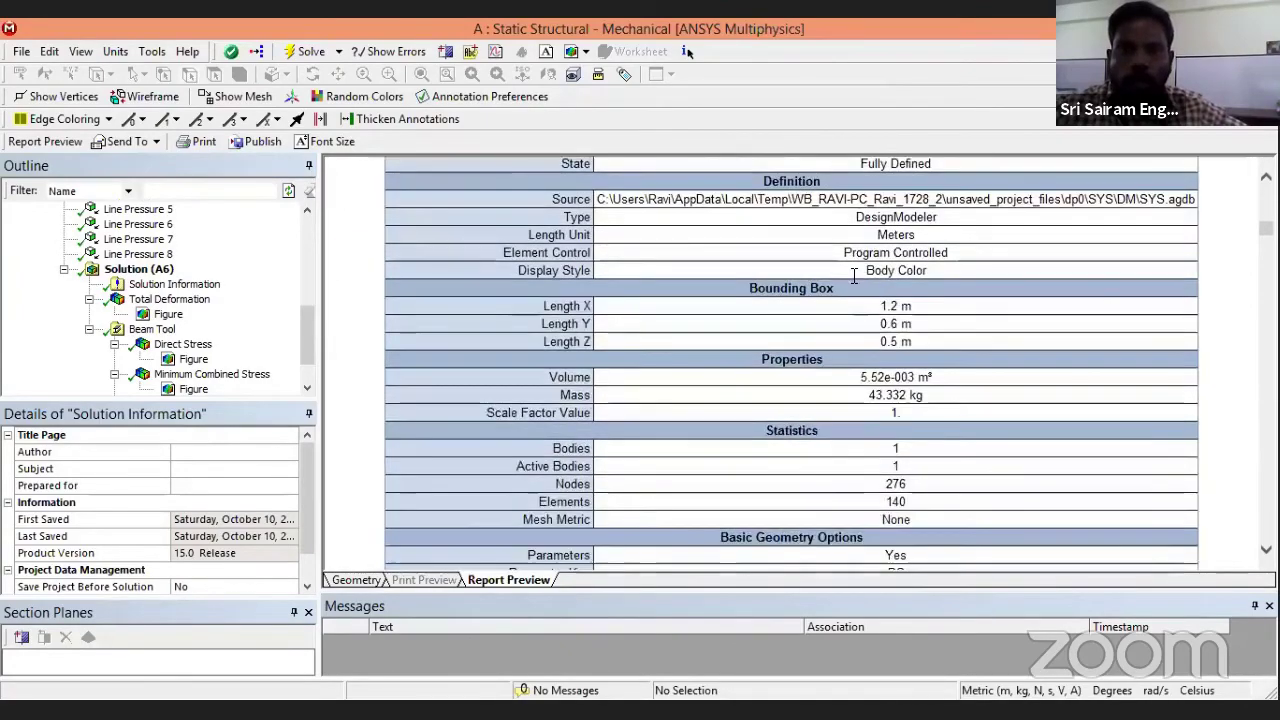
{"action": "scroll", "coordinate": [760, 265], "scroll_direction": "up", "scroll_amount": 2}
{"action": "scroll", "coordinate": [771, 279], "scroll_direction": "down", "scroll_amount": 3}
{"action": "scroll", "coordinate": [771, 279], "scroll_direction": "down", "scroll_amount": 12}
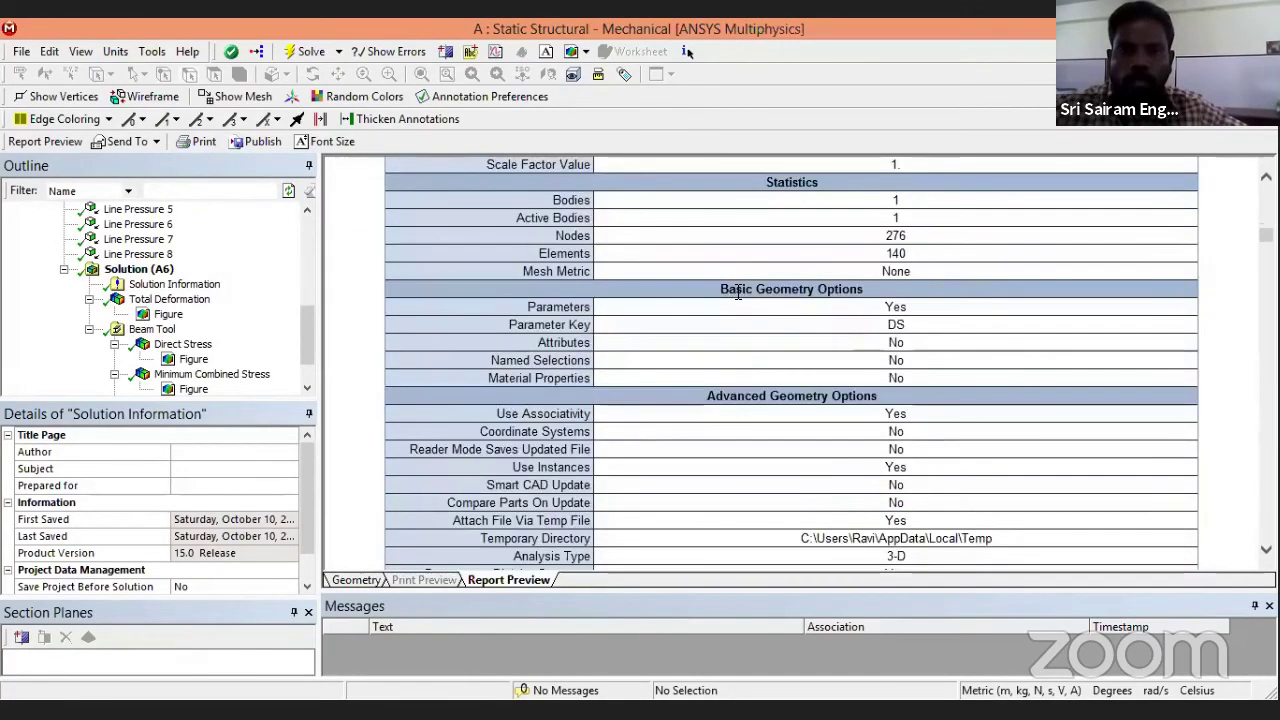
{"action": "scroll", "coordinate": [918, 322], "scroll_direction": "down", "scroll_amount": 7}
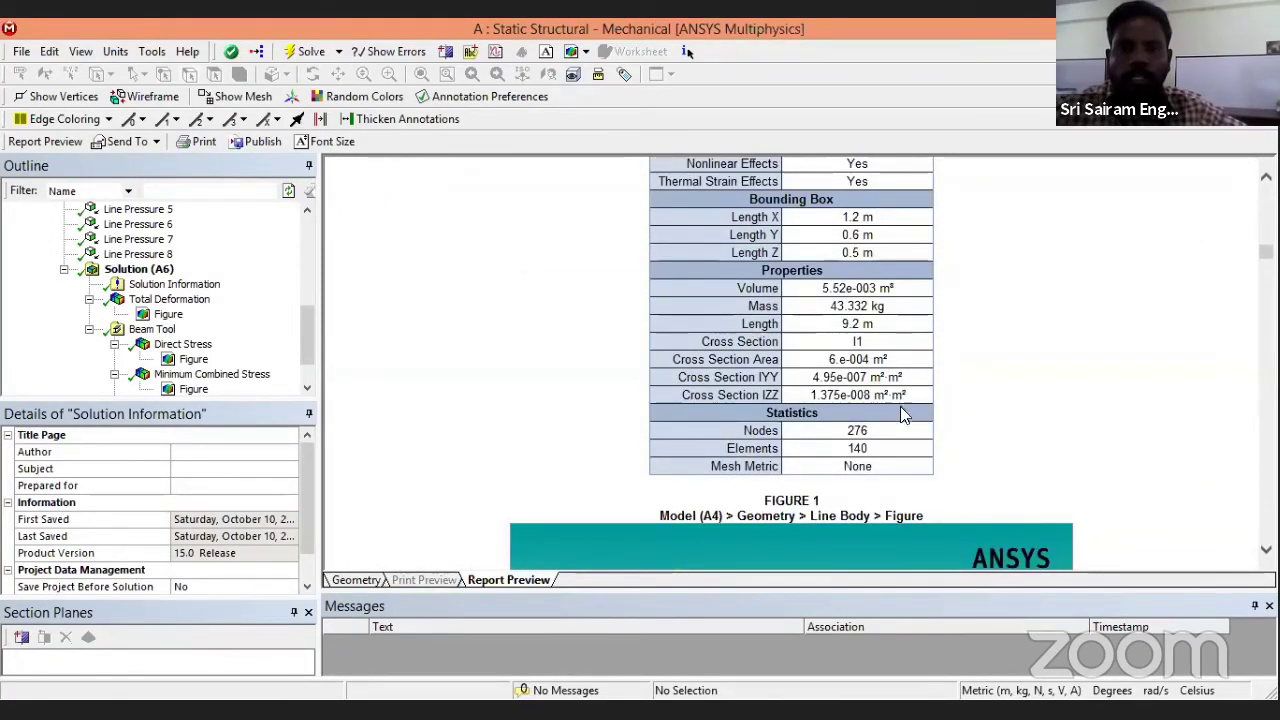
{"action": "left_click_drag", "start_coordinate": [819, 288], "coordinate": [852, 290]}
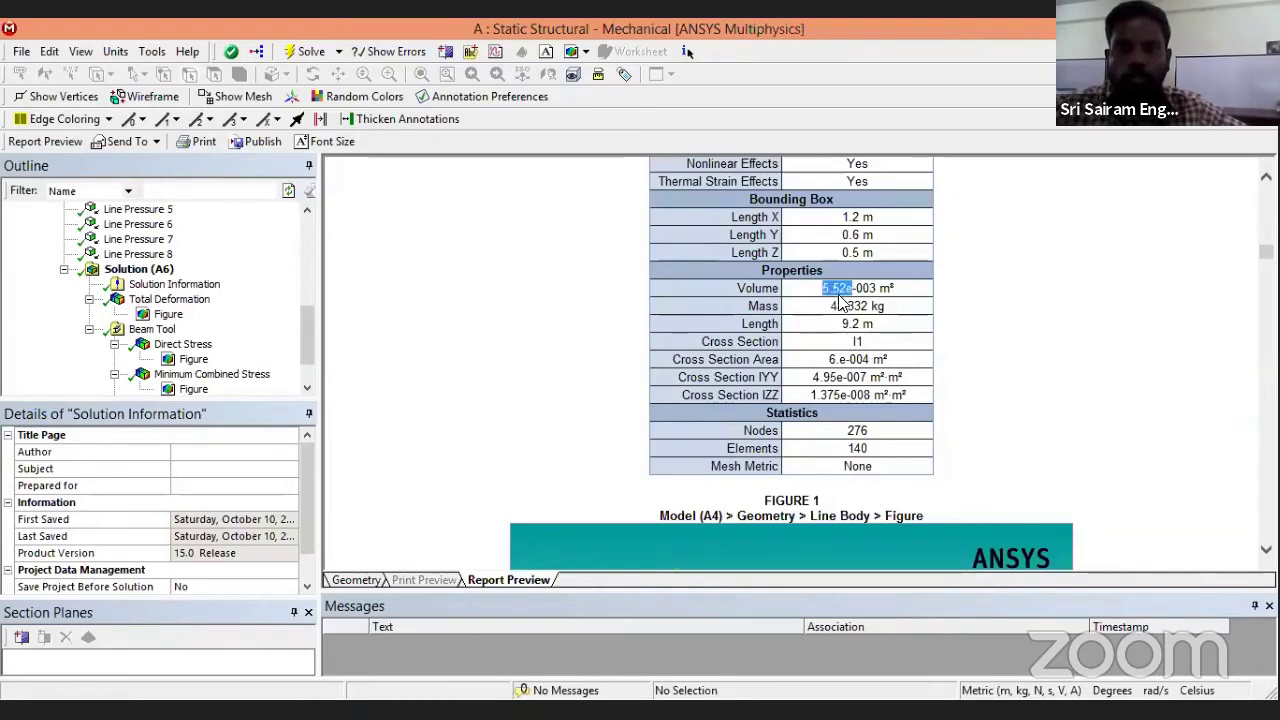
{"action": "left_click", "coordinate": [1017, 381]}
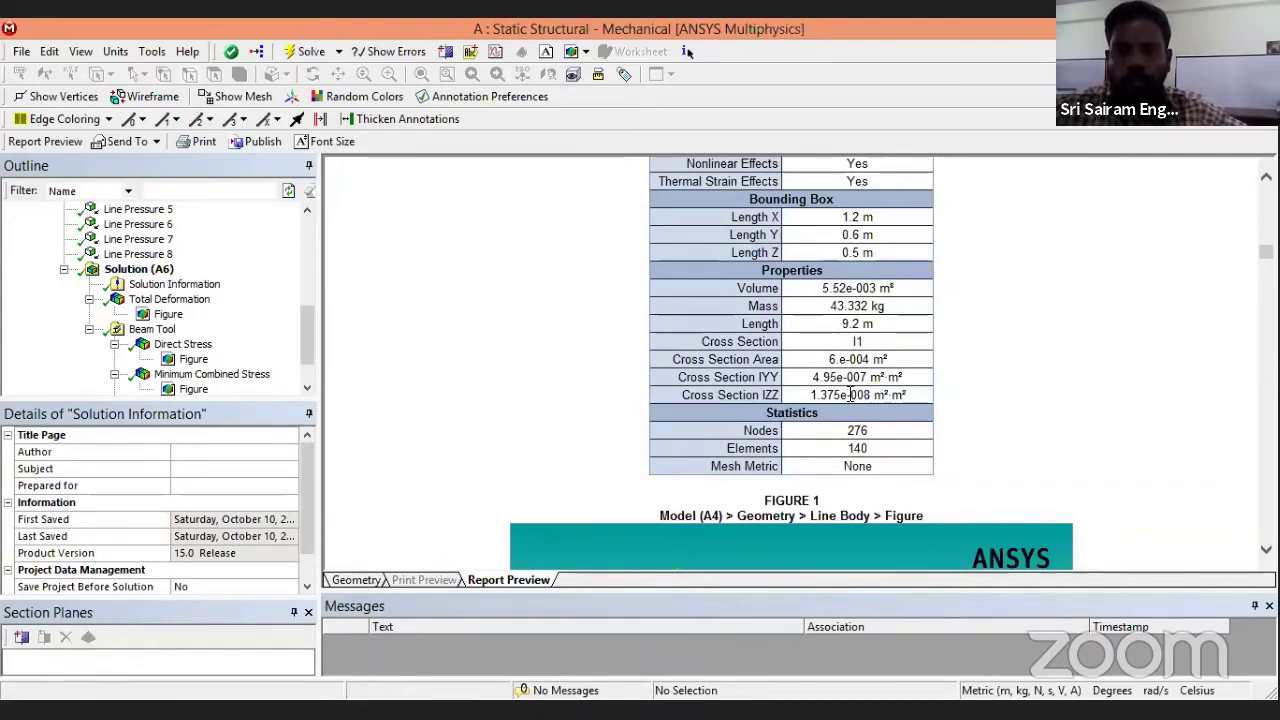
Examine the report's Coordinate Systems and Mesh tables and the meshed frame figure.
{"action": "scroll", "coordinate": [849, 395], "scroll_direction": "down", "scroll_amount": 15}
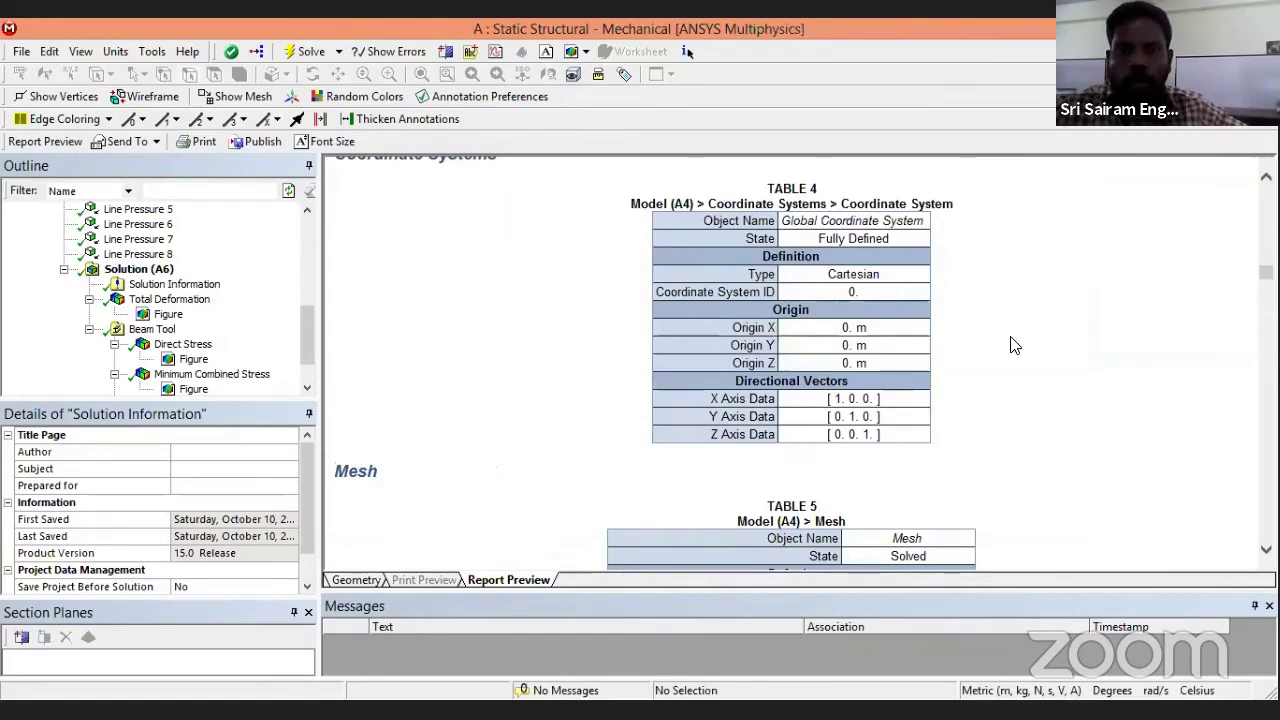
{"action": "scroll", "coordinate": [1012, 345], "scroll_direction": "down", "scroll_amount": 7}
{"action": "scroll", "coordinate": [1012, 345], "scroll_direction": "up", "scroll_amount": 1}
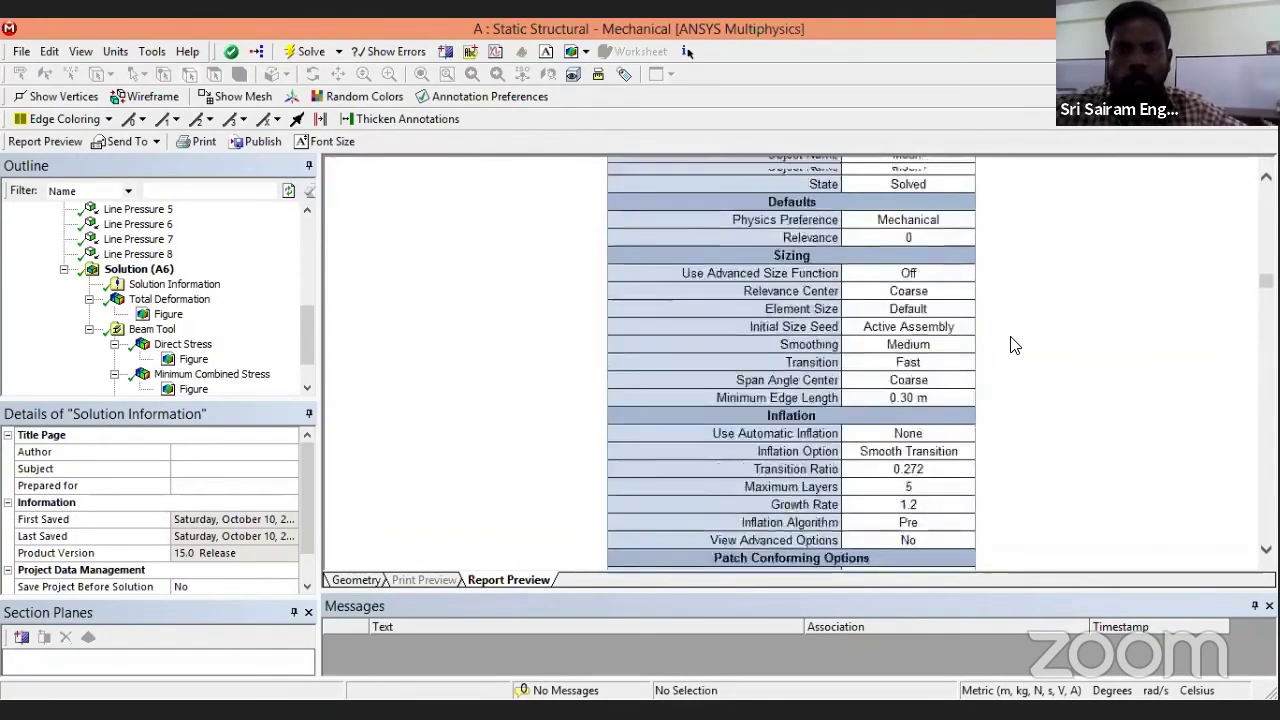
{"action": "scroll", "coordinate": [1012, 345], "scroll_direction": "down", "scroll_amount": 6}
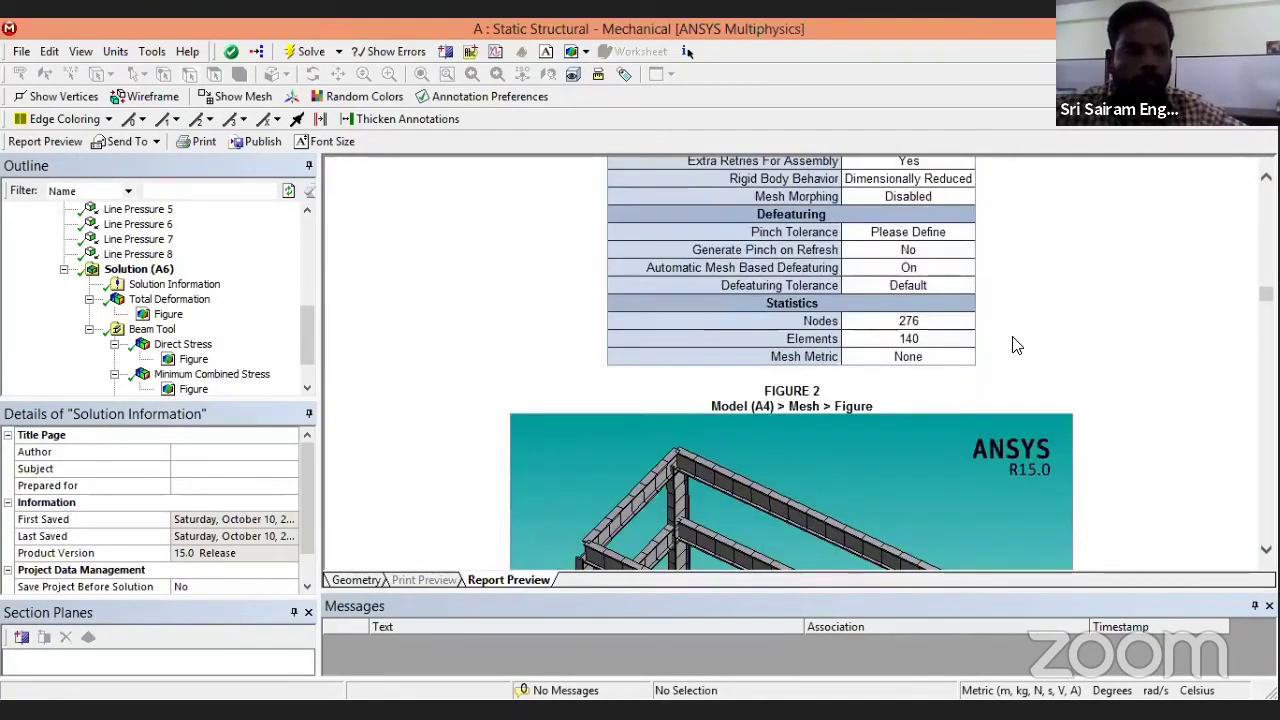
{"action": "scroll", "coordinate": [1013, 345], "scroll_direction": "down", "scroll_amount": 5}
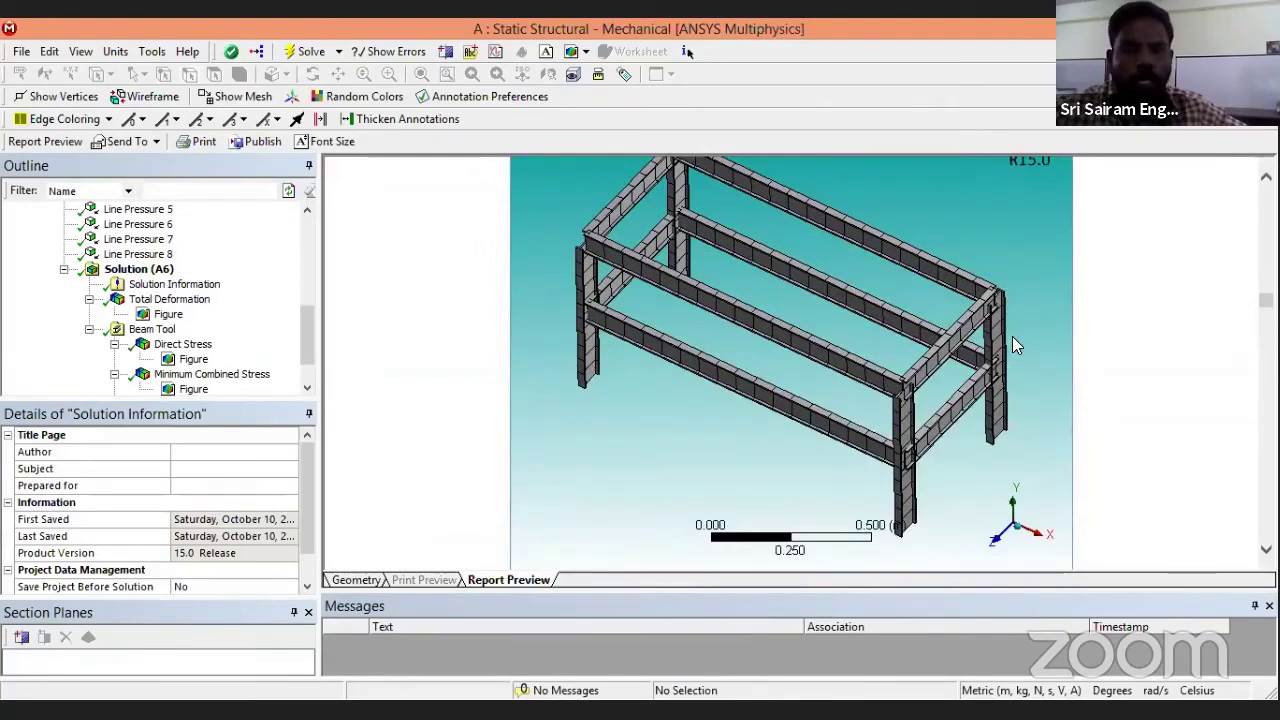
{"action": "scroll", "coordinate": [1012, 345], "scroll_direction": "up", "scroll_amount": 1}
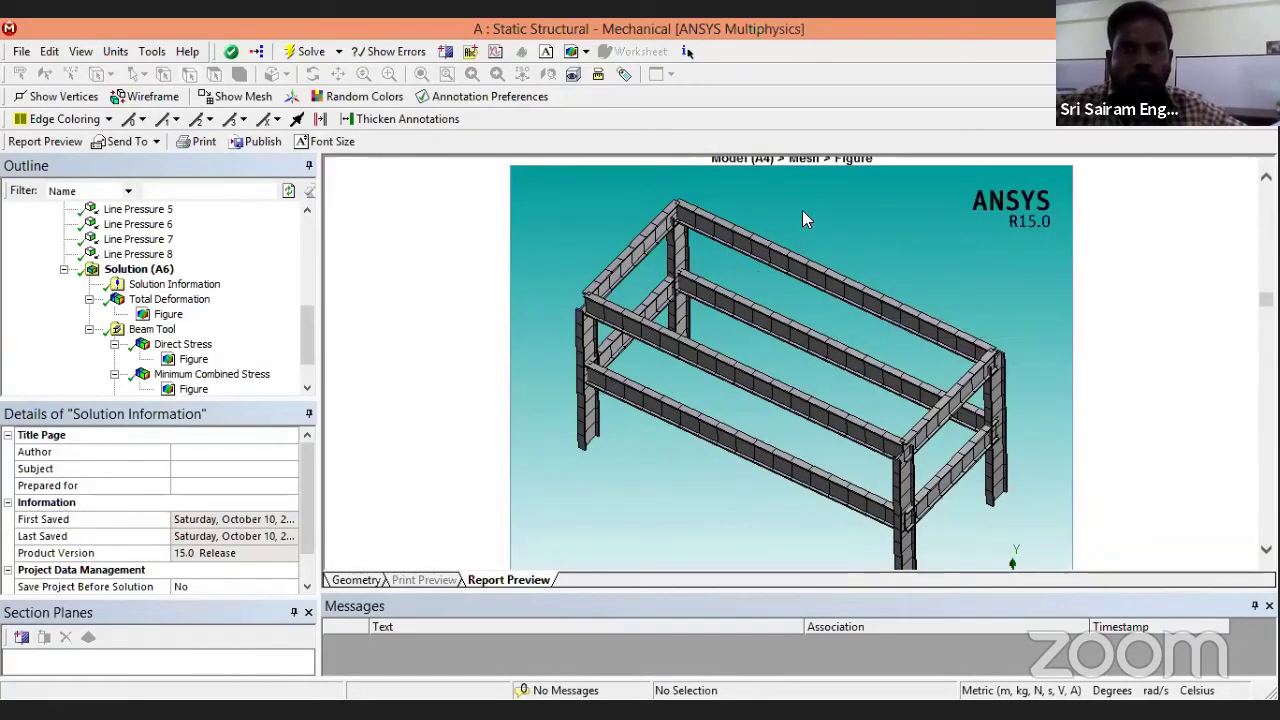
Examine the report's analysis settings, line pressure charts and Total Deformation table and figure.
{"action": "scroll", "coordinate": [884, 262], "scroll_direction": "down", "scroll_amount": 15}
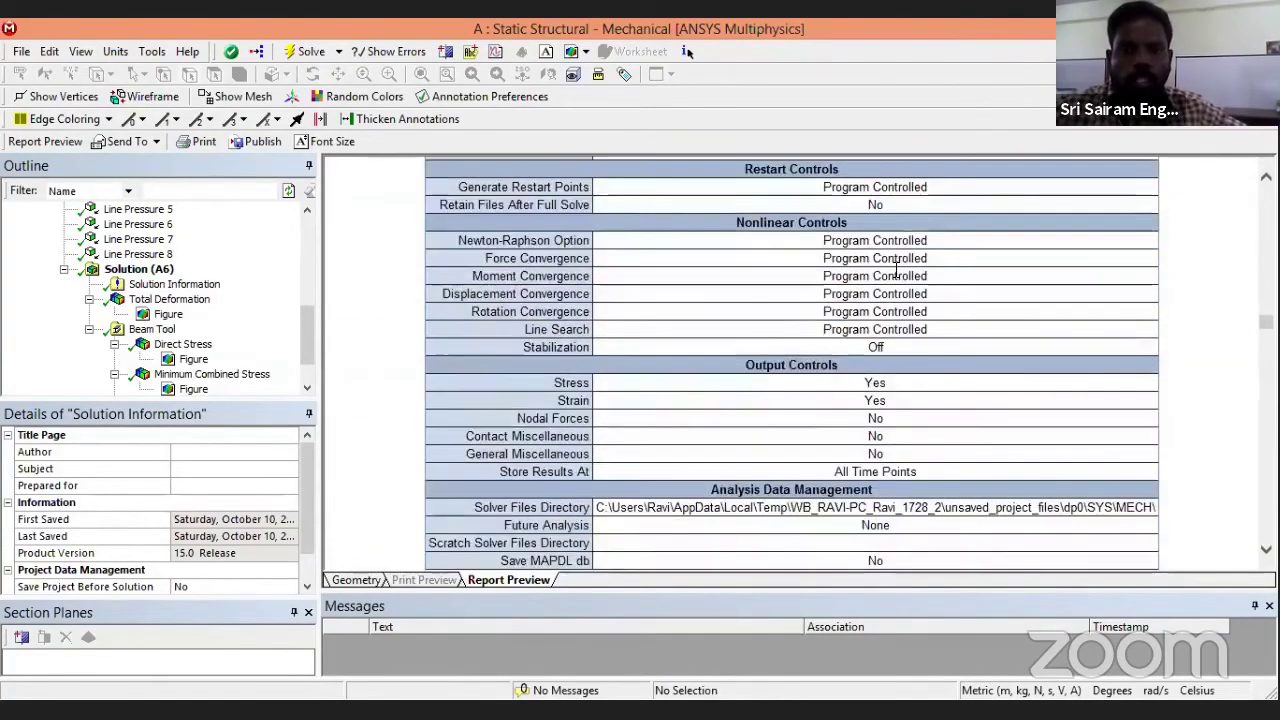
{"action": "scroll", "coordinate": [896, 270], "scroll_direction": "down", "scroll_amount": 20}
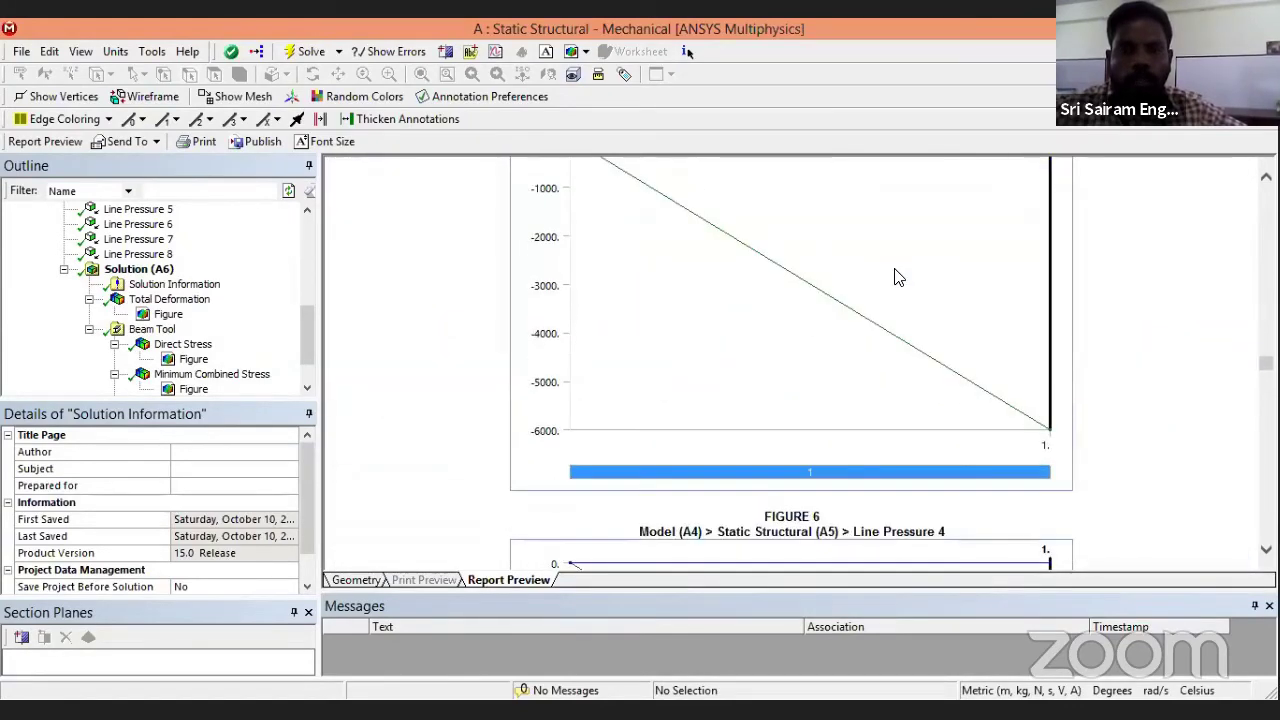
{"action": "scroll", "coordinate": [896, 277], "scroll_direction": "down", "scroll_amount": 15}
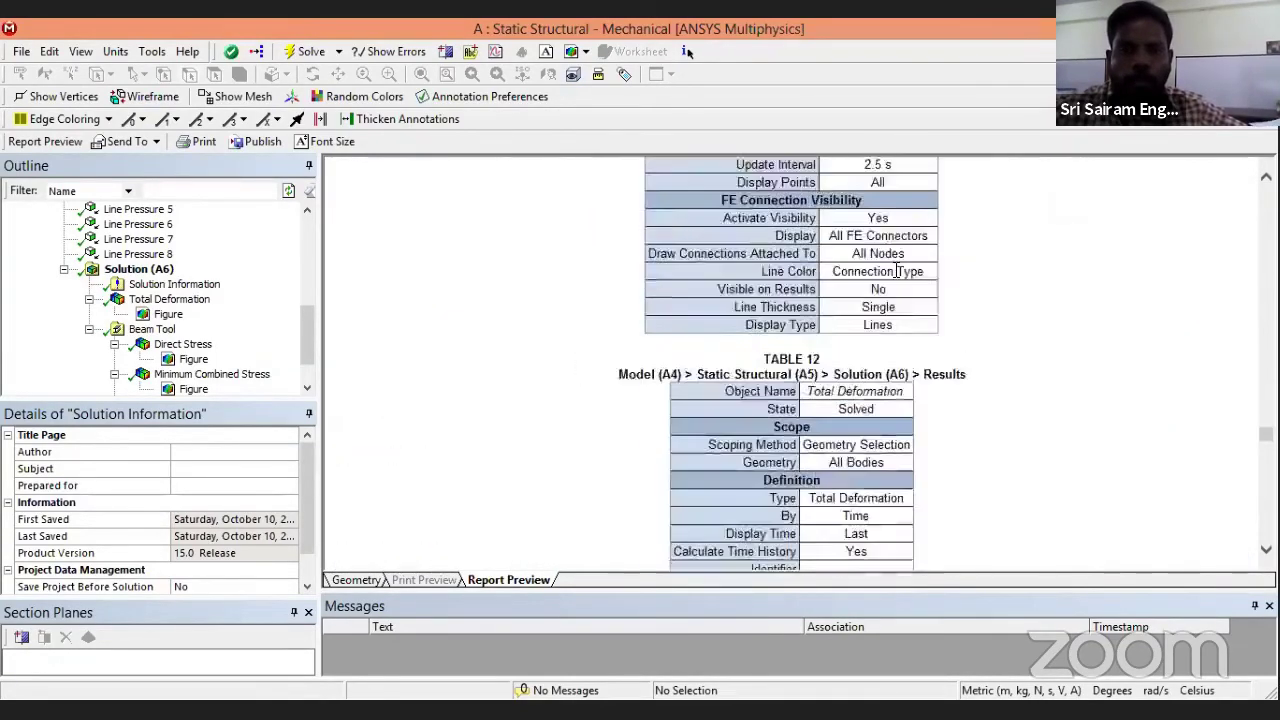
{"action": "scroll", "coordinate": [896, 271], "scroll_direction": "down", "scroll_amount": 12}
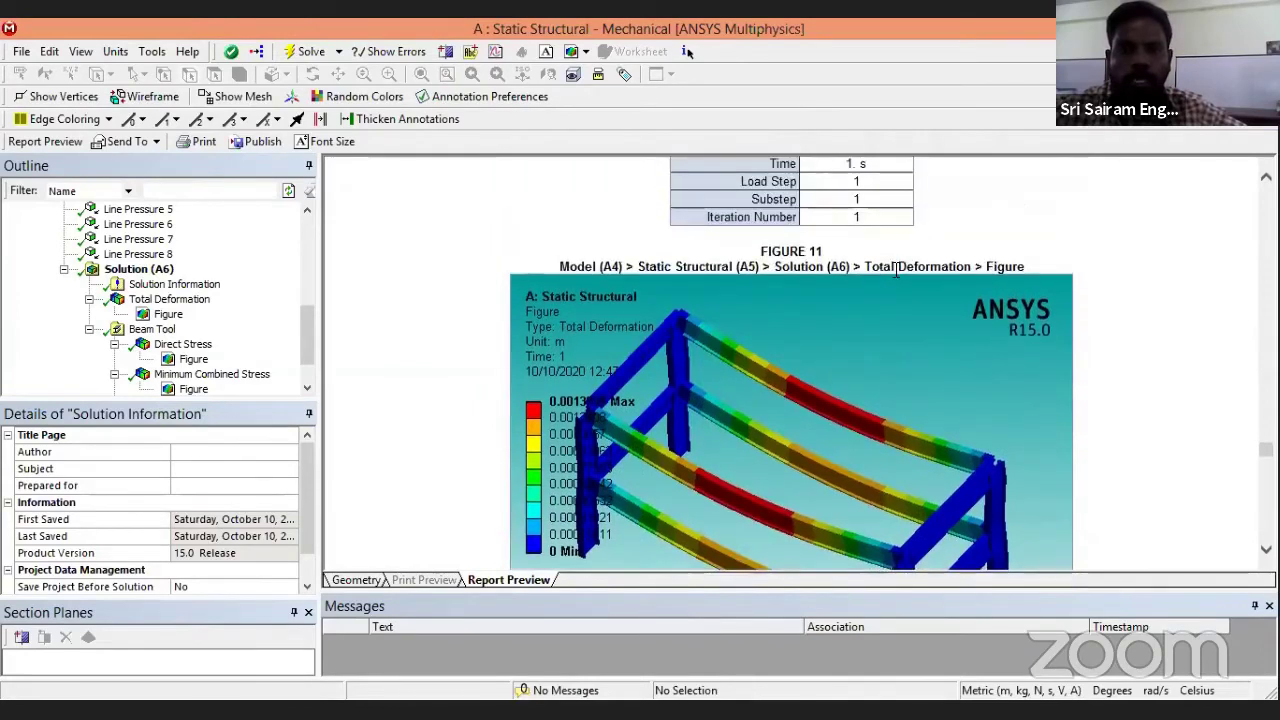
{"action": "scroll", "coordinate": [896, 268], "scroll_direction": "down", "scroll_amount": 4}
{"action": "scroll", "coordinate": [896, 268], "scroll_direction": "up", "scroll_amount": 1}
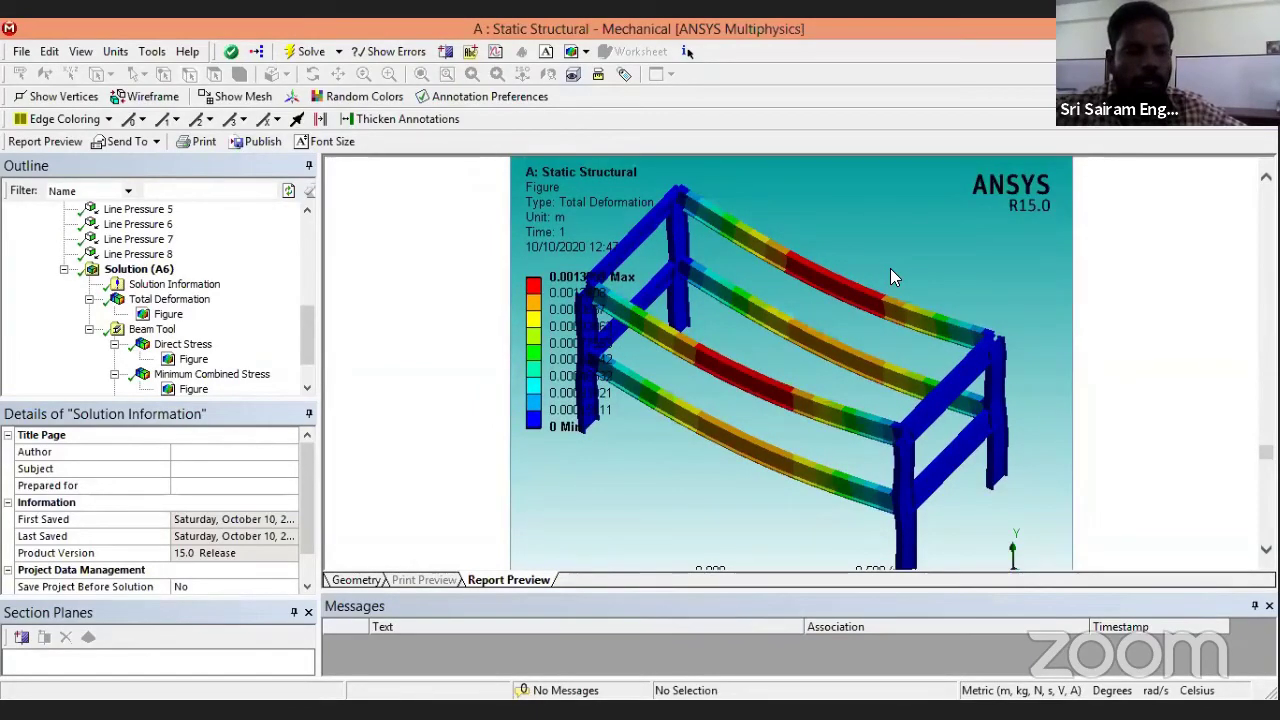
{"action": "scroll", "coordinate": [883, 313], "scroll_direction": "down", "scroll_amount": 10}
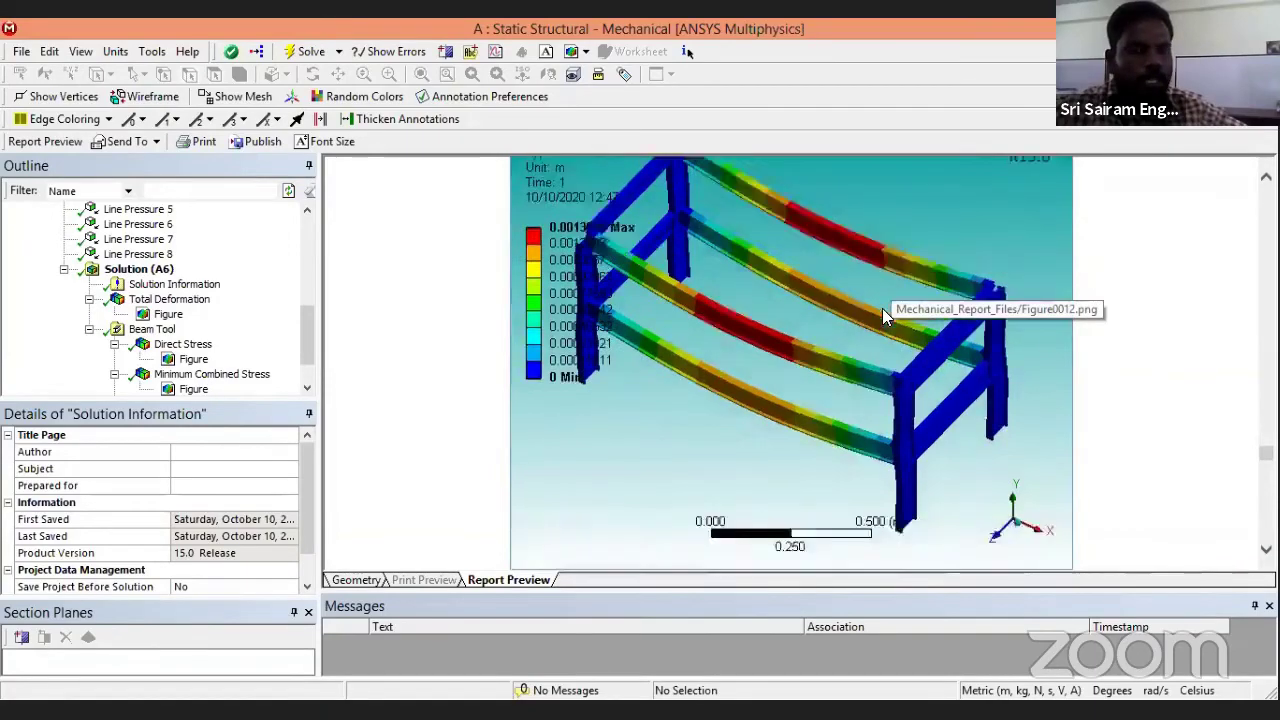
{"action": "scroll", "coordinate": [883, 312], "scroll_direction": "up", "scroll_amount": 10}
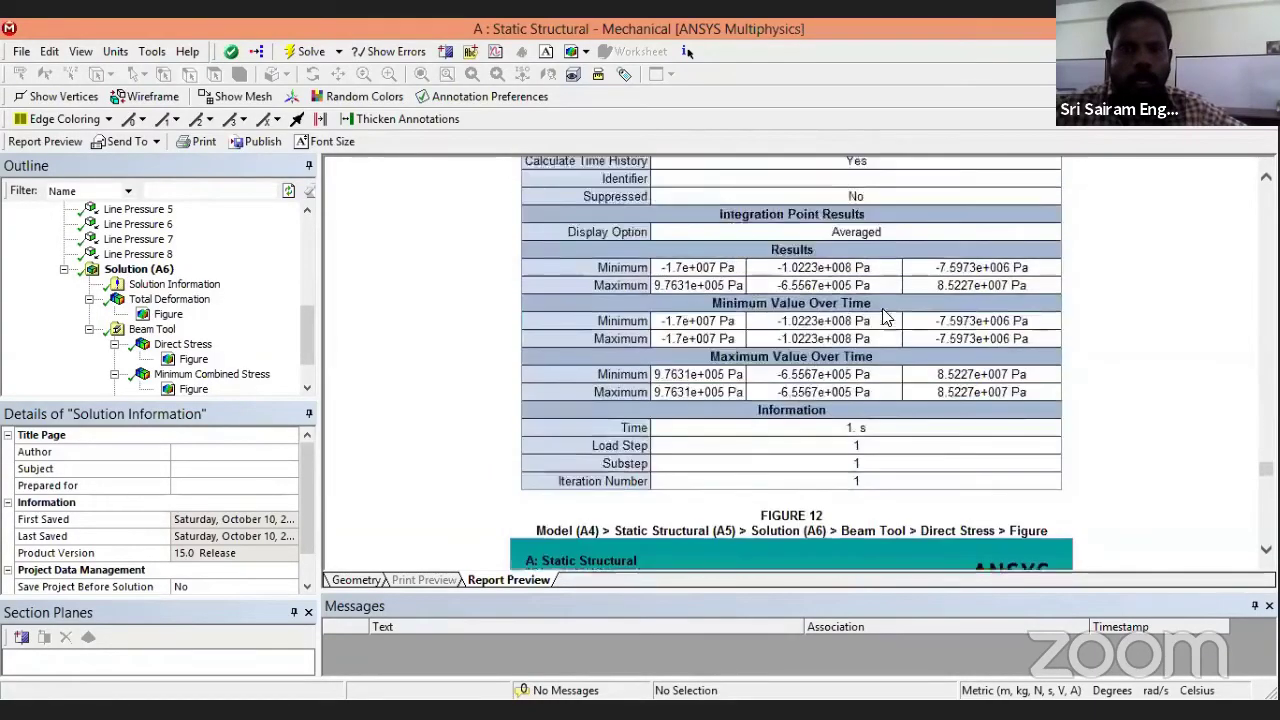
Read the minimum and maximum values in the report's Beam Tool results table for direct and combined stresses.
{"action": "scroll", "coordinate": [884, 314], "scroll_direction": "down", "scroll_amount": 3}
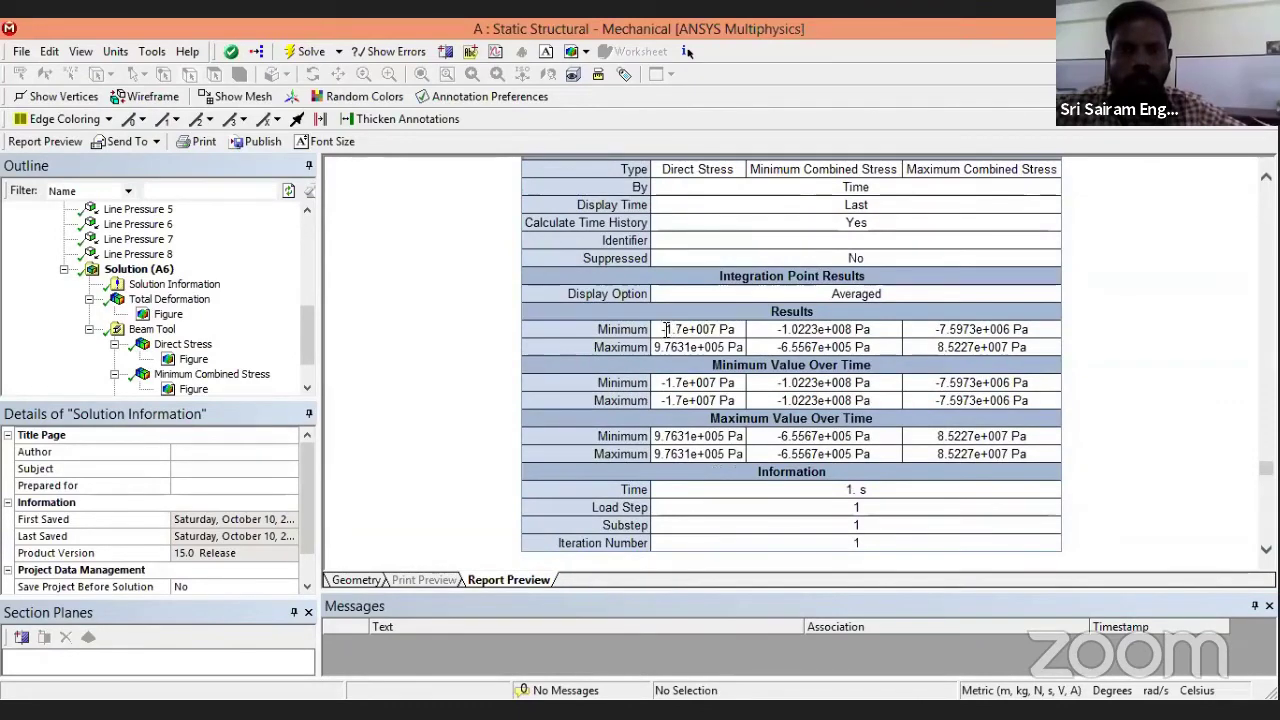
{"action": "left_click_drag", "start_coordinate": [664, 329], "coordinate": [1034, 454]}
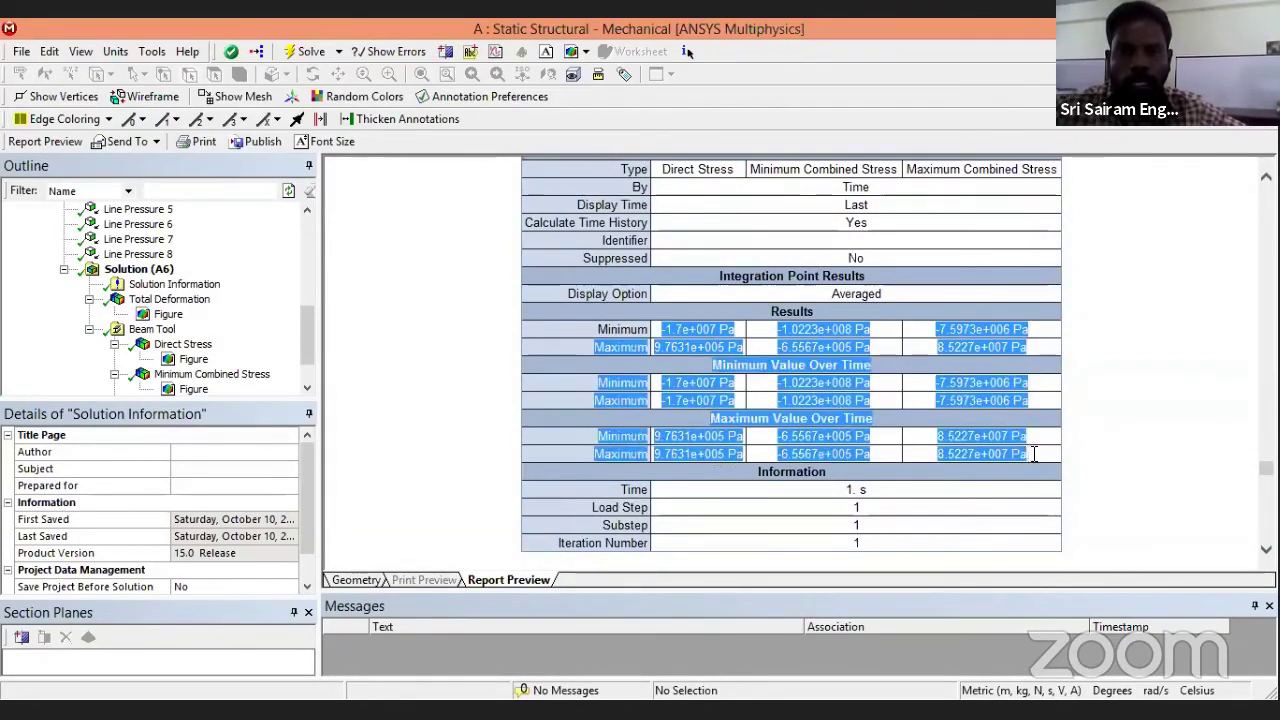
{"action": "left_click", "coordinate": [596, 330]}
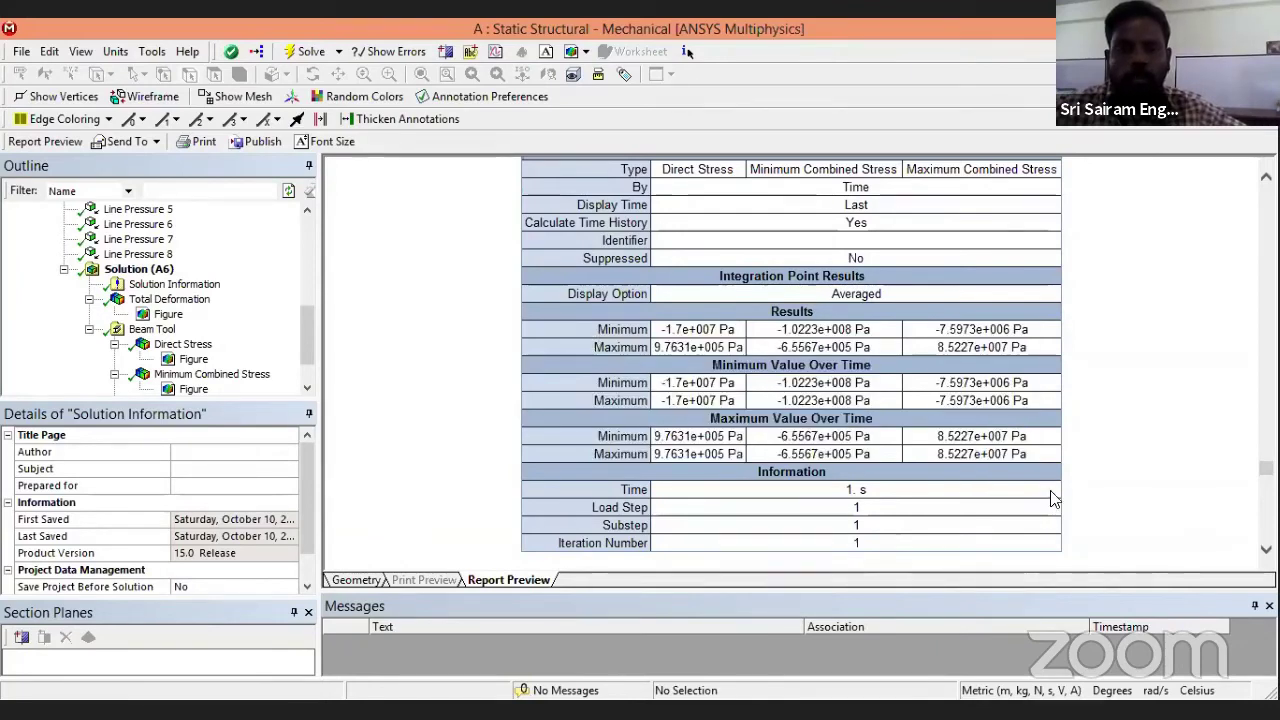
{"action": "left_click_drag", "start_coordinate": [1026, 456], "coordinate": [596, 330]}
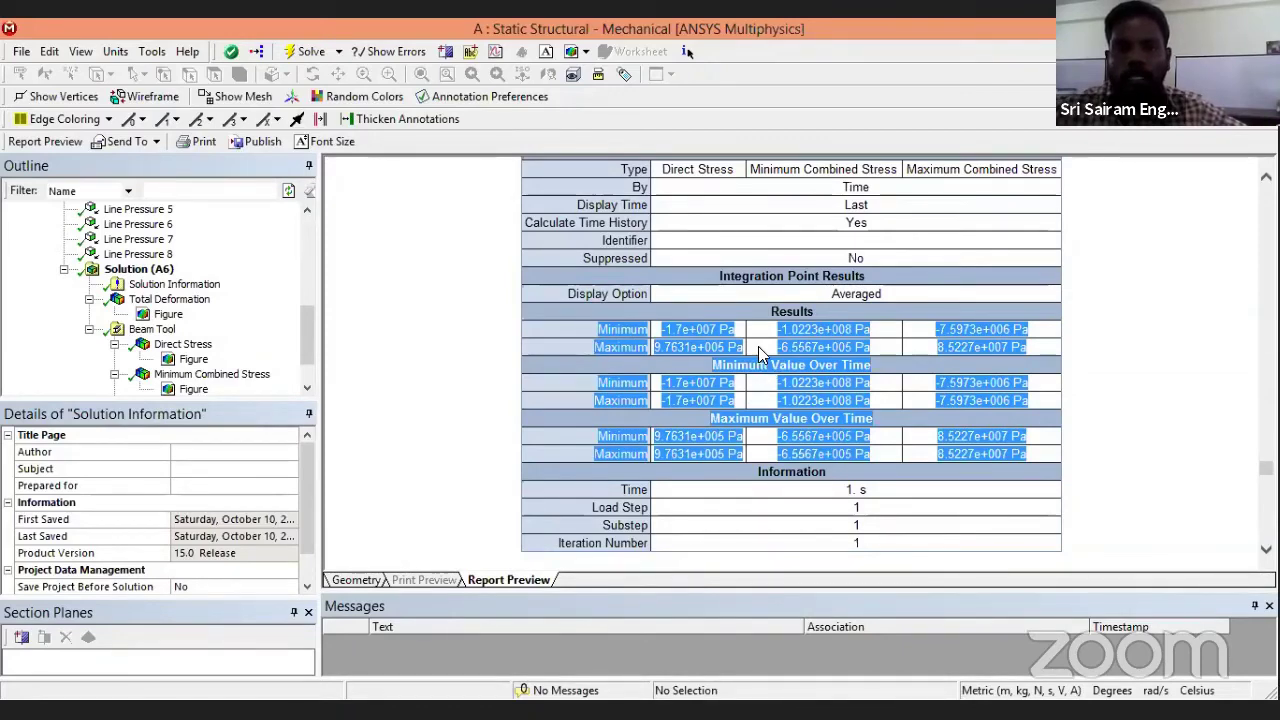
{"action": "left_click", "coordinate": [770, 383]}
Examine the report's beam stress figures and Structural Steel material data, and return to the line pressure charts.
{"action": "scroll", "coordinate": [810, 437], "scroll_direction": "down", "scroll_amount": 3}
{"action": "scroll", "coordinate": [812, 438], "scroll_direction": "down", "scroll_amount": 3}
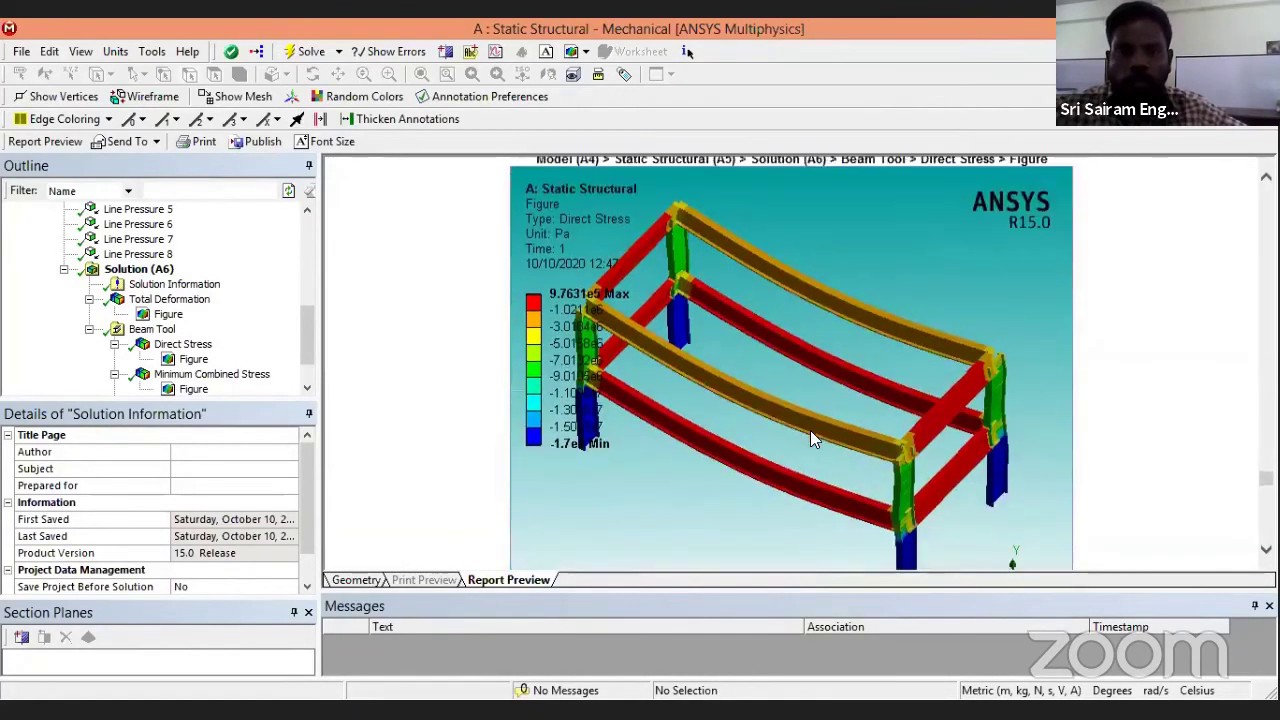
{"action": "scroll", "coordinate": [812, 440], "scroll_direction": "up", "scroll_amount": 1}
{"action": "scroll", "coordinate": [812, 438], "scroll_direction": "down", "scroll_amount": 8}
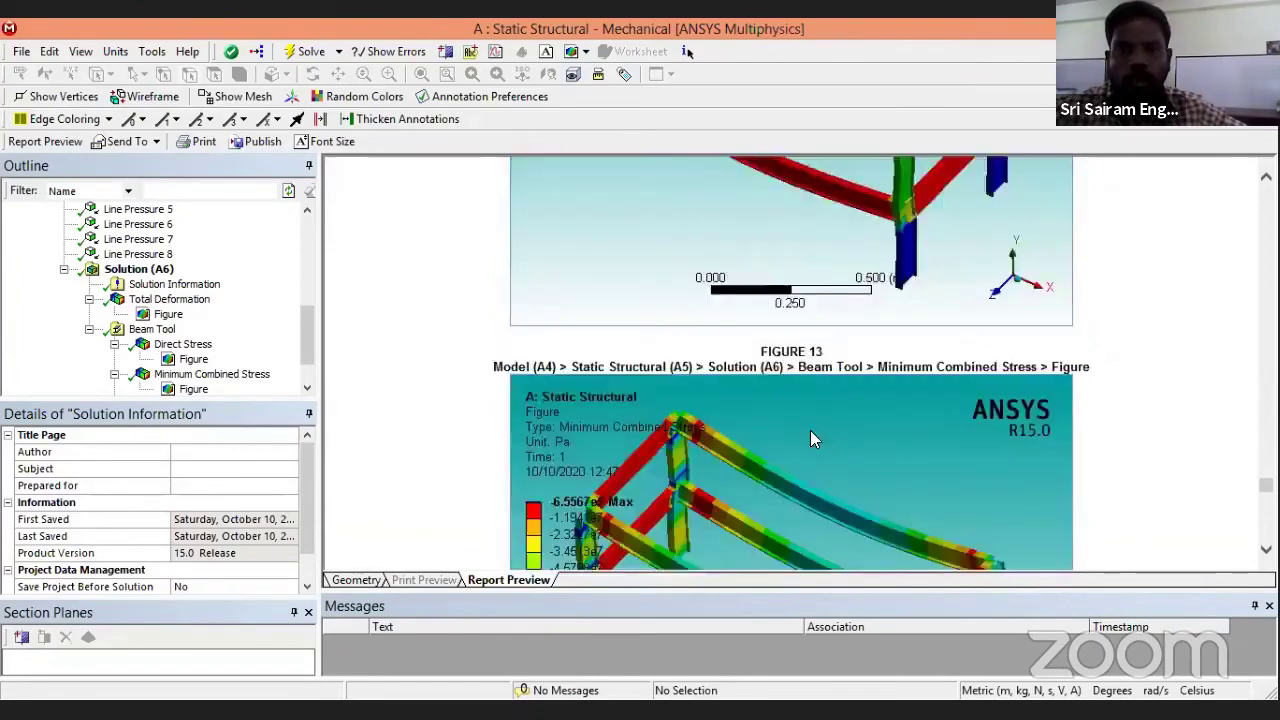
{"action": "scroll", "coordinate": [810, 437], "scroll_direction": "down", "scroll_amount": 10}
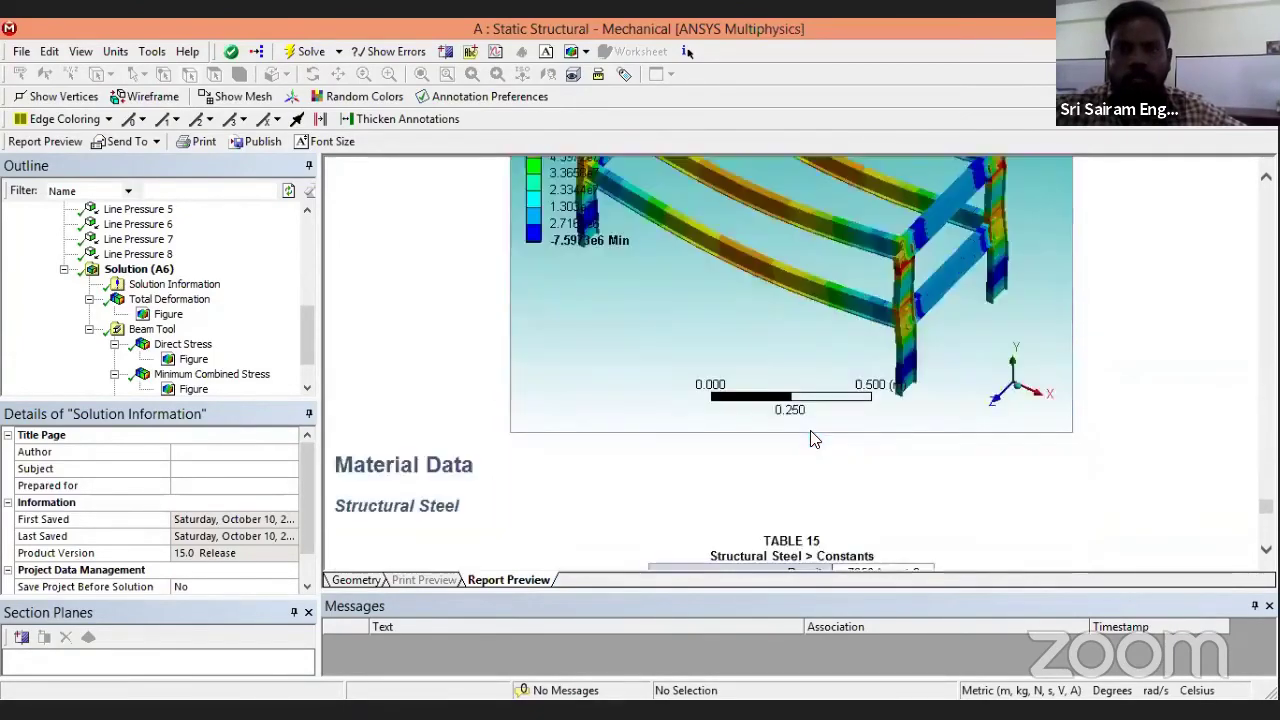
{"action": "scroll", "coordinate": [812, 432], "scroll_direction": "down", "scroll_amount": 1}
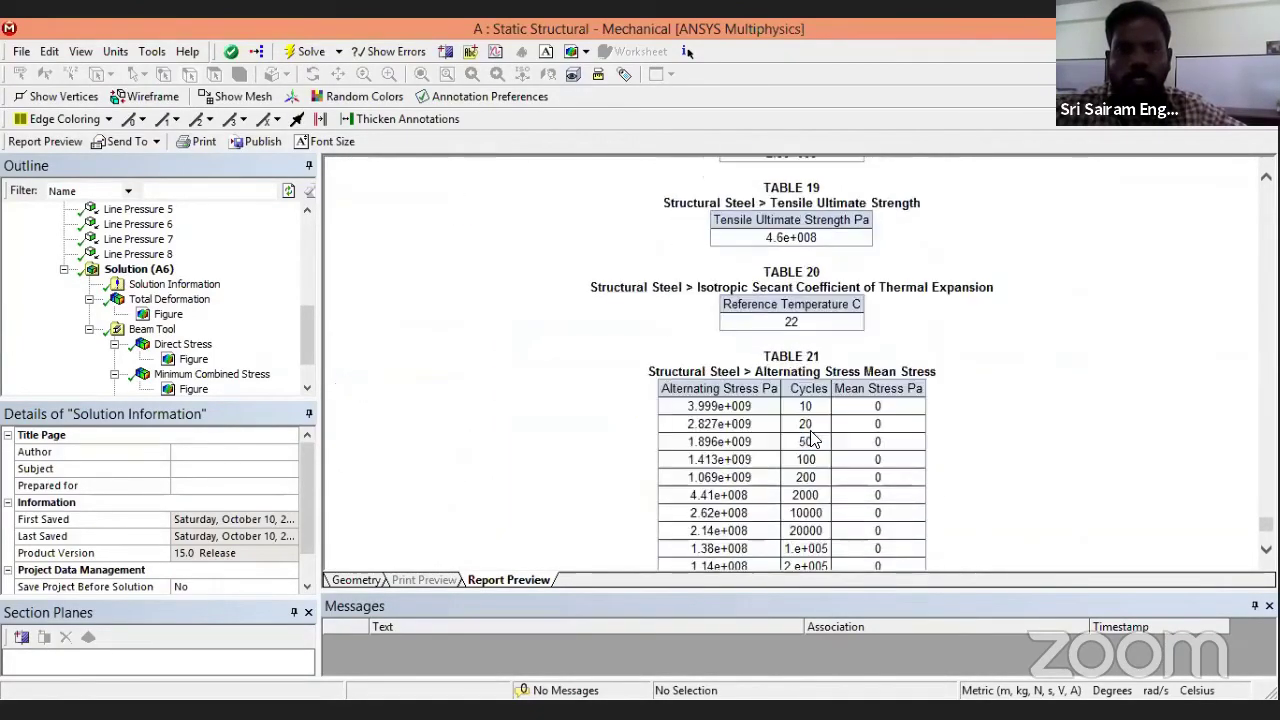
{"action": "scroll", "coordinate": [815, 440], "scroll_direction": "up", "scroll_amount": 5}
{"action": "scroll", "coordinate": [812, 438], "scroll_direction": "up", "scroll_amount": 10}
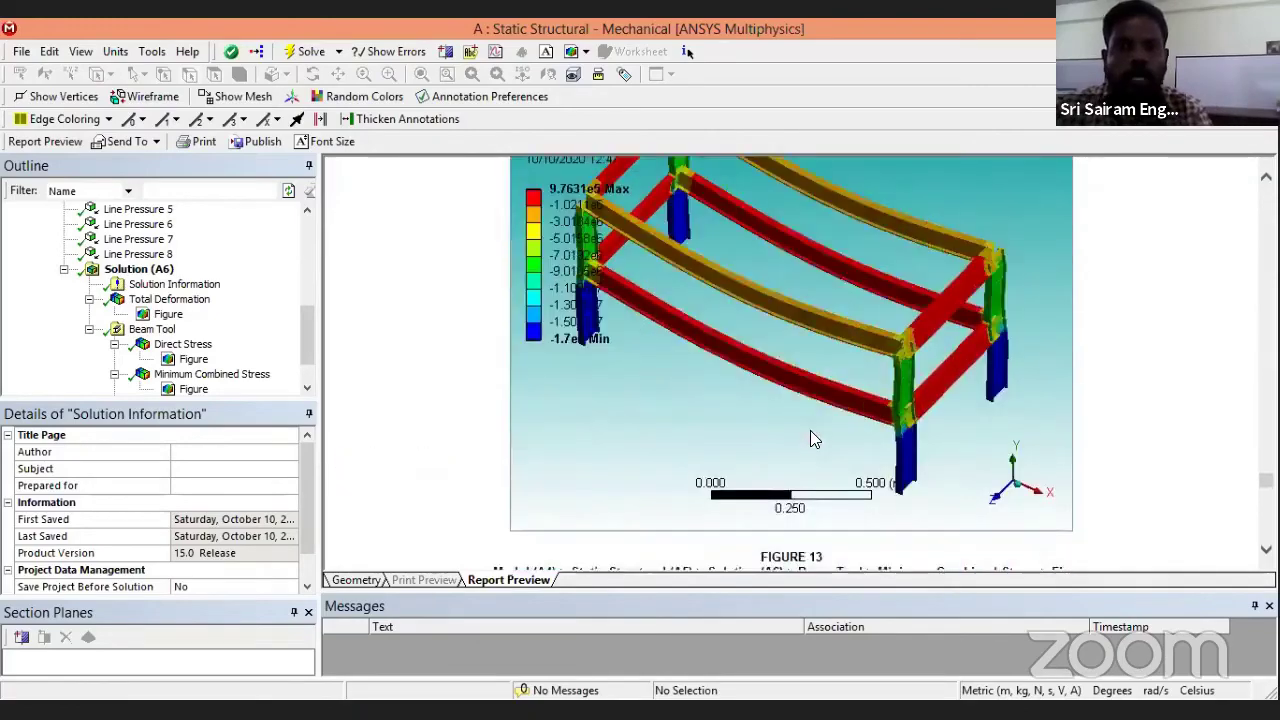
{"action": "scroll", "coordinate": [812, 438], "scroll_direction": "up", "scroll_amount": 5}
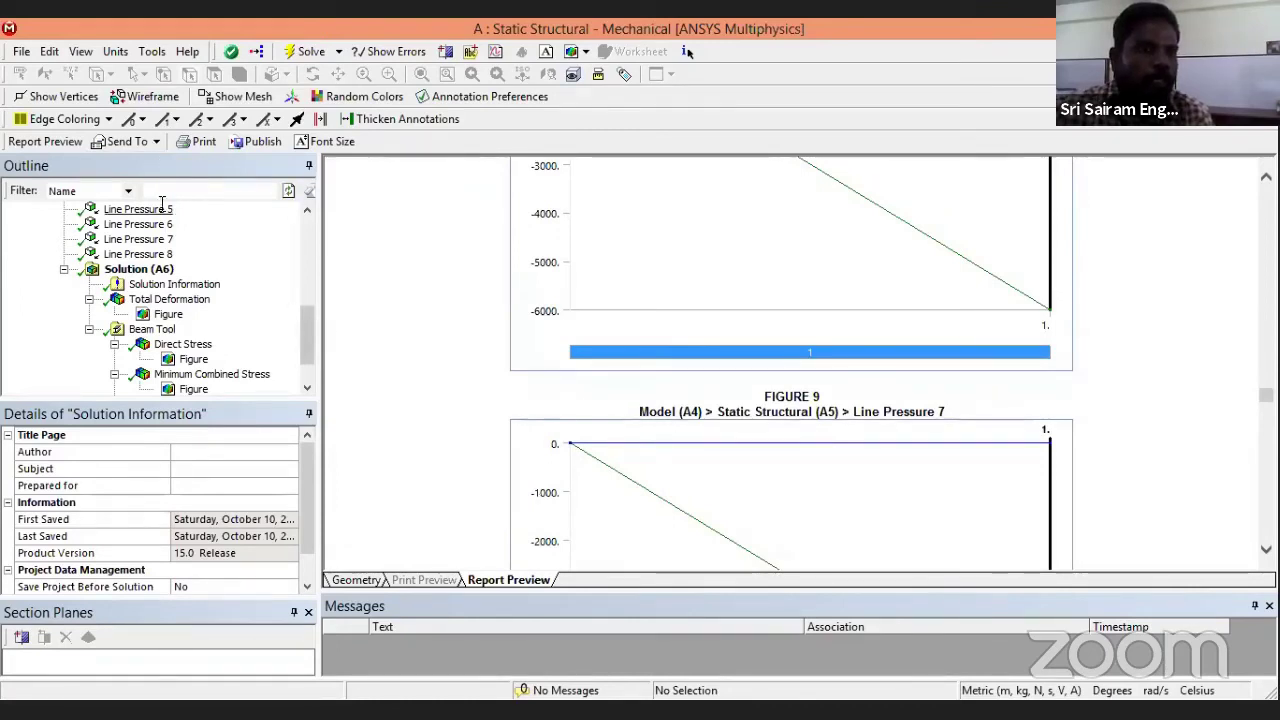
Send the report to Microsoft Word and page through the document to the Structural Steel tables at its end.
{"action": "left_click", "coordinate": [156, 142]}
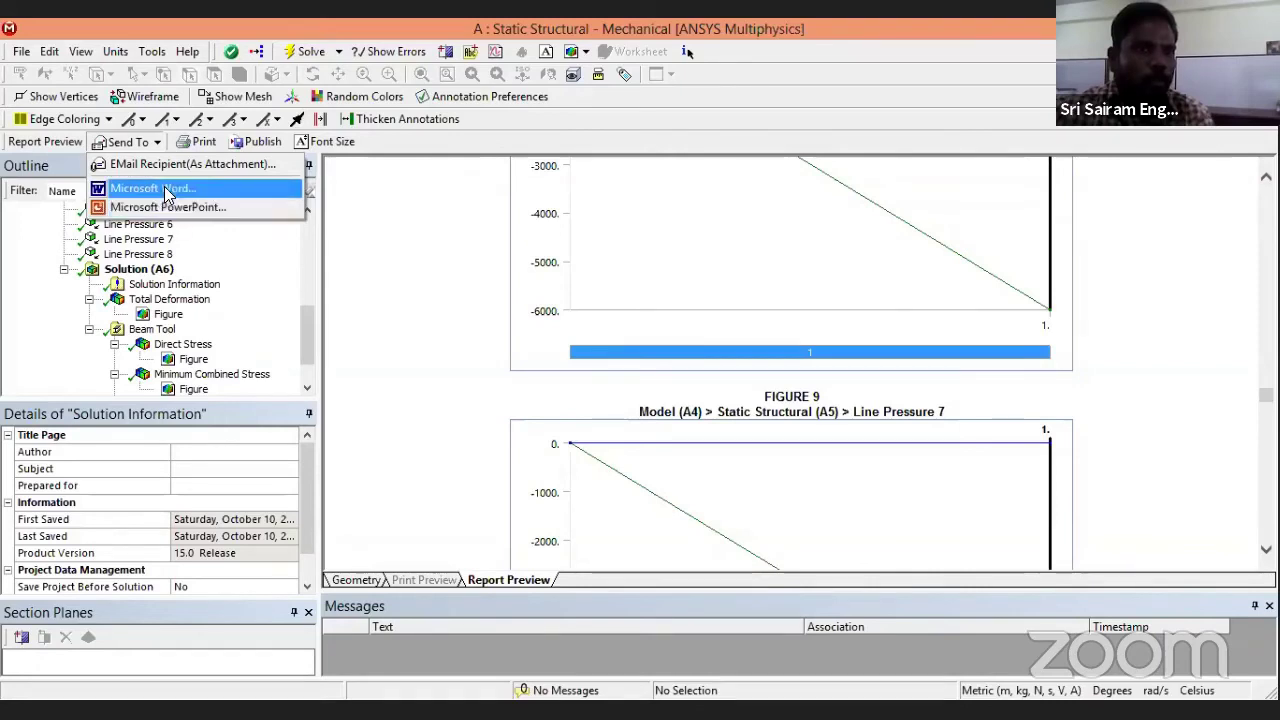
{"action": "left_click", "coordinate": [163, 190]}
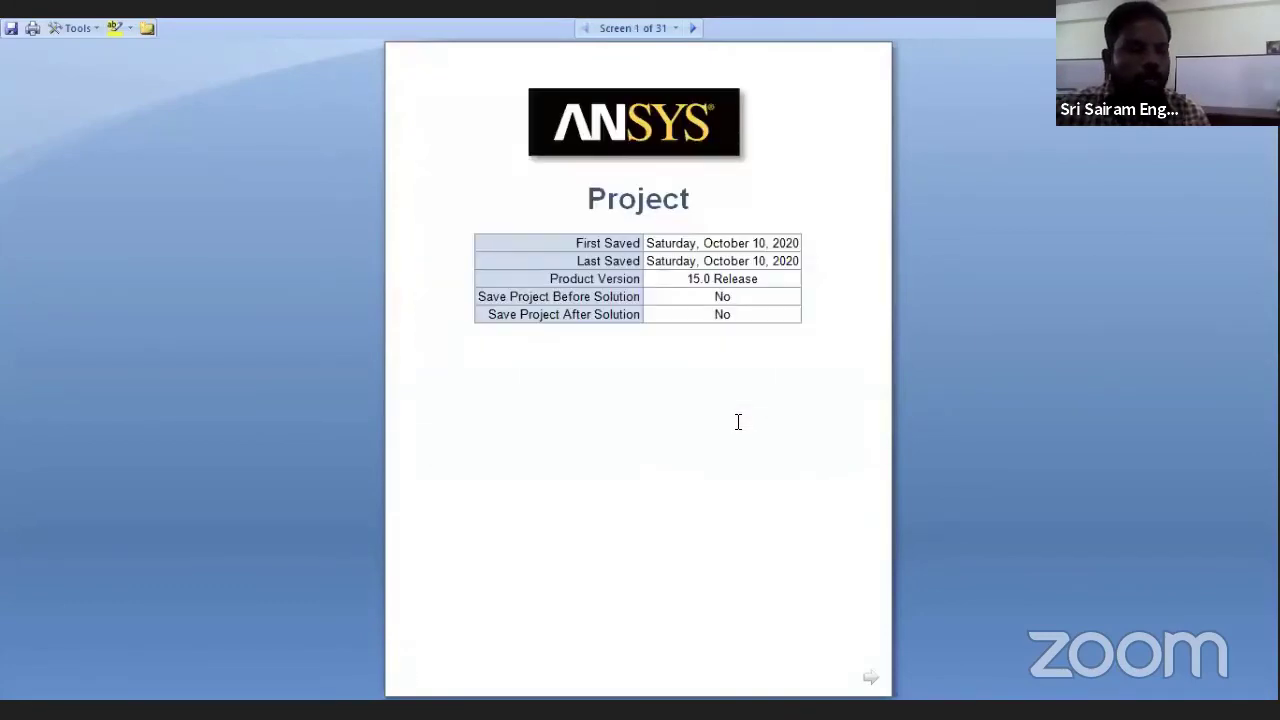
{"action": "scroll", "coordinate": [738, 422], "scroll_direction": "down", "scroll_amount": 9}
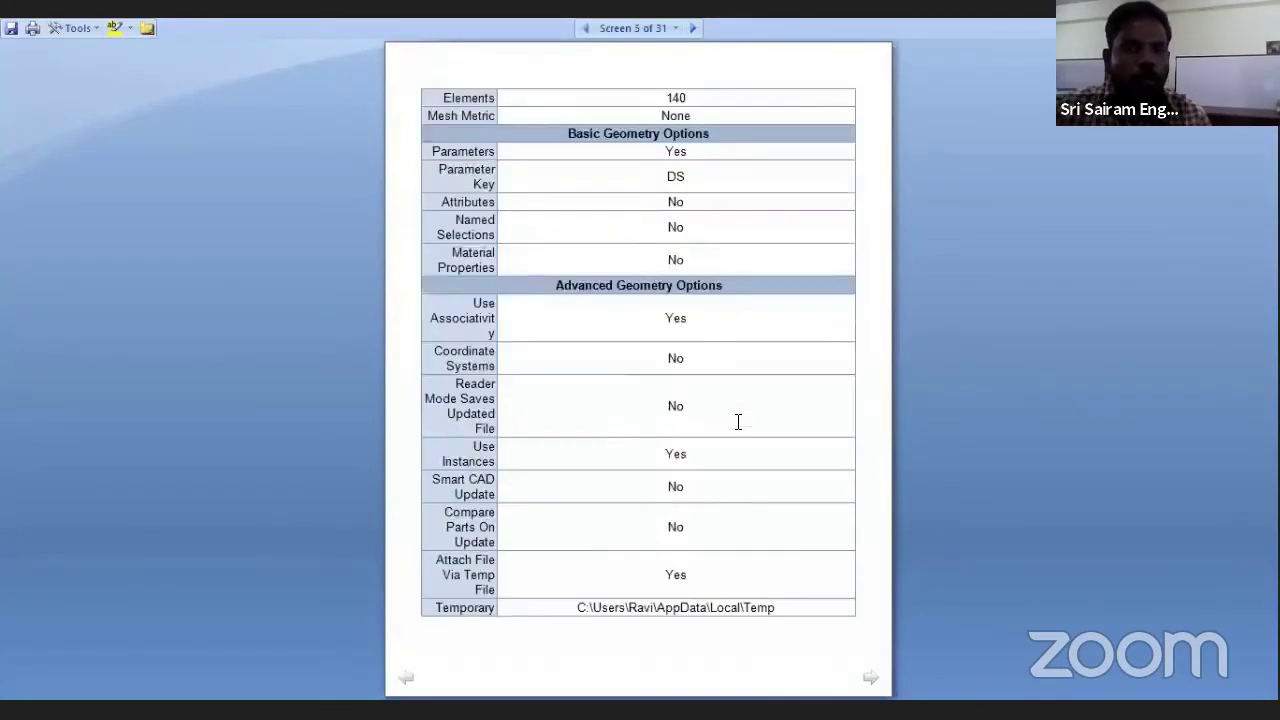
{"action": "scroll", "coordinate": [738, 421], "scroll_direction": "down", "scroll_amount": 2}
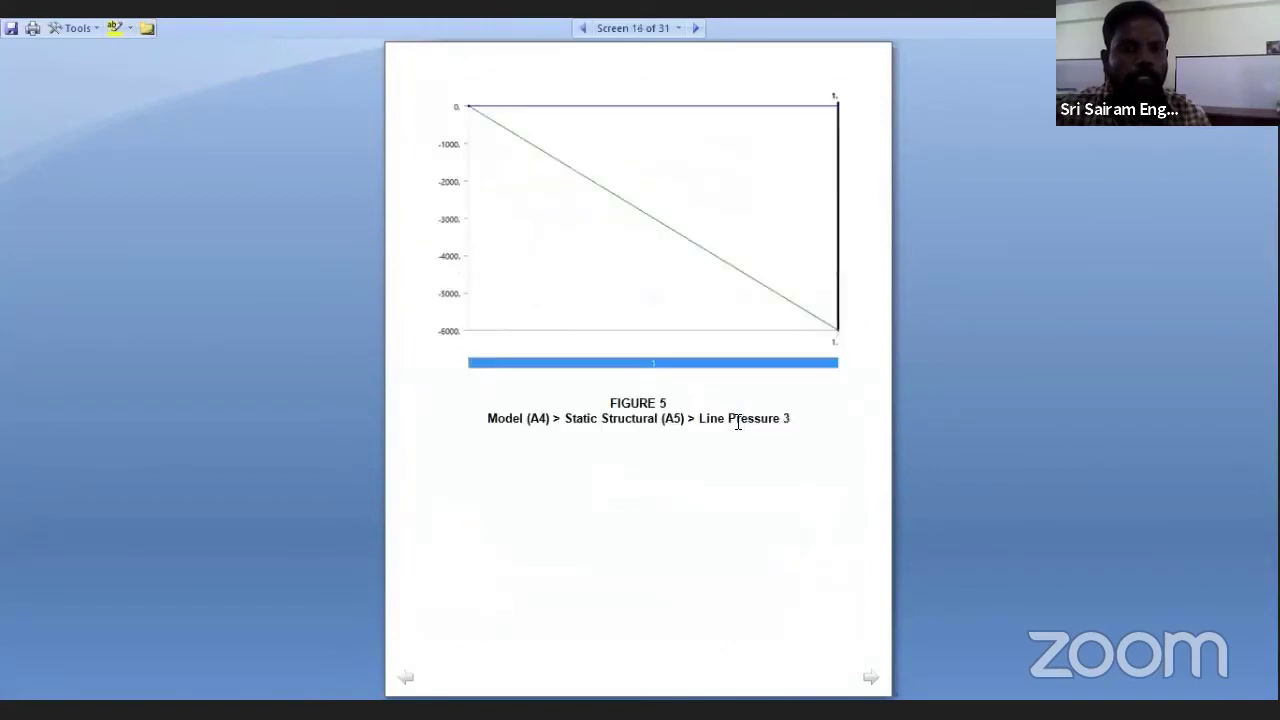
{"action": "scroll", "coordinate": [738, 421], "scroll_direction": "down", "scroll_amount": 5}
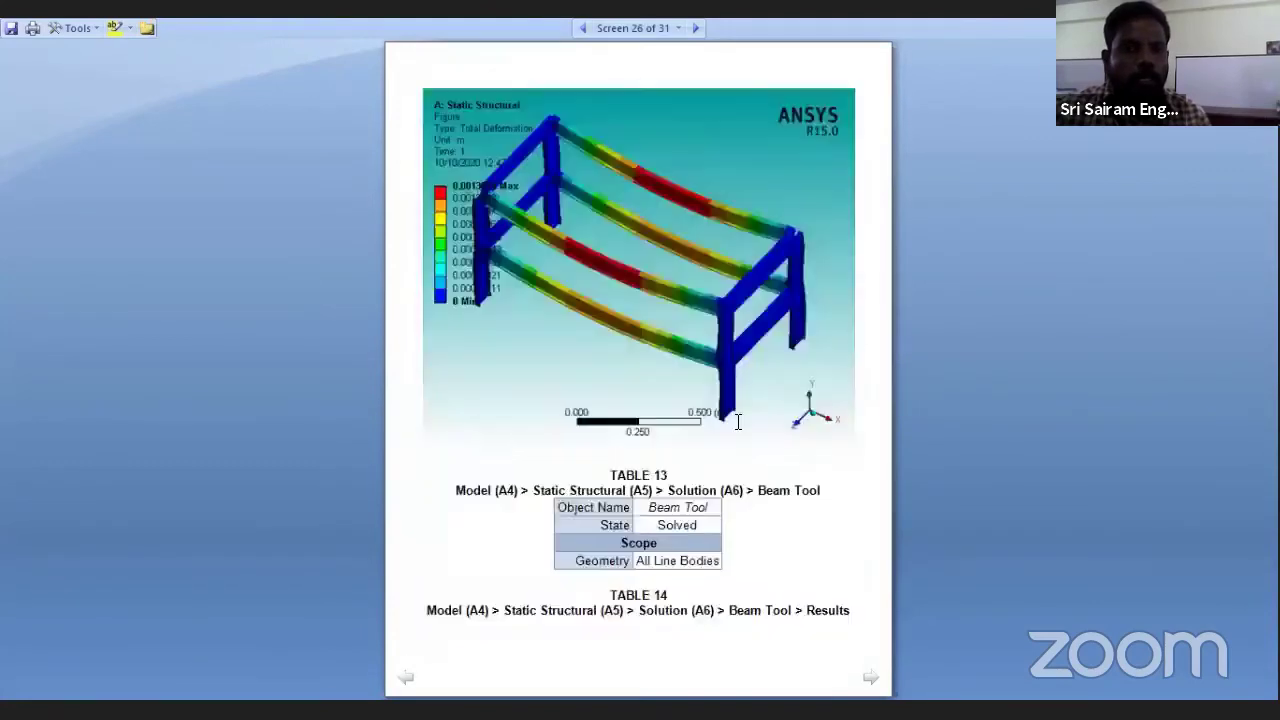
{"action": "scroll", "coordinate": [738, 421], "scroll_direction": "down", "scroll_amount": 7}
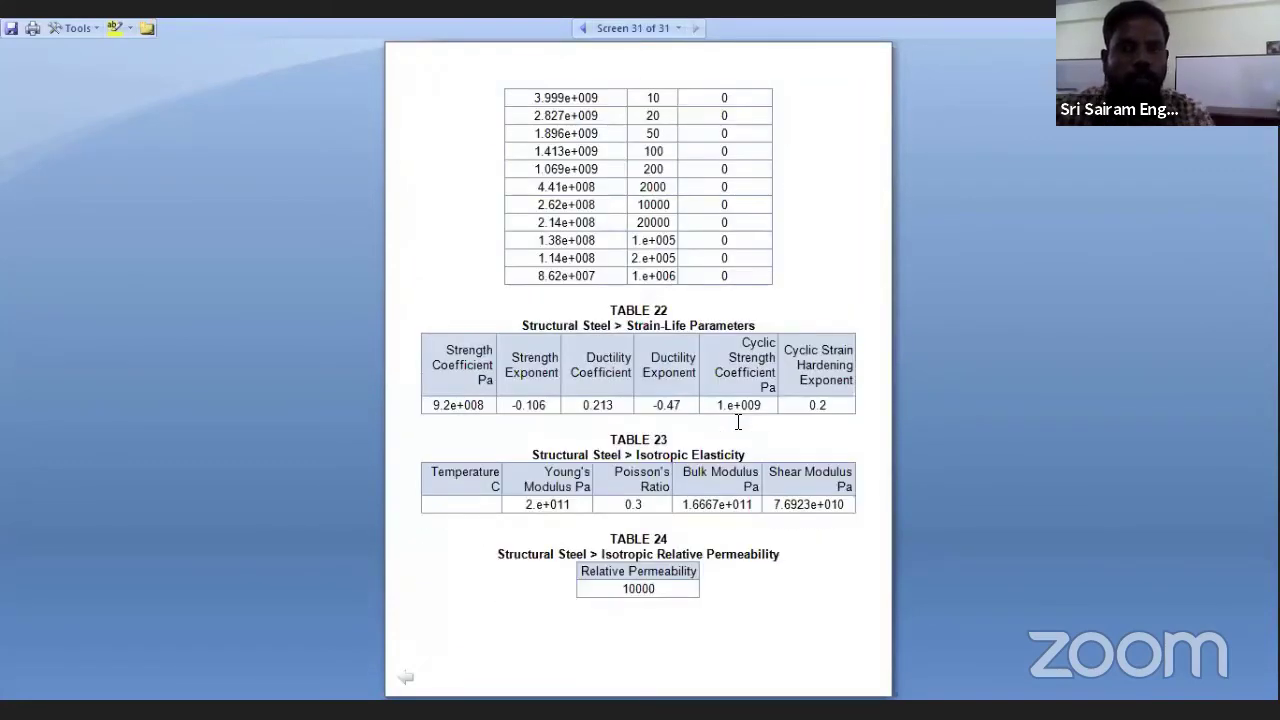
{"action": "scroll", "coordinate": [738, 421], "scroll_direction": "up", "scroll_amount": 1}
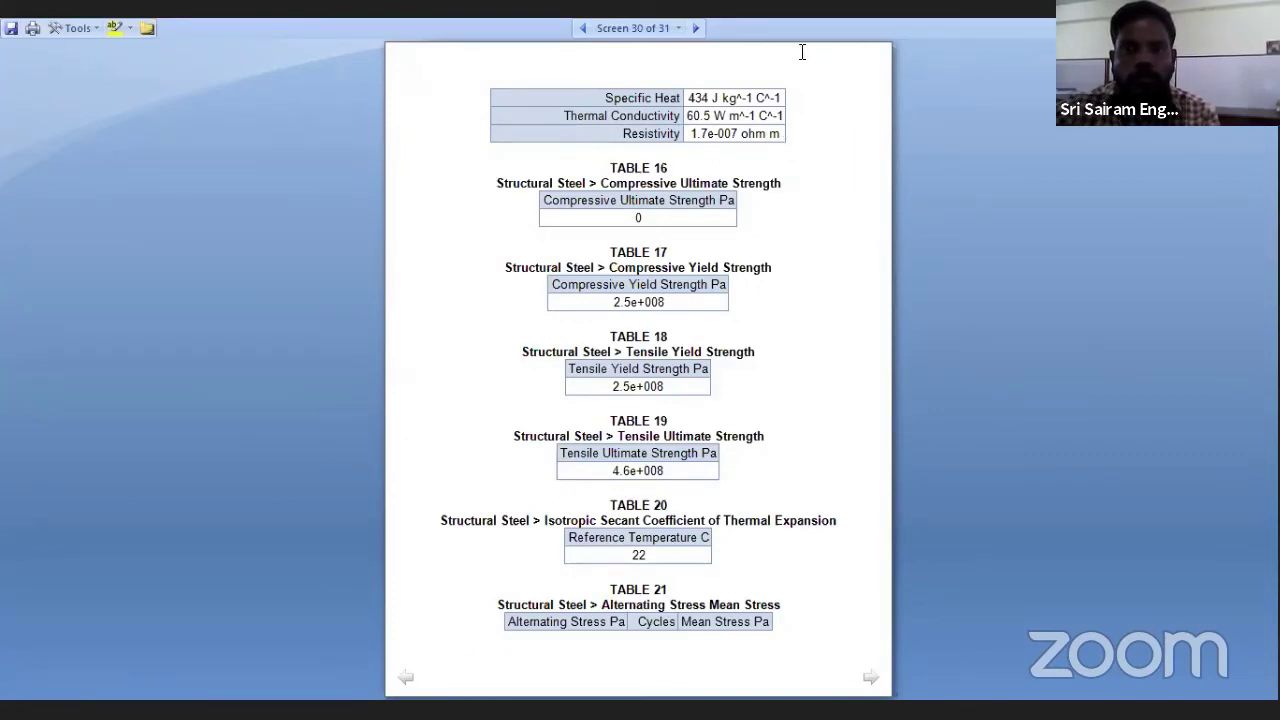
Switch to Workbench, add a standalone Steady-State Thermal (Samcef) system beside Static Structural and open a new geometry for it.
{"action": "key", "text": "alt+Tab"}
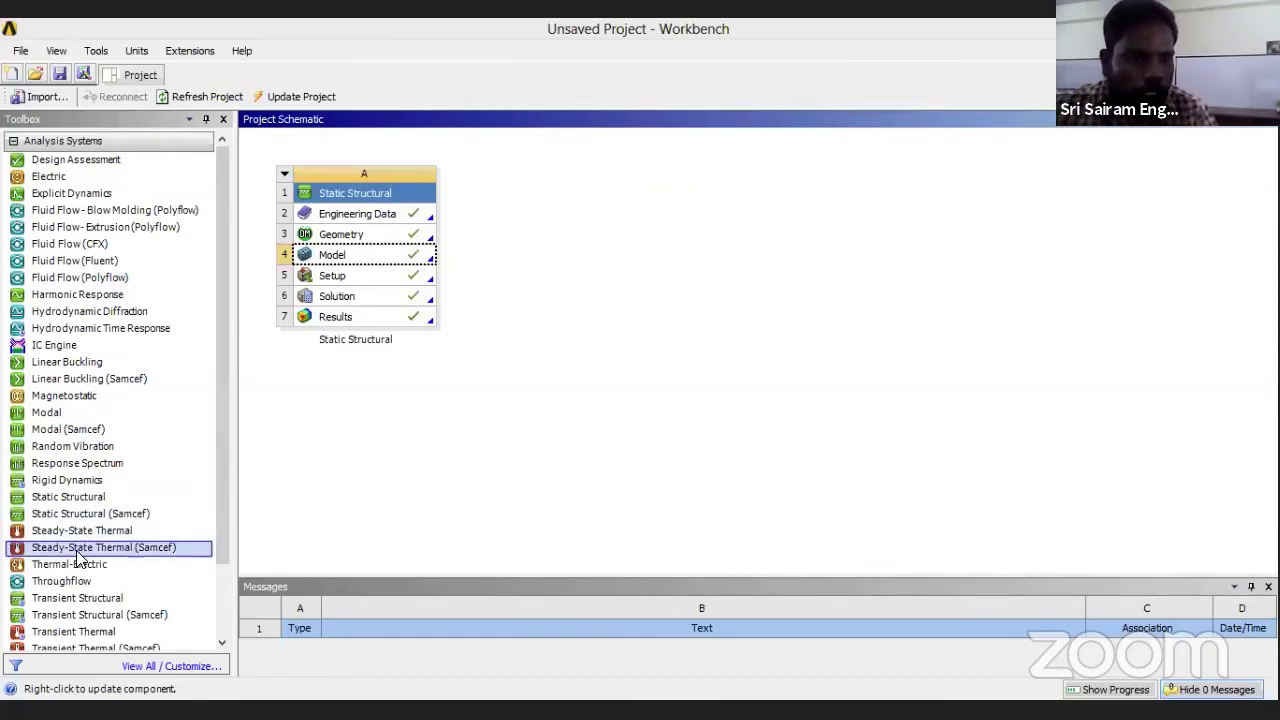
{"action": "left_click_drag", "start_coordinate": [75, 558], "coordinate": [564, 216]}
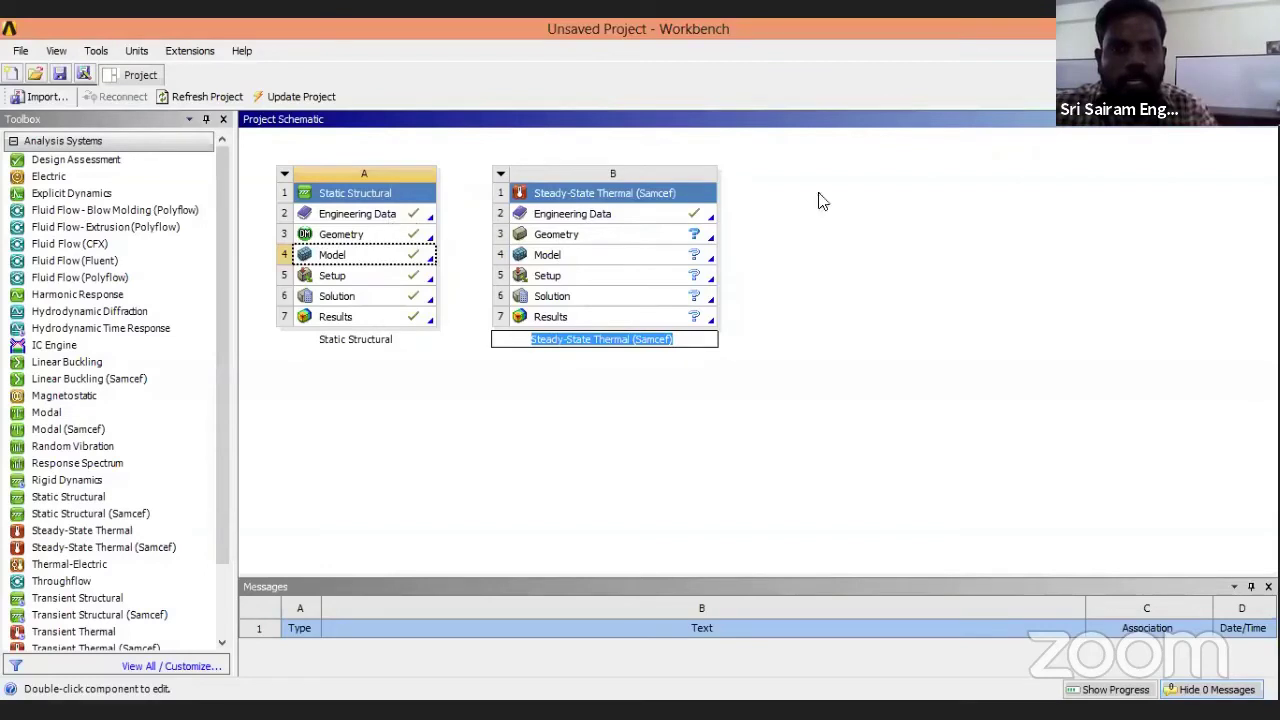
{"action": "double_click", "coordinate": [613, 233]}
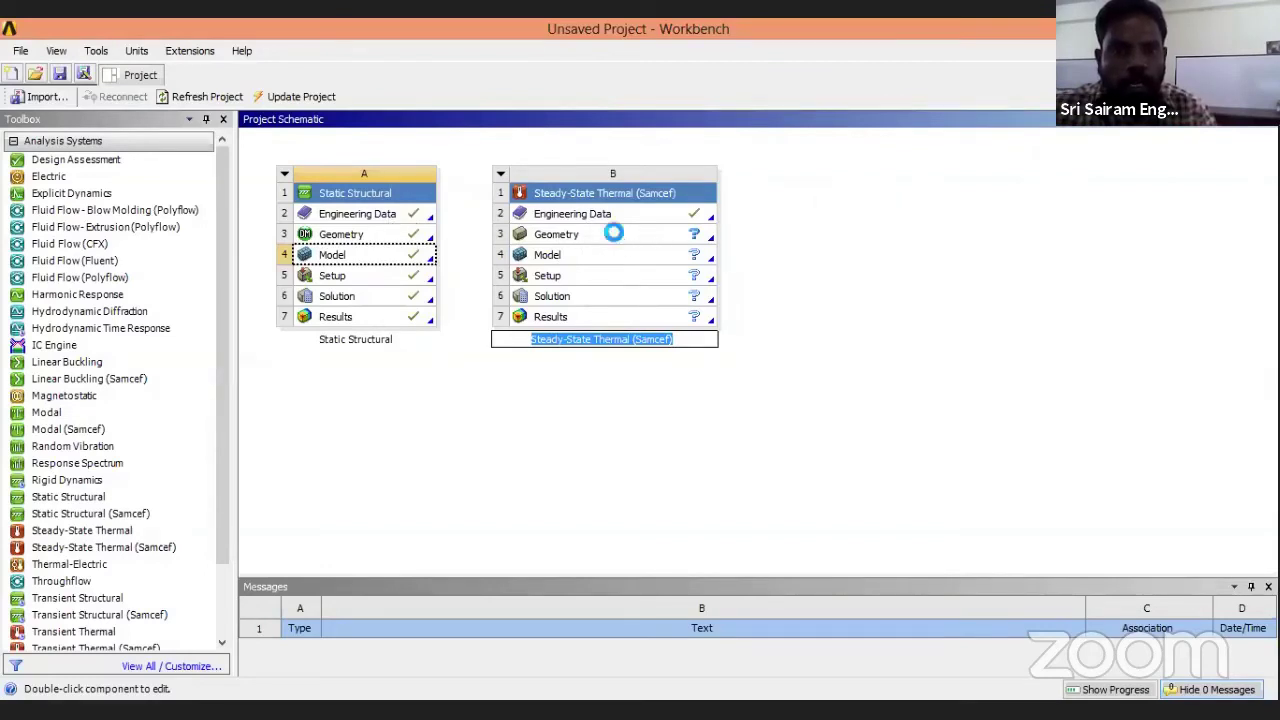
{"action": "right_click", "coordinate": [630, 234]}
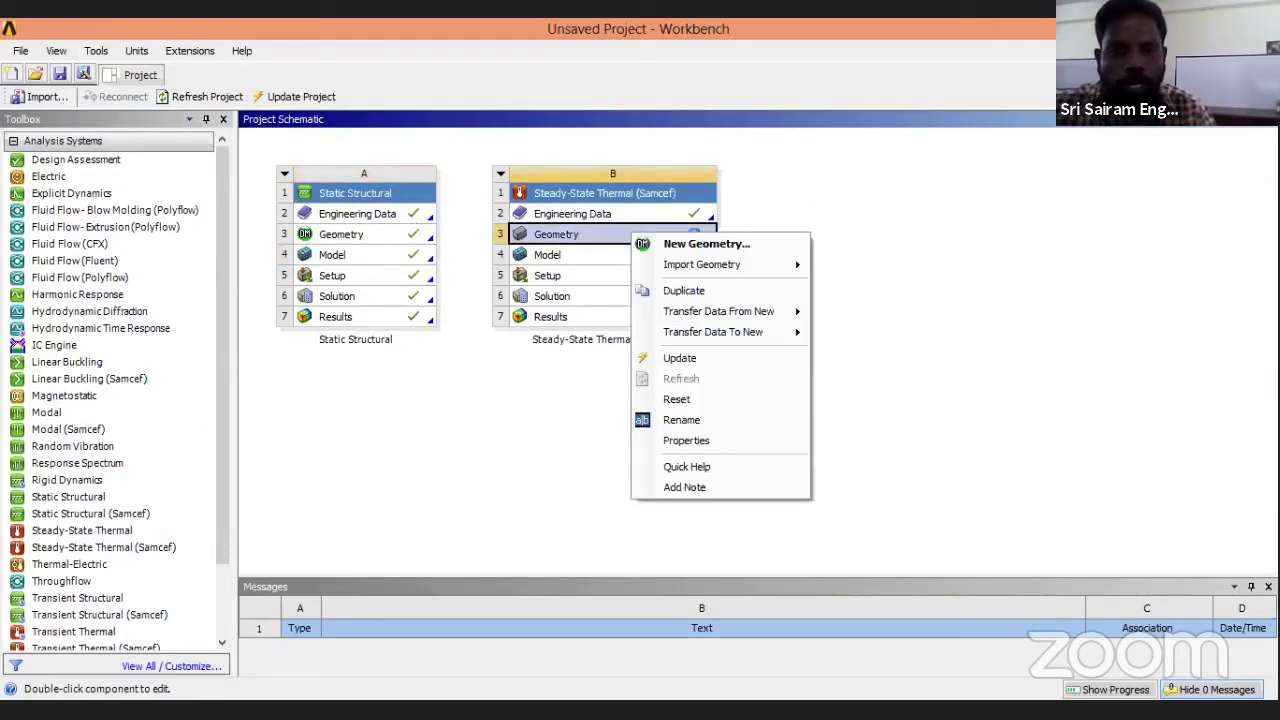
{"action": "left_click", "coordinate": [705, 243]}
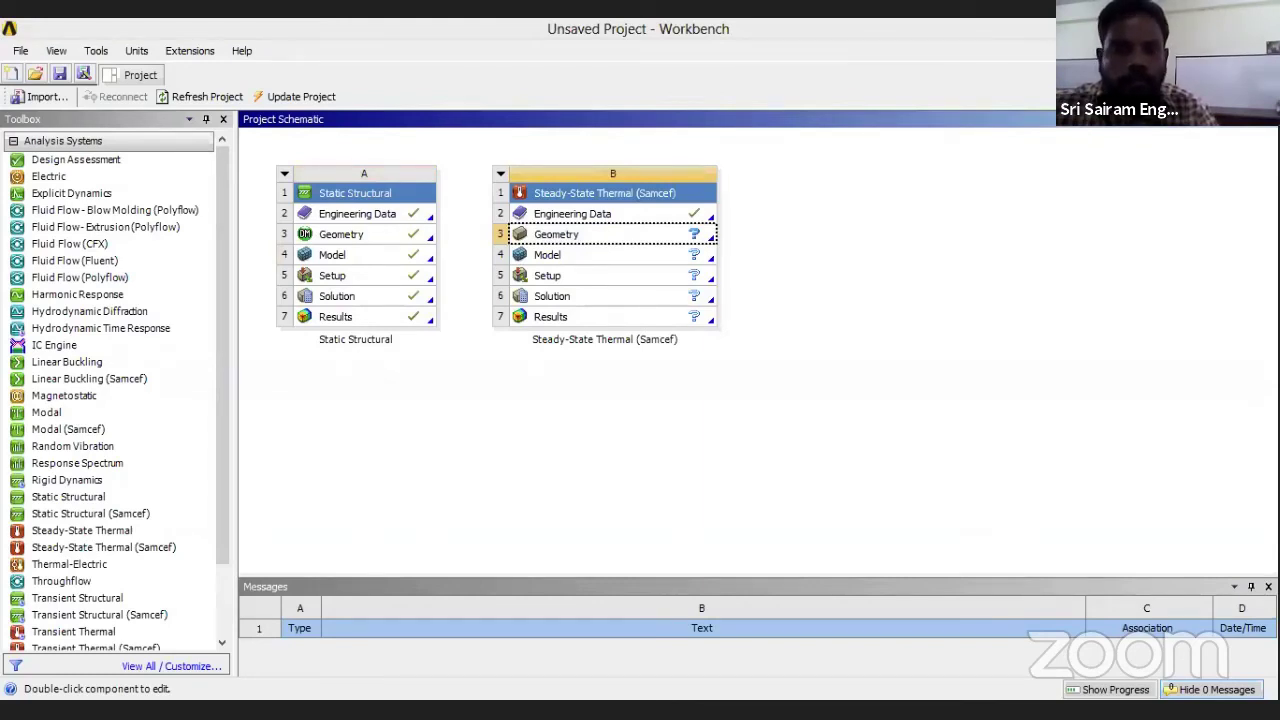
{"action": "left_click", "coordinate": [646, 238]}
{"action": "right_click", "coordinate": [646, 238]}
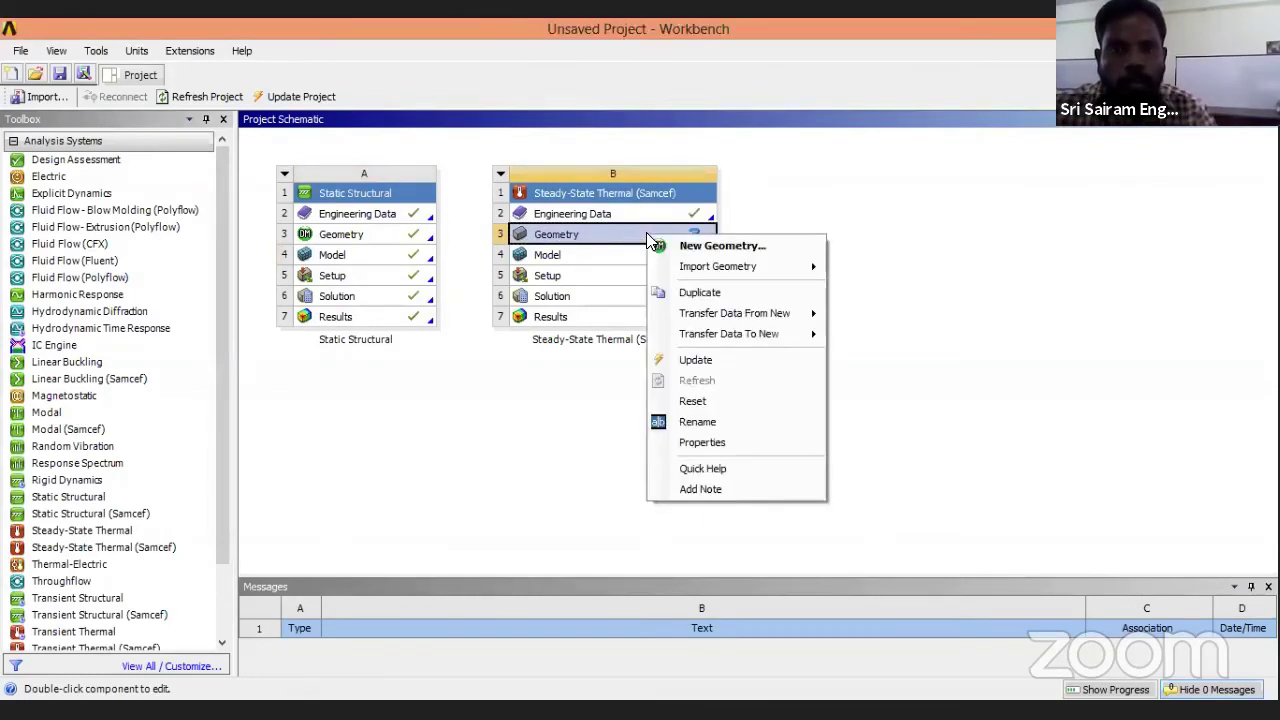
{"action": "left_click", "coordinate": [712, 246]}
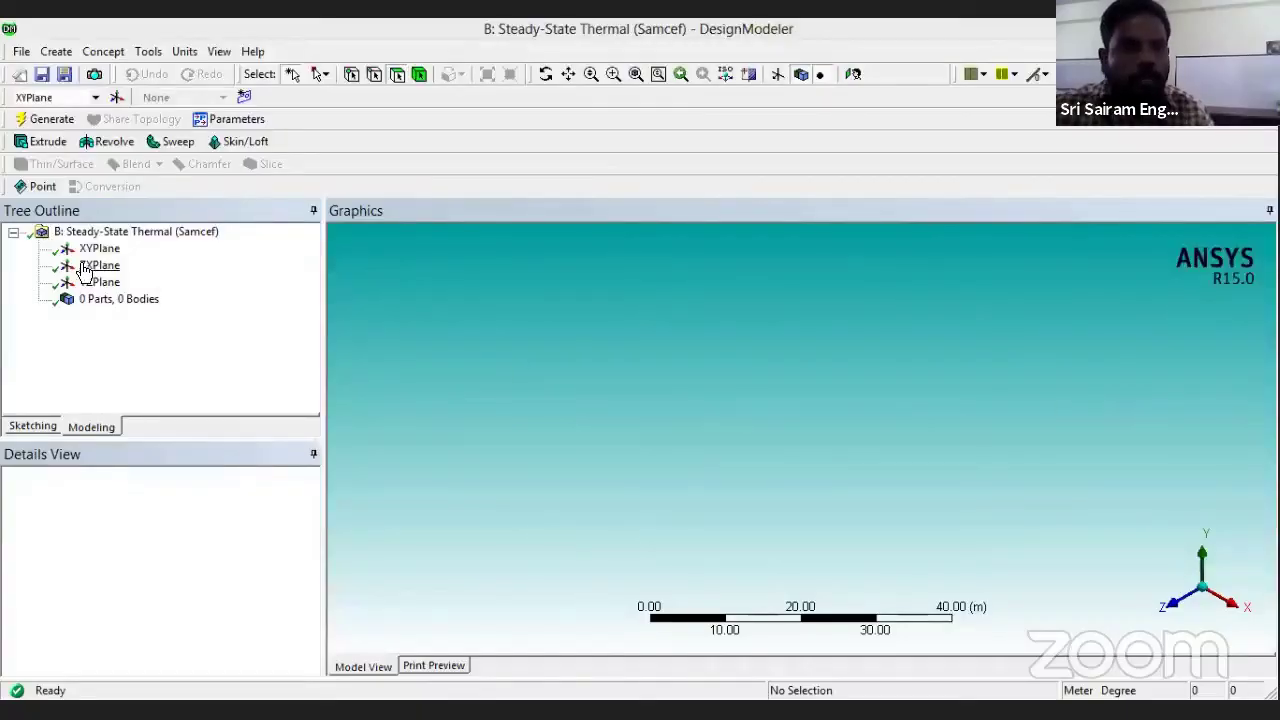
Select the XYPlane and orient the view face-on to it.
{"action": "left_click", "coordinate": [97, 249]}
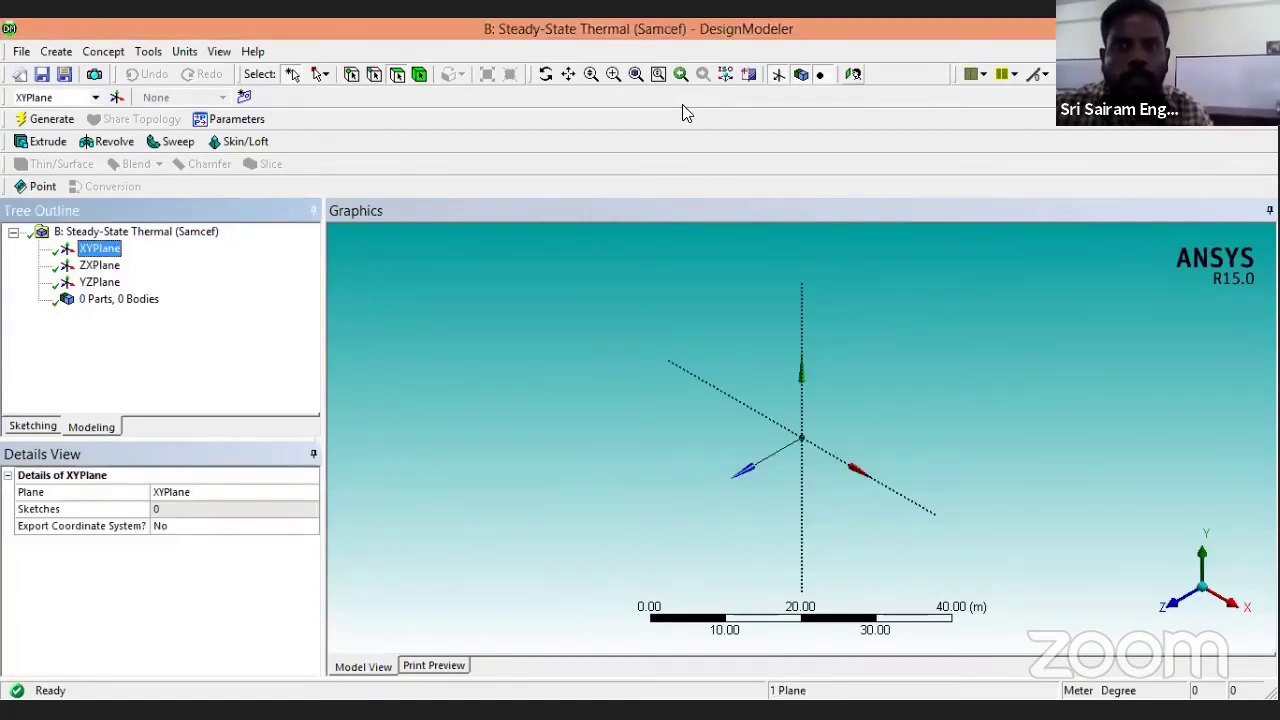
{"action": "left_click", "coordinate": [853, 74]}
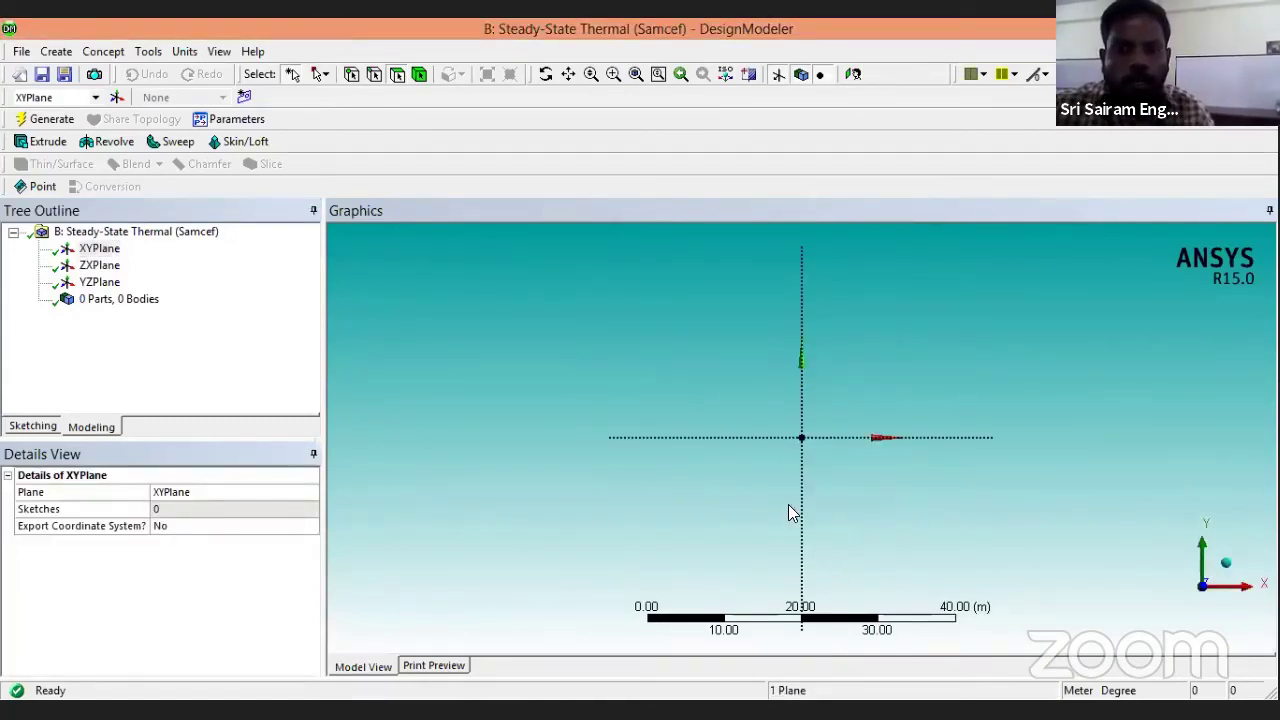
{"action": "left_click", "coordinate": [815, 501]}
{"action": "scroll", "coordinate": [815, 501], "scroll_direction": "up", "scroll_amount": 3}
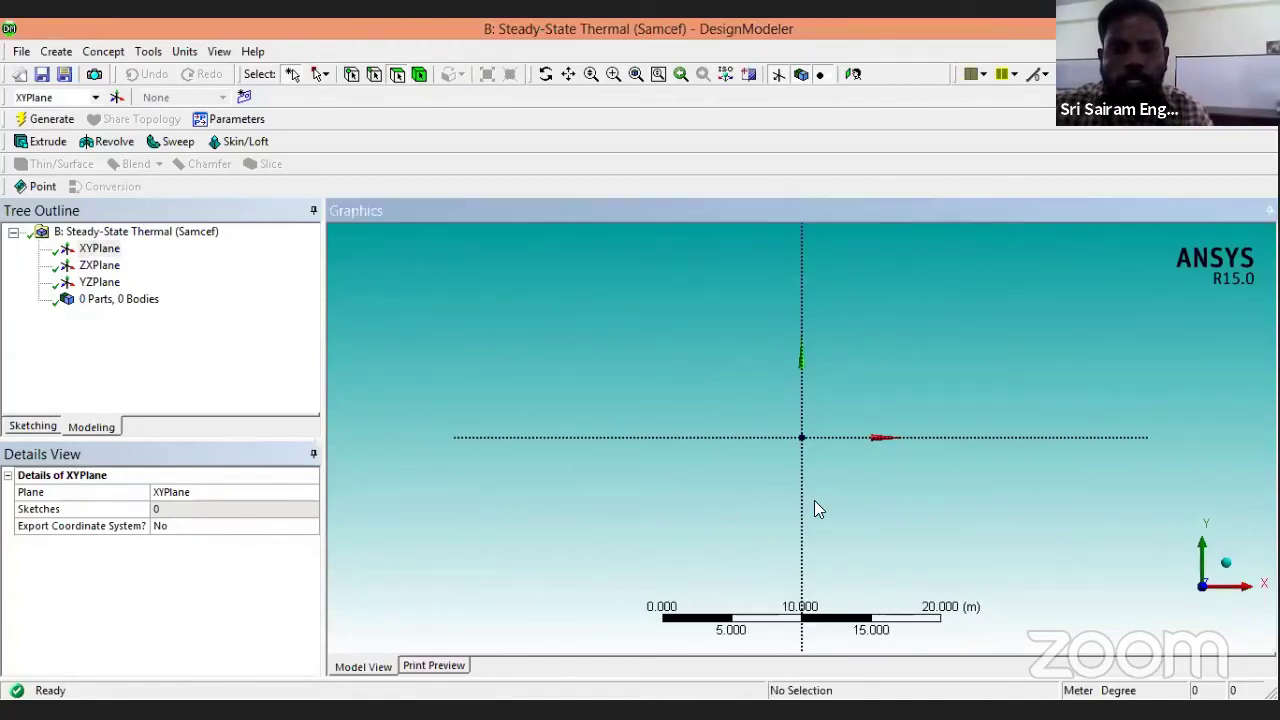
{"action": "scroll", "coordinate": [814, 509], "scroll_direction": "up", "scroll_amount": 3}
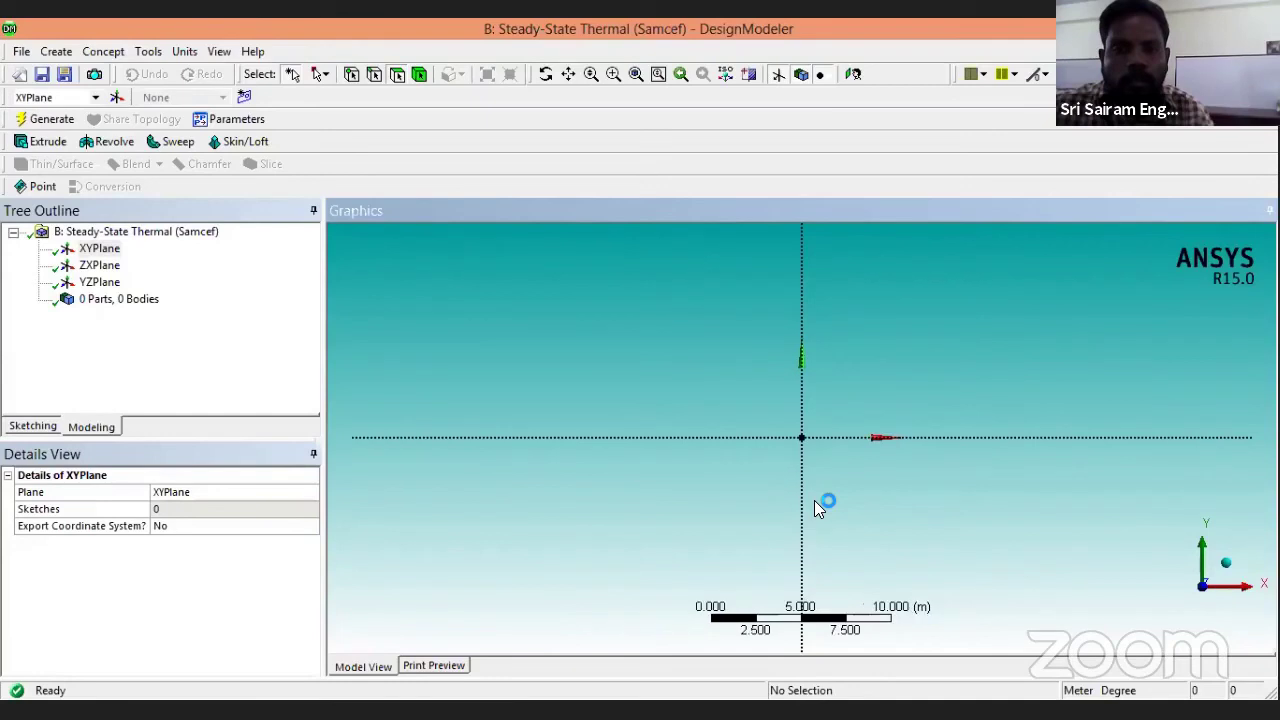
Sketch two concentric circles centred on the origin of the XYPlane, the outer one about 11 m in diameter.
{"action": "scroll", "coordinate": [814, 501], "scroll_direction": "up", "scroll_amount": 1}
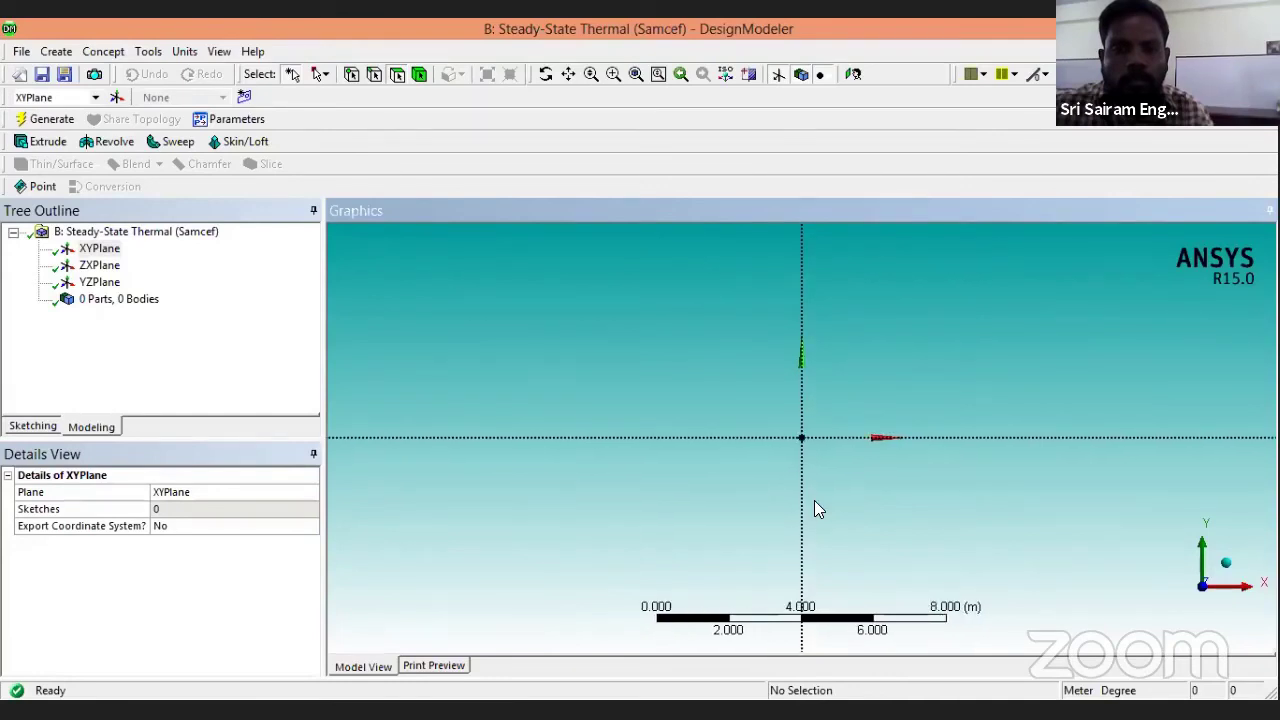
{"action": "scroll", "coordinate": [814, 509], "scroll_direction": "down", "scroll_amount": 1}
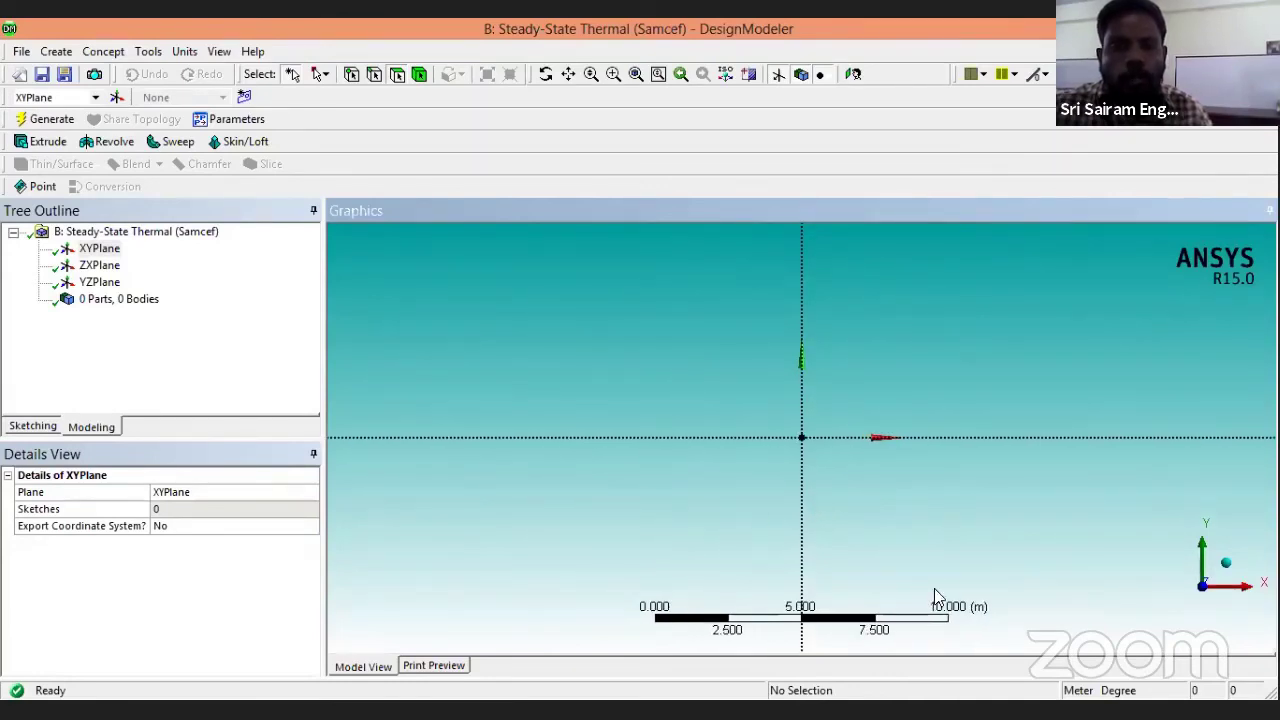
{"action": "left_click", "coordinate": [32, 425]}
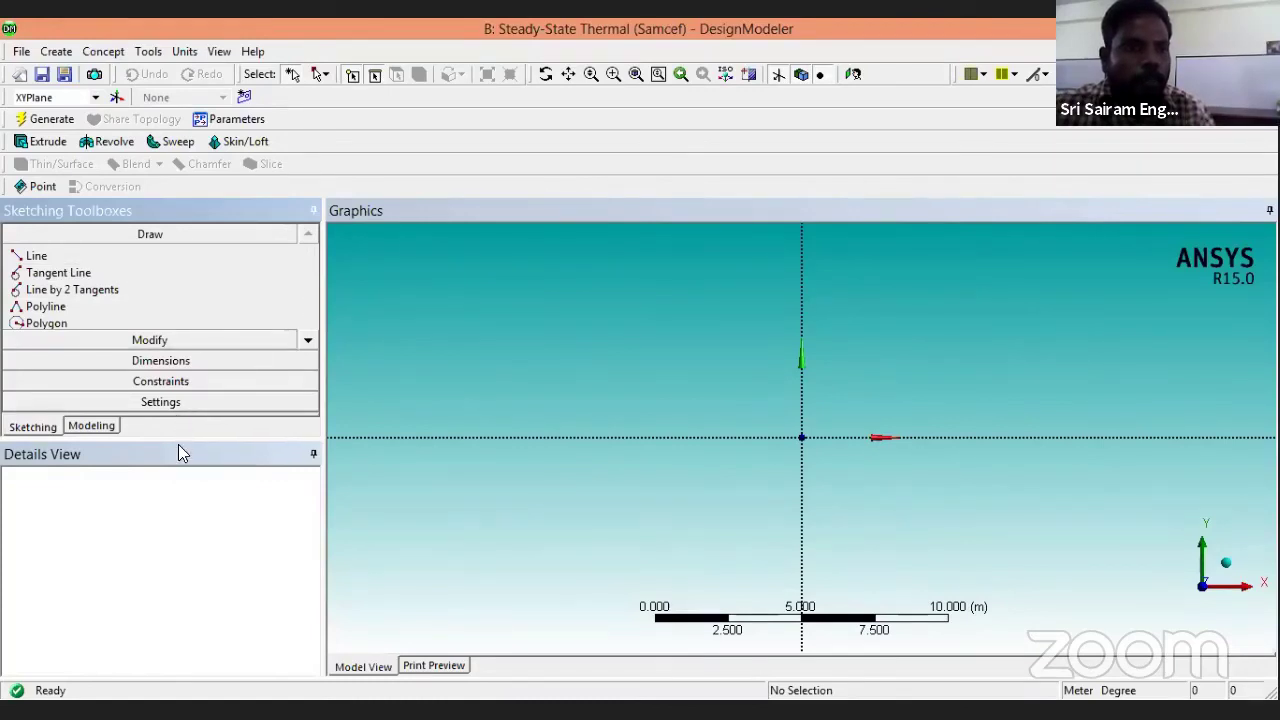
{"action": "left_click_drag", "start_coordinate": [183, 437], "coordinate": [171, 562]}
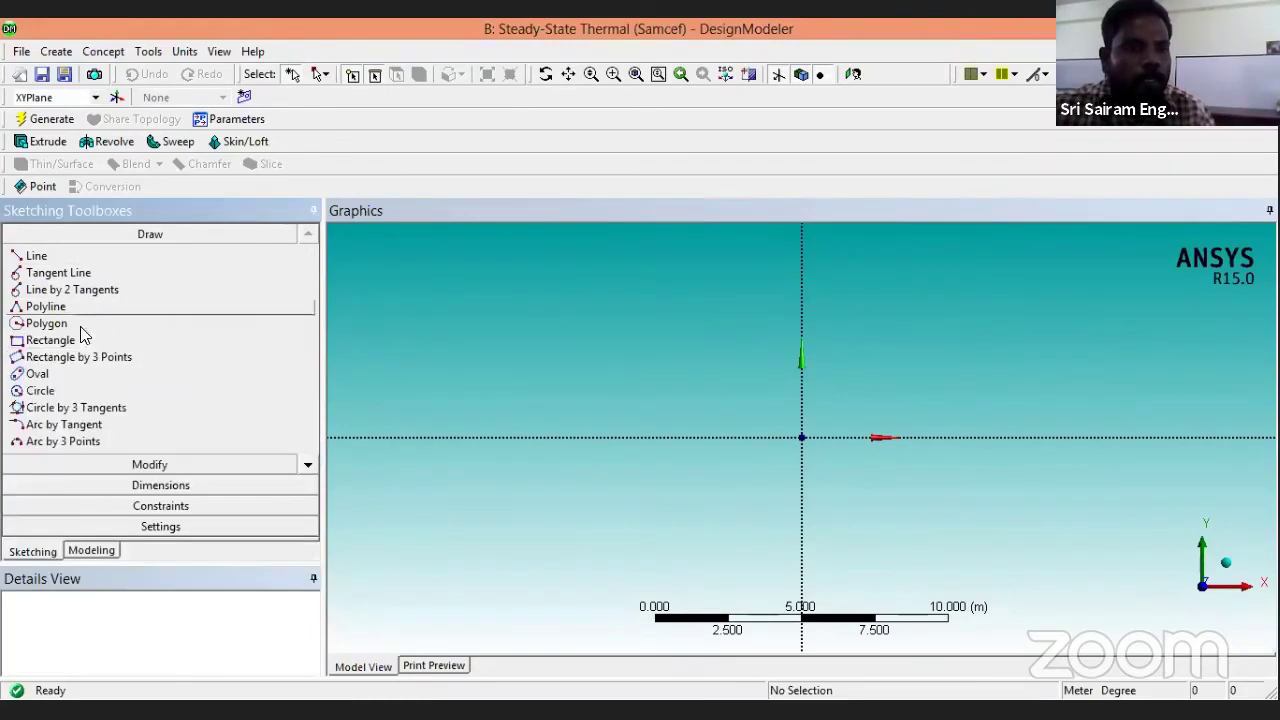
{"action": "left_click", "coordinate": [40, 391]}
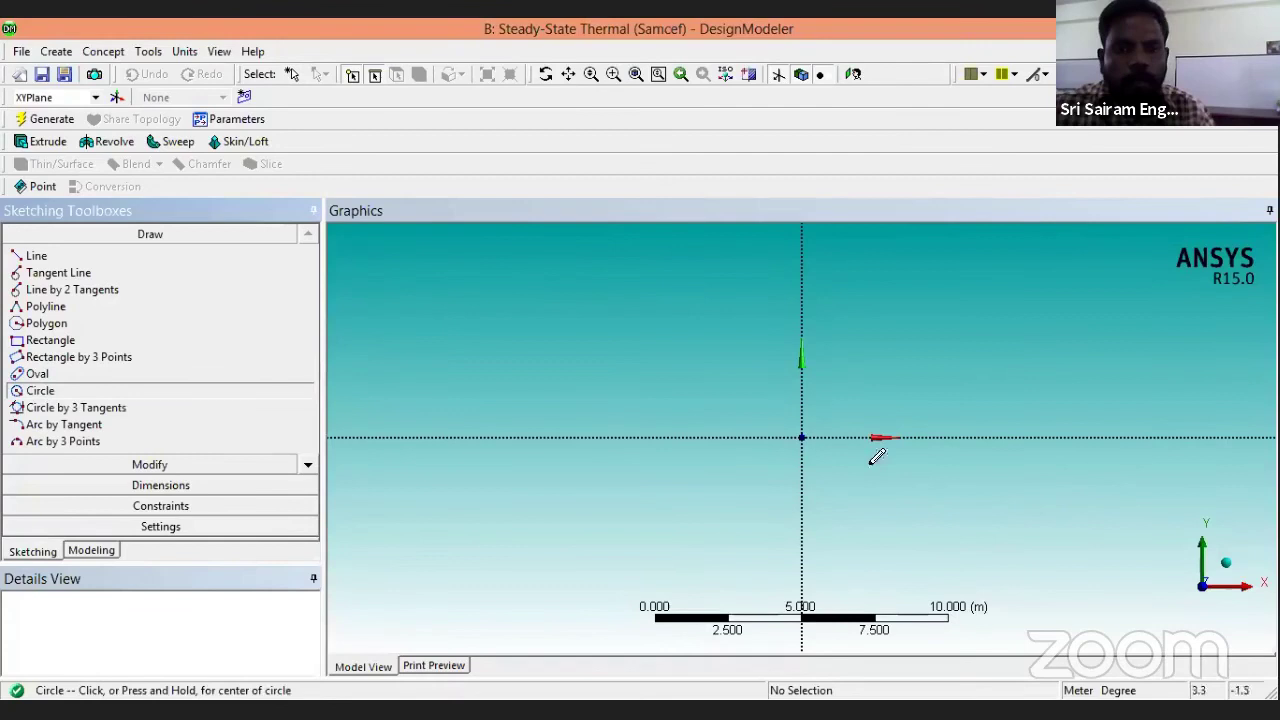
{"action": "left_click", "coordinate": [802, 437]}
{"action": "left_click", "coordinate": [950, 358]}
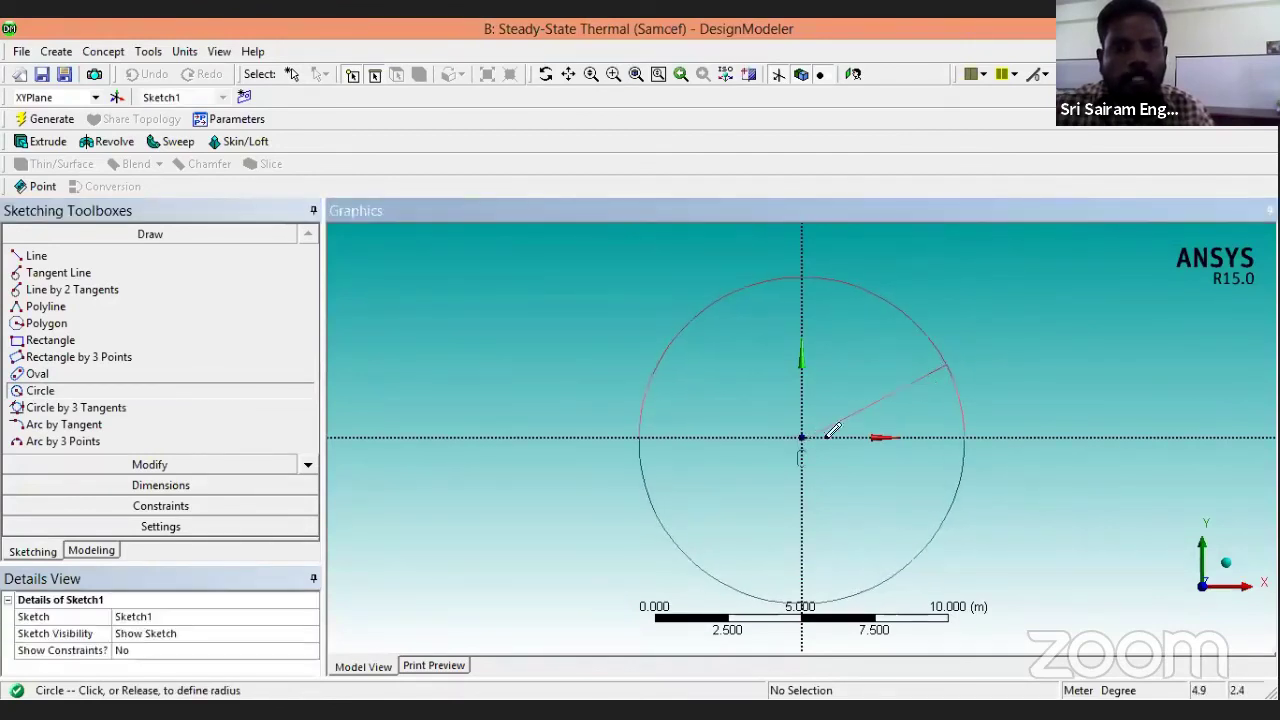
{"action": "left_click", "coordinate": [802, 436]}
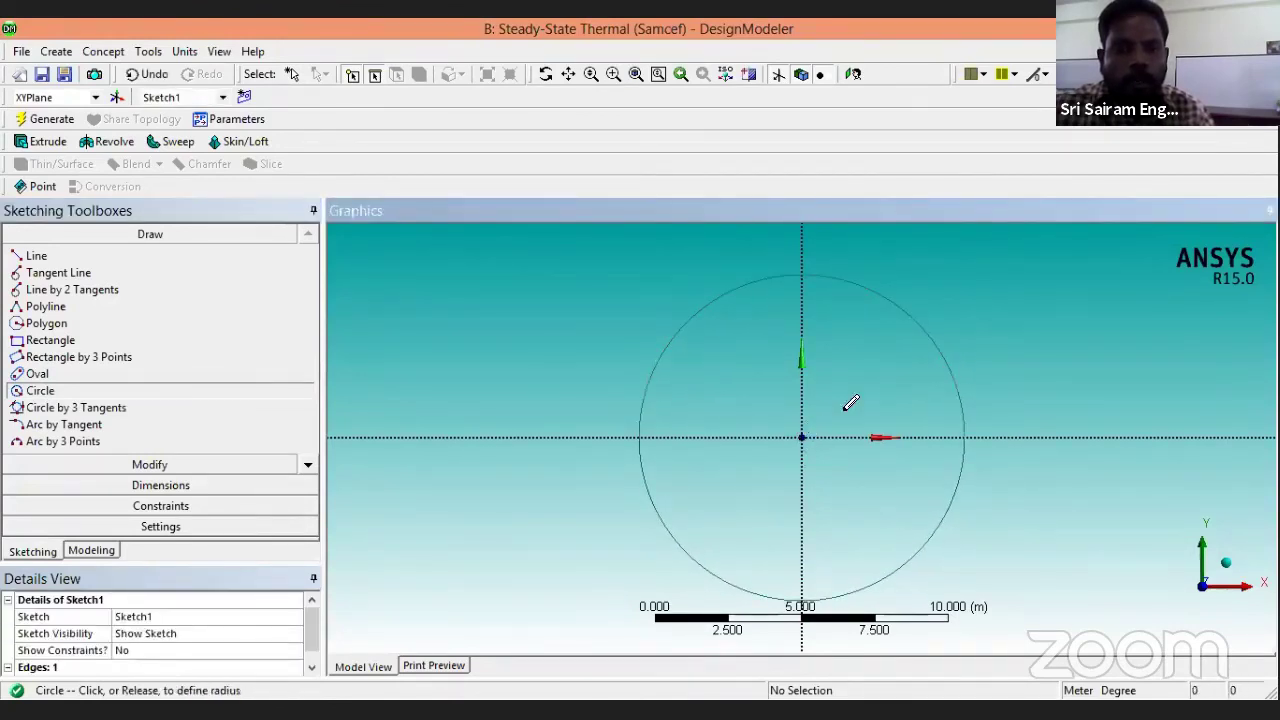
{"action": "left_click", "coordinate": [898, 356]}
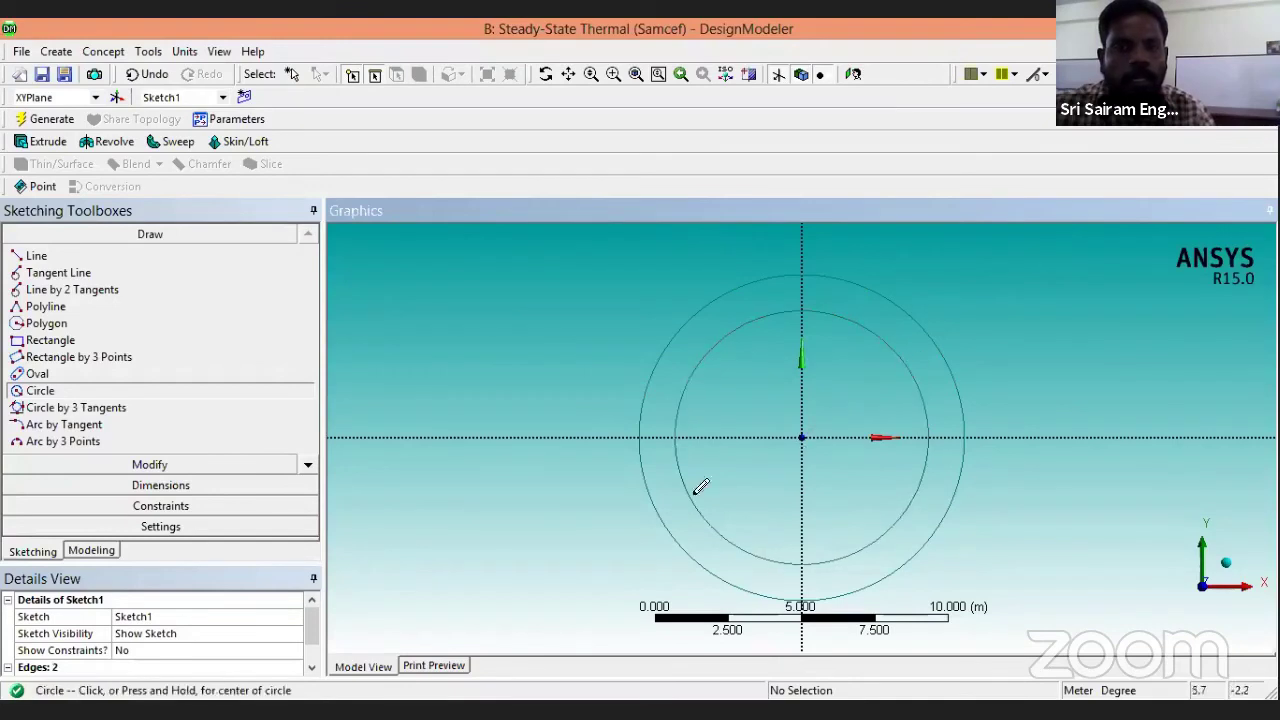
Dimension the outer circle's diameter and set it to 3 m.
{"action": "left_click", "coordinate": [155, 490]}
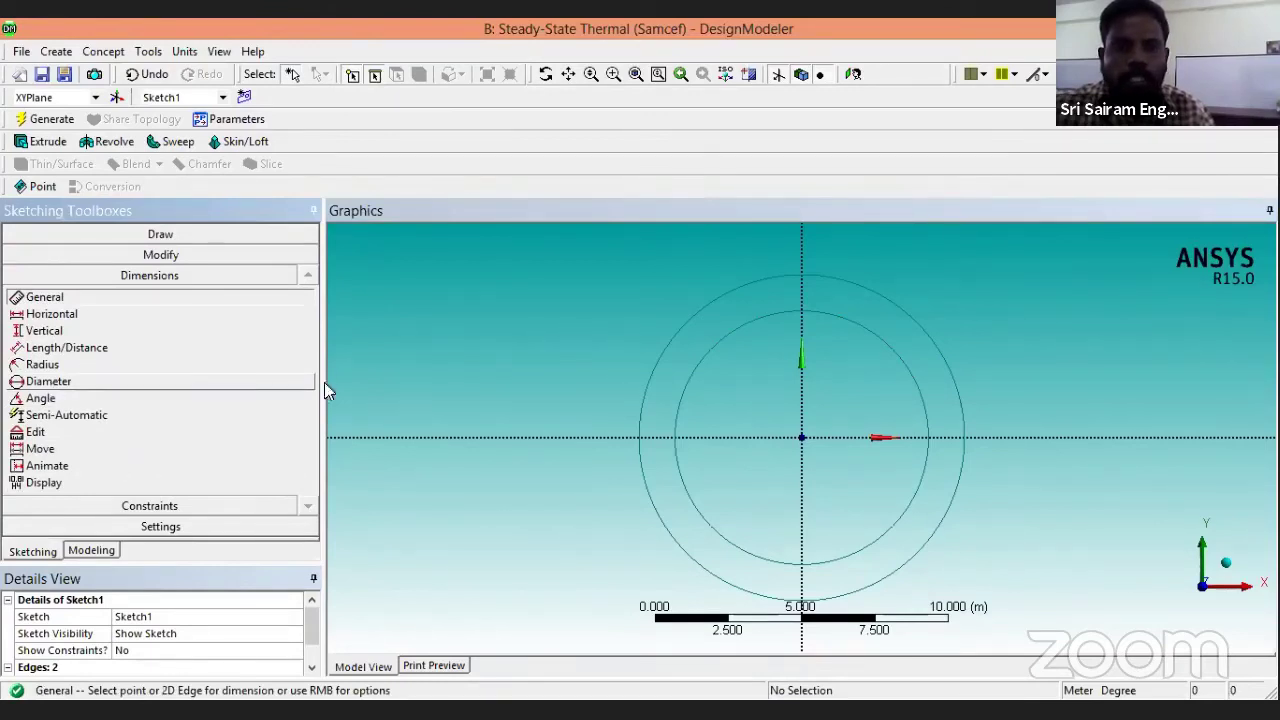
{"action": "left_click", "coordinate": [60, 381]}
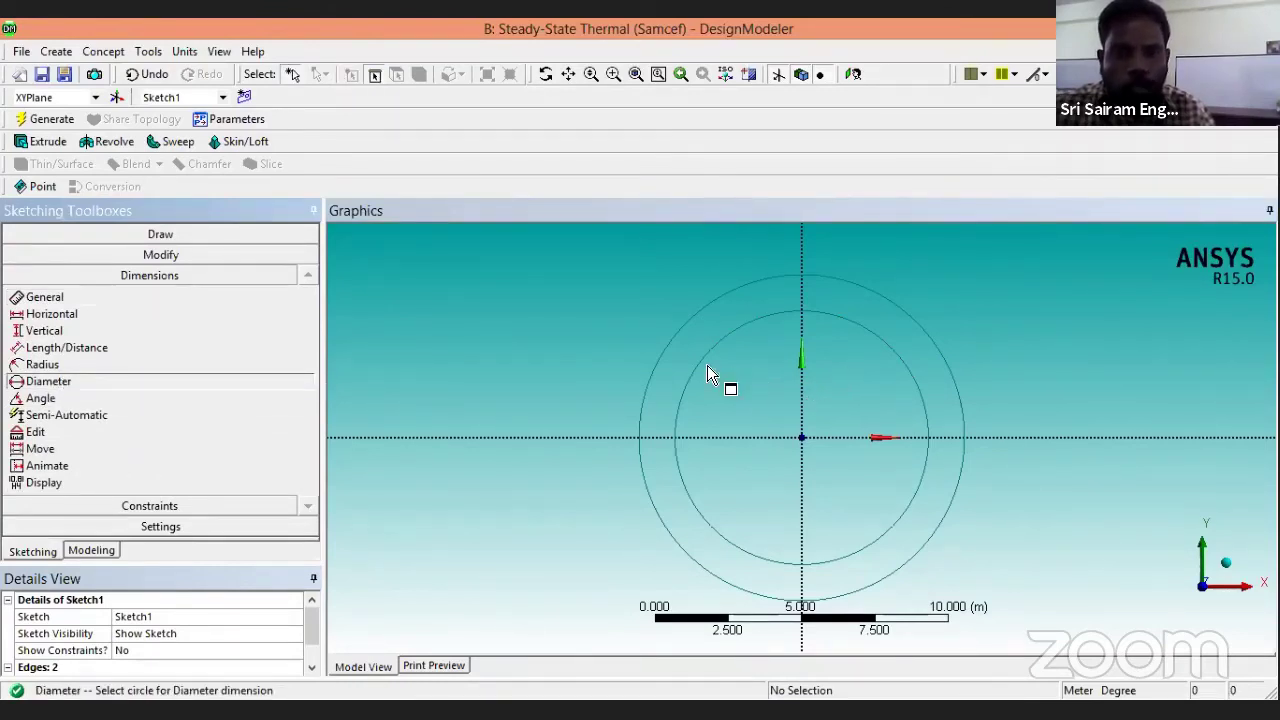
{"action": "left_click", "coordinate": [671, 343]}
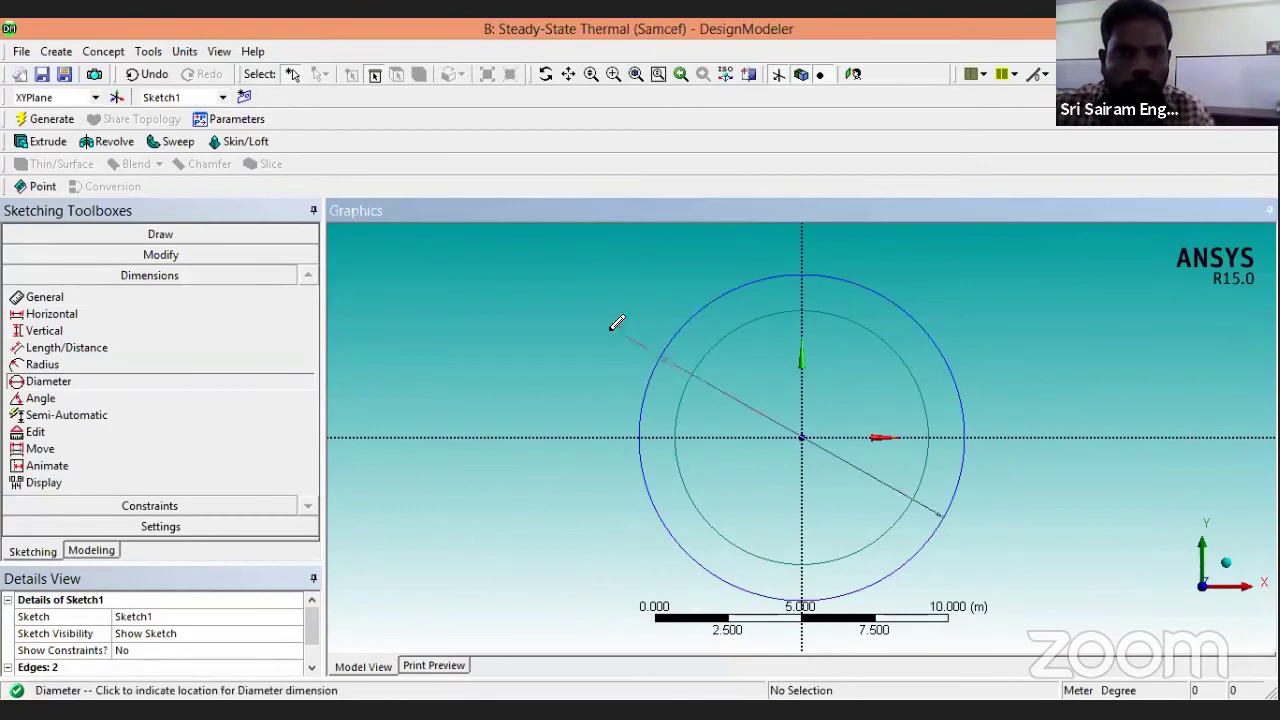
{"action": "left_click", "coordinate": [512, 309]}
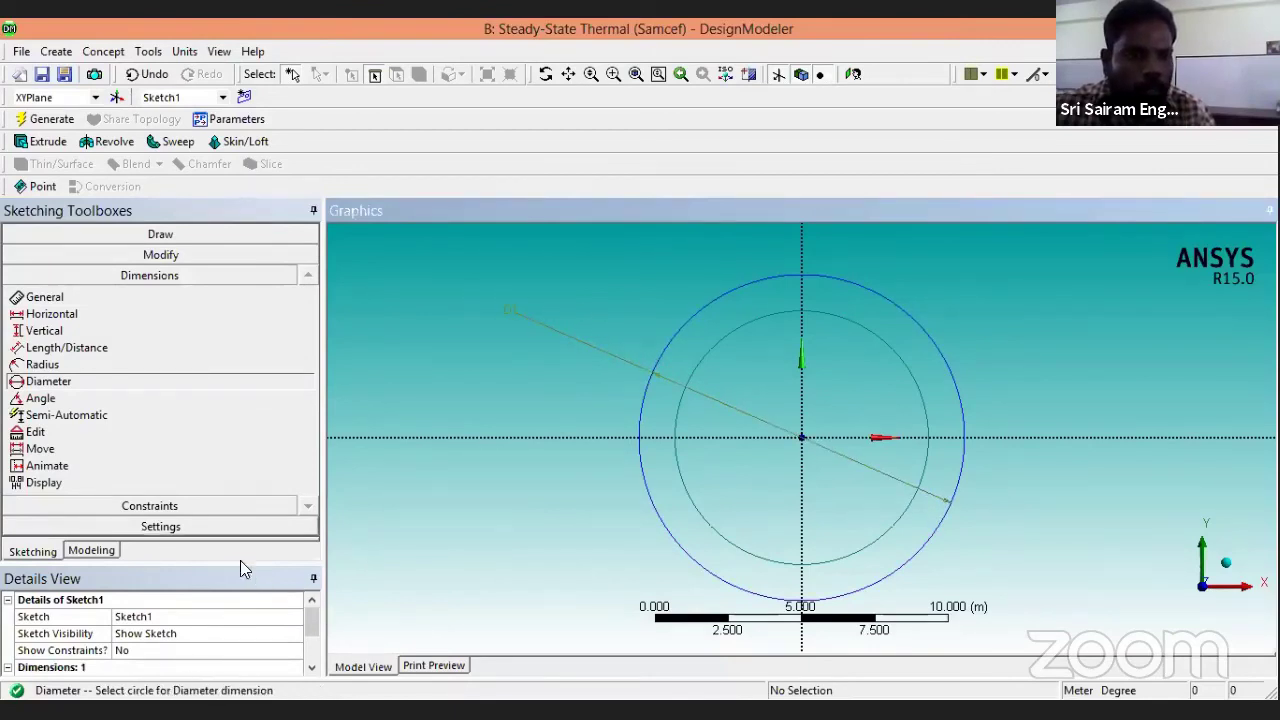
{"action": "left_click_drag", "start_coordinate": [229, 574], "coordinate": [234, 414]}
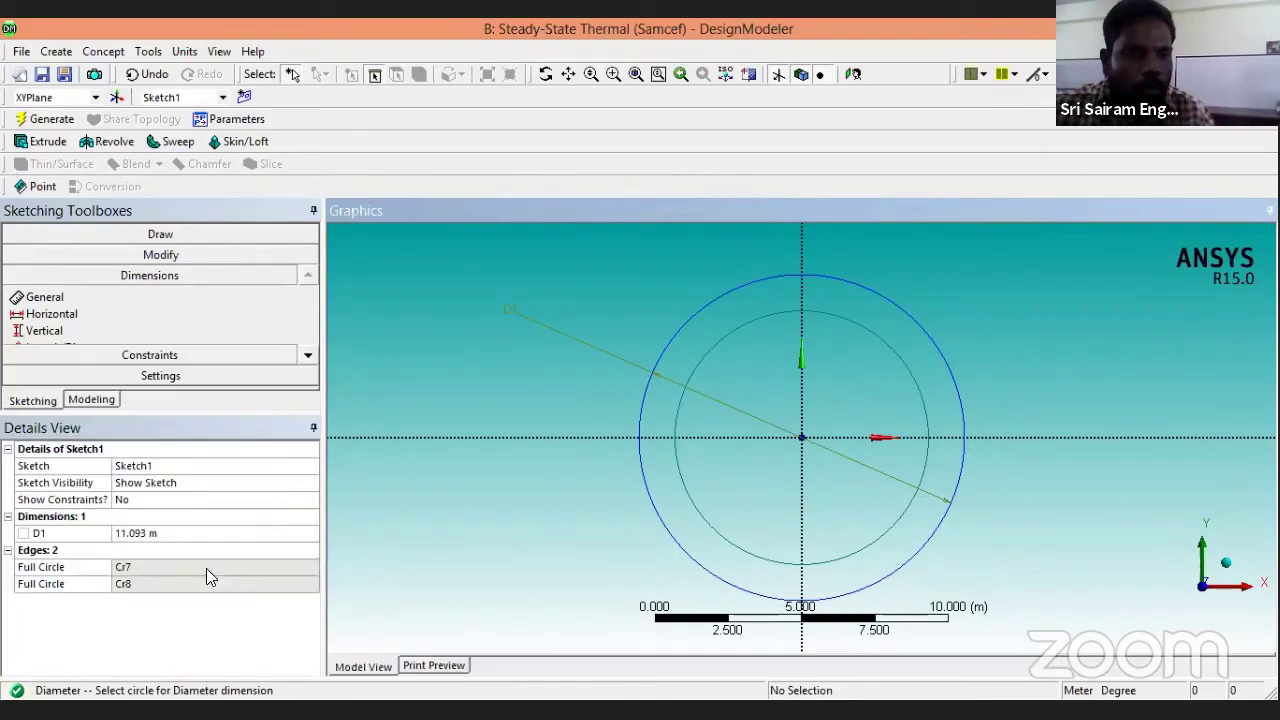
{"action": "left_click", "coordinate": [138, 533]}
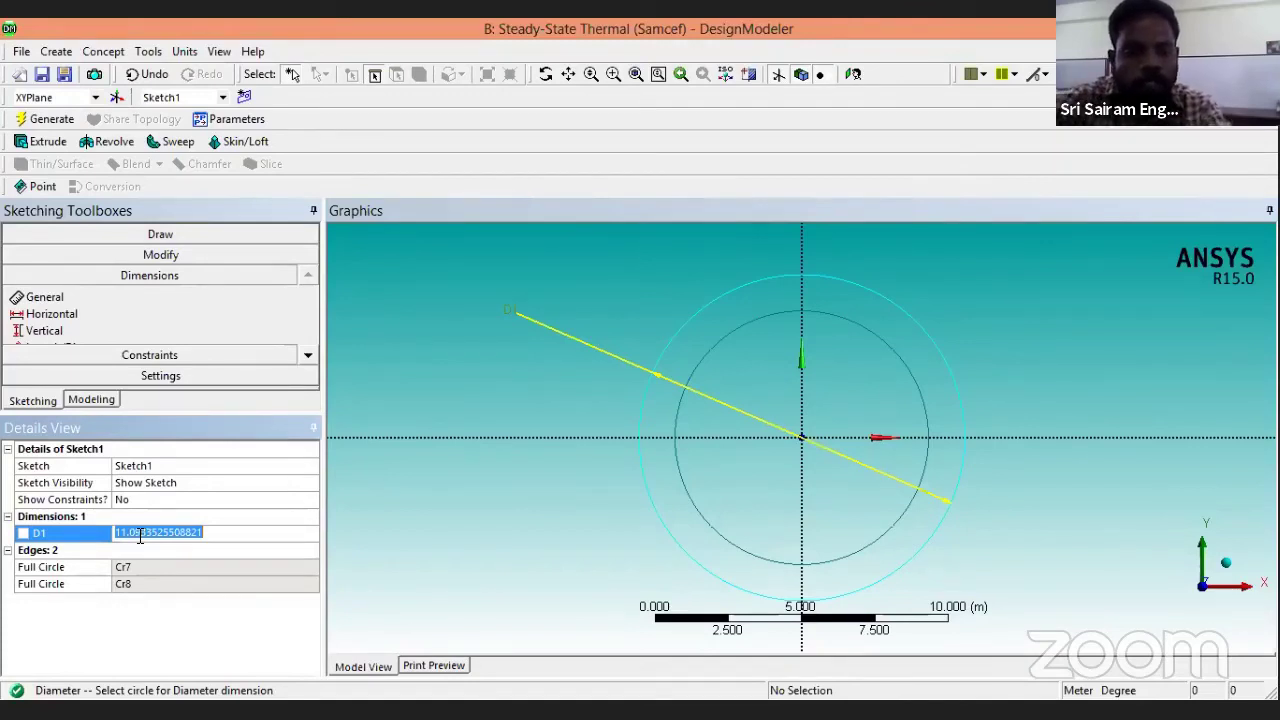
{"action": "type", "text": "2"}
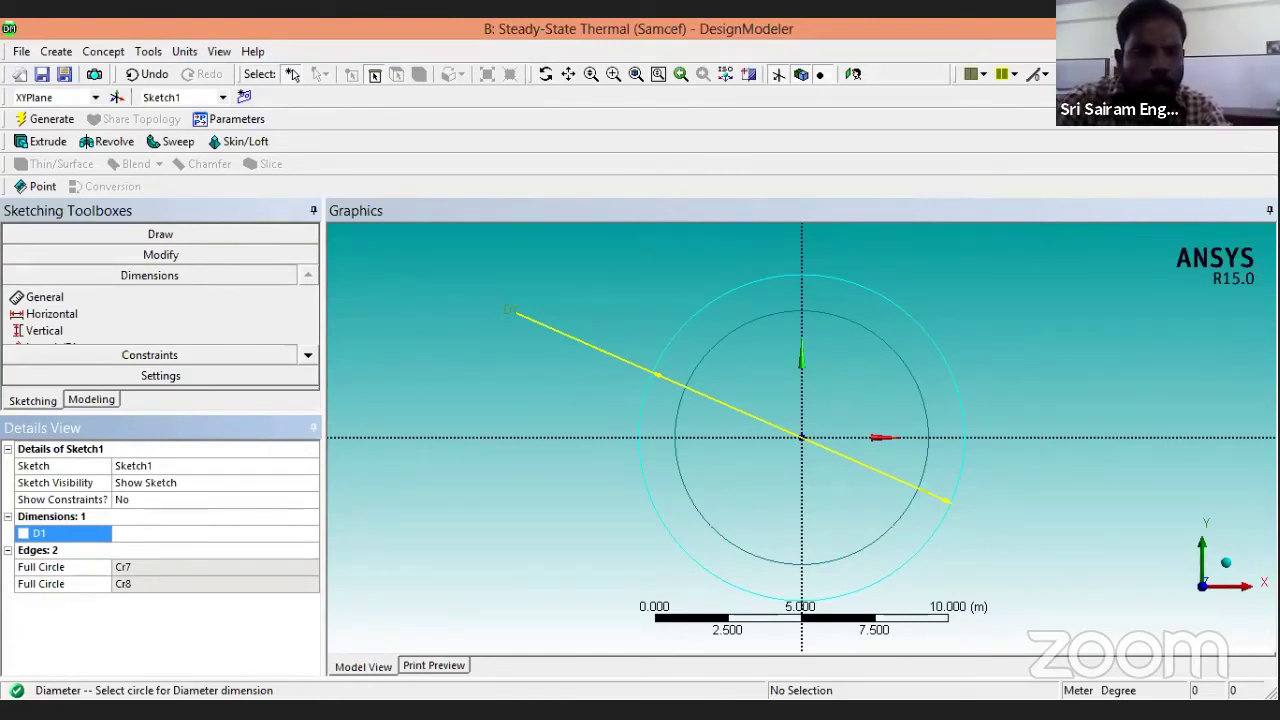
{"action": "type", "text": "3"}
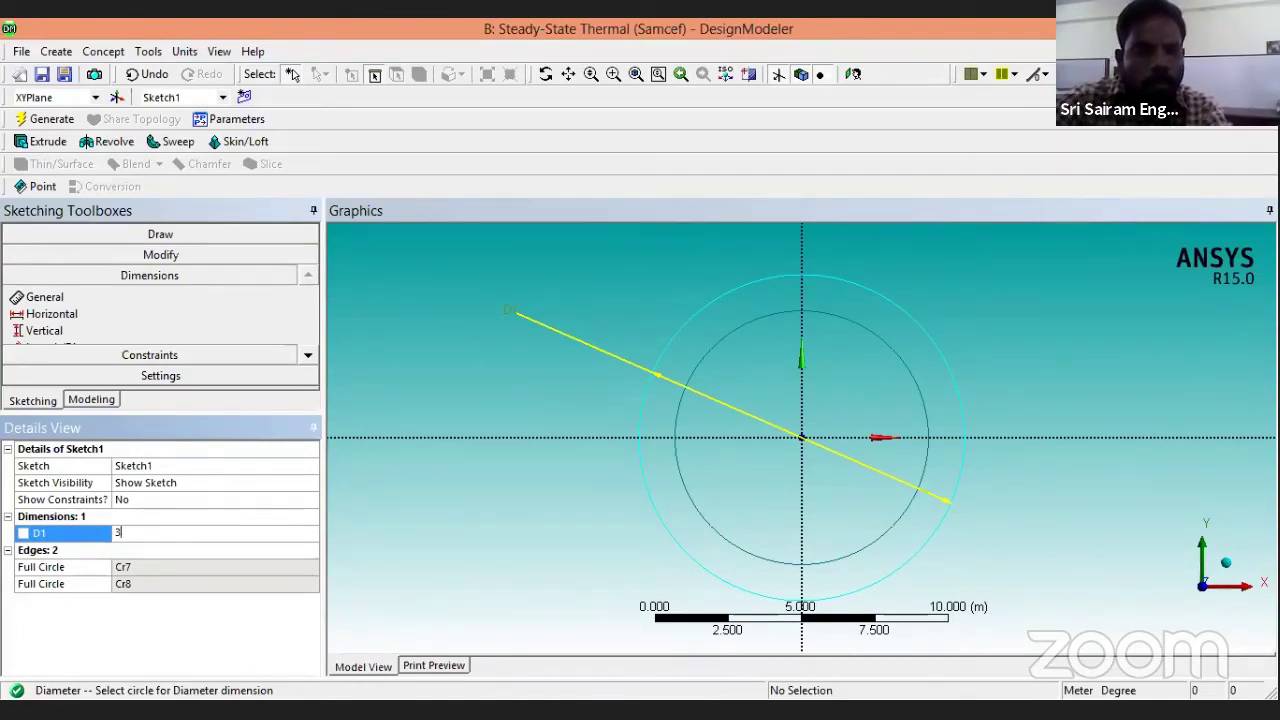
{"action": "key", "text": "Return"}
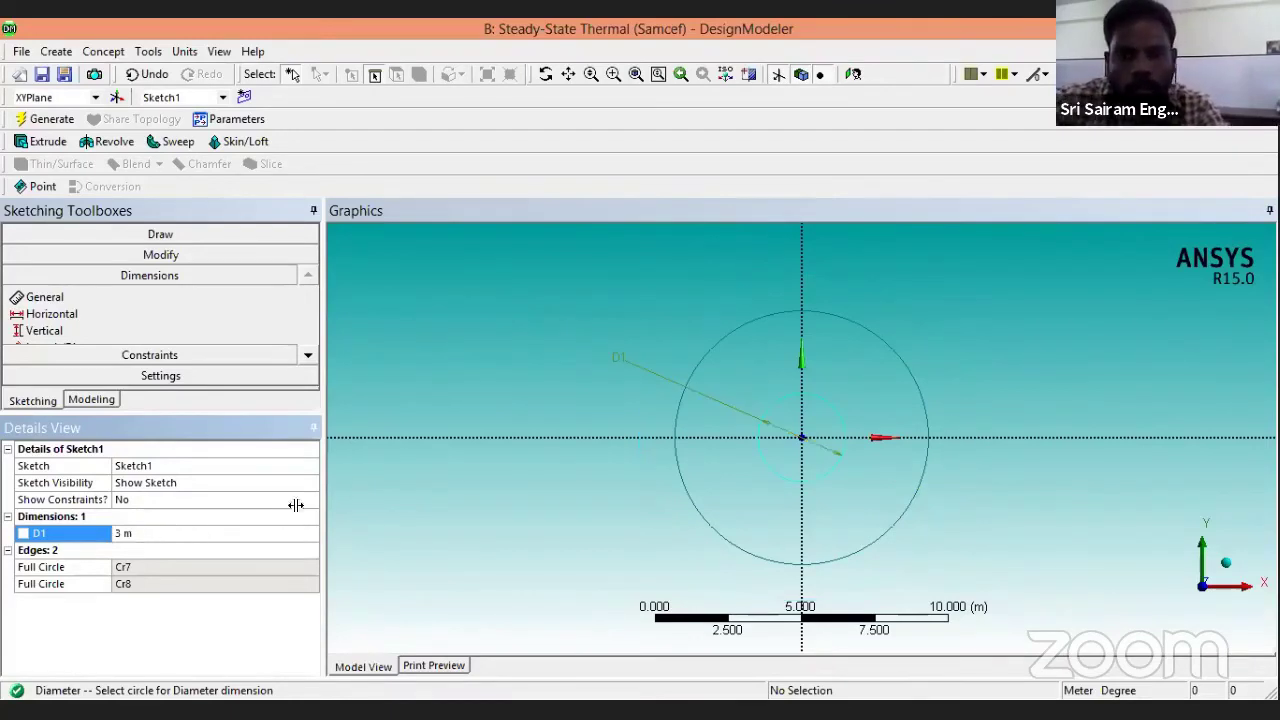
Try to add a second diameter dimension to the 3 m circle, and undo it.
{"action": "left_click", "coordinate": [780, 404]}
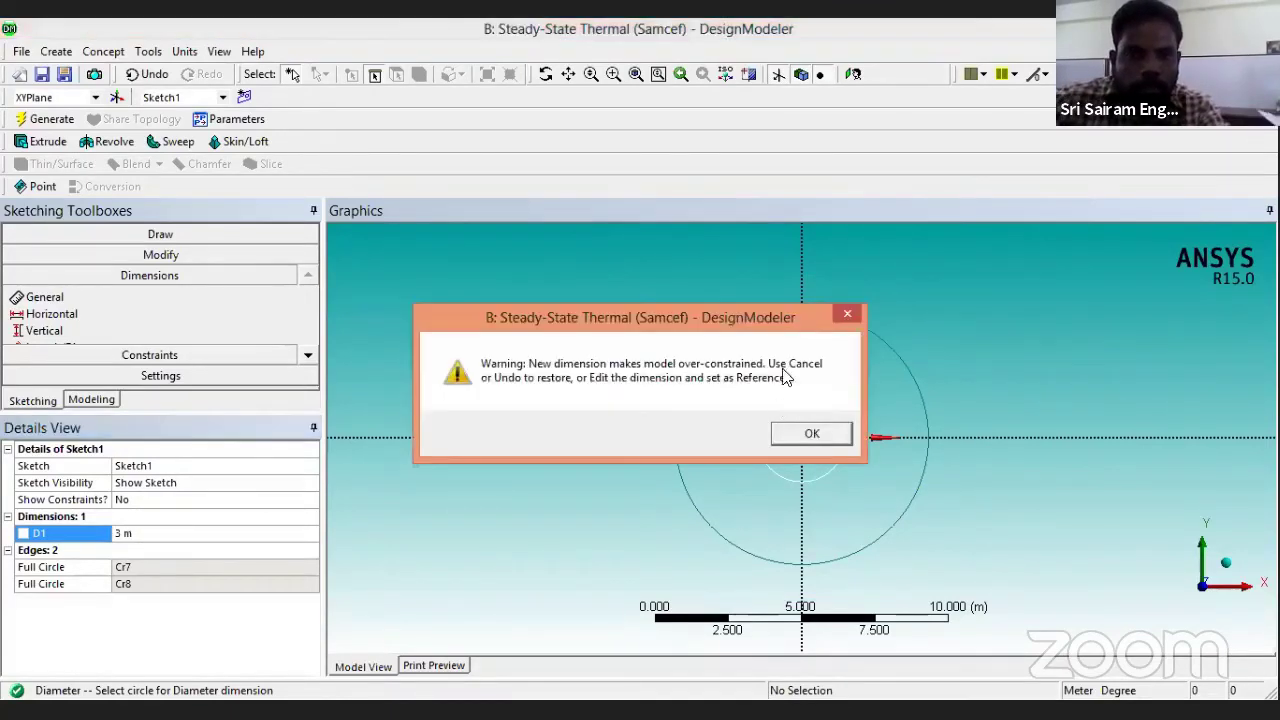
{"action": "left_click", "coordinate": [852, 314]}
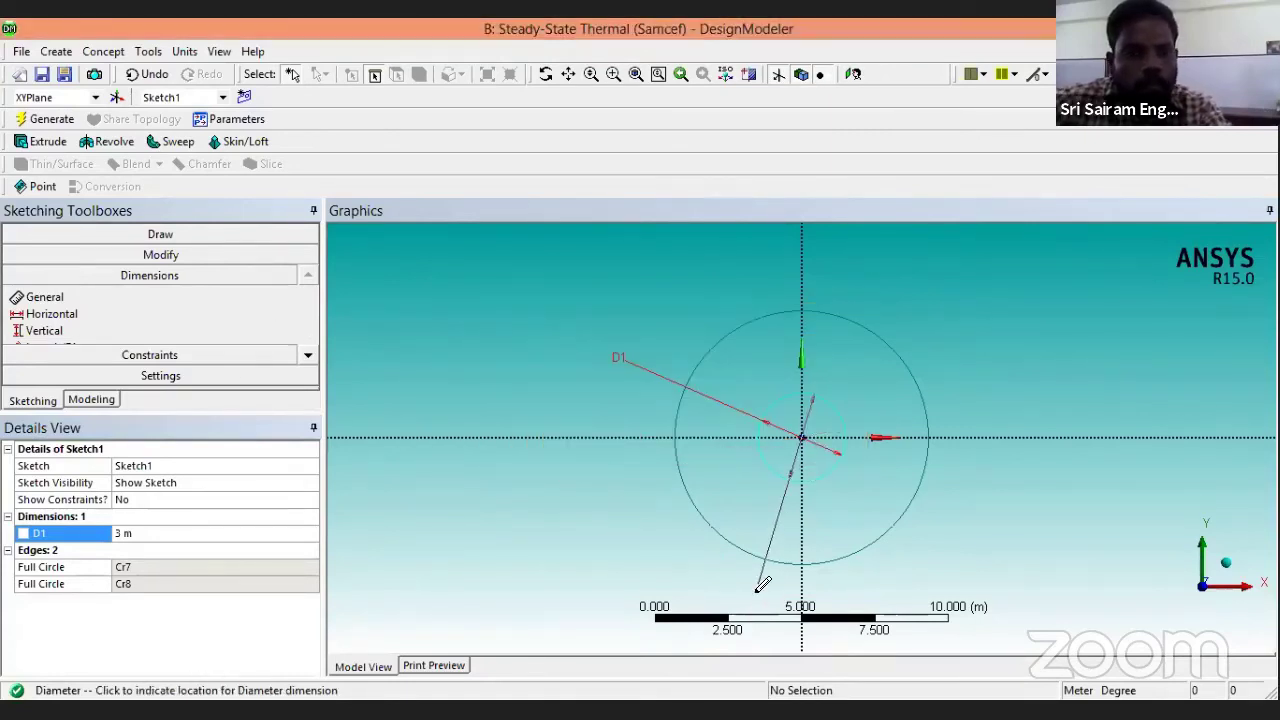
{"action": "left_click", "coordinate": [829, 540]}
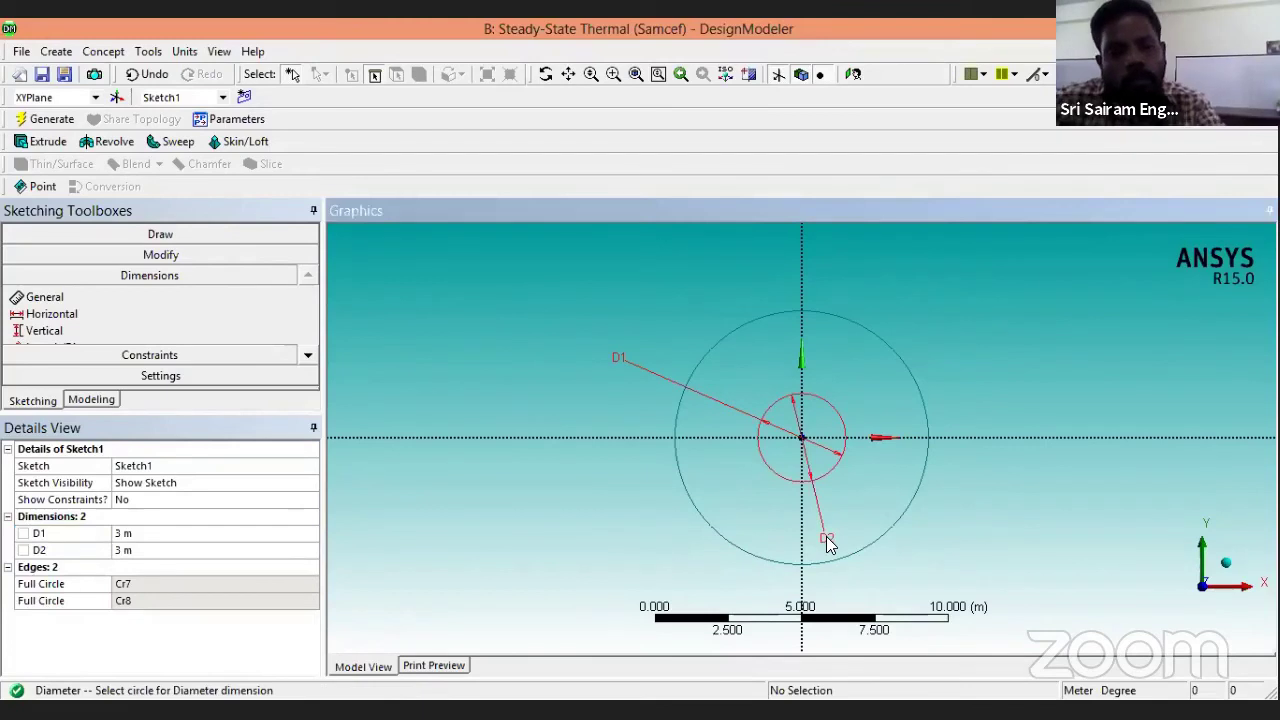
{"action": "key", "text": "ctrl+z"}
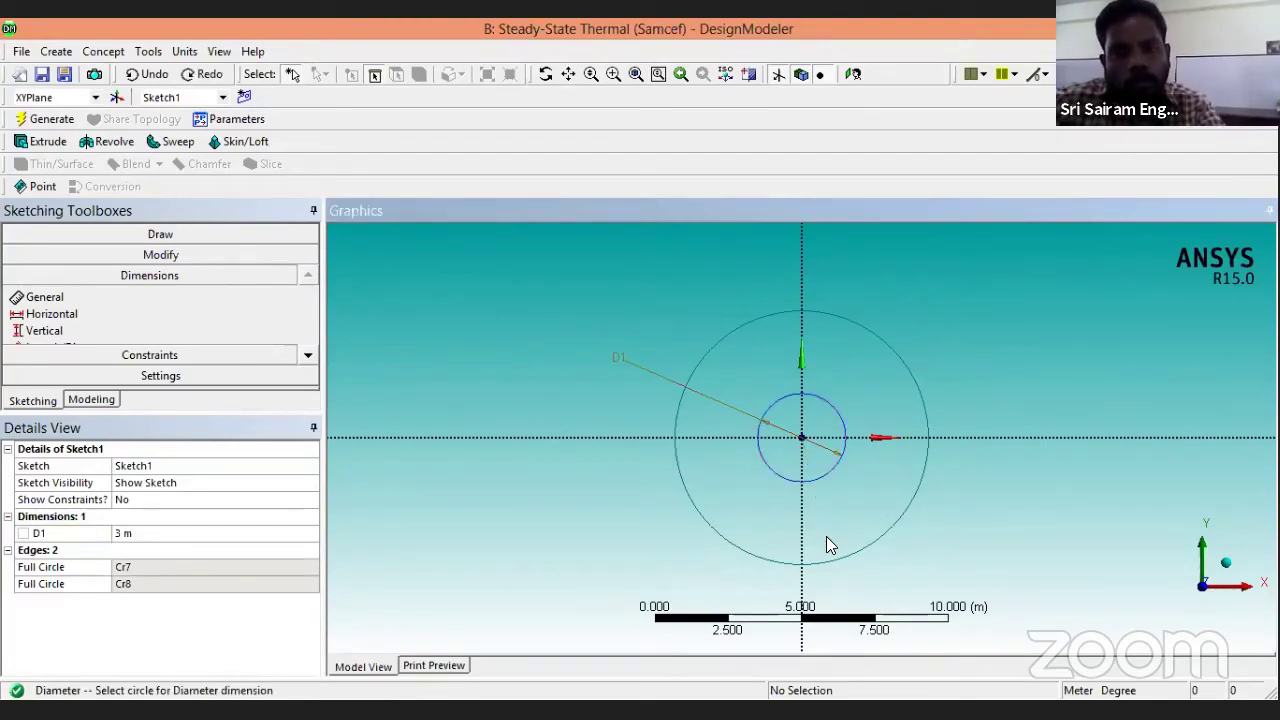
{"action": "scroll", "coordinate": [884, 590], "scroll_direction": "up", "scroll_amount": 3}
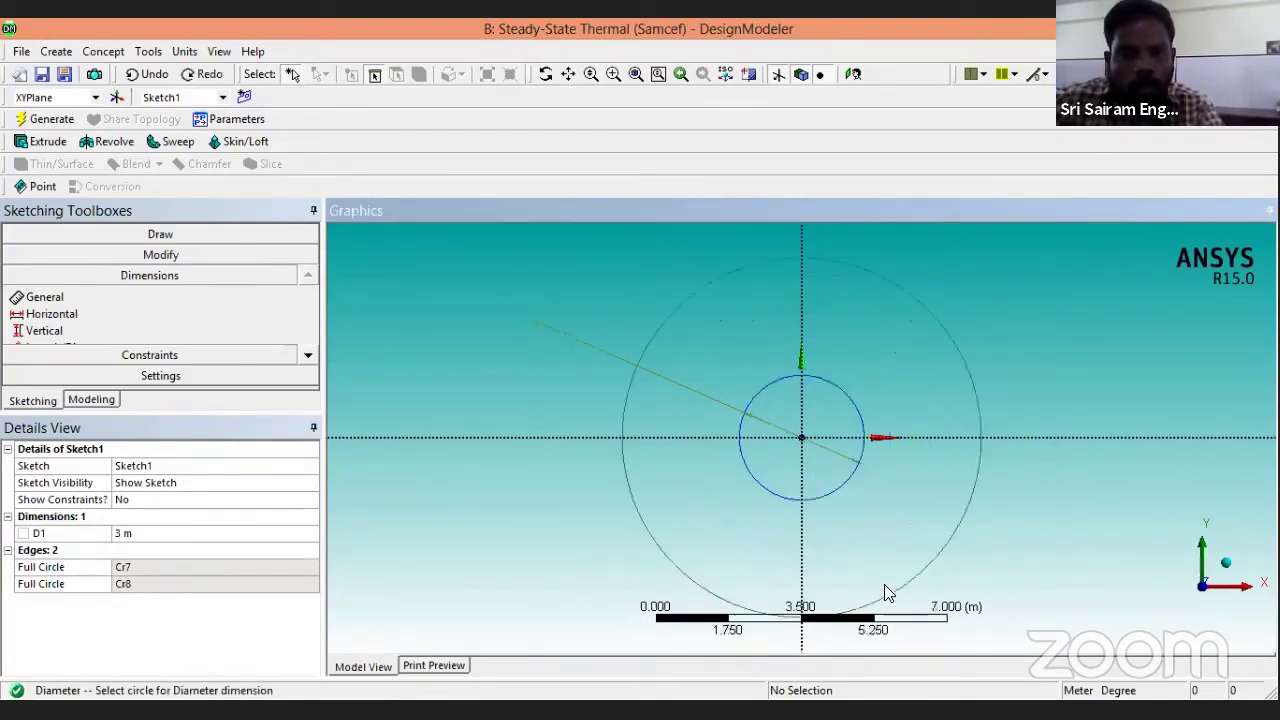
{"action": "scroll", "coordinate": [884, 586], "scroll_direction": "down", "scroll_amount": 2}
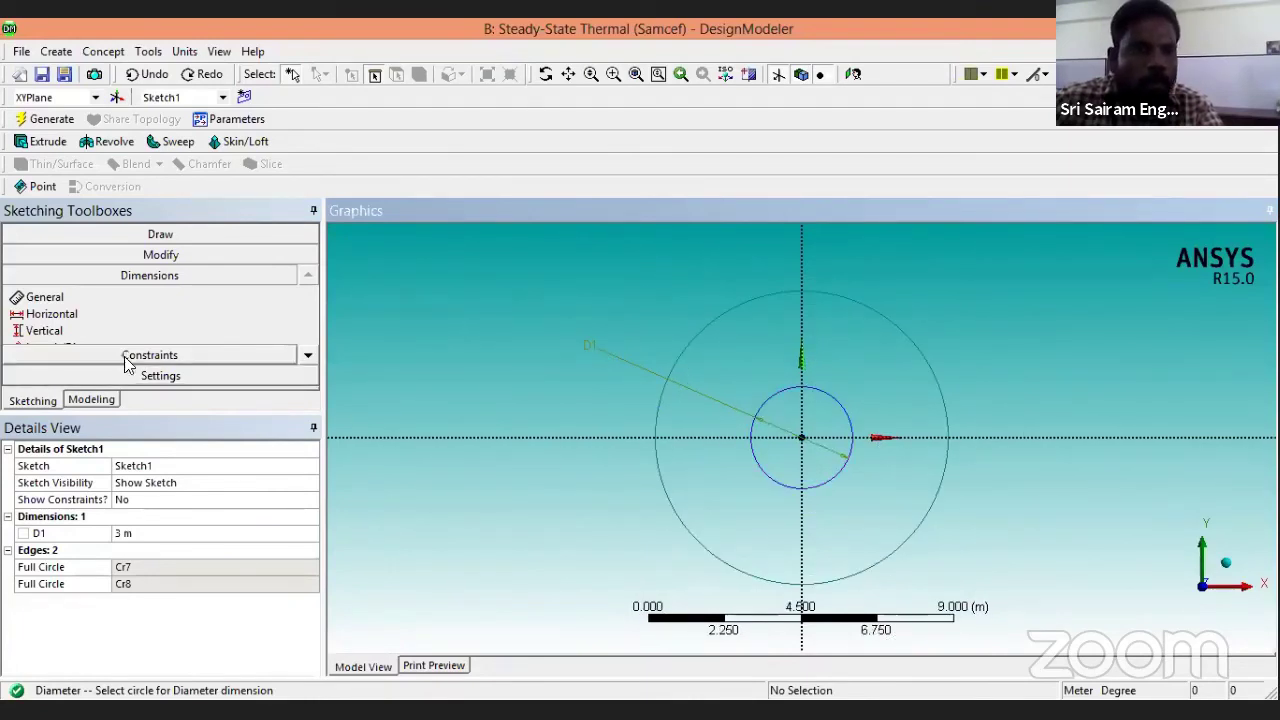
Return to the sketch's dimension tools and try again to add another diameter dimension to the small inner circle.
{"action": "left_click", "coordinate": [91, 399]}
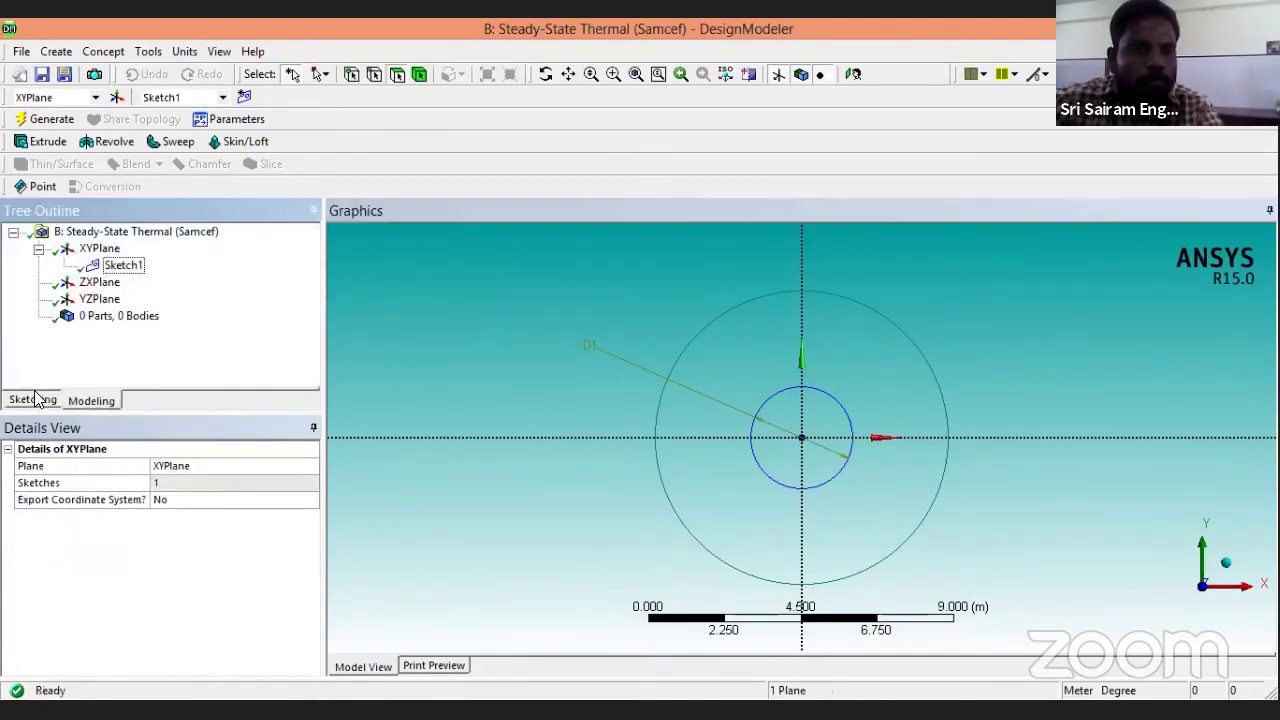
{"action": "left_click", "coordinate": [36, 400]}
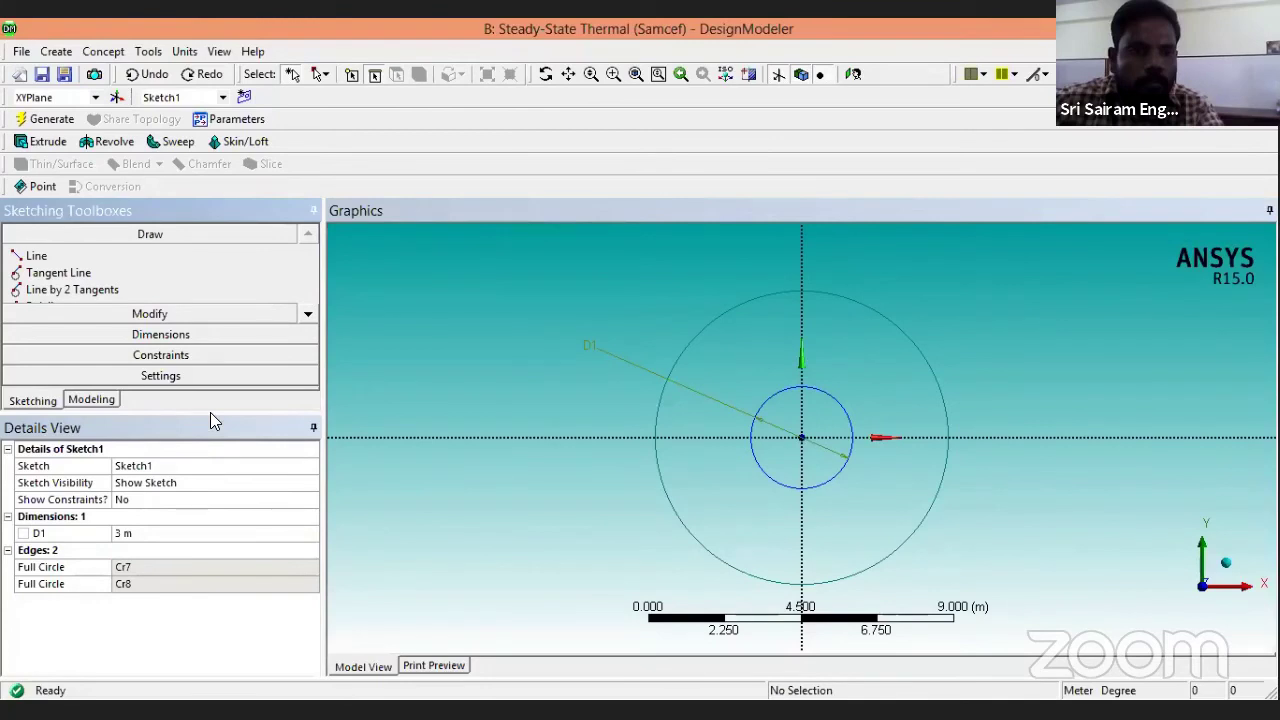
{"action": "mouse_move", "coordinate": [209, 412]}
{"action": "left_mouse_down"}
{"action": "mouse_move", "coordinate": [209, 517]}
{"action": "mouse_move", "coordinate": [211, 503]}
{"action": "left_mouse_up"}
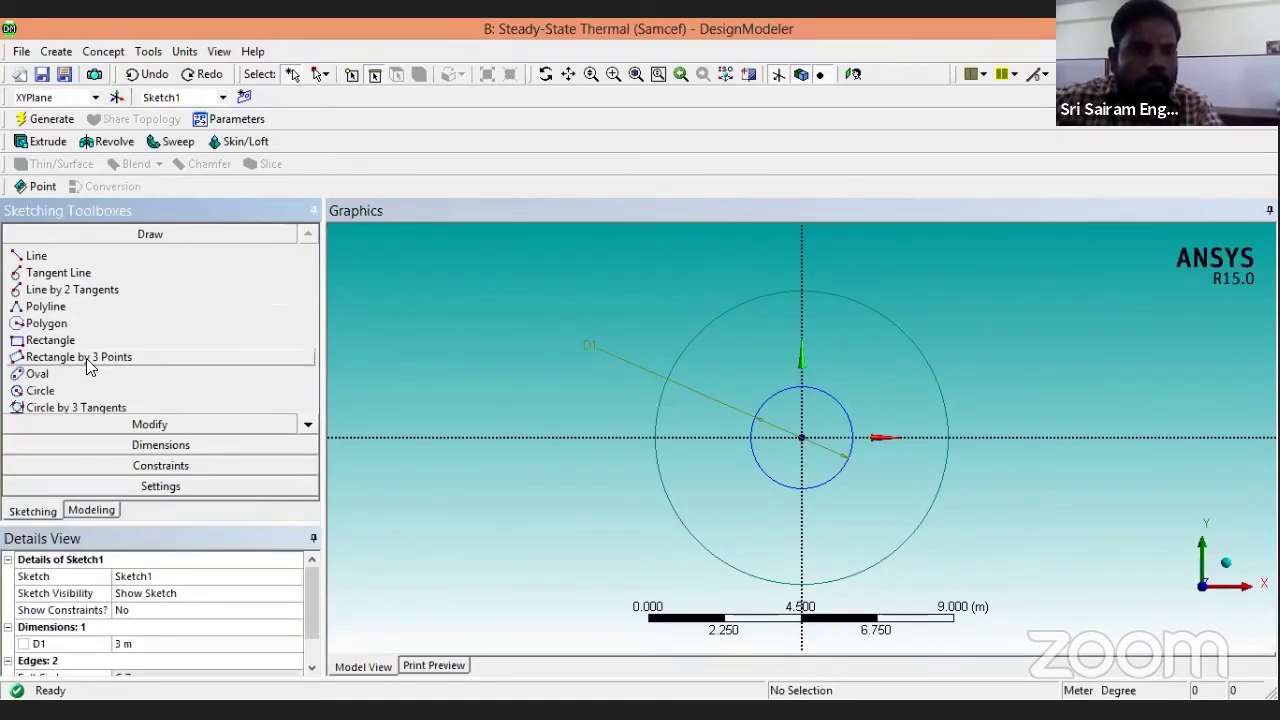
{"action": "left_click", "coordinate": [42, 391]}
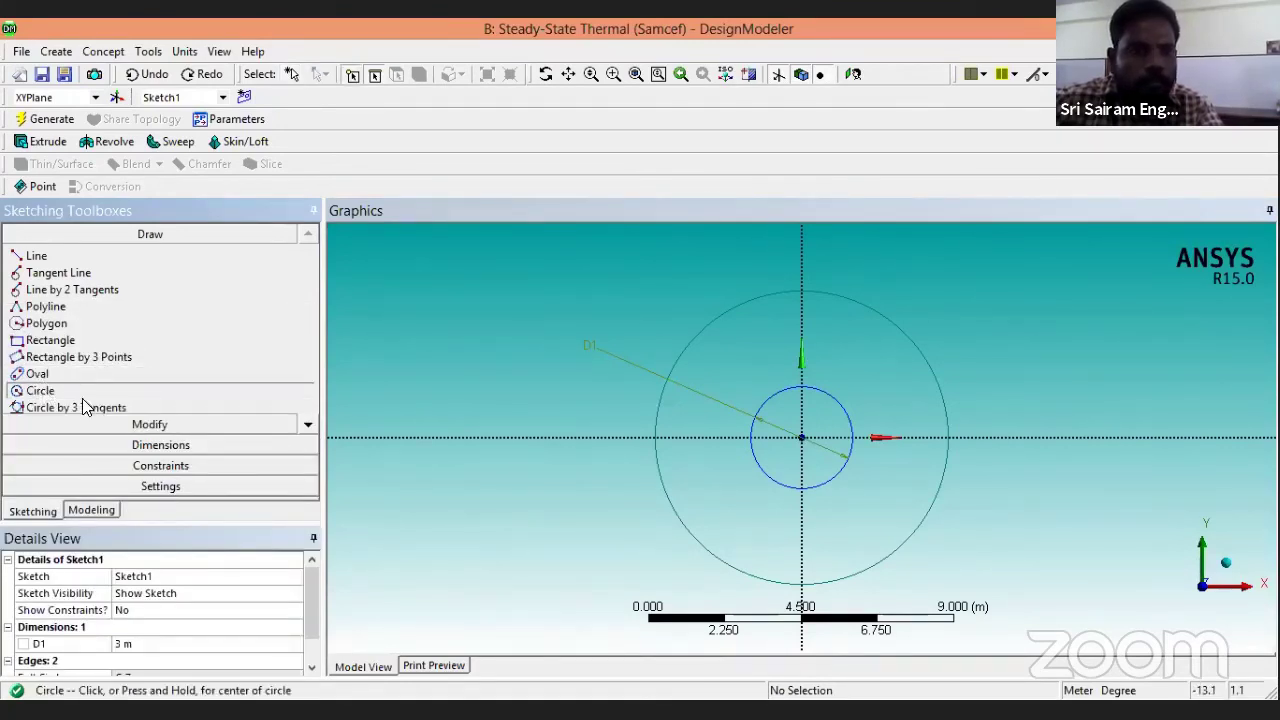
{"action": "left_click", "coordinate": [160, 445]}
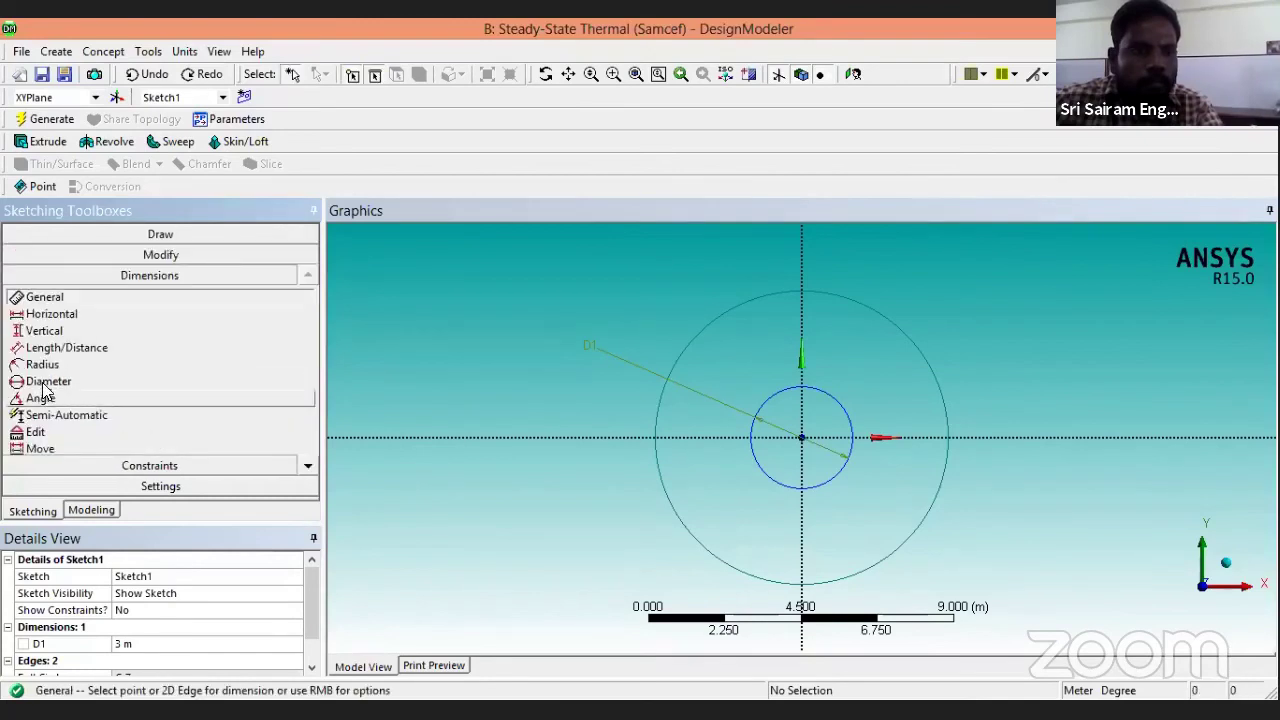
{"action": "left_click", "coordinate": [48, 381]}
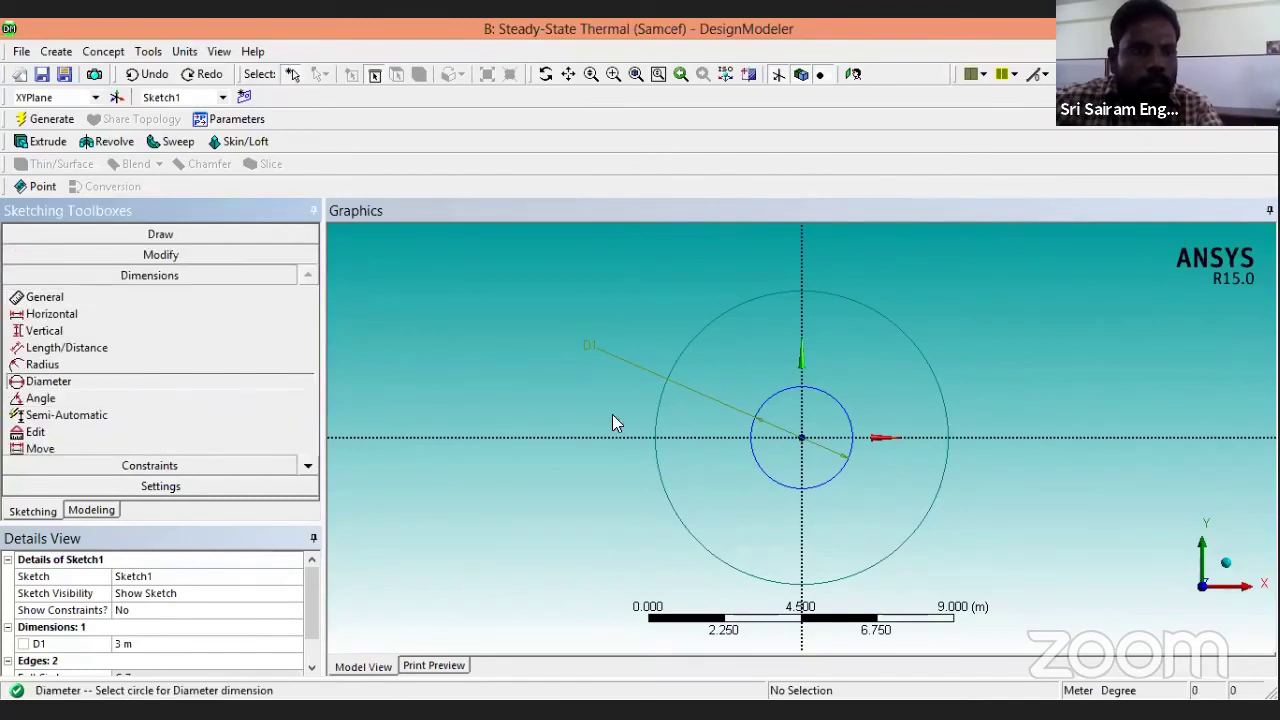
{"action": "left_click", "coordinate": [785, 400]}
{"action": "key", "text": "Return"}
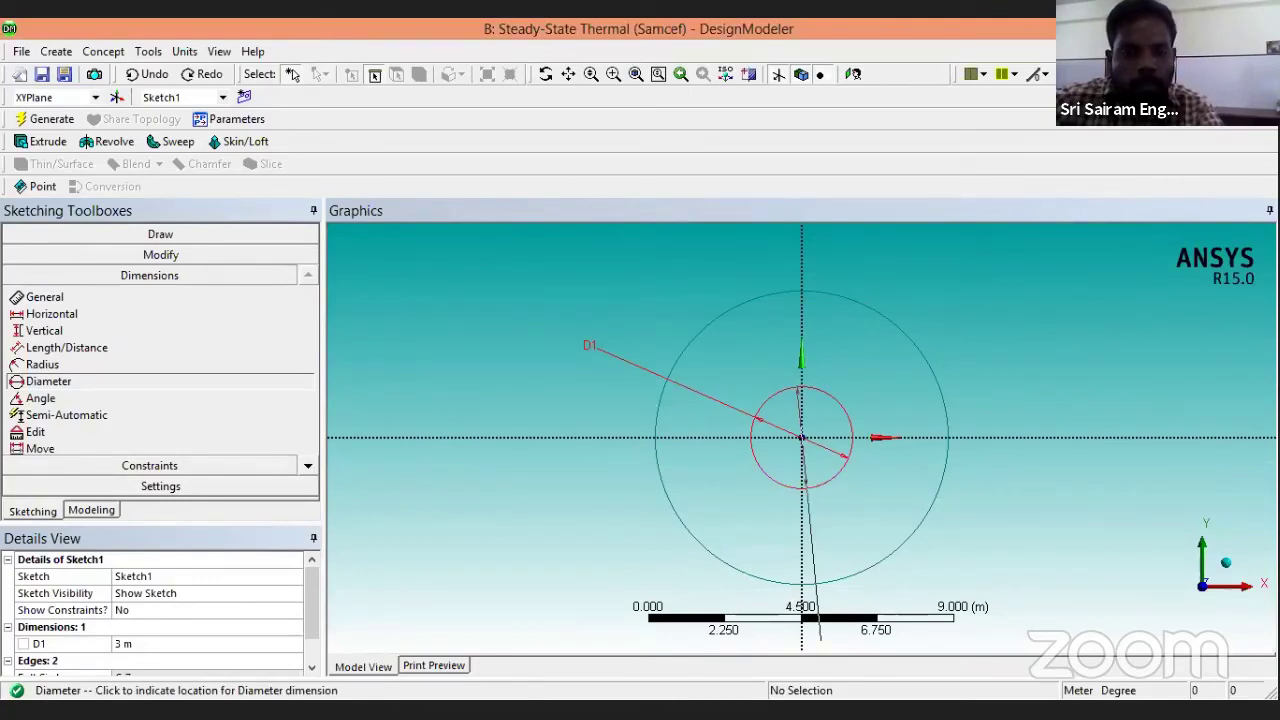
{"action": "left_click", "coordinate": [864, 481]}
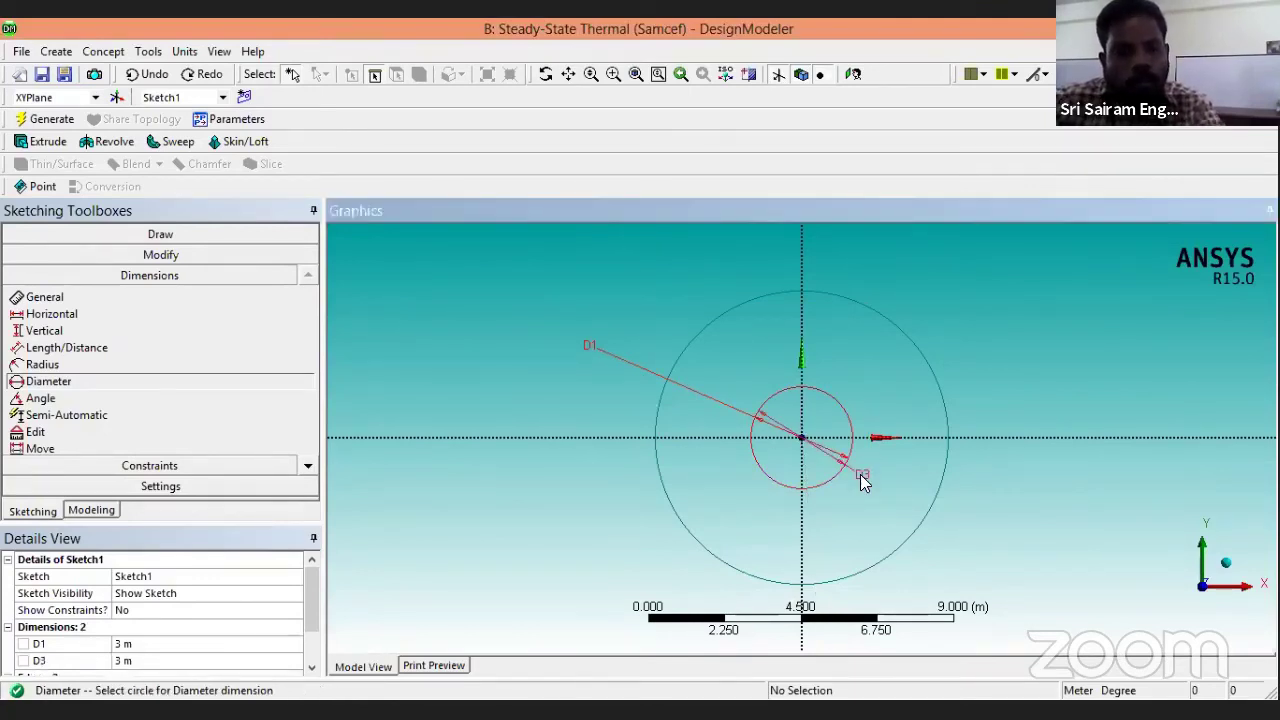
Undo the duplicate diameter dimension, the 3 m value and the original diameter dimension.
{"action": "key", "text": "ctrl+z"}
{"action": "key", "text": "ctrl+z"}
{"action": "key", "text": "ctrl+z"}
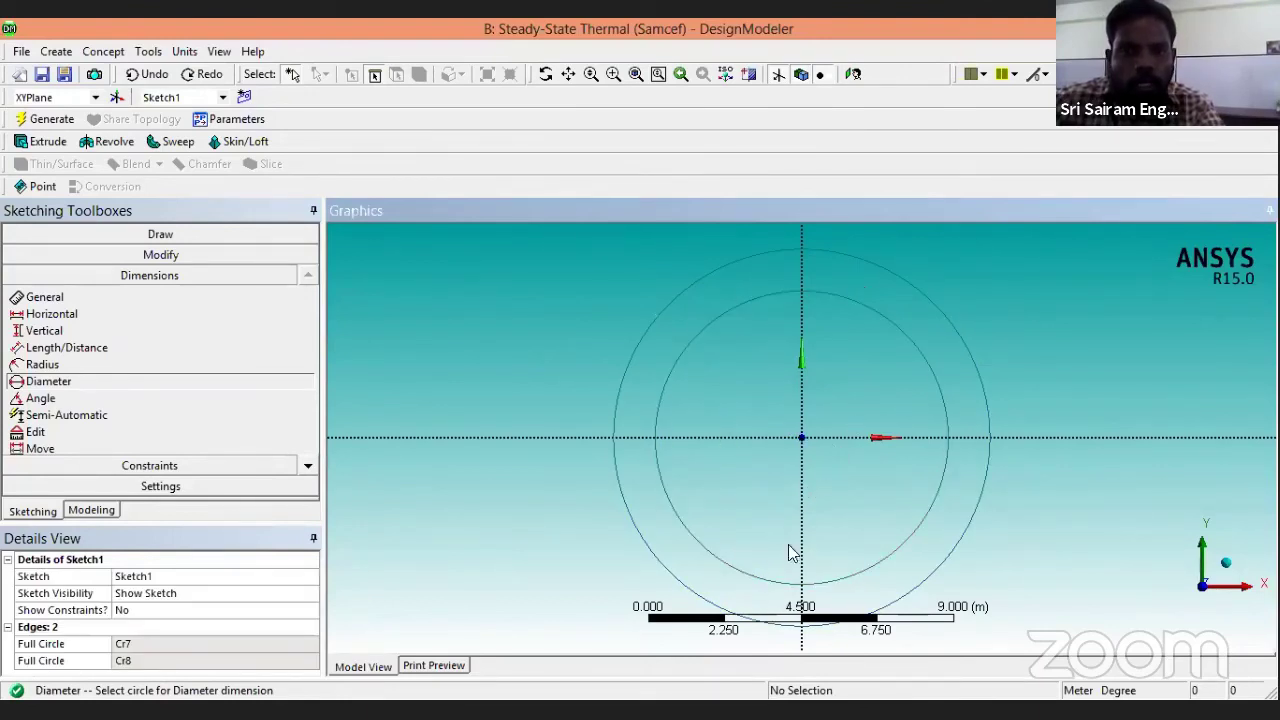
Extrude Sketch1 with the two concentric circles 1 m in the normal direction and generate the ring.
{"action": "scroll", "coordinate": [875, 553], "scroll_direction": "down", "scroll_amount": 1}
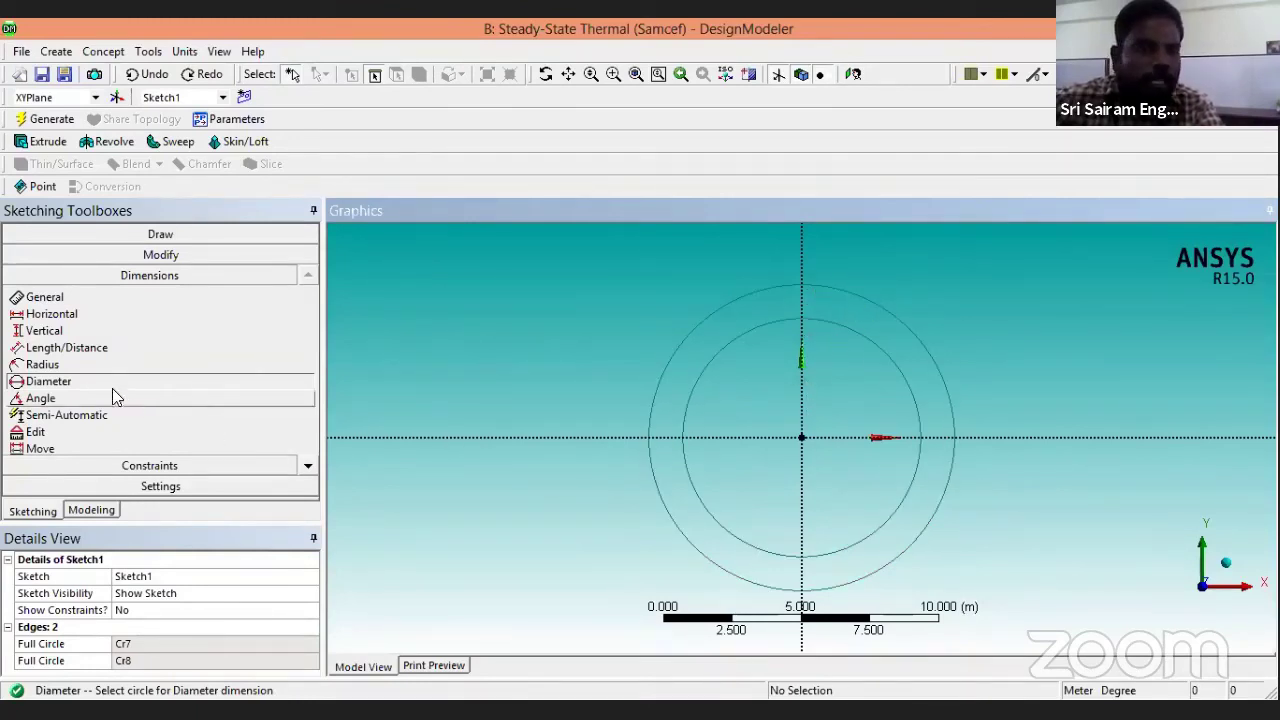
{"action": "left_click", "coordinate": [36, 512]}
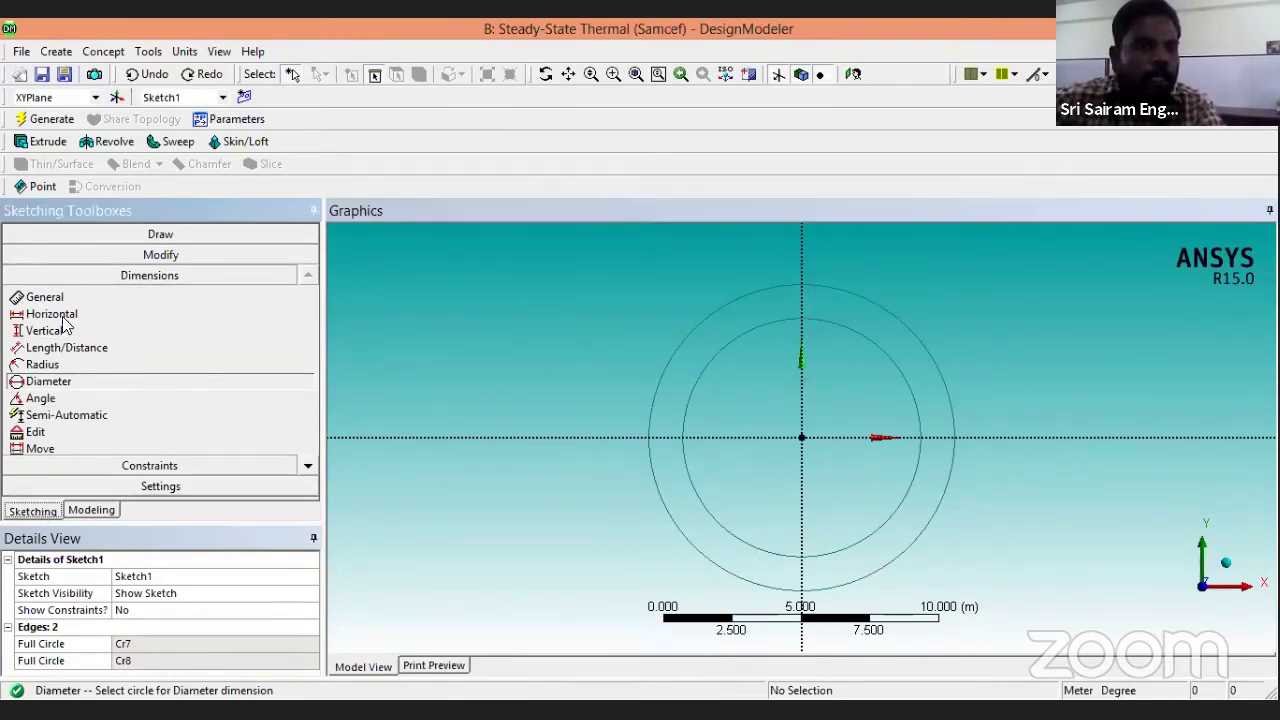
{"action": "left_click", "coordinate": [47, 143]}
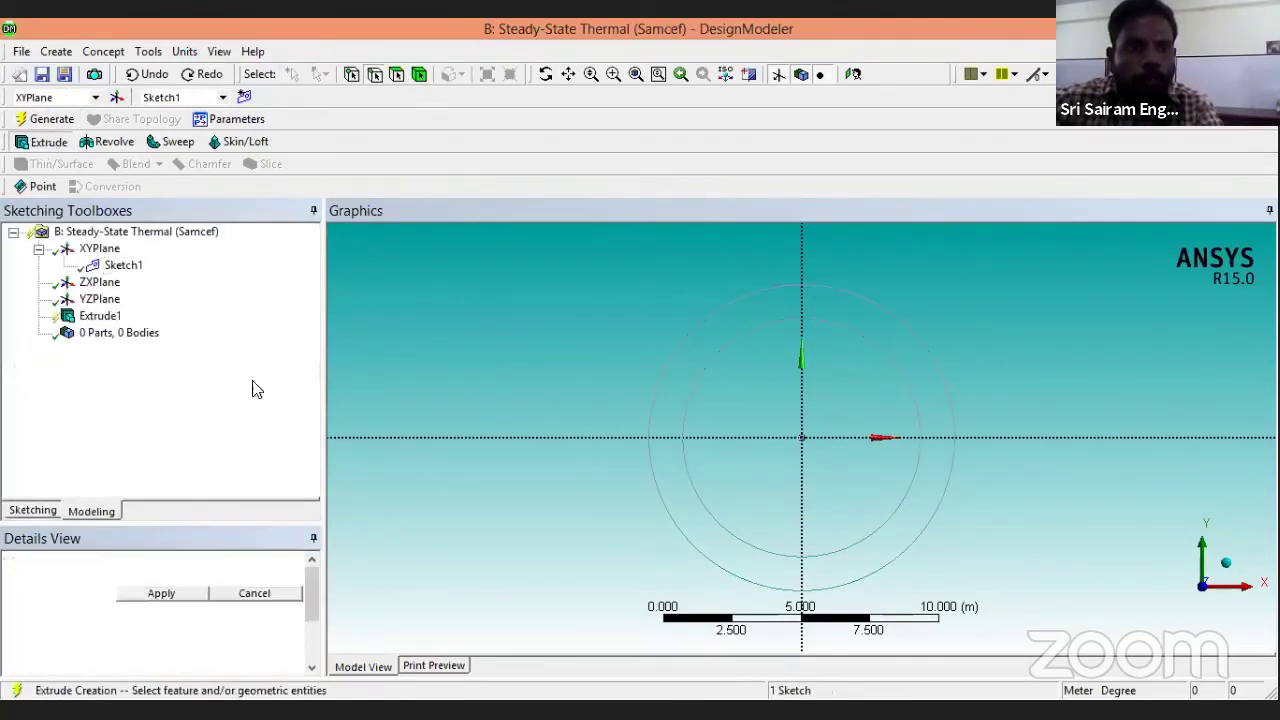
{"action": "left_click", "coordinate": [100, 511]}
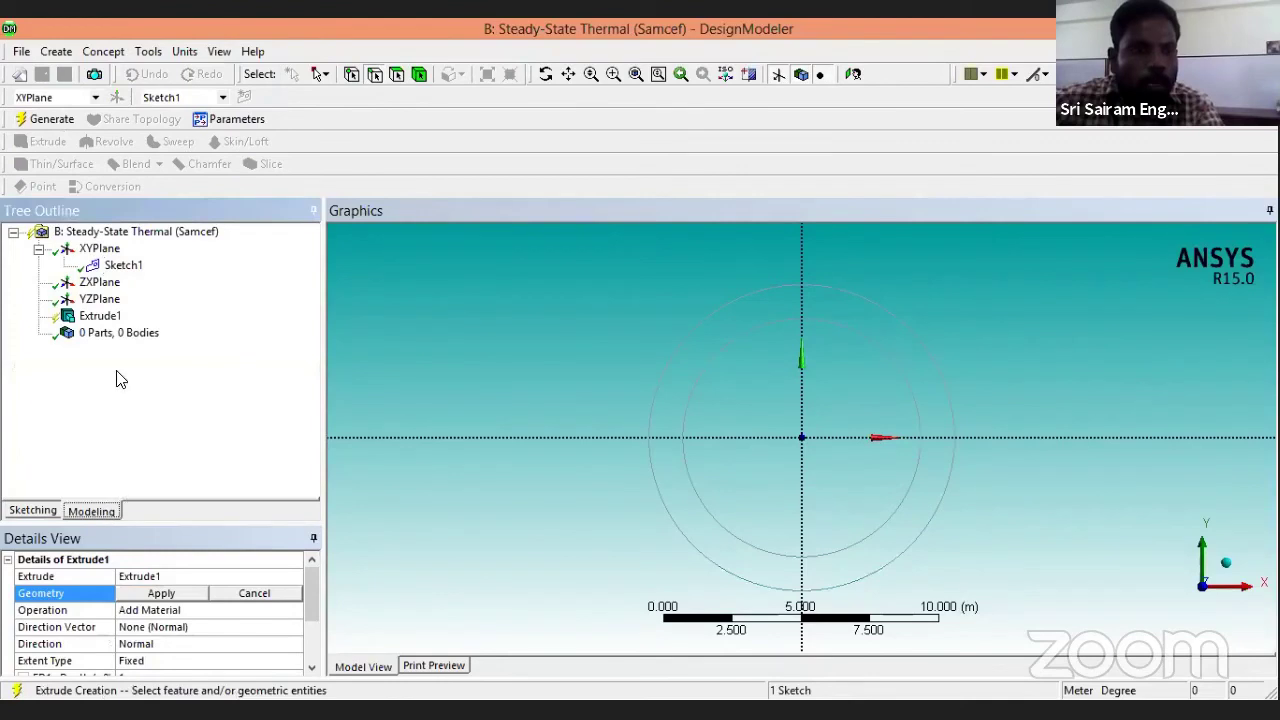
{"action": "left_click", "coordinate": [60, 339]}
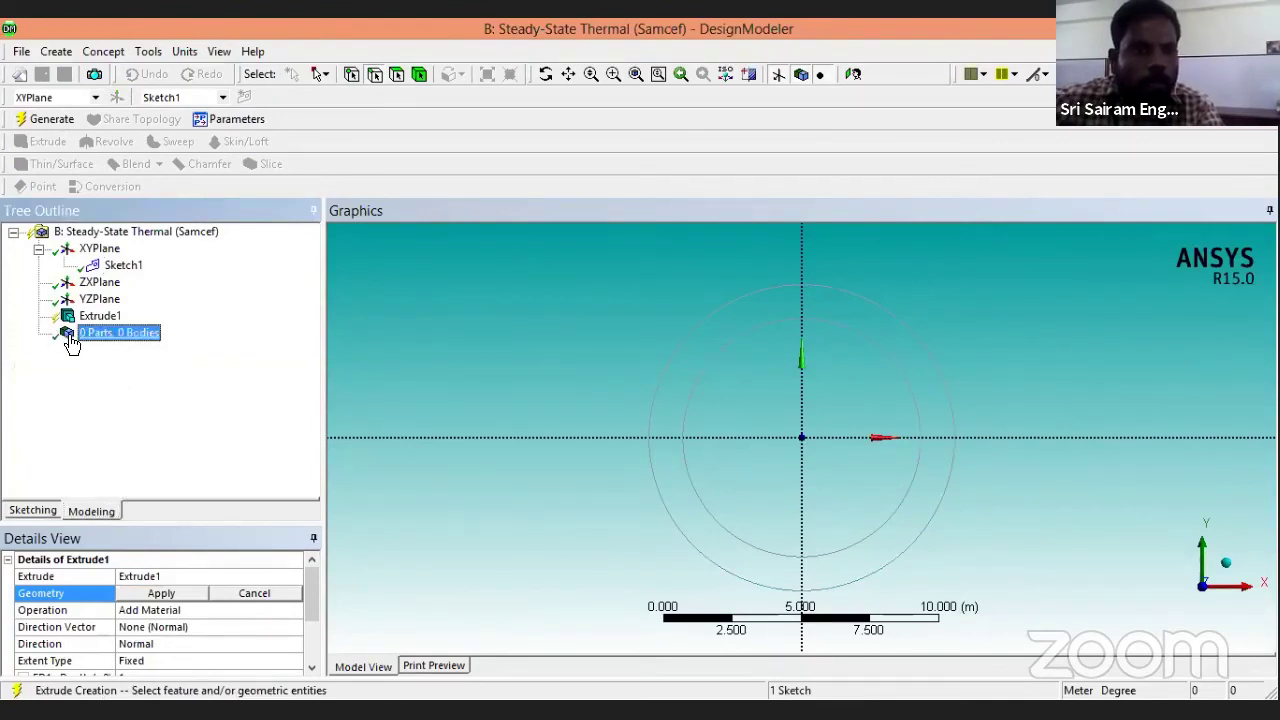
{"action": "left_click", "coordinate": [118, 265]}
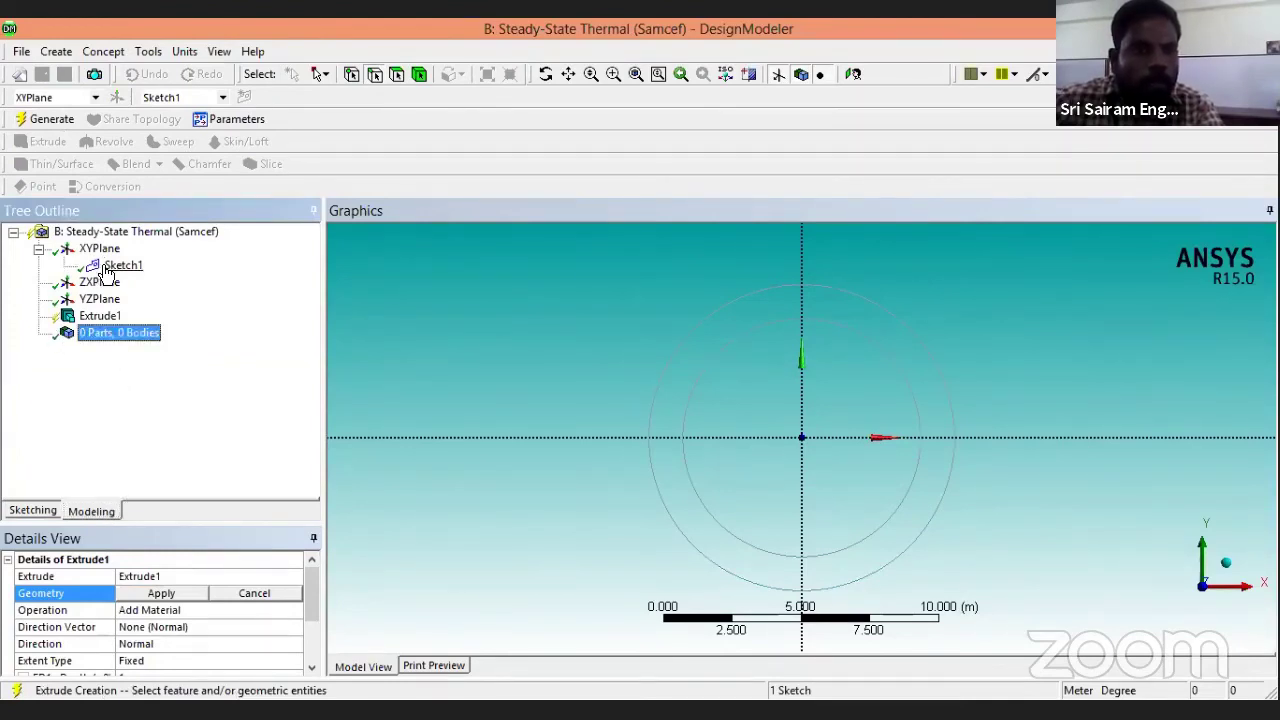
{"action": "left_click", "coordinate": [163, 594]}
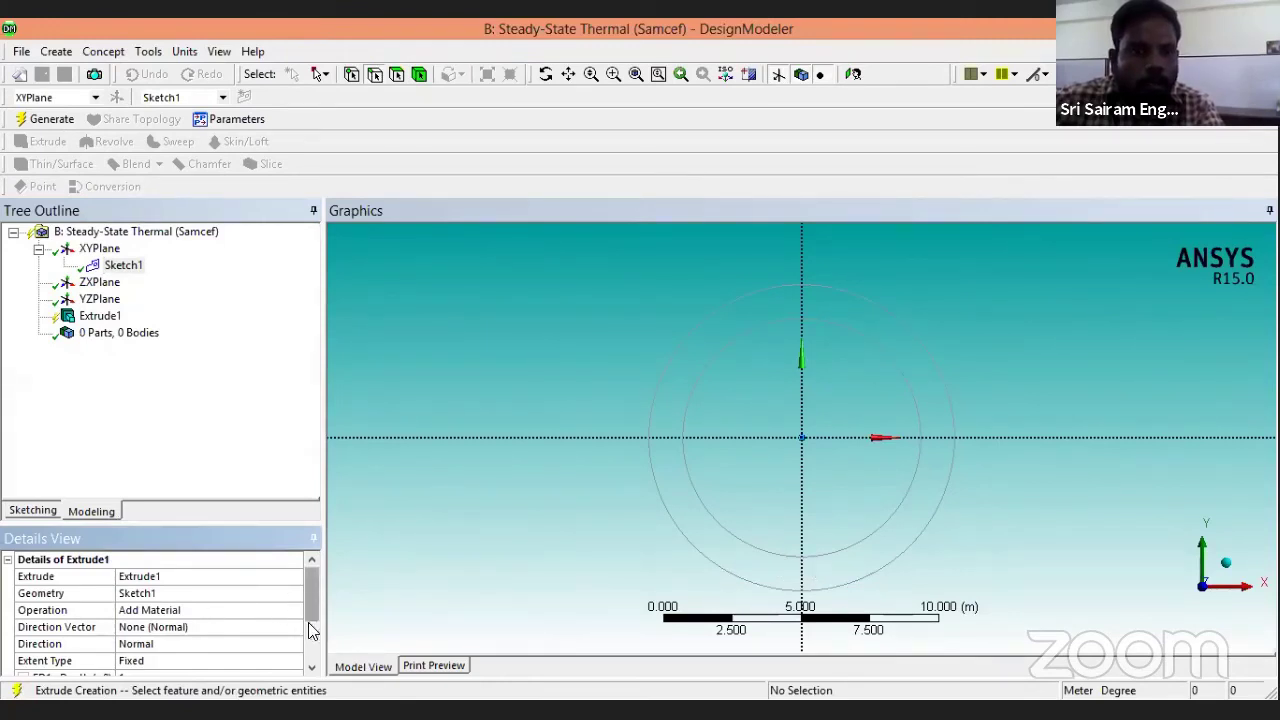
{"action": "scroll", "coordinate": [310, 625], "scroll_direction": "down", "scroll_amount": 2}
{"action": "left_click", "coordinate": [52, 119]}
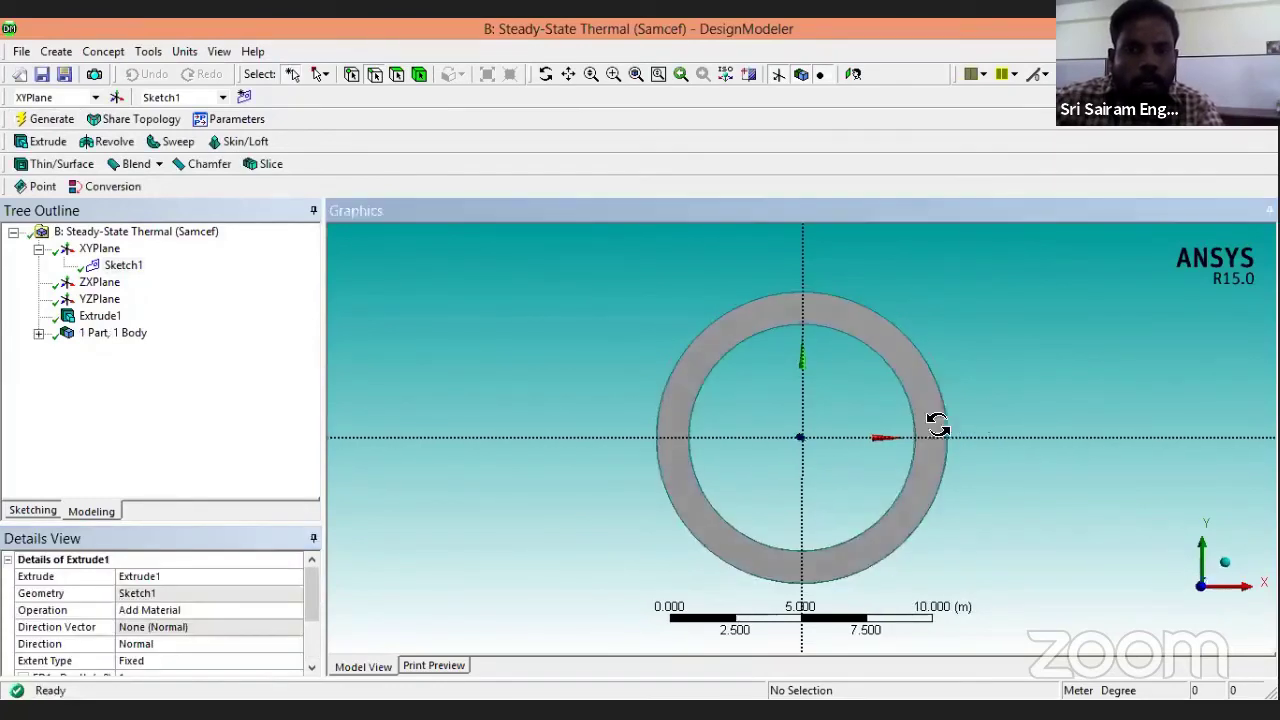
Set the ring's extrusion depth to 5 m and regenerate the model.
{"action": "middle_click_drag", "start_coordinate": [937, 425], "coordinate": [820, 450]}
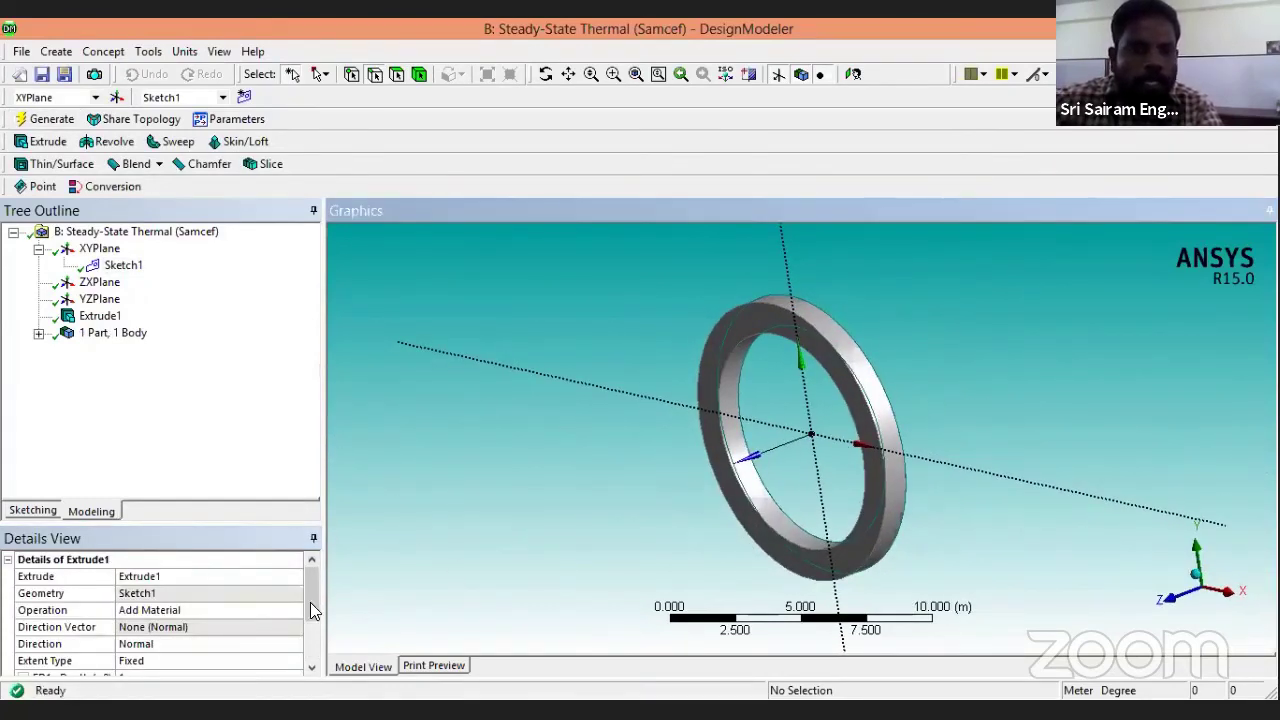
{"action": "left_click_drag", "start_coordinate": [310, 606], "coordinate": [316, 664]}
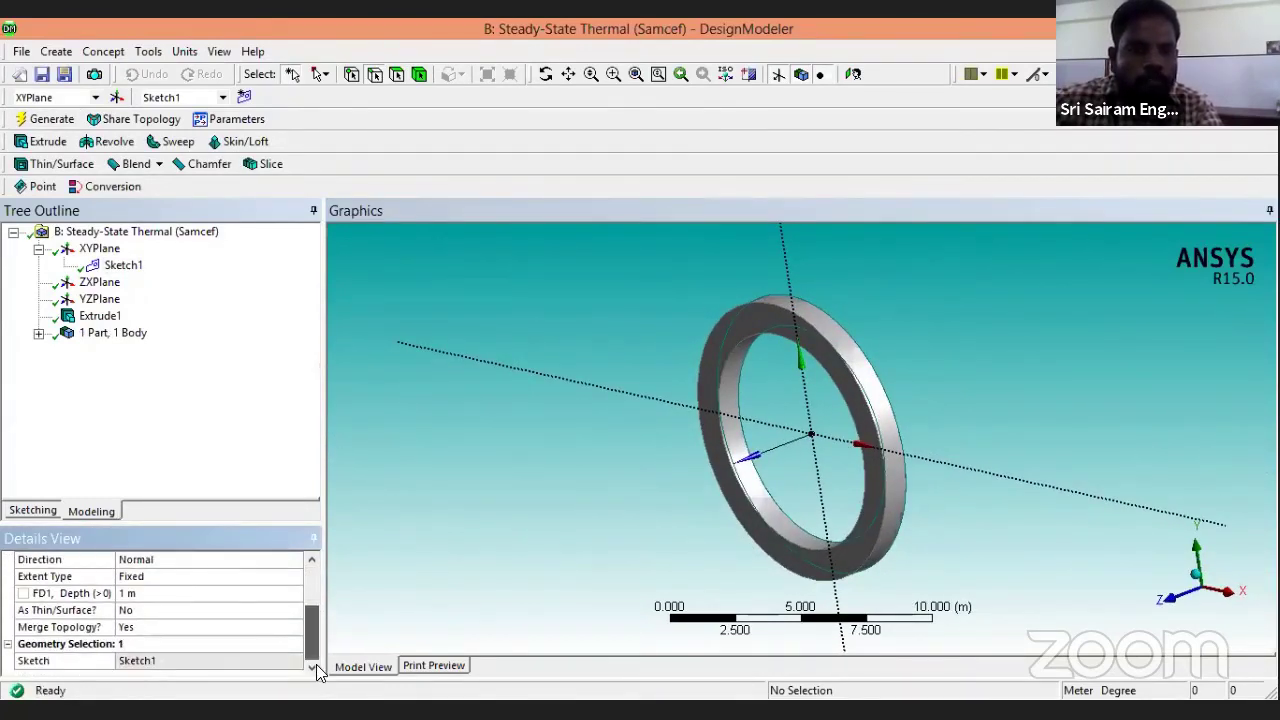
{"action": "left_click", "coordinate": [140, 594]}
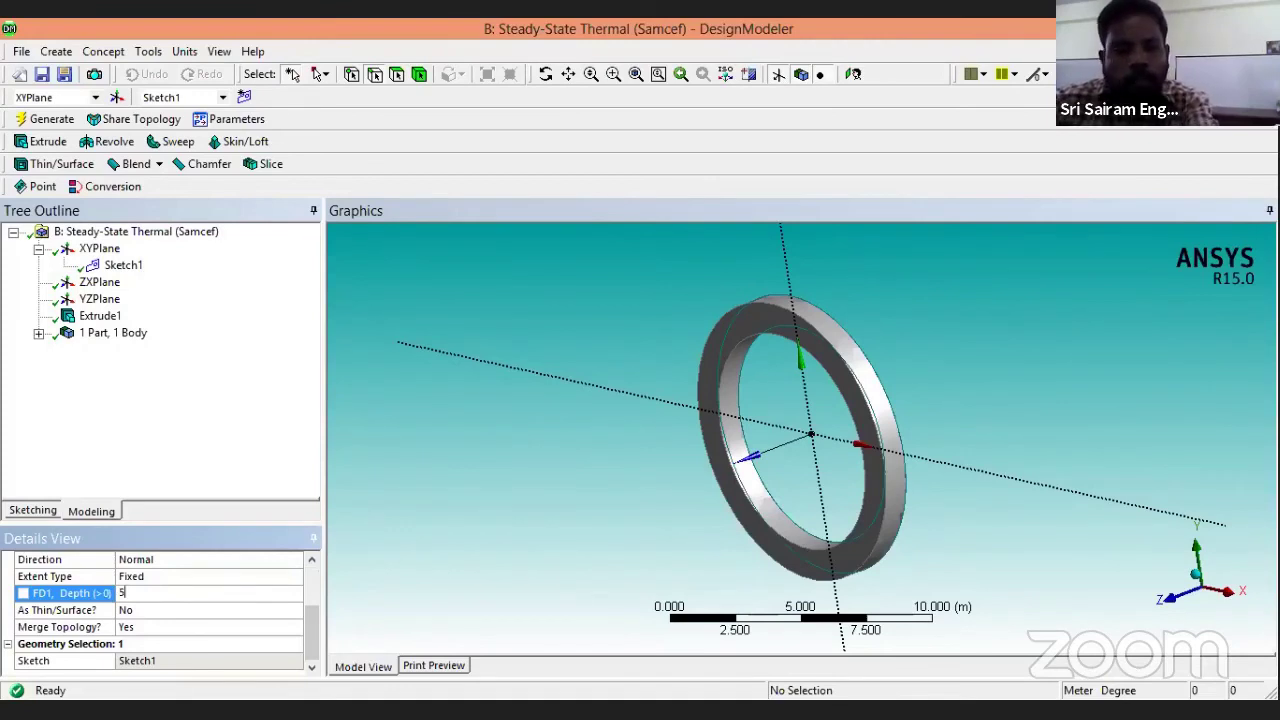
{"action": "key", "text": "Return"}
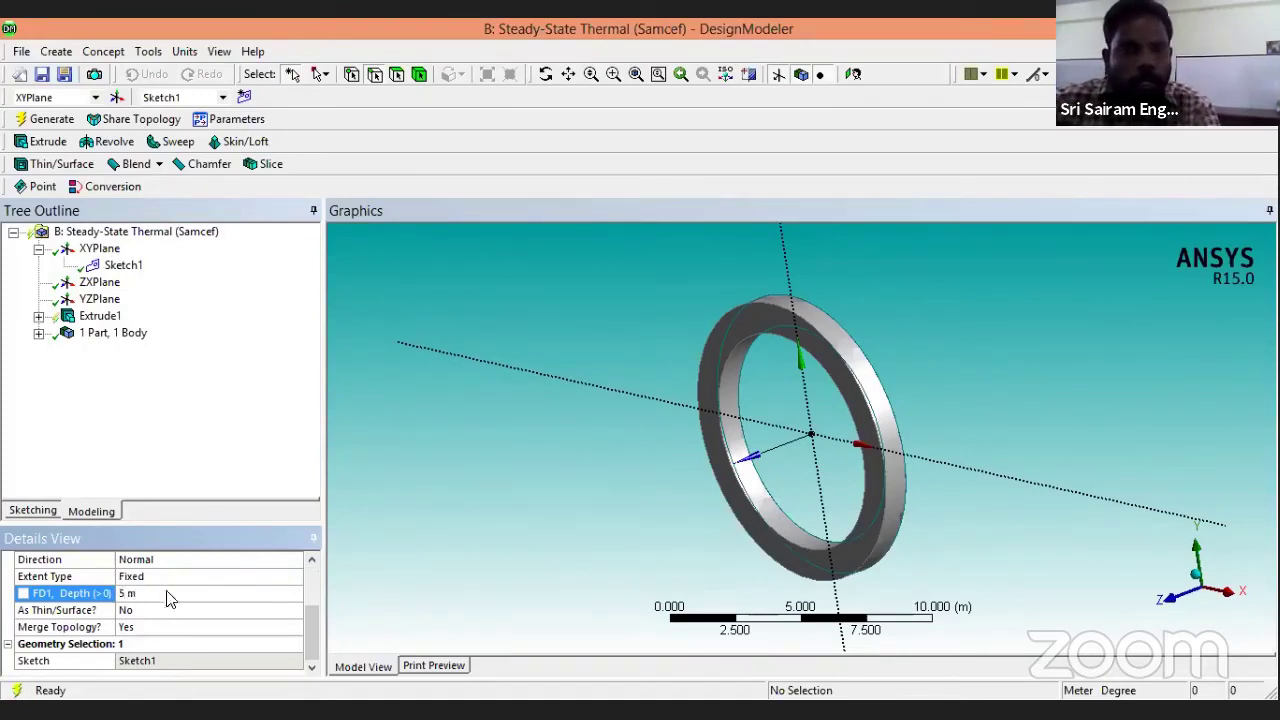
{"action": "left_click", "coordinate": [62, 119]}
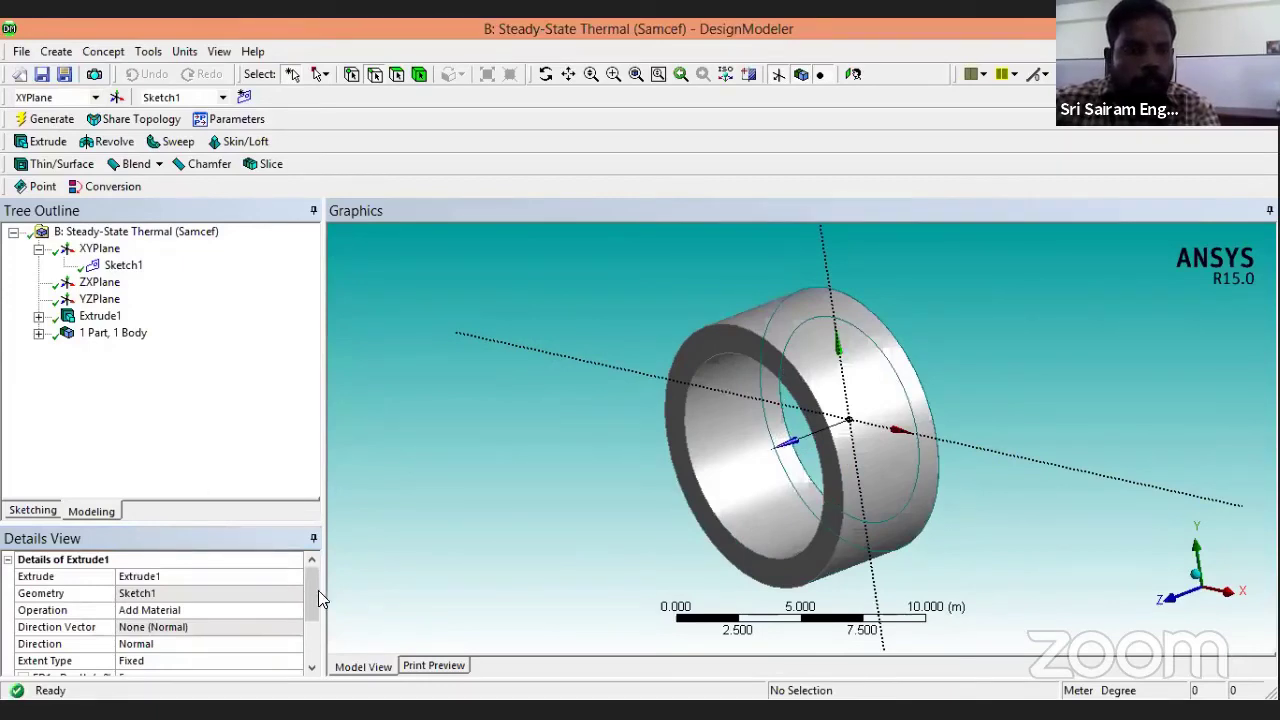
Set the extrusion depth of the hollow cylinder to 10 m, regenerate it and orbit around the result.
{"action": "scroll", "coordinate": [304, 592], "scroll_direction": "down", "scroll_amount": 1}
{"action": "left_click", "coordinate": [143, 593]}
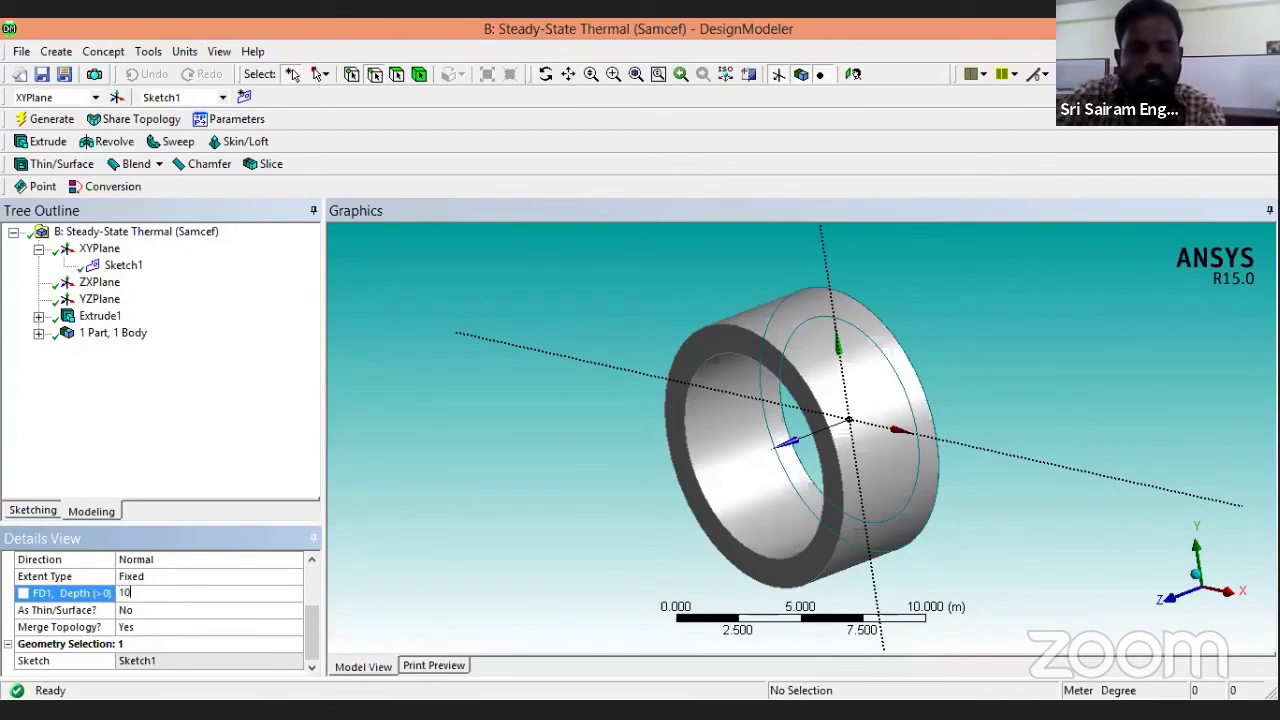
{"action": "type", "text": "10"}
{"action": "key", "text": "Return"}
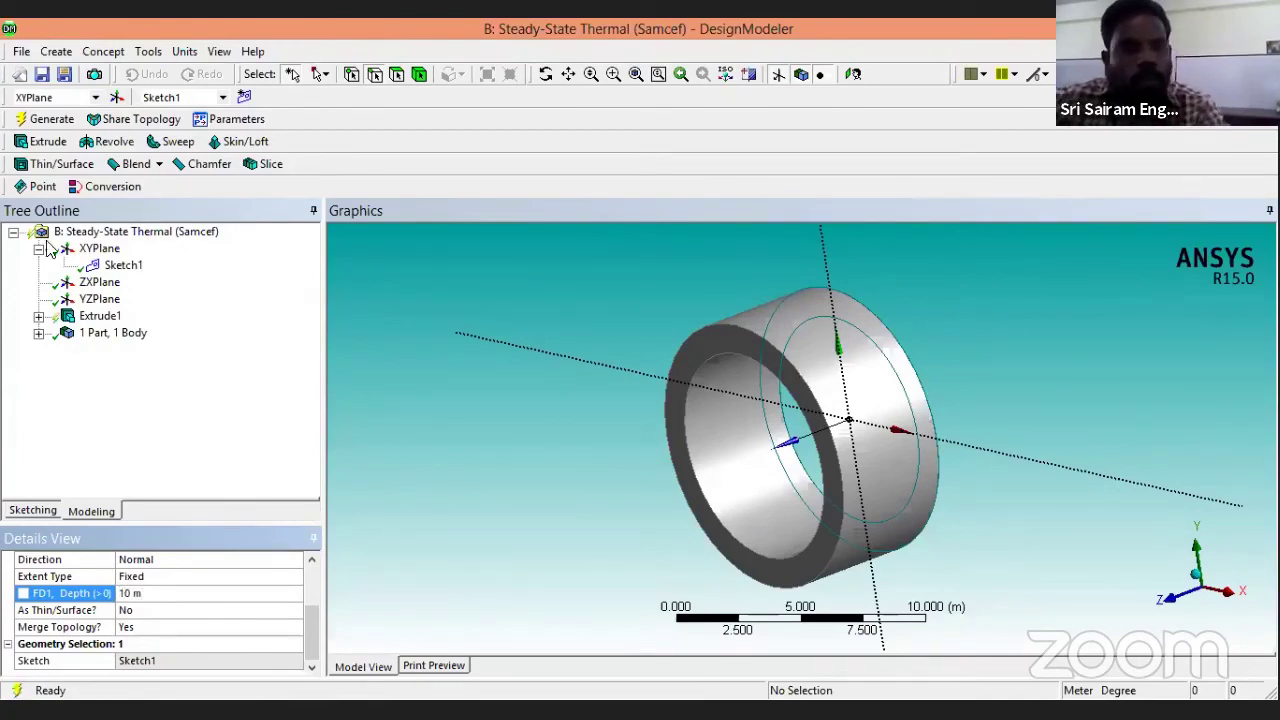
{"action": "left_click", "coordinate": [47, 119]}
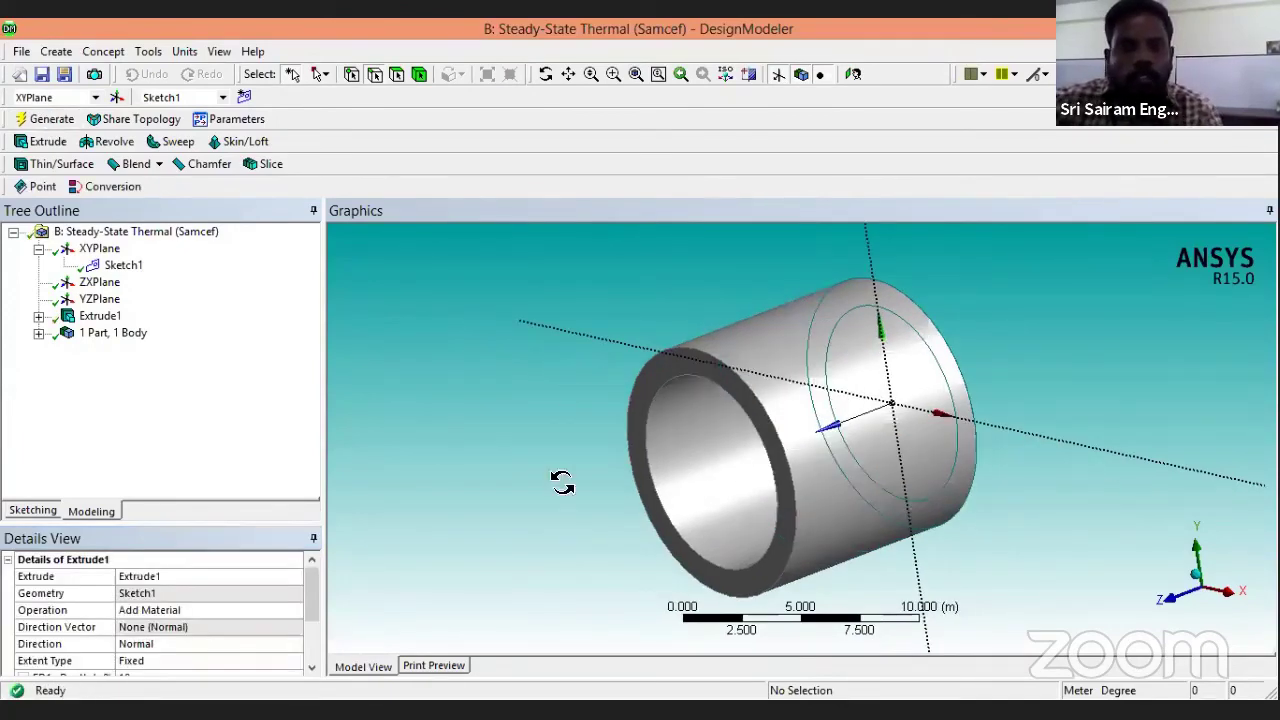
{"action": "left_click_drag", "start_coordinate": [562, 483], "coordinate": [707, 483]}
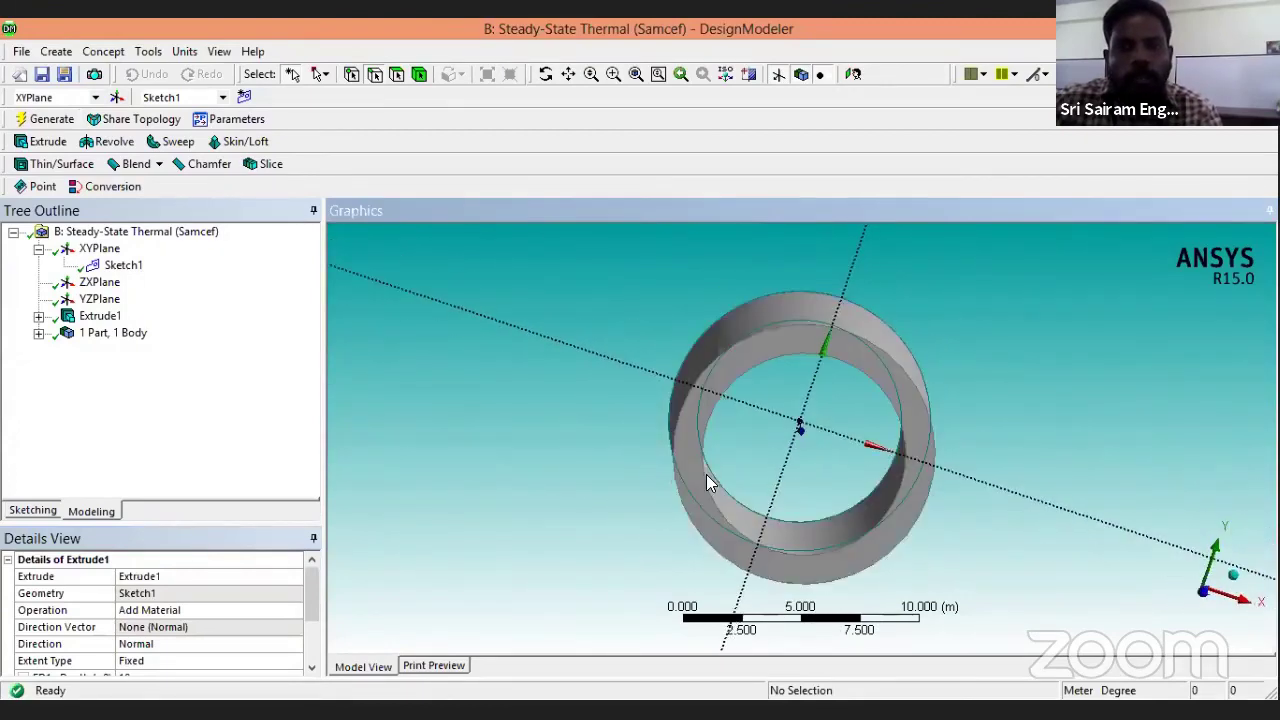
Add two origin-centred circles to Sketch1, one along the ring's inner edge and a smaller one inside it, and generate the second ring.
{"action": "left_click", "coordinate": [852, 74]}
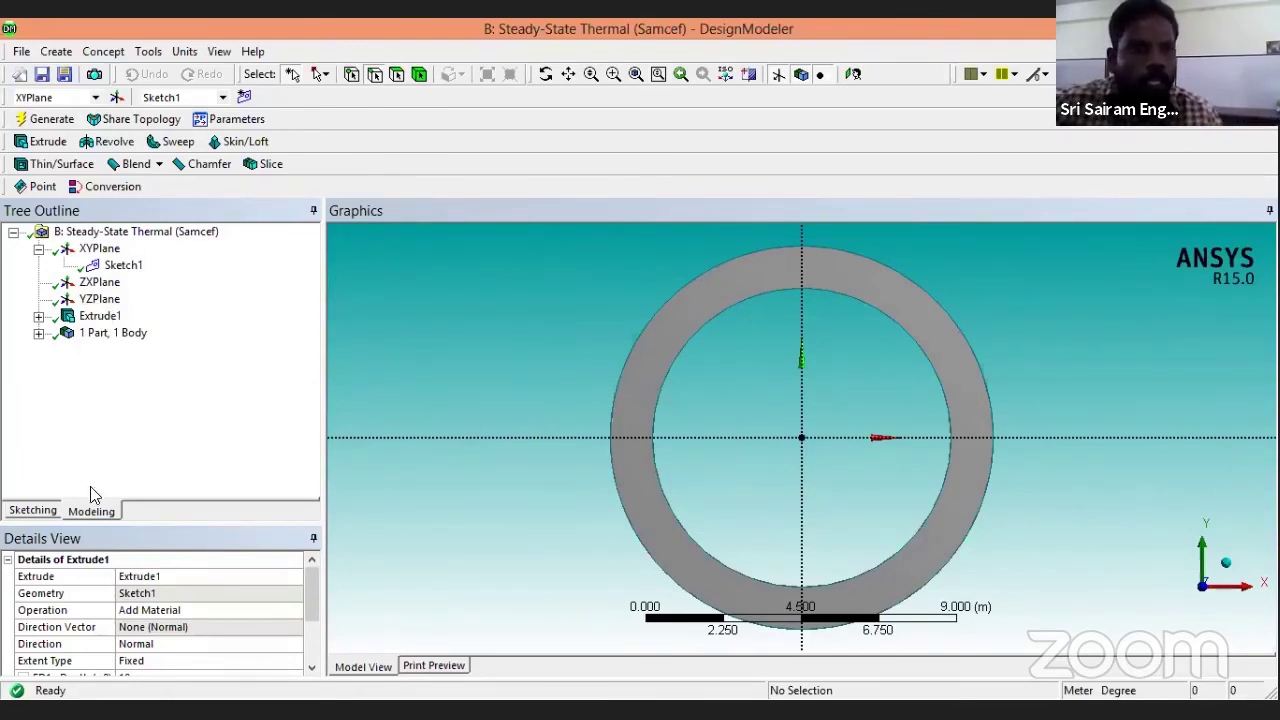
{"action": "left_click", "coordinate": [31, 511]}
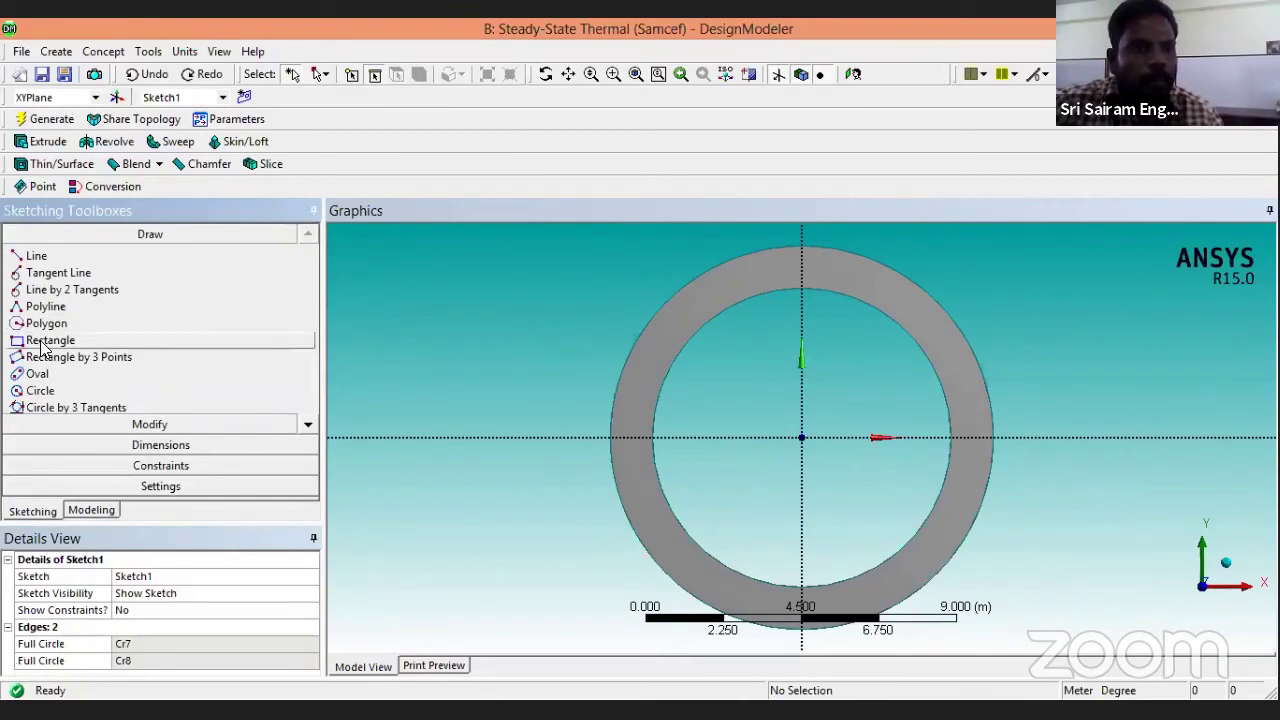
{"action": "left_click", "coordinate": [72, 390]}
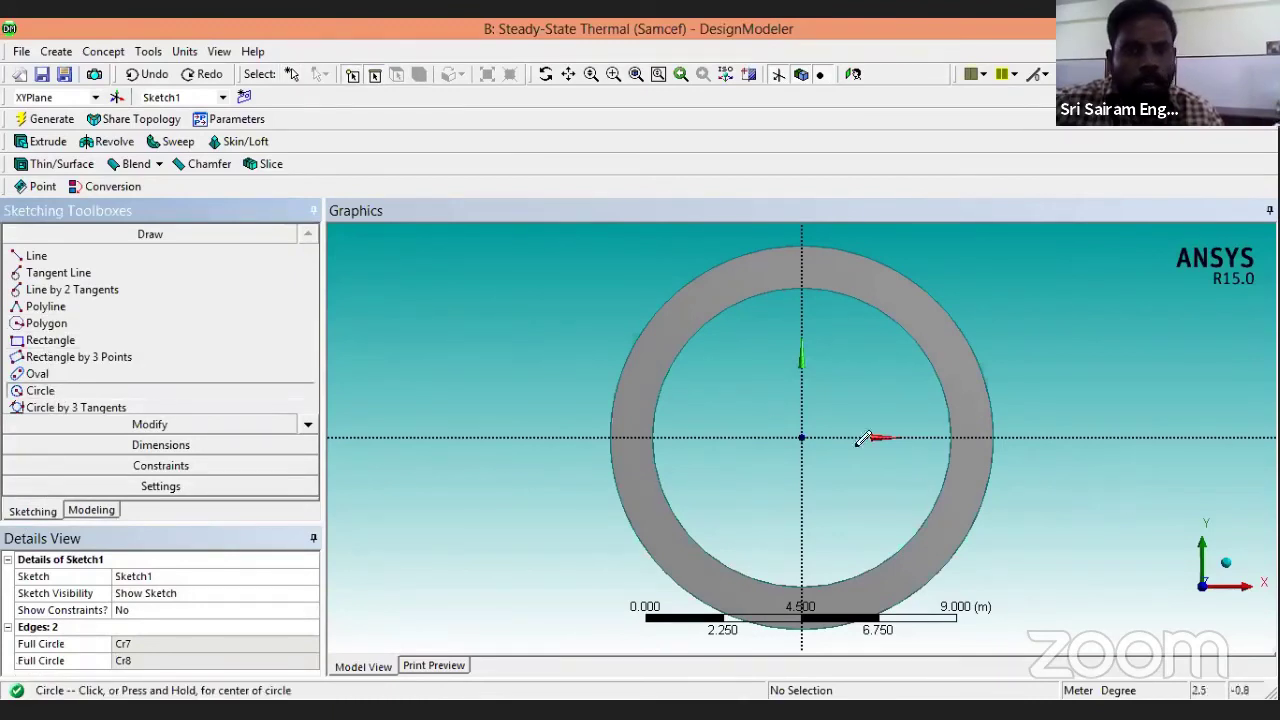
{"action": "left_click", "coordinate": [801, 437]}
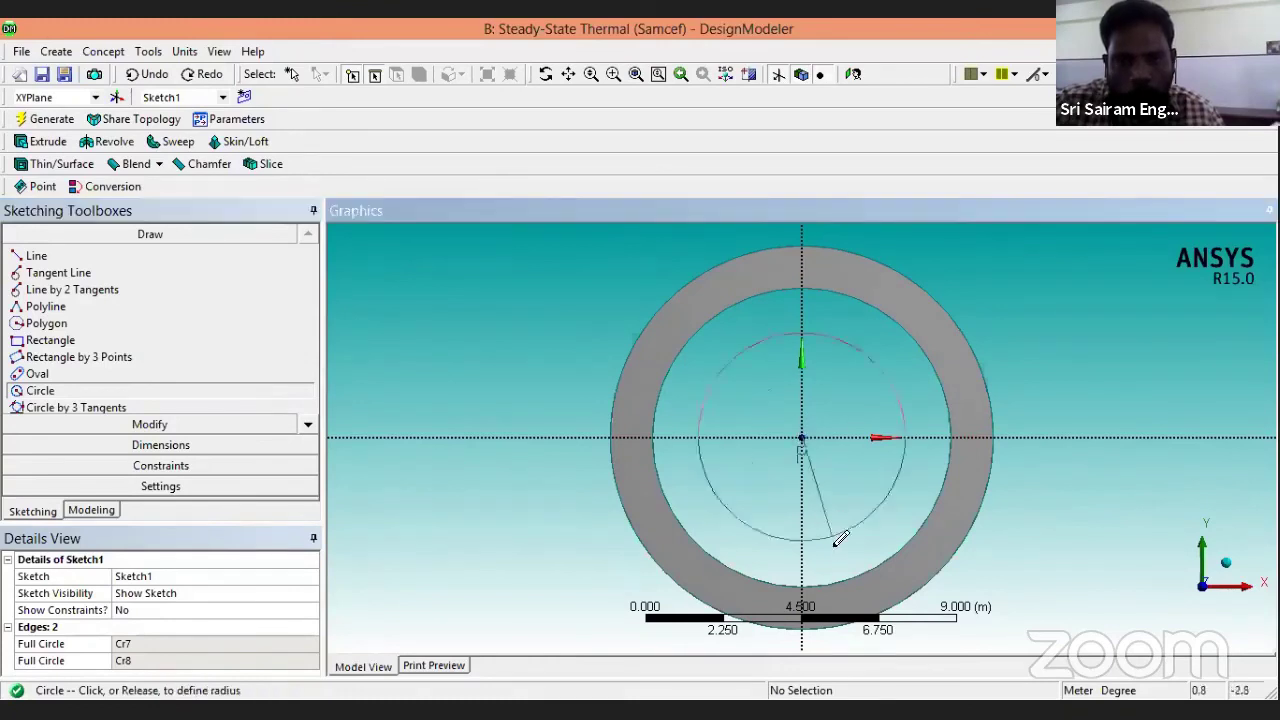
{"action": "left_click", "coordinate": [848, 572]}
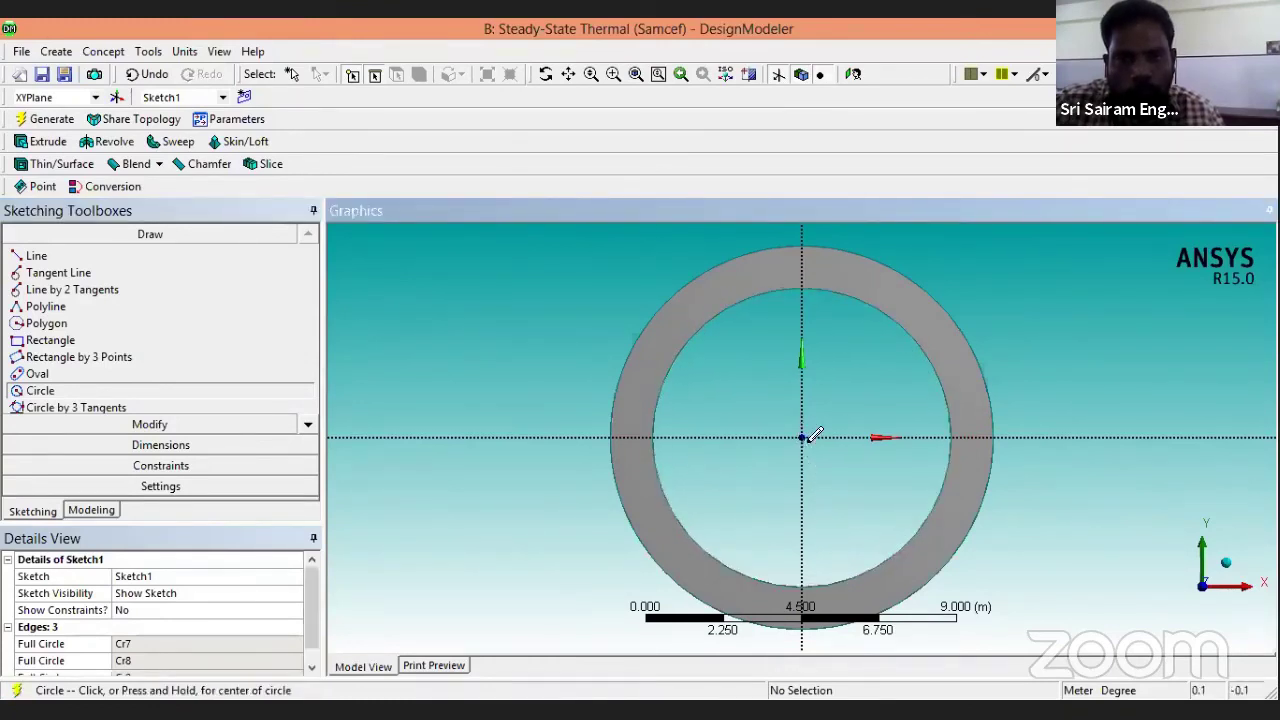
{"action": "left_click", "coordinate": [801, 437]}
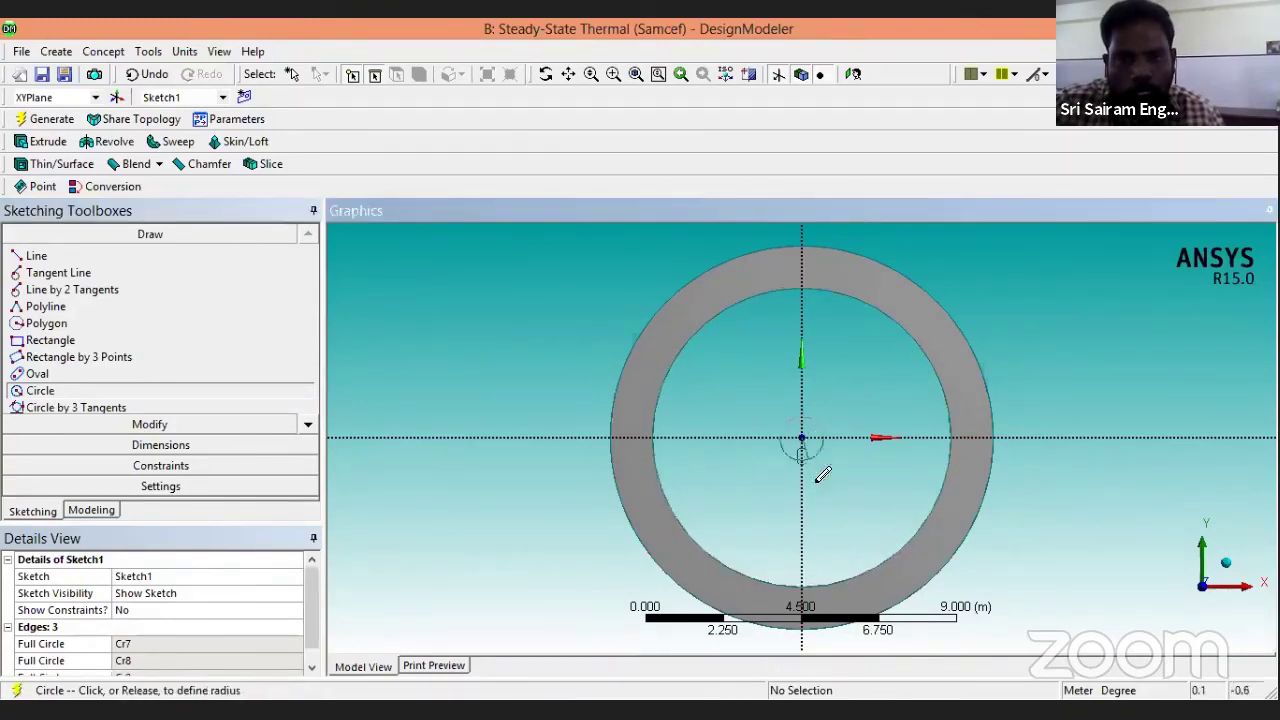
{"action": "left_click", "coordinate": [838, 537]}
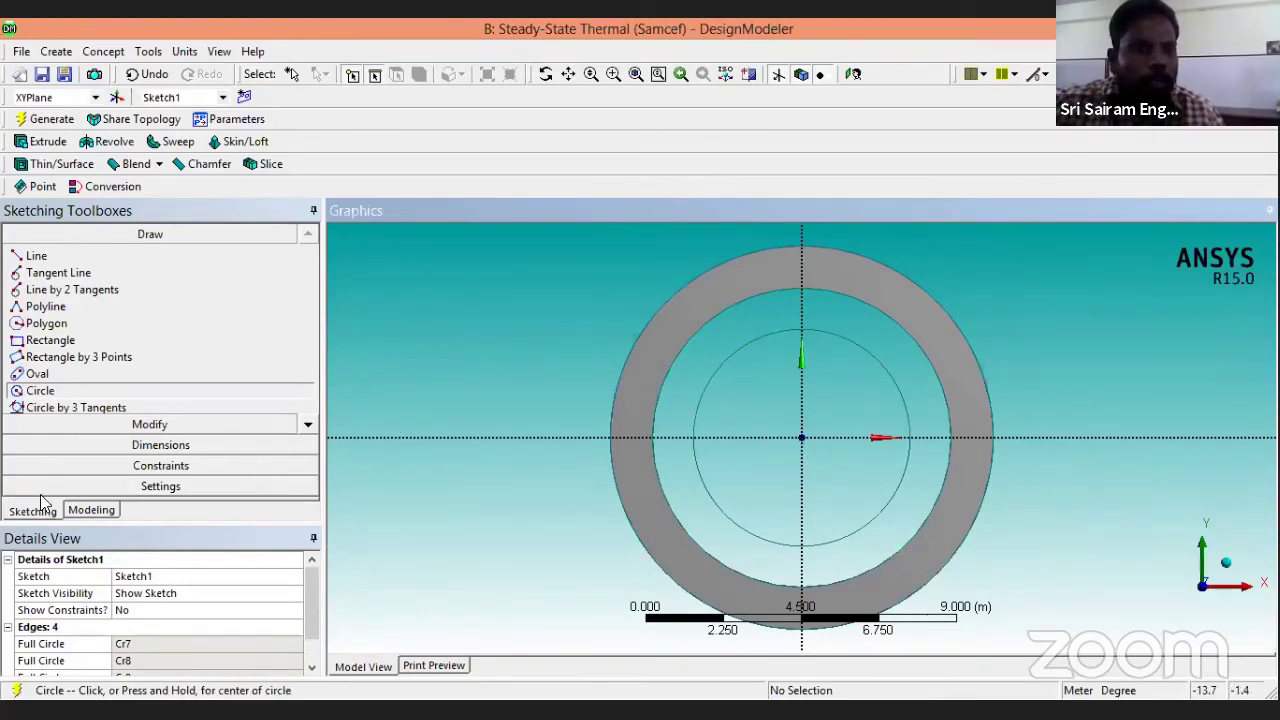
{"action": "left_click", "coordinate": [42, 121]}
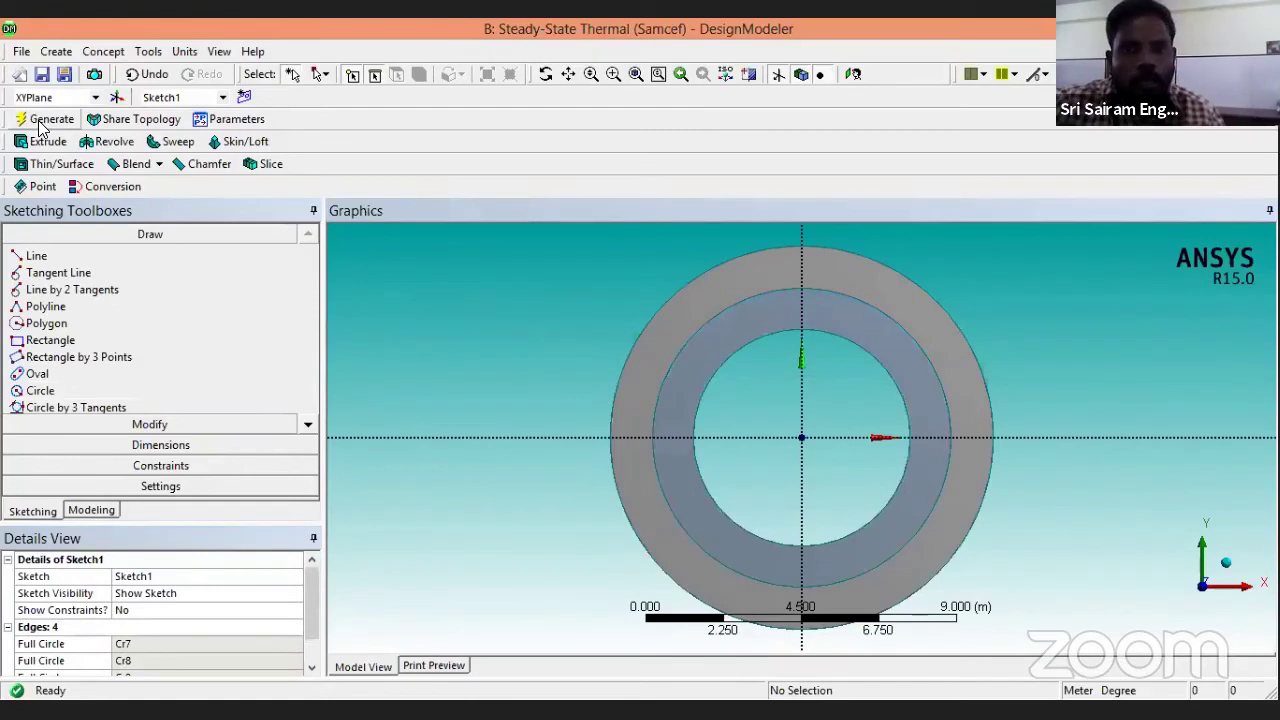
Examine the sketch under the extrusion and the solid bodies in the model tree, including the details of the inner ring's body.
{"action": "mouse_move", "coordinate": [314, 590]}
{"action": "left_mouse_down"}
{"action": "mouse_move", "coordinate": [312, 612]}
{"action": "mouse_move", "coordinate": [310, 588]}
{"action": "left_mouse_up"}
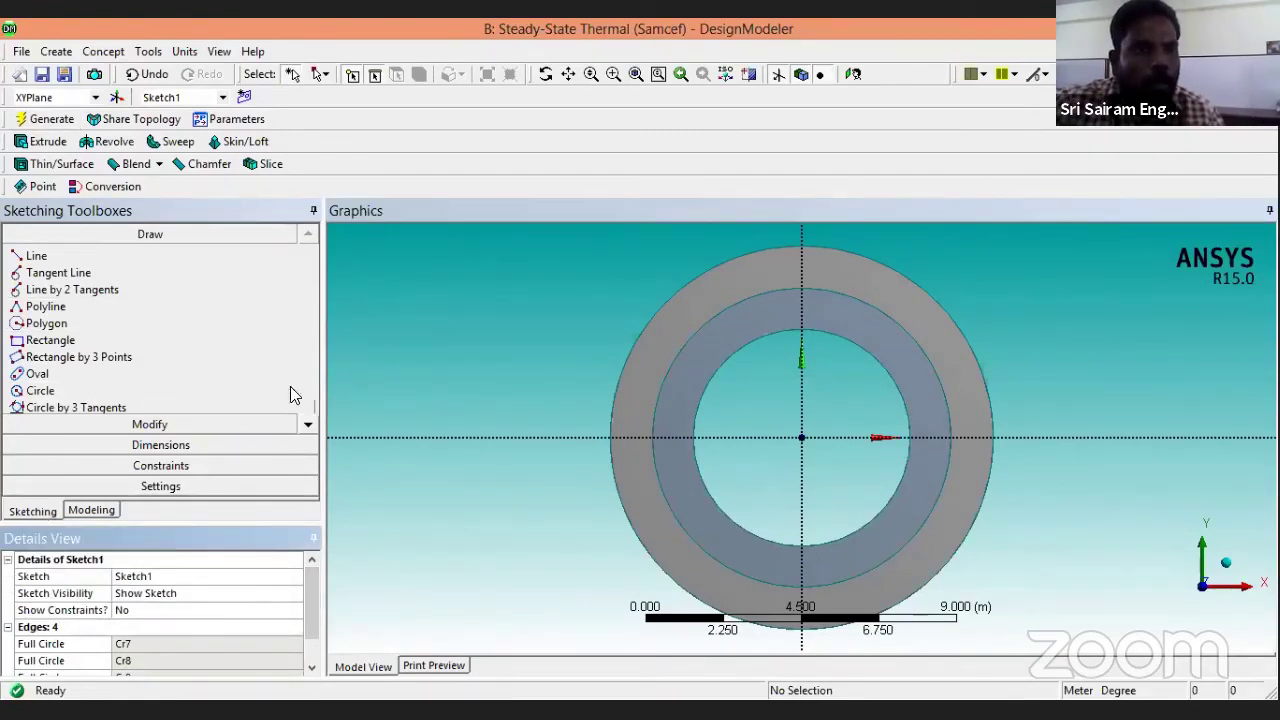
{"action": "left_click", "coordinate": [102, 509]}
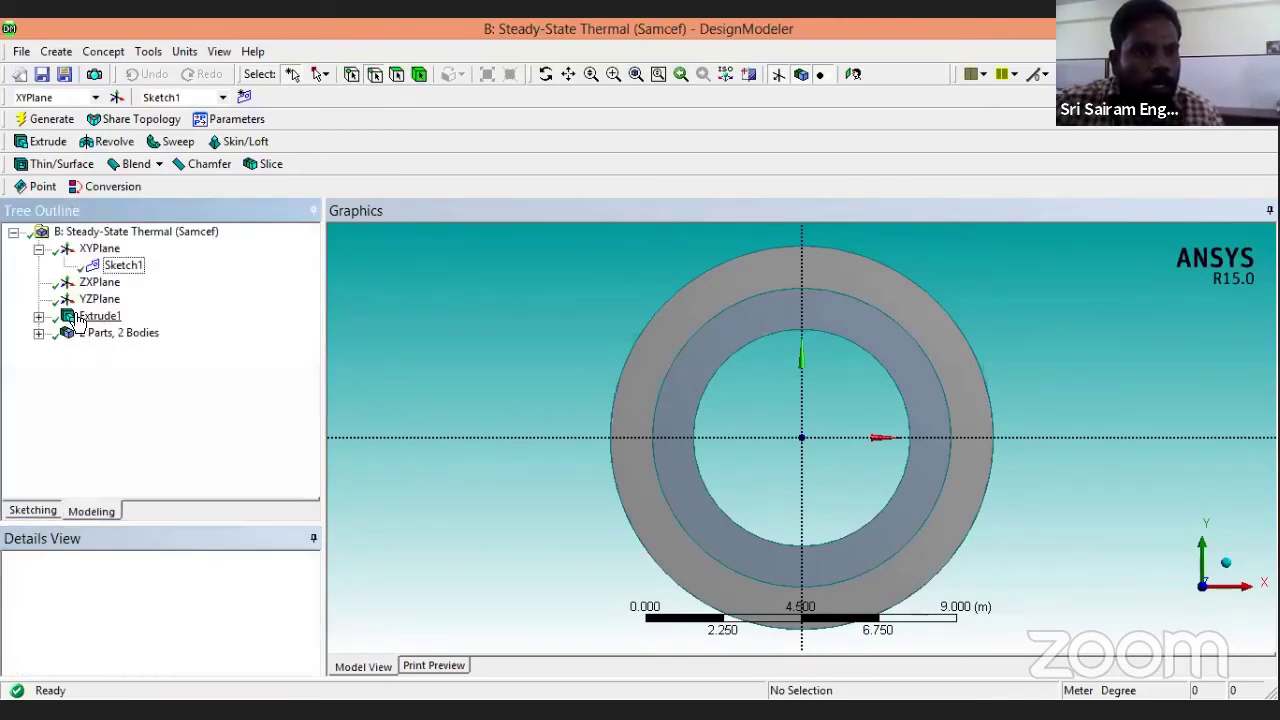
{"action": "left_click", "coordinate": [38, 317]}
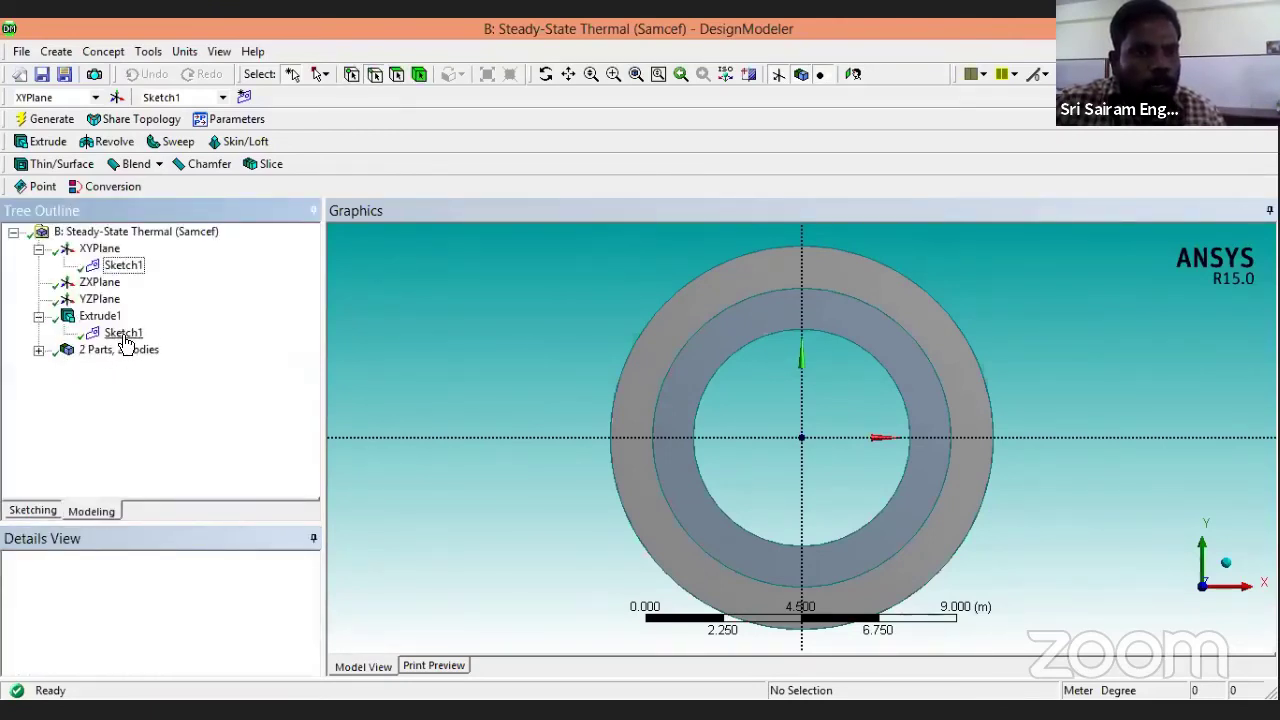
{"action": "left_click", "coordinate": [38, 349]}
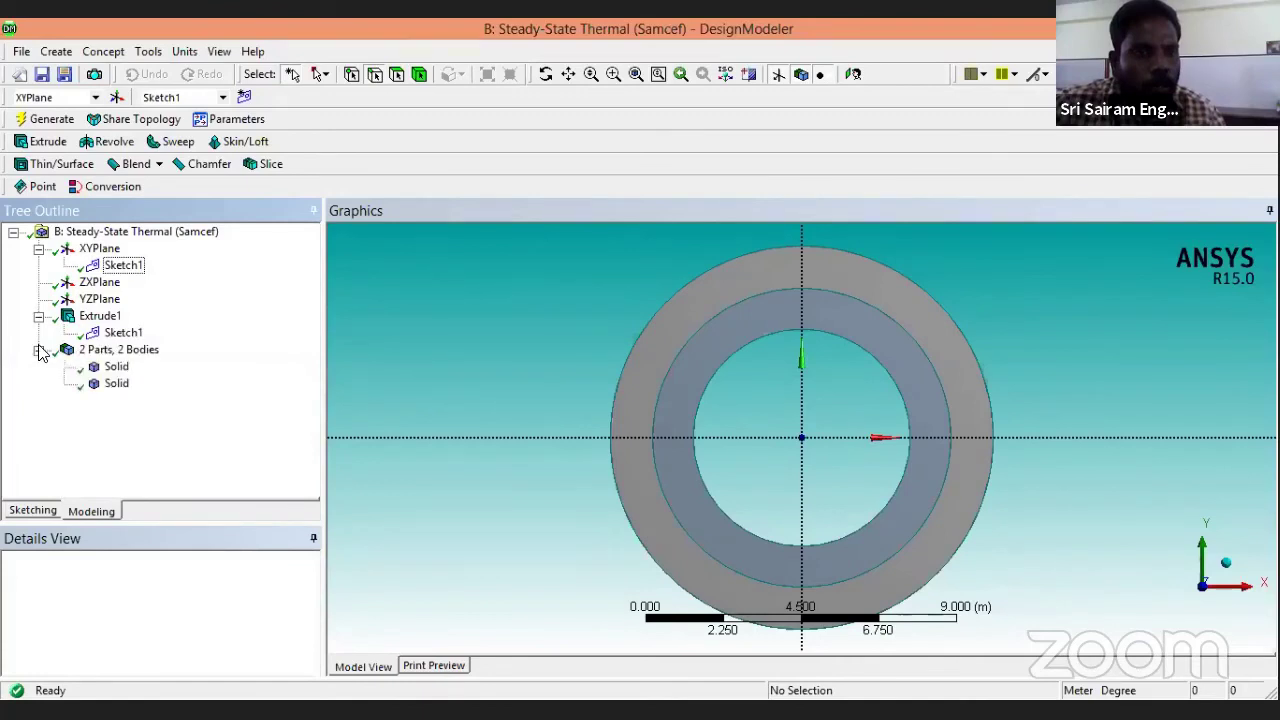
{"action": "left_click", "coordinate": [116, 384]}
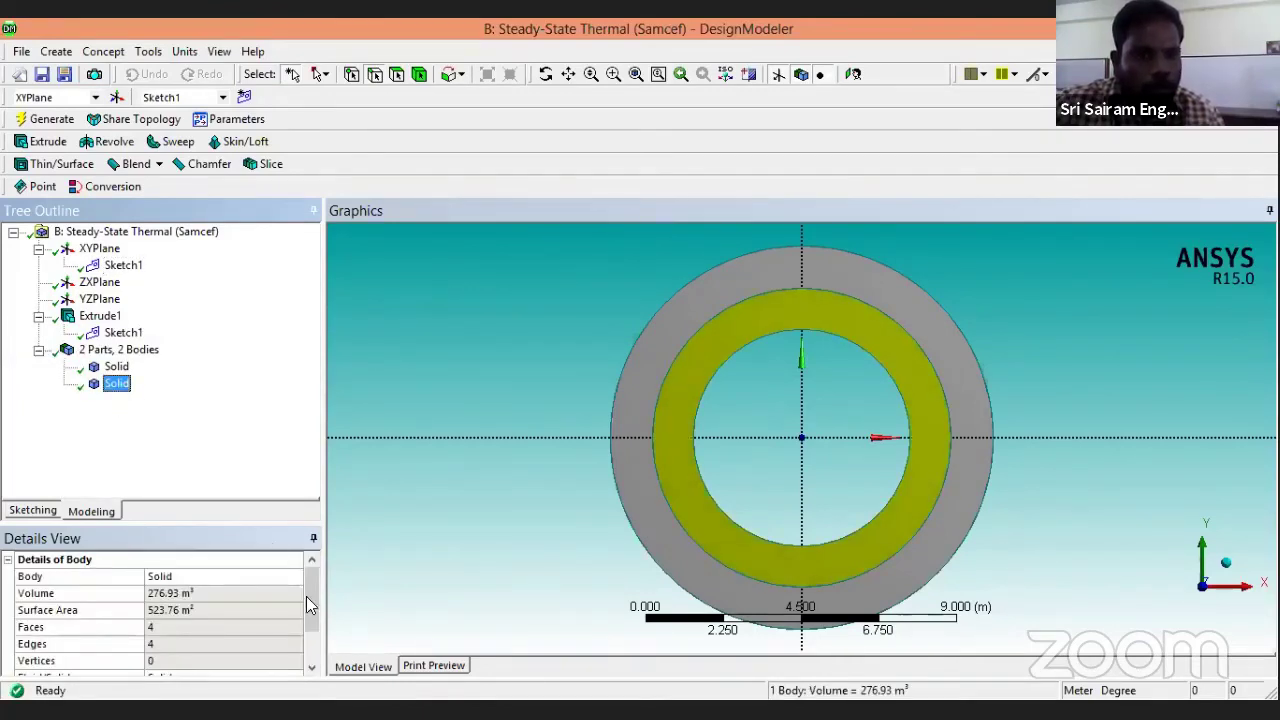
{"action": "mouse_move", "coordinate": [306, 596]}
{"action": "left_mouse_down"}
{"action": "mouse_move", "coordinate": [310, 645]}
{"action": "mouse_move", "coordinate": [312, 576]}
{"action": "left_mouse_up"}
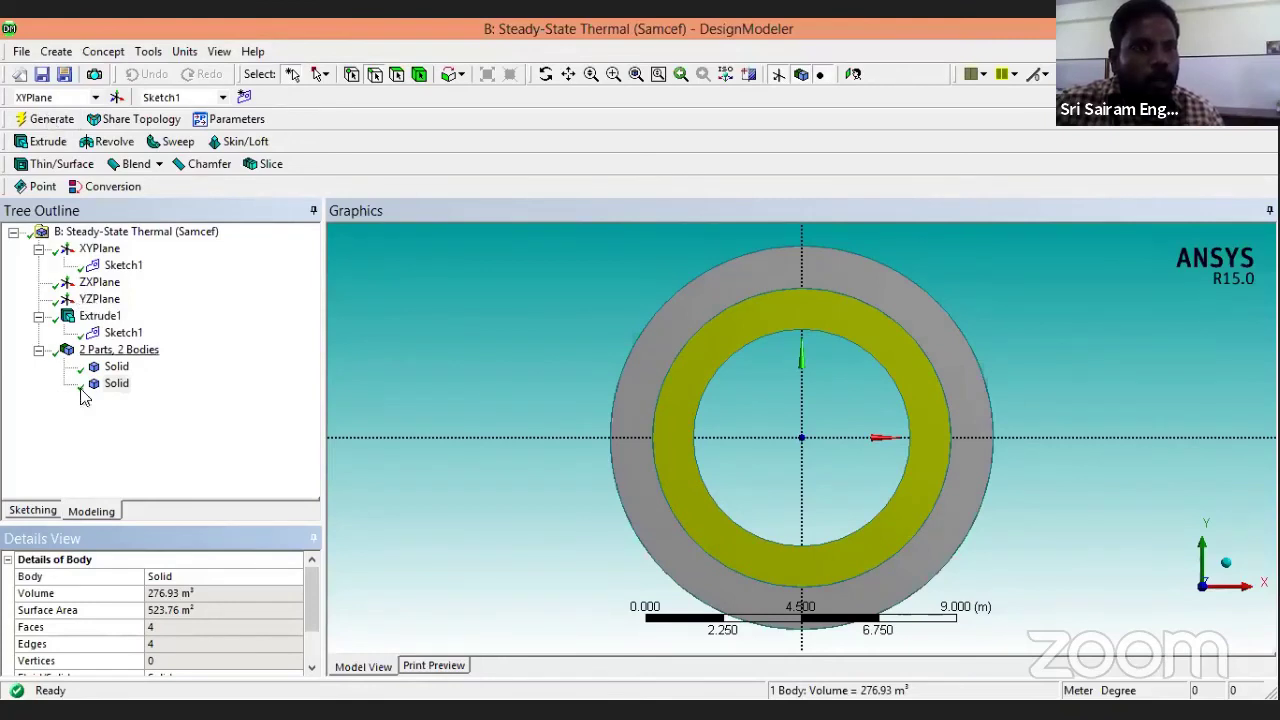
Add two origin-centred circles to Sketch1, one along the inner ring's inner edge and a smaller one inside it.
{"action": "left_click", "coordinate": [33, 511]}
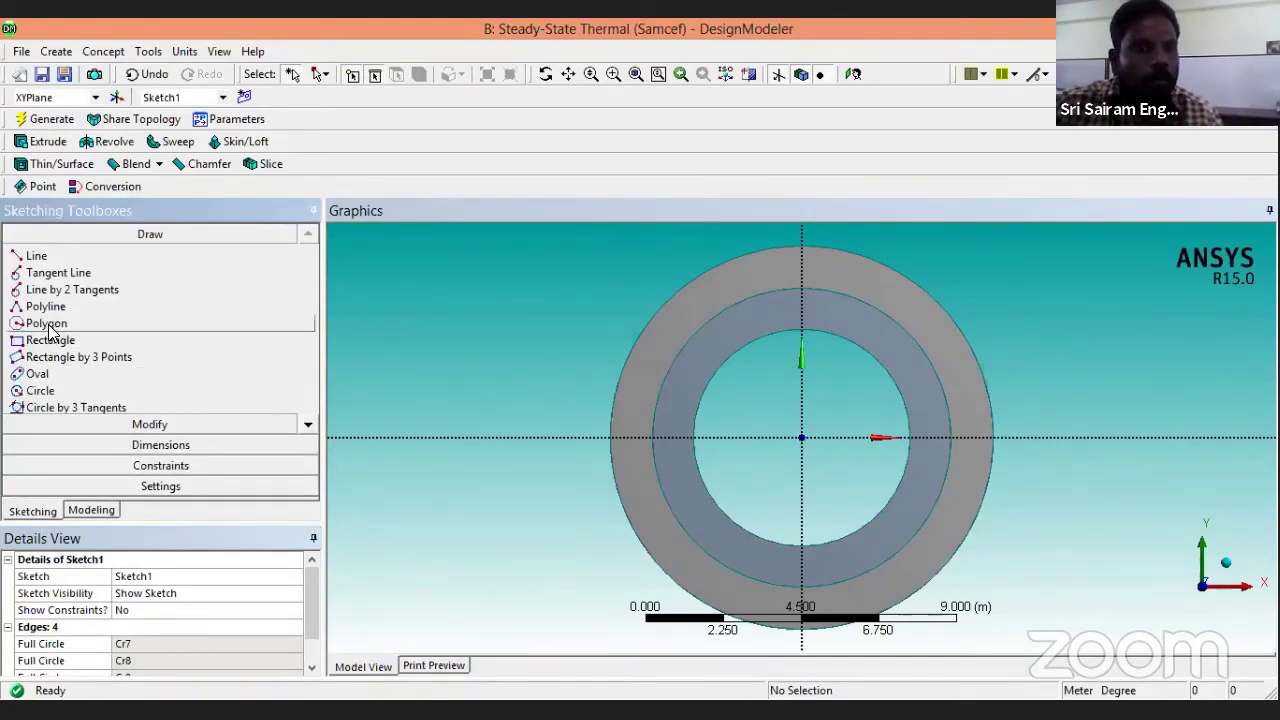
{"action": "left_click", "coordinate": [42, 390]}
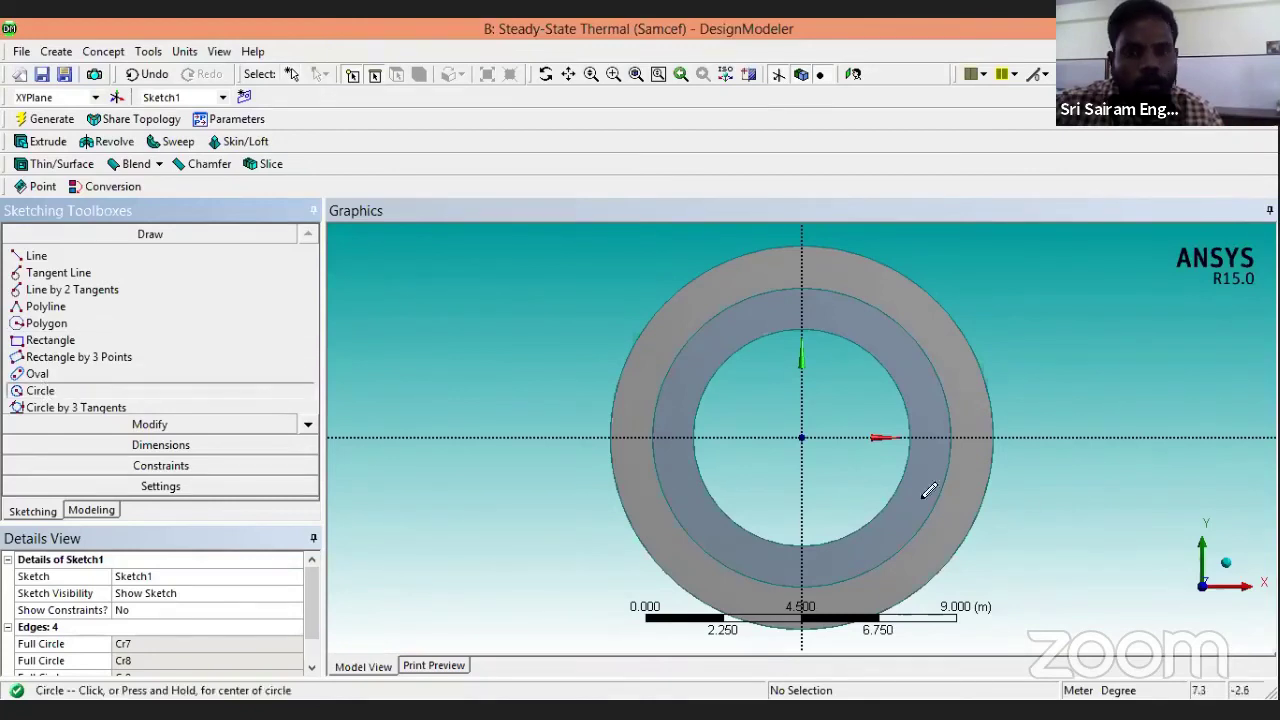
{"action": "left_click", "coordinate": [802, 437]}
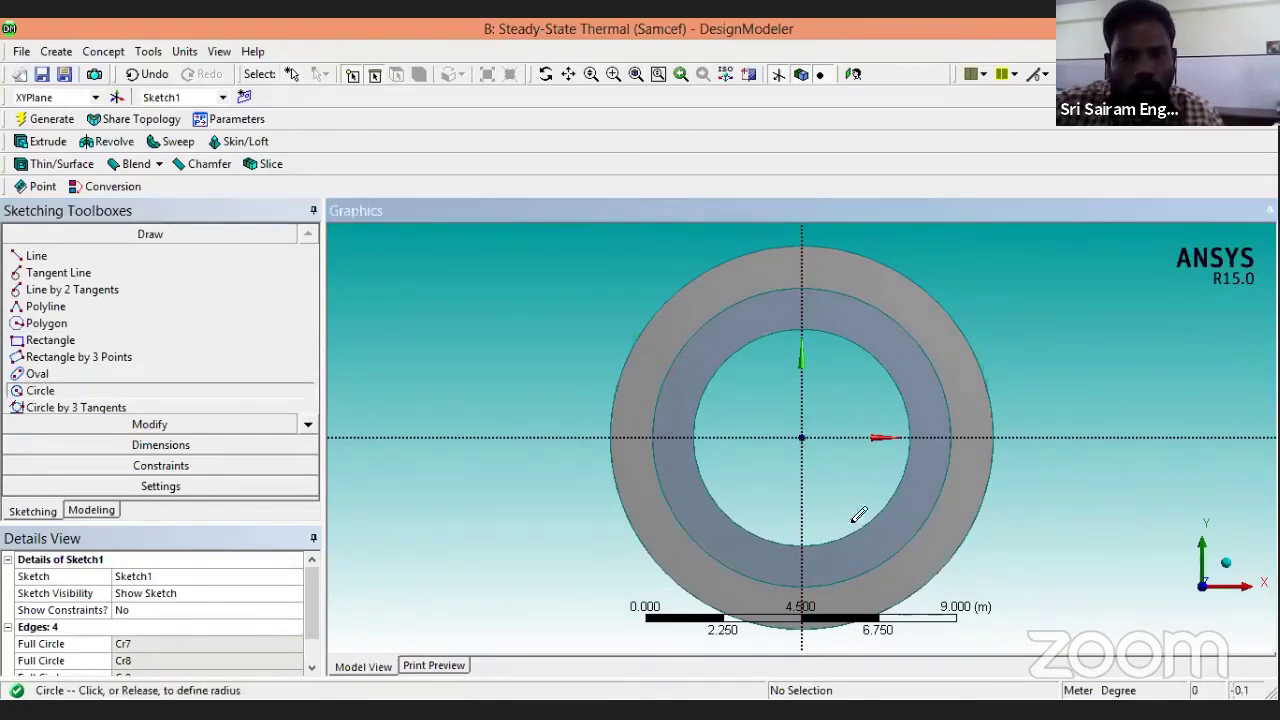
{"action": "left_click", "coordinate": [867, 512]}
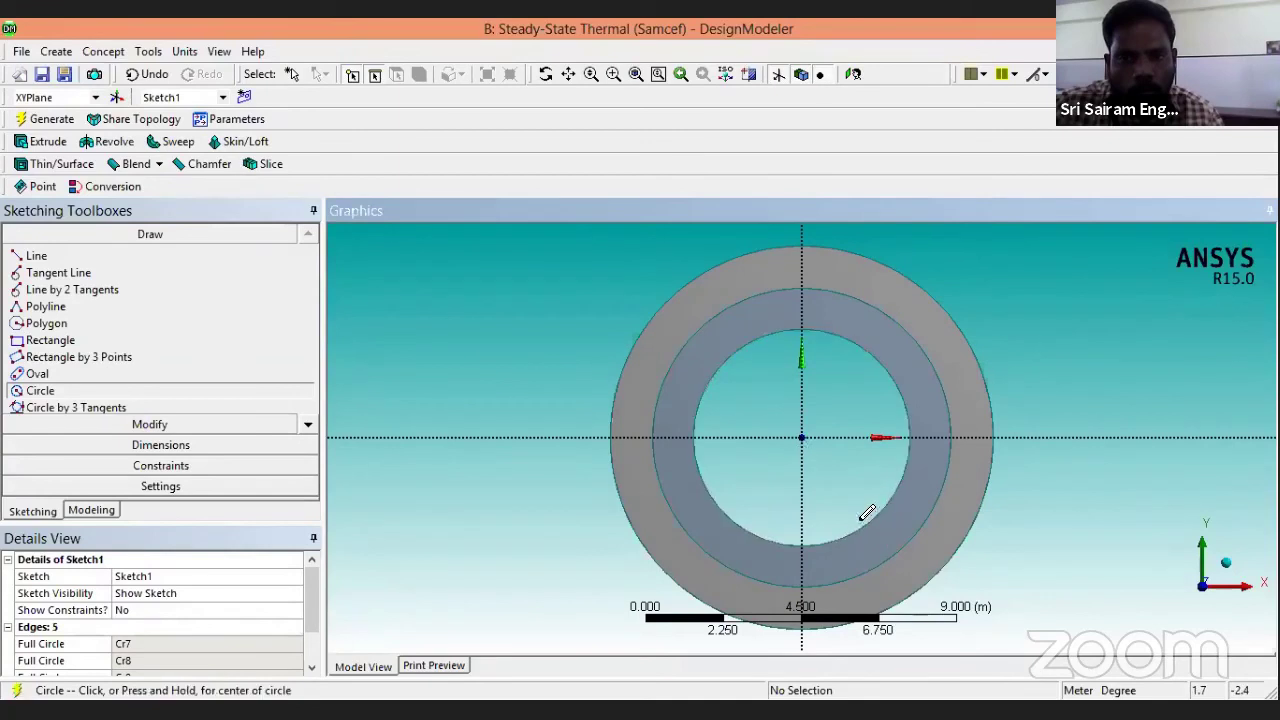
{"action": "left_click", "coordinate": [802, 437]}
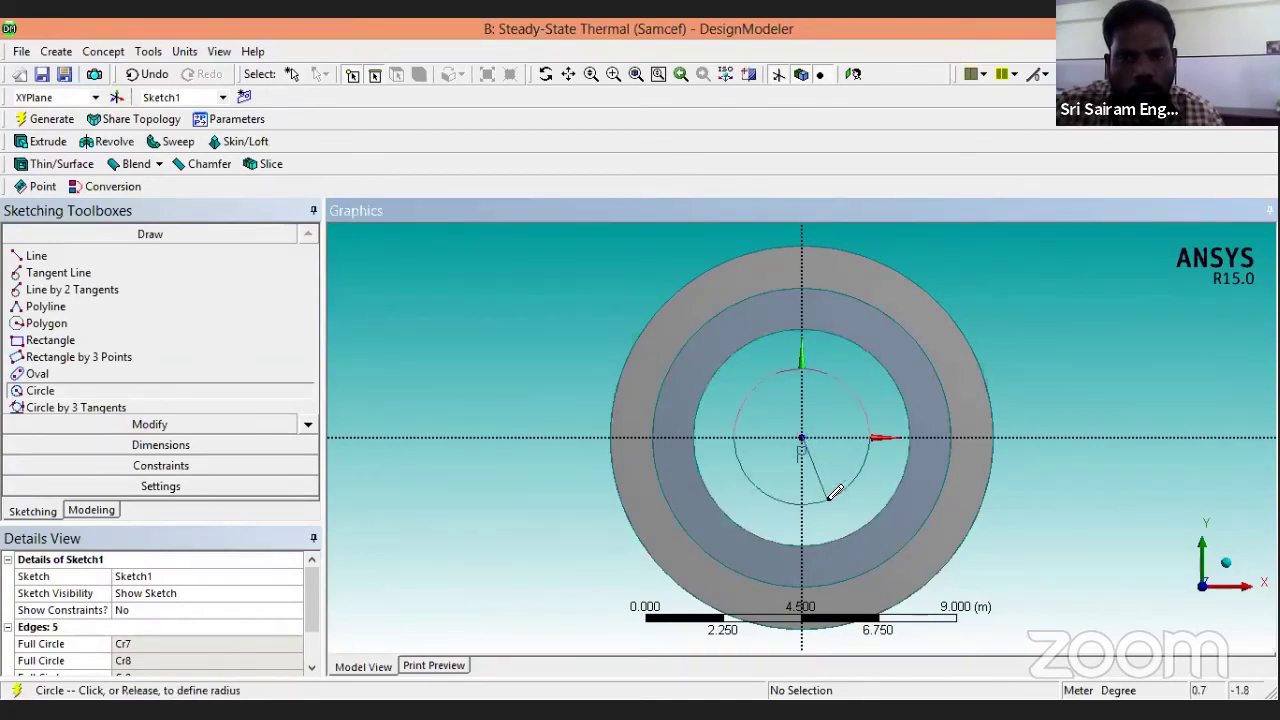
{"action": "left_click", "coordinate": [849, 484]}
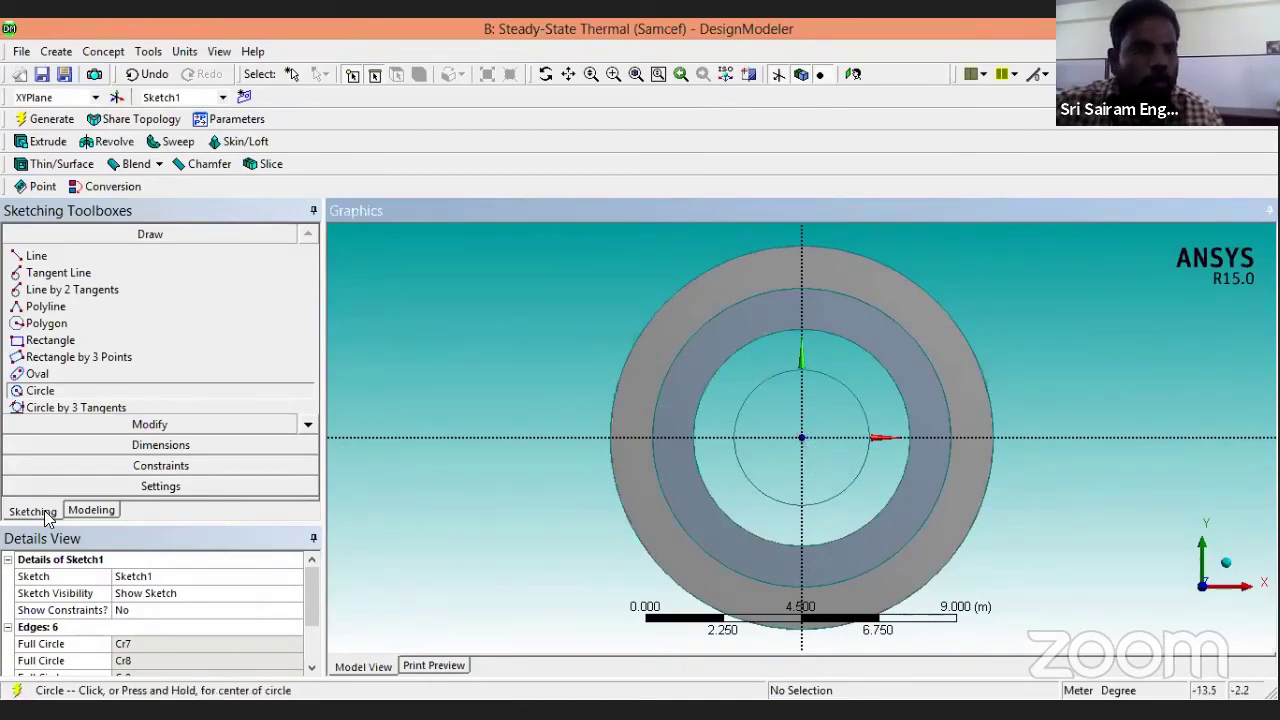
Extrude Sketch1 10 m with the Add Material operation, generate the feature and orbit around the cylinder.
{"action": "left_click", "coordinate": [45, 141]}
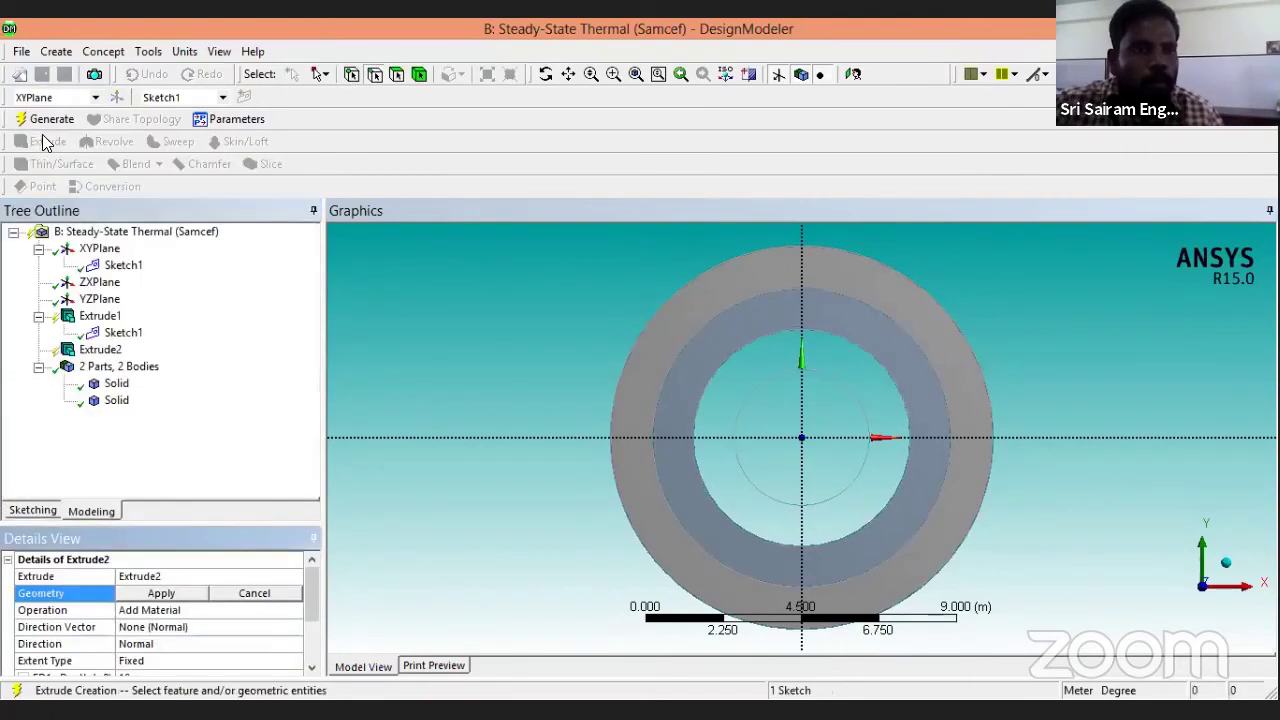
{"action": "left_click", "coordinate": [150, 594]}
{"action": "scroll", "coordinate": [298, 616], "scroll_direction": "down", "scroll_amount": 3}
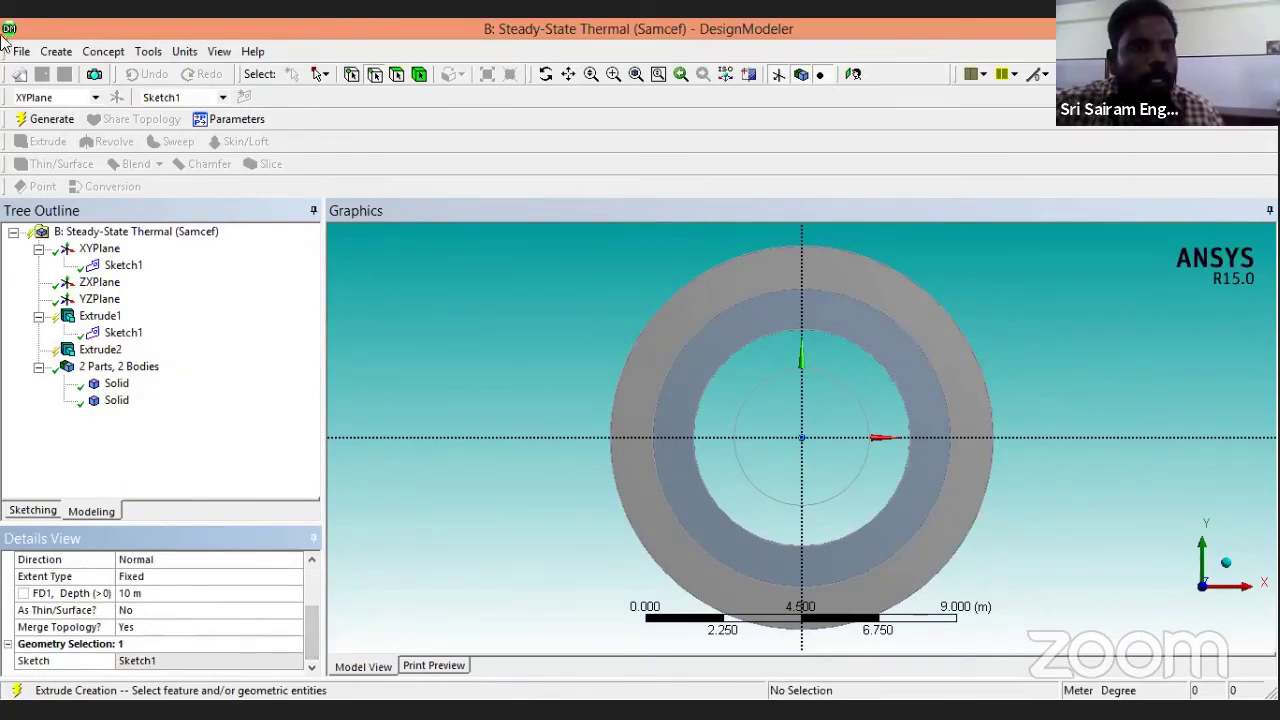
{"action": "left_click", "coordinate": [46, 119]}
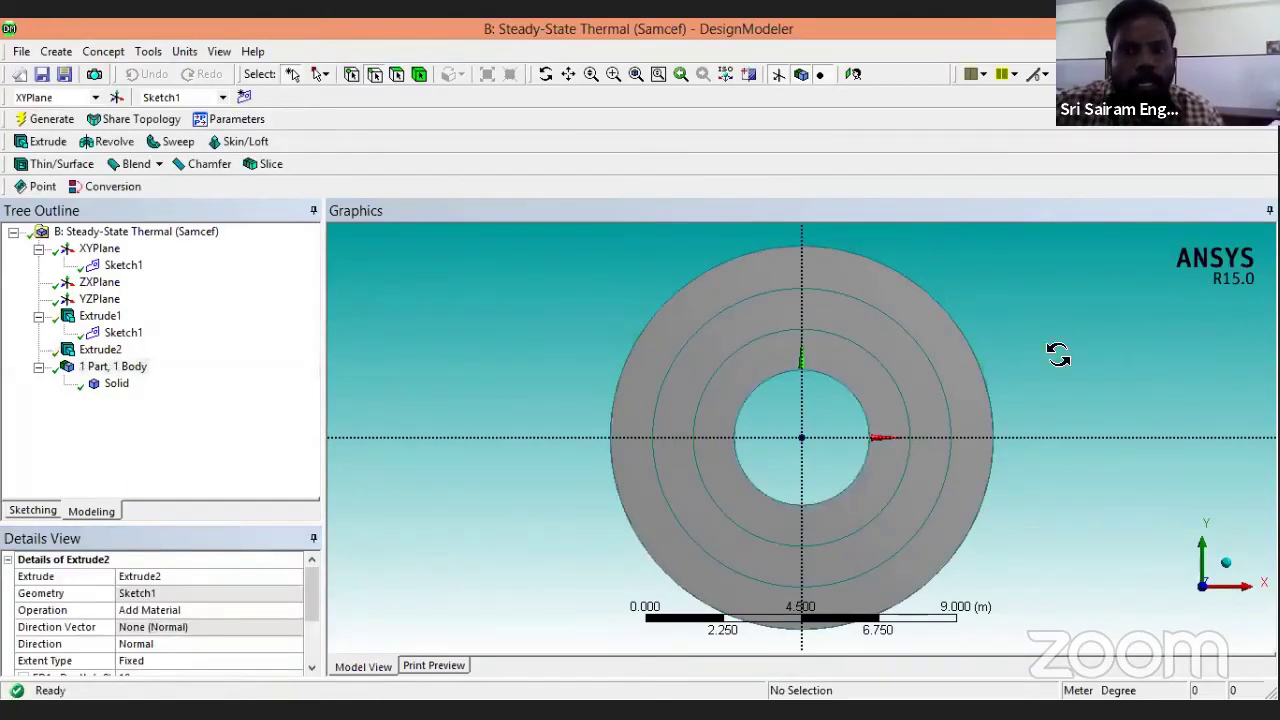
{"action": "left_click_drag", "start_coordinate": [1058, 355], "coordinate": [886, 364]}
{"action": "left_click_drag", "start_coordinate": [930, 305], "coordinate": [856, 286]}
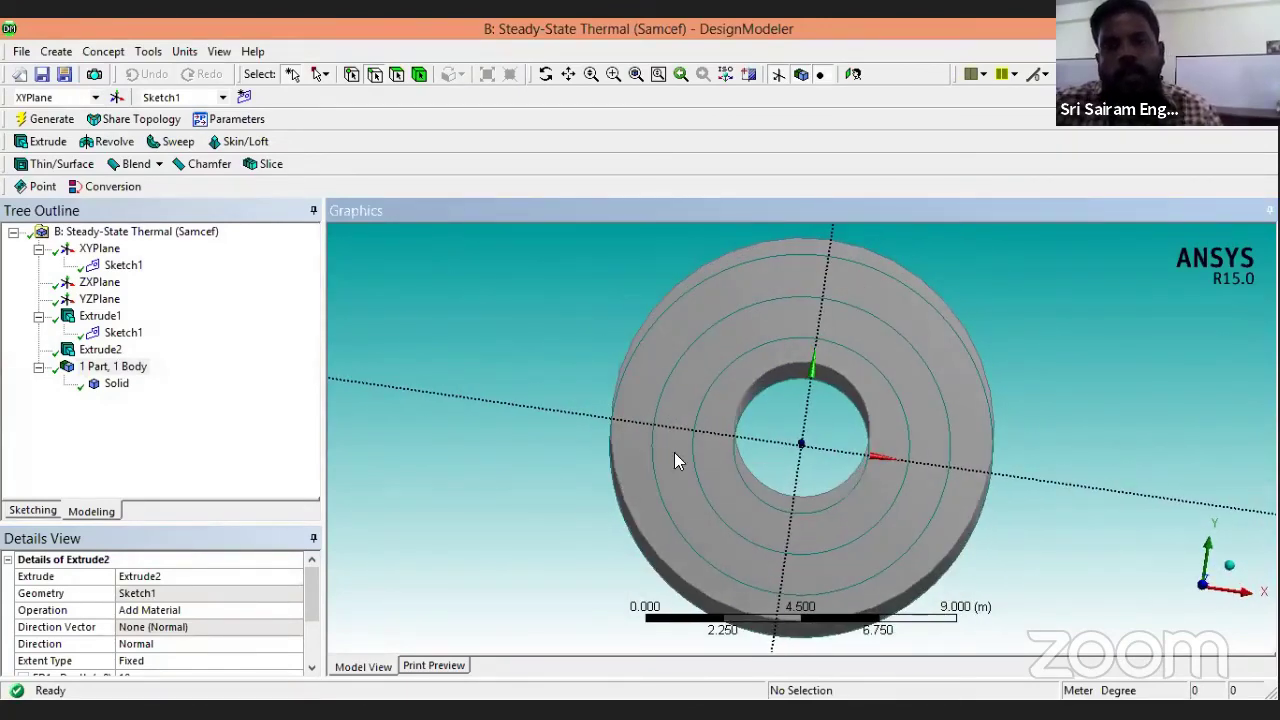
{"action": "left_click_drag", "start_coordinate": [1000, 279], "coordinate": [797, 414]}
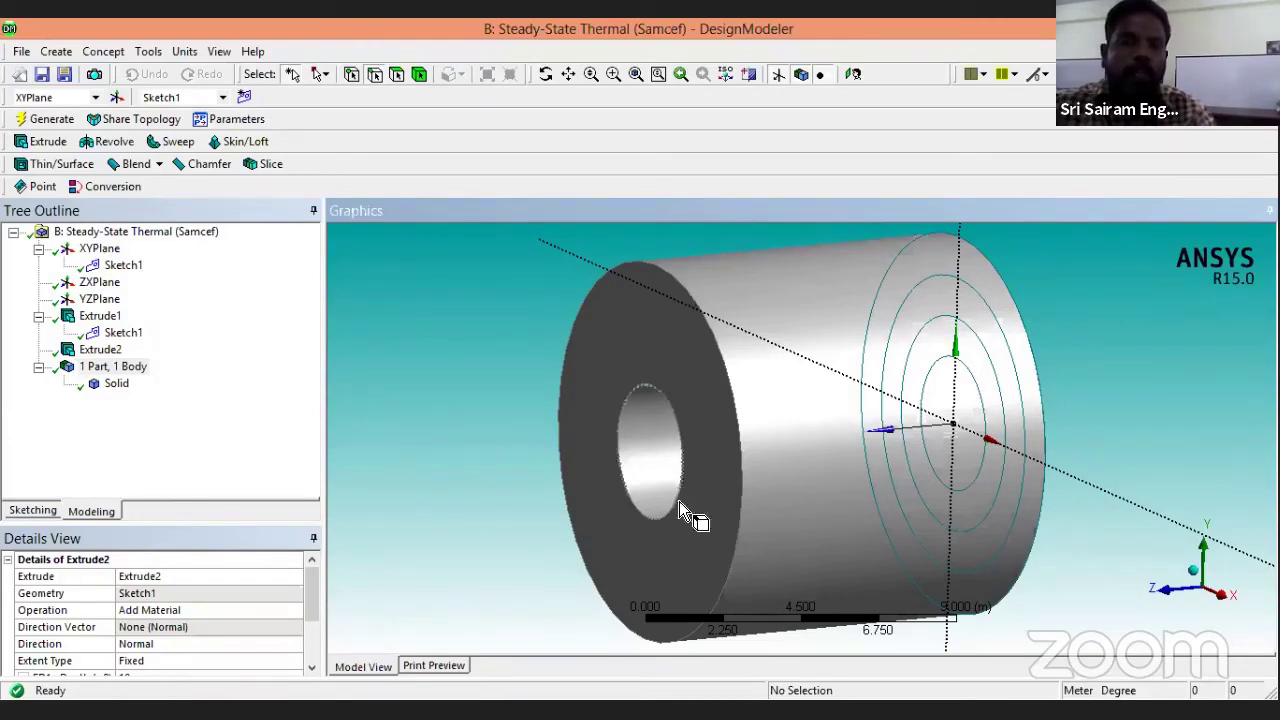
{"action": "middle_click_drag", "start_coordinate": [398, 398], "coordinate": [448, 404]}
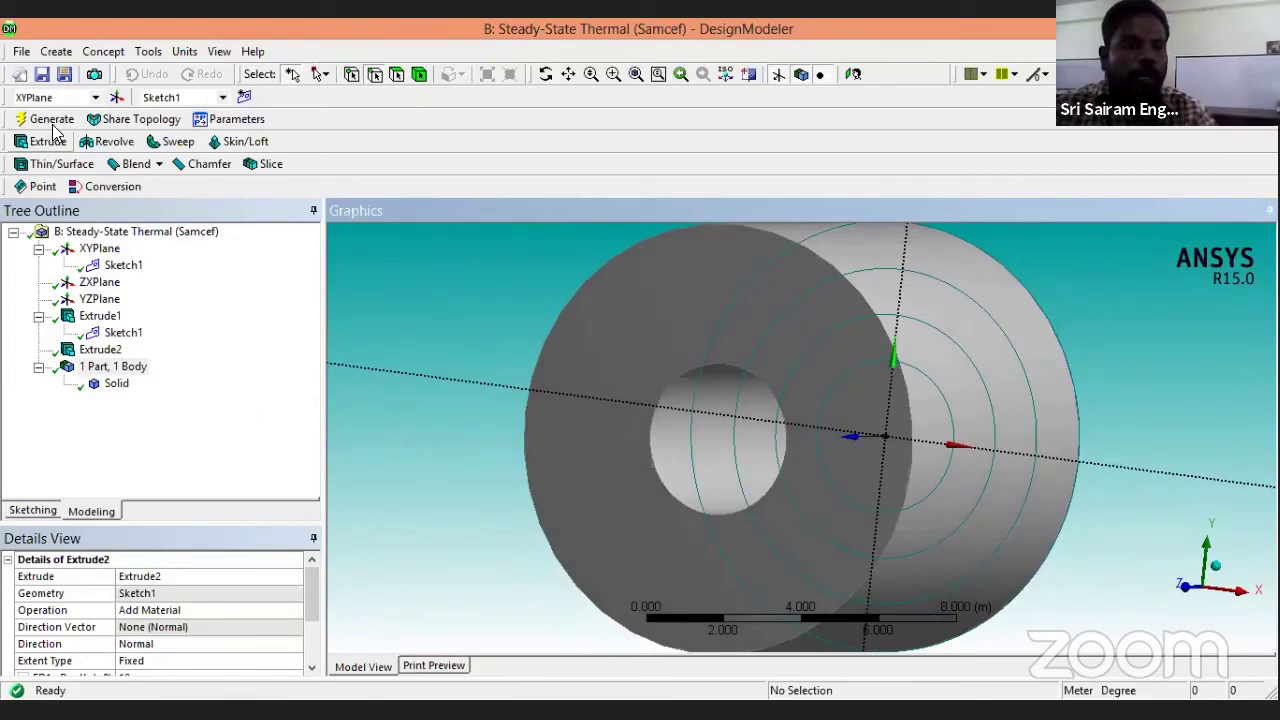
{"action": "scroll", "coordinate": [1061, 413], "scroll_direction": "down", "scroll_amount": 2}
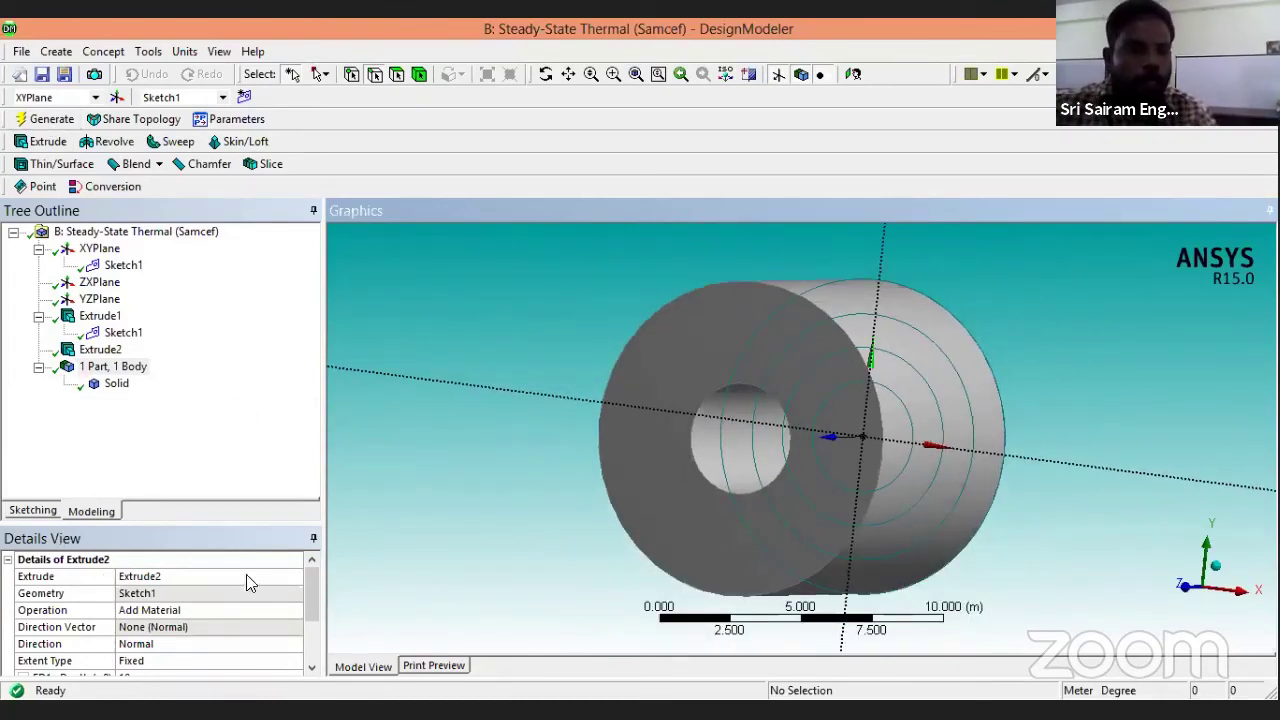
Change the operation of Extrude2 to Add Frozen and regenerate the model.
{"action": "left_click", "coordinate": [310, 578]}
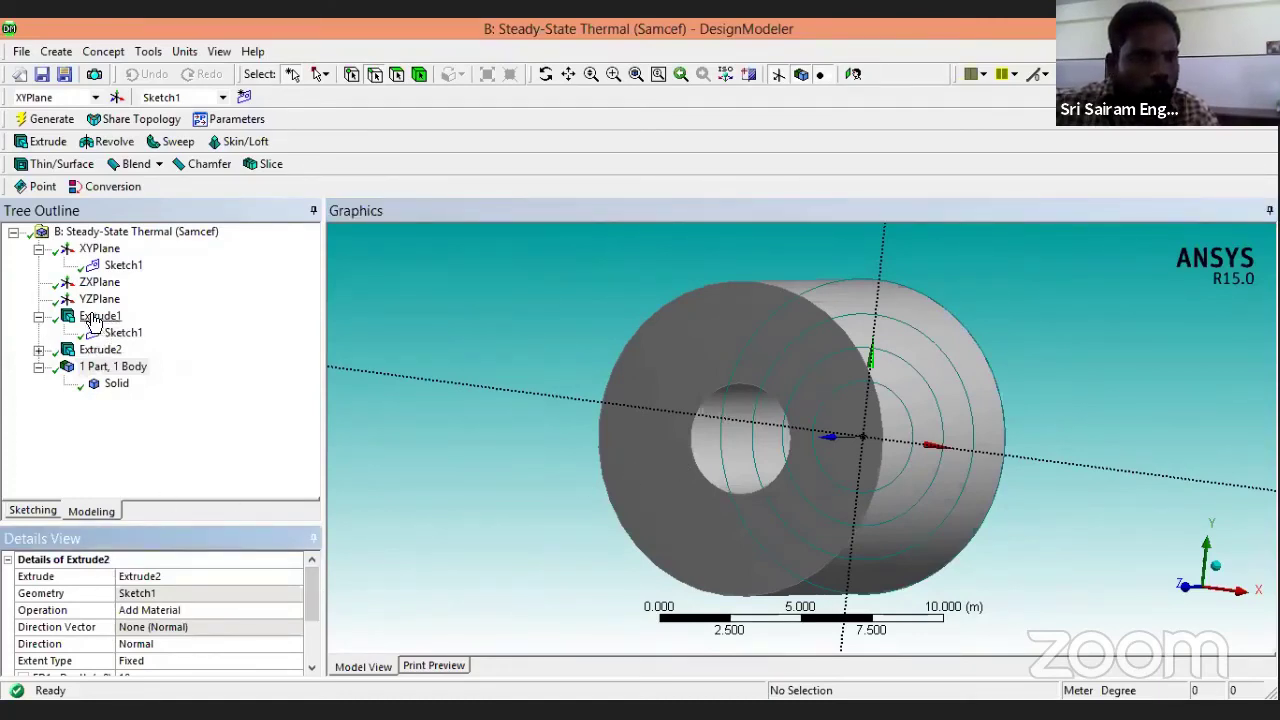
{"action": "left_click", "coordinate": [97, 349]}
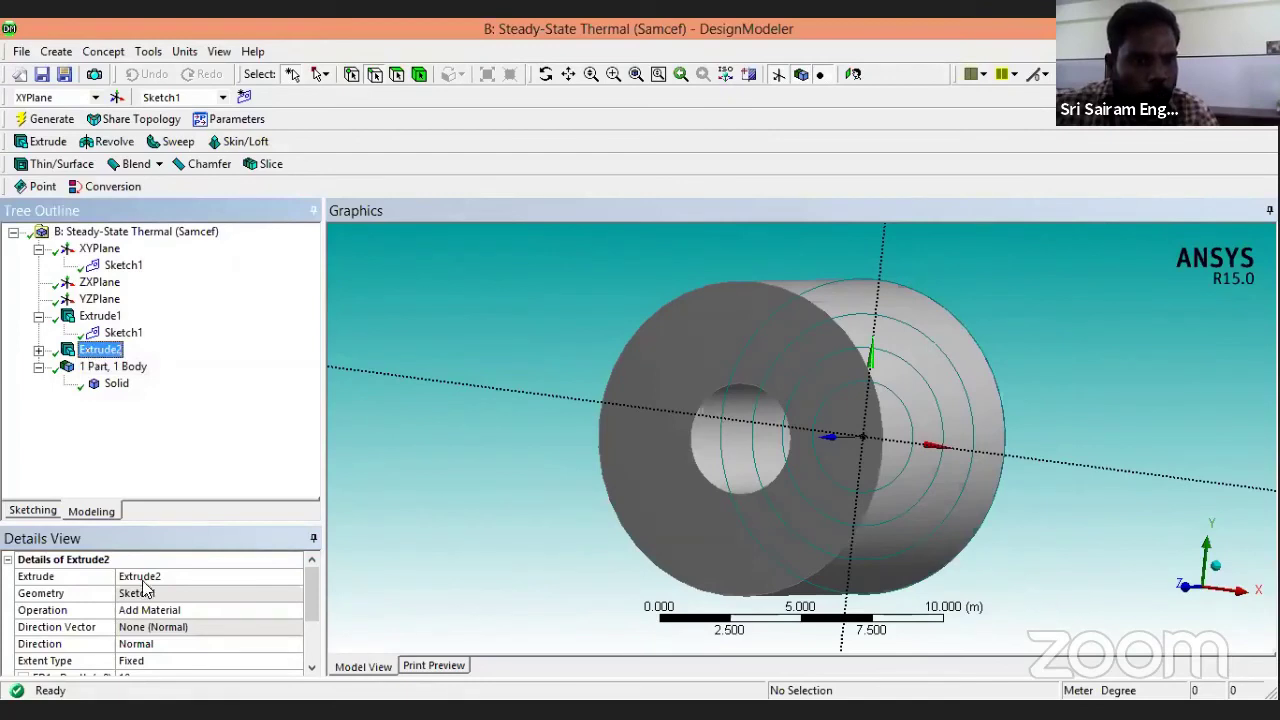
{"action": "left_click", "coordinate": [148, 612]}
{"action": "left_click", "coordinate": [295, 611]}
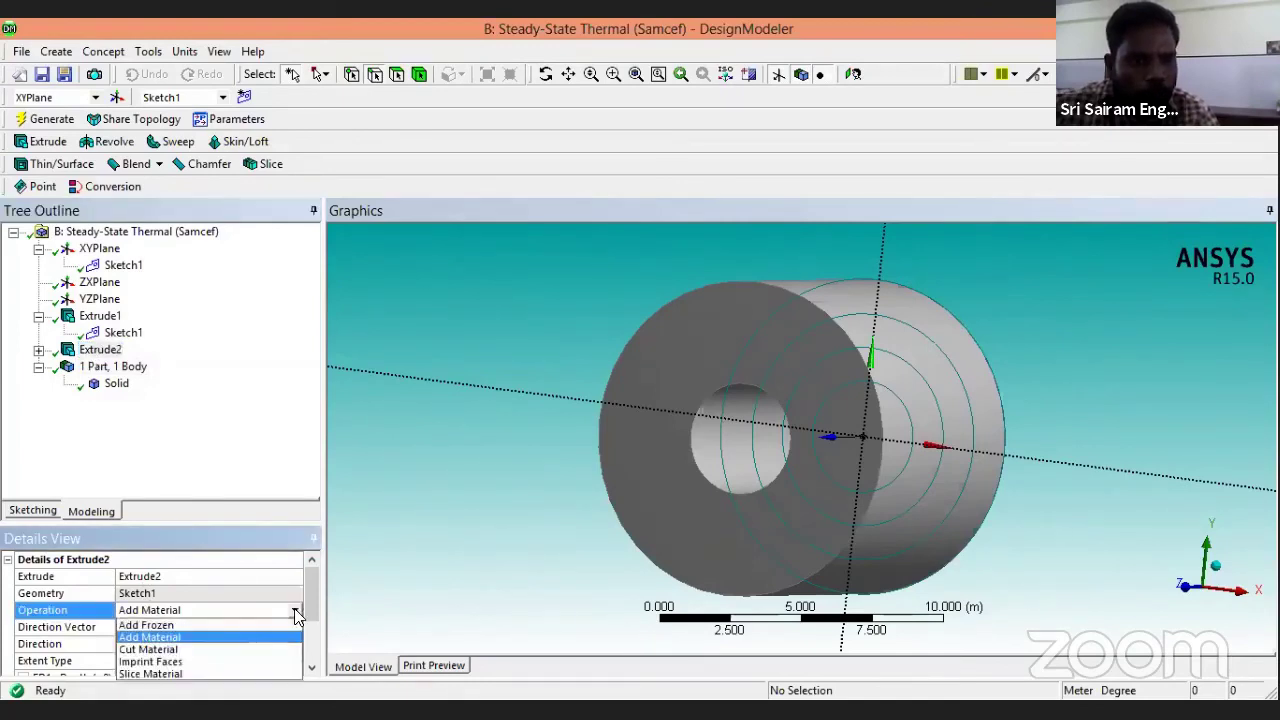
{"action": "left_click", "coordinate": [180, 626]}
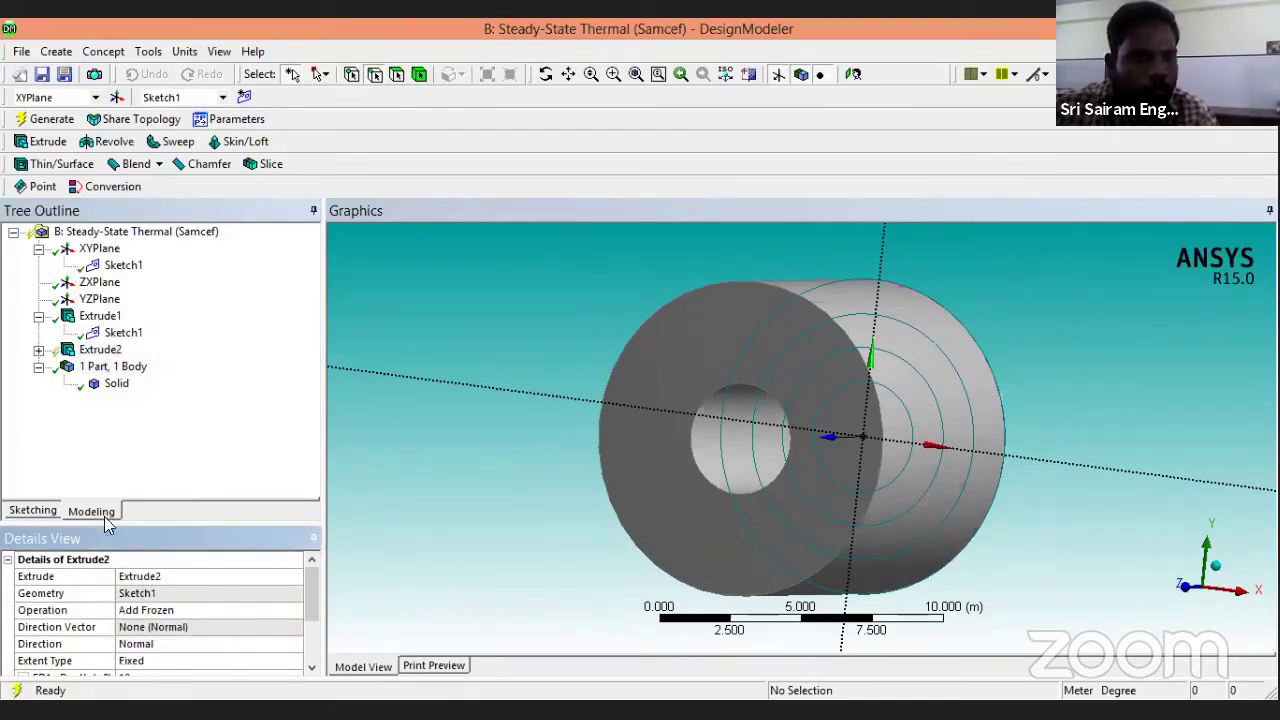
{"action": "left_click", "coordinate": [45, 119]}
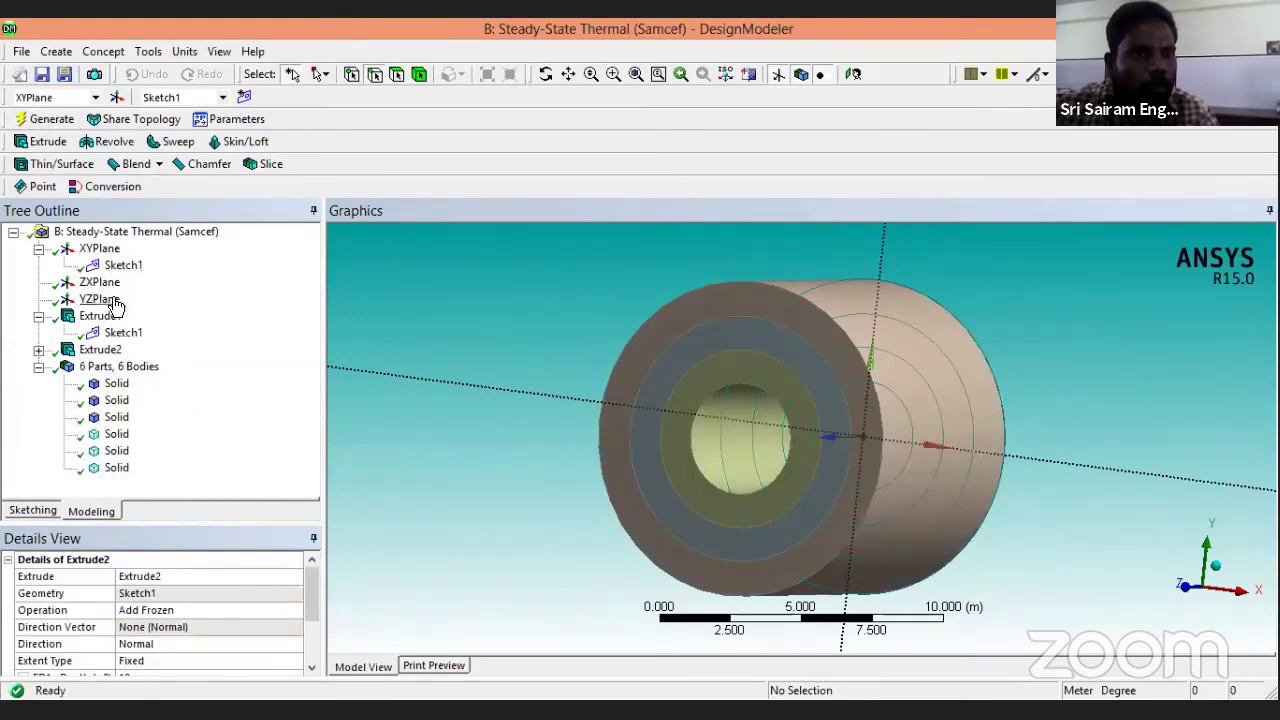
Collapse the bodies list and highlight the bodies and both extrusions from the model tree to inspect them.
{"action": "left_click", "coordinate": [38, 367]}
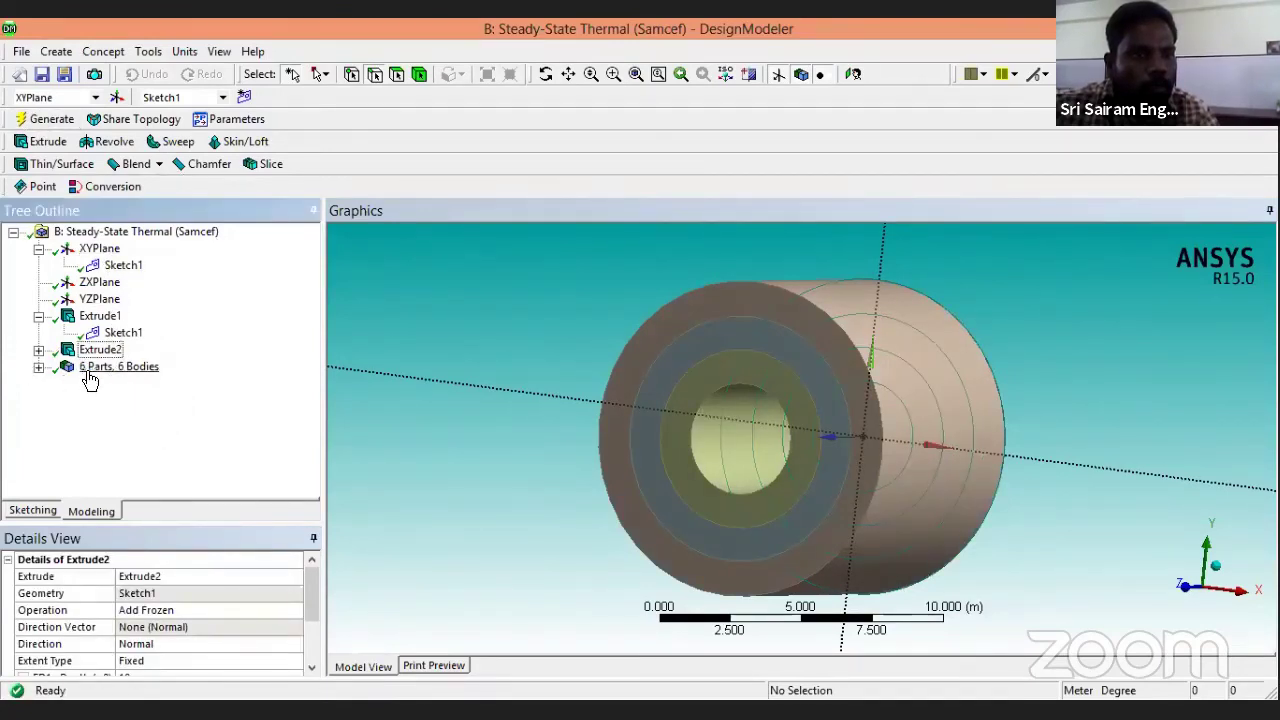
{"action": "left_click", "coordinate": [92, 368]}
{"action": "left_click", "coordinate": [82, 352]}
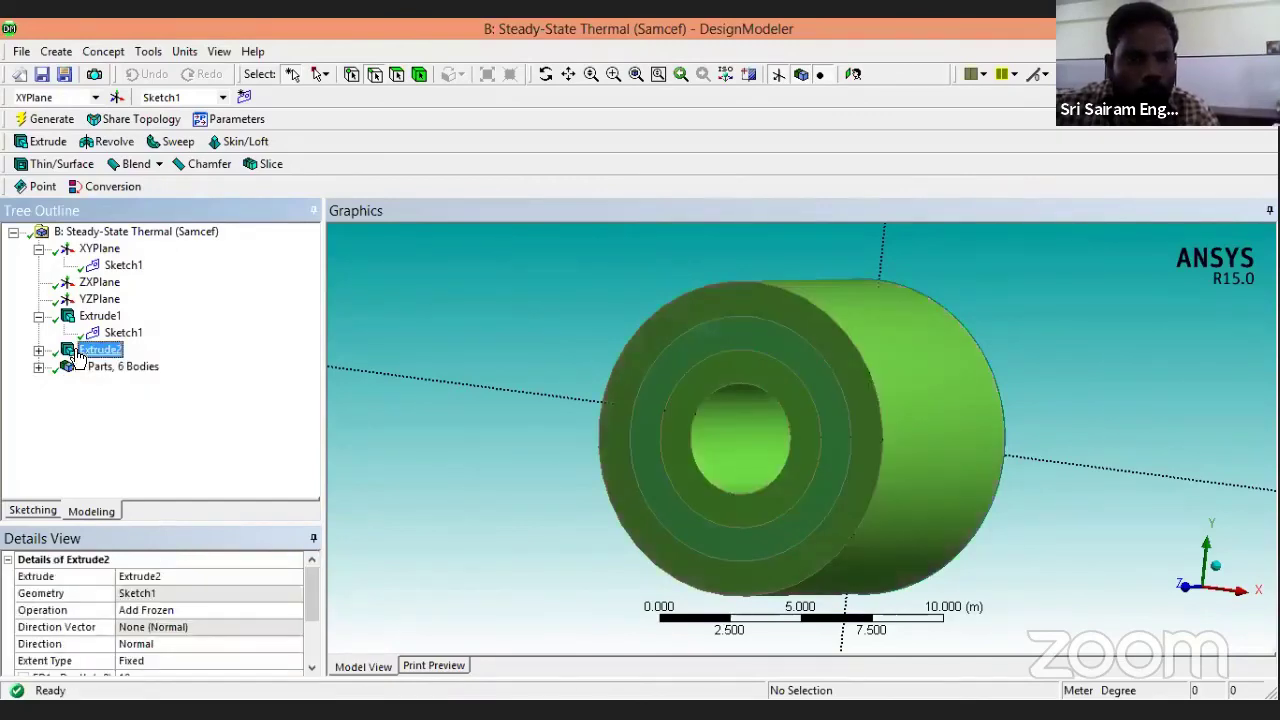
{"action": "left_click", "coordinate": [100, 316]}
In Mechanical, generate the mesh of the composite cylinder with the default settings and orbit to view its ring face.
{"action": "middle_click_drag", "start_coordinate": [580, 480], "coordinate": [520, 488]}
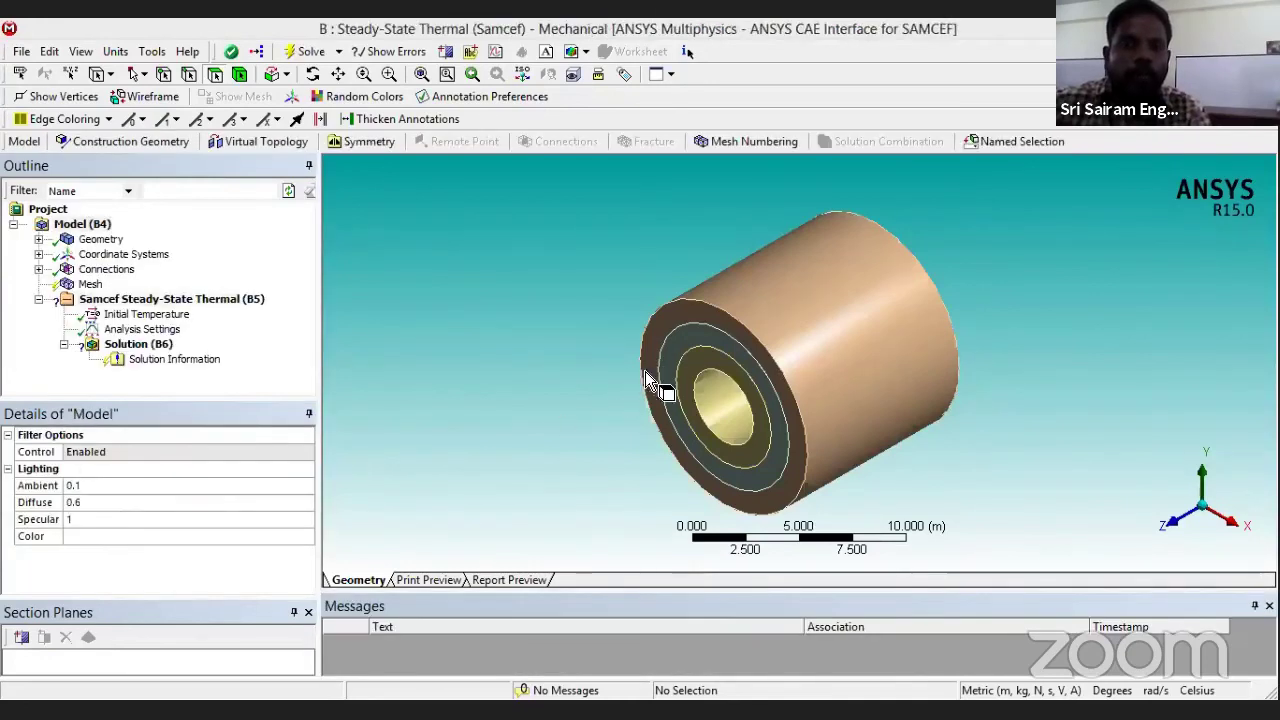
{"action": "middle_click_drag", "start_coordinate": [562, 418], "coordinate": [592, 402]}
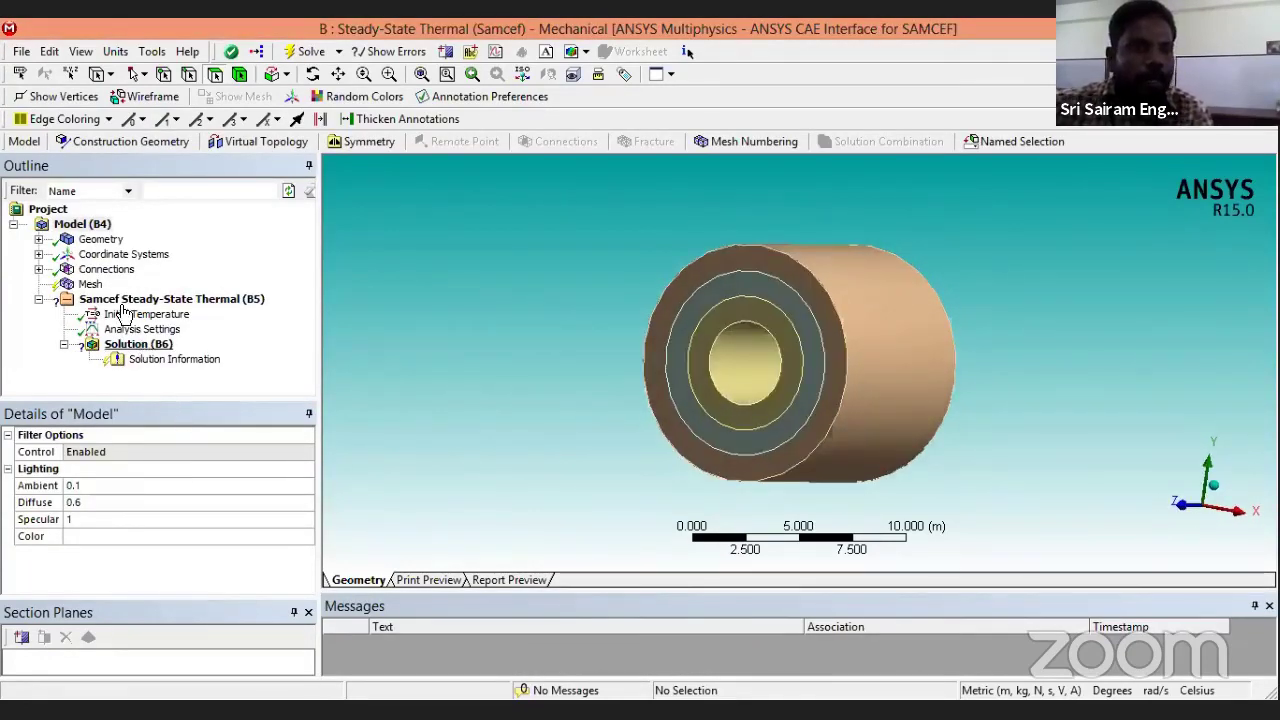
{"action": "right_click", "coordinate": [84, 288]}
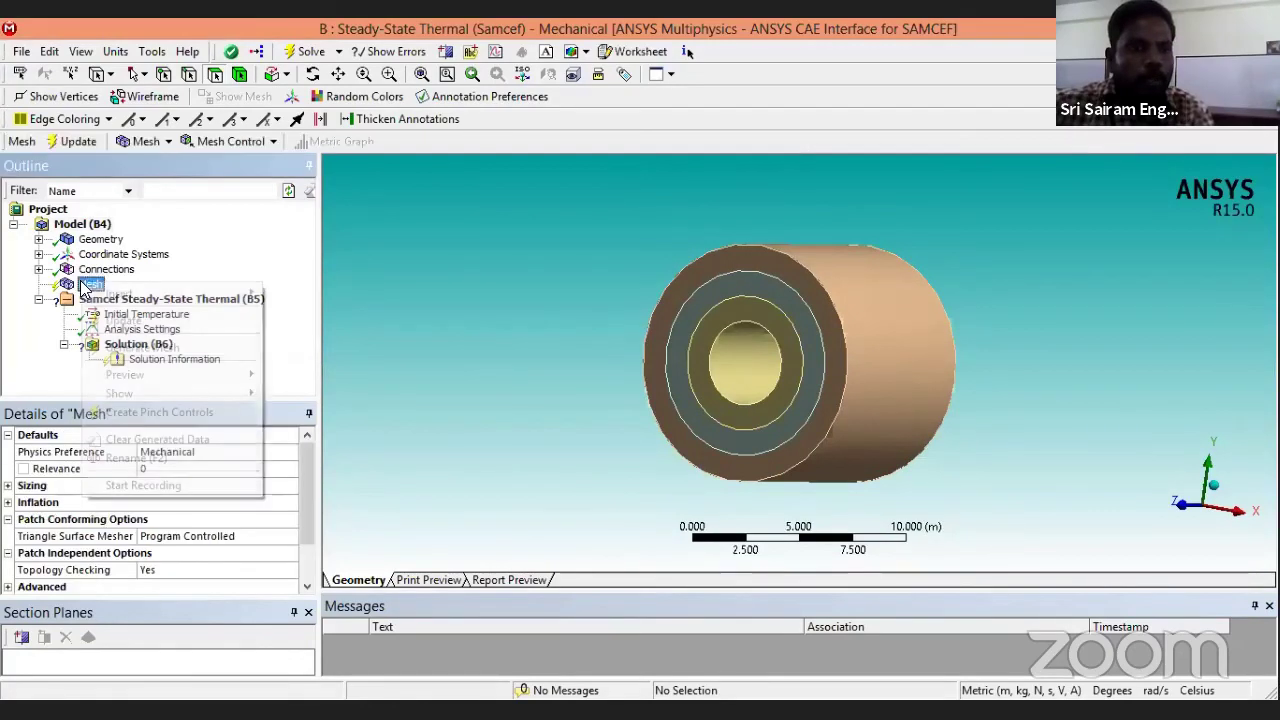
{"action": "left_click", "coordinate": [137, 326]}
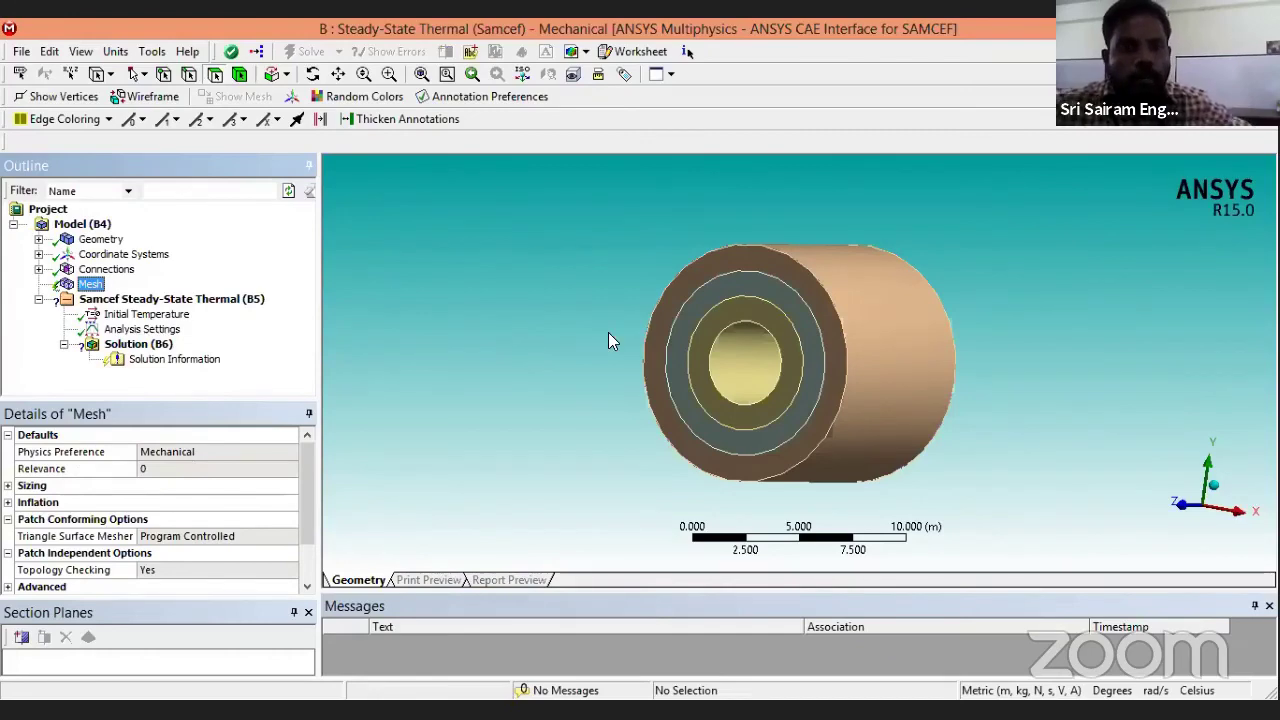
{"action": "middle_click_drag", "start_coordinate": [606, 374], "coordinate": [585, 355]}
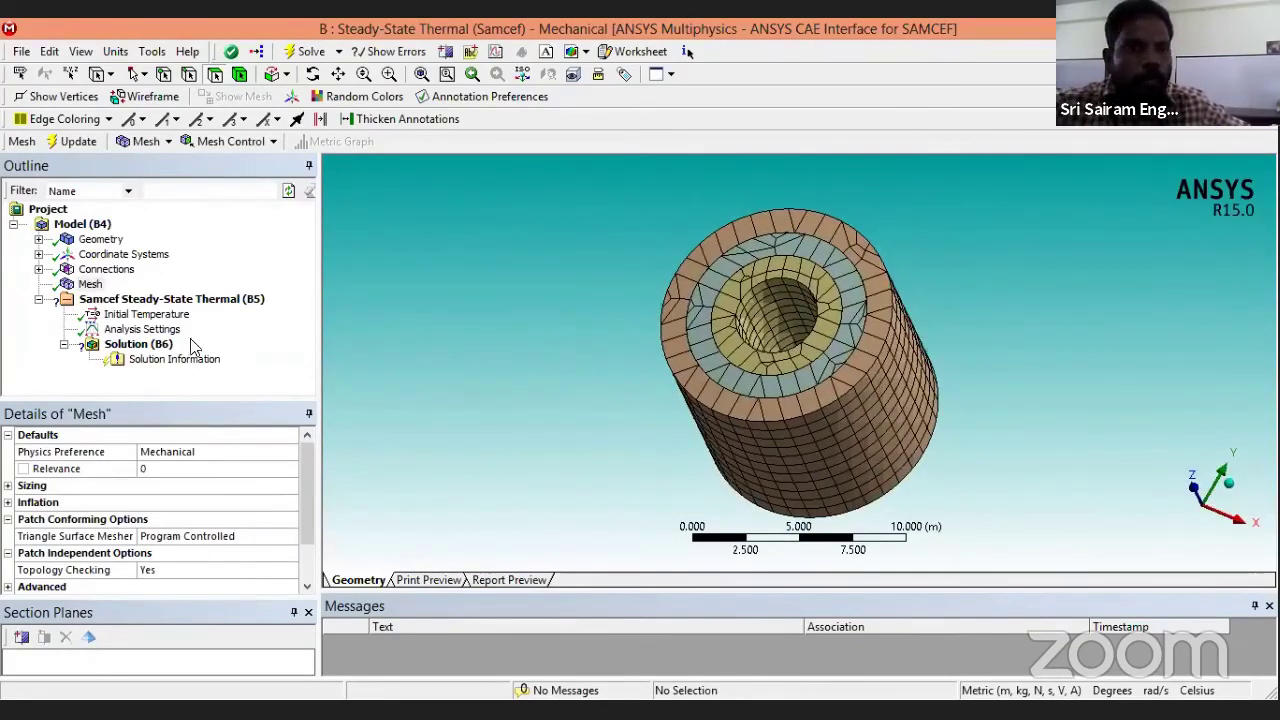
Insert a Temperature load on the innermost cylindrical face of the bore and set its magnitude to 300 °C.
{"action": "right_click", "coordinate": [160, 302]}
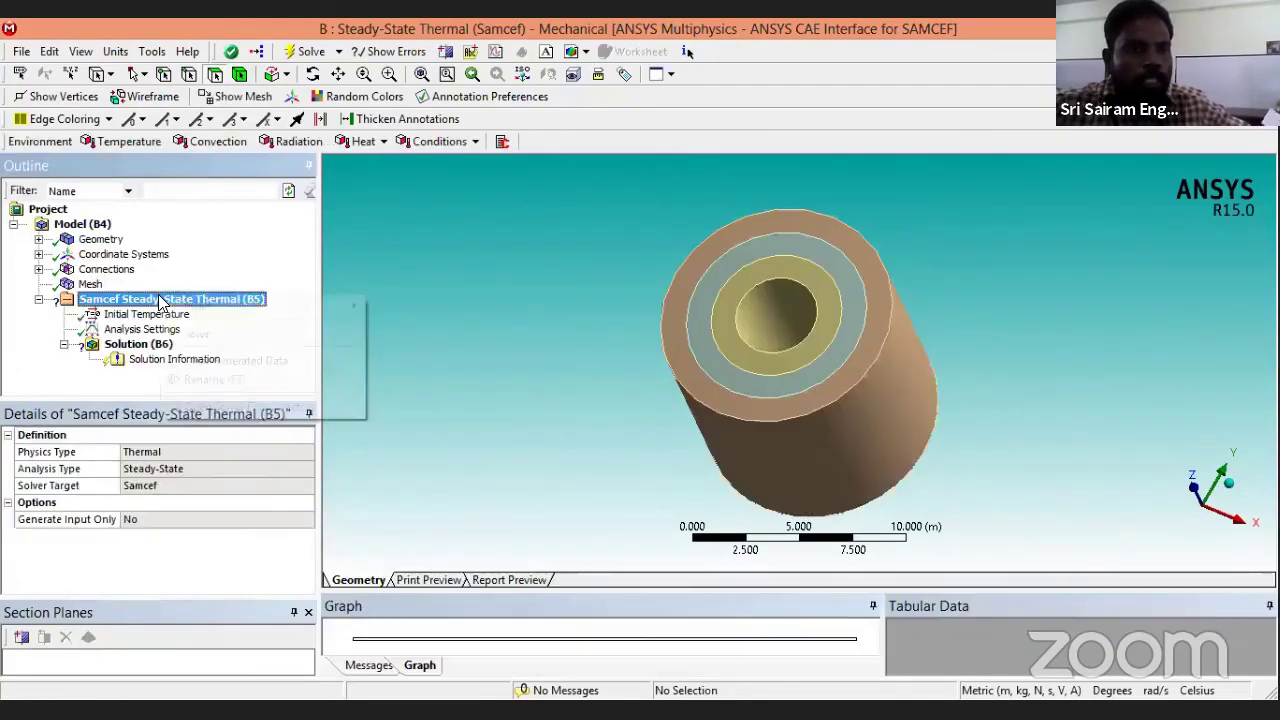
{"action": "left_click", "coordinate": [25, 343]}
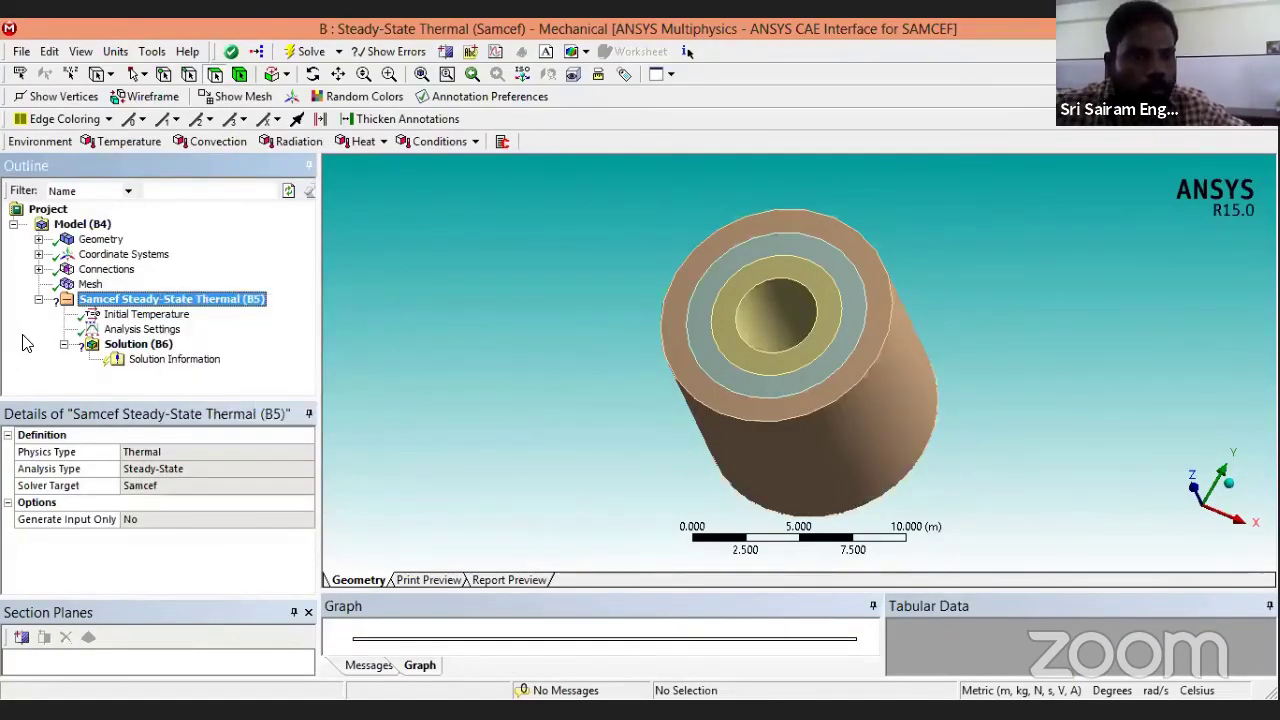
{"action": "right_click", "coordinate": [197, 302]}
{"action": "mouse_move", "coordinate": [280, 316]}
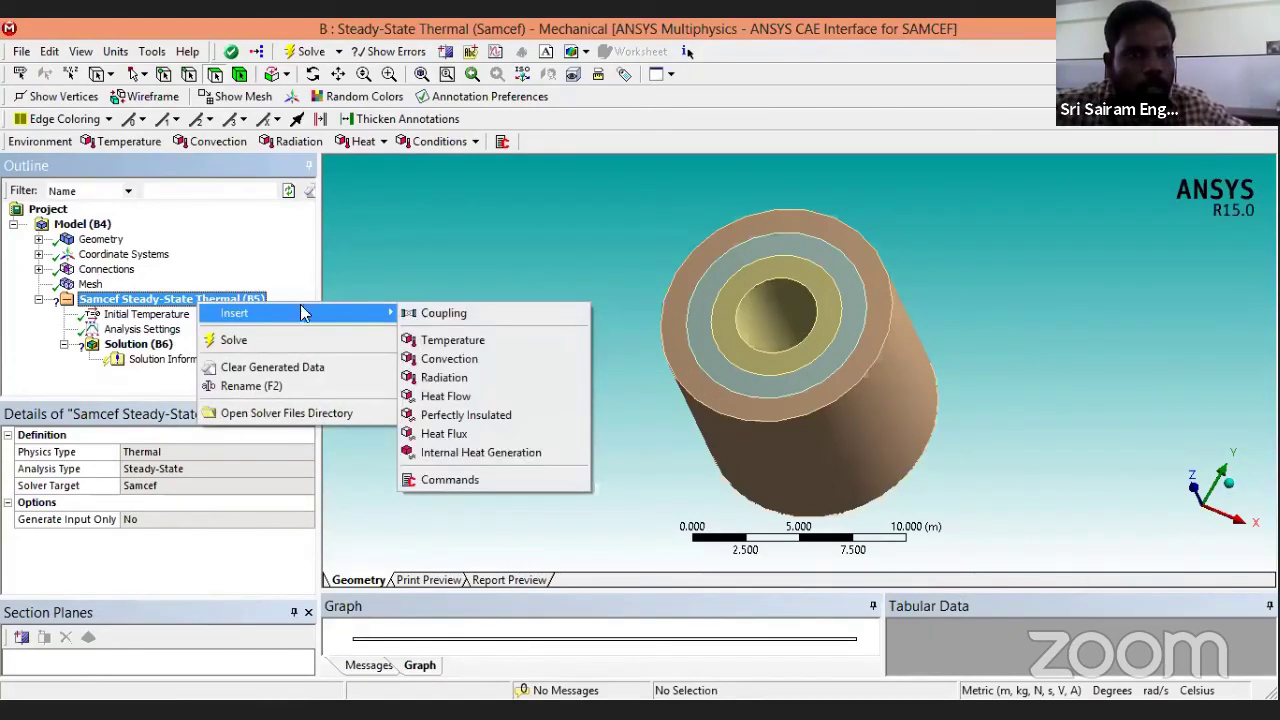
{"action": "left_click", "coordinate": [471, 341]}
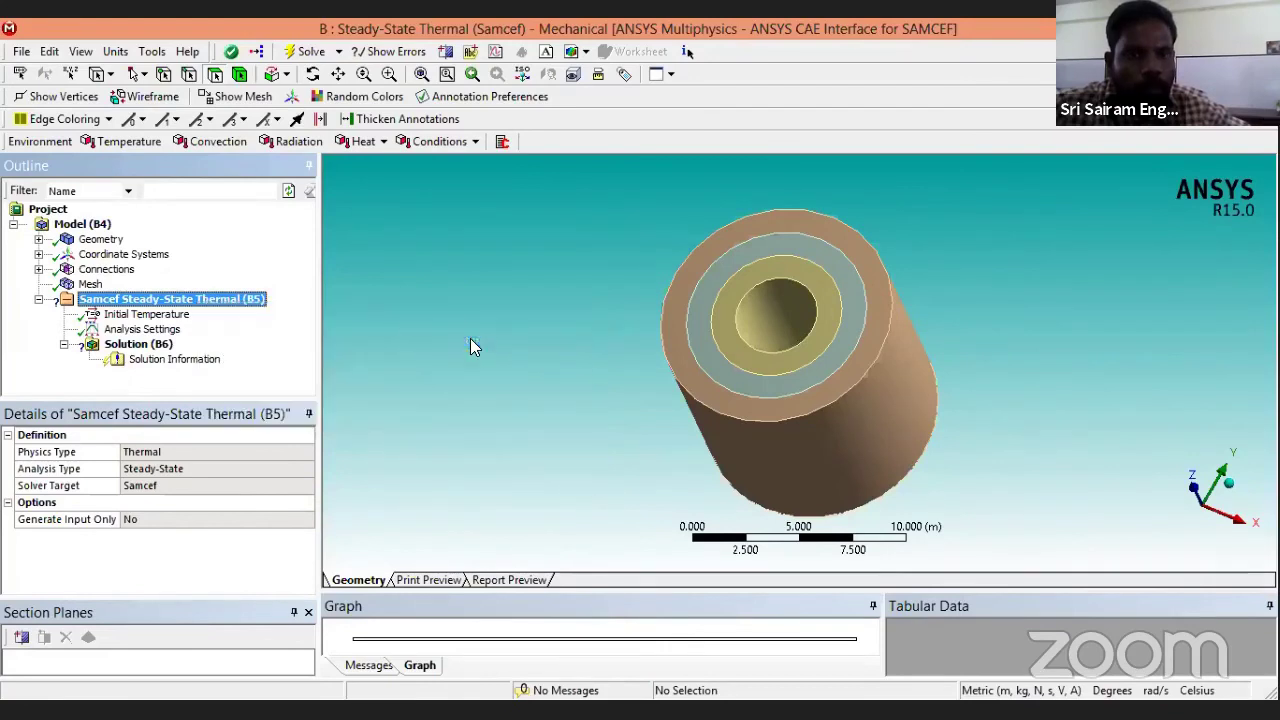
{"action": "left_click", "coordinate": [789, 307]}
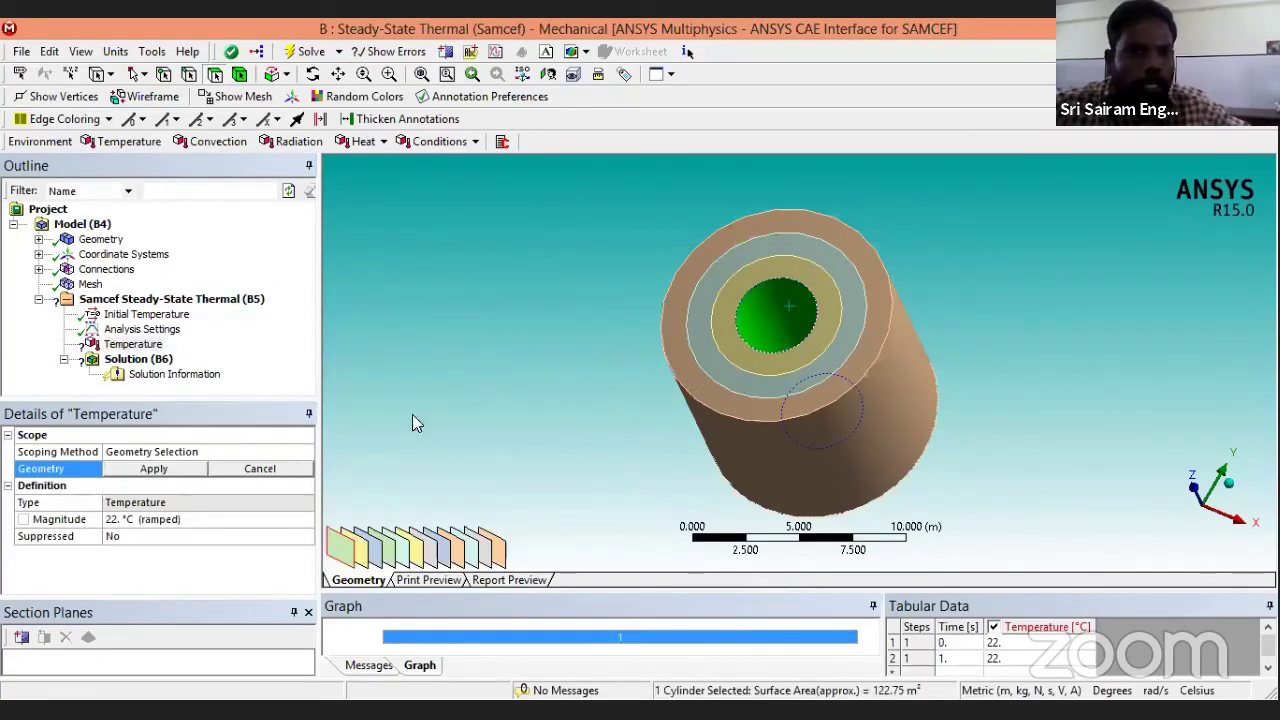
{"action": "left_click", "coordinate": [172, 470]}
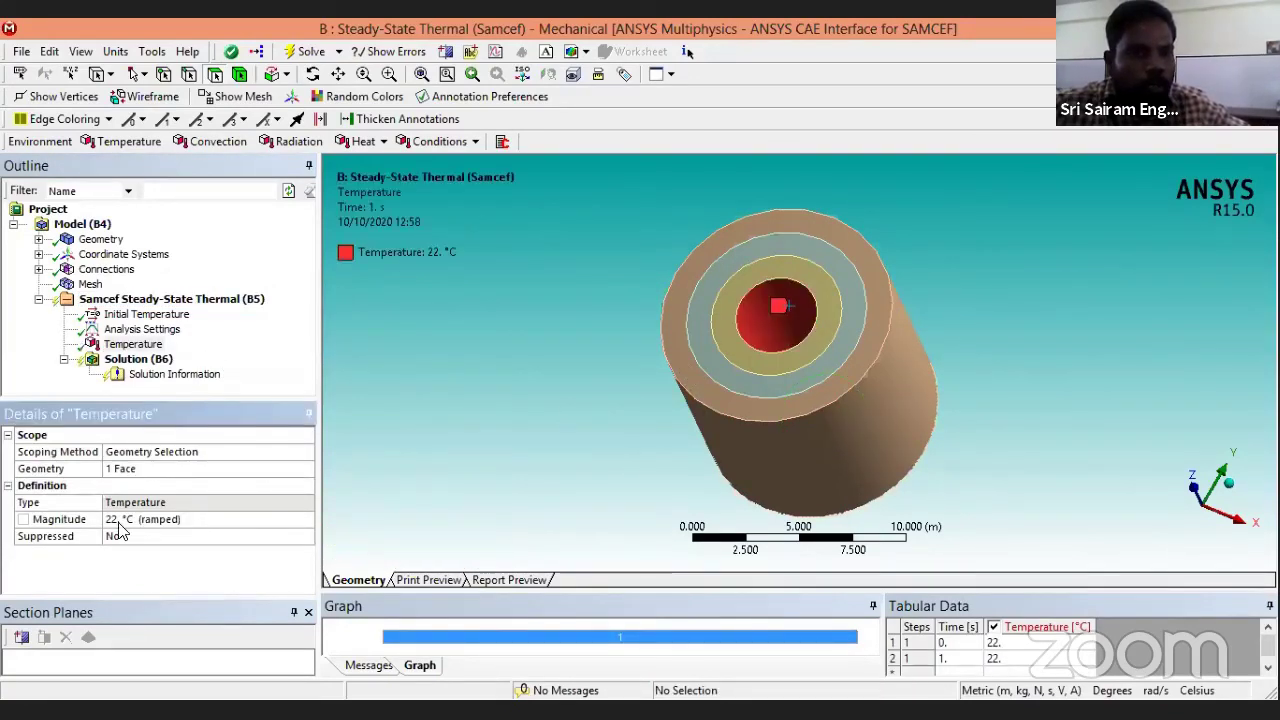
{"action": "left_click", "coordinate": [137, 518]}
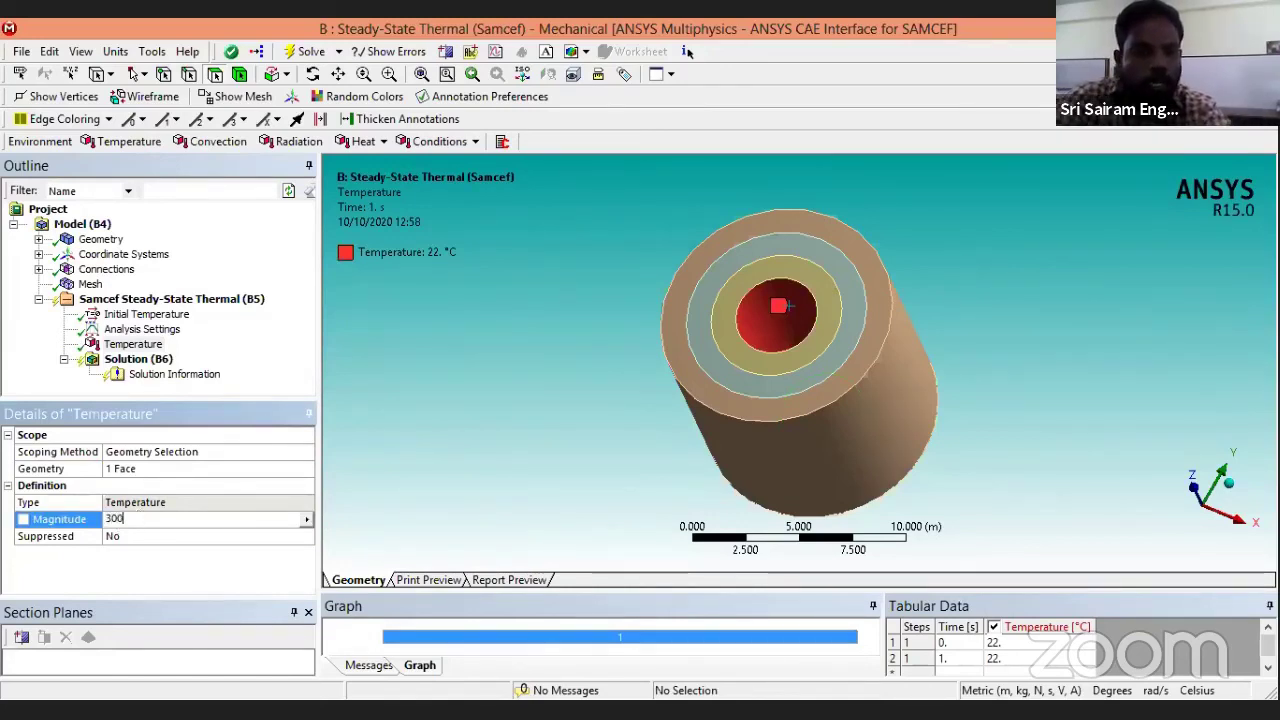
{"action": "key", "text": "Return"}
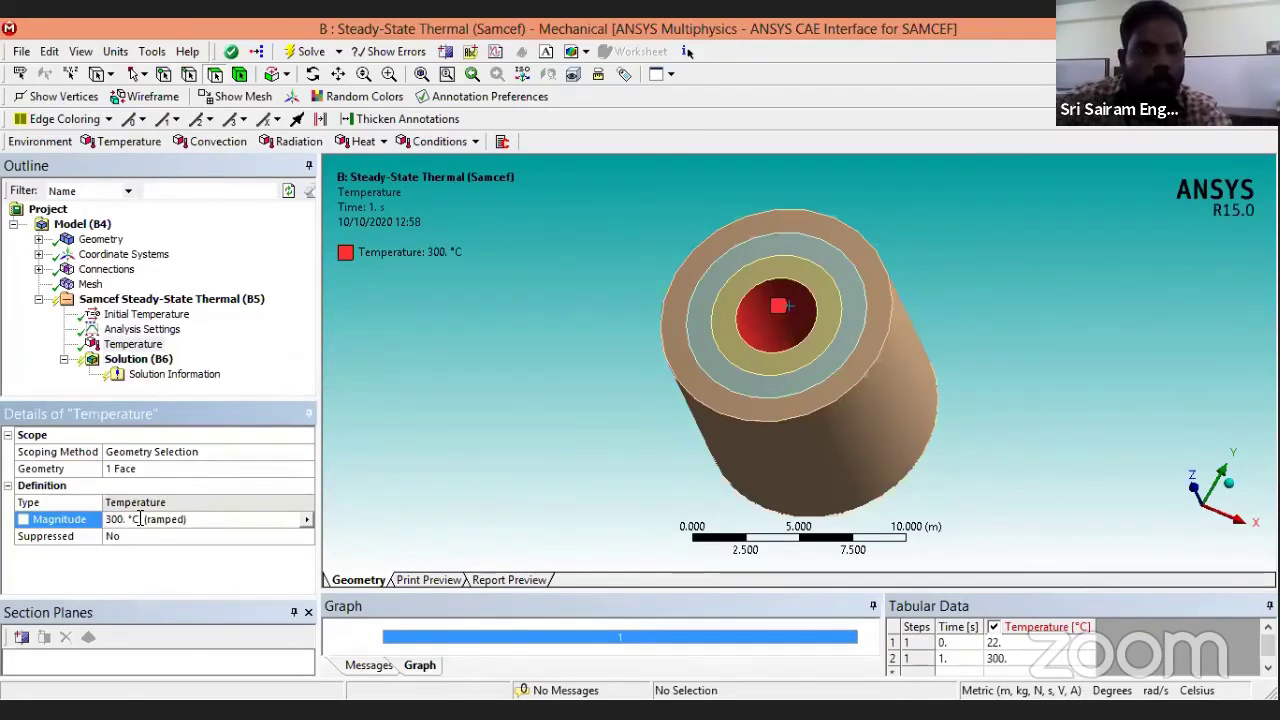
Insert a second Temperature load on the outermost cylindrical face and set its magnitude to 100 °C.
{"action": "left_click", "coordinate": [176, 301]}
{"action": "right_click", "coordinate": [176, 305]}
{"action": "mouse_move", "coordinate": [224, 310]}
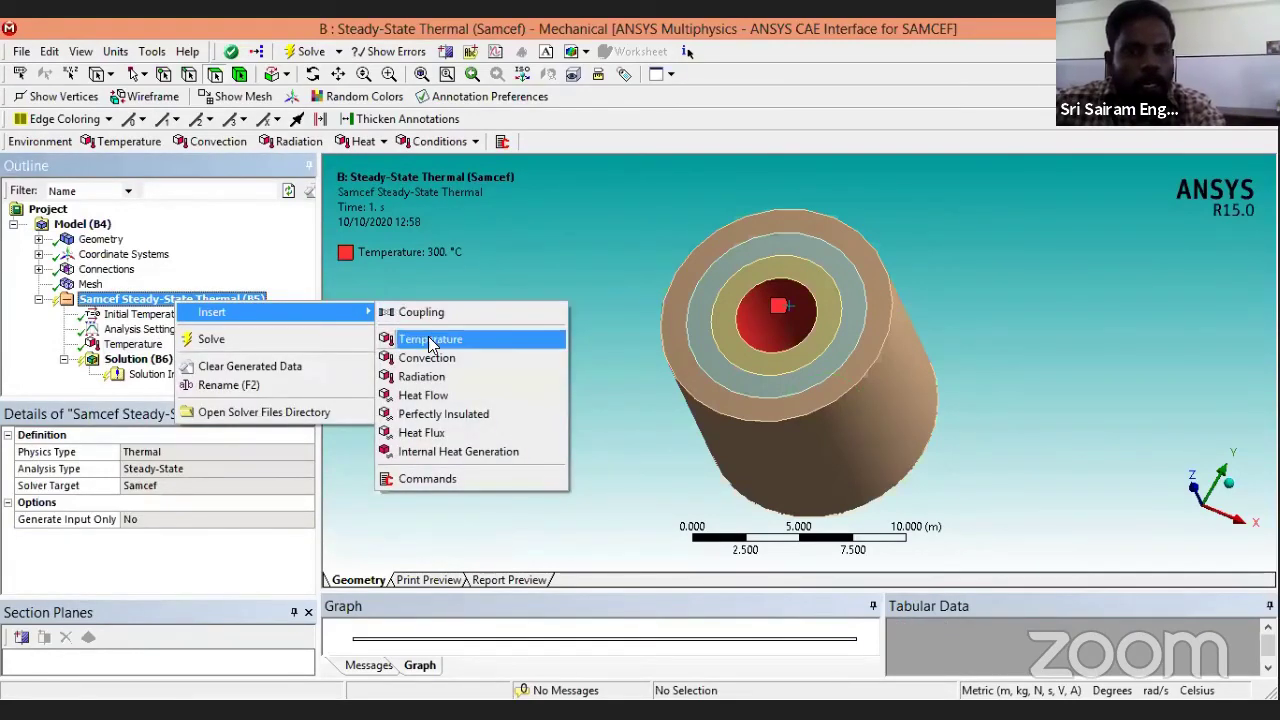
{"action": "left_click", "coordinate": [432, 341]}
{"action": "left_click", "coordinate": [785, 462]}
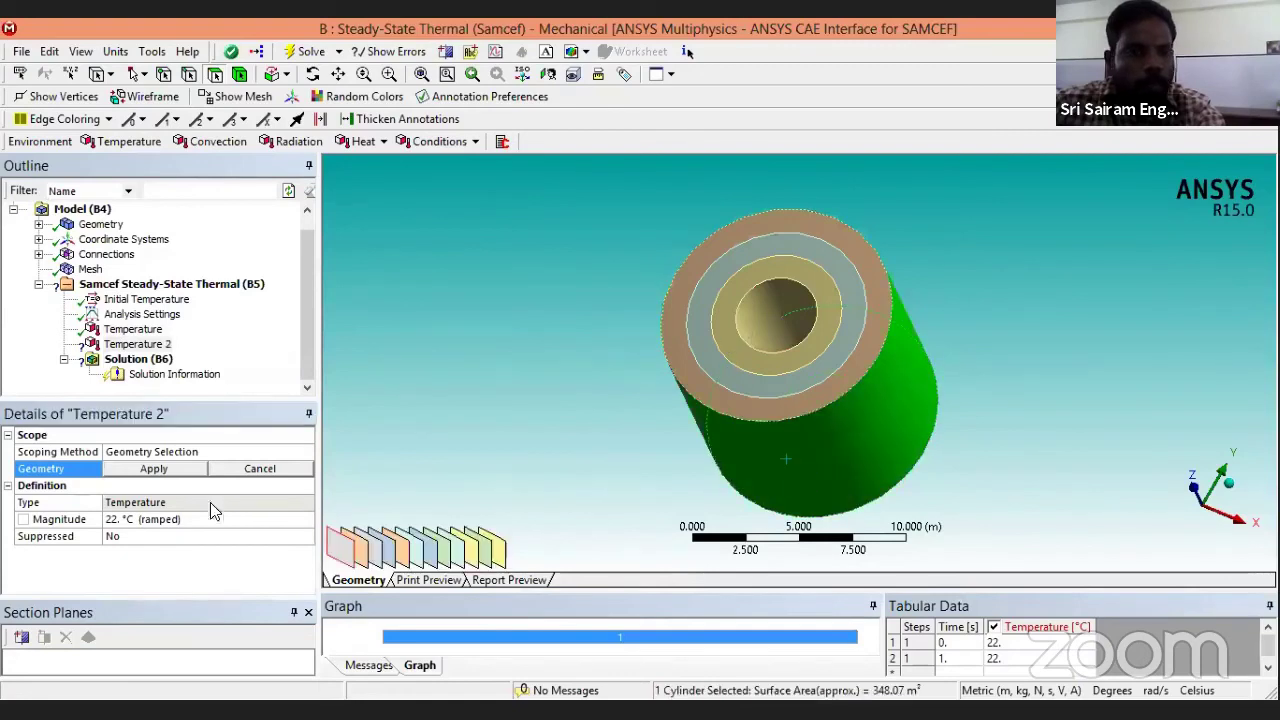
{"action": "left_click", "coordinate": [150, 470]}
{"action": "left_click", "coordinate": [121, 518]}
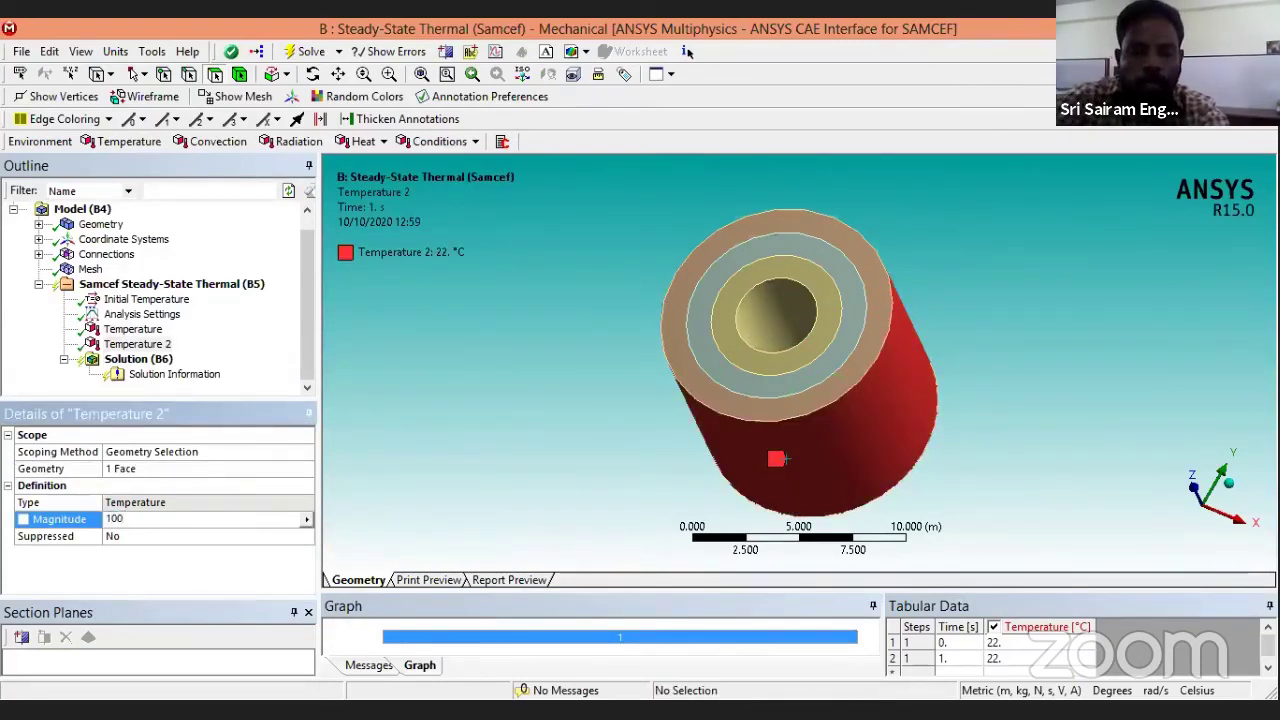
{"action": "key", "text": "Return"}
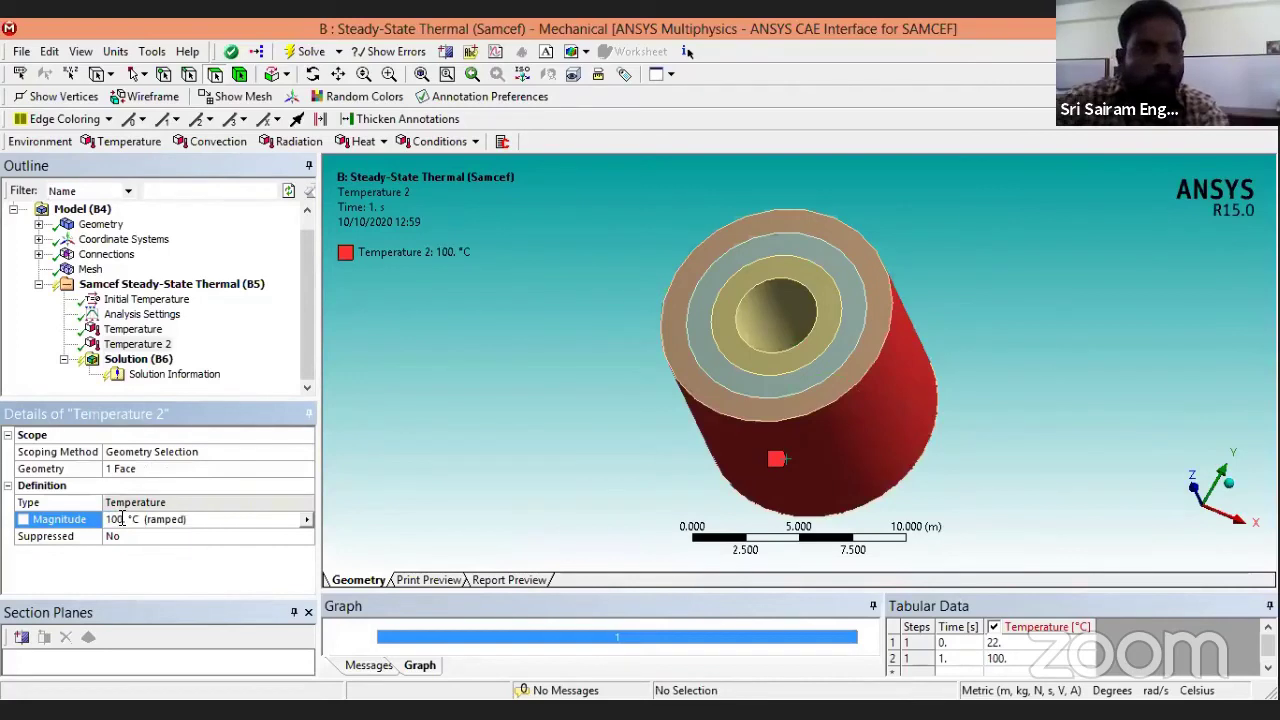
Insert a Convection load on the outermost cylindrical face with a film coefficient of 25 W/m²·°C, and display all the loads together.
{"action": "right_click", "coordinate": [174, 288]}
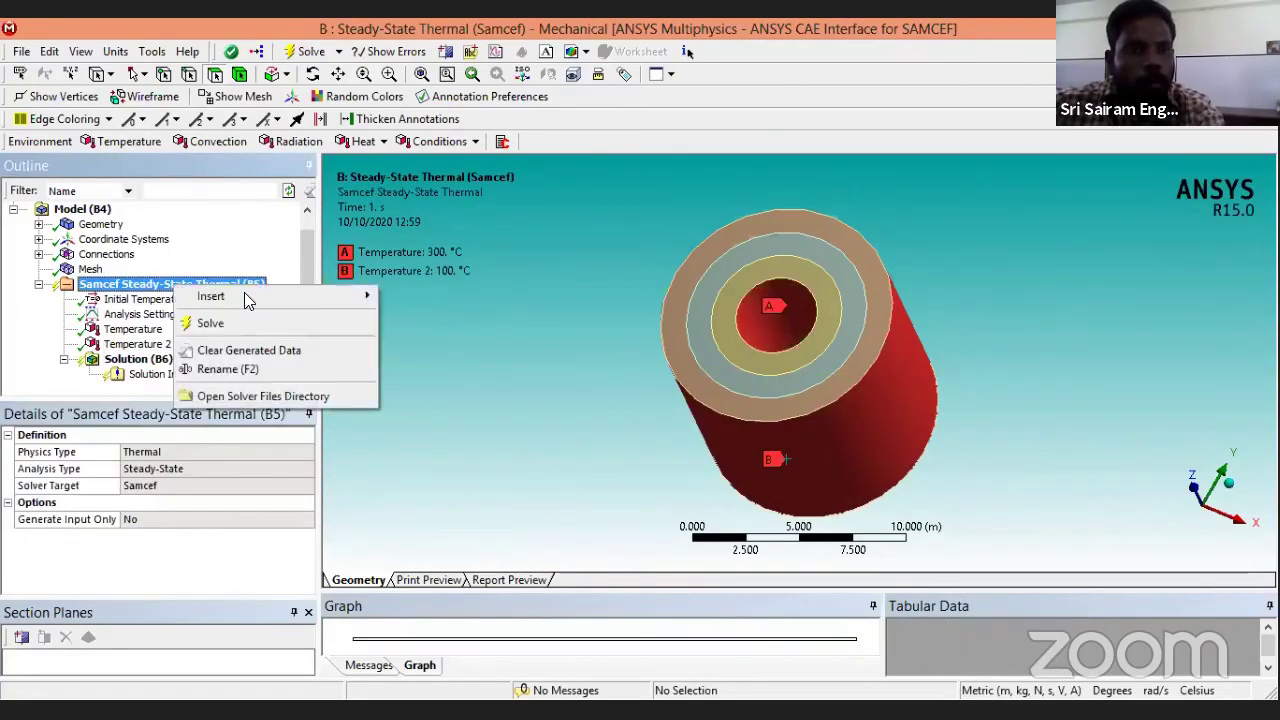
{"action": "mouse_move", "coordinate": [246, 298]}
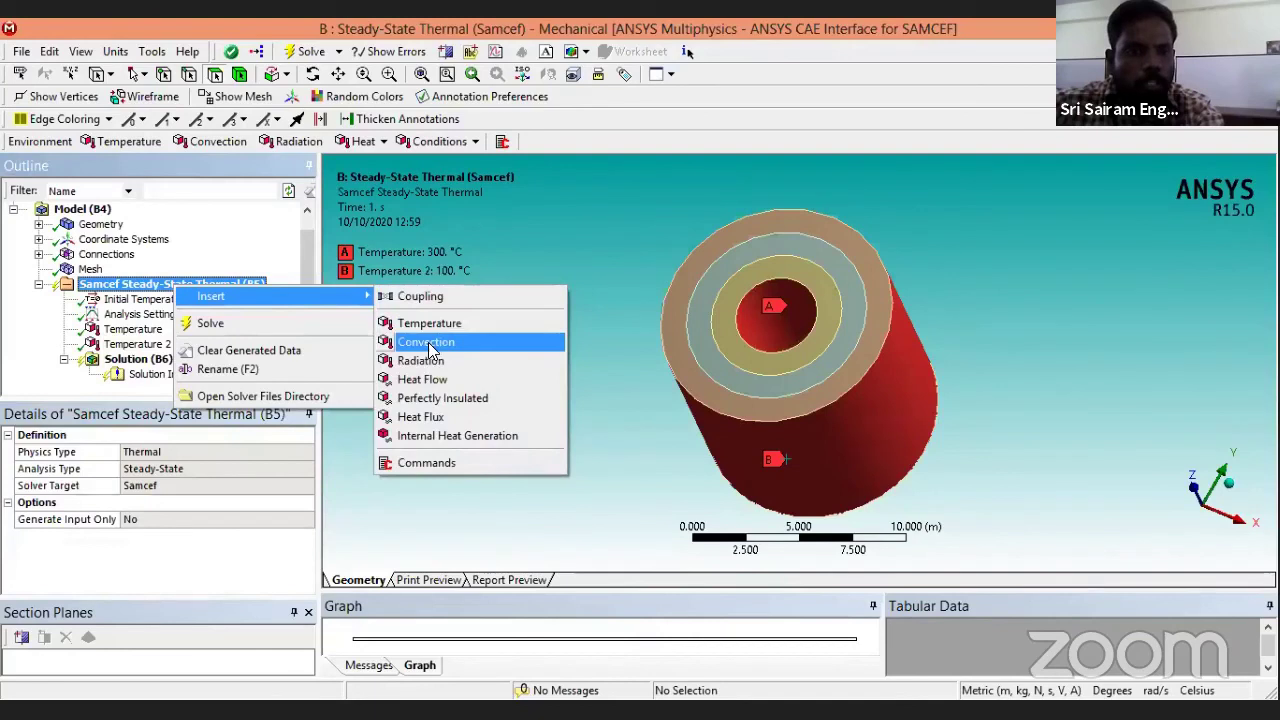
{"action": "left_click", "coordinate": [428, 342]}
{"action": "left_click", "coordinate": [883, 415]}
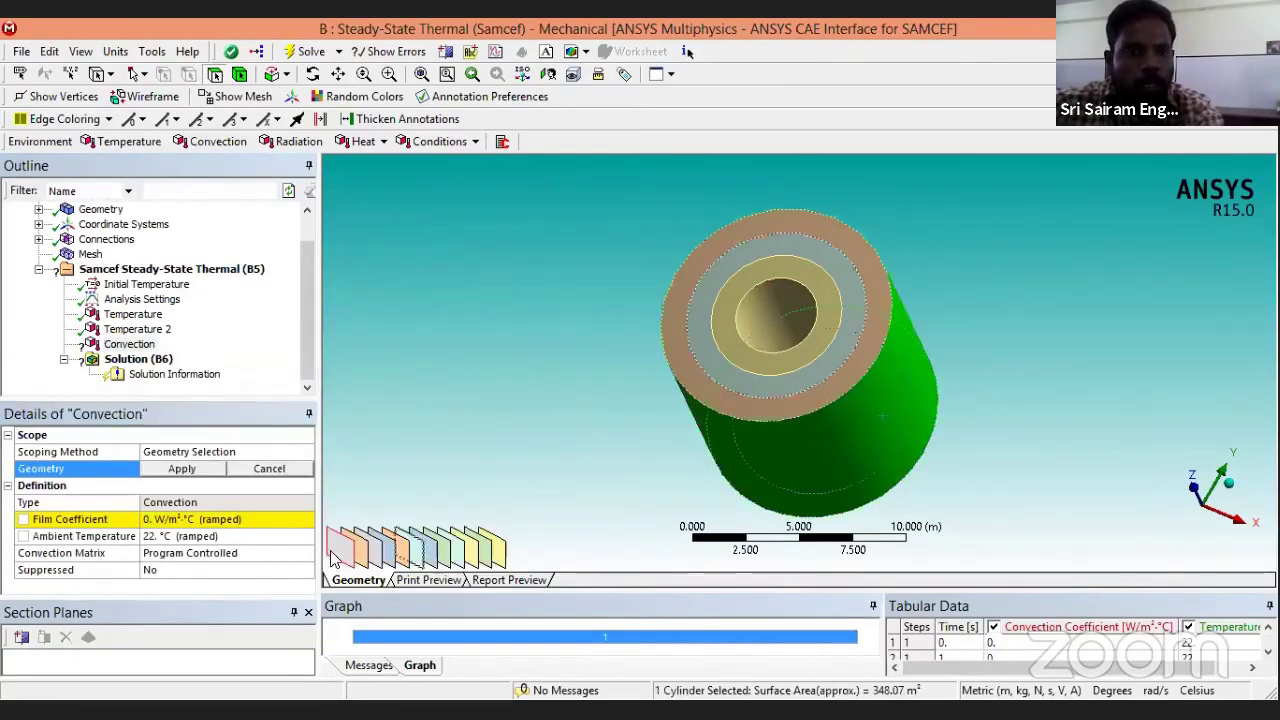
{"action": "left_click", "coordinate": [182, 518]}
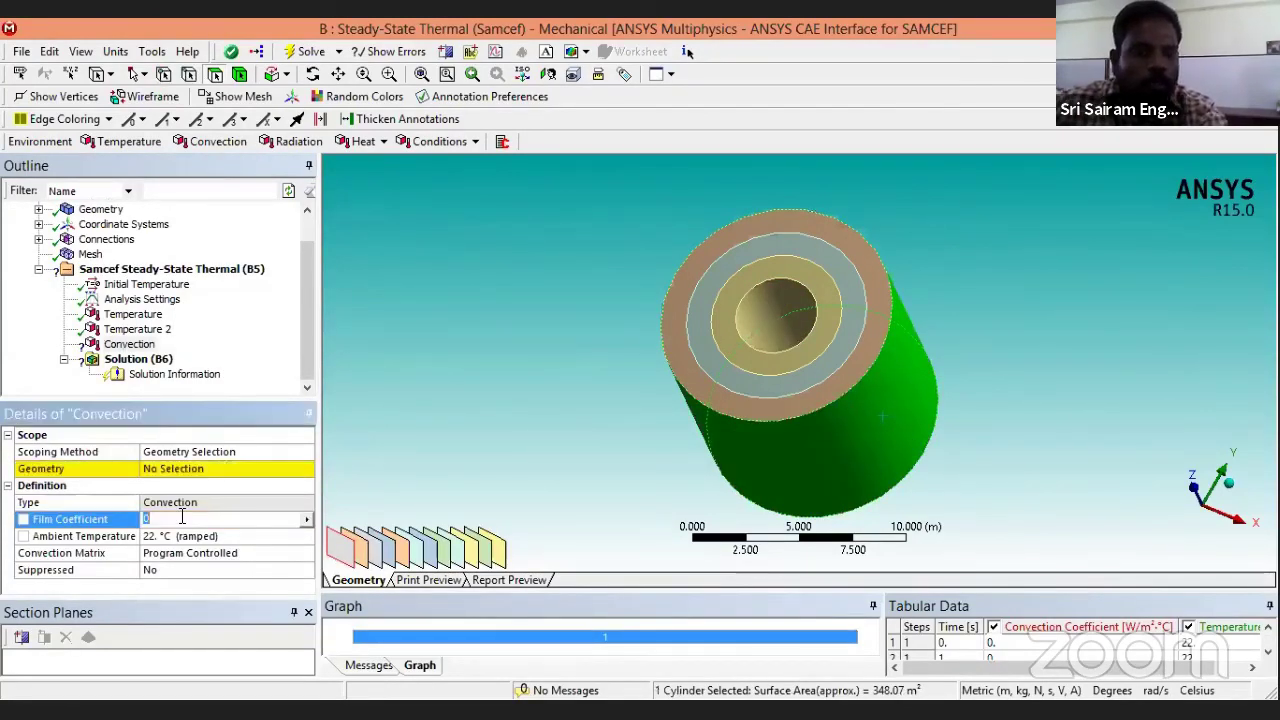
{"action": "type", "text": "25"}
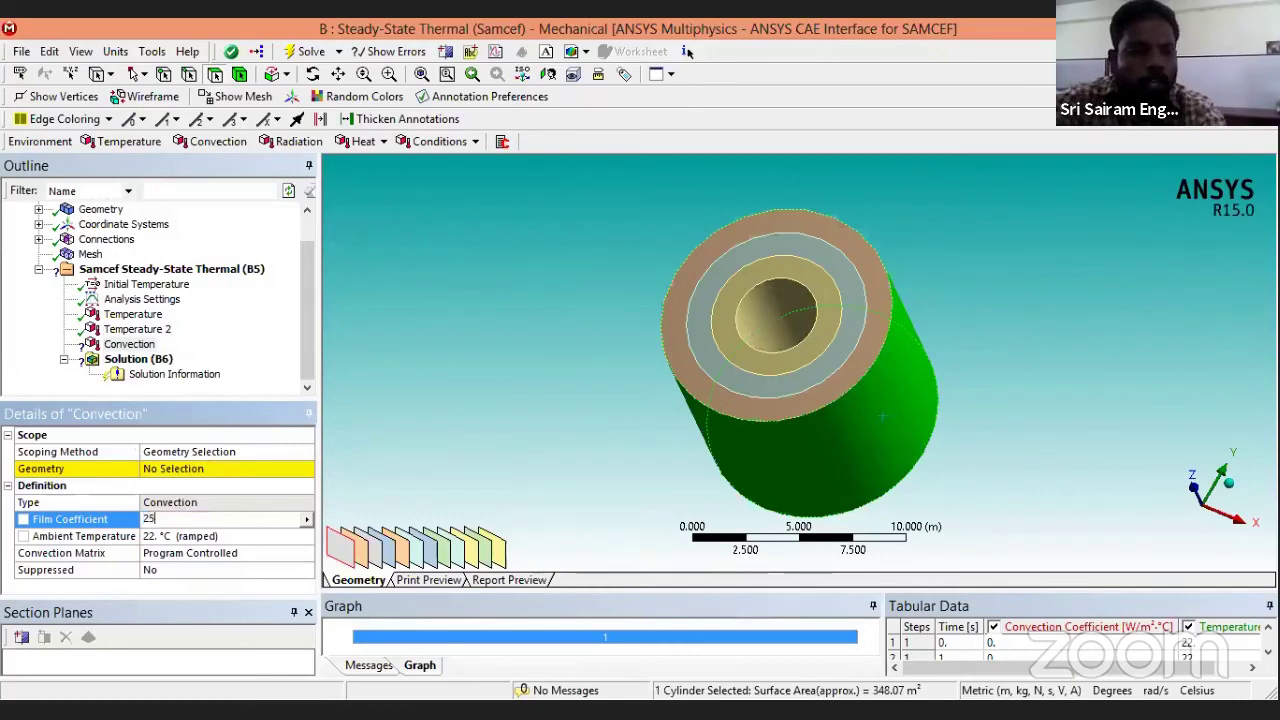
{"action": "key", "text": "Return"}
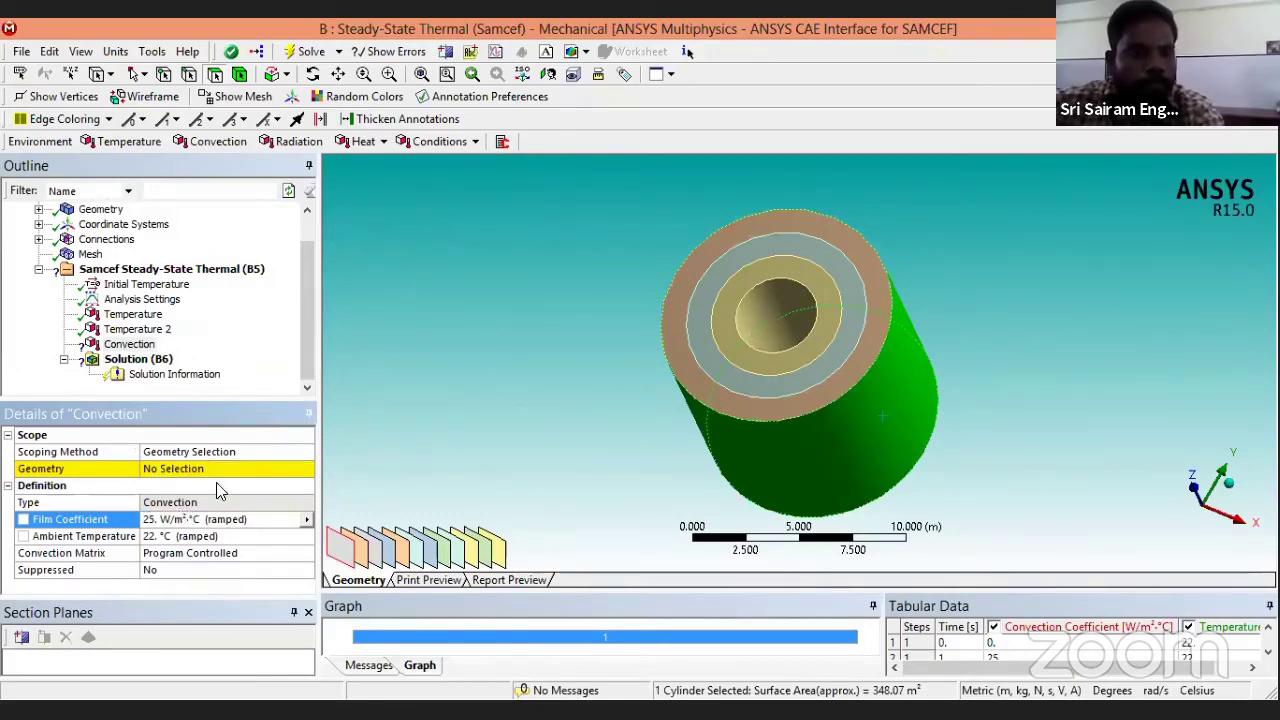
{"action": "left_click", "coordinate": [207, 477]}
{"action": "left_click", "coordinate": [190, 472]}
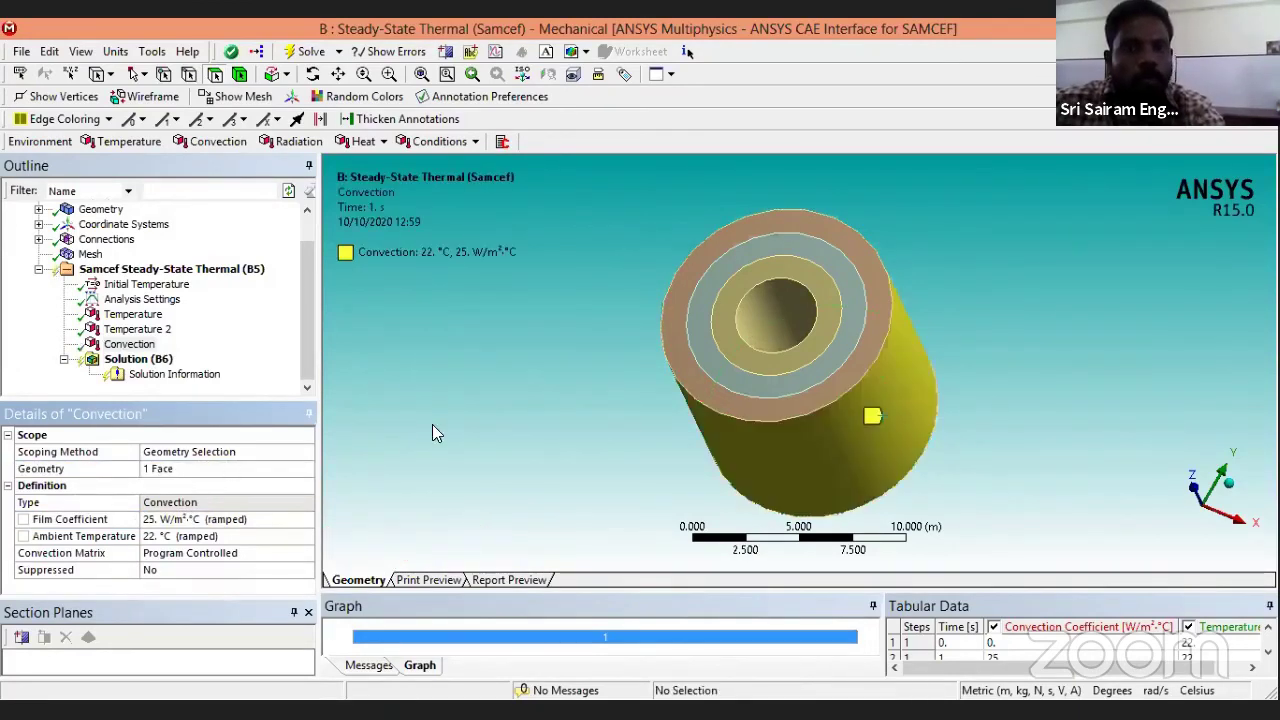
{"action": "left_click", "coordinate": [166, 269]}
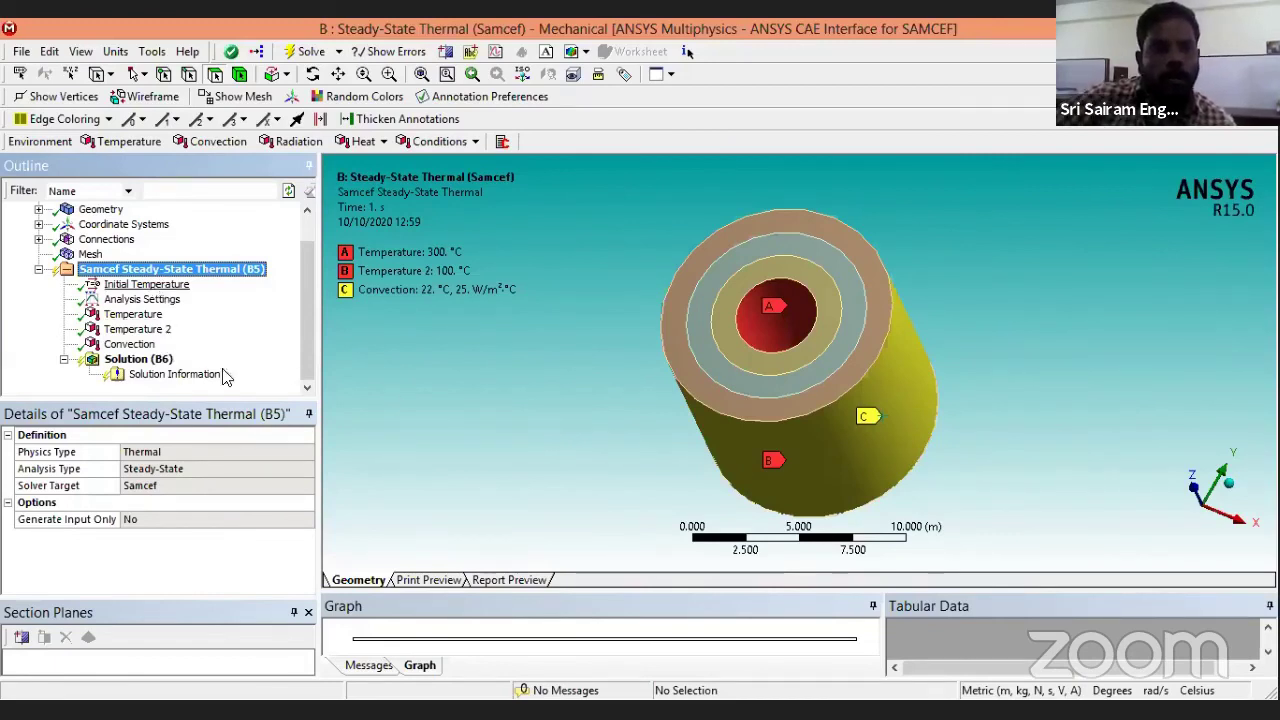
{"action": "middle_click_drag", "start_coordinate": [996, 350], "coordinate": [945, 334]}
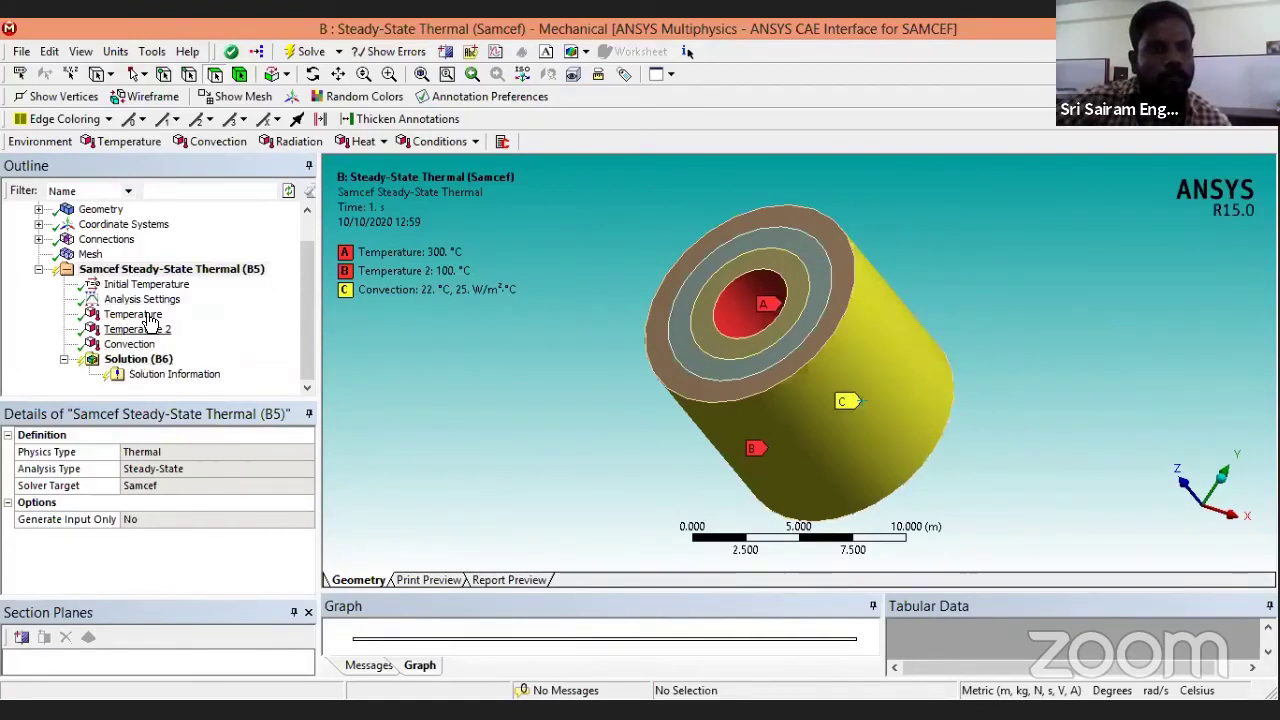
Add a thermal Temperature result and a Heat Flux probe to the solution.
{"action": "right_click", "coordinate": [142, 360]}
{"action": "mouse_move", "coordinate": [200, 378]}
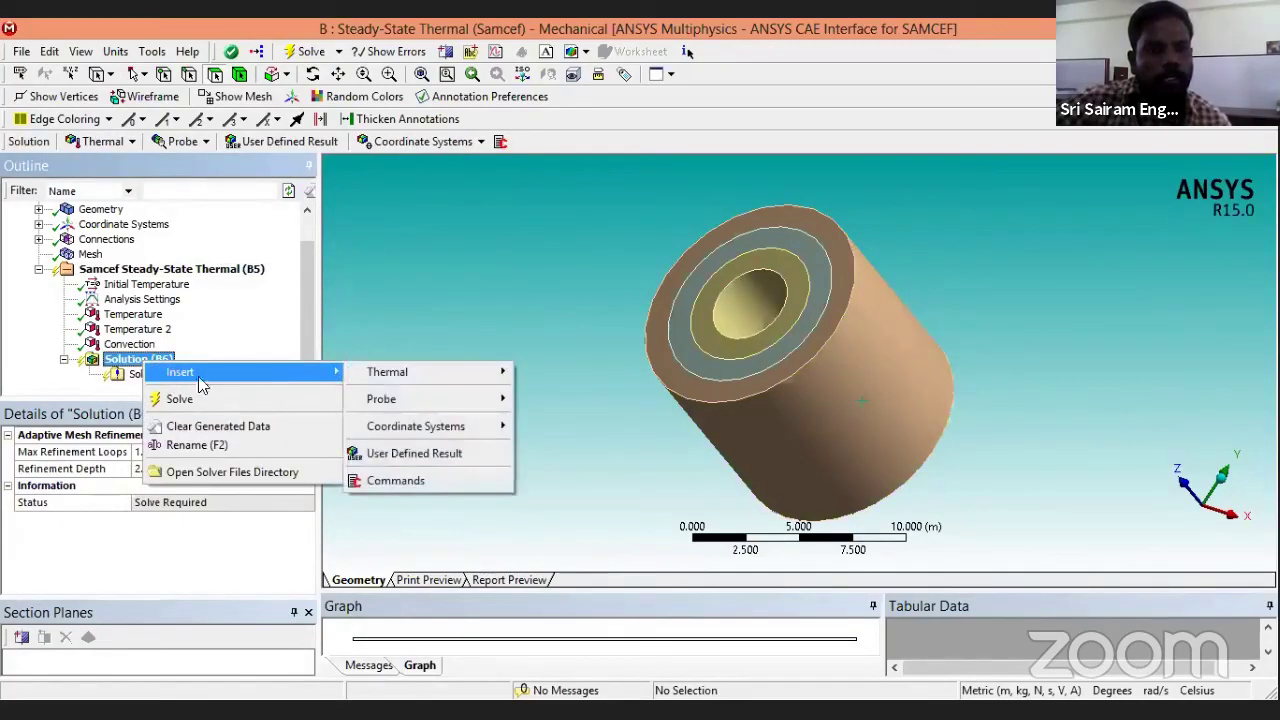
{"action": "mouse_move", "coordinate": [435, 376]}
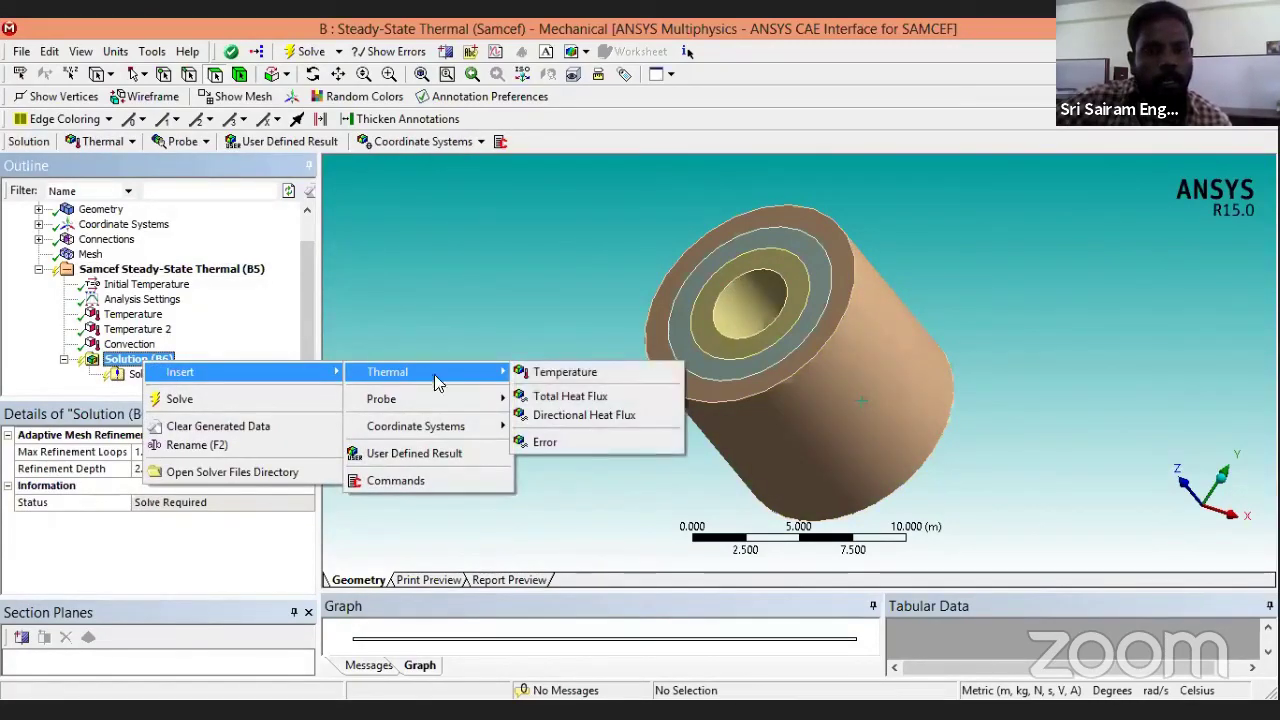
{"action": "left_click", "coordinate": [575, 372]}
{"action": "right_click", "coordinate": [135, 344]}
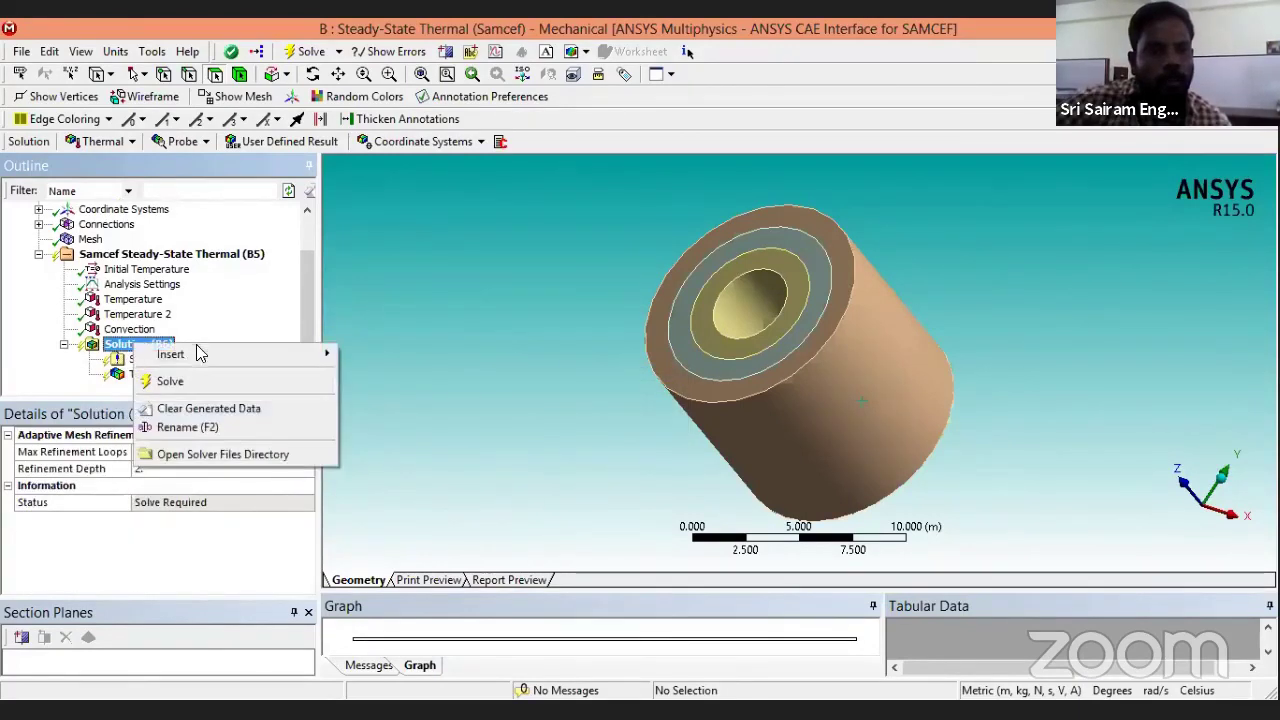
{"action": "mouse_move", "coordinate": [228, 355]}
{"action": "mouse_move", "coordinate": [408, 386]}
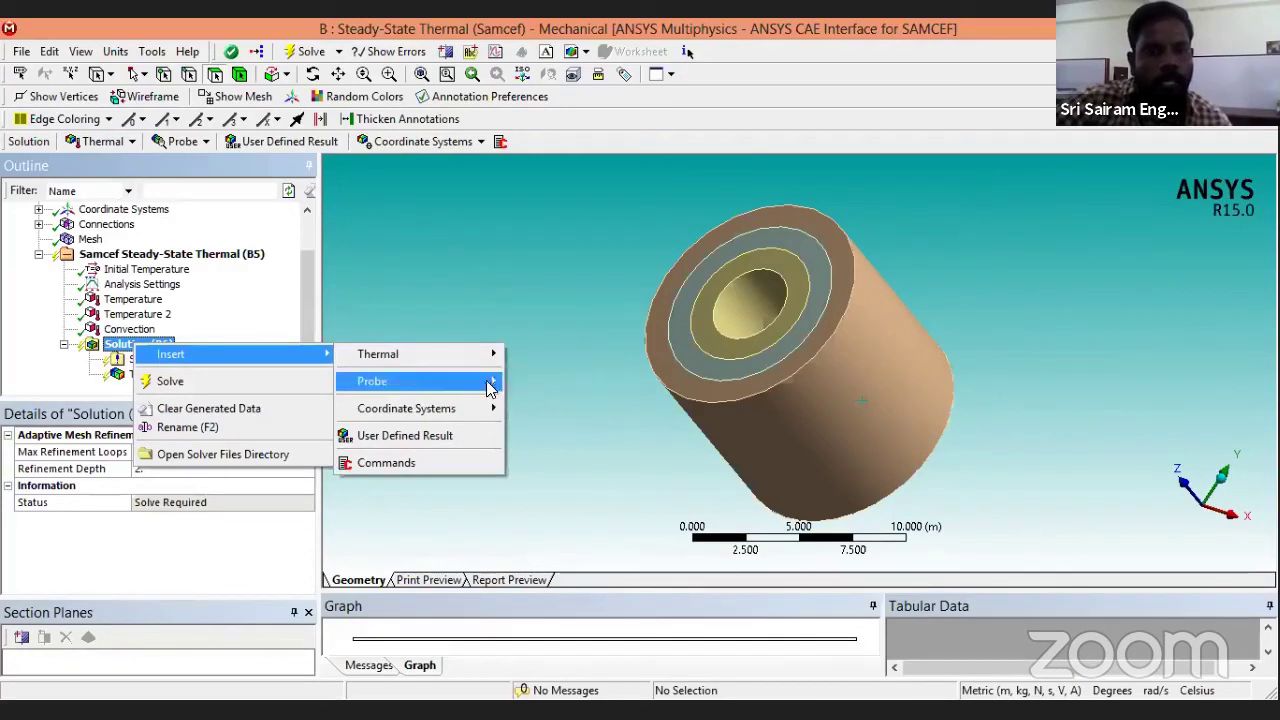
{"action": "mouse_move", "coordinate": [496, 382]}
{"action": "left_click", "coordinate": [545, 401]}
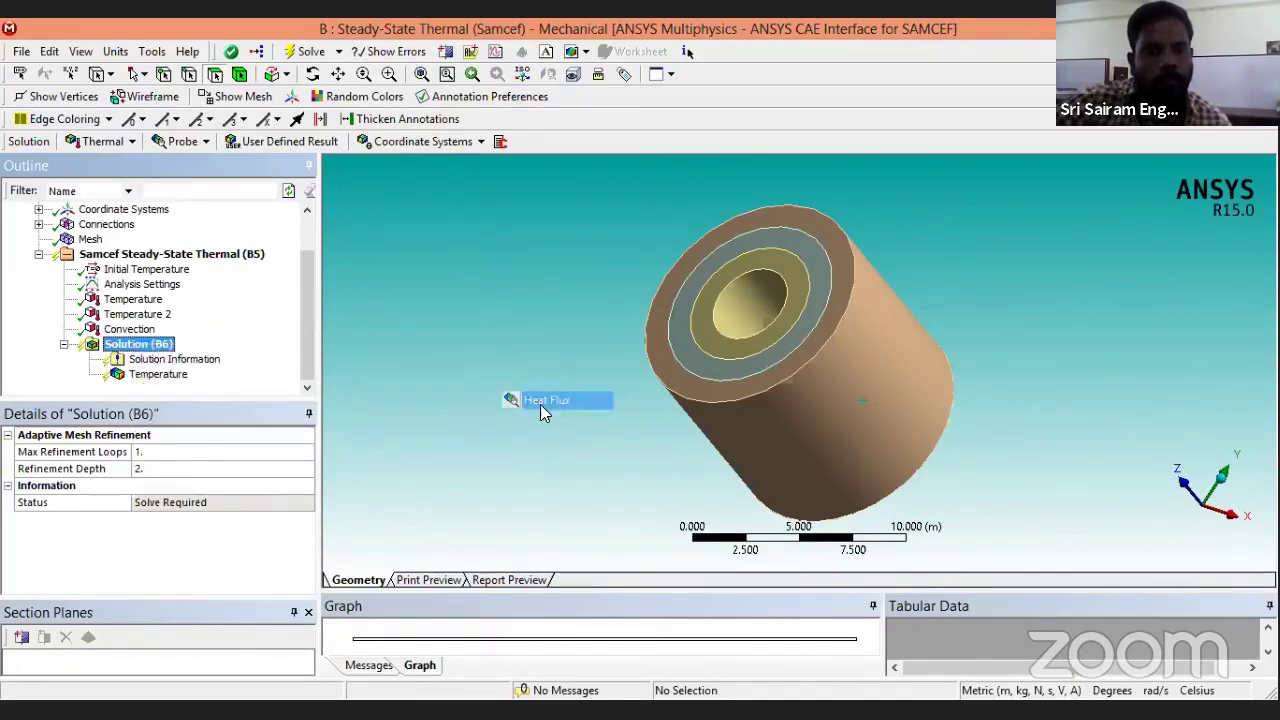
{"action": "right_click", "coordinate": [136, 329]}
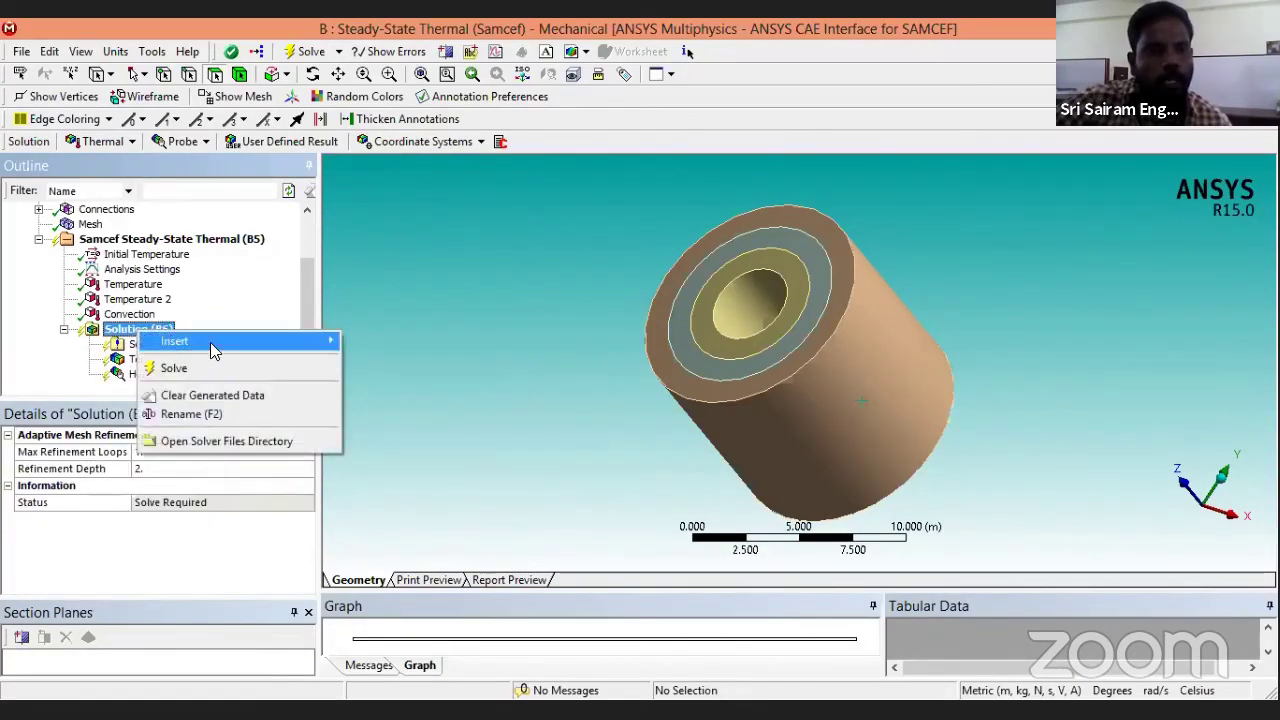
{"action": "mouse_move", "coordinate": [240, 341]}
{"action": "mouse_move", "coordinate": [416, 398]}
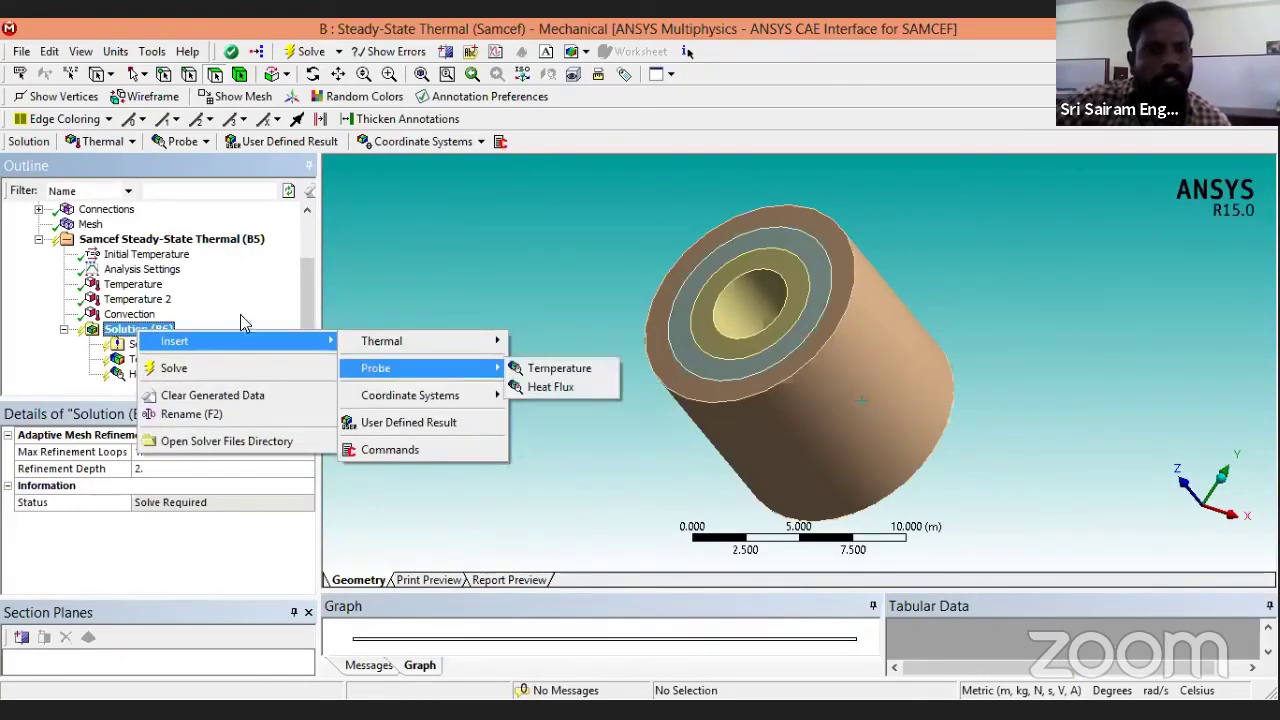
{"action": "left_click", "coordinate": [265, 288]}
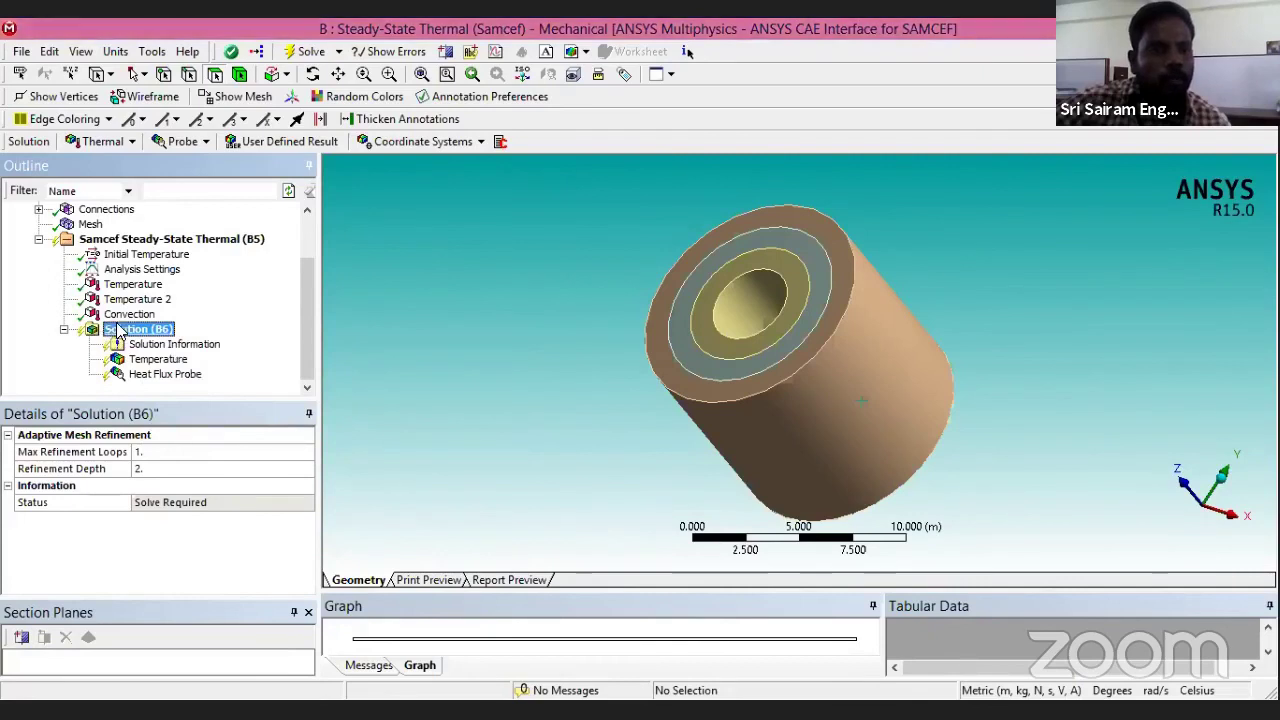
Try to solve the Samcef thermal analysis and check the Solution Information, Temperature result and Heat Flux Probe.
{"action": "right_click", "coordinate": [117, 329]}
{"action": "left_click", "coordinate": [153, 361]}
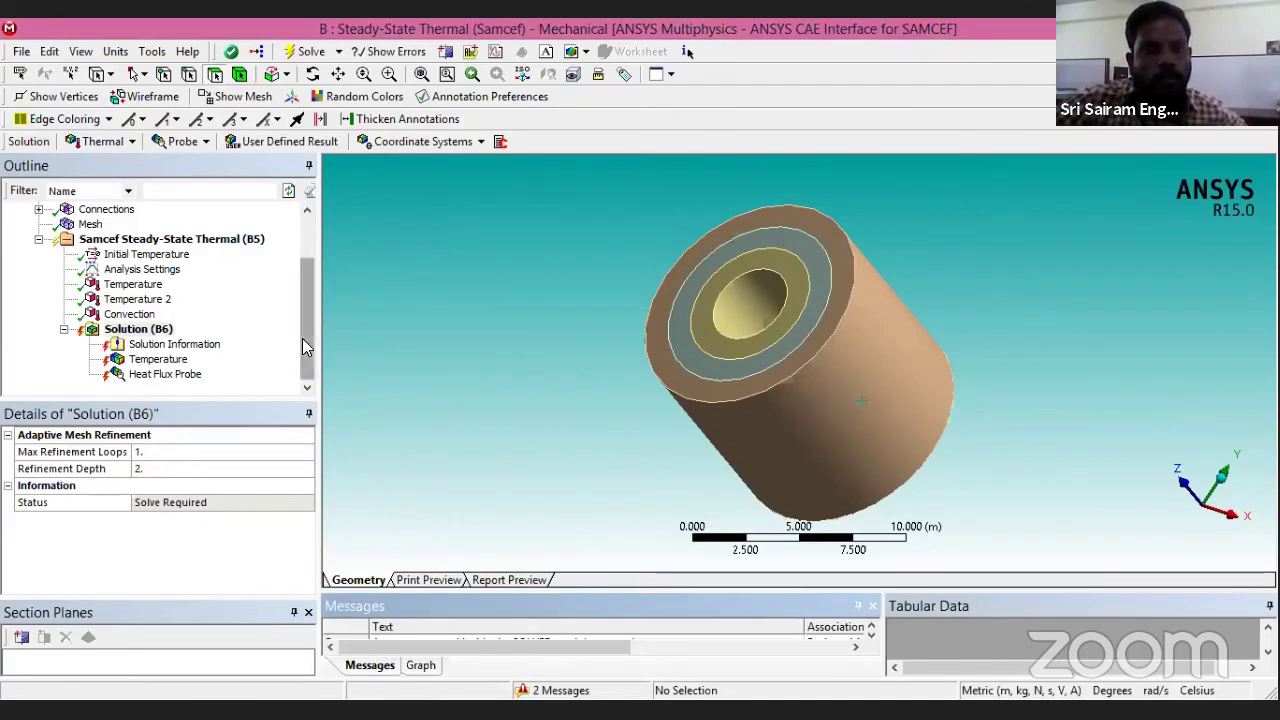
{"action": "left_click_drag", "start_coordinate": [302, 338], "coordinate": [295, 290]}
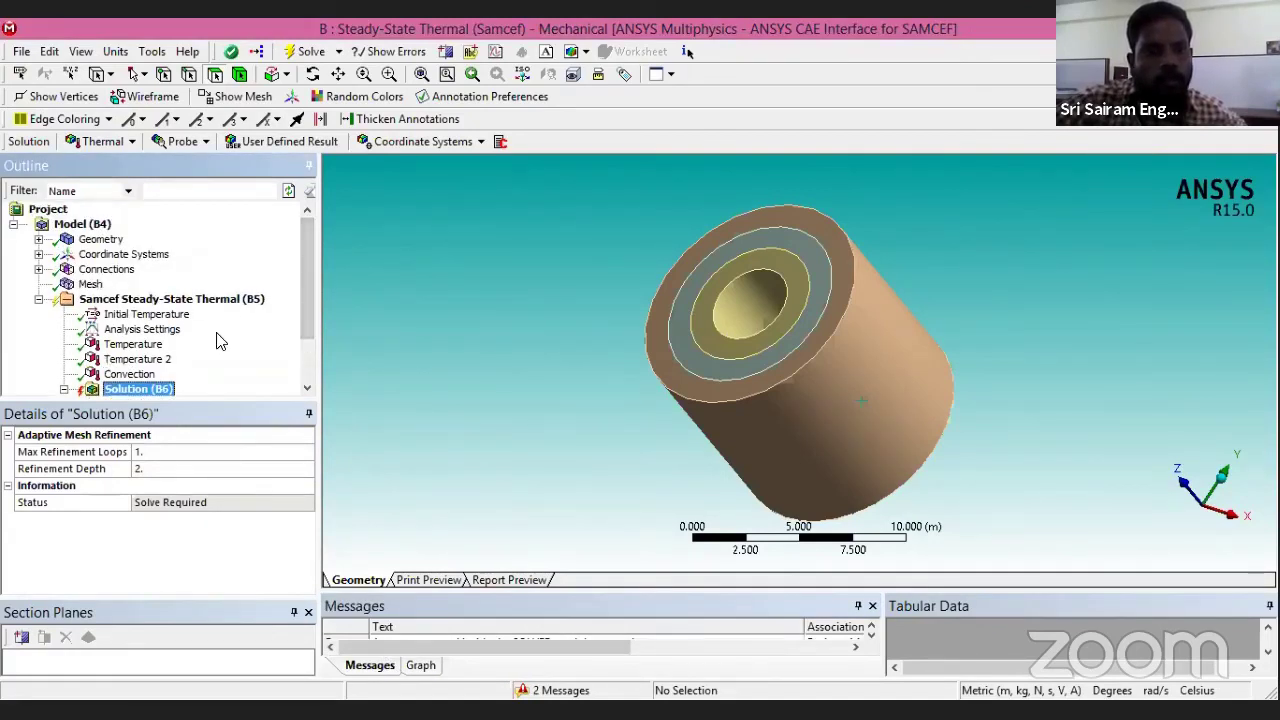
{"action": "left_click_drag", "start_coordinate": [306, 256], "coordinate": [301, 290]}
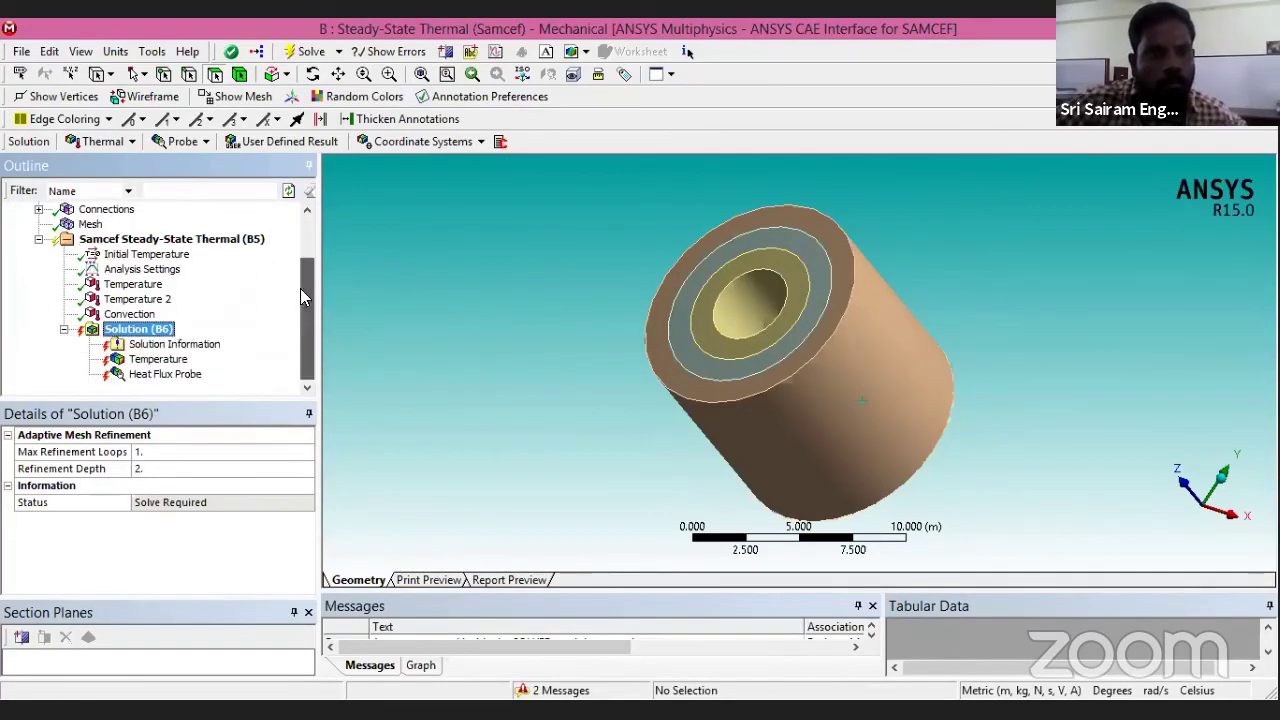
{"action": "left_click", "coordinate": [175, 344]}
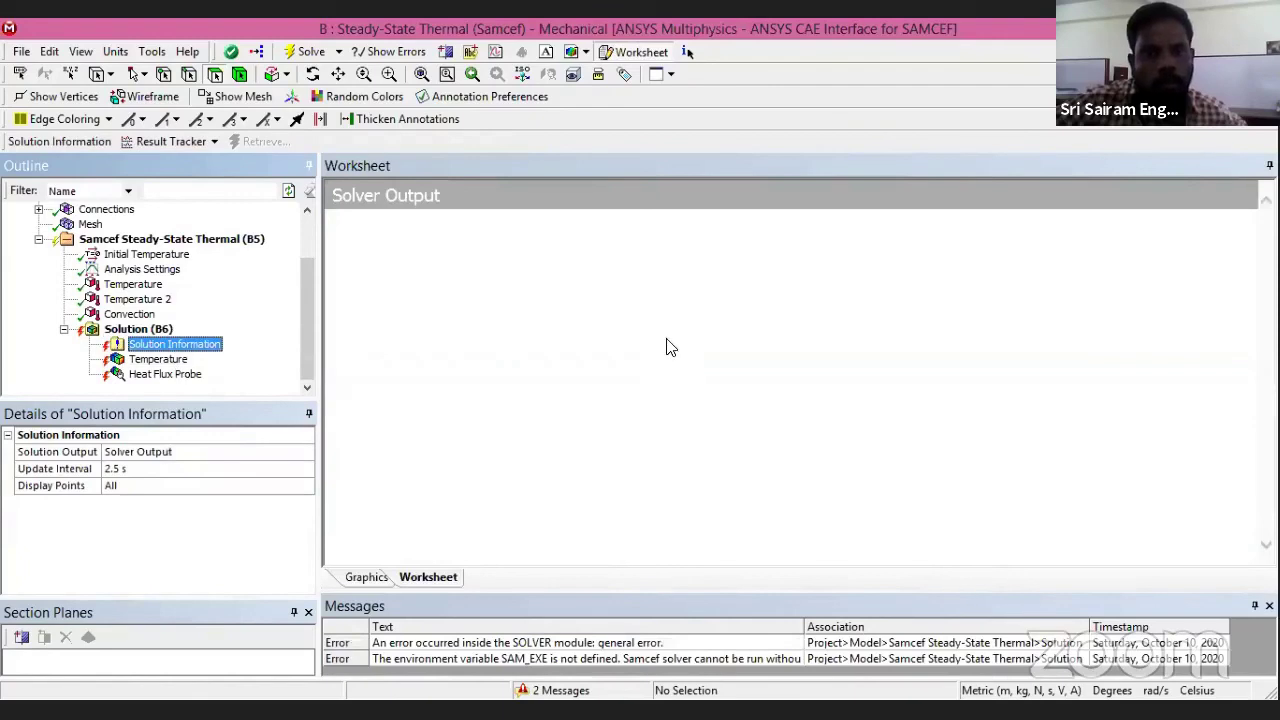
{"action": "left_click", "coordinate": [140, 360]}
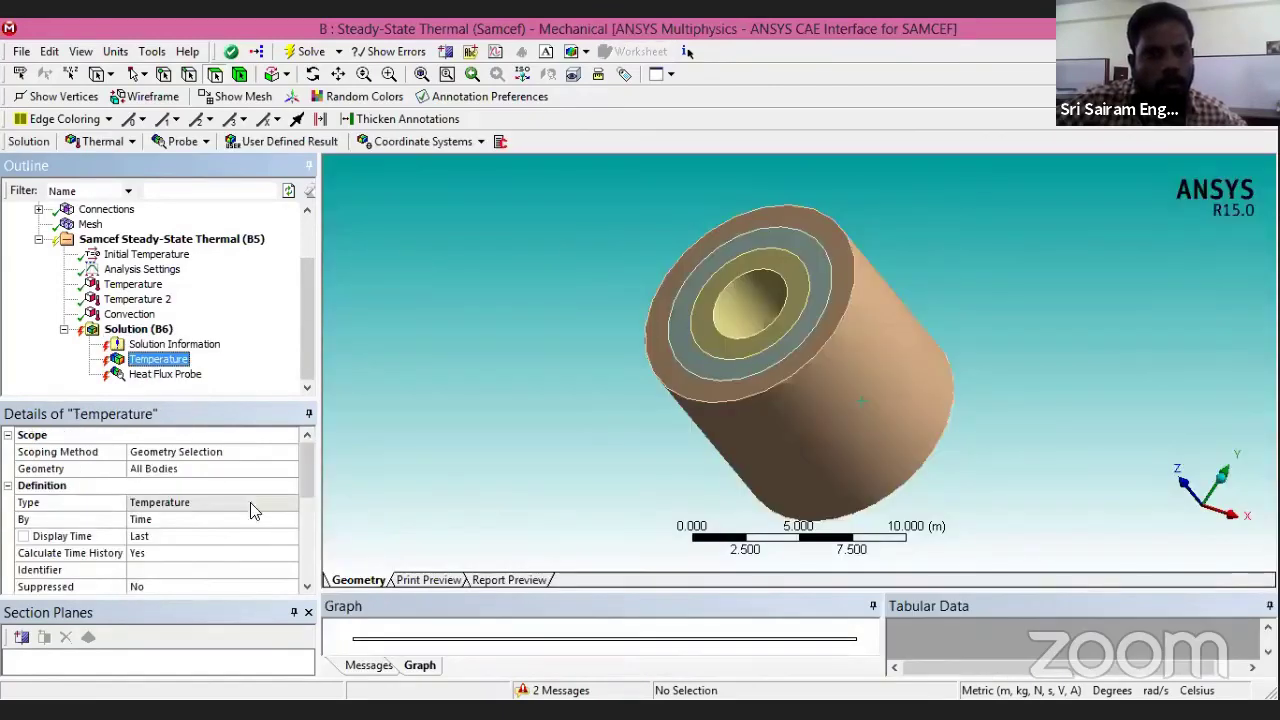
{"action": "right_click", "coordinate": [145, 374]}
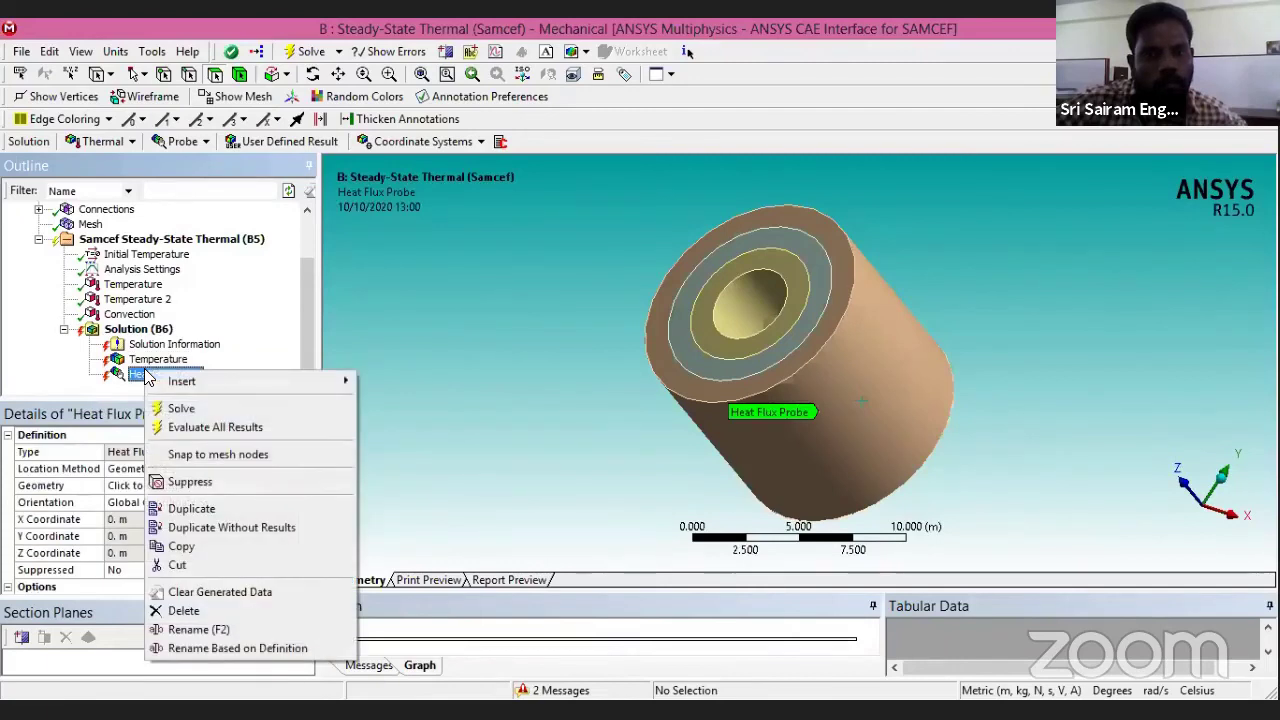
{"action": "left_click", "coordinate": [102, 378]}
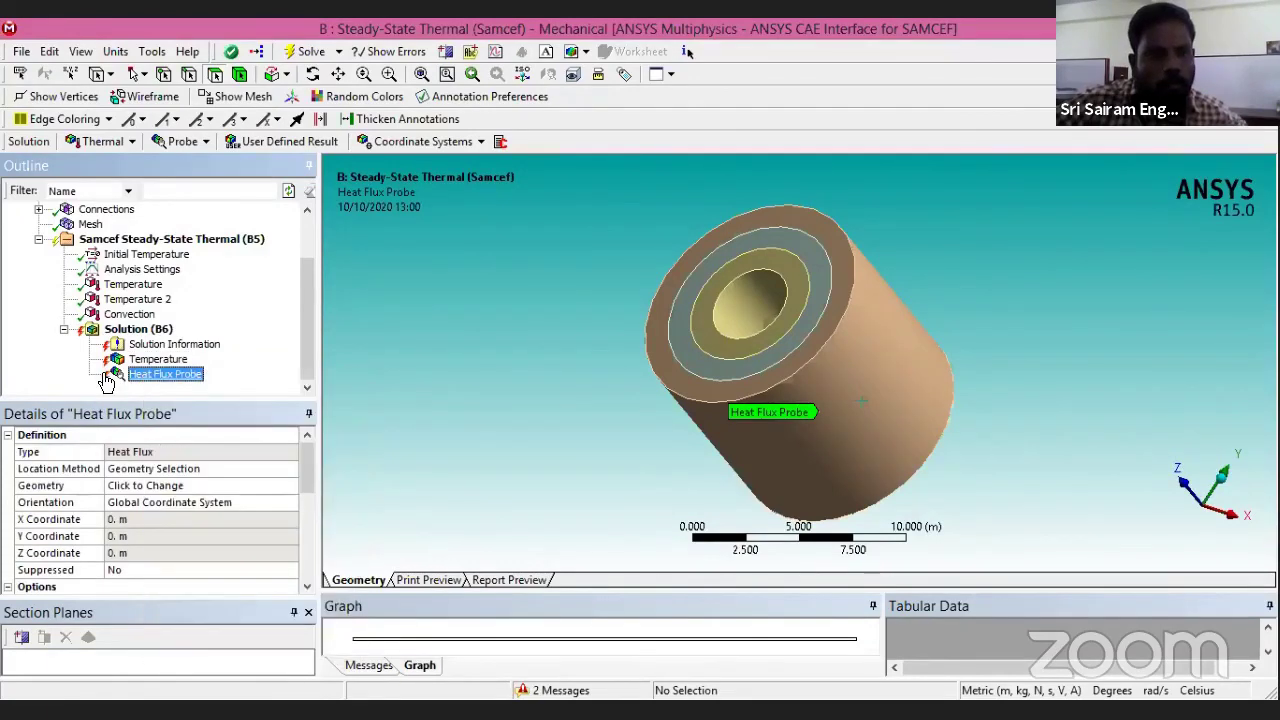
{"action": "left_click_drag", "start_coordinate": [310, 314], "coordinate": [314, 282]}
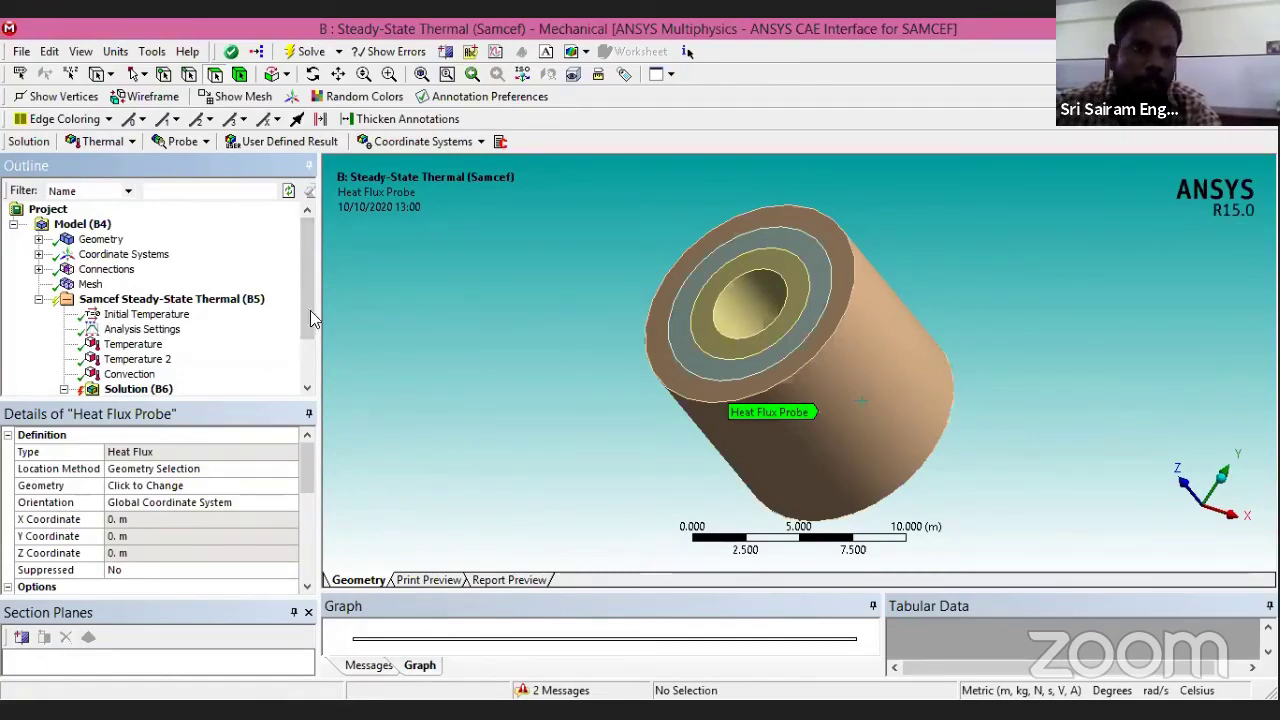
{"action": "mouse_move", "coordinate": [306, 256]}
{"action": "left_mouse_down"}
{"action": "mouse_move", "coordinate": [306, 282]}
{"action": "mouse_move", "coordinate": [304, 250]}
{"action": "left_mouse_up"}
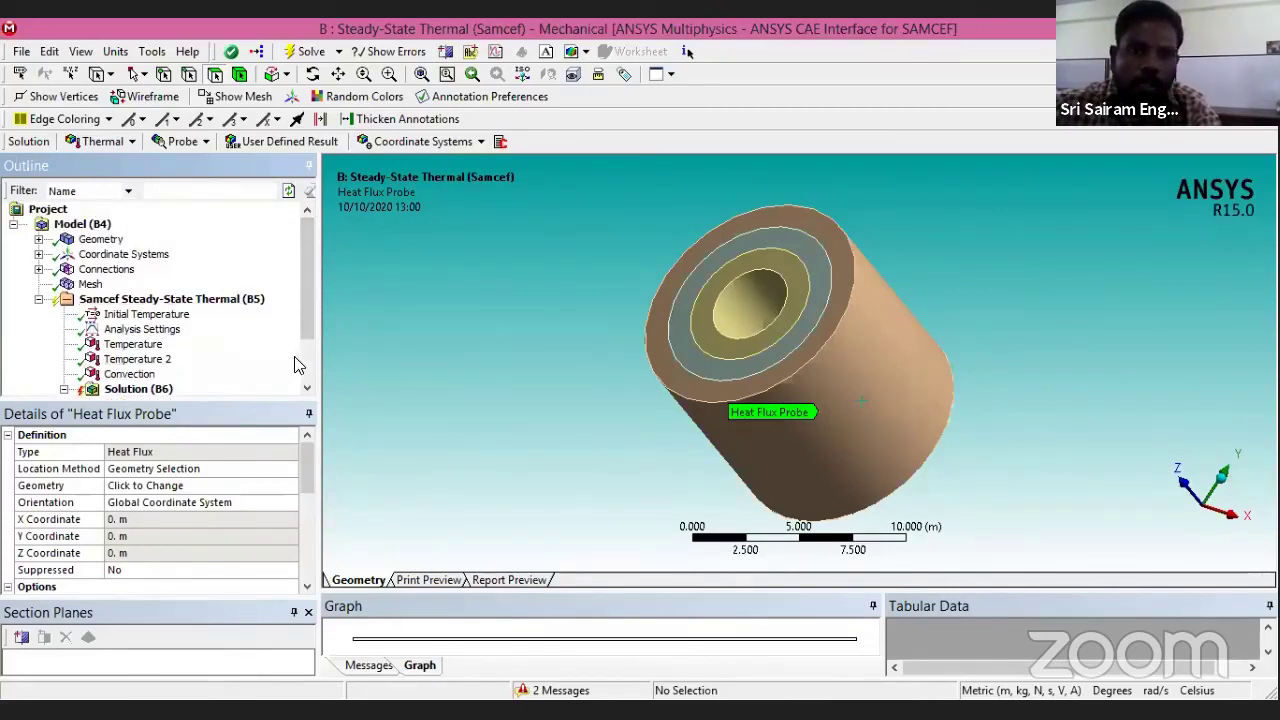
{"action": "left_click_drag", "start_coordinate": [308, 306], "coordinate": [309, 354]}
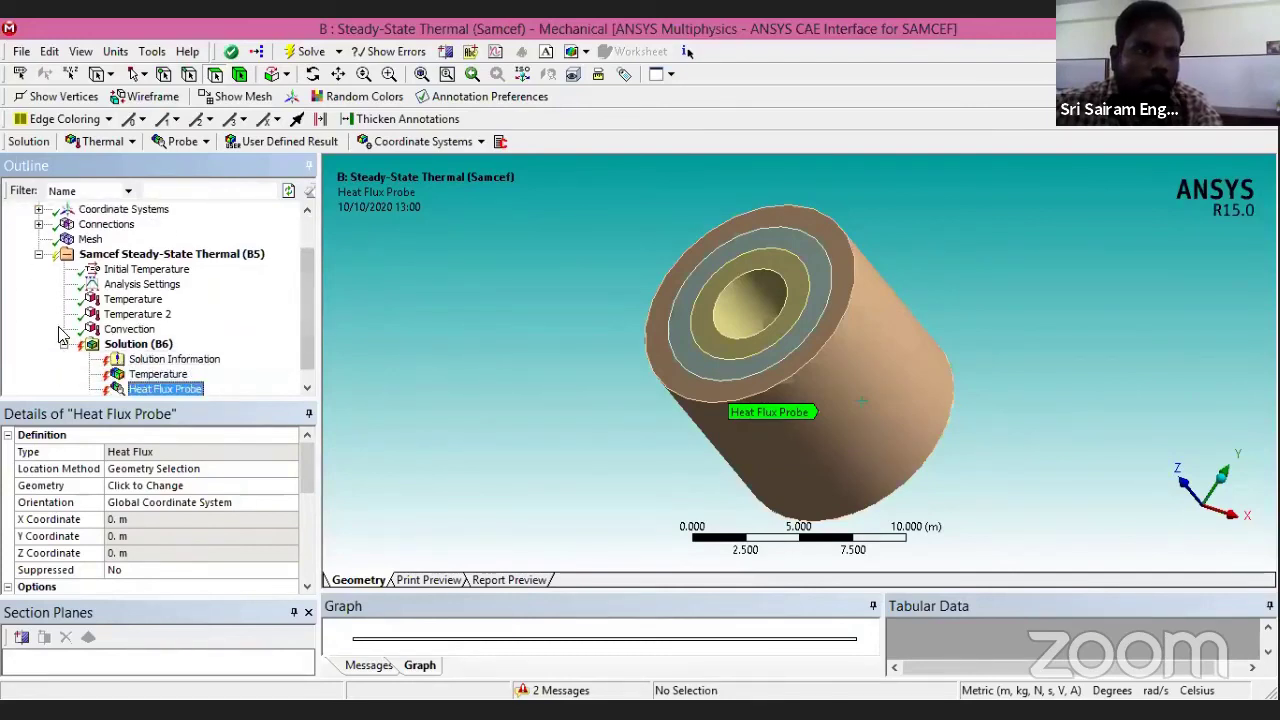
{"action": "left_click_drag", "start_coordinate": [306, 282], "coordinate": [306, 248]}
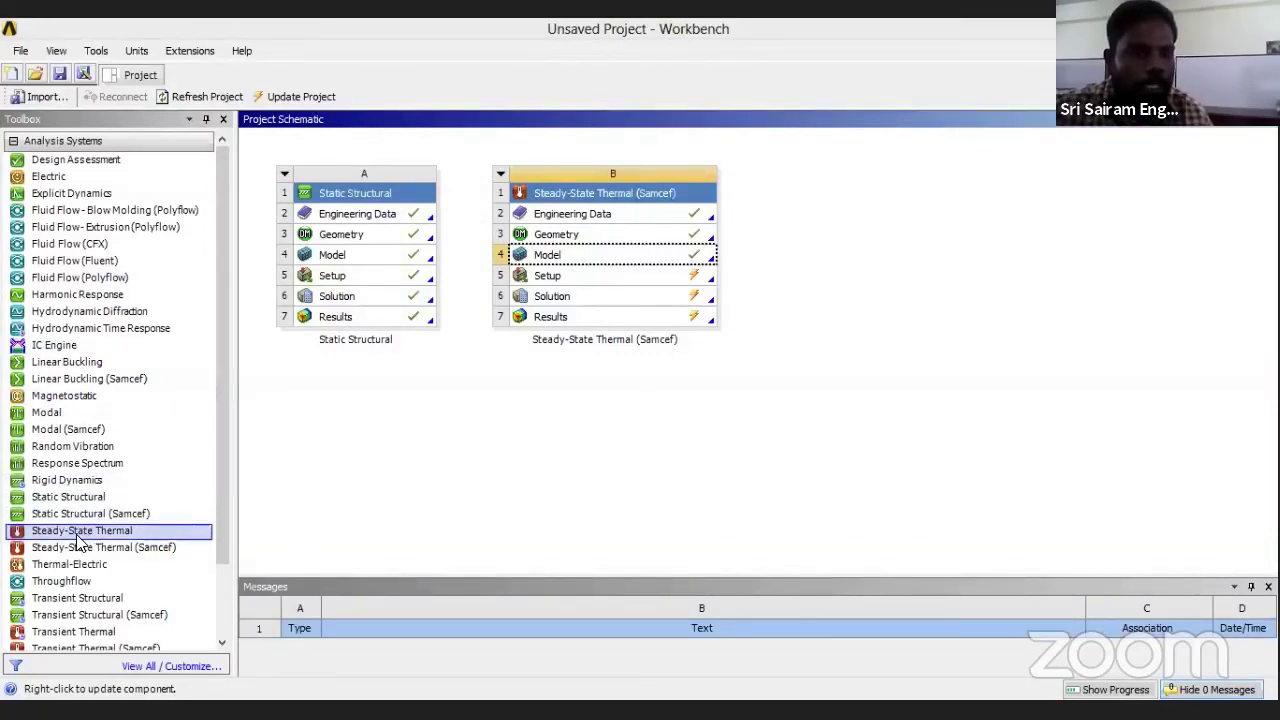
In Workbench, create a standalone Steady-State Thermal system and share the Samcef system's geometry with it.
{"action": "left_click_drag", "start_coordinate": [79, 541], "coordinate": [867, 232]}
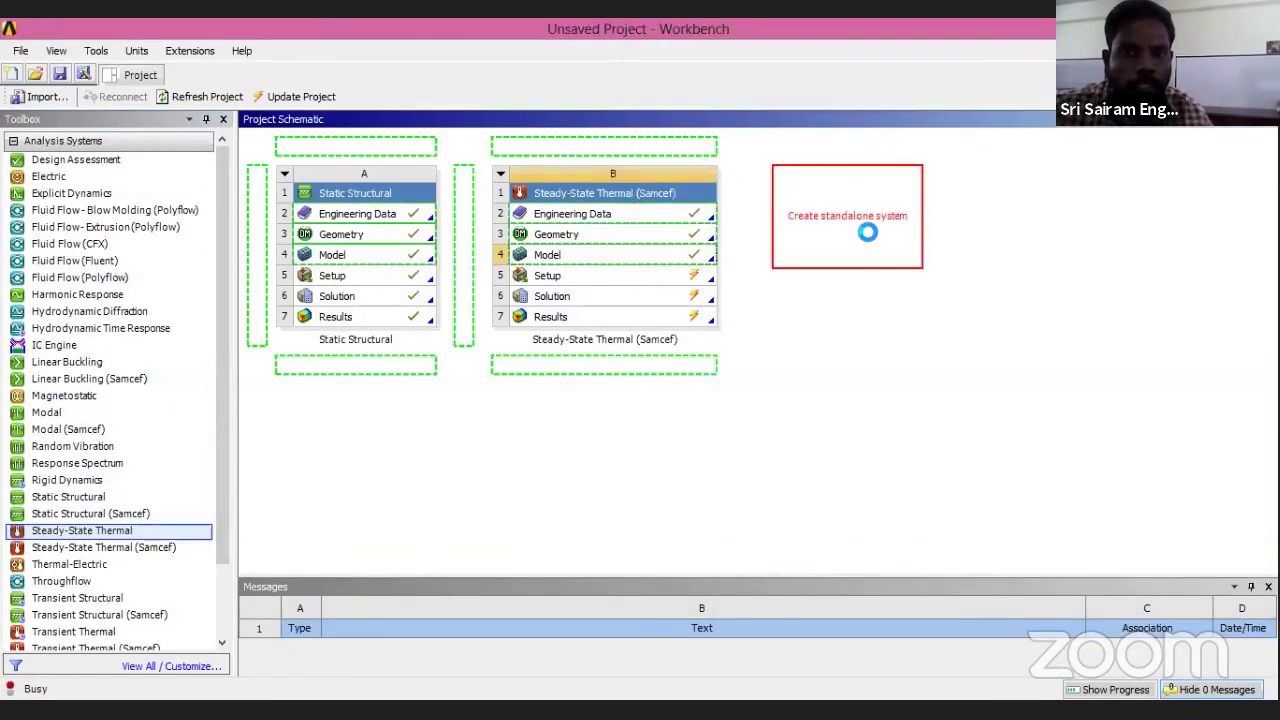
{"action": "left_click", "coordinate": [658, 238]}
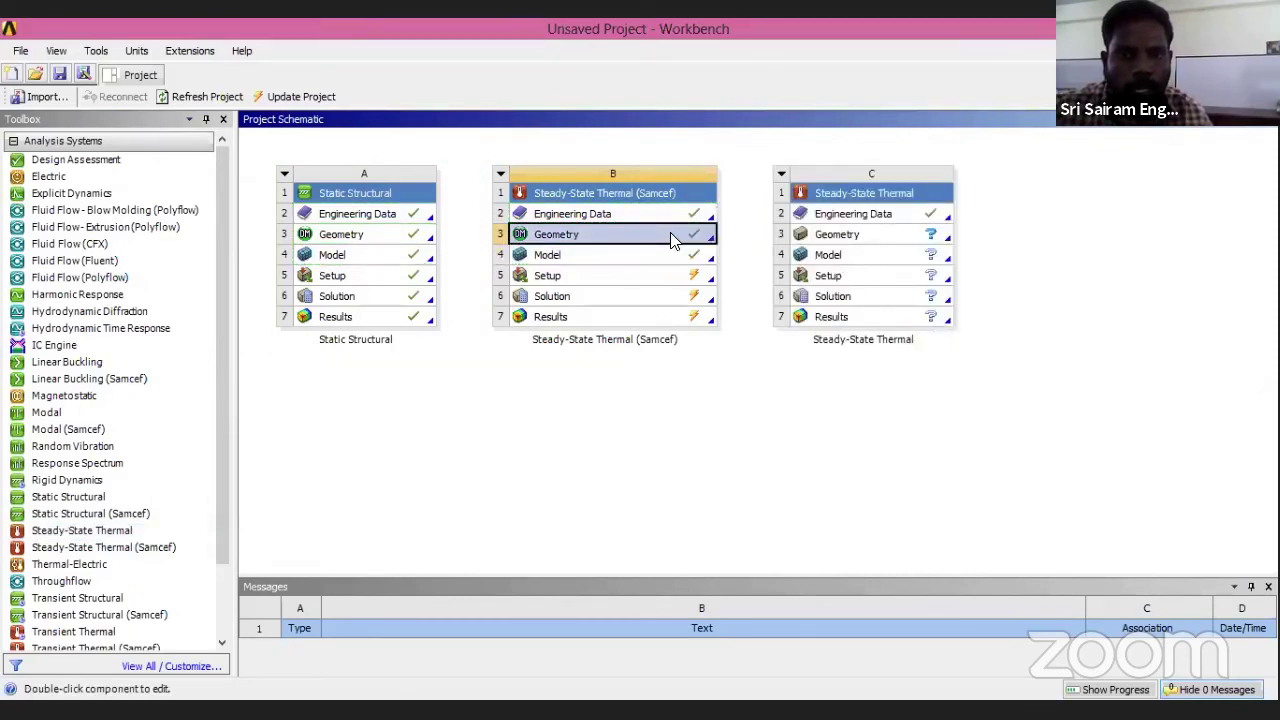
{"action": "left_click_drag", "start_coordinate": [667, 242], "coordinate": [820, 242]}
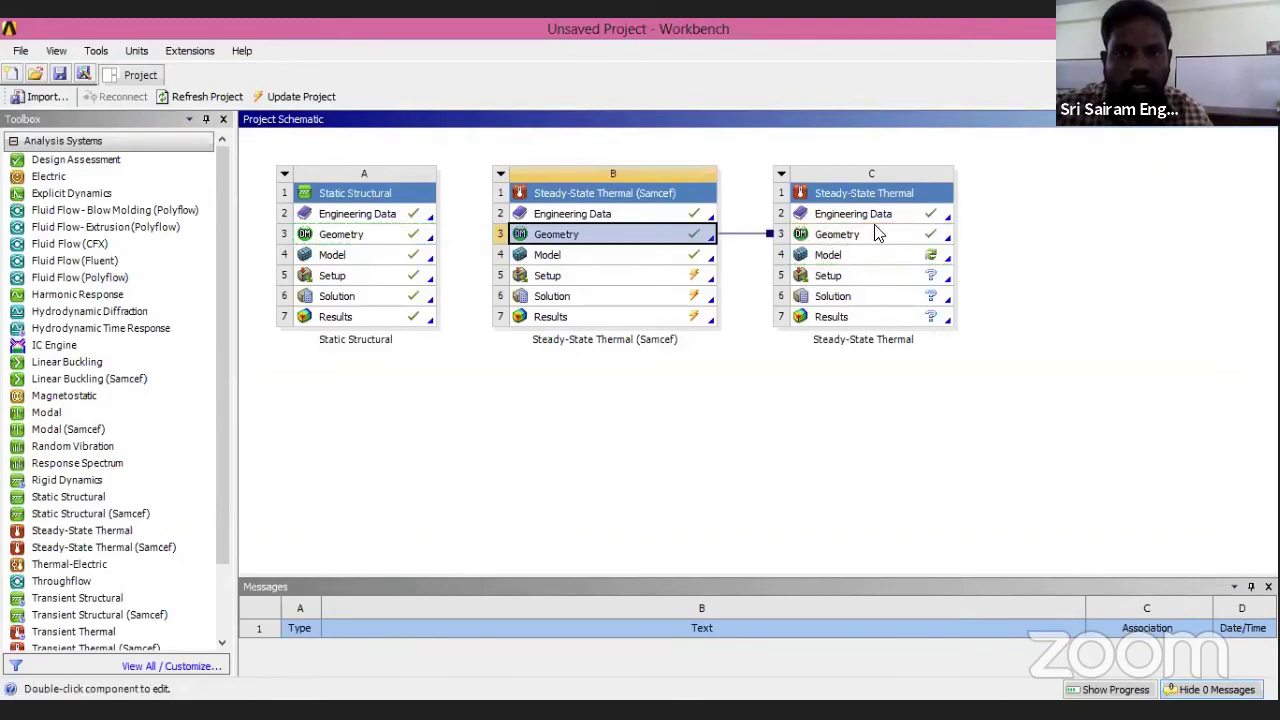
Open the standalone Steady-State Thermal system's model in Mechanical and update its mesh.
{"action": "double_click", "coordinate": [868, 258]}
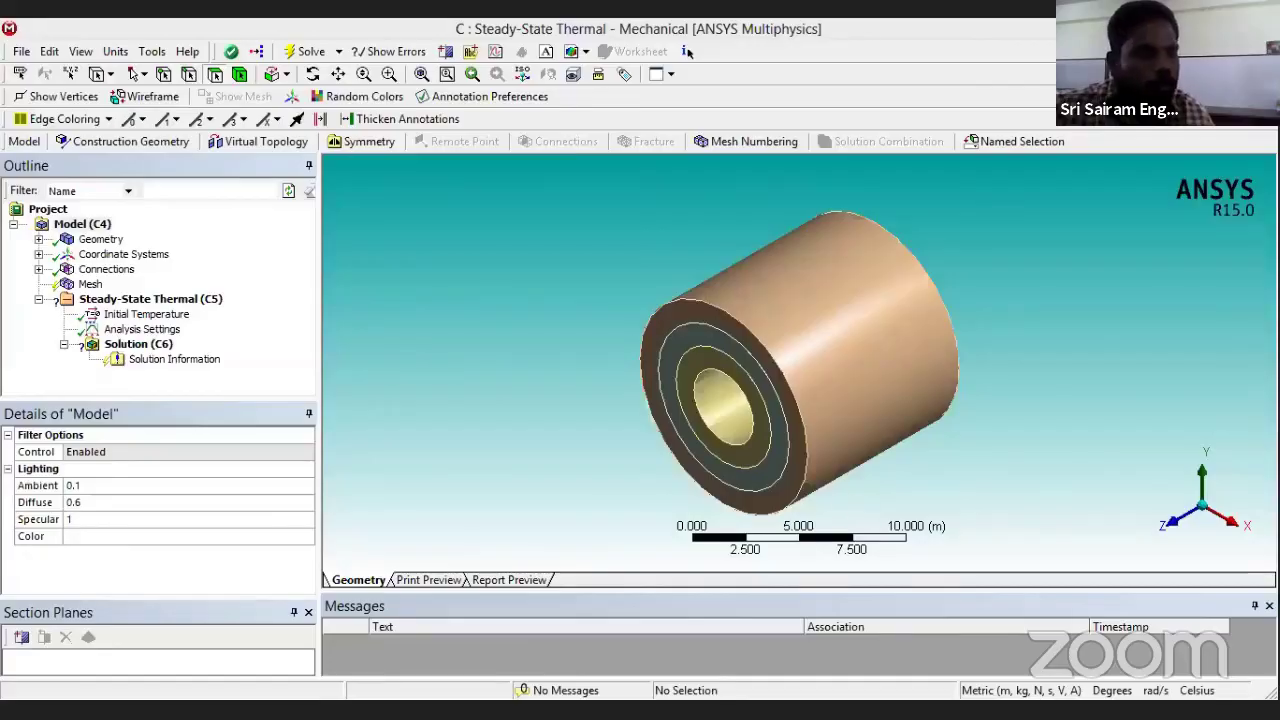
{"action": "middle_click_drag", "start_coordinate": [570, 460], "coordinate": [602, 418]}
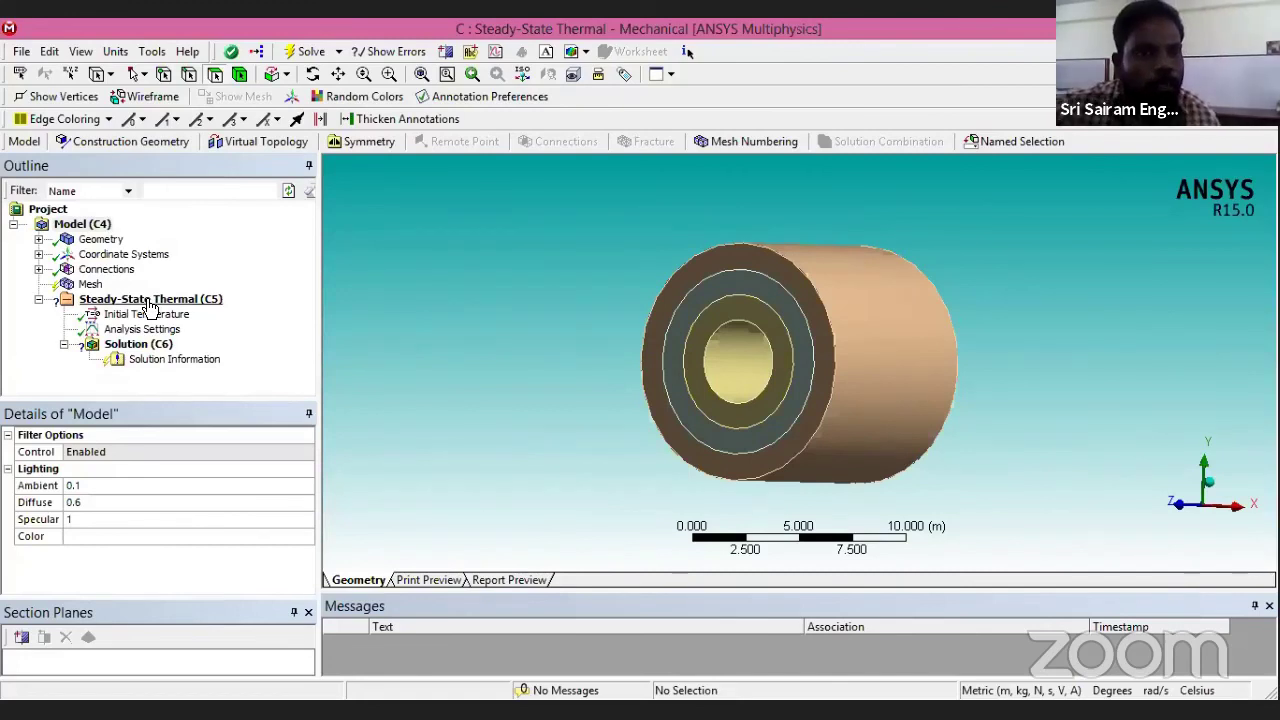
{"action": "left_click", "coordinate": [86, 286]}
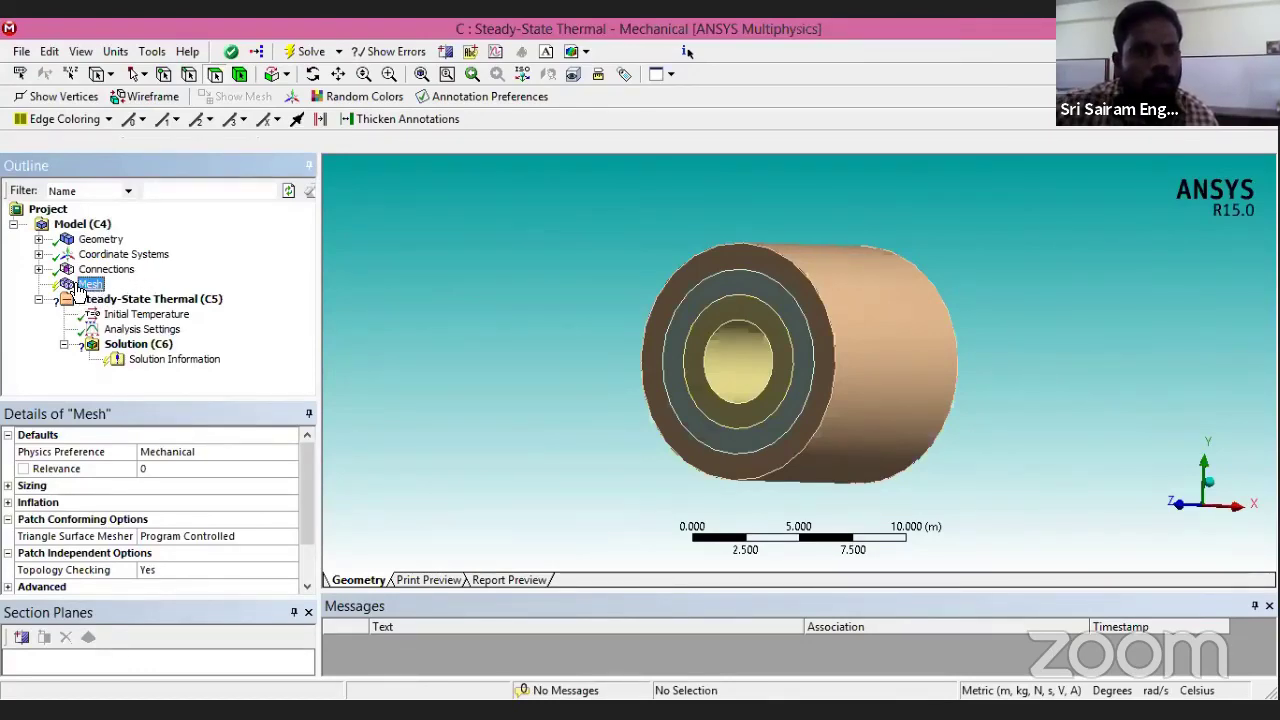
{"action": "key", "text": "alt+Tab"}
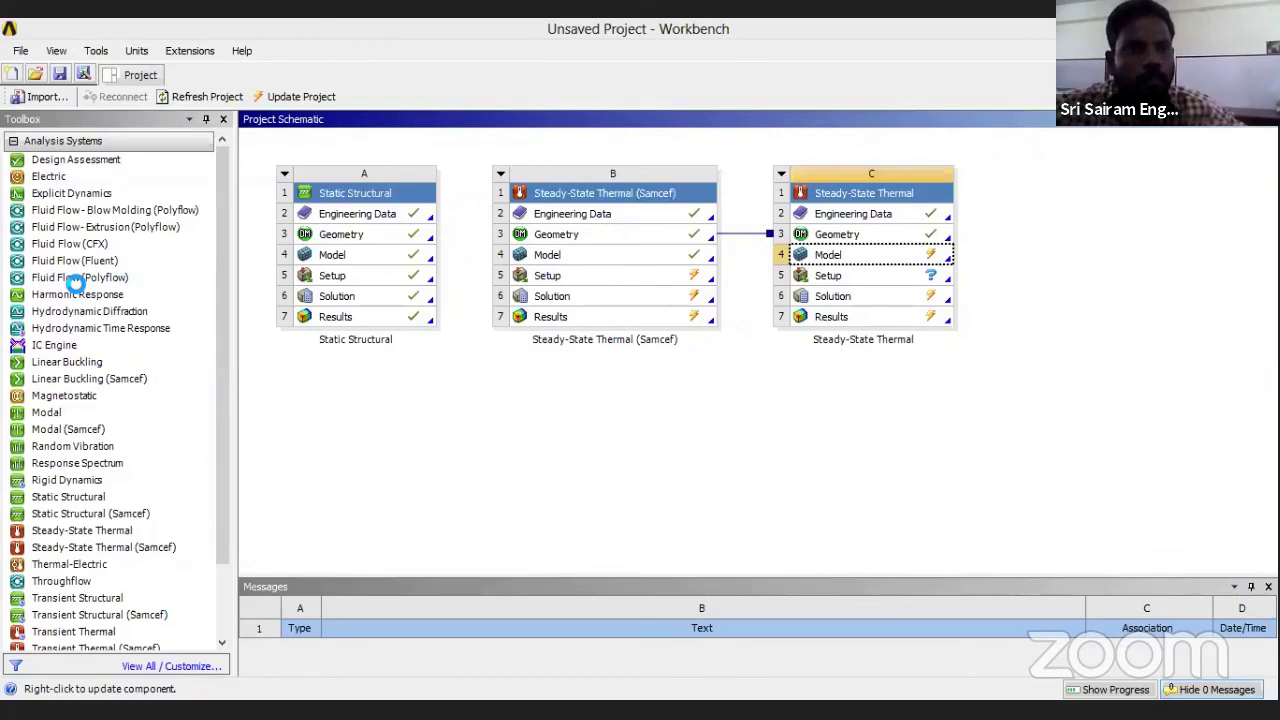
{"action": "right_click", "coordinate": [88, 284]}
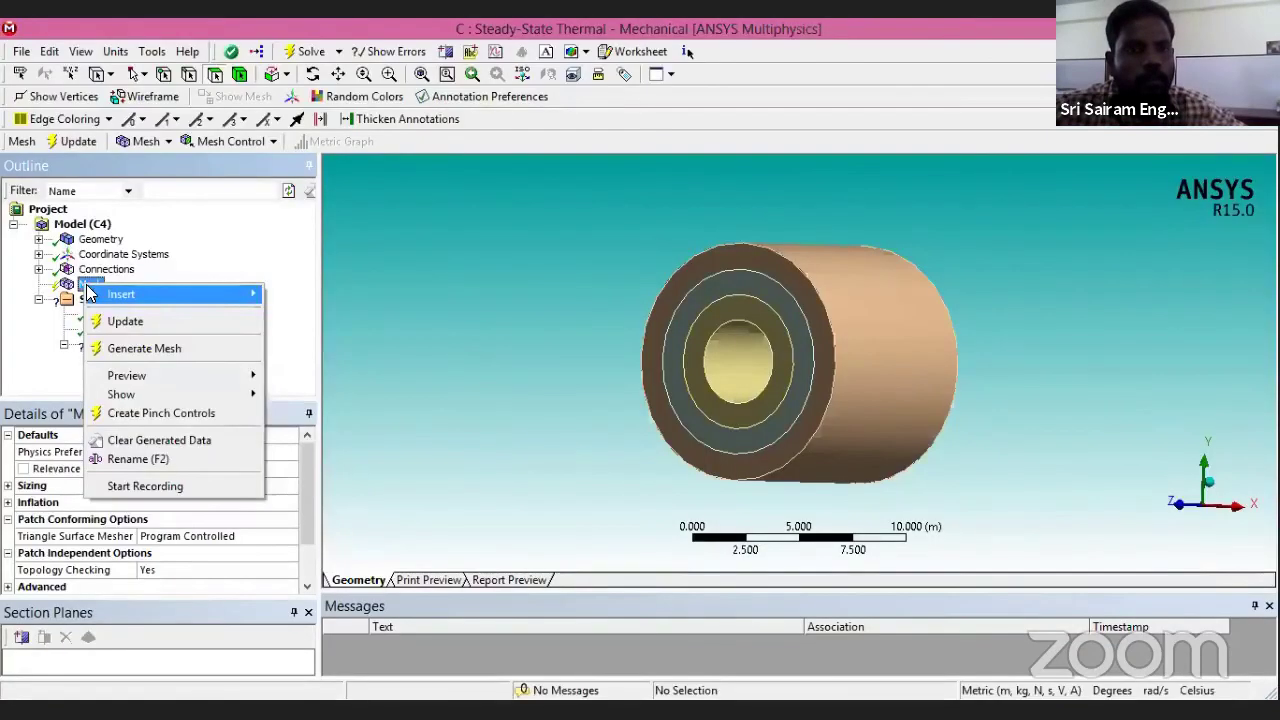
{"action": "left_click", "coordinate": [123, 321]}
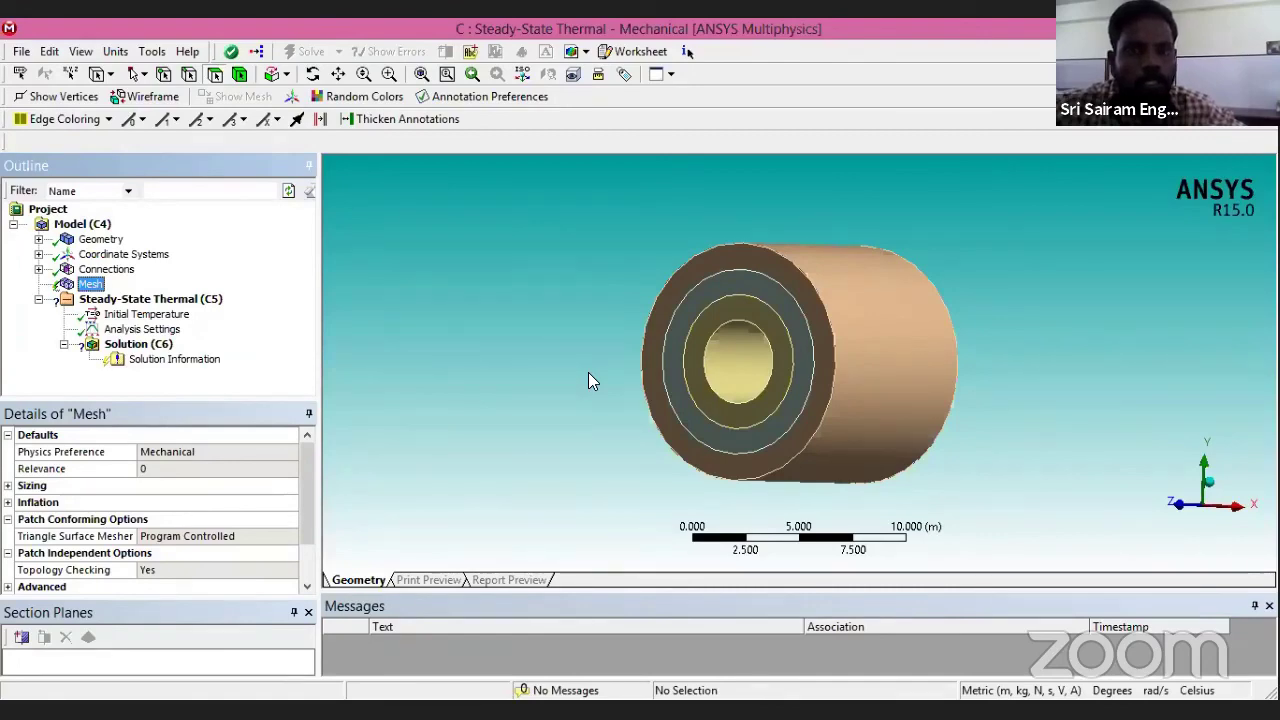
Insert a Temperature load of 100 °C on the outermost cylindrical face of the composite cylinder.
{"action": "right_click", "coordinate": [137, 303]}
{"action": "mouse_move", "coordinate": [179, 322]}
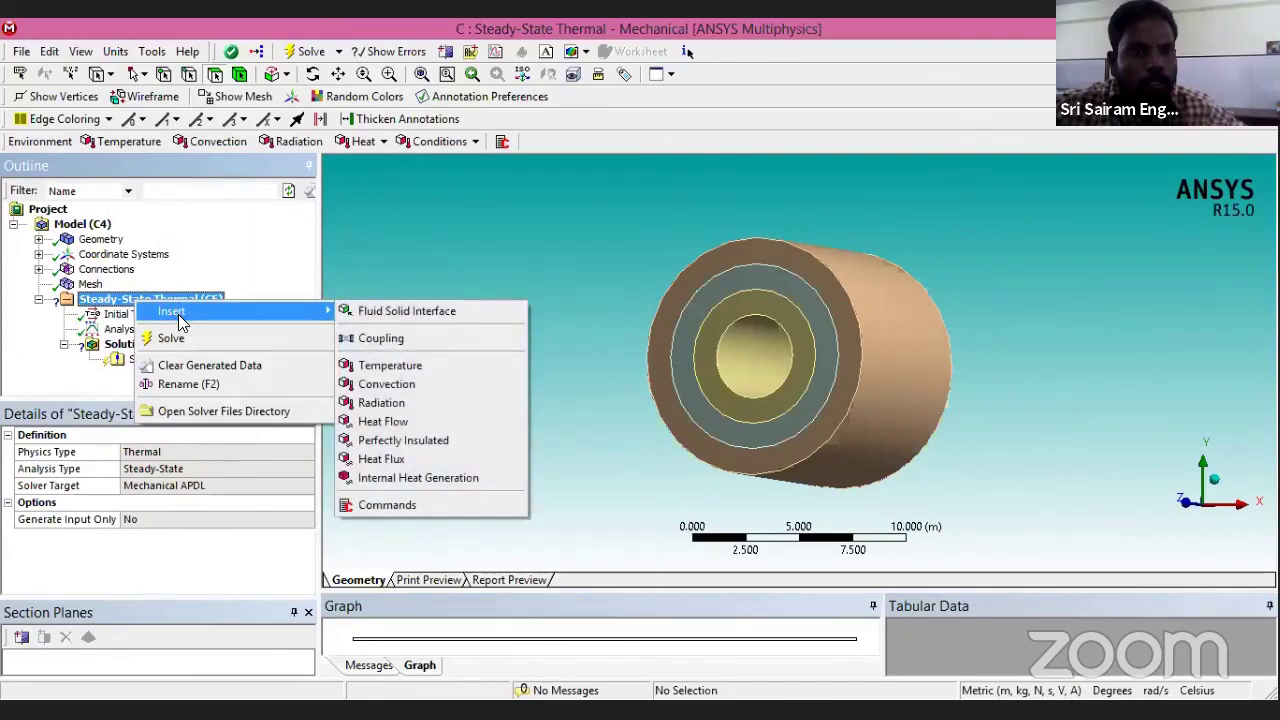
{"action": "left_click", "coordinate": [418, 370]}
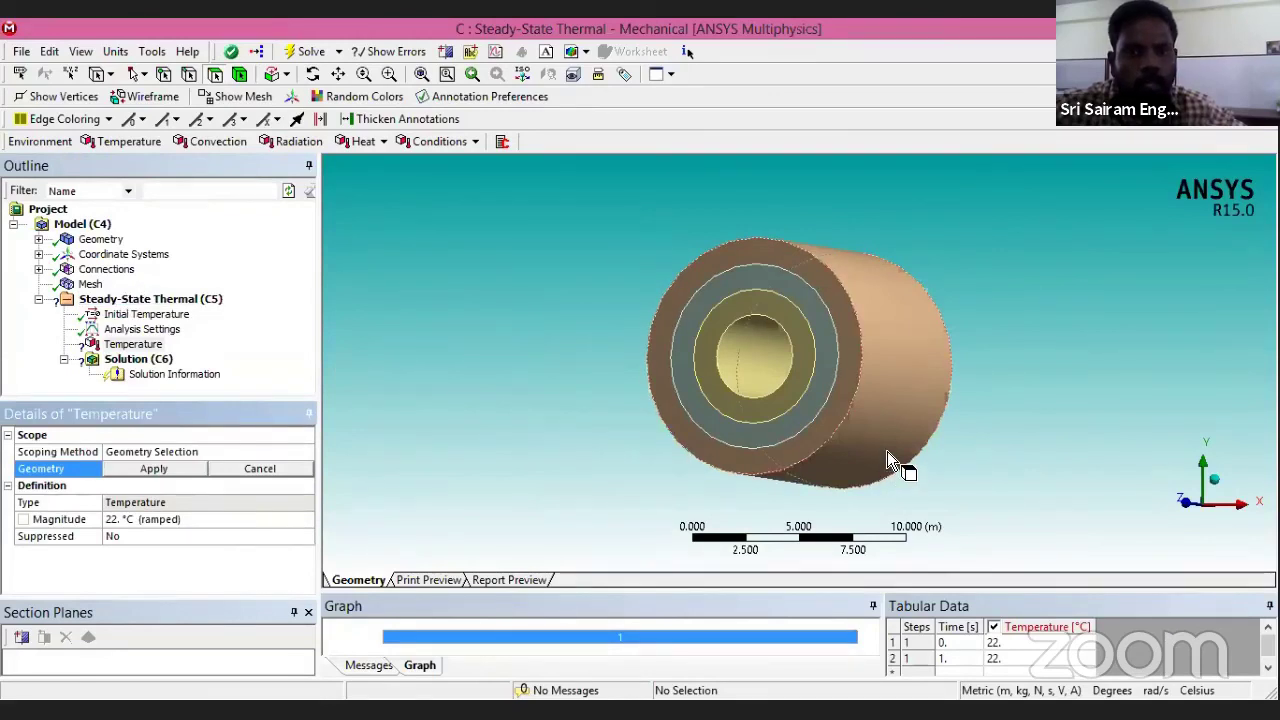
{"action": "middle_click_drag", "start_coordinate": [647, 466], "coordinate": [614, 477]}
{"action": "left_click", "coordinate": [154, 468]}
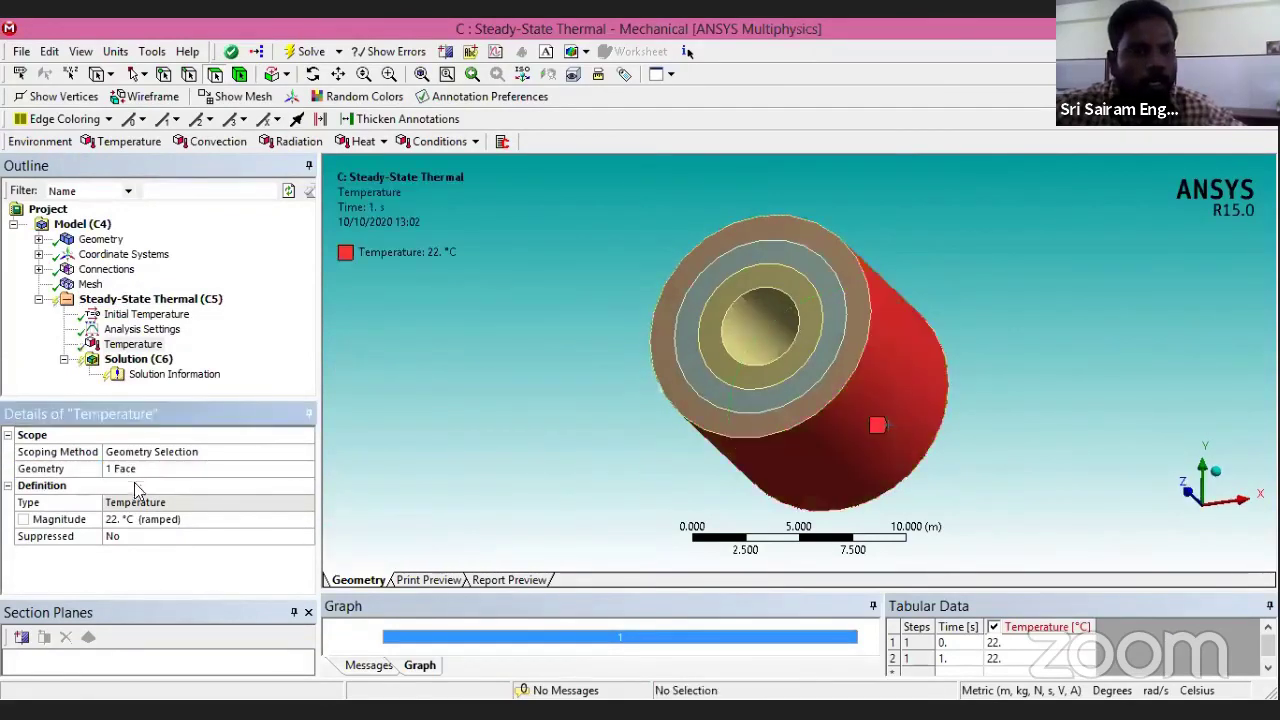
{"action": "left_click", "coordinate": [134, 519]}
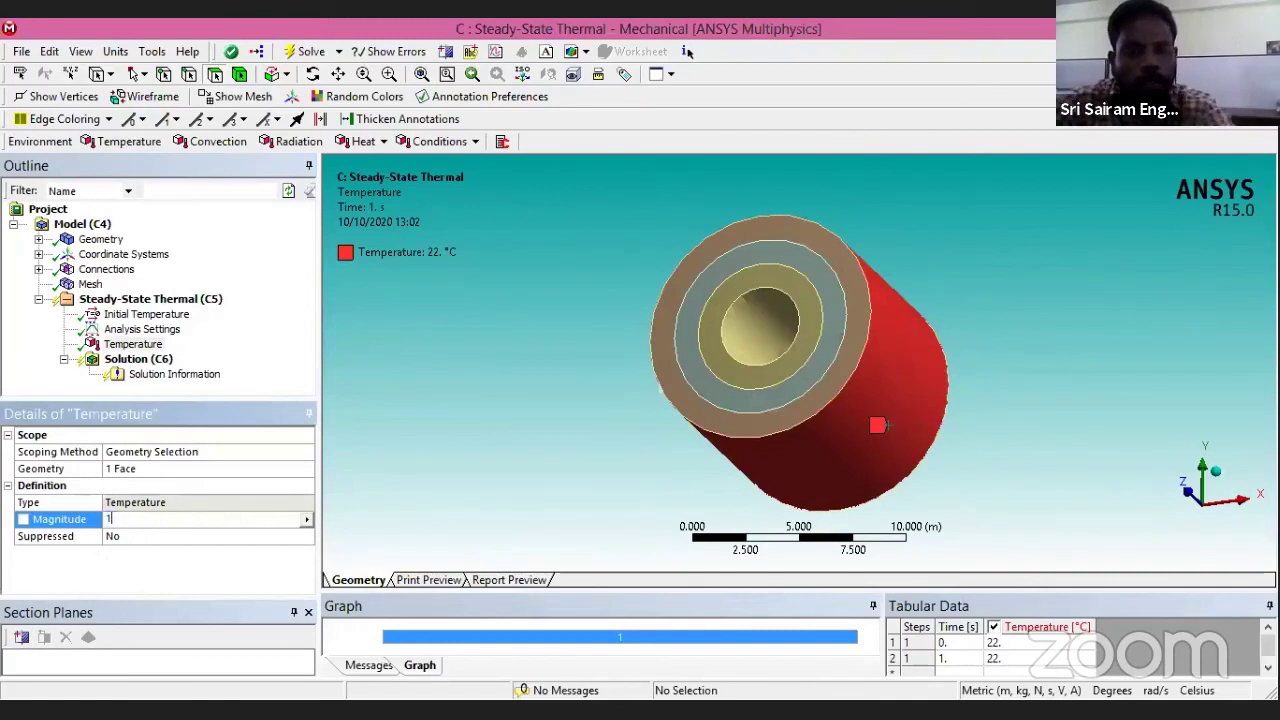
{"action": "type", "text": "100"}
{"action": "key", "text": "Return"}
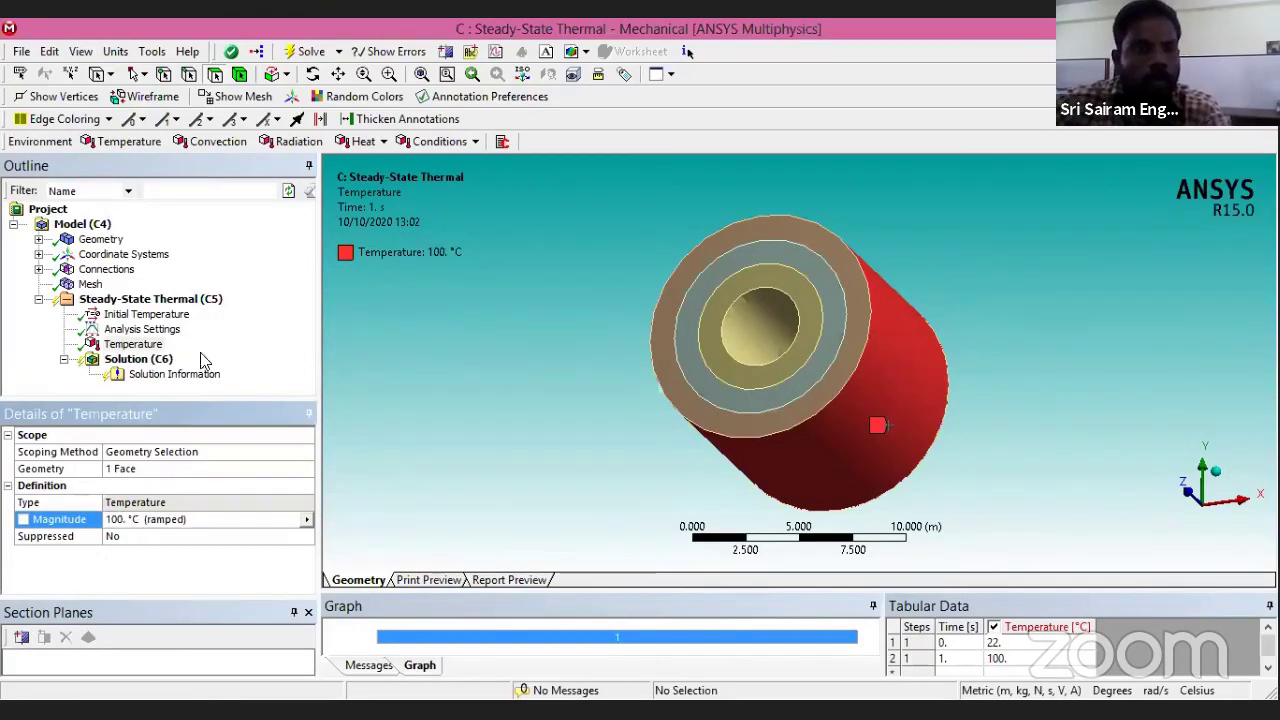
Insert a second Temperature load of 300 °C on the innermost bore face.
{"action": "right_click", "coordinate": [183, 302]}
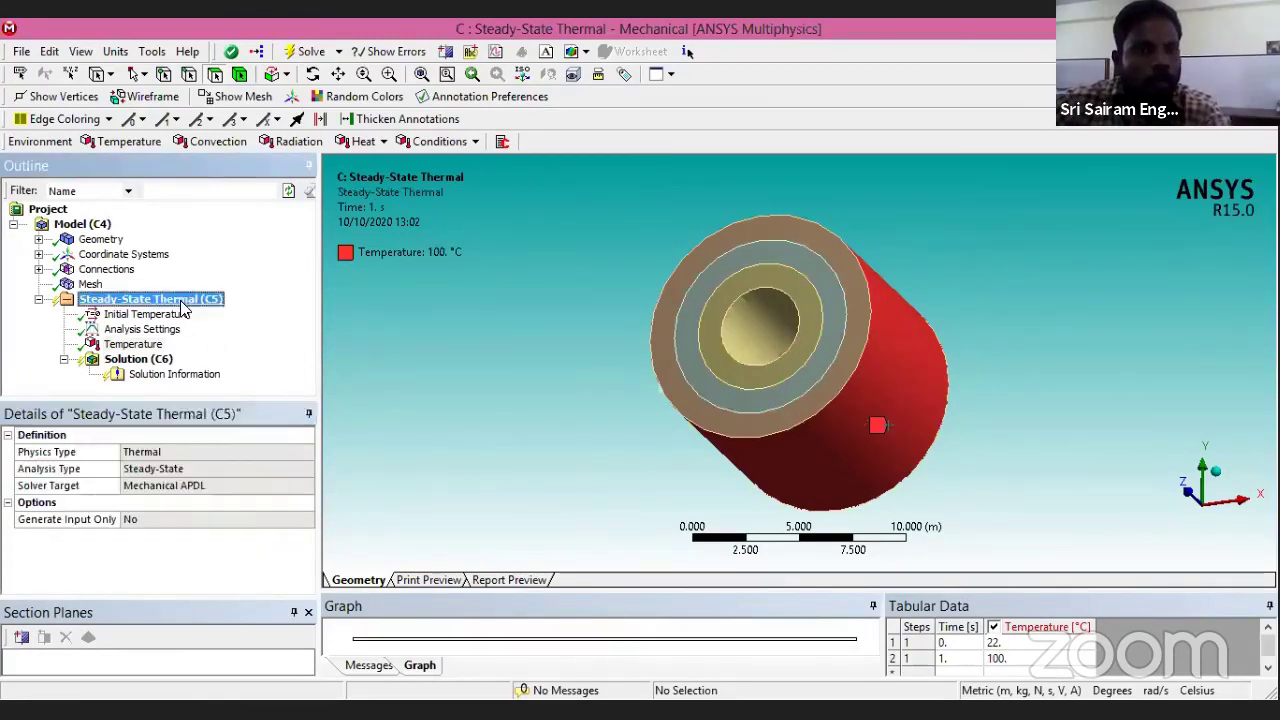
{"action": "mouse_move", "coordinate": [322, 313]}
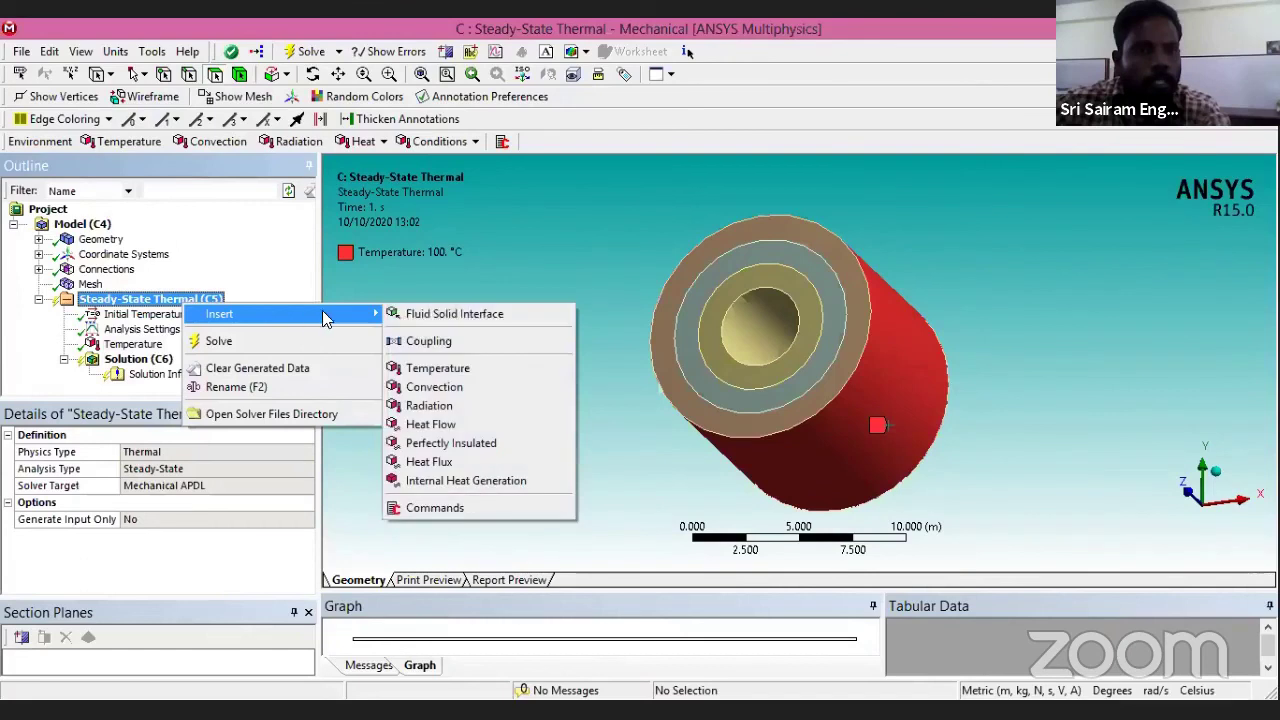
{"action": "left_click", "coordinate": [430, 368]}
{"action": "left_click", "coordinate": [751, 319]}
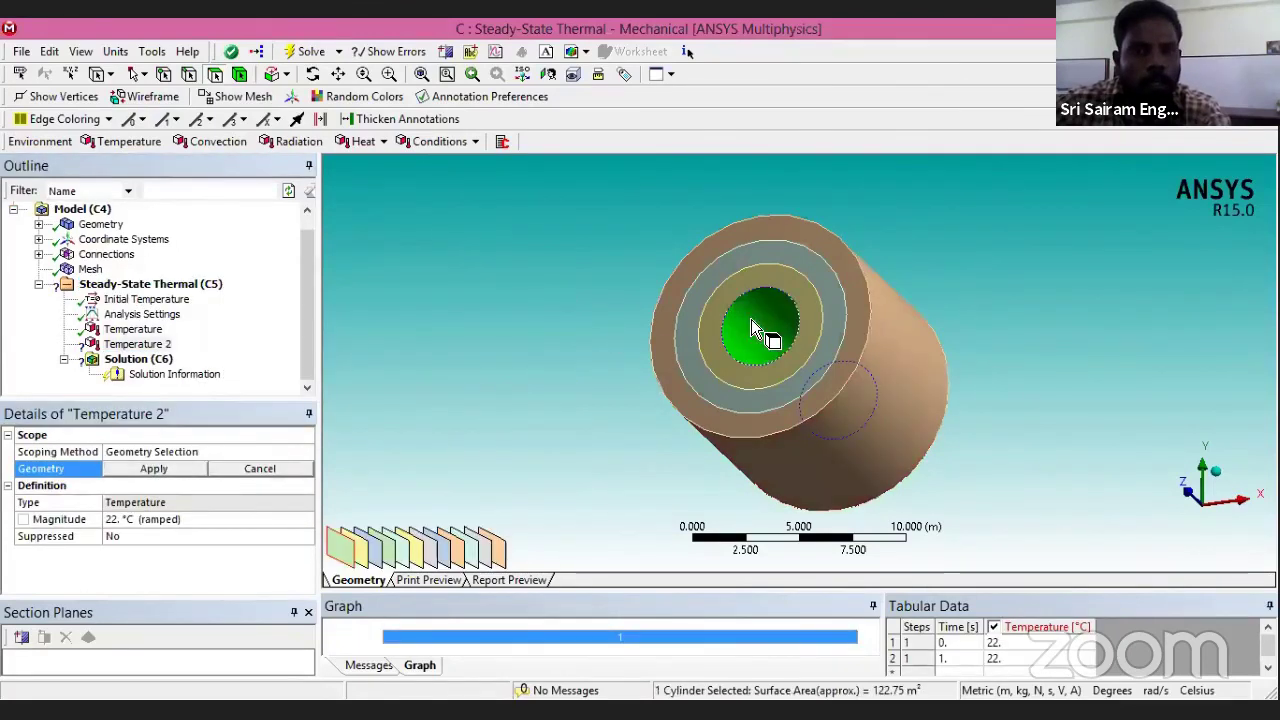
{"action": "left_click", "coordinate": [163, 468]}
{"action": "left_click", "coordinate": [128, 519]}
{"action": "type", "text": "300"}
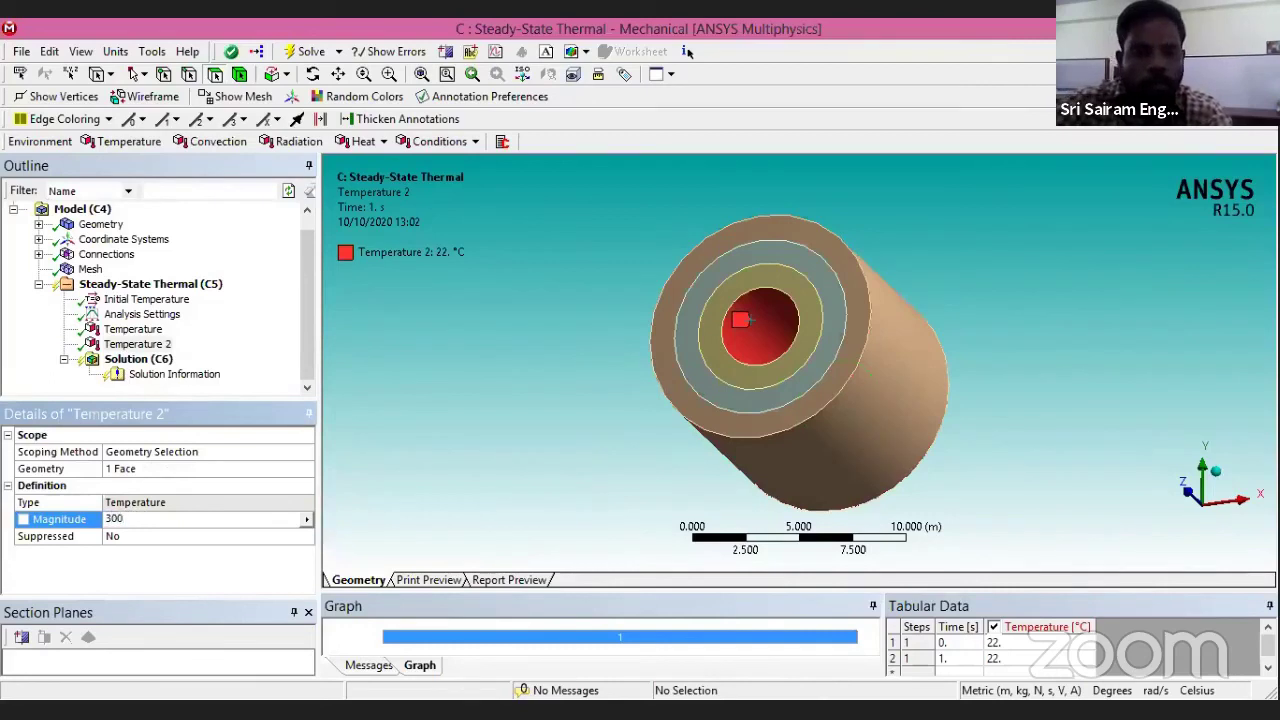
{"action": "key", "text": "Return"}
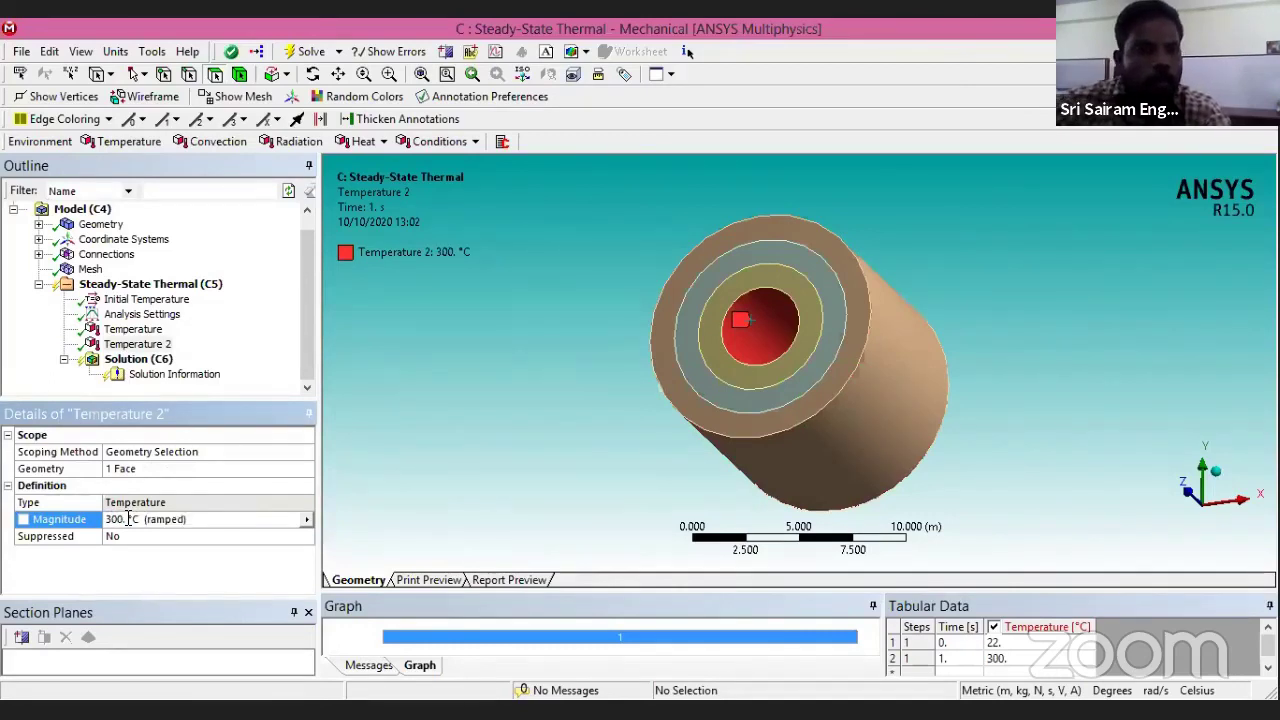
Insert a Convection load on the outermost cylindrical face with a film coefficient of 25 W/m²·°C.
{"action": "right_click", "coordinate": [178, 284]}
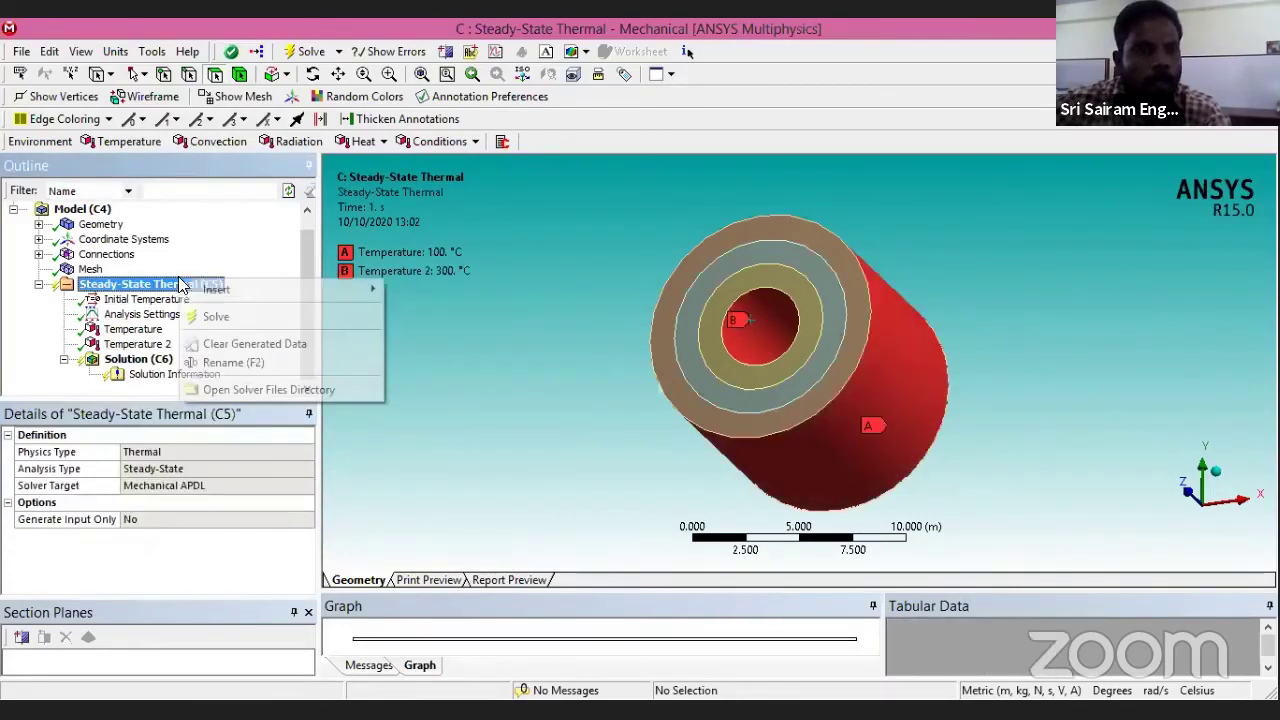
{"action": "mouse_move", "coordinate": [320, 294]}
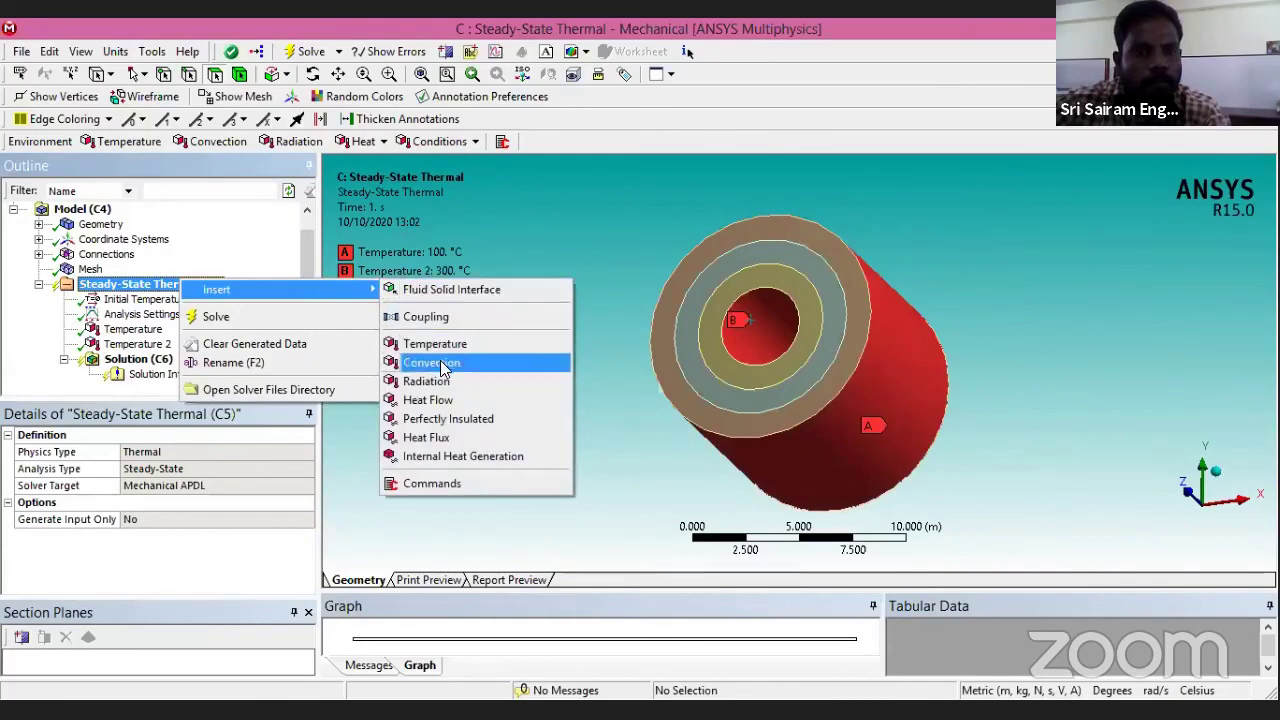
{"action": "left_click", "coordinate": [430, 363]}
{"action": "left_click", "coordinate": [811, 461]}
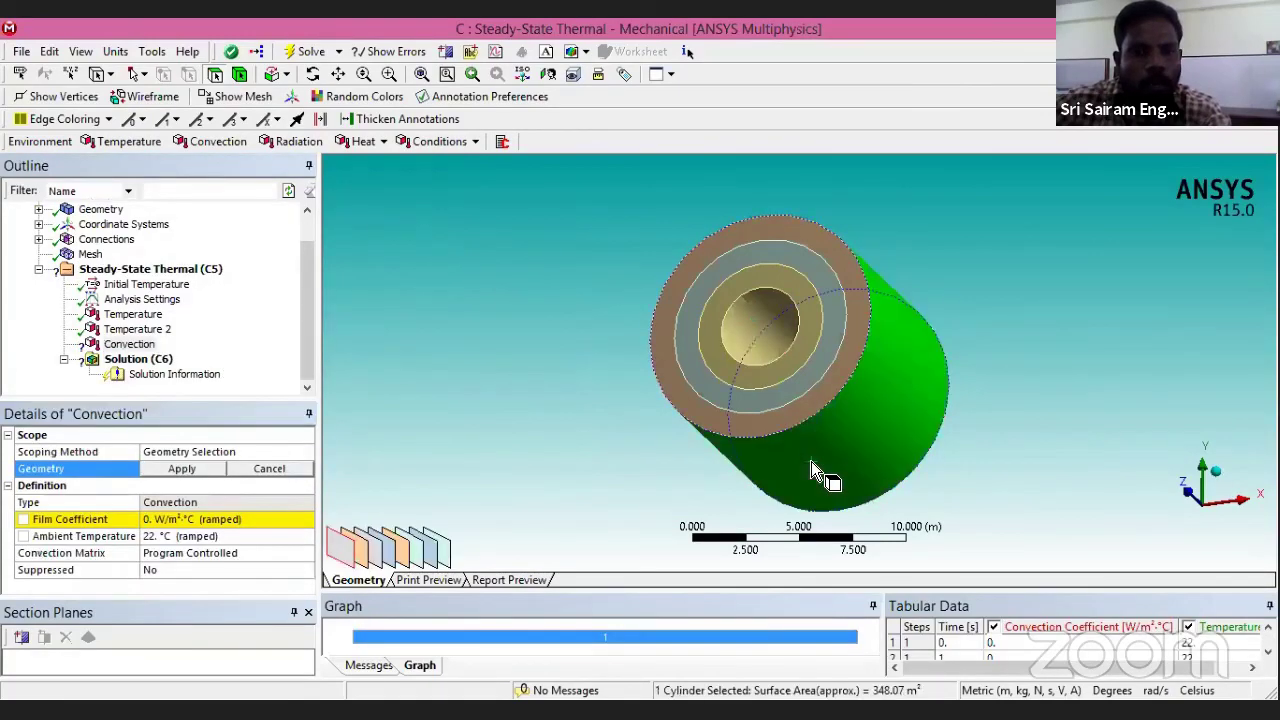
{"action": "left_click", "coordinate": [183, 475]}
{"action": "left_click", "coordinate": [160, 519]}
{"action": "type", "text": "25"}
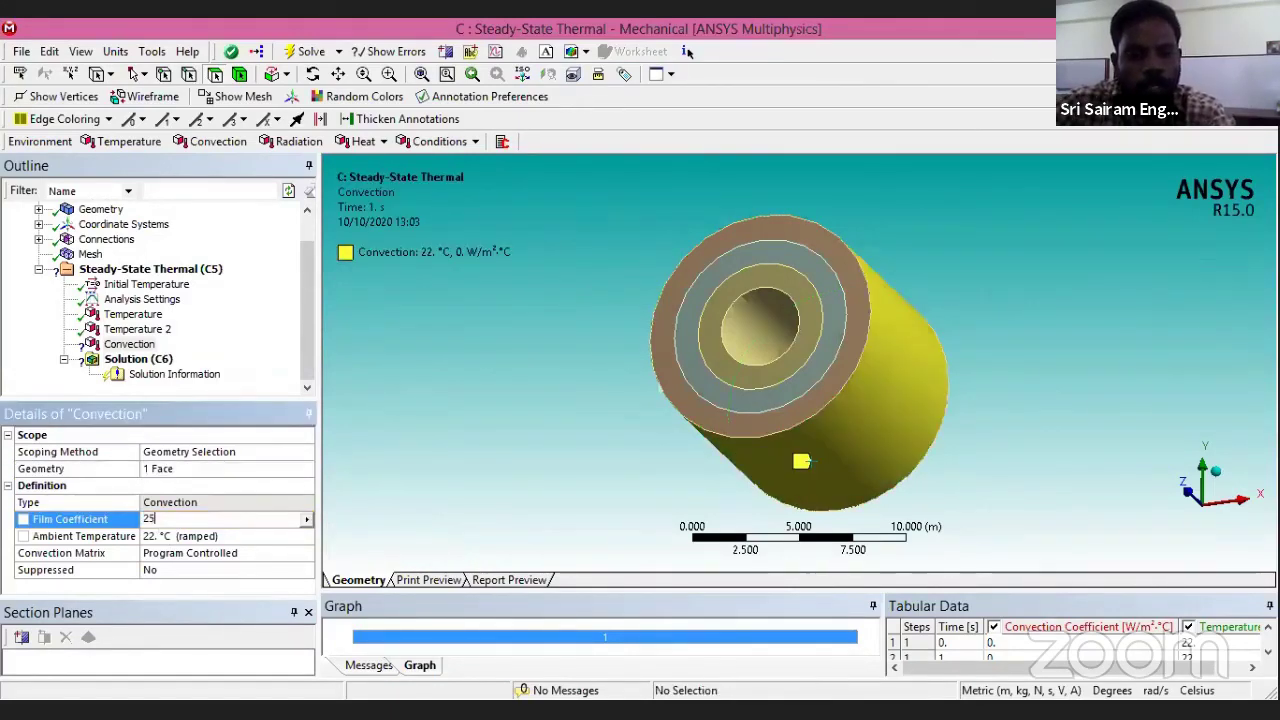
{"action": "key", "text": "Return"}
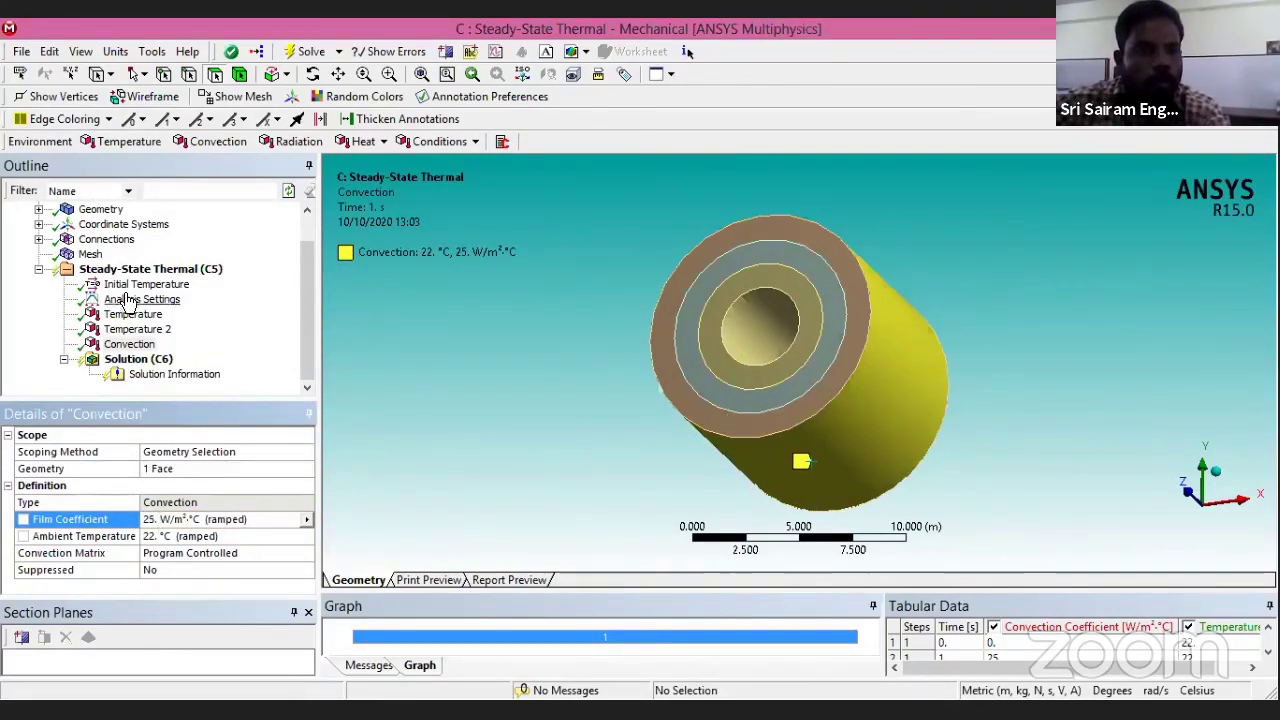
Add thermal Temperature and Total Heat Flux results for all bodies to the solution.
{"action": "left_click", "coordinate": [130, 359]}
{"action": "right_click", "coordinate": [130, 360]}
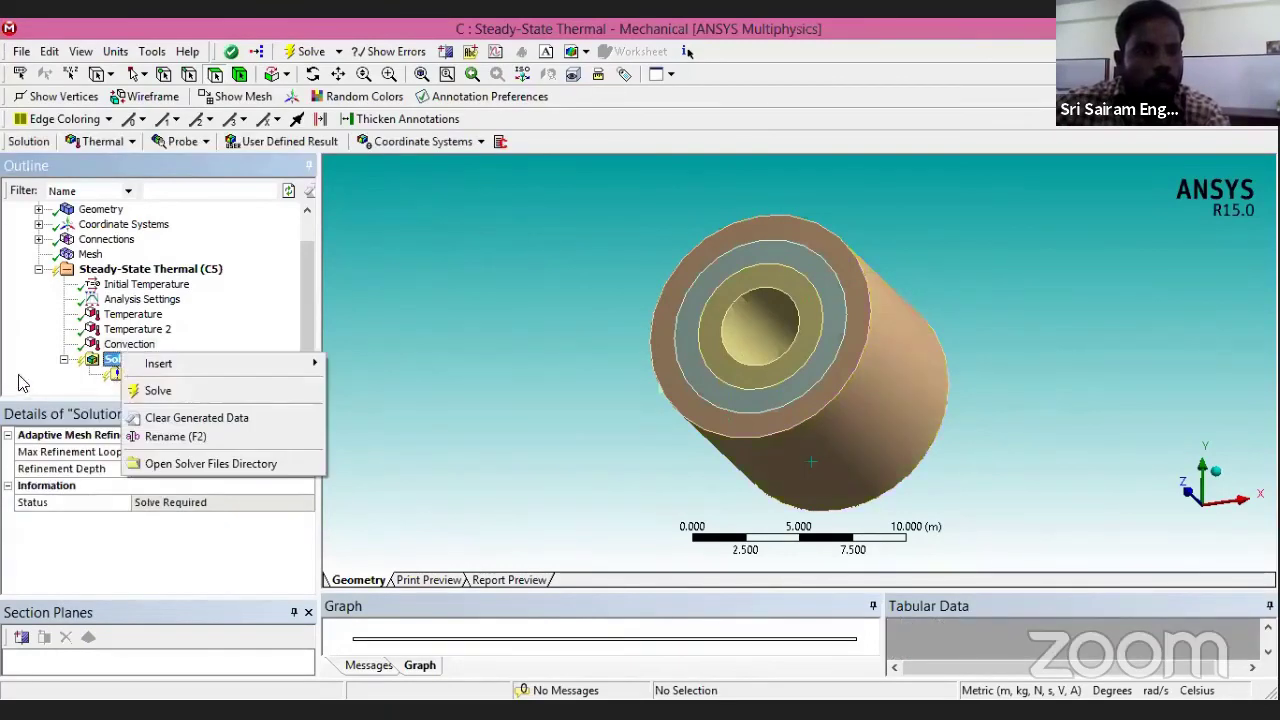
{"action": "left_click", "coordinate": [42, 380]}
{"action": "right_click", "coordinate": [130, 366]}
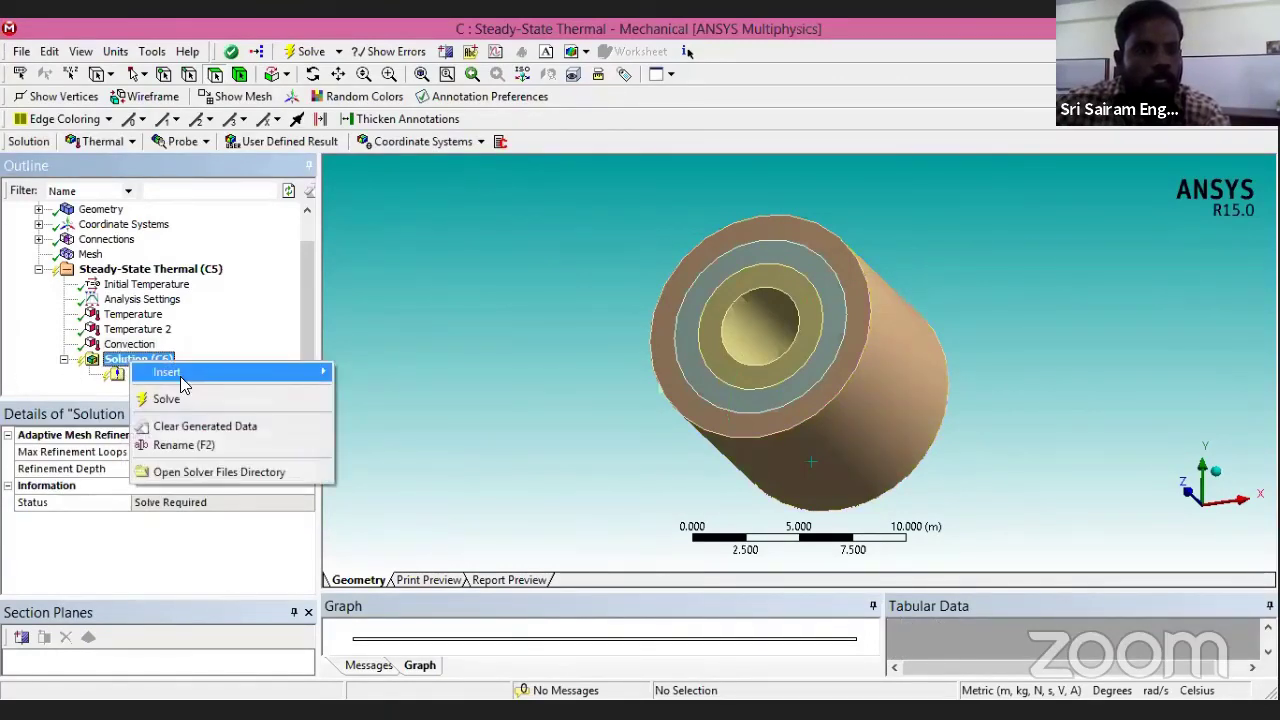
{"action": "mouse_move", "coordinate": [280, 374]}
{"action": "mouse_move", "coordinate": [358, 378]}
{"action": "left_click", "coordinate": [535, 380]}
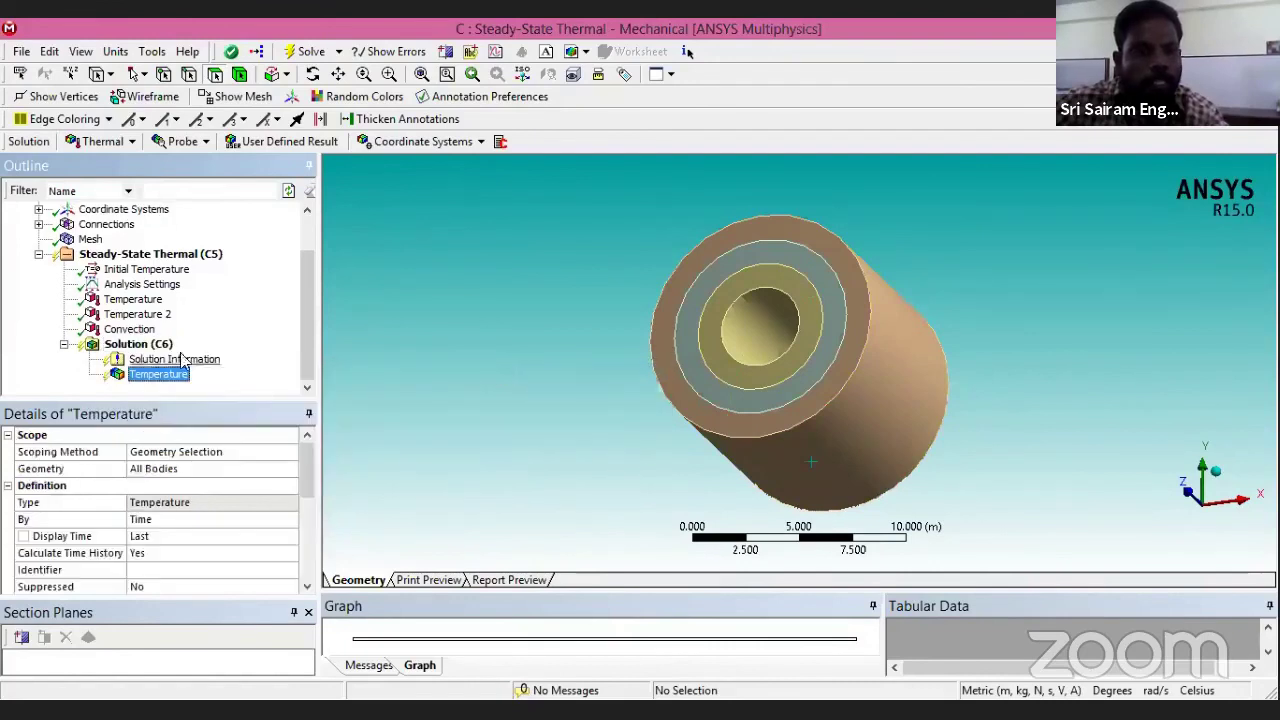
{"action": "left_click", "coordinate": [128, 344]}
{"action": "right_click", "coordinate": [150, 345]}
{"action": "mouse_move", "coordinate": [285, 360]}
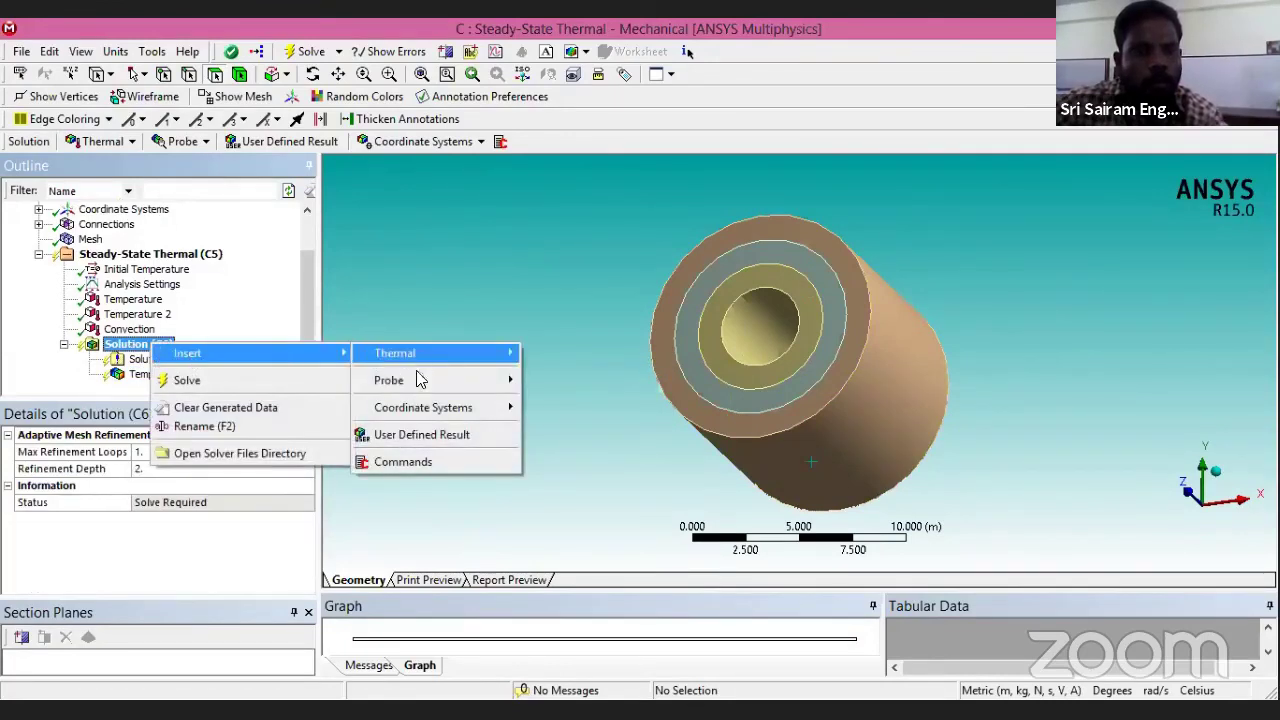
{"action": "mouse_move", "coordinate": [505, 353]}
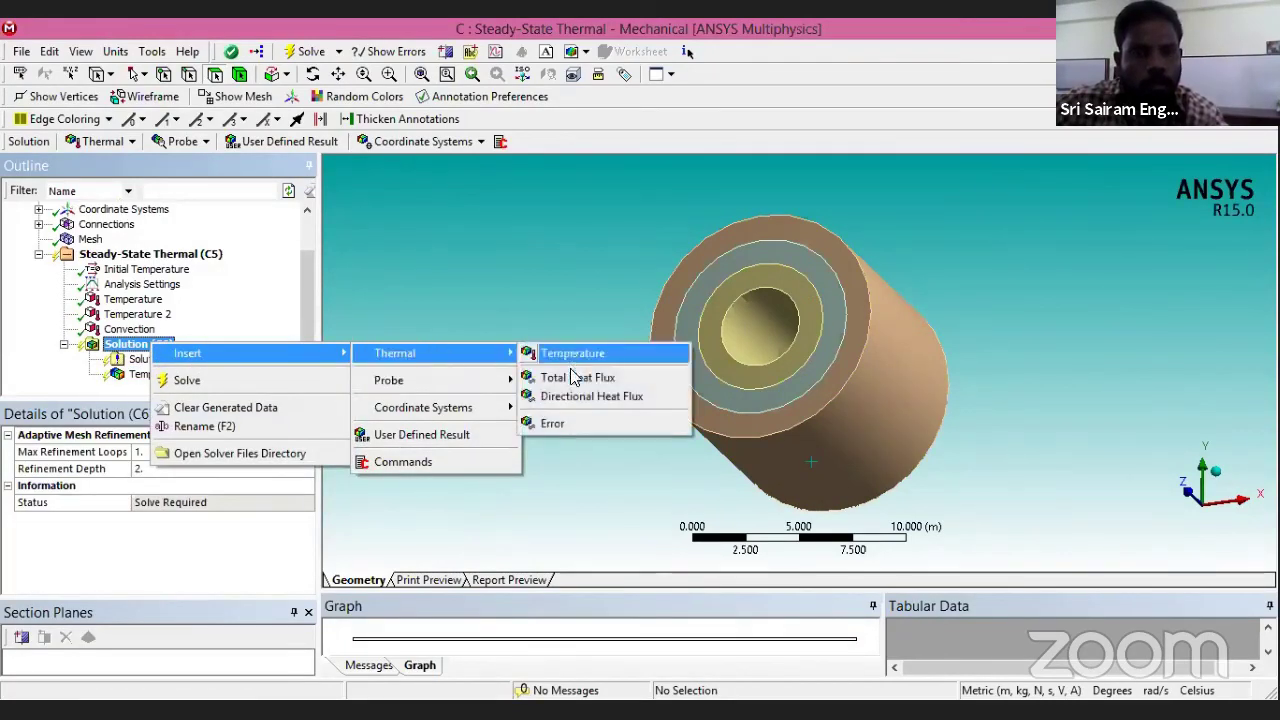
{"action": "left_click", "coordinate": [575, 377]}
Add a Temperature probe to the solution and solve the steady-state thermal analysis.
{"action": "right_click", "coordinate": [139, 335]}
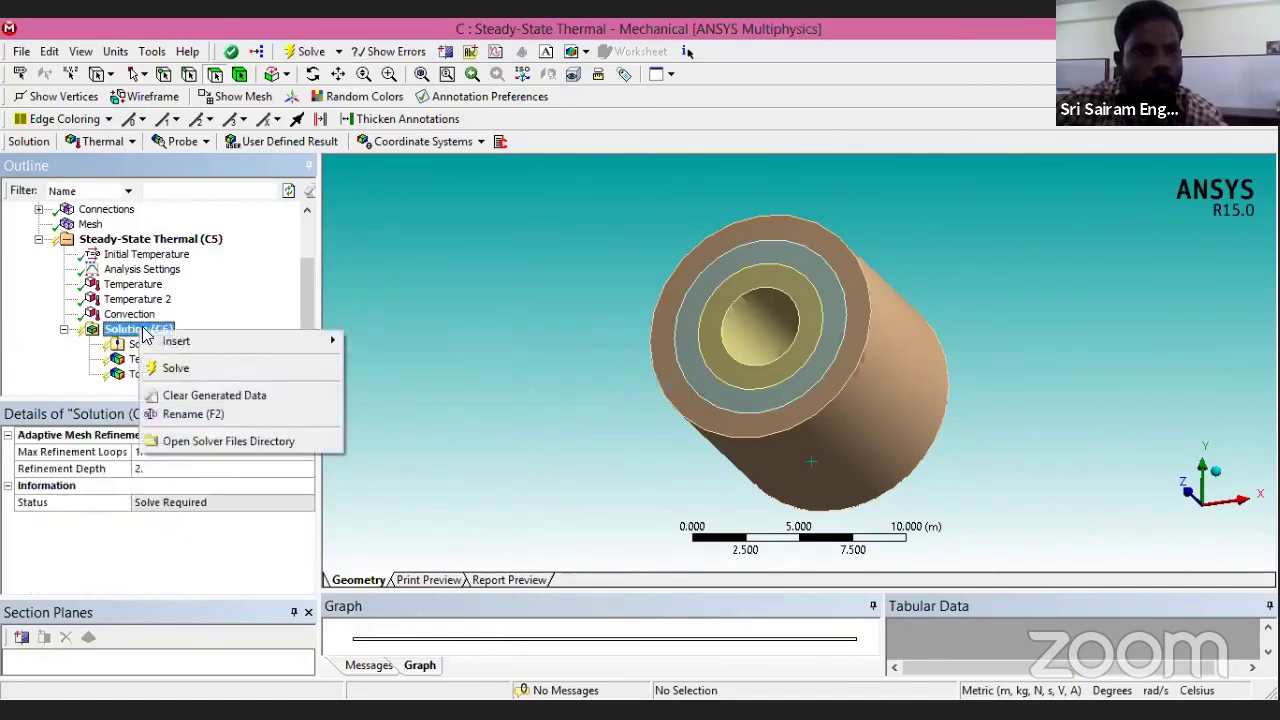
{"action": "mouse_move", "coordinate": [195, 342]}
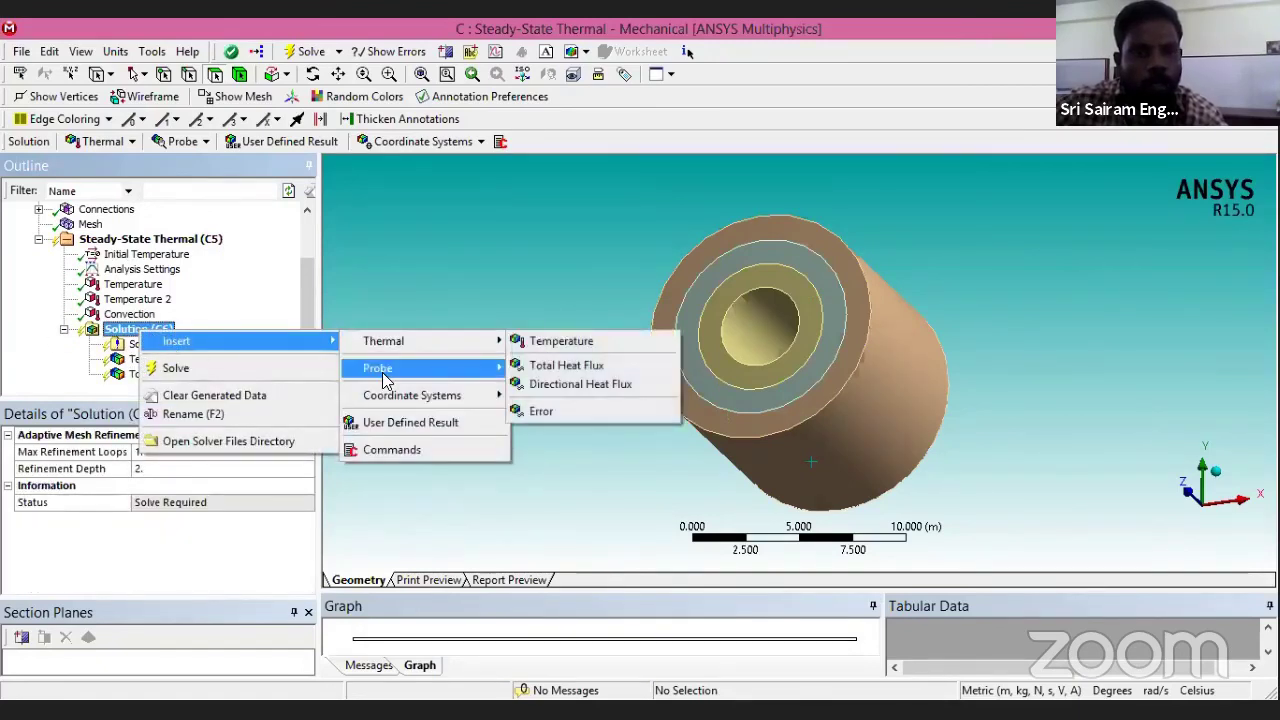
{"action": "mouse_move", "coordinate": [384, 378]}
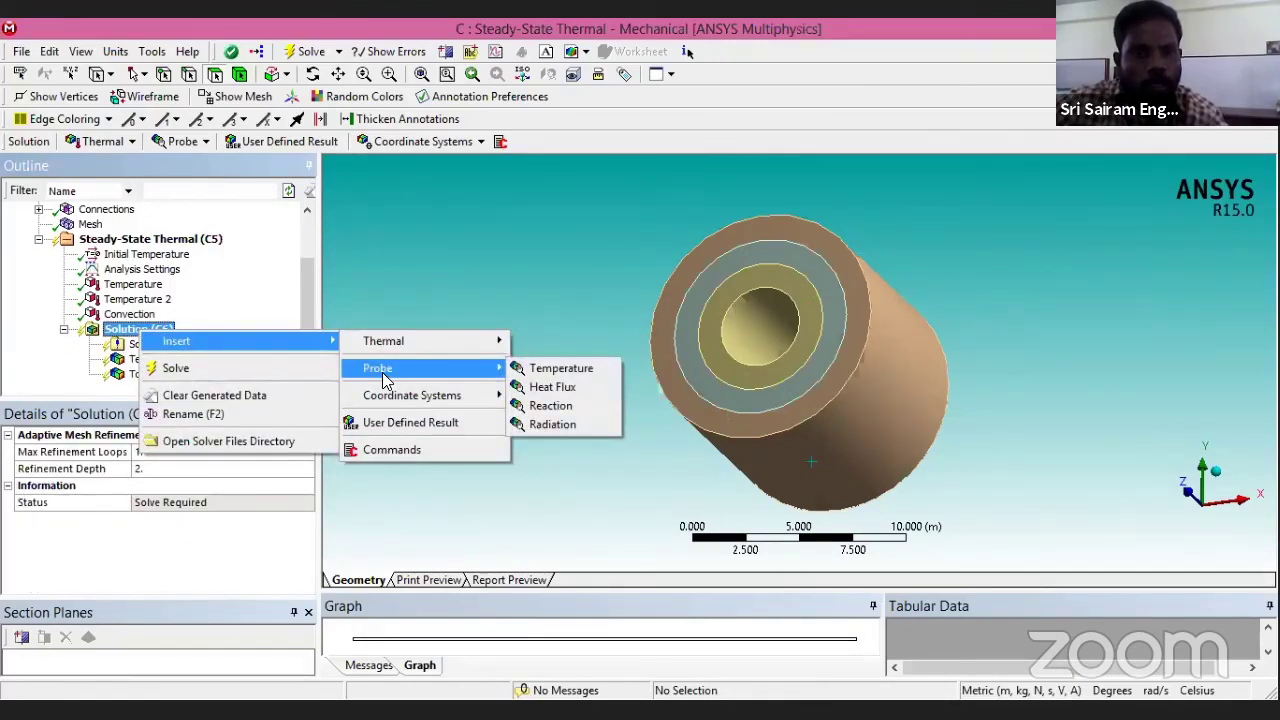
{"action": "left_click", "coordinate": [522, 369]}
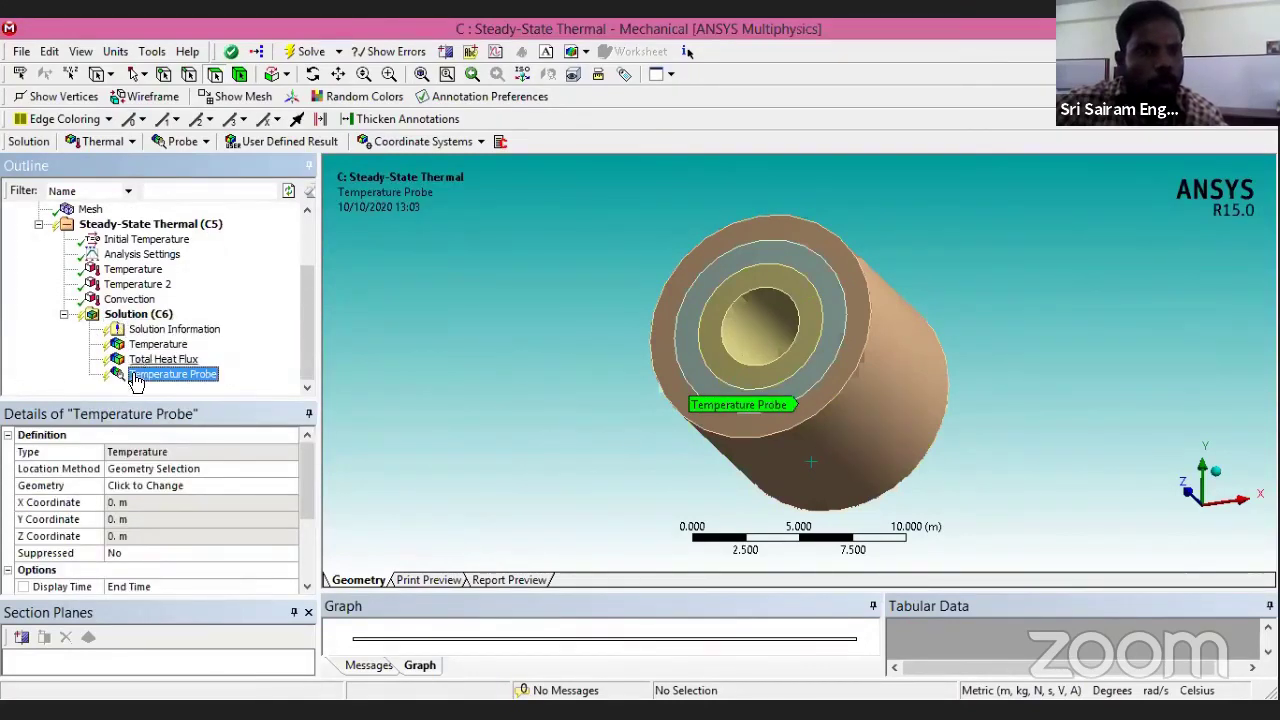
{"action": "right_click", "coordinate": [137, 316]}
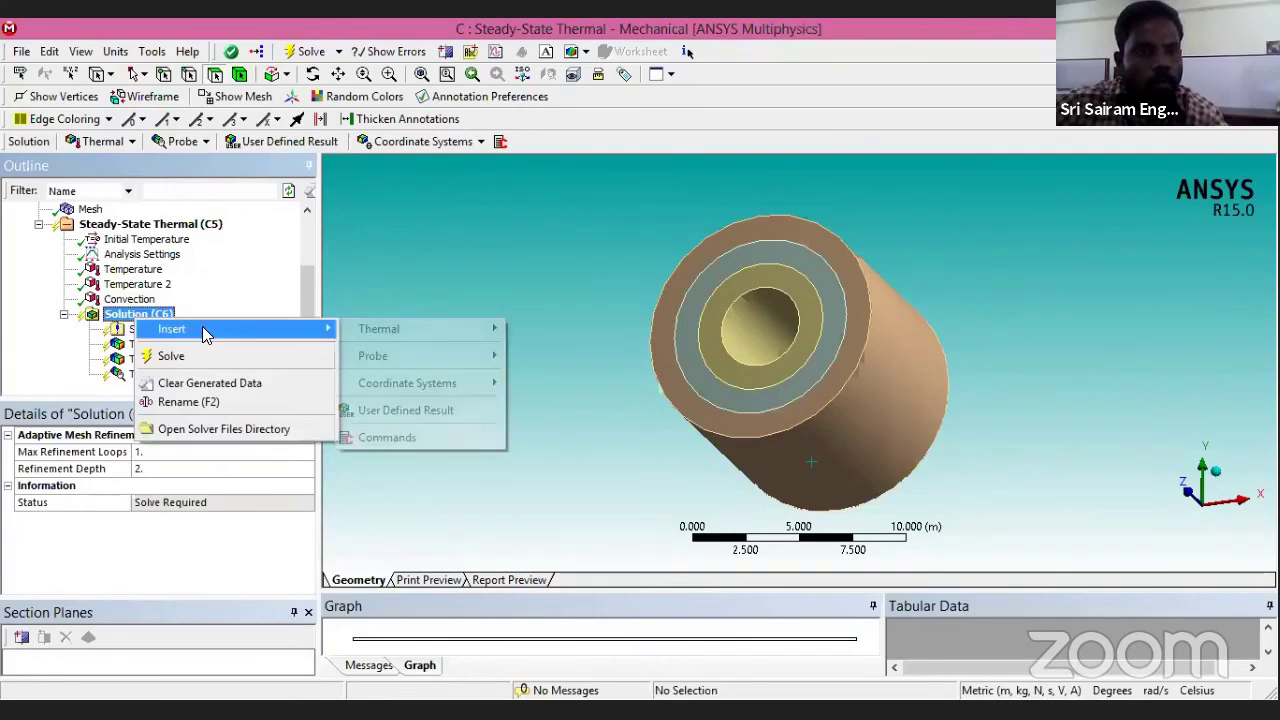
{"action": "left_click", "coordinate": [176, 356]}
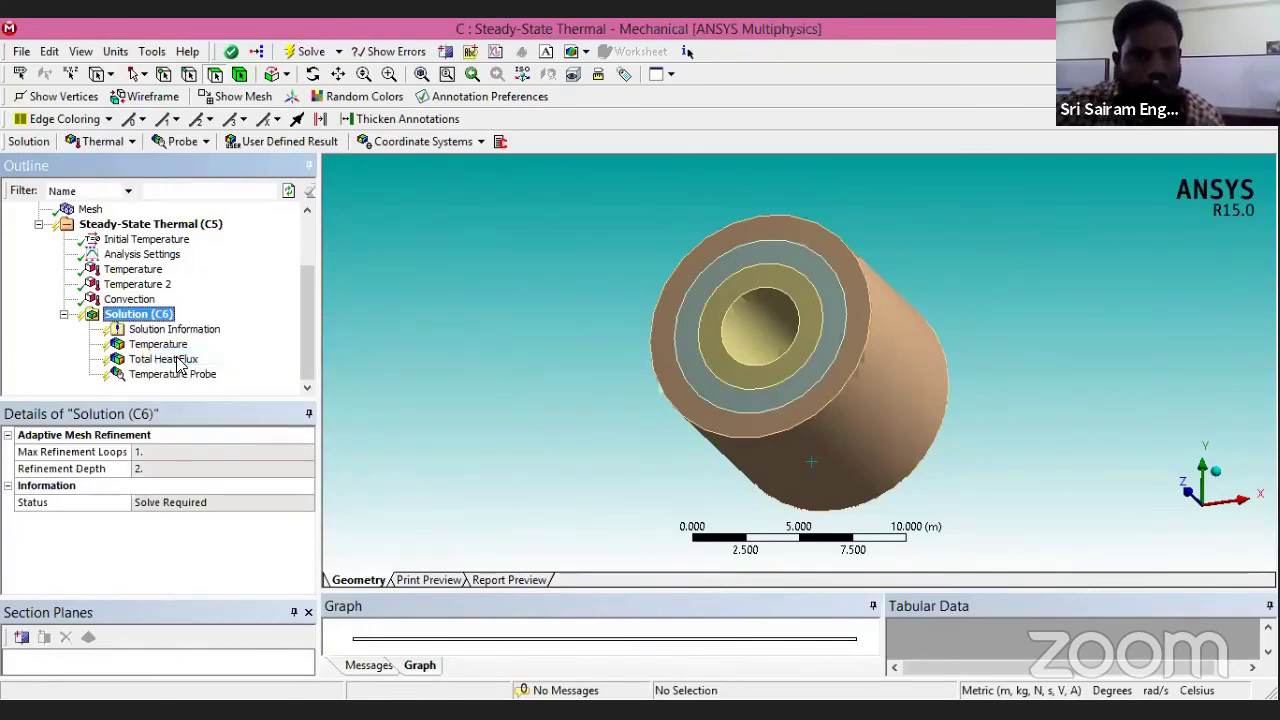